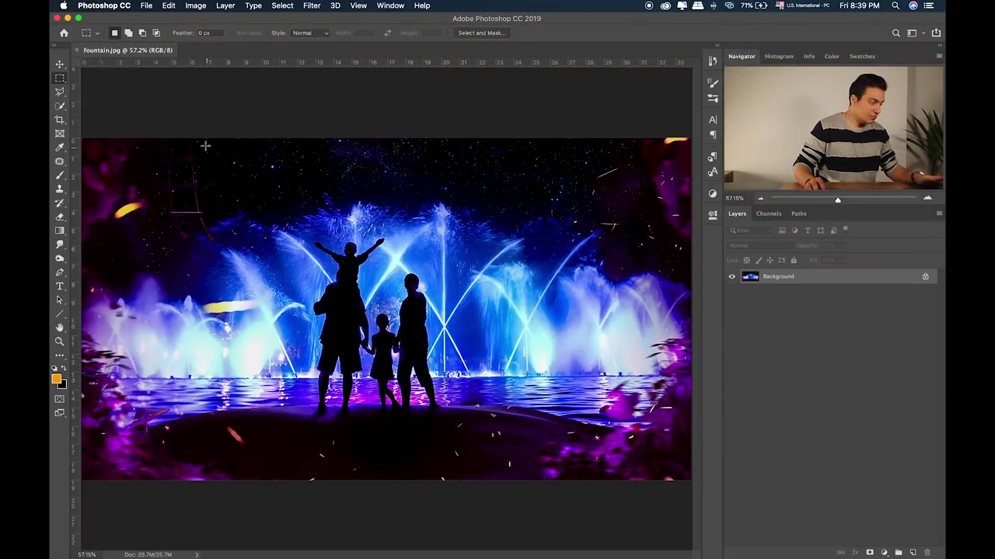
Step: Create a blank white 1920 × 1080 px, 300 ppi document named 'New'
{"action": "left_click", "coordinate": [146, 6]}
{"action": "left_click", "coordinate": [152, 17]}
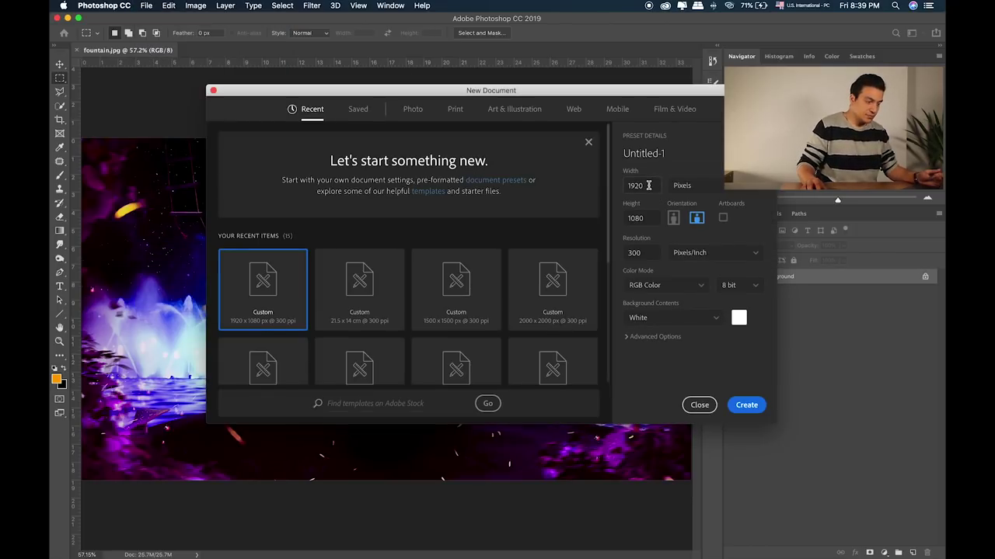
{"action": "double_click", "coordinate": [648, 186]}
{"action": "key", "text": "shift+Tab"}
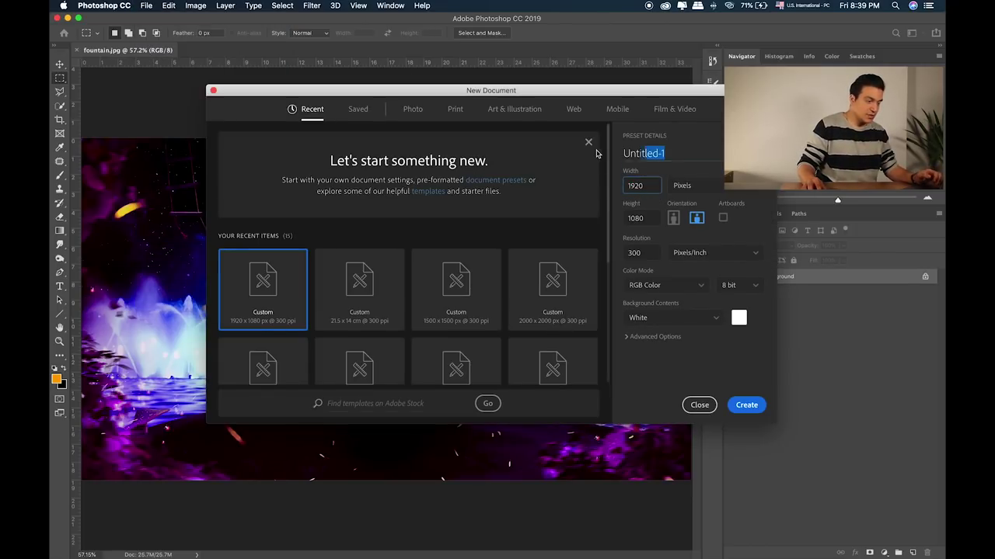
{"action": "type", "text": "New"}
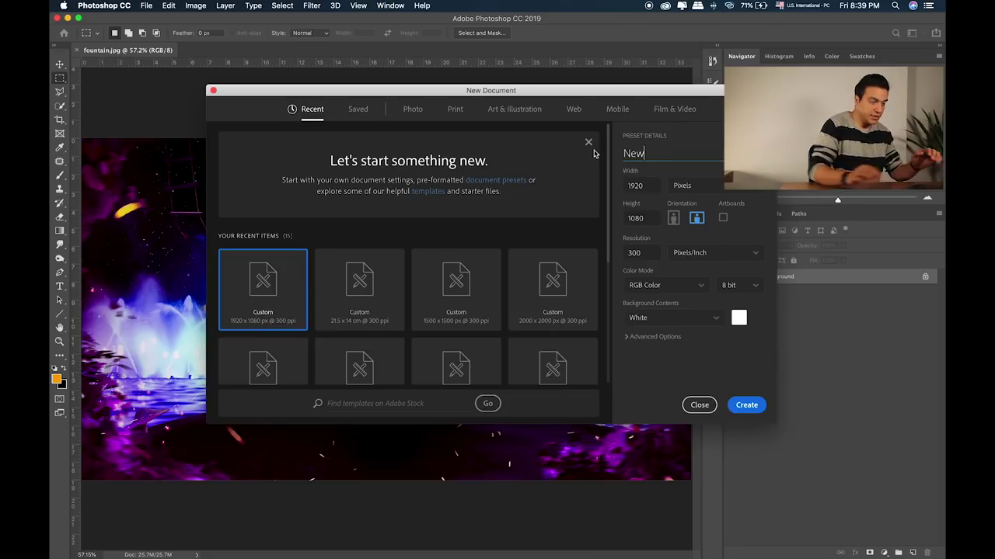
{"action": "left_click", "coordinate": [746, 405]}
Step: Drag shutterstock_62448400.jpg from the Finder Items folder onto the Photoshop canvas
{"action": "scroll", "coordinate": [452, 193], "scroll_direction": "up", "scroll_amount": 1}
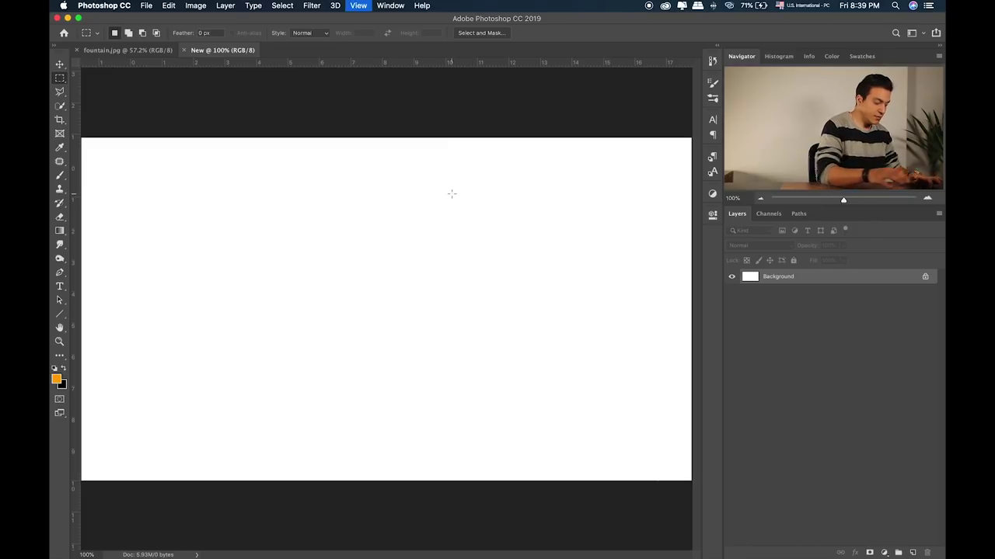
{"action": "key", "text": "super+Tab"}
{"action": "key", "text": "super+Tab"}
{"action": "key", "text": "super+Tab"}
{"action": "key", "text": "super+Tab"}
{"action": "key", "text": "super+Tab"}
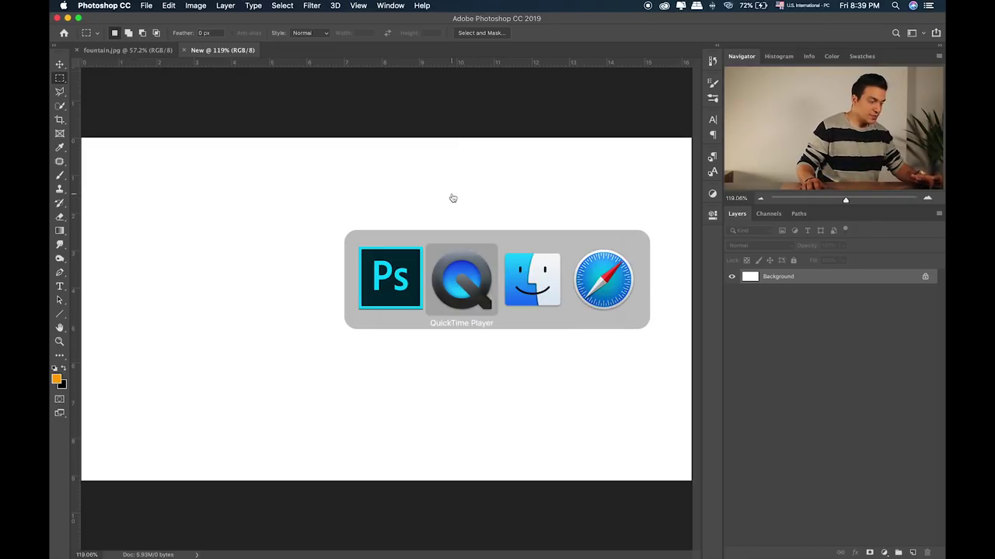
{"action": "key", "text": "super+Tab"}
{"action": "left_click", "coordinate": [578, 292]}
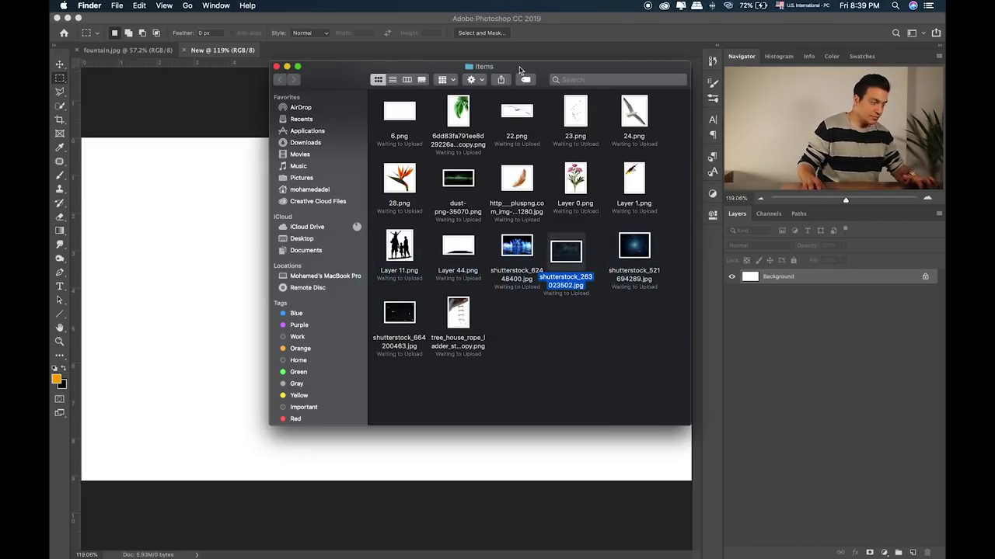
{"action": "left_click_drag", "start_coordinate": [520, 70], "coordinate": [510, 121]}
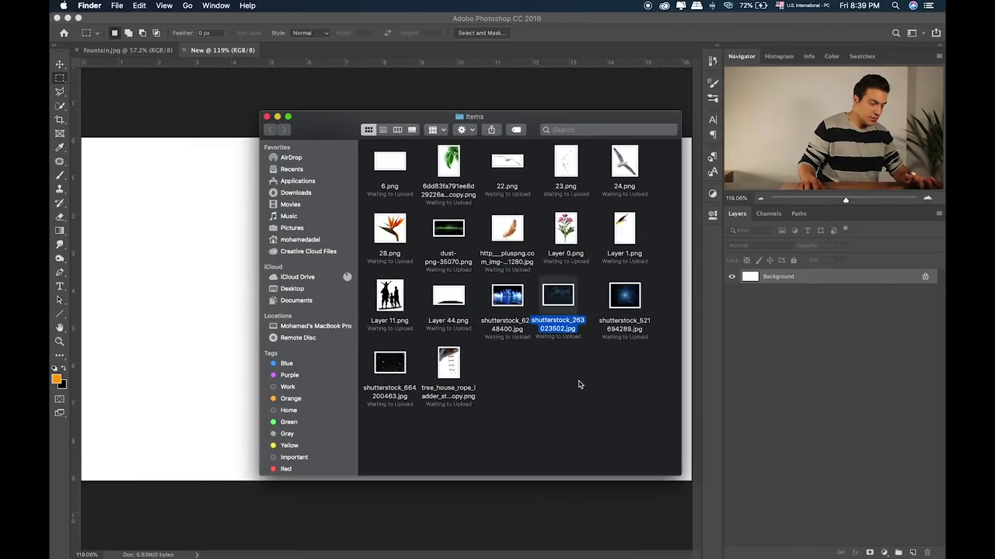
{"action": "left_click", "coordinate": [391, 363]}
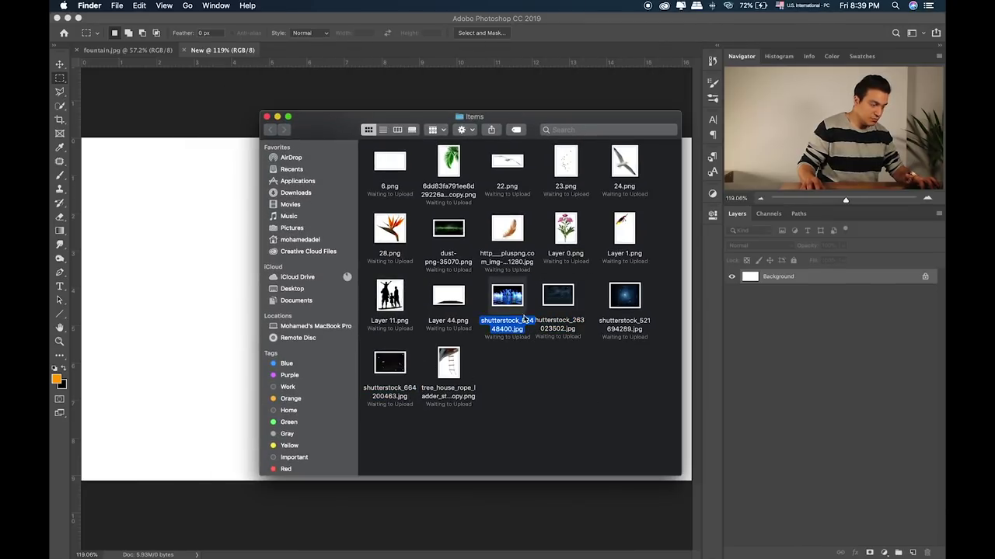
{"action": "left_click_drag", "start_coordinate": [511, 295], "coordinate": [204, 249]}
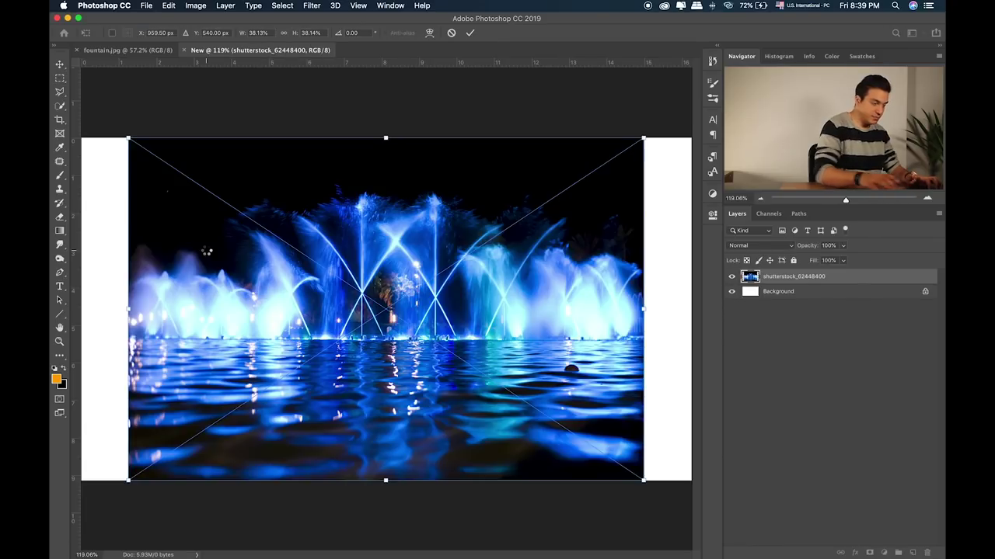
Step: Commit the fountain photo, then enlarge it slightly and nudge it down
{"action": "key", "text": "Return"}
{"action": "key", "text": "ctrl+t"}
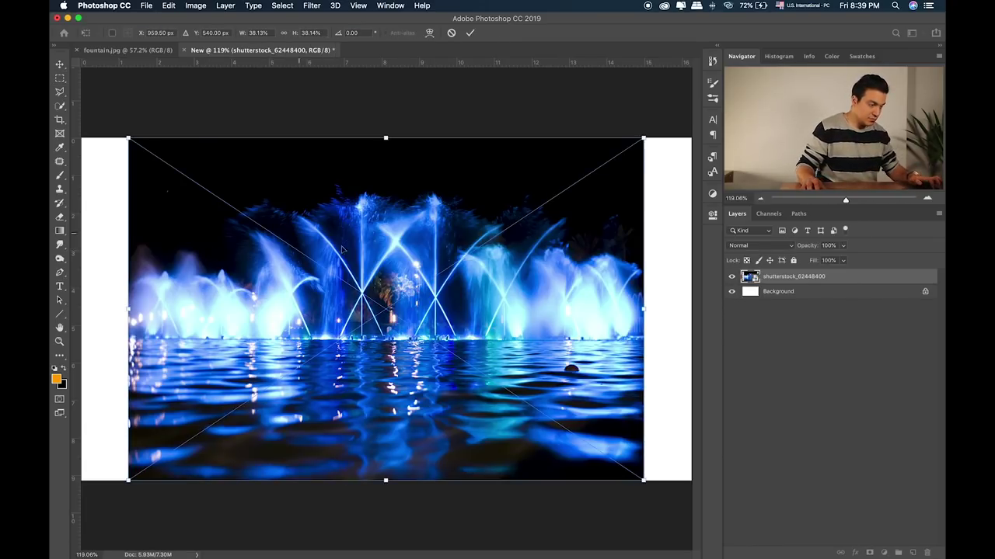
{"action": "left_click_drag", "start_coordinate": [642, 136], "coordinate": [652, 127]}
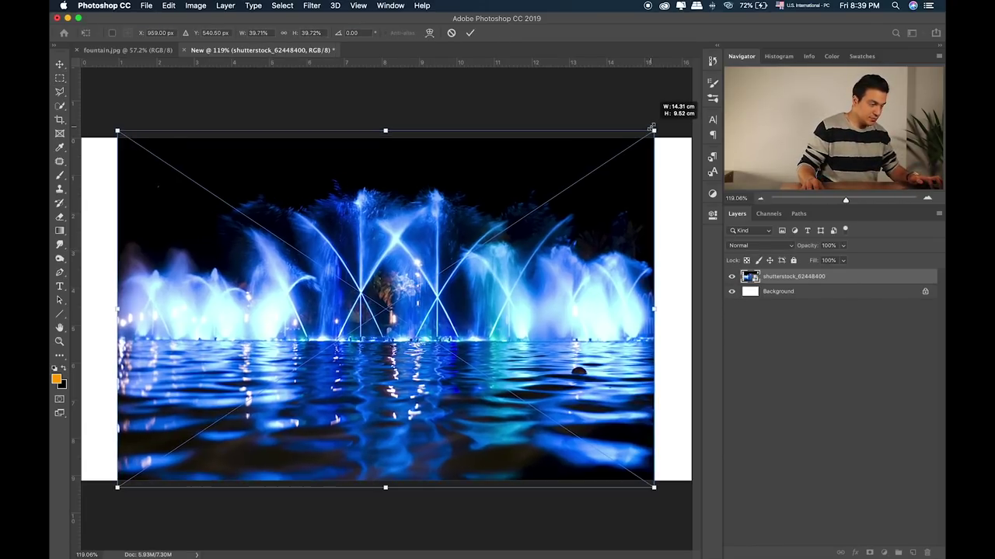
{"action": "left_click_drag", "start_coordinate": [596, 258], "coordinate": [597, 265]}
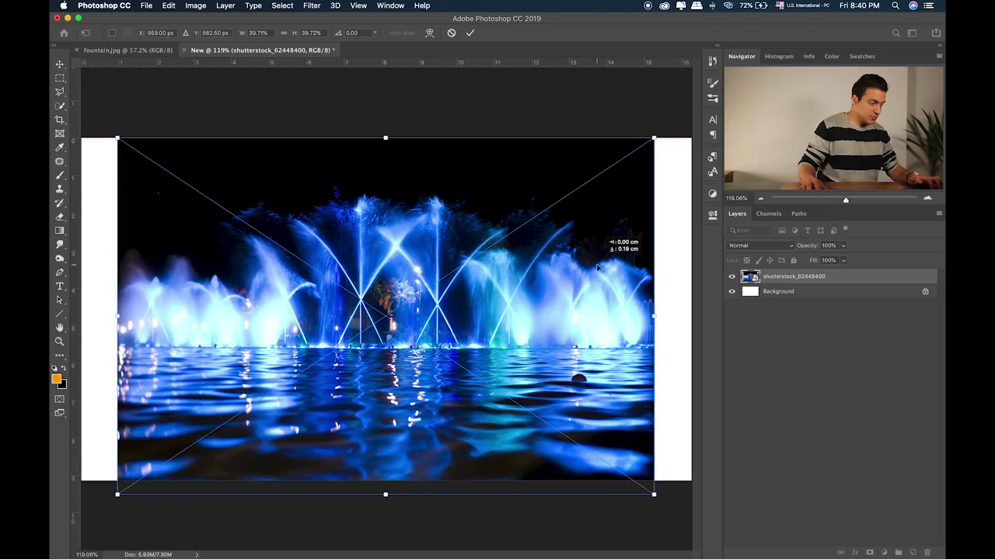
{"action": "key", "text": "Return"}
{"action": "key", "text": "ctrl+1"}
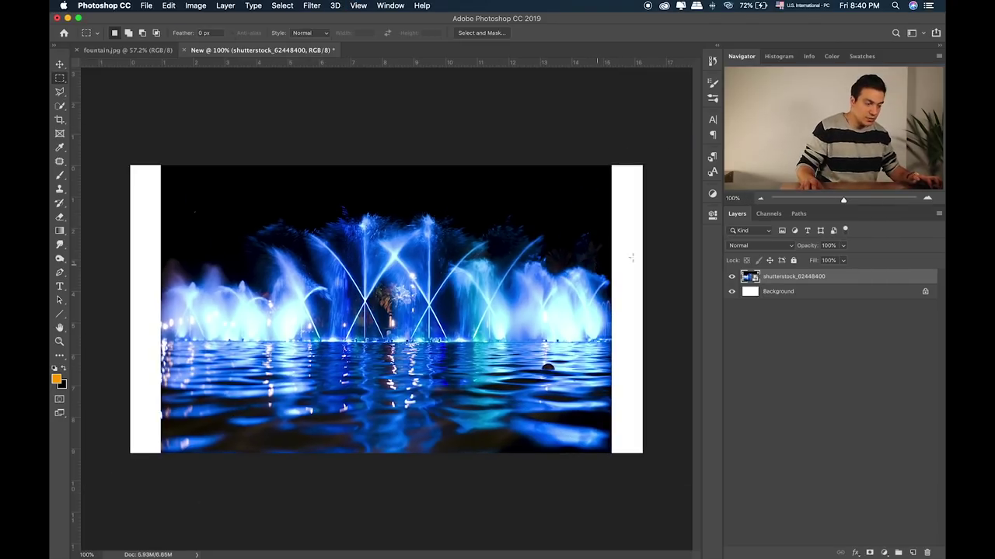
Step: Fill the Background layer black and add an empty Layer 1 above the fountain photo
{"action": "left_click", "coordinate": [804, 293]}
{"action": "key", "text": "ctrl+BackSpace"}
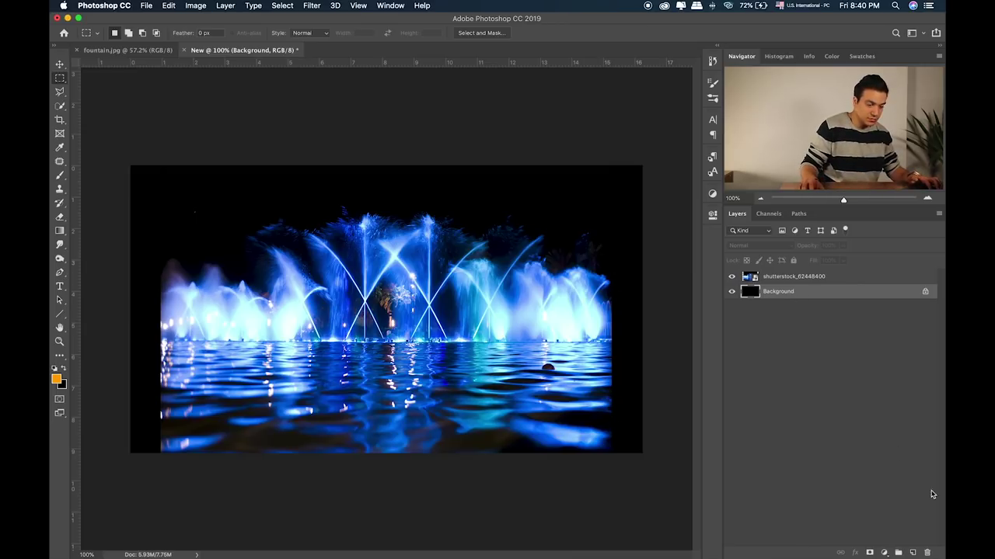
{"action": "left_click", "coordinate": [913, 553]}
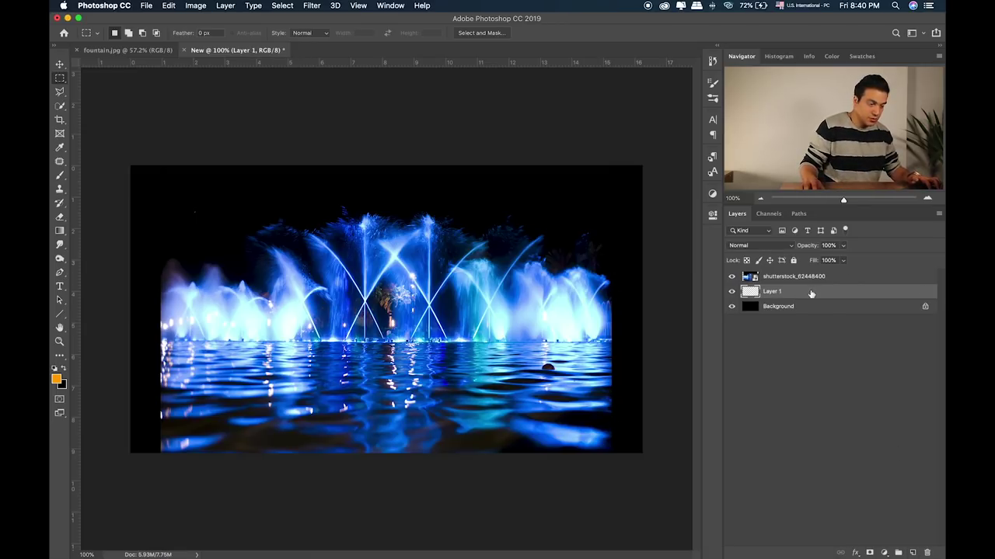
{"action": "left_click_drag", "start_coordinate": [810, 294], "coordinate": [812, 276]}
{"action": "key", "text": "super+Tab"}
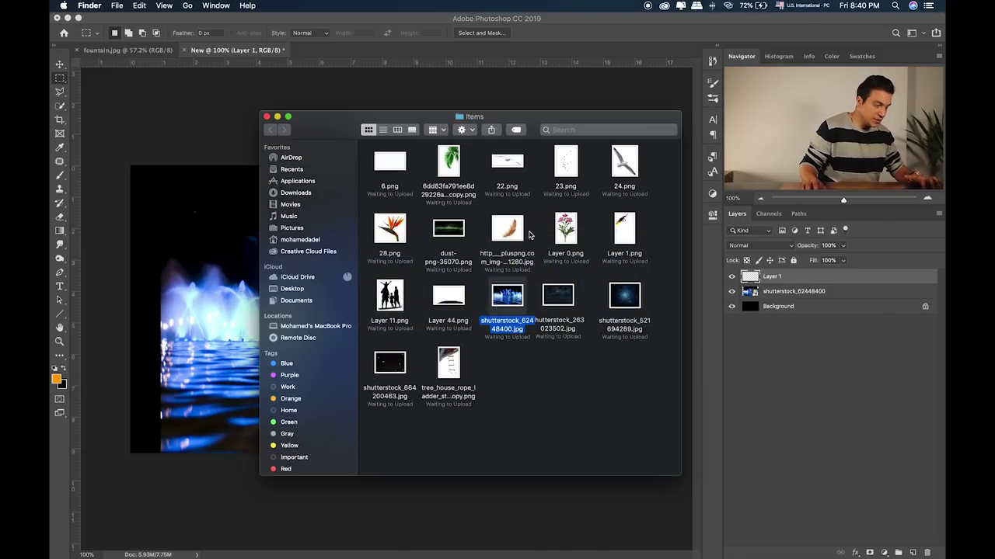
Step: Quick Look the starry sky image in Finder
{"action": "left_click", "coordinate": [554, 309]}
{"action": "key", "text": "space"}
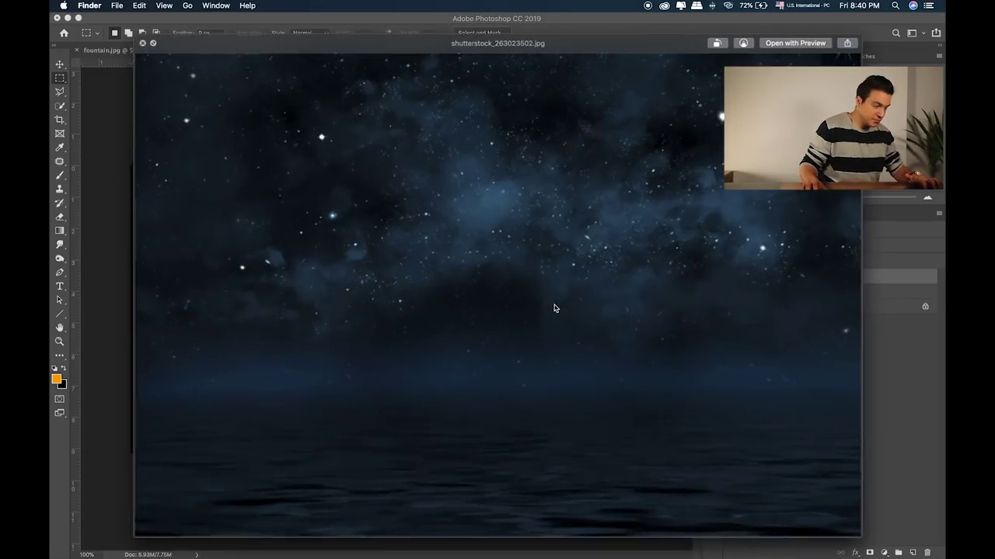
{"action": "key", "text": "space"}
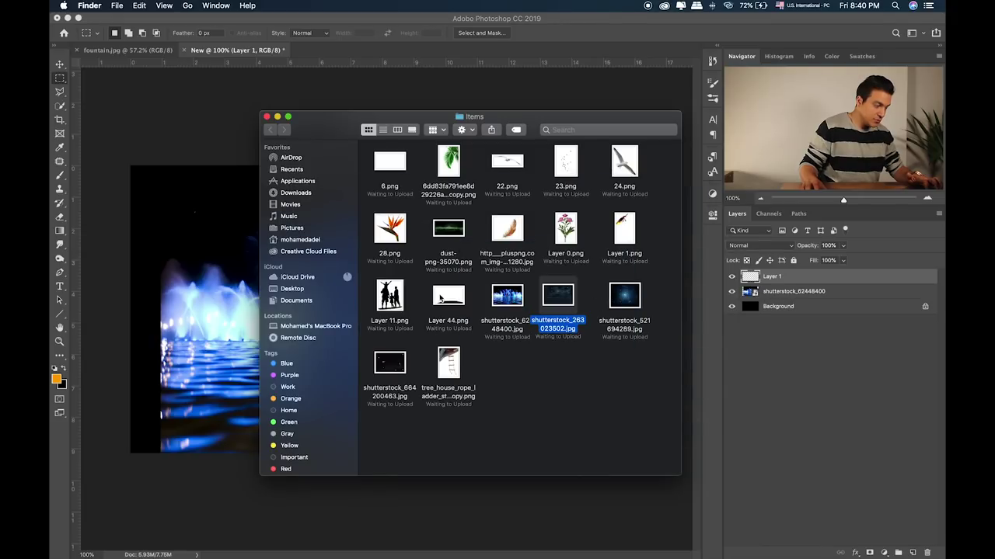
Step: Preview Layer 44.png and Layer 11.png, then drag Layer 44.png into the composite
{"action": "left_click", "coordinate": [441, 298]}
{"action": "key", "text": "space"}
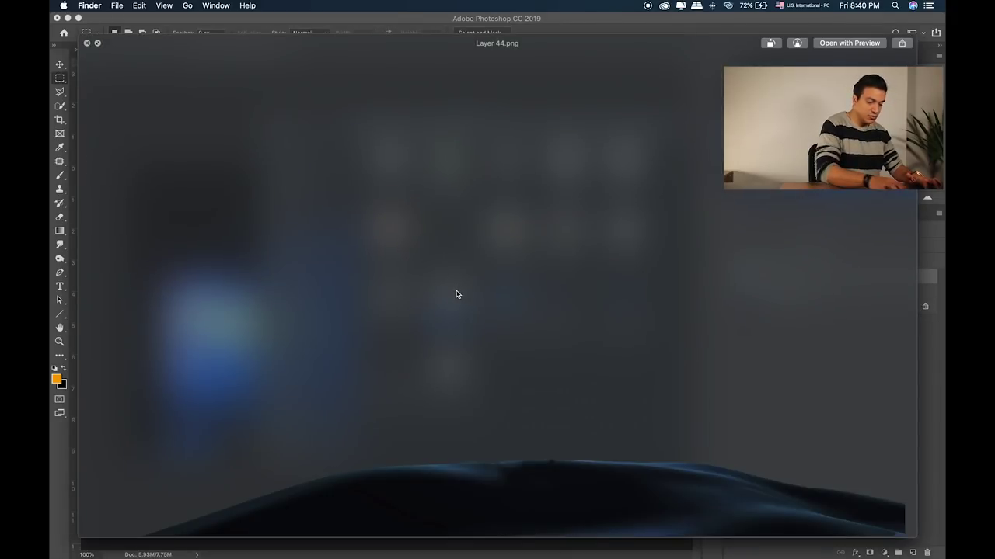
{"action": "key", "text": "Left"}
{"action": "key", "text": "space"}
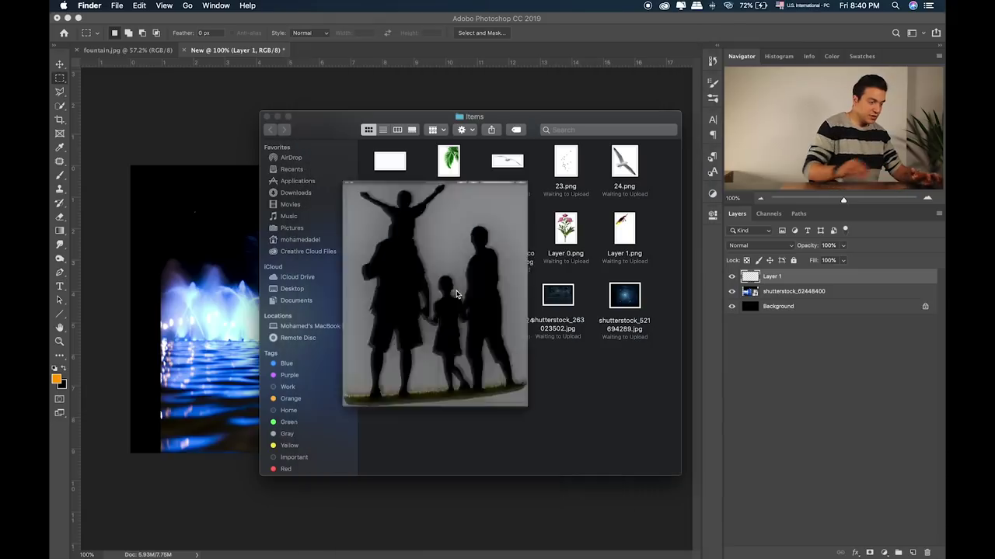
{"action": "key", "text": "Right"}
{"action": "left_click", "coordinate": [208, 308]}
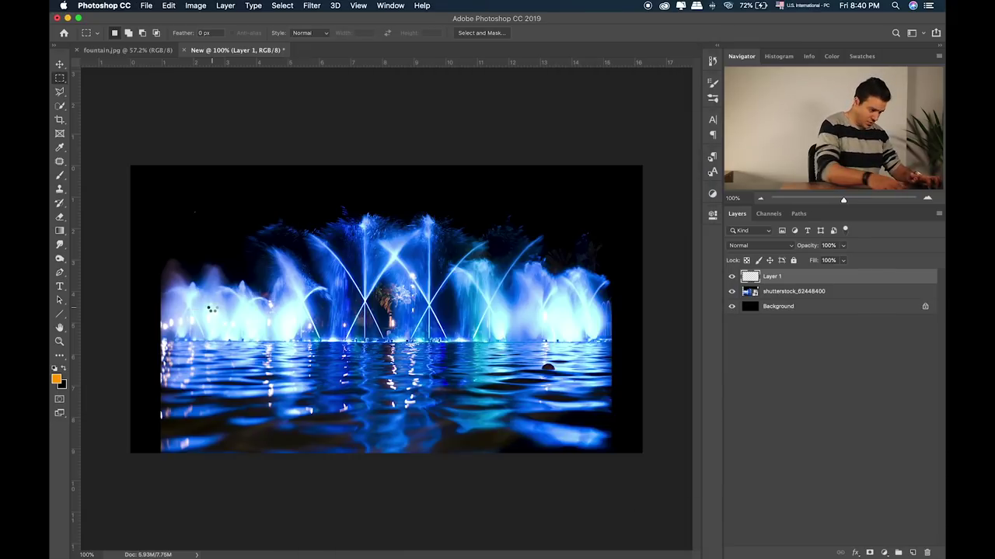
{"action": "left_click_drag", "start_coordinate": [210, 309], "coordinate": [212, 310]}
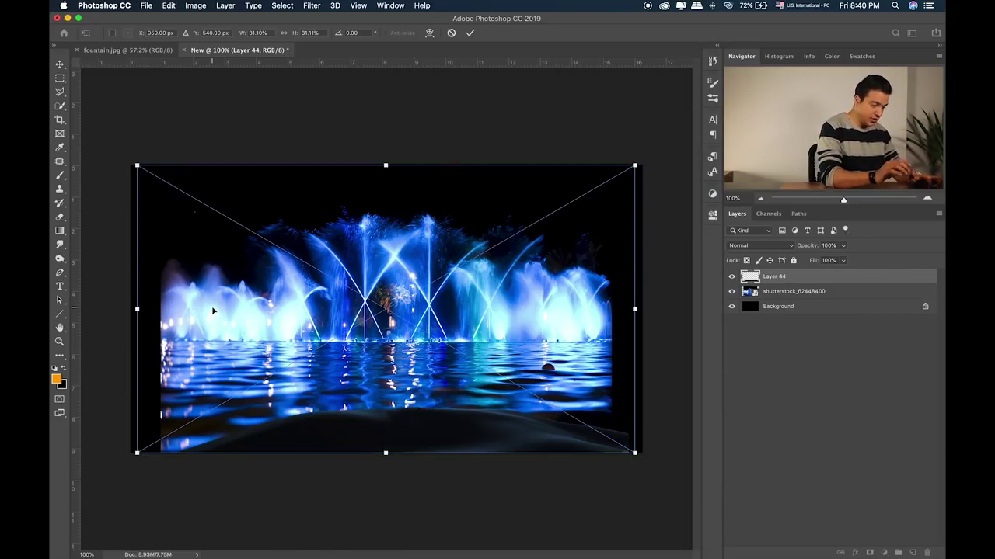
Step: Enlarge and raise the Layer 44 shore so it spans the full bottom edge
{"action": "key", "text": "Return"}
{"action": "scroll", "coordinate": [213, 310], "scroll_direction": "up", "scroll_amount": 2}
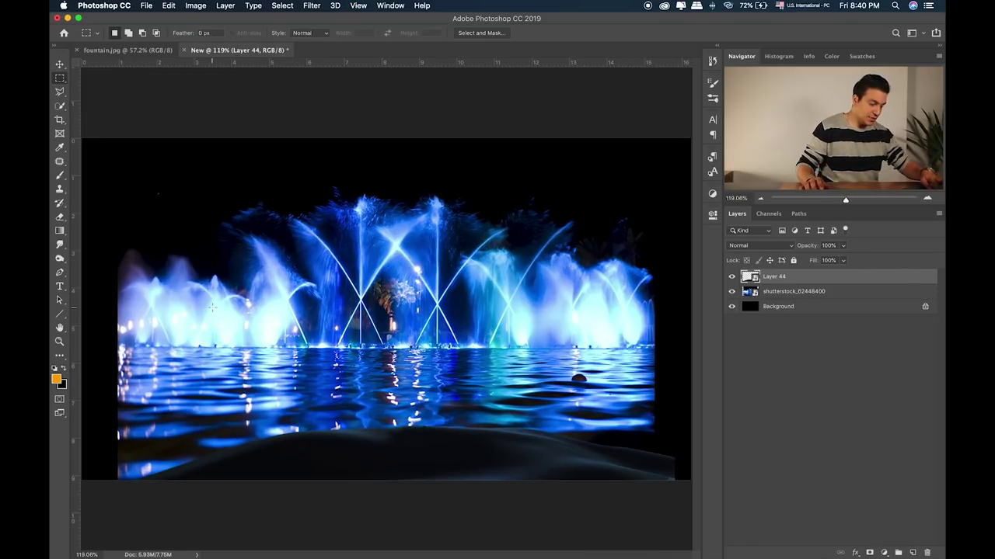
{"action": "key", "text": "ctrl+t"}
{"action": "left_click_drag", "start_coordinate": [680, 138], "coordinate": [719, 115]}
{"action": "mouse_move", "coordinate": [505, 416]}
{"action": "left_mouse_down"}
{"action": "mouse_move", "coordinate": [505, 377]}
{"action": "mouse_move", "coordinate": [505, 403]}
{"action": "left_mouse_up"}
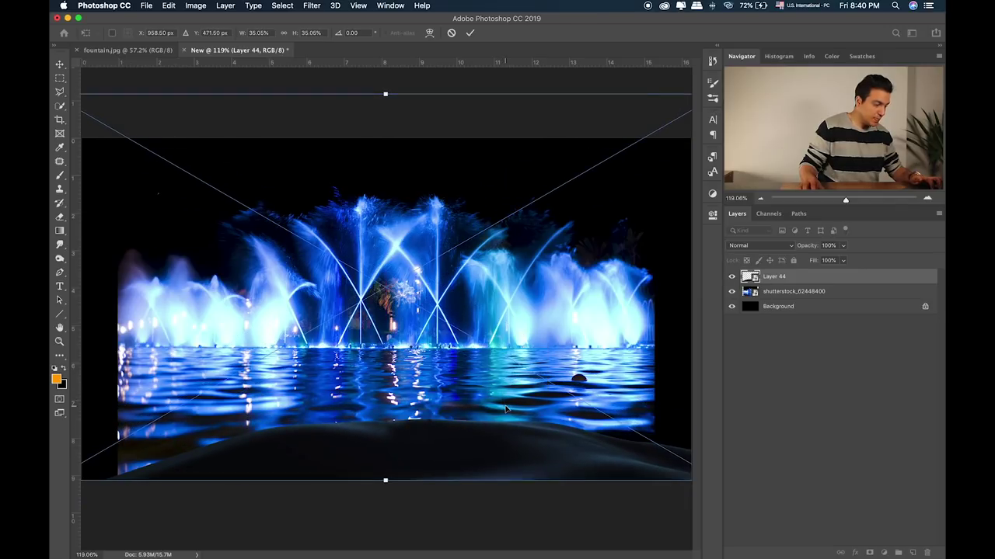
{"action": "key", "text": "super+plus"}
{"action": "key", "text": "super+minus"}
{"action": "key", "text": "super+minus"}
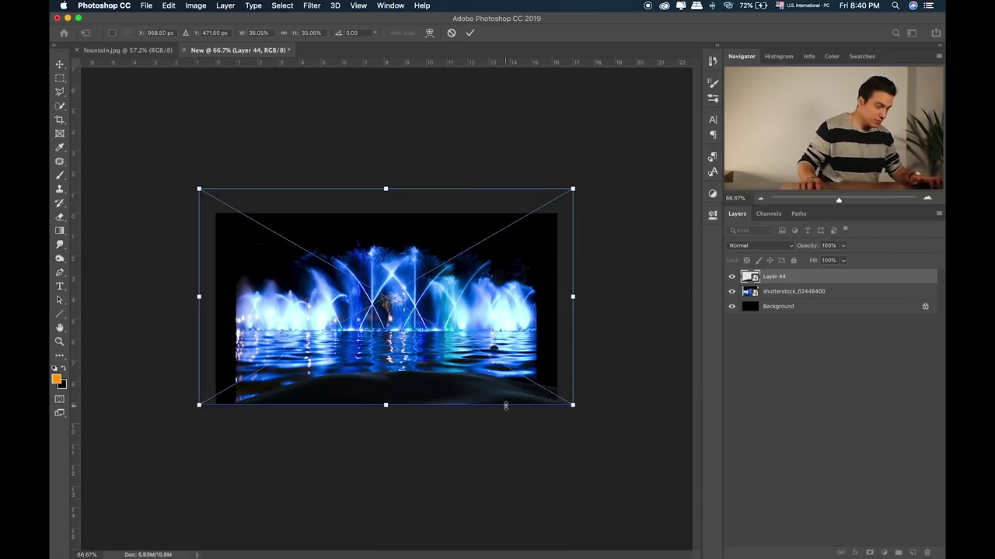
{"action": "left_click_drag", "start_coordinate": [573, 188], "coordinate": [627, 153]}
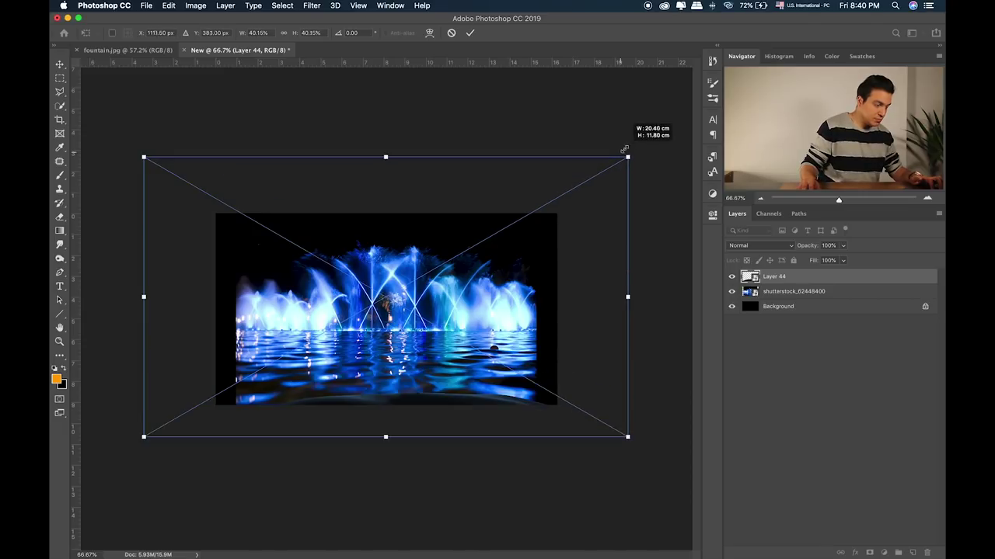
{"action": "left_click_drag", "start_coordinate": [566, 303], "coordinate": [547, 319]}
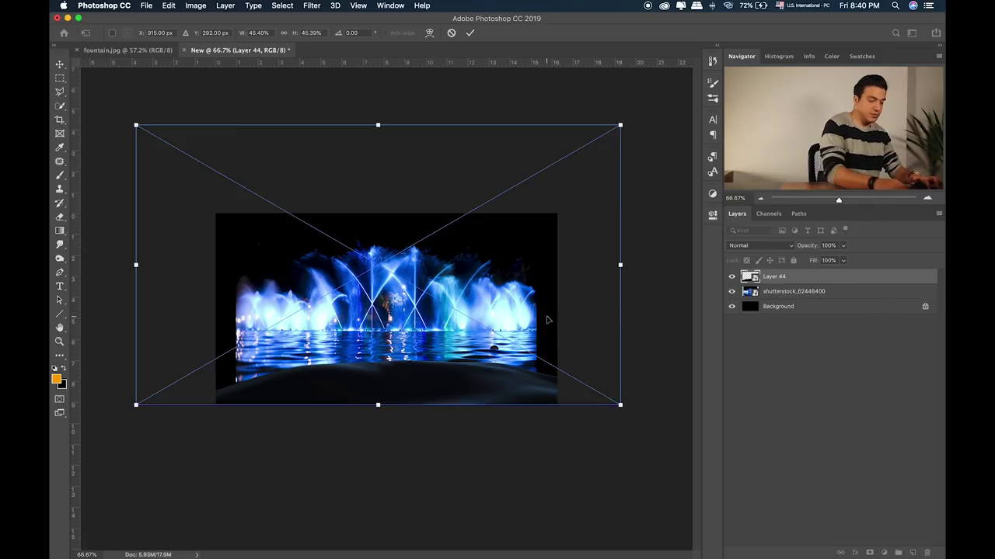
{"action": "key", "text": "Return"}
{"action": "key", "text": "super+0"}
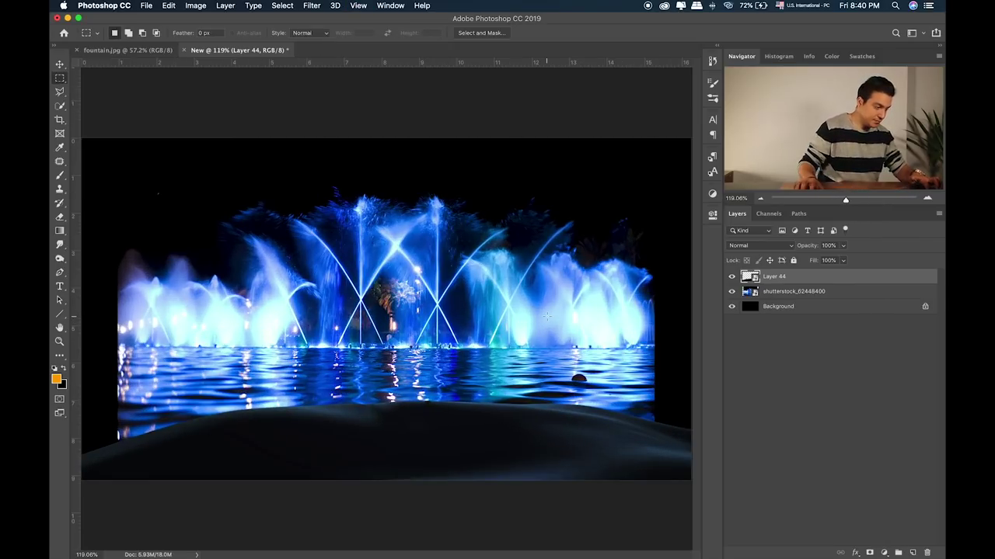
{"action": "key", "text": "v"}
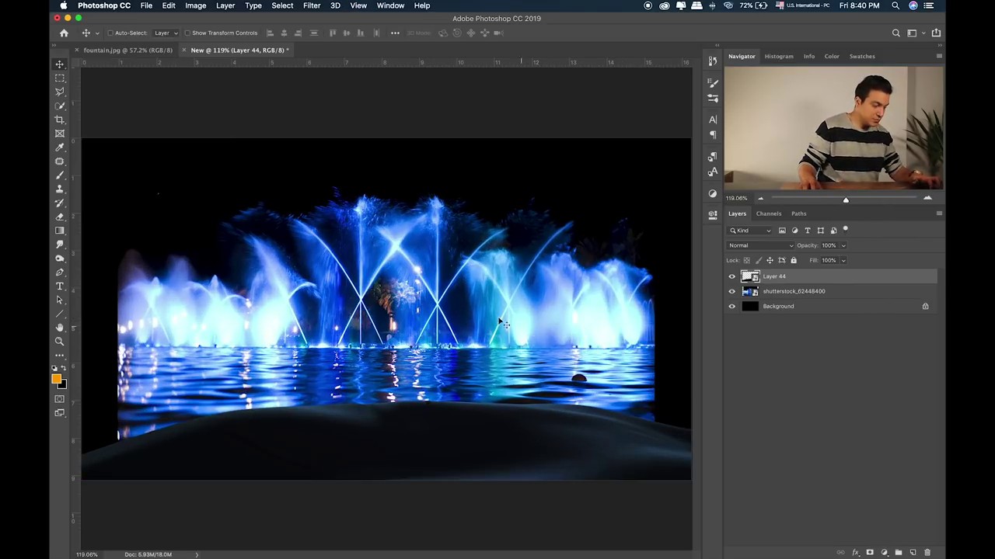
Step: Place Layer 11.png, shrink it to about 38% and lower it onto the shore
{"action": "left_click", "coordinate": [399, 309]}
{"action": "left_click_drag", "start_coordinate": [399, 309], "coordinate": [159, 202]}
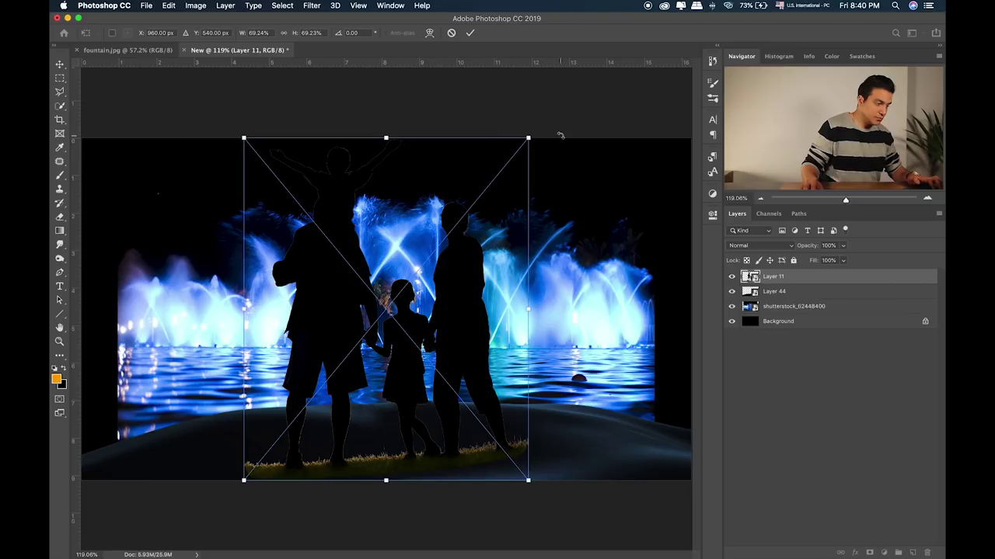
{"action": "left_click_drag", "start_coordinate": [530, 138], "coordinate": [465, 212]}
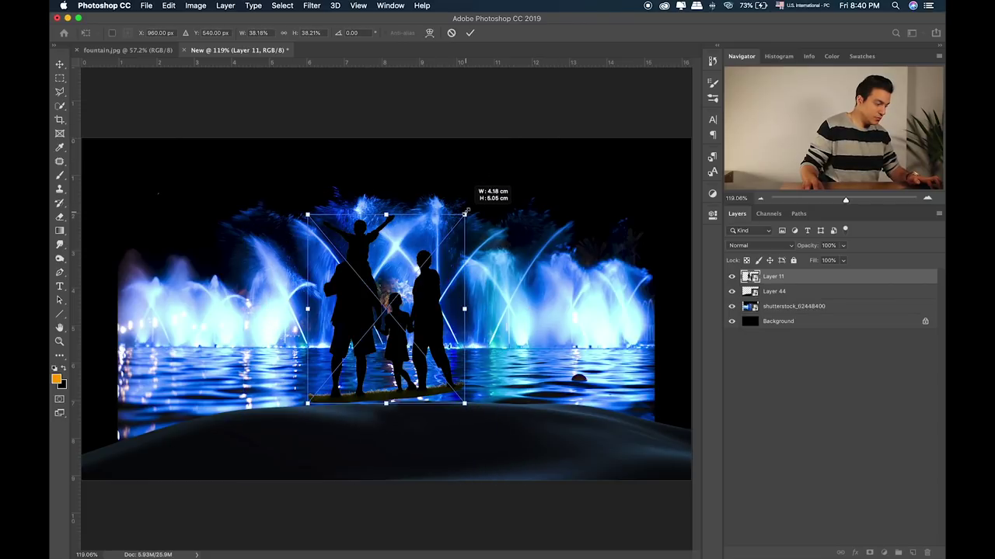
{"action": "left_click_drag", "start_coordinate": [466, 210], "coordinate": [462, 218]}
{"action": "left_click_drag", "start_coordinate": [418, 284], "coordinate": [417, 303]}
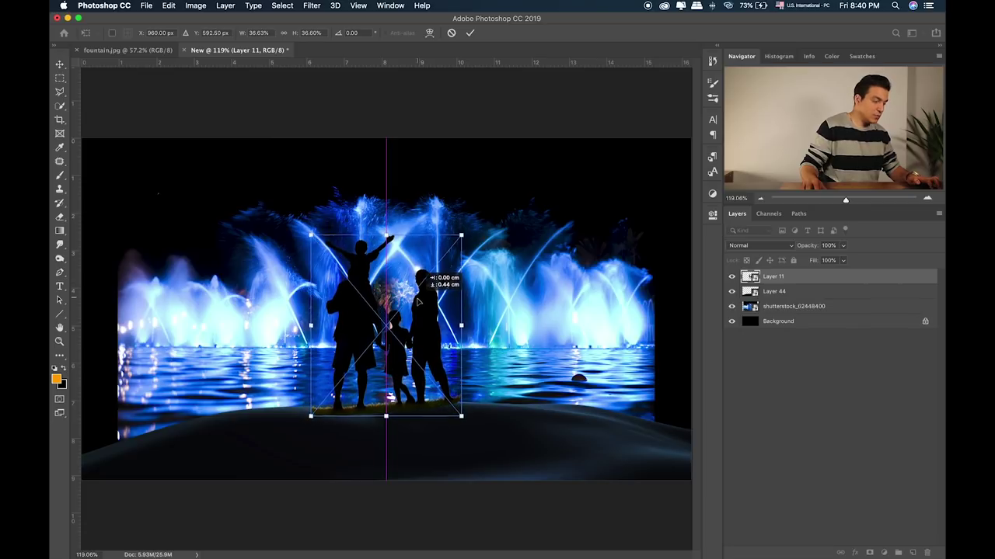
{"action": "key", "text": "Return"}
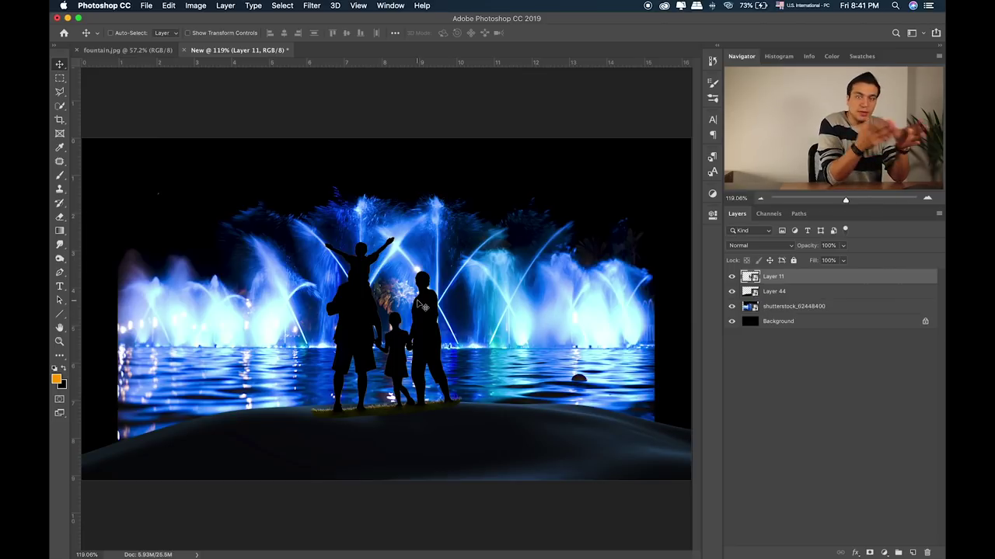
Step: Shrink the family silhouette slightly more and nudge it right
{"action": "key", "text": "super+Tab"}
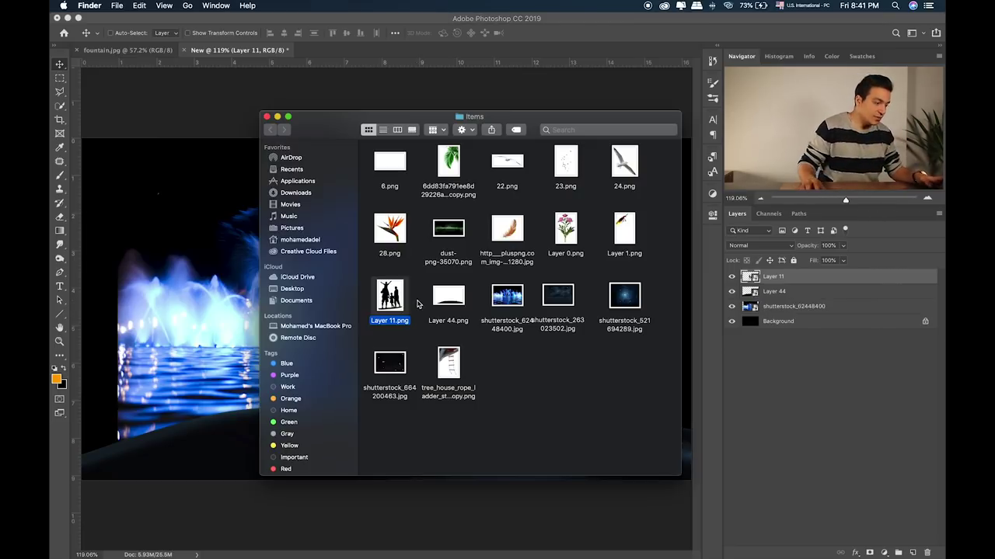
{"action": "key", "text": "super+Tab"}
{"action": "key", "text": "super+plus"}
{"action": "scroll", "coordinate": [477, 392], "scroll_direction": "down", "scroll_amount": 2}
{"action": "key", "text": "super+t"}
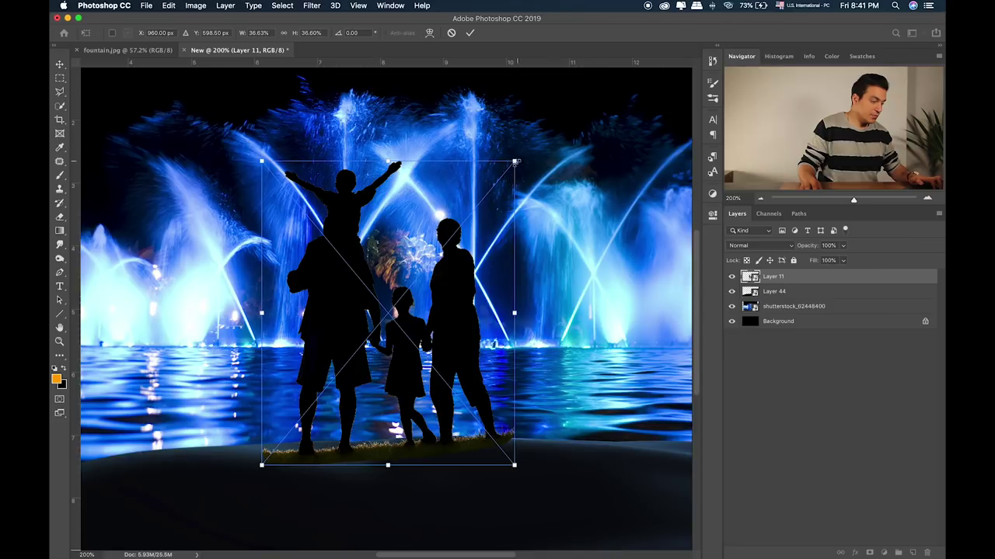
{"action": "left_click_drag", "start_coordinate": [516, 161], "coordinate": [499, 181]}
{"action": "left_click_drag", "start_coordinate": [473, 256], "coordinate": [481, 256]}
{"action": "key", "text": "Return"}
{"action": "key", "text": "super+minus"}
{"action": "key", "text": "super+Tab"}
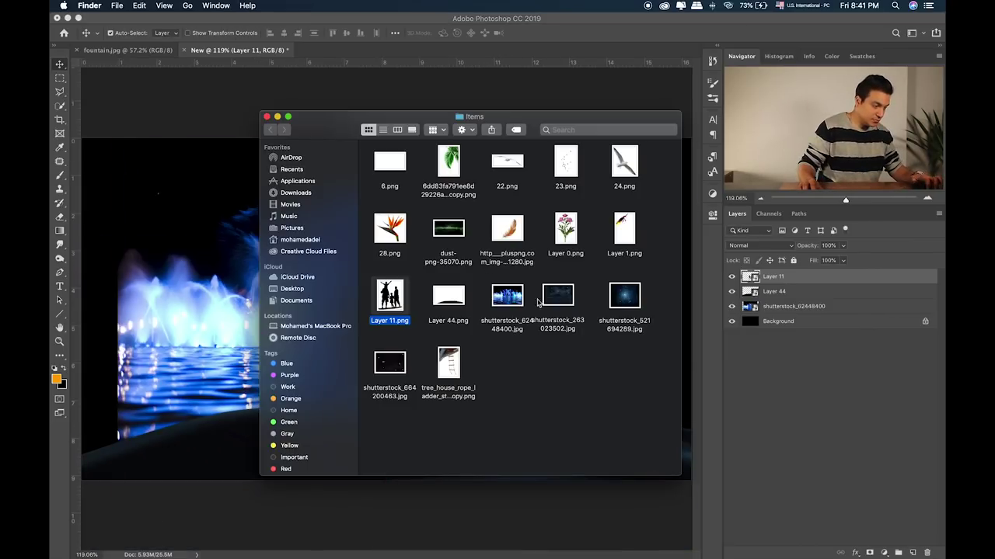
Step: Quick Look several images, then drag starry sky shutterstock_263023502.jpg into the composite
{"action": "left_click", "coordinate": [502, 353]}
{"action": "left_click", "coordinate": [448, 365]}
{"action": "key", "text": "space"}
{"action": "key", "text": "space"}
{"action": "left_click", "coordinate": [402, 360]}
{"action": "key", "text": "space"}
{"action": "key", "text": "space"}
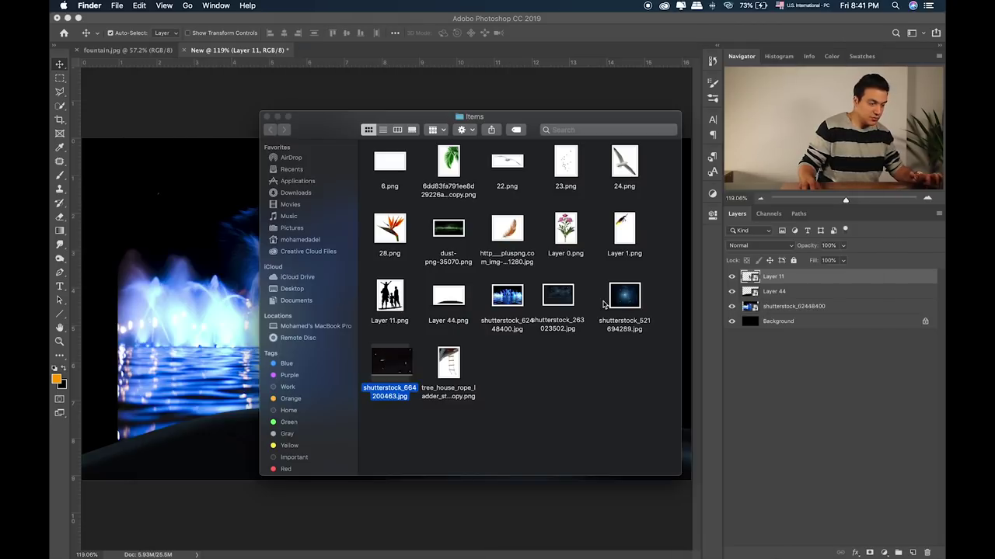
{"action": "left_click", "coordinate": [567, 301]}
{"action": "key", "text": "space"}
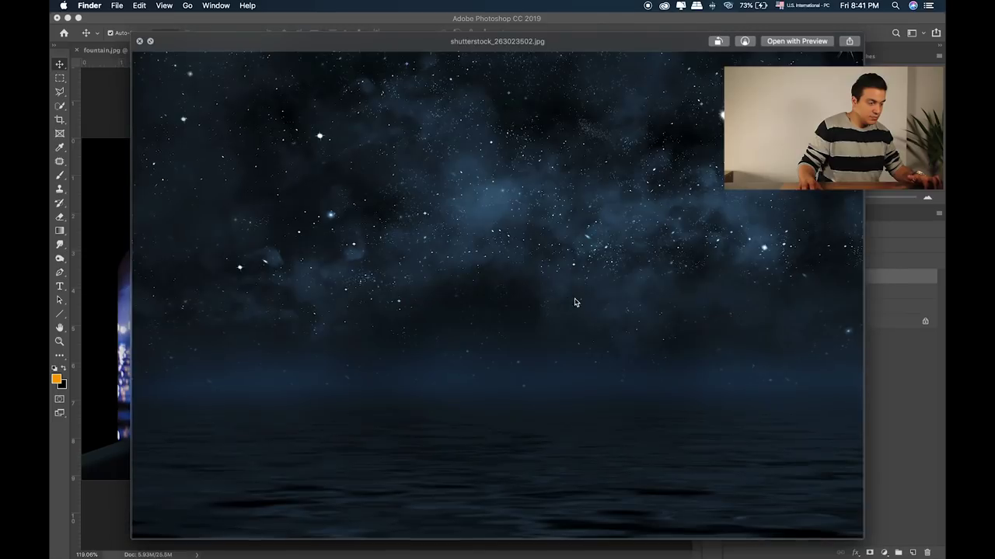
{"action": "key", "text": "space"}
{"action": "left_click", "coordinate": [617, 293]}
{"action": "key", "text": "space"}
{"action": "key", "text": "space"}
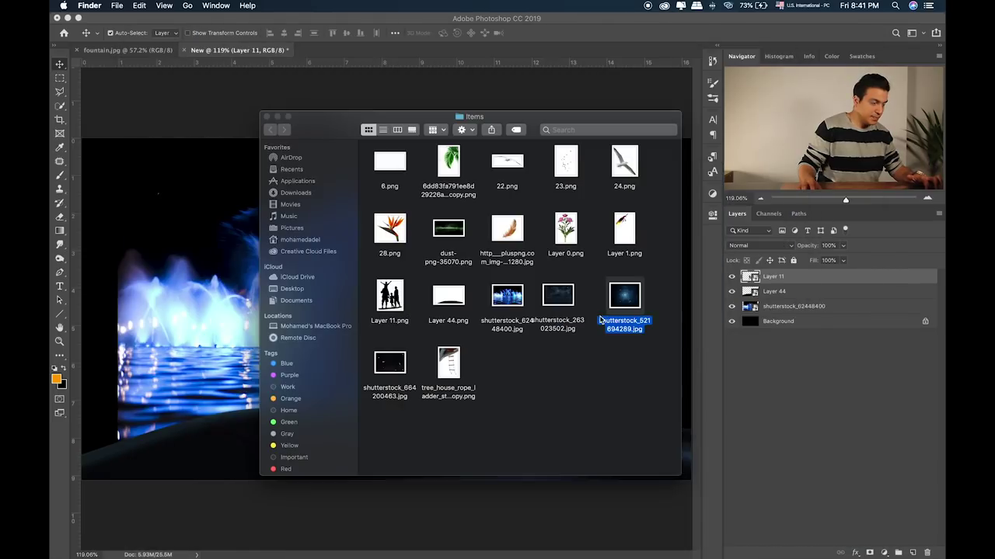
{"action": "left_click_drag", "start_coordinate": [570, 302], "coordinate": [234, 268]}
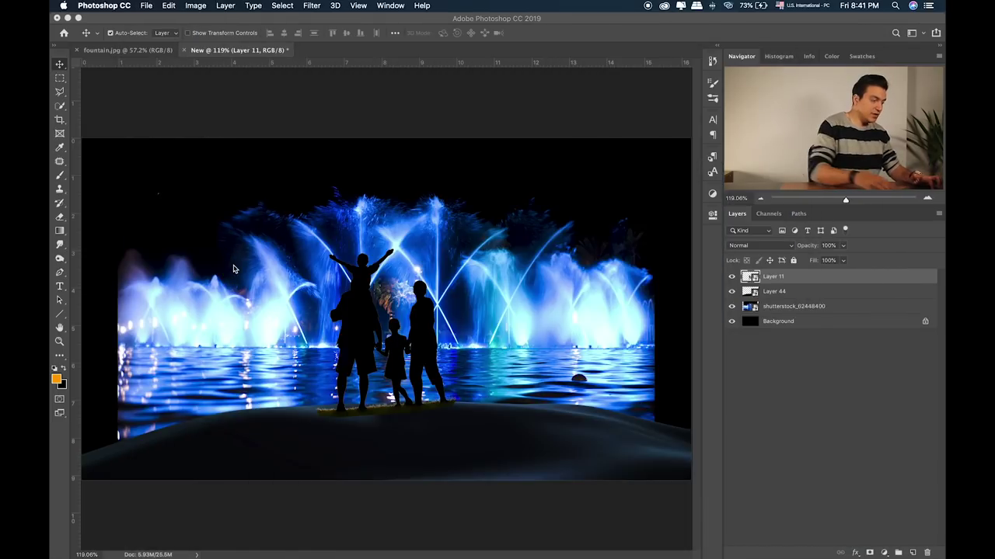
Step: Commit the starry sky and enlarge it to cover the whole canvas
{"action": "key", "text": "Return"}
{"action": "key", "text": "ctrl+t"}
{"action": "left_click_drag", "start_coordinate": [643, 138], "coordinate": [690, 102]}
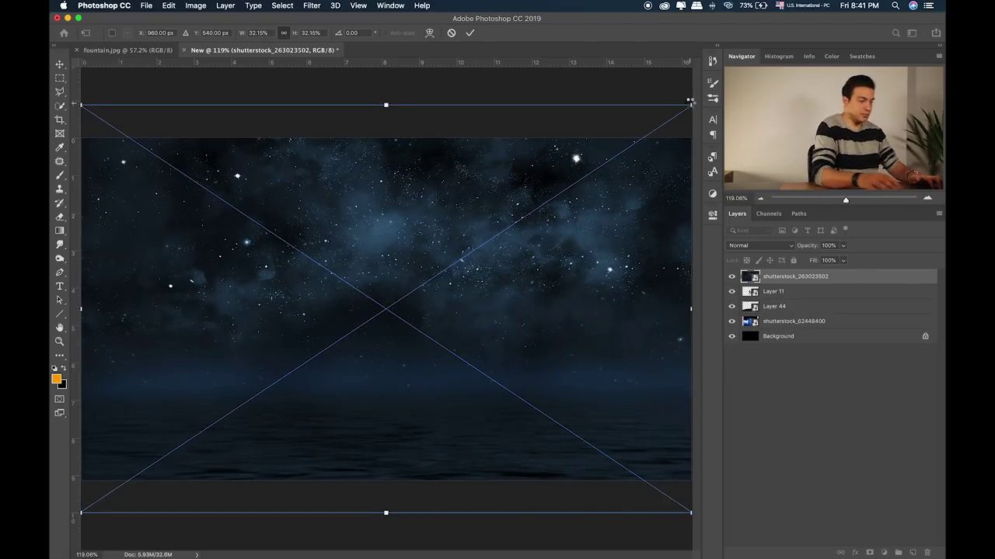
{"action": "key", "text": "Return"}
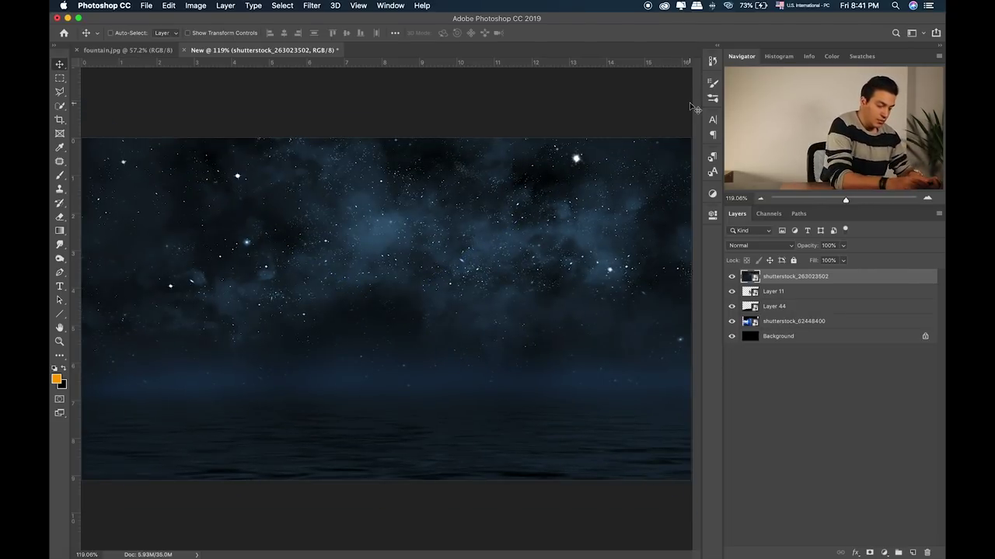
Step: Set the sky layer to Lighten blending, positioned just above the fountain photo
{"action": "key", "text": "shift+plus"}
{"action": "key", "text": "shift+plus"}
{"action": "key", "text": "shift+plus"}
{"action": "key", "text": "shift+plus"}
{"action": "key", "text": "shift+plus"}
{"action": "key", "text": "shift+plus"}
{"action": "key", "text": "shift+plus"}
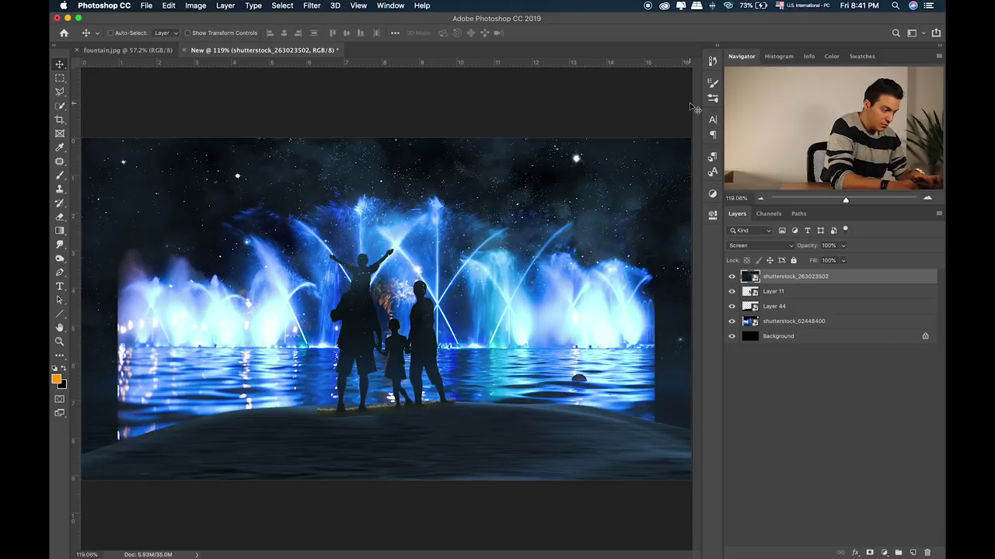
{"action": "key", "text": "shift+minus"}
{"action": "key", "text": "shift+plus"}
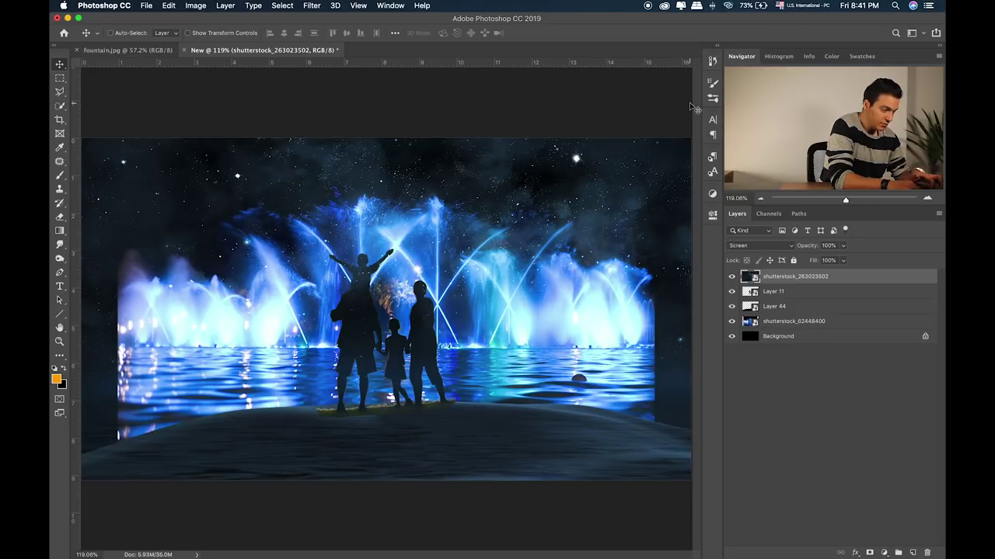
{"action": "key", "text": "shift+minus"}
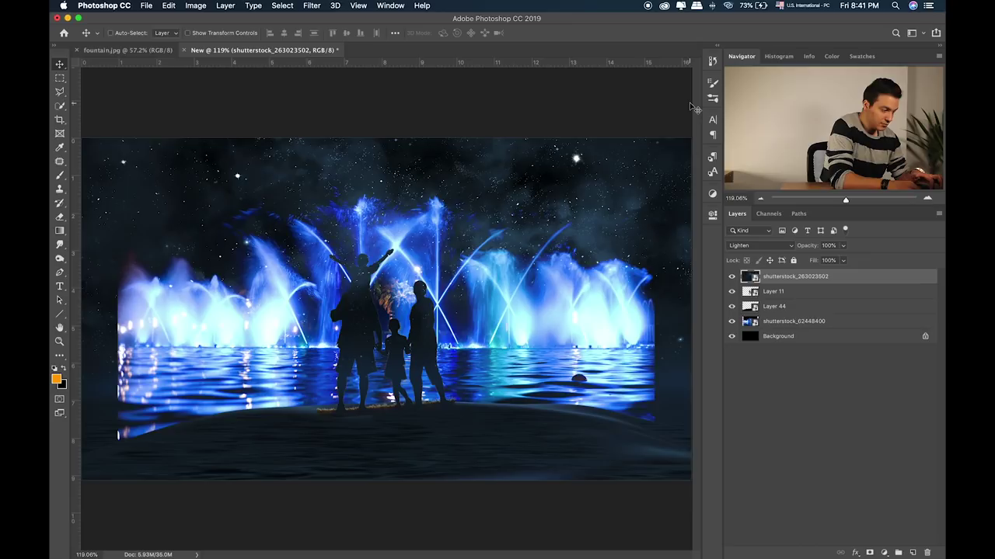
{"action": "key", "text": "ctrl+bracketleft"}
{"action": "key", "text": "ctrl+bracketleft"}
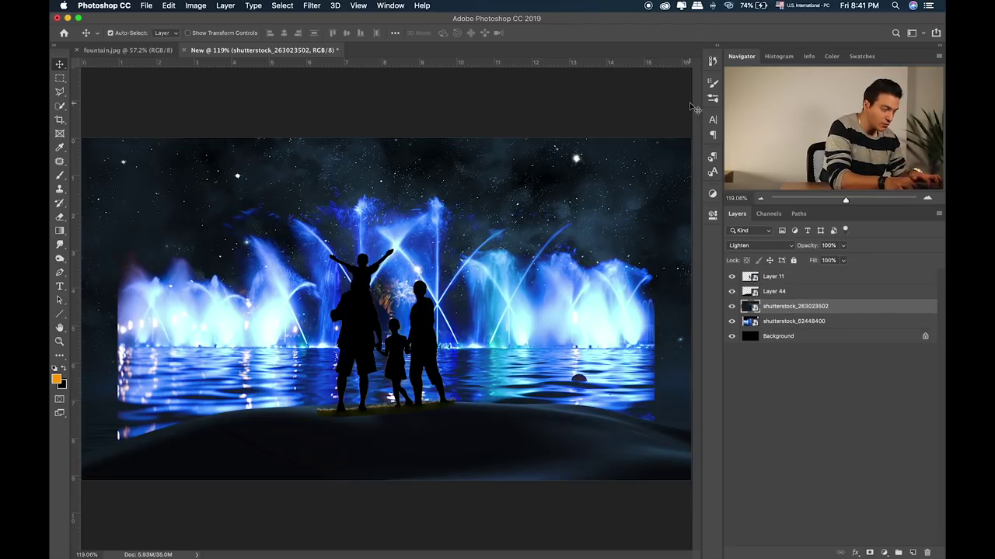
{"action": "key", "text": "ctrl+bracketleft"}
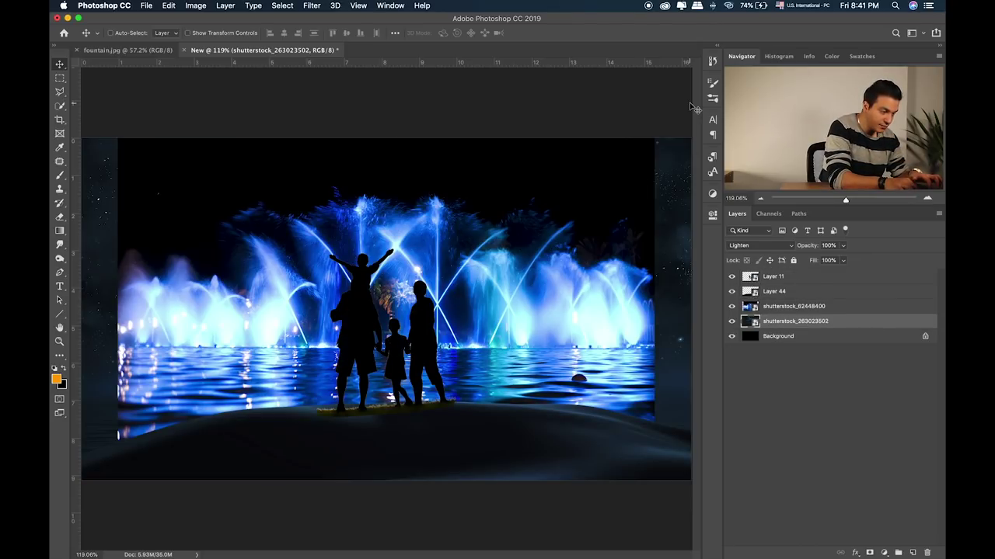
{"action": "key", "text": "ctrl+bracketright"}
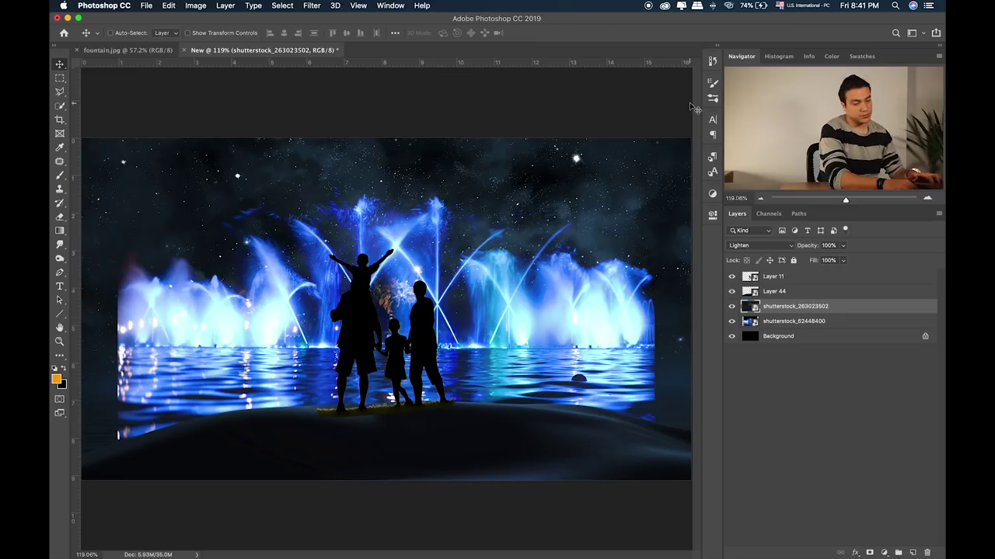
{"action": "key", "text": "shift+plus"}
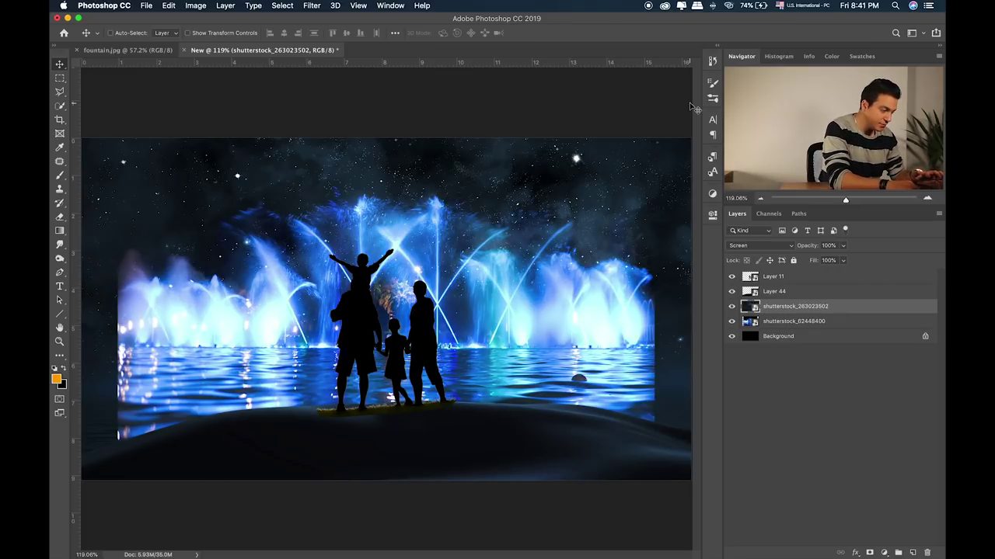
{"action": "key", "text": "shift+minus"}
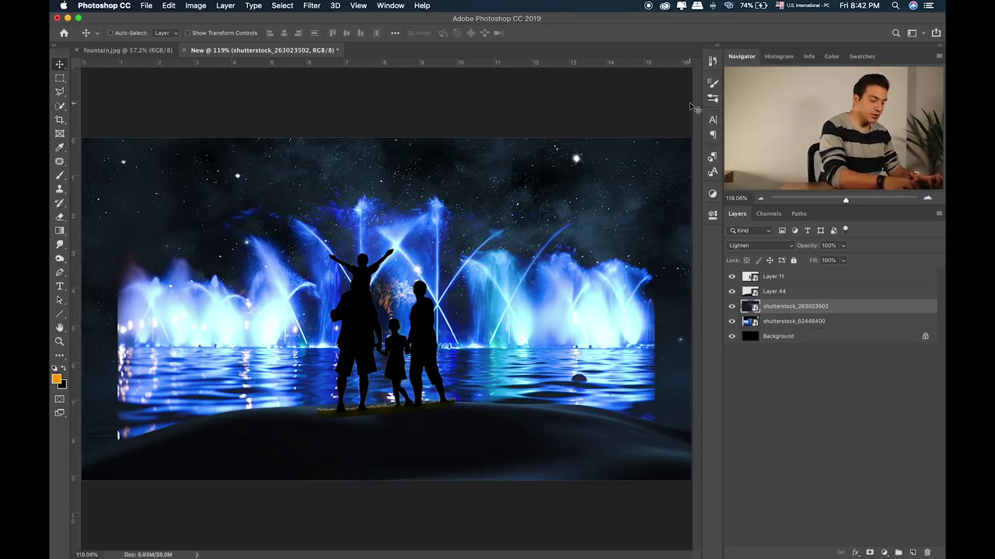
Step: Preview and place the bright star image shutterstock_521694289.jpg into the composite
{"action": "key", "text": "super+Tab"}
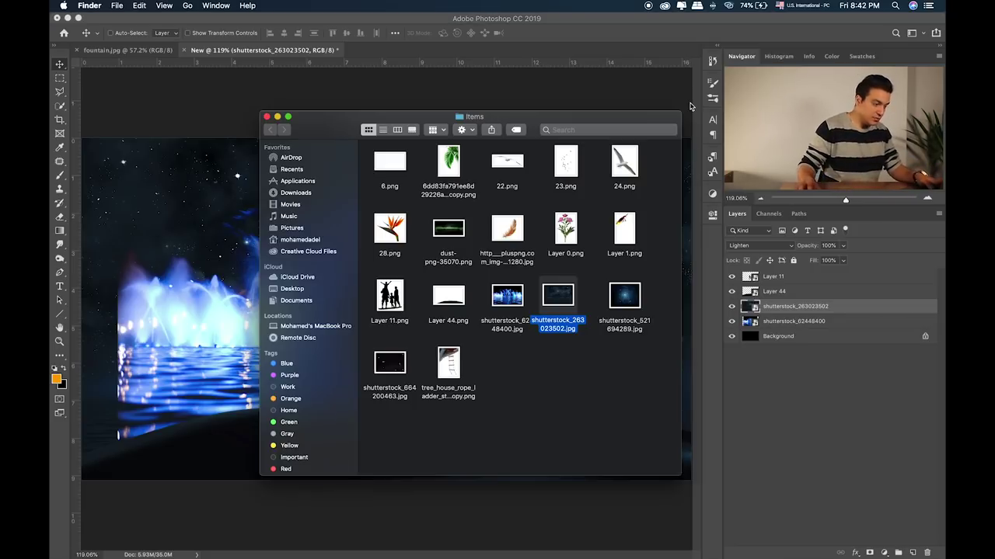
{"action": "left_click", "coordinate": [534, 367]}
{"action": "left_click", "coordinate": [635, 304]}
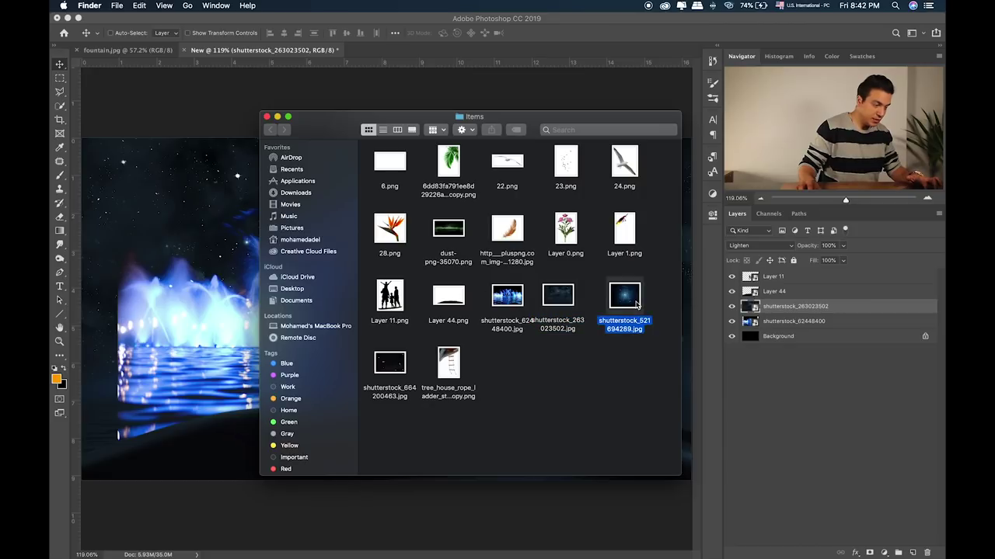
{"action": "key", "text": "space"}
{"action": "key", "text": "space"}
{"action": "mouse_move", "coordinate": [635, 304]}
{"action": "left_mouse_down"}
{"action": "mouse_move", "coordinate": [243, 199]}
{"action": "mouse_move", "coordinate": [142, 154]}
{"action": "left_mouse_up"}
{"action": "key", "text": "Return"}
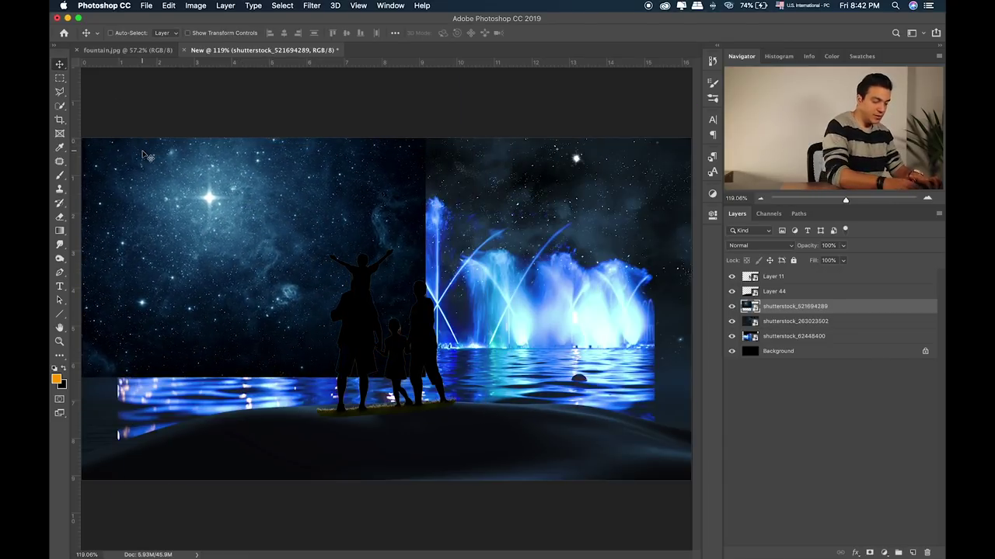
Step: Set the star layer to Lighten and move its bright star above the fountains
{"action": "key", "text": "shift+alt+k"}
{"action": "key", "text": "shift+equal"}
{"action": "key", "text": "shift+equal"}
{"action": "key", "text": "shift+equal"}
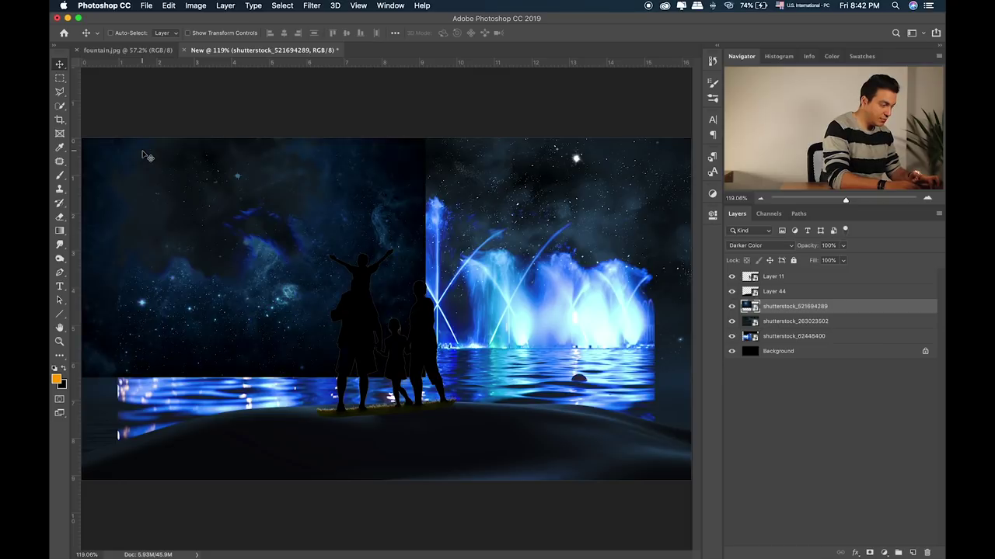
{"action": "key", "text": "shift+equal"}
{"action": "key", "text": "shift+equal"}
{"action": "key", "text": "shift+equal"}
{"action": "key", "text": "shift+minus"}
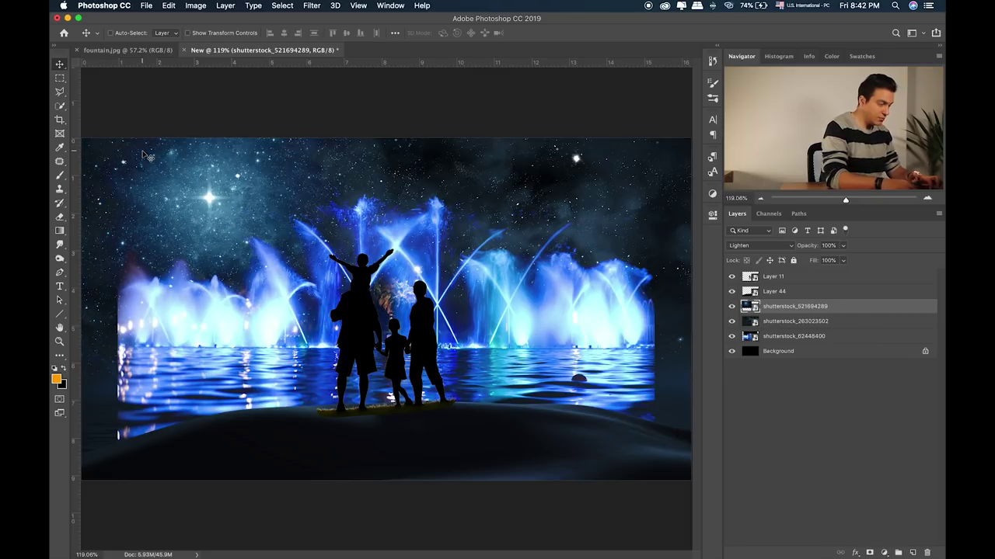
{"action": "mouse_move", "coordinate": [184, 178]}
{"action": "left_mouse_down"}
{"action": "mouse_move", "coordinate": [223, 135]}
{"action": "mouse_move", "coordinate": [551, 174]}
{"action": "mouse_move", "coordinate": [411, 164]}
{"action": "left_mouse_up"}
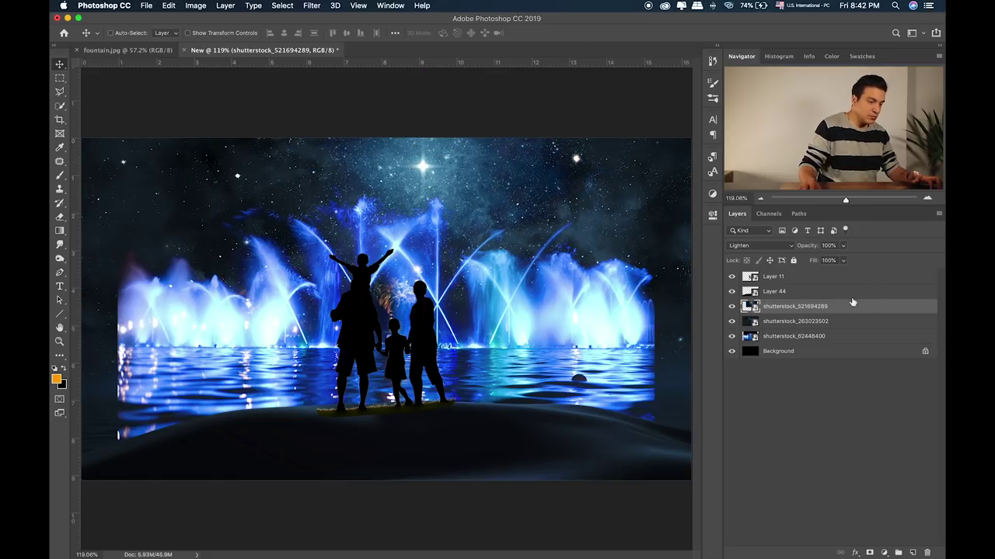
Step: Return the fountain photo layer to Normal blending and move it down slightly
{"action": "left_click", "coordinate": [768, 335]}
{"action": "key", "text": "shift+plus"}
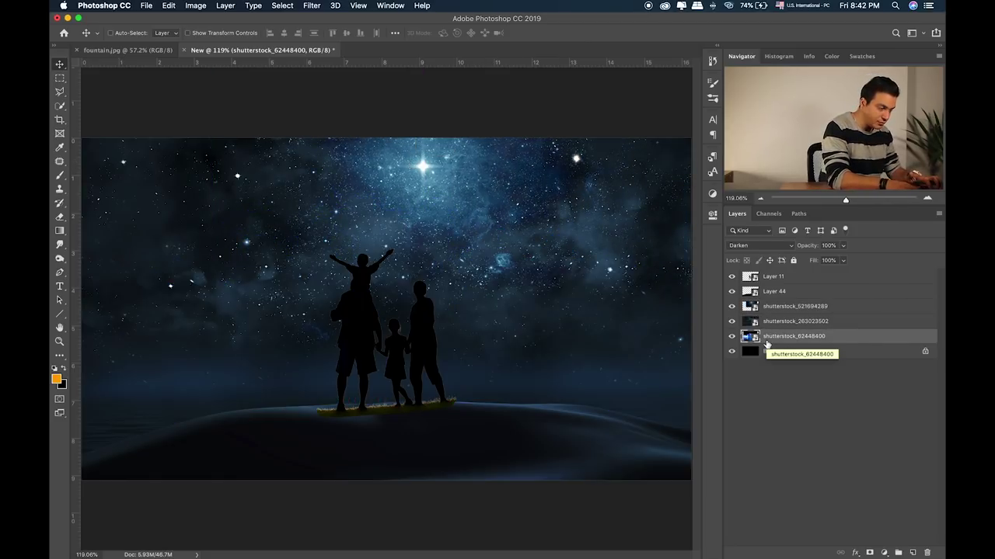
{"action": "key", "text": "shift+alt+n"}
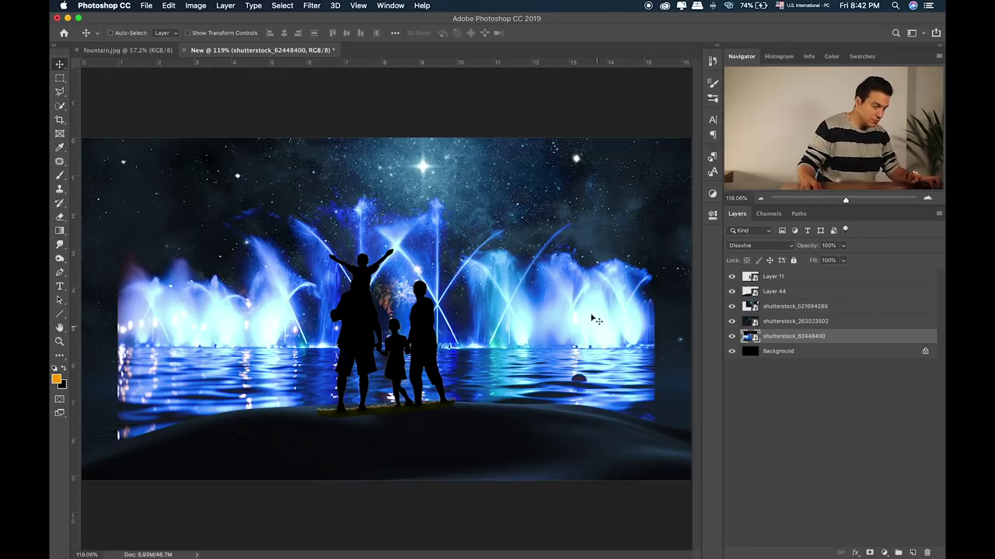
{"action": "left_click_drag", "start_coordinate": [594, 319], "coordinate": [592, 340]}
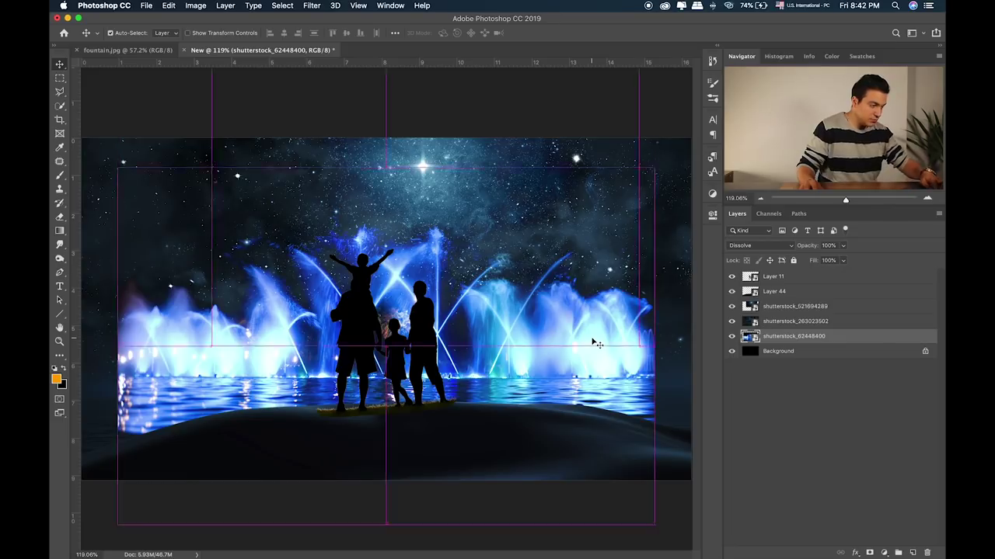
Step: Enlarge the fountain photo to about 45.5% so it spans the full canvas width
{"action": "key", "text": "ctrl+t"}
{"action": "mouse_move", "coordinate": [654, 168]}
{"action": "left_mouse_down"}
{"action": "mouse_move", "coordinate": [687, 146]}
{"action": "mouse_move", "coordinate": [697, 152]}
{"action": "left_mouse_up"}
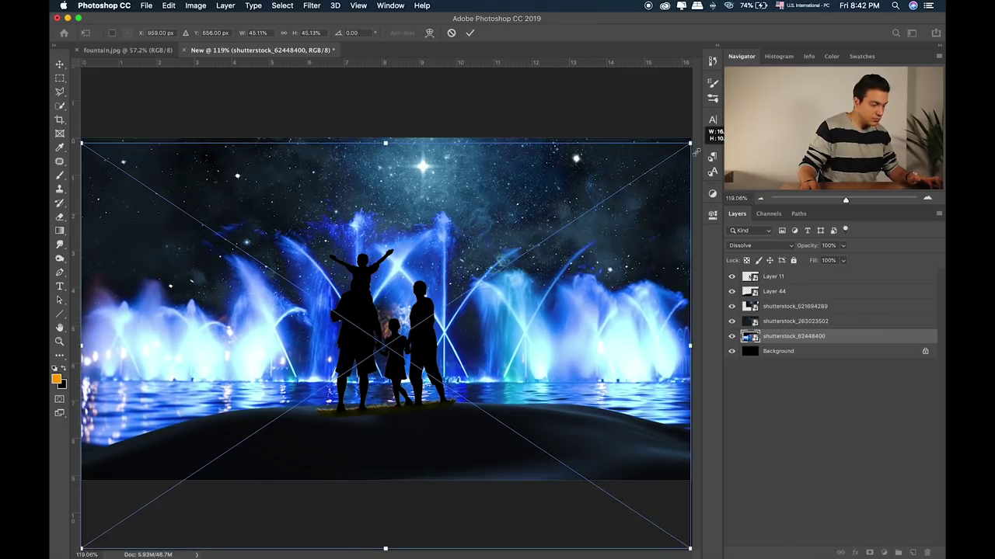
{"action": "left_click_drag", "start_coordinate": [615, 267], "coordinate": [615, 273]}
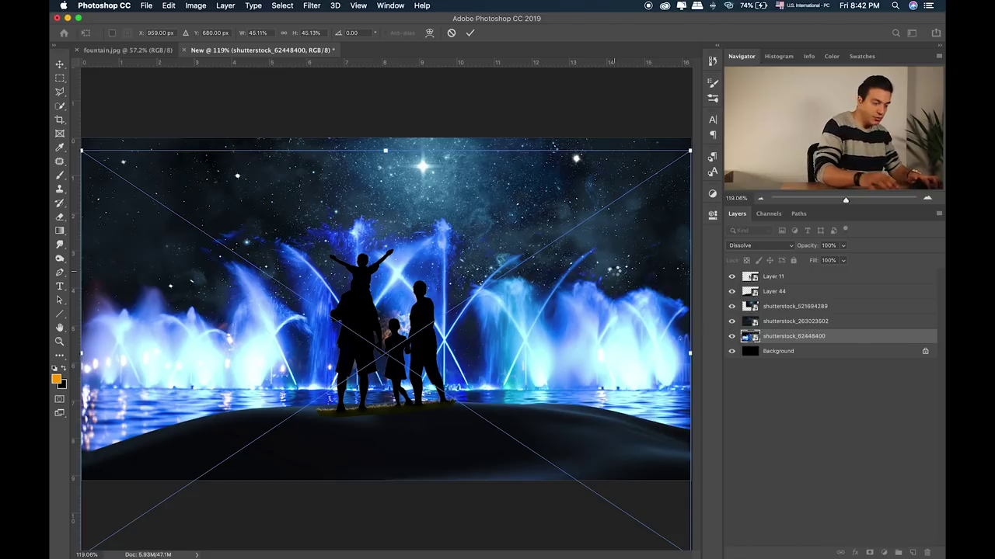
{"action": "key", "text": "Return"}
{"action": "key", "text": "ctrl+1"}
{"action": "key", "text": "ctrl+t"}
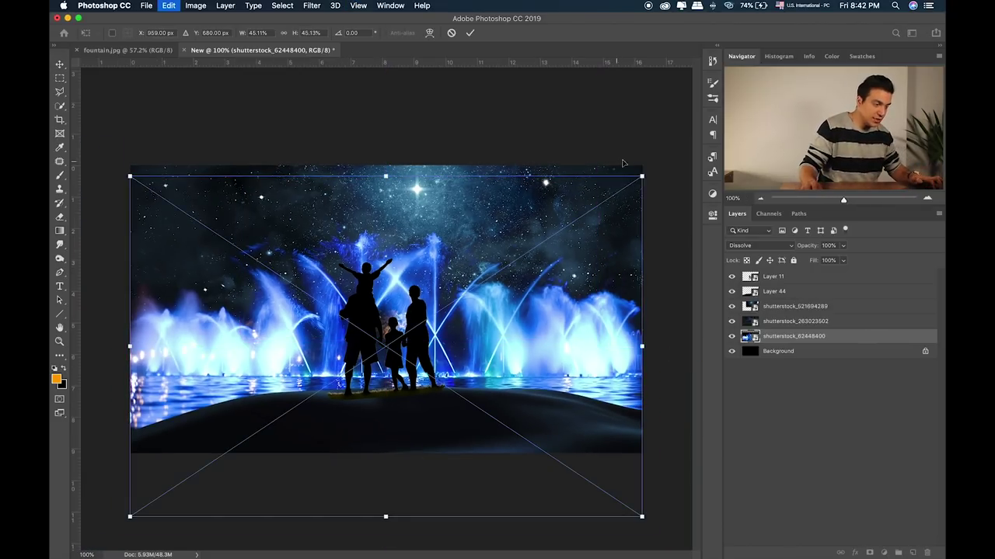
{"action": "left_click_drag", "start_coordinate": [642, 173], "coordinate": [642, 176]}
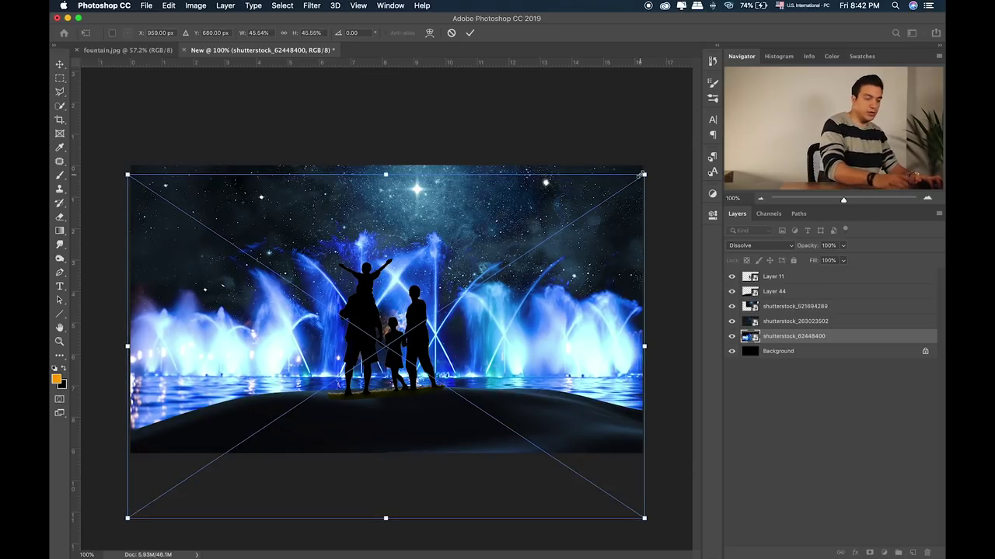
{"action": "key", "text": "Return"}
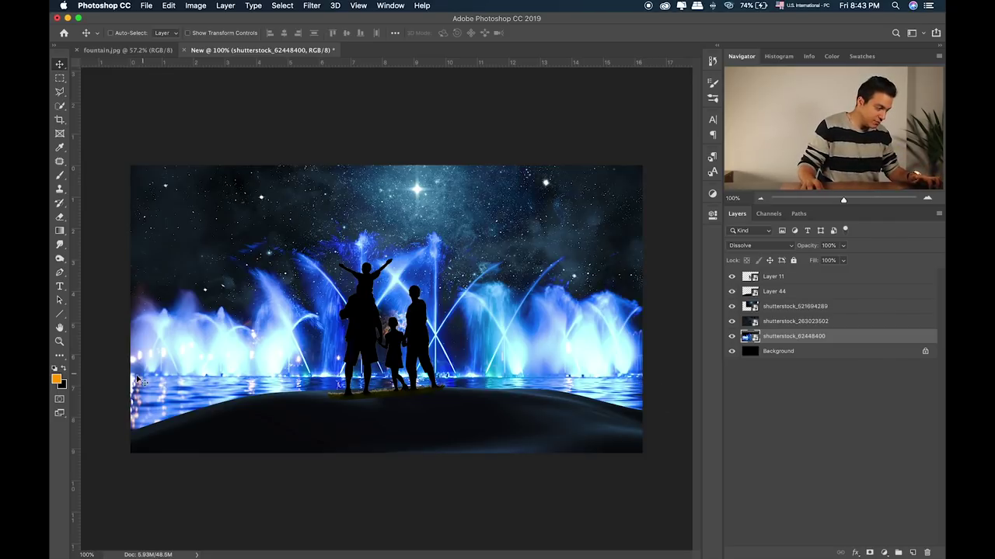
Step: Check horizontal bands across the image with rectangular marquee selections, then deselect
{"action": "left_click", "coordinate": [62, 78]}
{"action": "left_click_drag", "start_coordinate": [640, 156], "coordinate": [85, 250]}
{"action": "left_click_drag", "start_coordinate": [646, 252], "coordinate": [126, 346]}
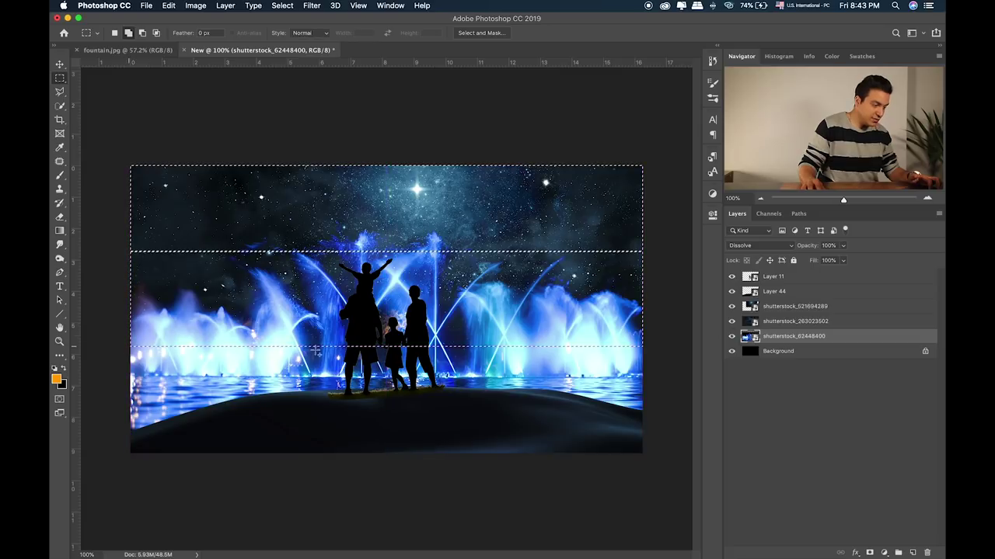
{"action": "left_click_drag", "start_coordinate": [650, 346], "coordinate": [153, 462]}
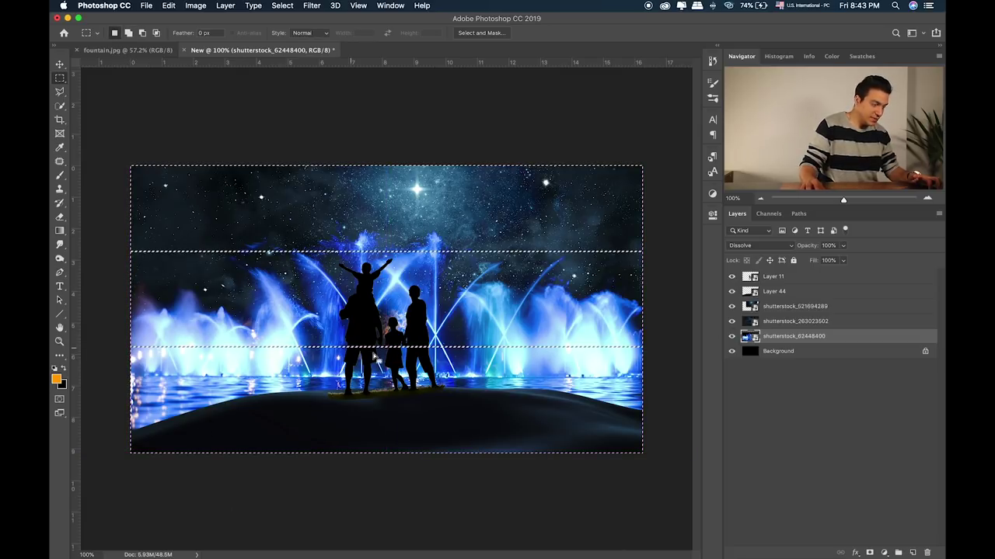
{"action": "key", "text": "super+d"}
Step: Nudge the fountain photo layer up a few pixels behind the family and fit the view
{"action": "key", "text": "v"}
{"action": "left_click_drag", "start_coordinate": [539, 370], "coordinate": [538, 367]}
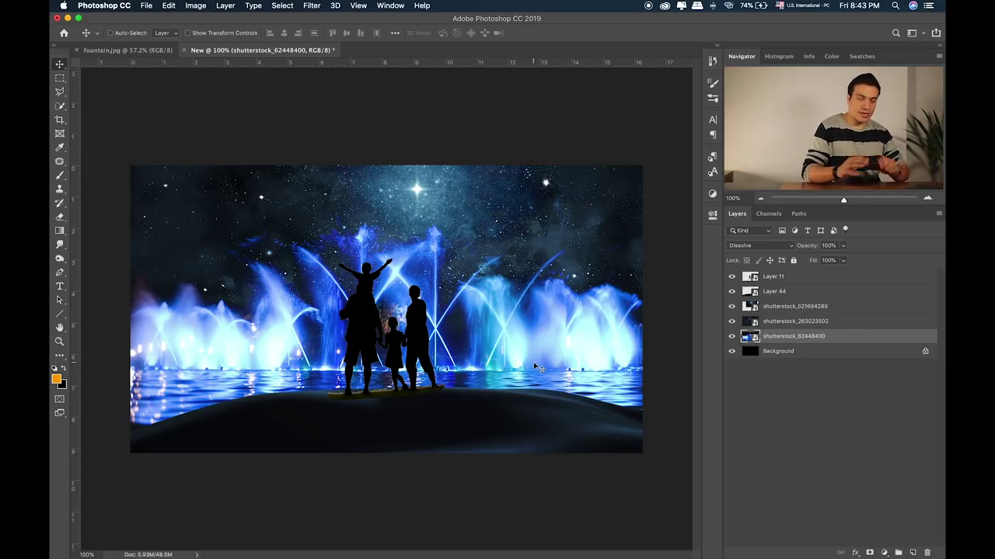
{"action": "key", "text": "ctrl+0"}
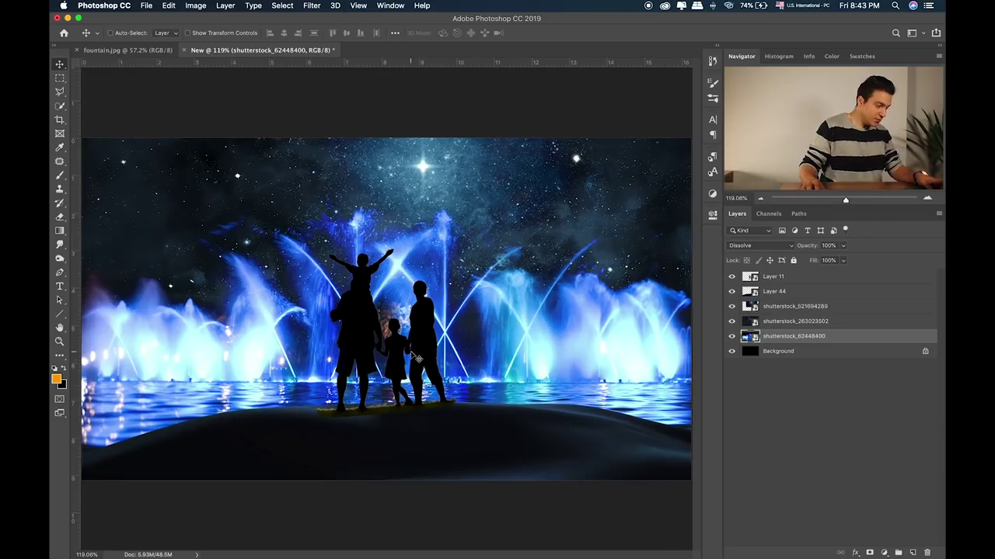
Step: Place the tree house rope ladder PNG from Finder above Layer 11
{"action": "left_click", "coordinate": [774, 278]}
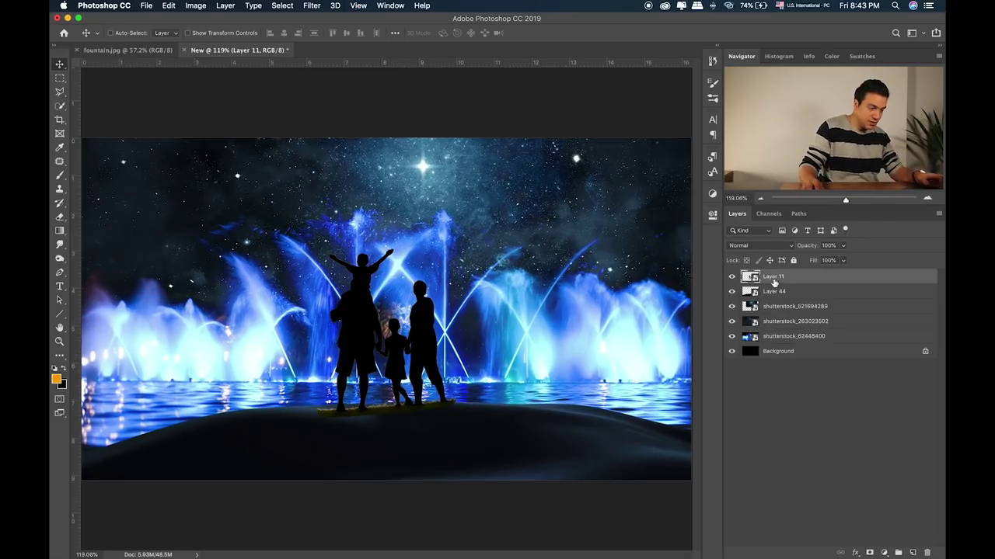
{"action": "key", "text": "super+Tab"}
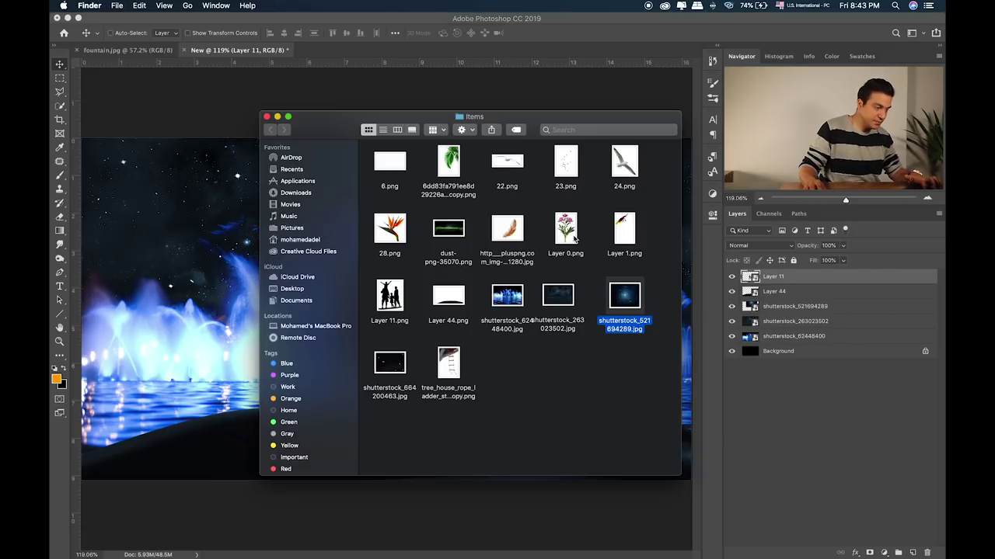
{"action": "left_click", "coordinate": [574, 240]}
{"action": "left_click", "coordinate": [459, 295]}
{"action": "left_click", "coordinate": [448, 373]}
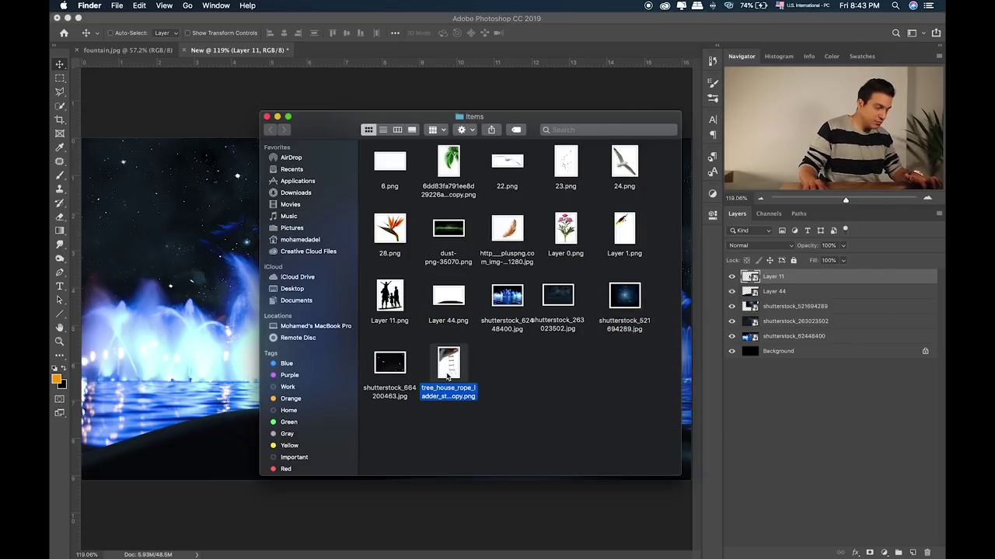
{"action": "left_click_drag", "start_coordinate": [449, 365], "coordinate": [193, 217]}
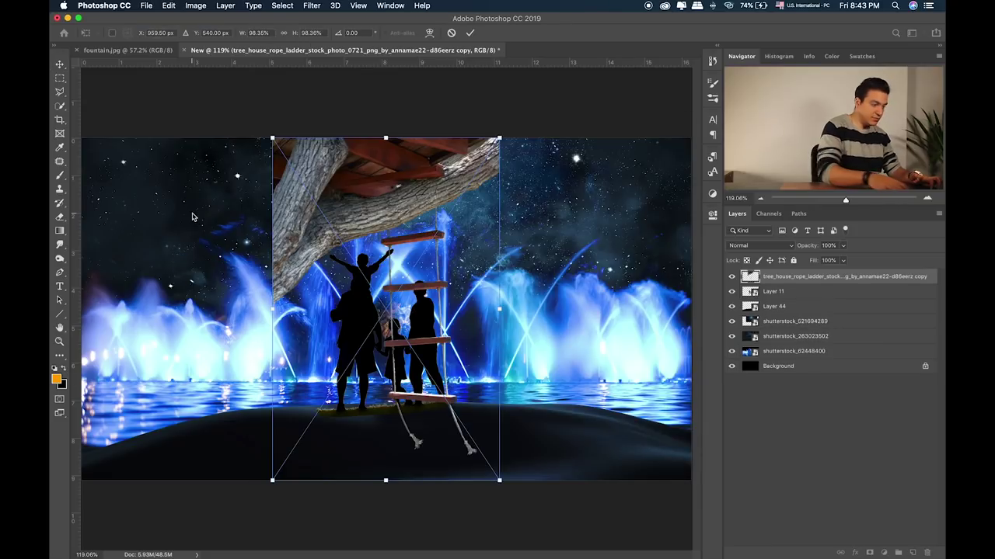
{"action": "key", "text": "Return"}
Step: Flip the ladder horizontally, shrink it and hang it in the top-right corner
{"action": "key", "text": "ctrl+t"}
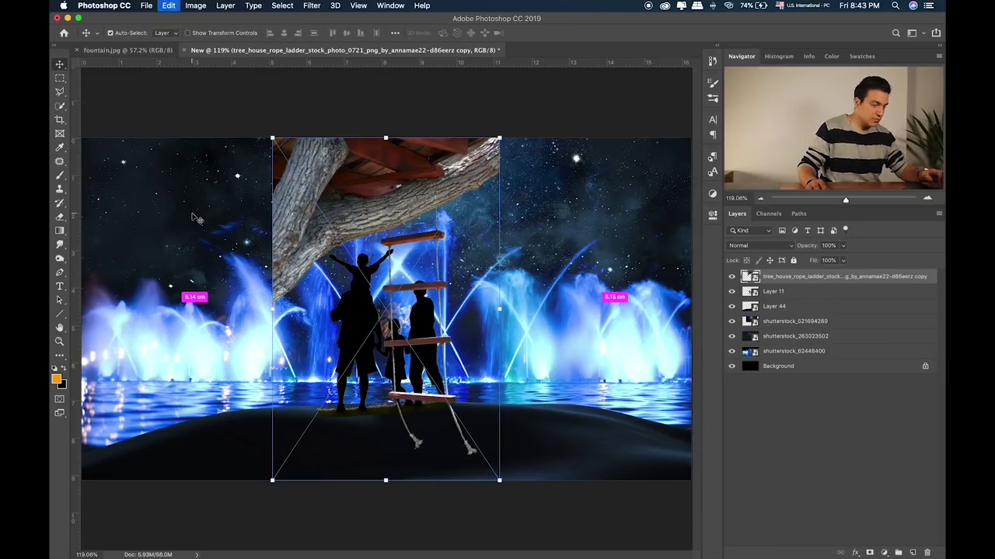
{"action": "right_click", "coordinate": [417, 205]}
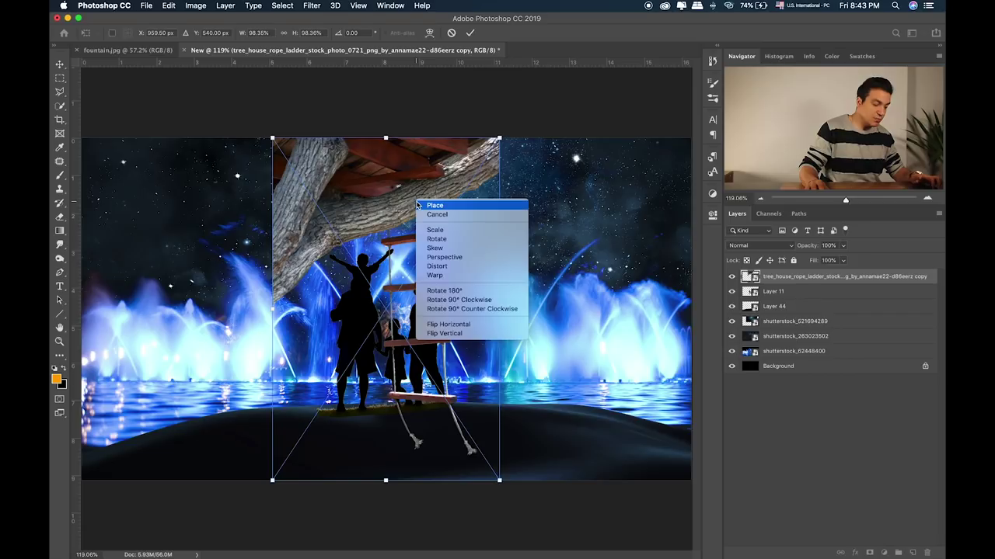
{"action": "left_click", "coordinate": [463, 325]}
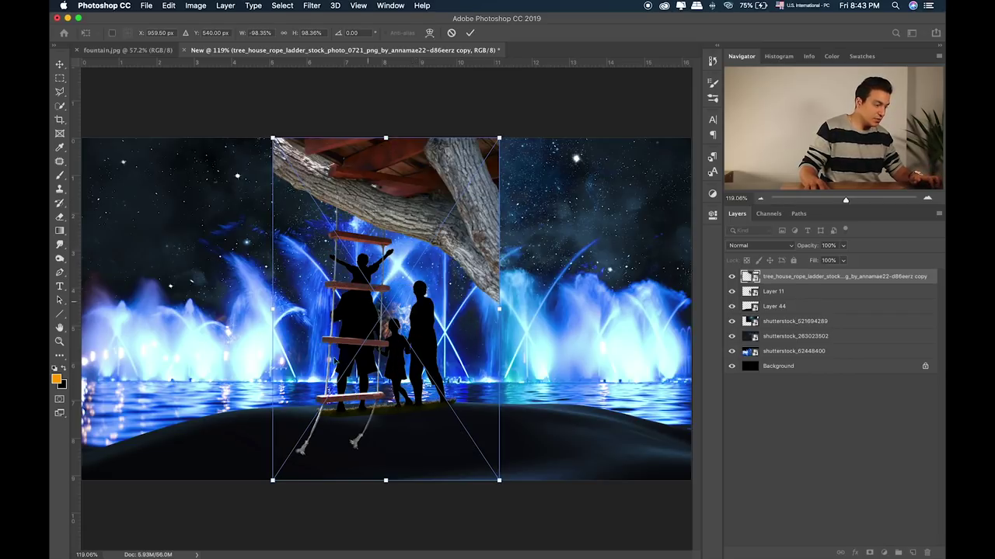
{"action": "key", "text": "ctrl+z"}
{"action": "key", "text": "ctrl+shift+z"}
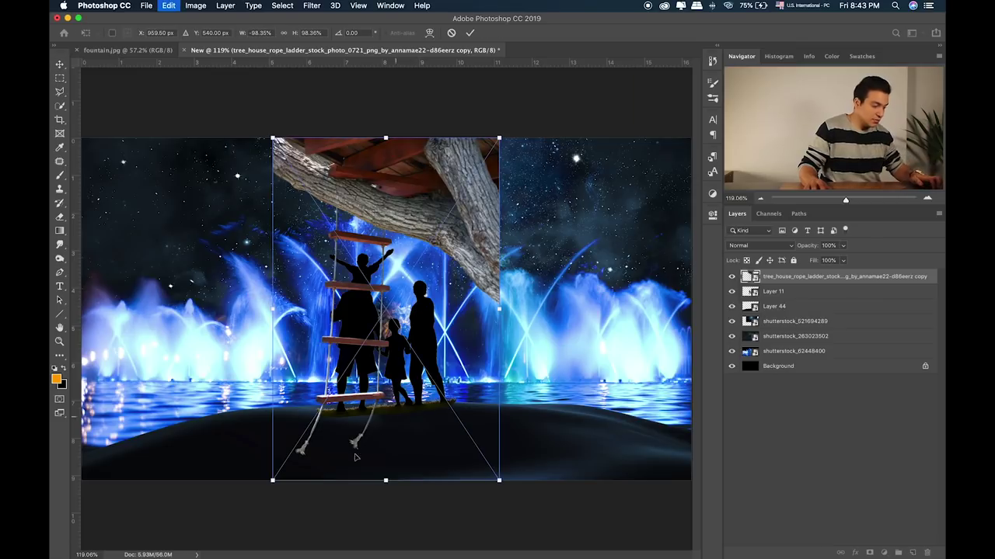
{"action": "left_click_drag", "start_coordinate": [272, 479], "coordinate": [335, 388]}
{"action": "mouse_move", "coordinate": [488, 317]}
{"action": "left_mouse_down"}
{"action": "mouse_move", "coordinate": [542, 311]}
{"action": "mouse_move", "coordinate": [619, 233]}
{"action": "left_mouse_up"}
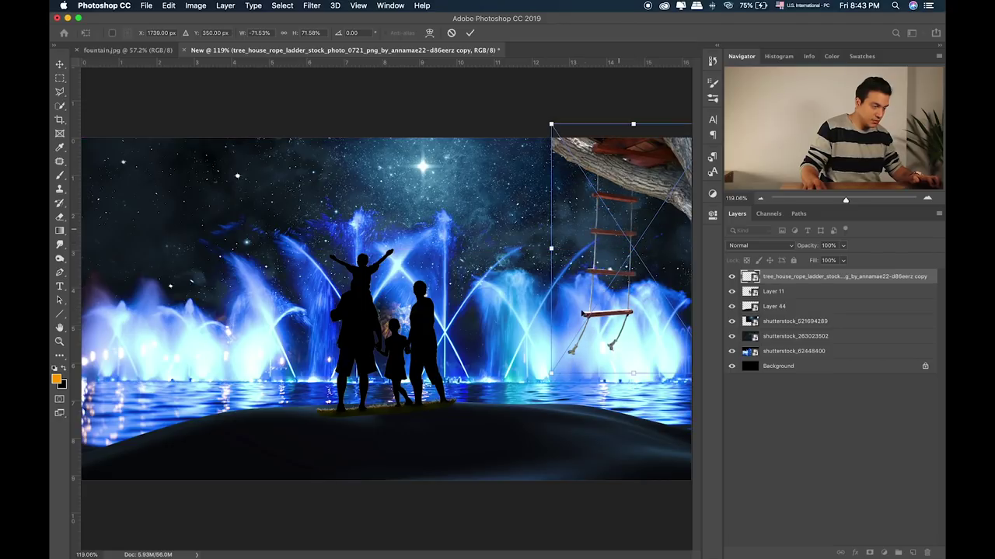
{"action": "left_click_drag", "start_coordinate": [550, 373], "coordinate": [572, 346]}
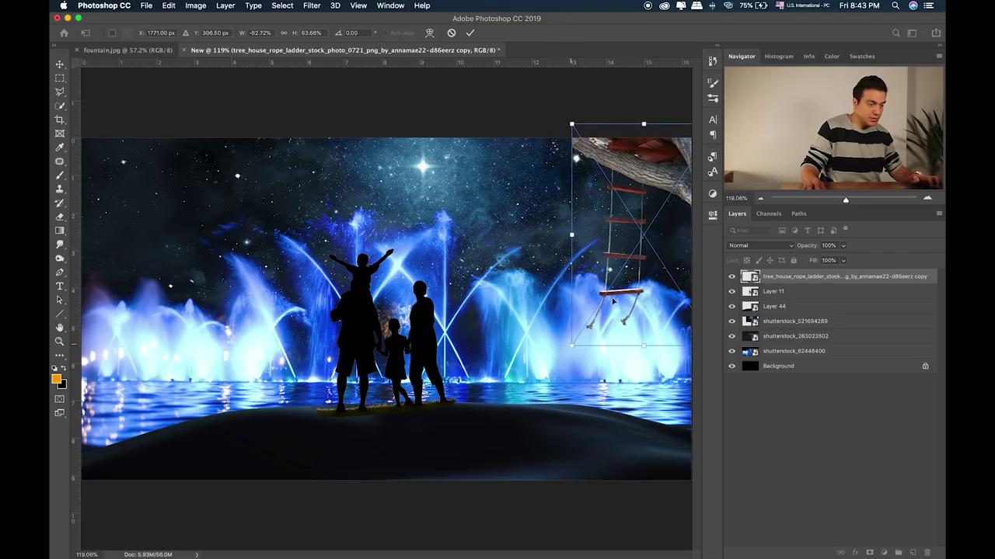
{"action": "left_click_drag", "start_coordinate": [631, 264], "coordinate": [604, 258]}
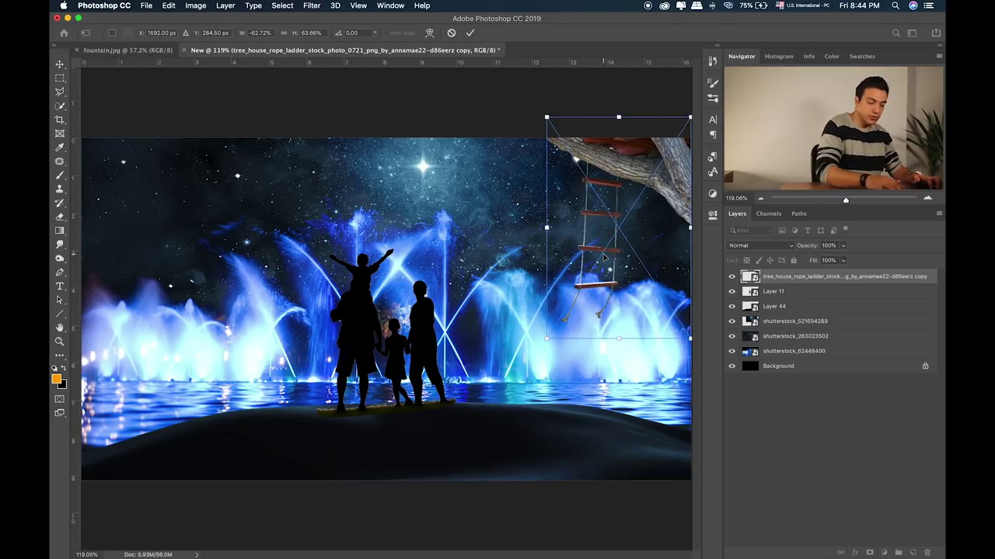
{"action": "key", "text": "Return"}
Step: Darken and desaturate the rope ladder with a Hue/Saturation adjustment
{"action": "key", "text": "ctrl+1"}
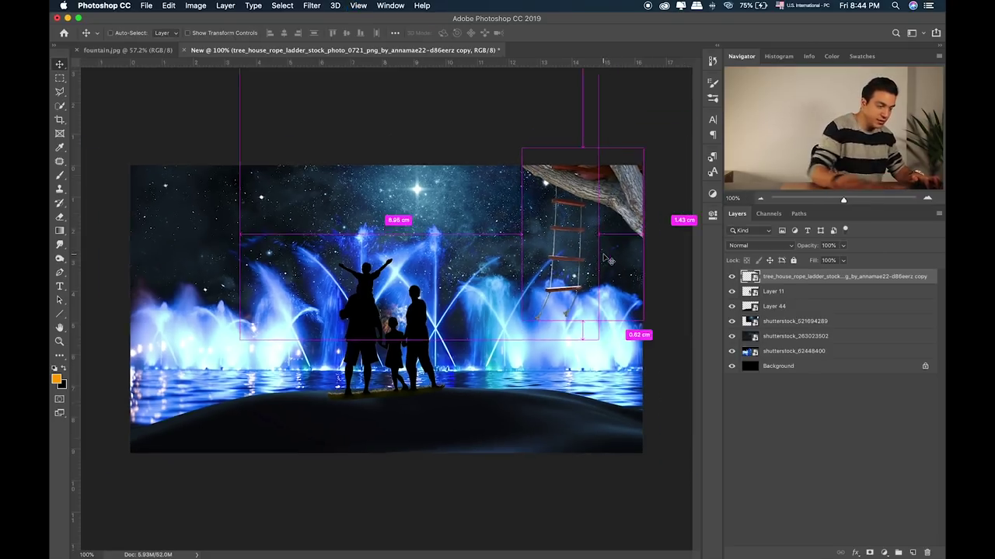
{"action": "key", "text": "ctrl+plus"}
{"action": "key", "text": "ctrl+plus"}
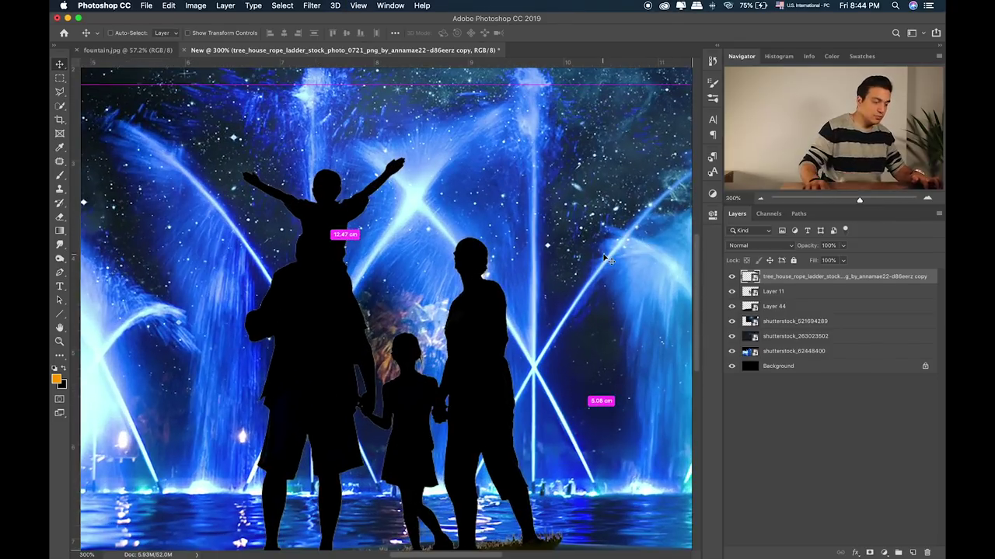
{"action": "scroll", "coordinate": [602, 254], "scroll_direction": "up", "scroll_amount": 10}
{"action": "scroll", "coordinate": [602, 254], "scroll_direction": "right", "scroll_amount": 5}
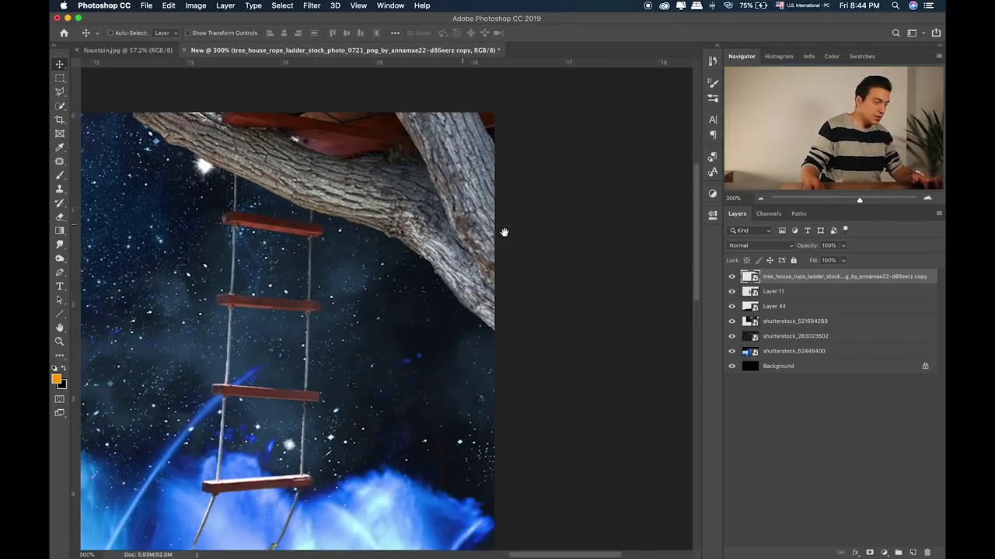
{"action": "key", "text": "ctrl+u"}
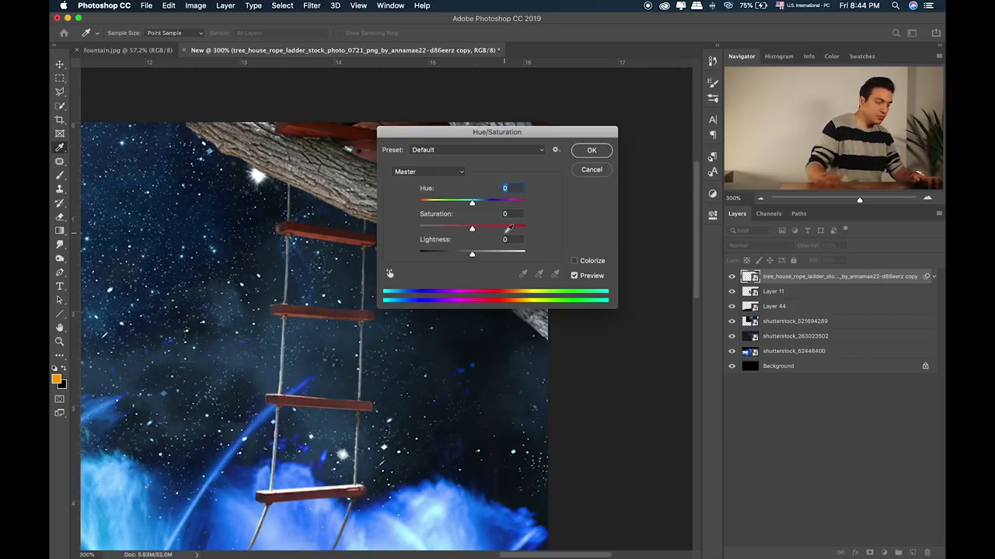
{"action": "left_click_drag", "start_coordinate": [471, 252], "coordinate": [454, 257]}
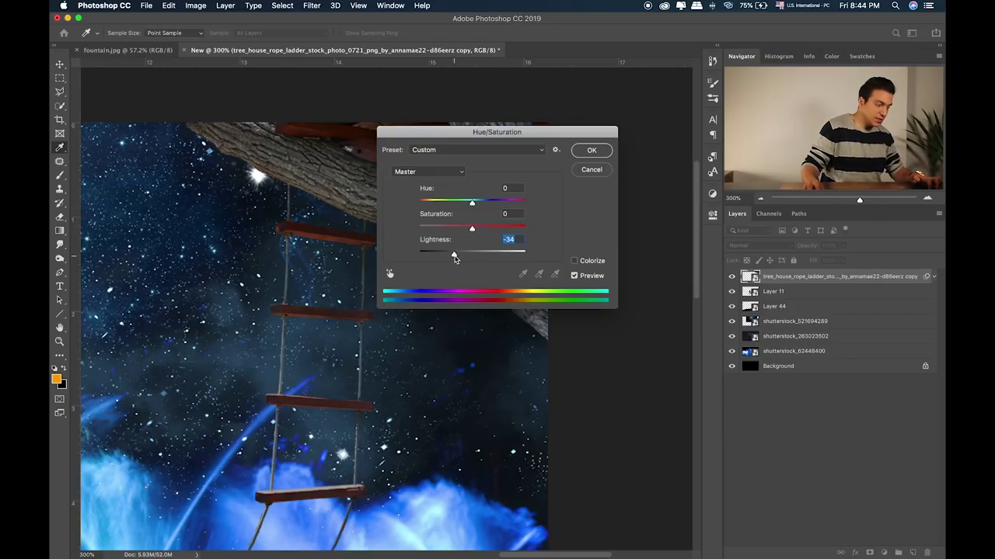
{"action": "mouse_move", "coordinate": [461, 230]}
{"action": "left_mouse_down"}
{"action": "mouse_move", "coordinate": [445, 232]}
{"action": "mouse_move", "coordinate": [458, 204]}
{"action": "mouse_move", "coordinate": [535, 211]}
{"action": "left_mouse_up"}
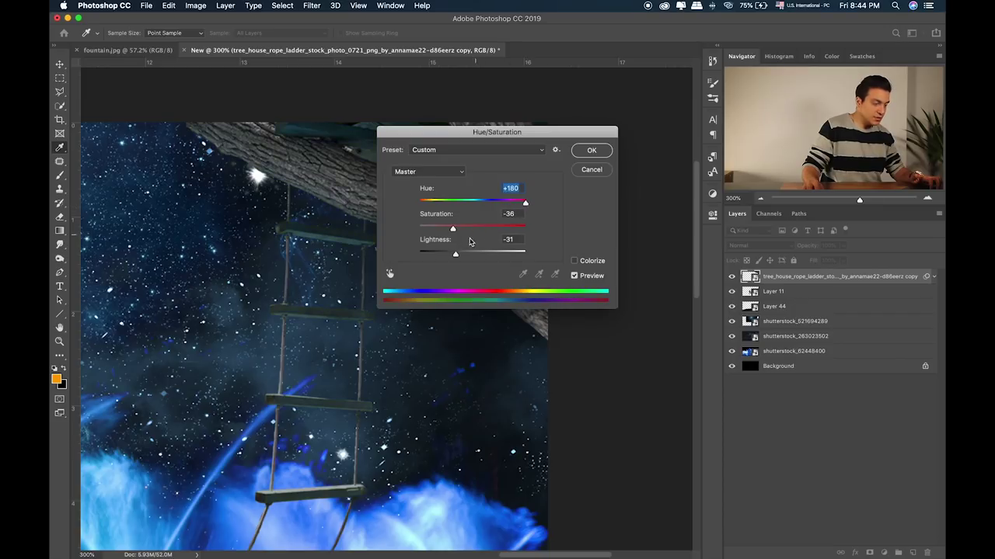
{"action": "left_click_drag", "start_coordinate": [451, 227], "coordinate": [453, 257]}
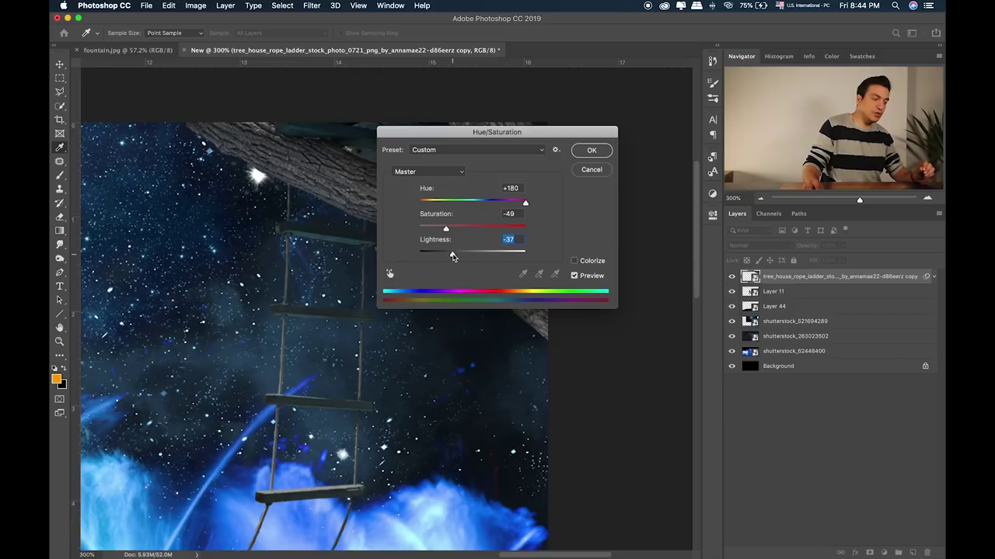
{"action": "left_click", "coordinate": [592, 152]}
Step: Nudge the tree-and-ladder layer slightly right while inspecting it zoomed in
{"action": "key", "text": "super+0"}
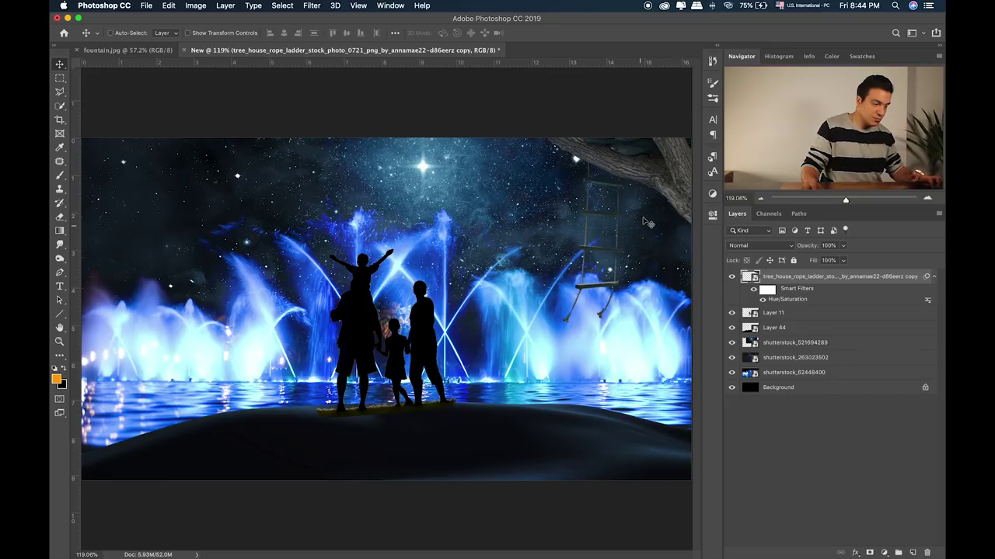
{"action": "left_click_drag", "start_coordinate": [642, 220], "coordinate": [644, 221]}
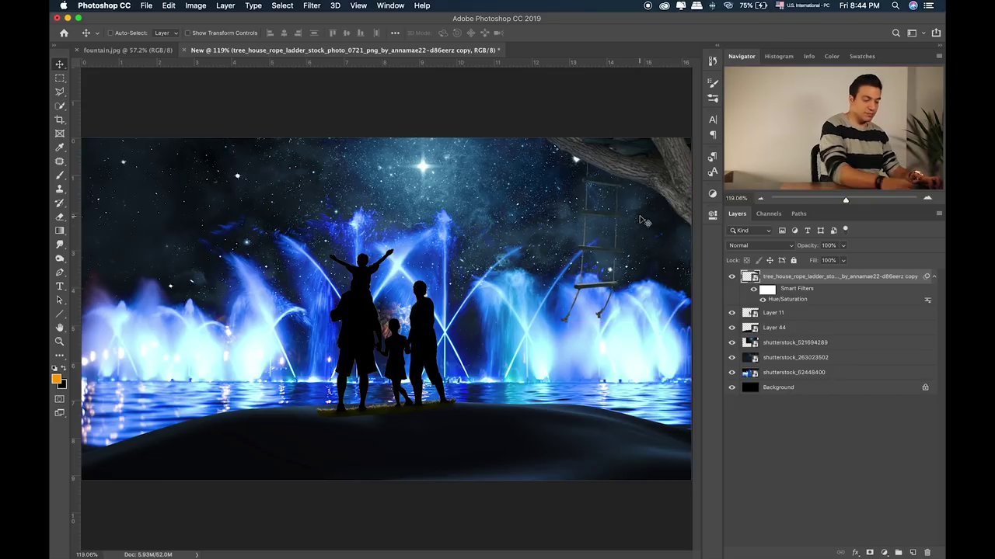
{"action": "key", "text": "super+equal"}
{"action": "key", "text": "super+equal"}
{"action": "left_click_drag", "start_coordinate": [602, 235], "coordinate": [515, 256]}
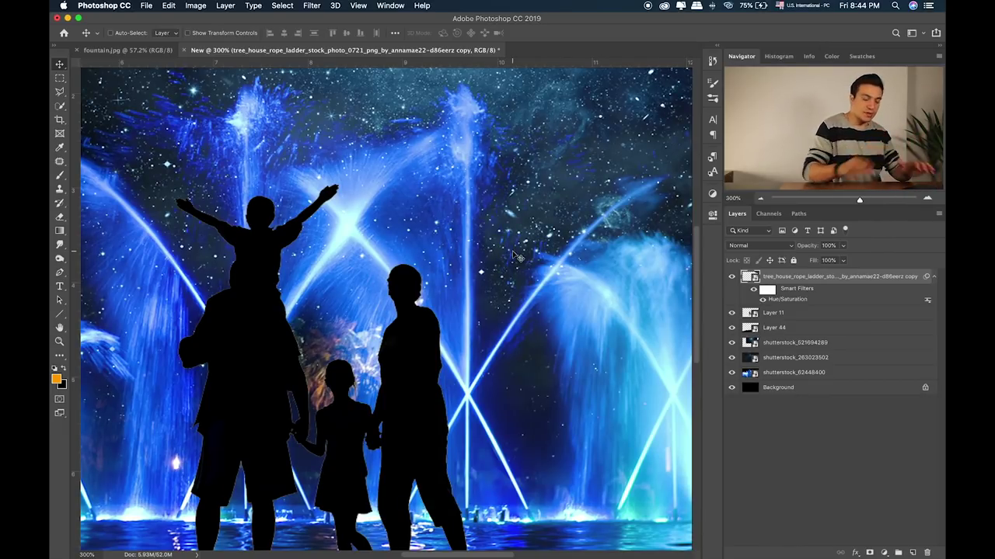
{"action": "left_click_drag", "start_coordinate": [512, 251], "coordinate": [403, 287]}
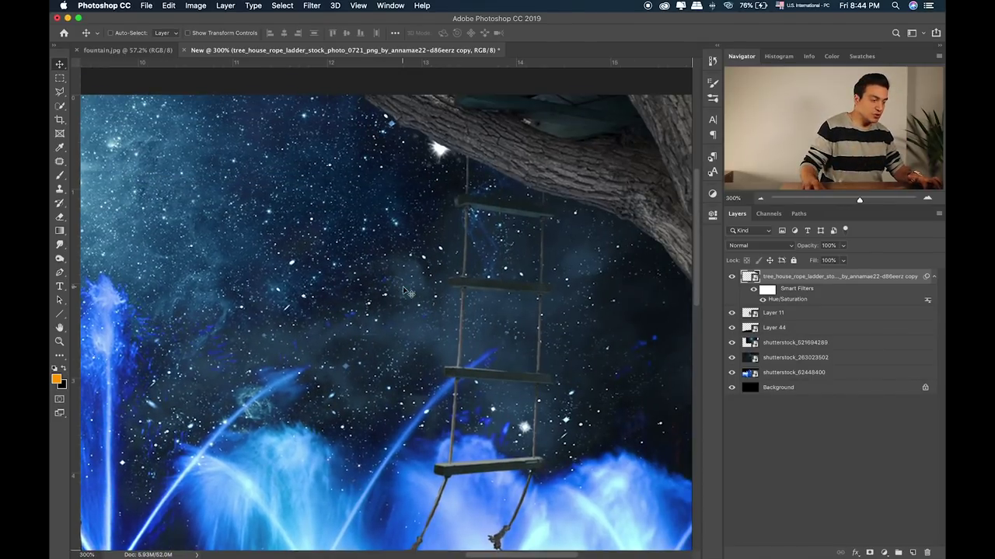
{"action": "left_click_drag", "start_coordinate": [470, 271], "coordinate": [465, 270]}
{"action": "mouse_move", "coordinate": [541, 206]}
{"action": "left_mouse_down"}
{"action": "mouse_move", "coordinate": [559, 204]}
{"action": "mouse_move", "coordinate": [500, 206]}
{"action": "mouse_move", "coordinate": [522, 208]}
{"action": "left_mouse_up"}
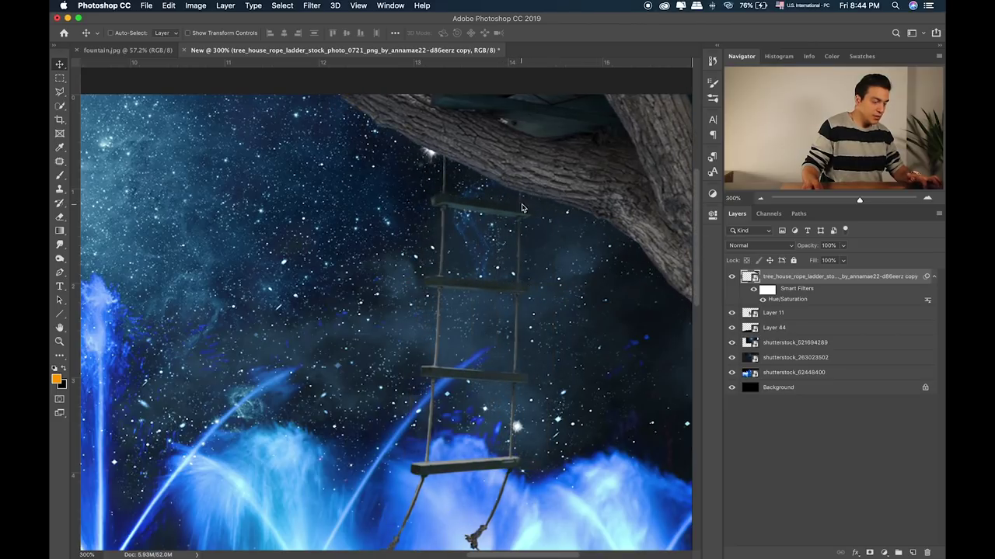
{"action": "key", "text": "super+minus"}
Step: Scale the tree-and-ladder layer down slightly, shift it right, and return to the source-image folder
{"action": "key", "text": "super+t"}
{"action": "left_click", "coordinate": [573, 211]}
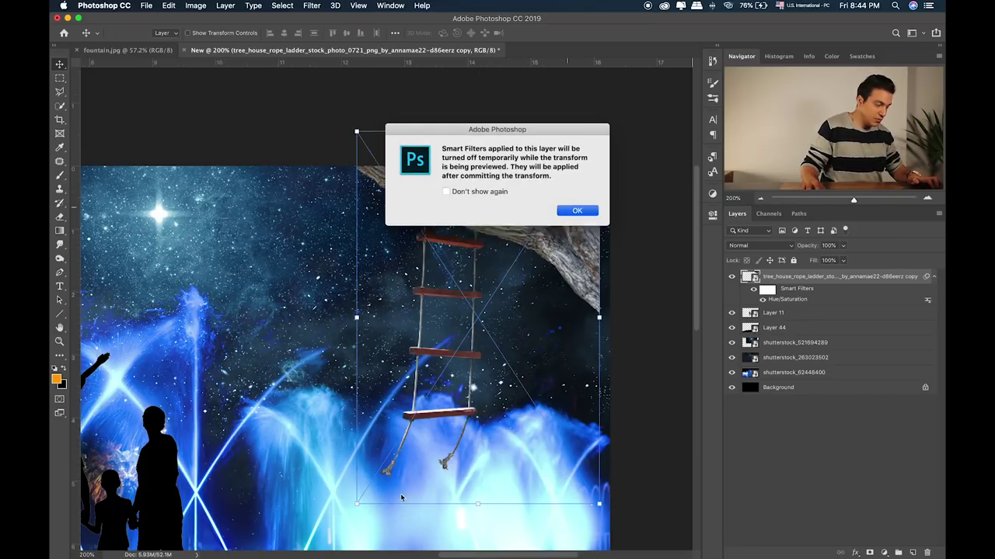
{"action": "left_click_drag", "start_coordinate": [357, 503], "coordinate": [372, 482]}
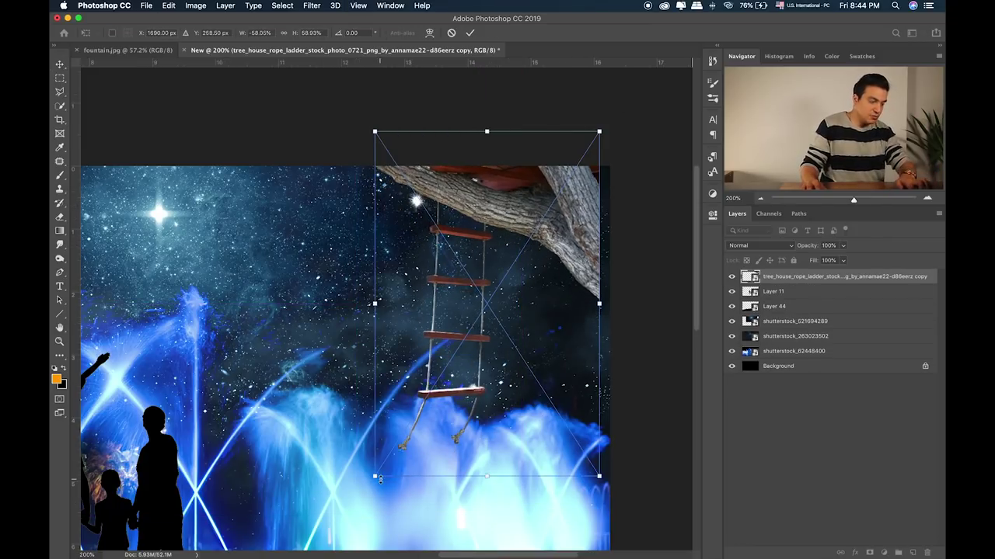
{"action": "key", "text": "Return"}
{"action": "left_click_drag", "start_coordinate": [554, 230], "coordinate": [568, 231]}
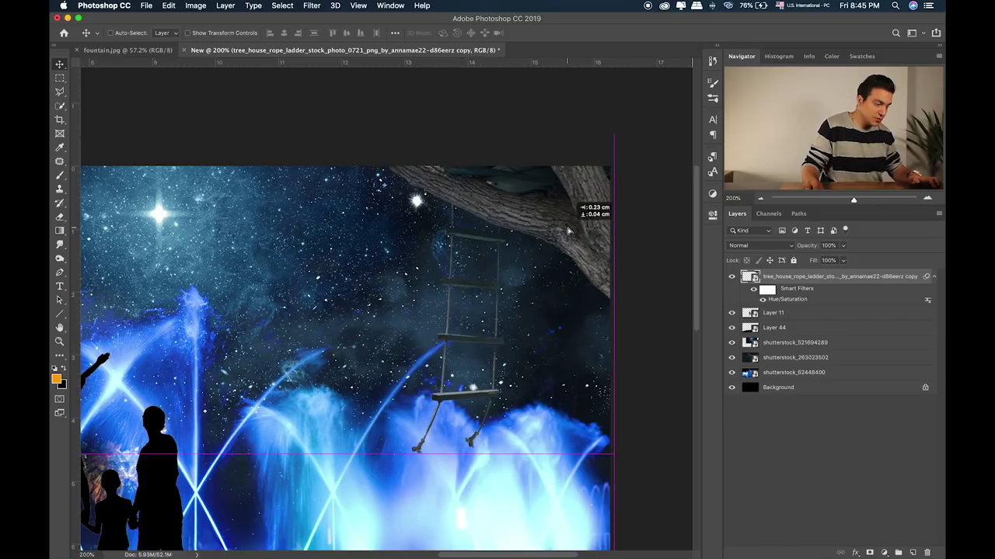
{"action": "key", "text": "super+0"}
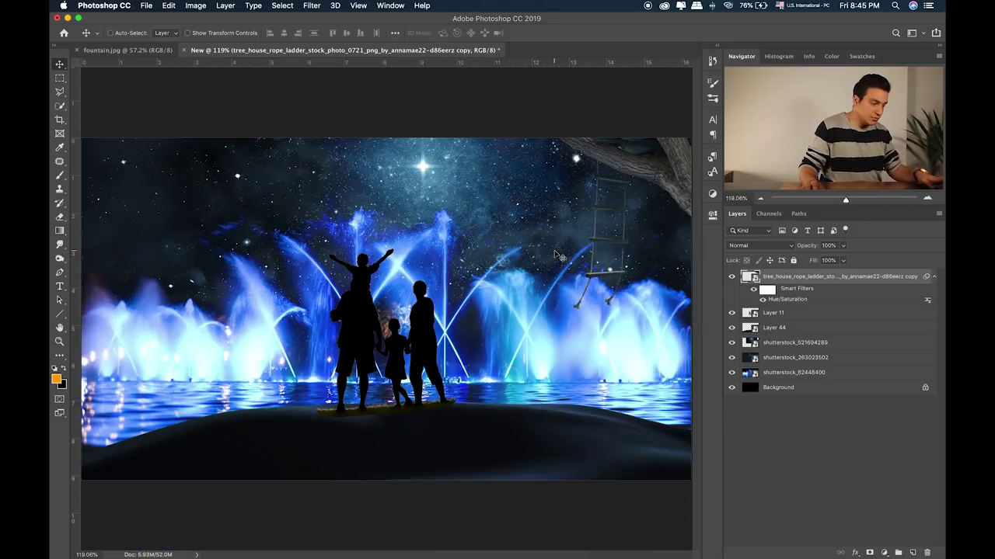
{"action": "key", "text": "super+Tab"}
Step: Preview Layer 0.png and the palm leaf PNG, then place the palm leaf over the family
{"action": "left_click", "coordinate": [524, 353]}
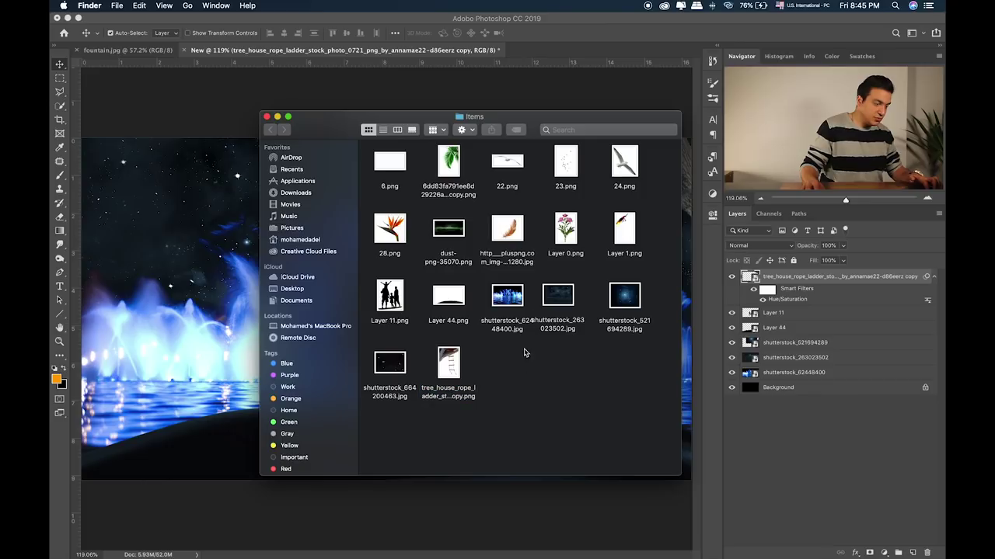
{"action": "left_click", "coordinate": [548, 251]}
{"action": "key", "text": "space"}
{"action": "key", "text": "space"}
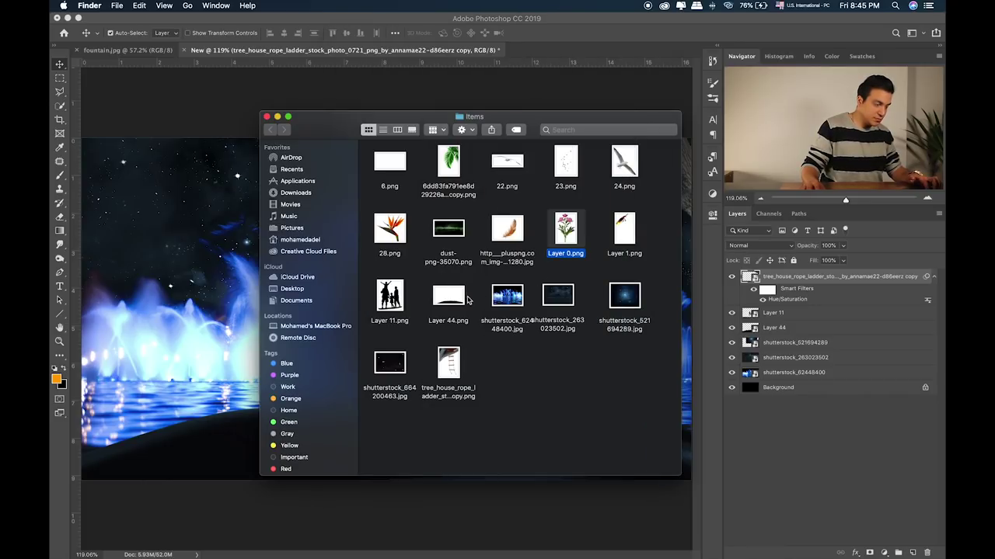
{"action": "left_click", "coordinate": [404, 231]}
{"action": "left_click", "coordinate": [433, 183]}
{"action": "key", "text": "space"}
{"action": "key", "text": "space"}
{"action": "left_click_drag", "start_coordinate": [433, 183], "coordinate": [190, 193]}
{"action": "key", "text": "Return"}
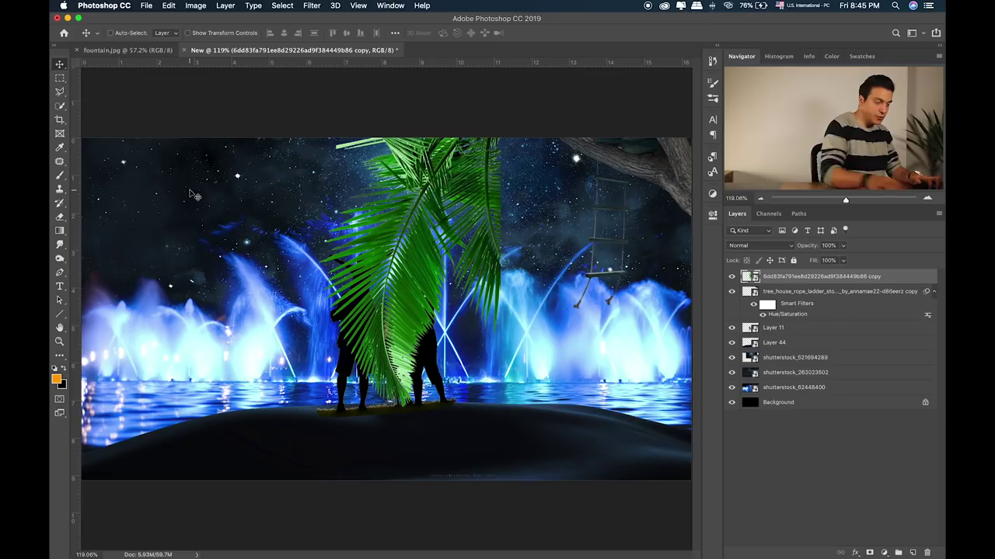
Step: Flip the palm leaf horizontally, slide it to the left edge and shrink it
{"action": "key", "text": "super+t"}
{"action": "right_click", "coordinate": [436, 194]}
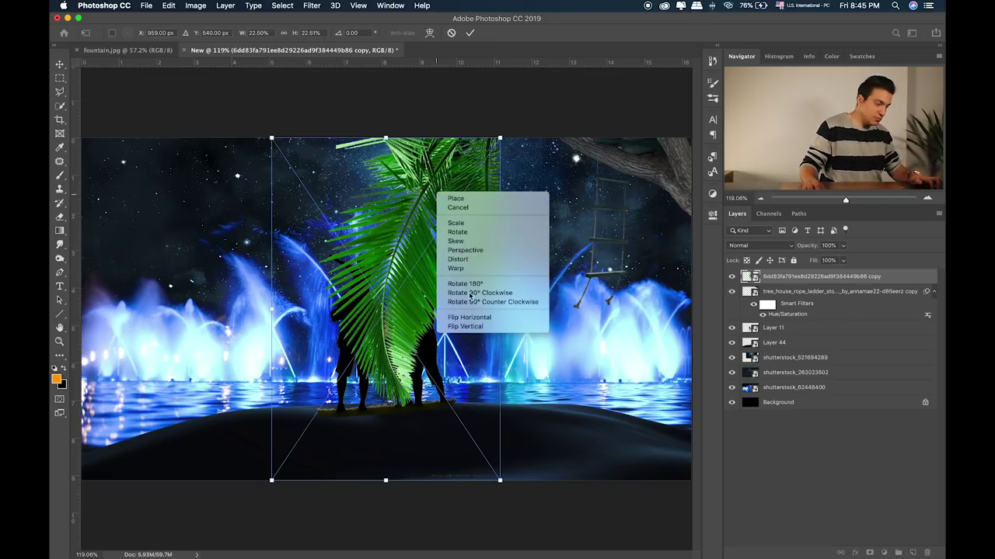
{"action": "left_click", "coordinate": [474, 316]}
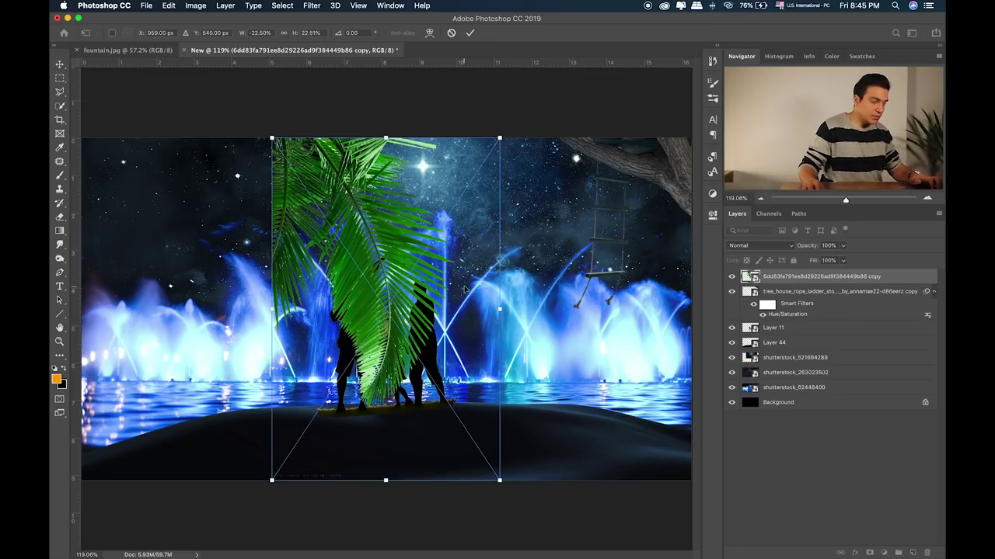
{"action": "left_click_drag", "start_coordinate": [465, 289], "coordinate": [276, 292]}
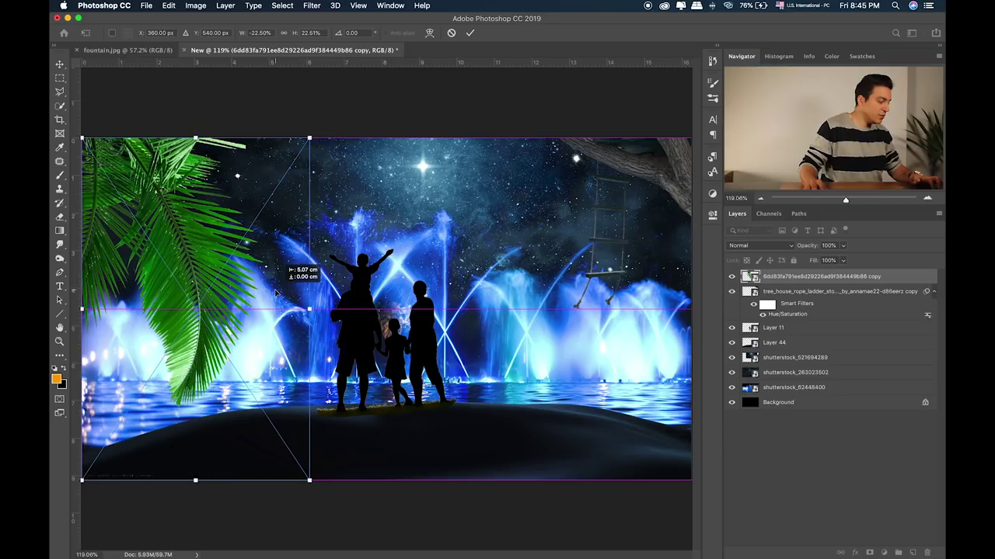
{"action": "left_click_drag", "start_coordinate": [311, 481], "coordinate": [194, 306]}
{"action": "key", "text": "Return"}
Step: Rotate the palm leaf about -107° and tuck it into the bottom-left shore corner
{"action": "key", "text": "ctrl+t"}
{"action": "key", "text": "Return"}
{"action": "key", "text": "ctrl+t"}
{"action": "mouse_move", "coordinate": [175, 131]}
{"action": "left_mouse_down"}
{"action": "mouse_move", "coordinate": [155, 197]}
{"action": "mouse_move", "coordinate": [149, 165]}
{"action": "left_mouse_up"}
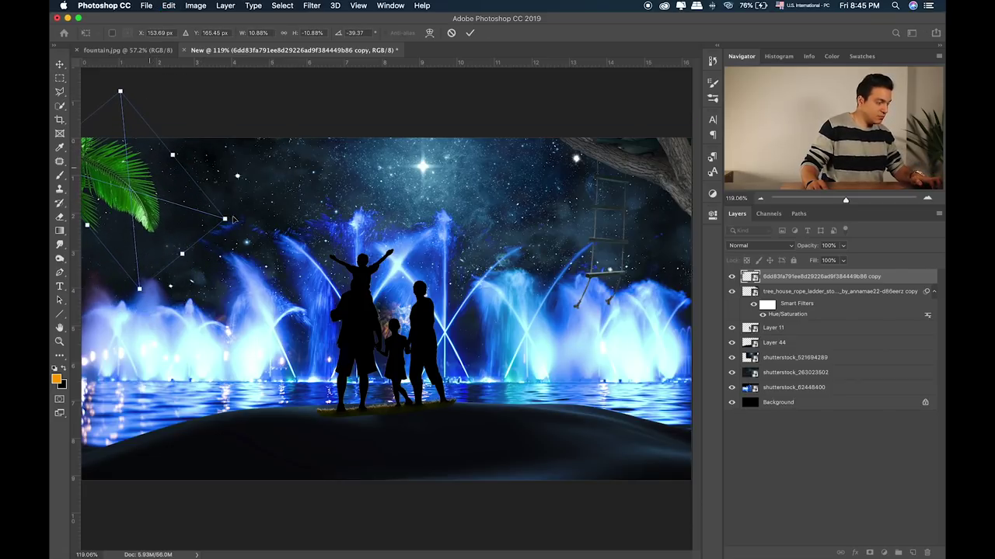
{"action": "mouse_move", "coordinate": [224, 220]}
{"action": "left_mouse_down"}
{"action": "mouse_move", "coordinate": [280, 204]}
{"action": "mouse_move", "coordinate": [270, 98]}
{"action": "mouse_move", "coordinate": [245, 86]}
{"action": "mouse_move", "coordinate": [231, 446]}
{"action": "left_mouse_up"}
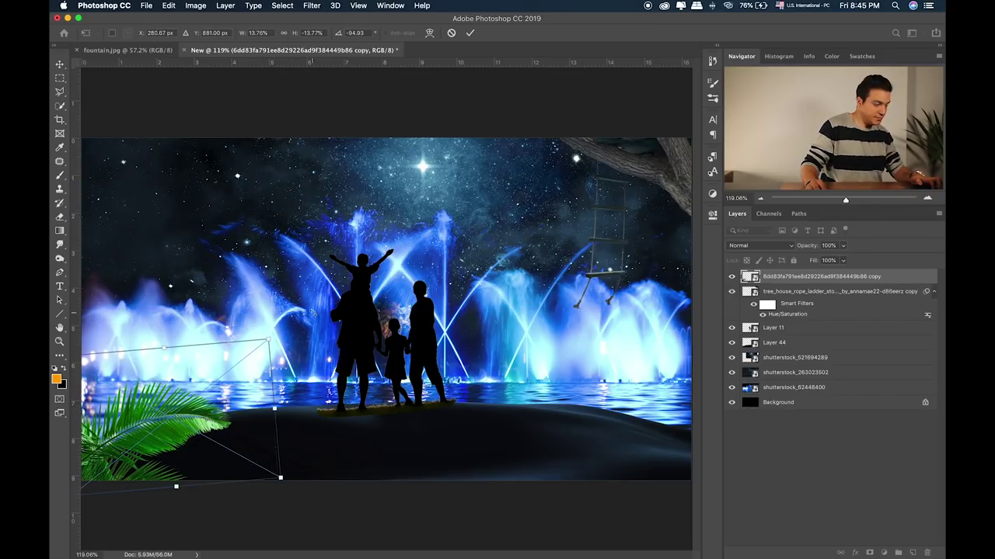
{"action": "left_click_drag", "start_coordinate": [284, 310], "coordinate": [259, 291]}
{"action": "left_click_drag", "start_coordinate": [267, 496], "coordinate": [204, 462]}
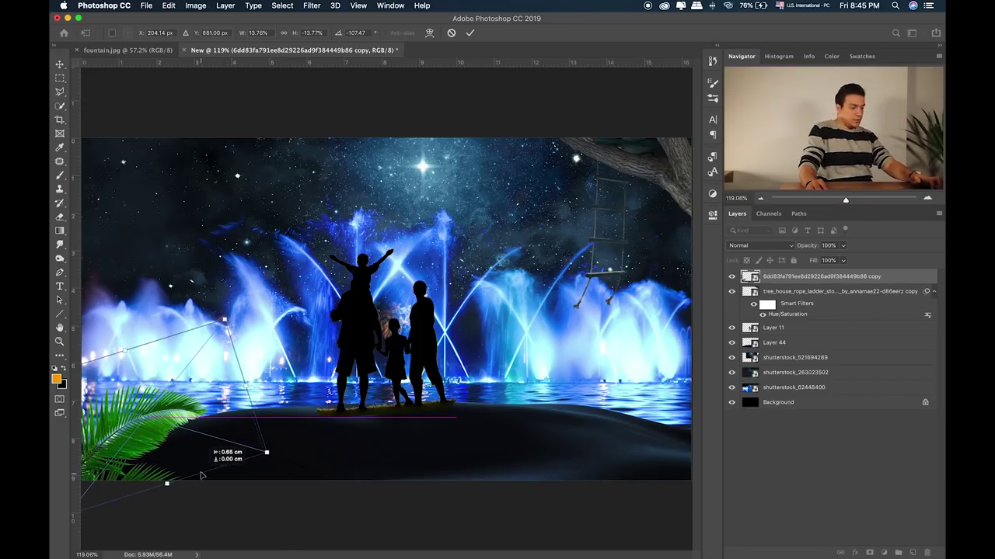
{"action": "left_click_drag", "start_coordinate": [204, 462], "coordinate": [201, 475]}
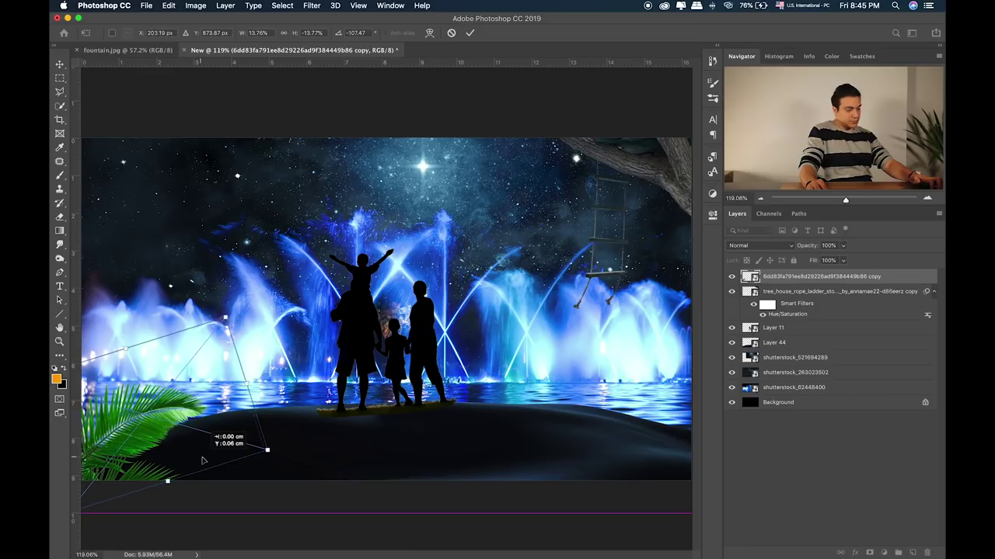
{"action": "left_click_drag", "start_coordinate": [198, 460], "coordinate": [203, 464]}
{"action": "key", "text": "Return"}
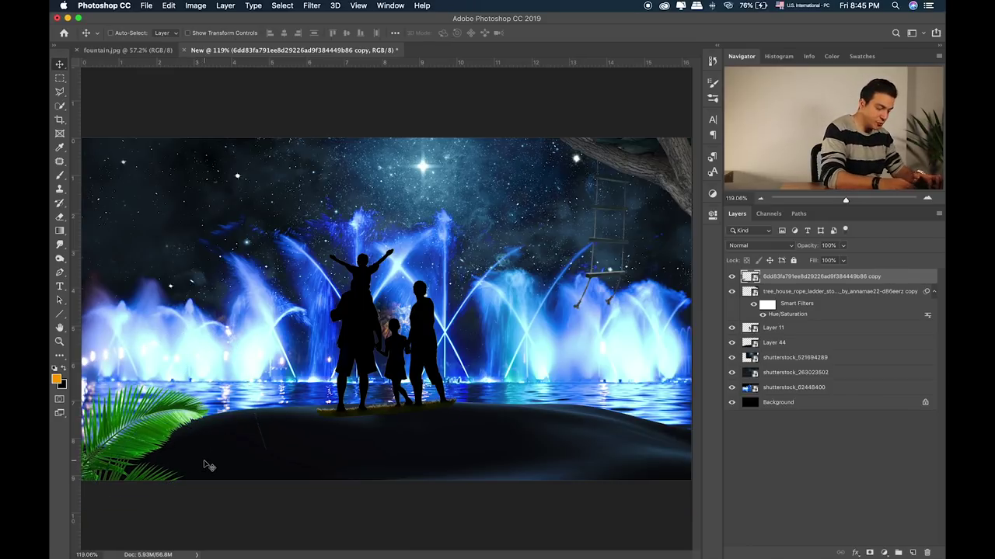
Step: Apply Hue/Saturation to the palm leaf: Hue +33, Saturation -58, Lightness -44
{"action": "key", "text": "ctrl+u"}
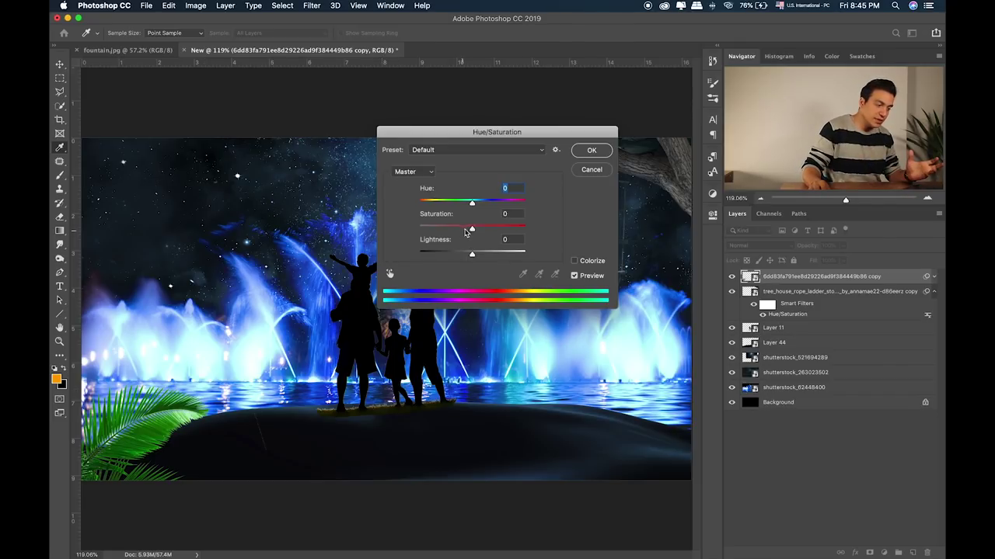
{"action": "left_click_drag", "start_coordinate": [470, 230], "coordinate": [449, 230]}
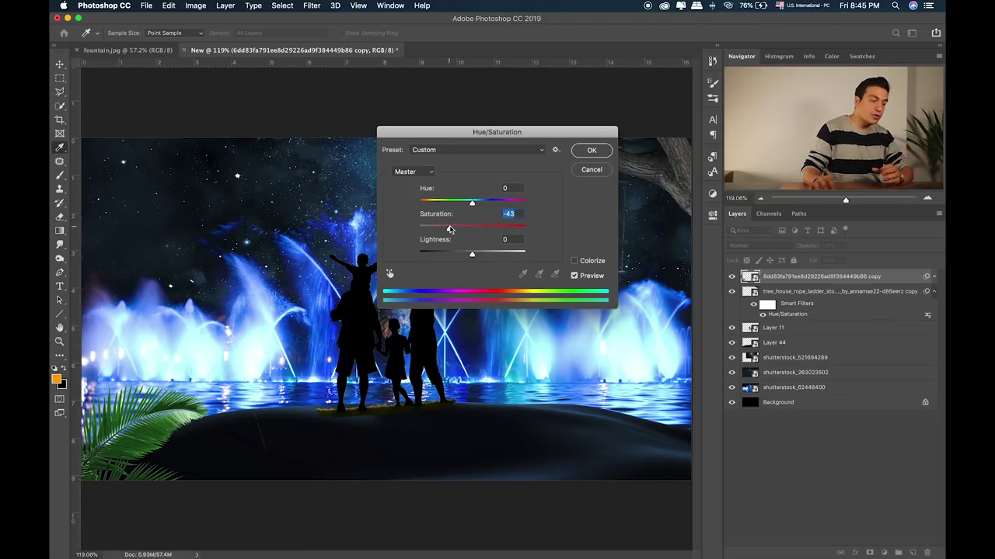
{"action": "left_click_drag", "start_coordinate": [470, 255], "coordinate": [453, 254]}
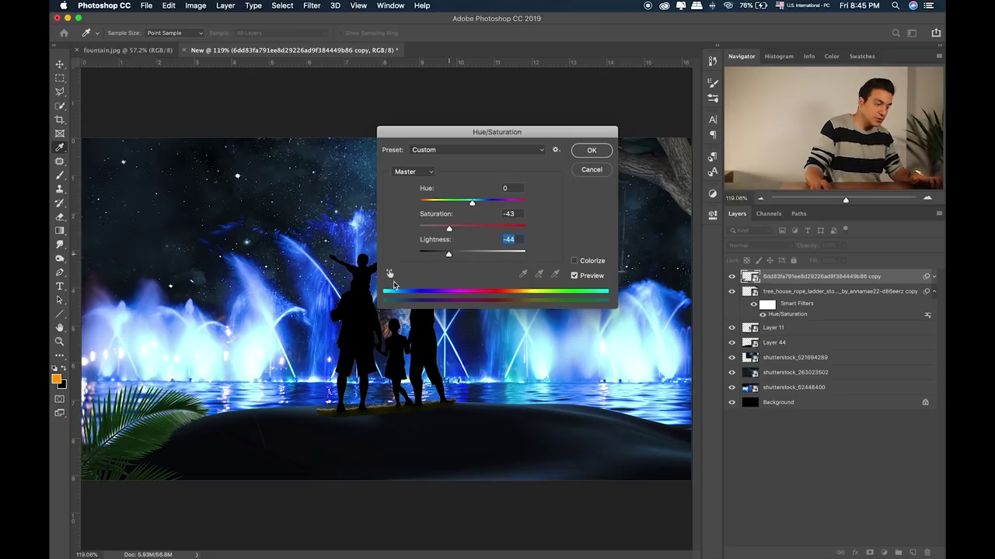
{"action": "left_click_drag", "start_coordinate": [473, 205], "coordinate": [536, 207]}
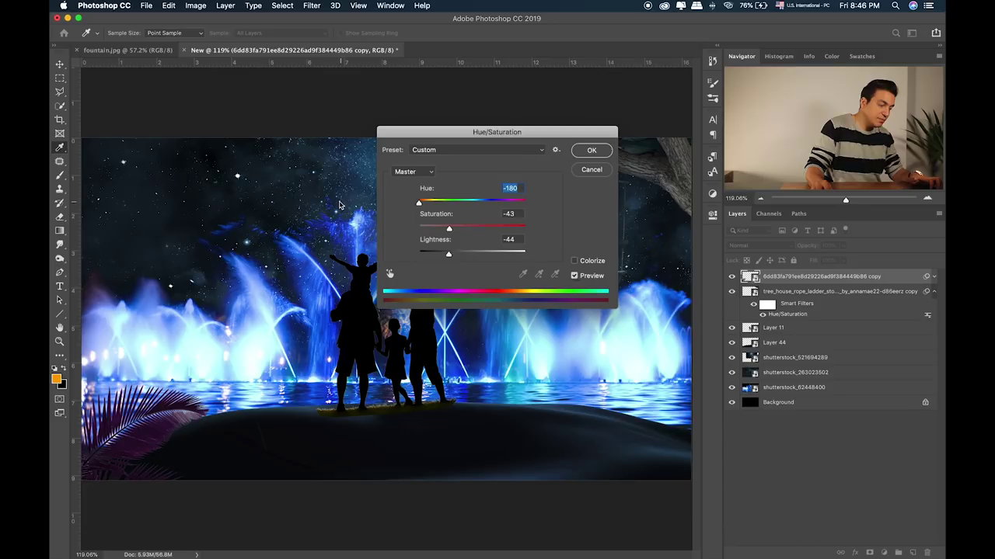
{"action": "left_click_drag", "start_coordinate": [418, 204], "coordinate": [484, 208]}
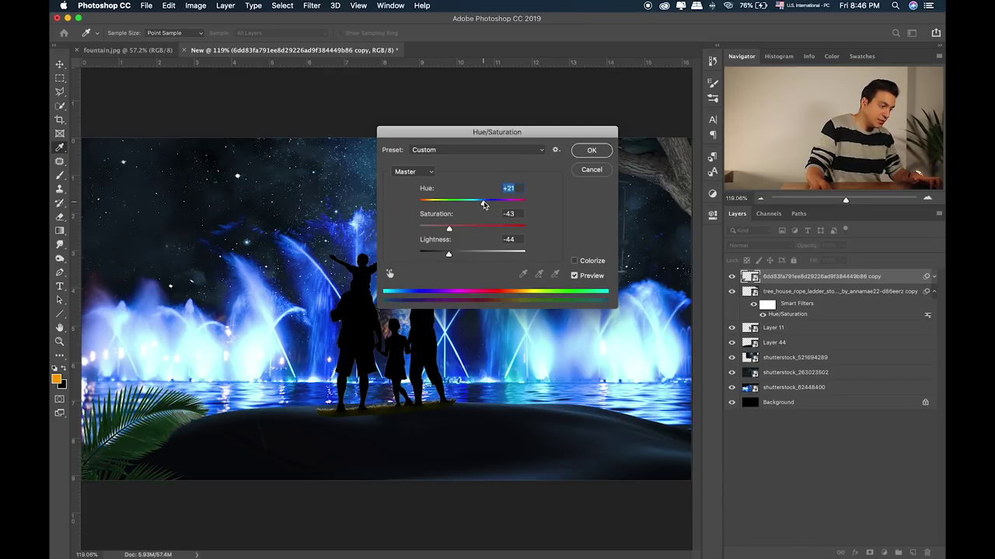
{"action": "left_click_drag", "start_coordinate": [450, 230], "coordinate": [442, 231]}
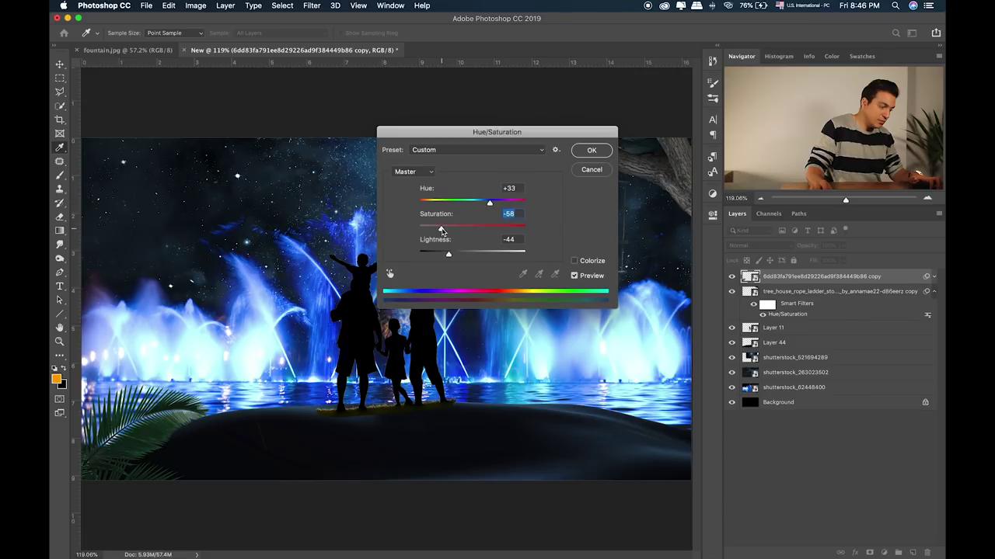
{"action": "left_click", "coordinate": [591, 150]}
{"action": "key", "text": "v"}
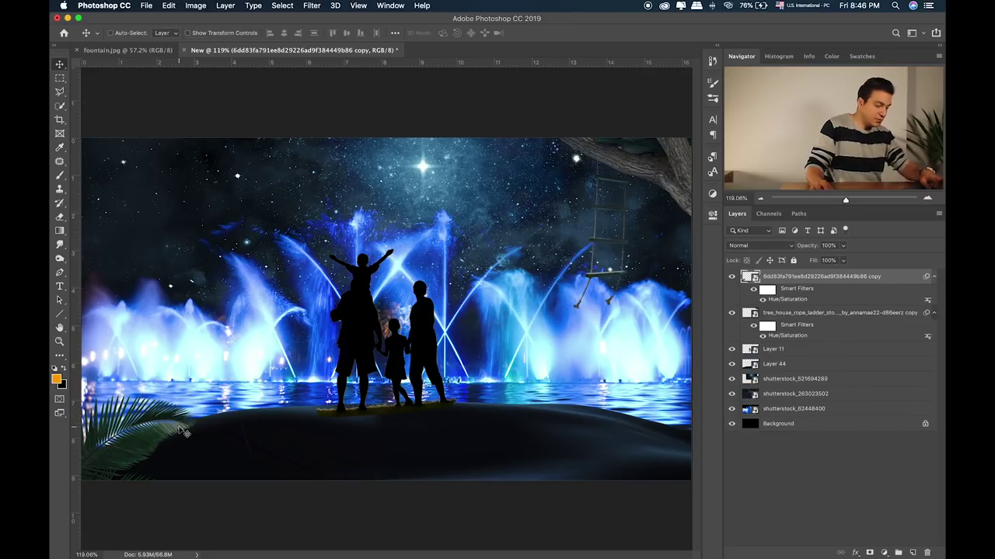
Step: Enlarge and rotate the left palm leaf slightly
{"action": "key", "text": "ctrl+t"}
{"action": "left_click", "coordinate": [559, 213]}
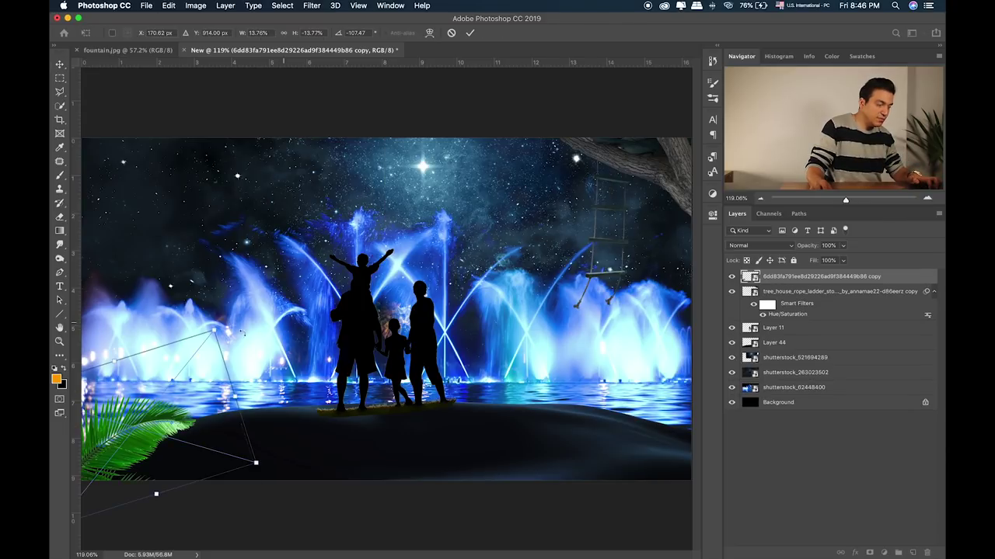
{"action": "left_click_drag", "start_coordinate": [214, 330], "coordinate": [230, 293]}
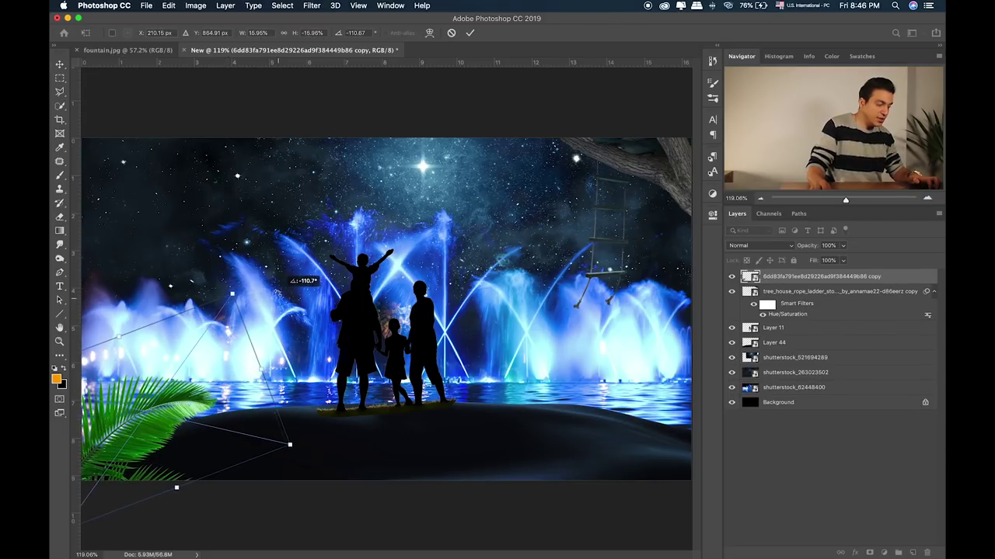
{"action": "key", "text": "Return"}
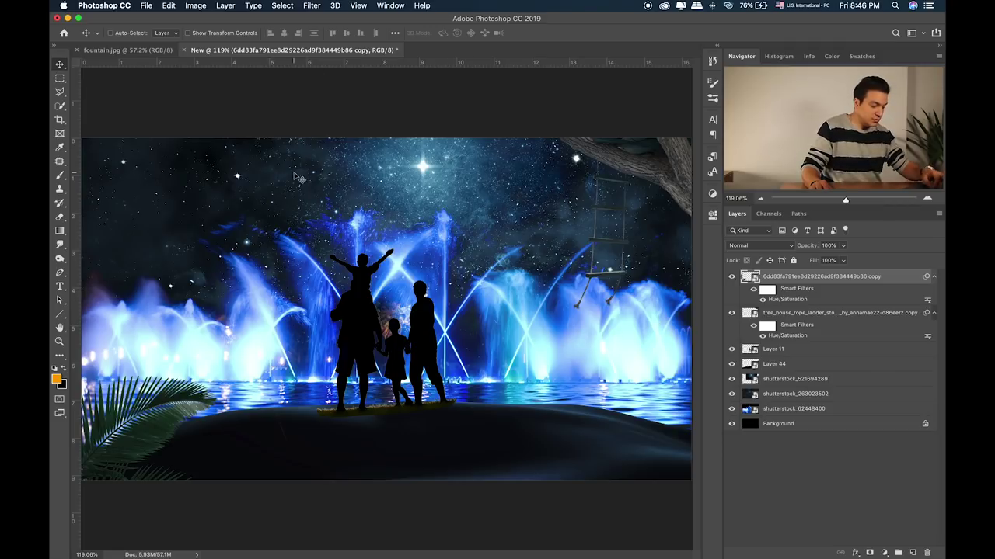
Step: Duplicate the palm leaf, flip the copy horizontally and place it bottom-right
{"action": "left_click_drag", "start_coordinate": [298, 177], "coordinate": [301, 374]}
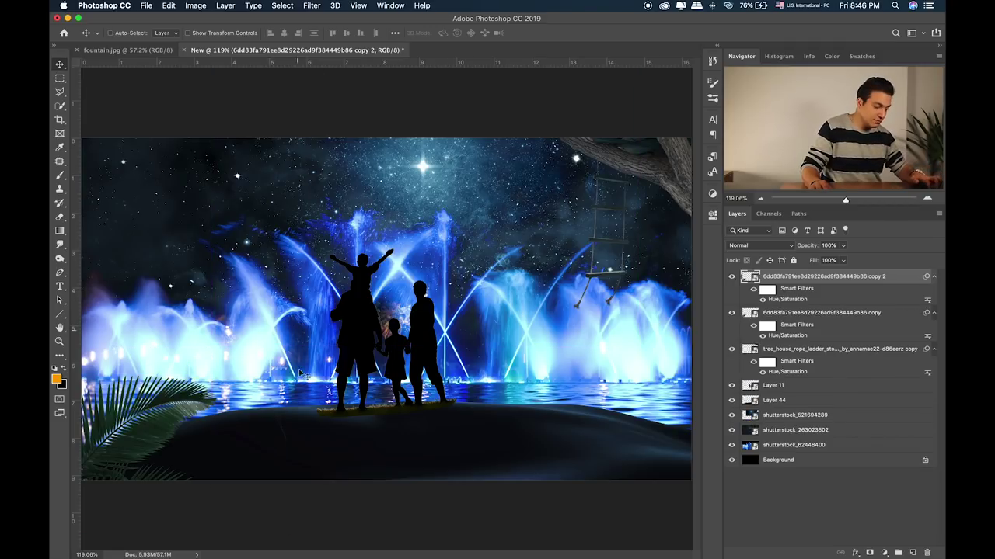
{"action": "left_click_drag", "start_coordinate": [241, 419], "coordinate": [613, 427]}
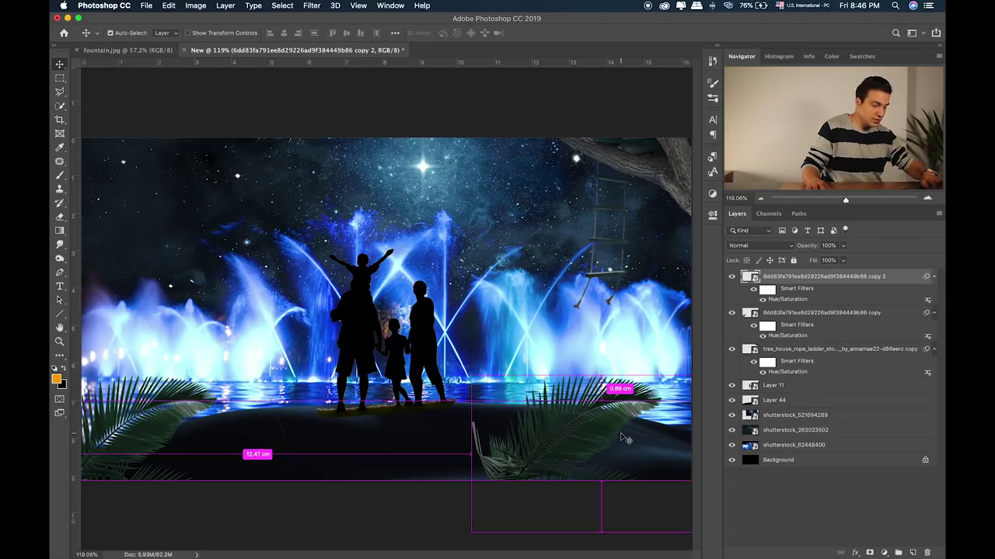
{"action": "key", "text": "Return"}
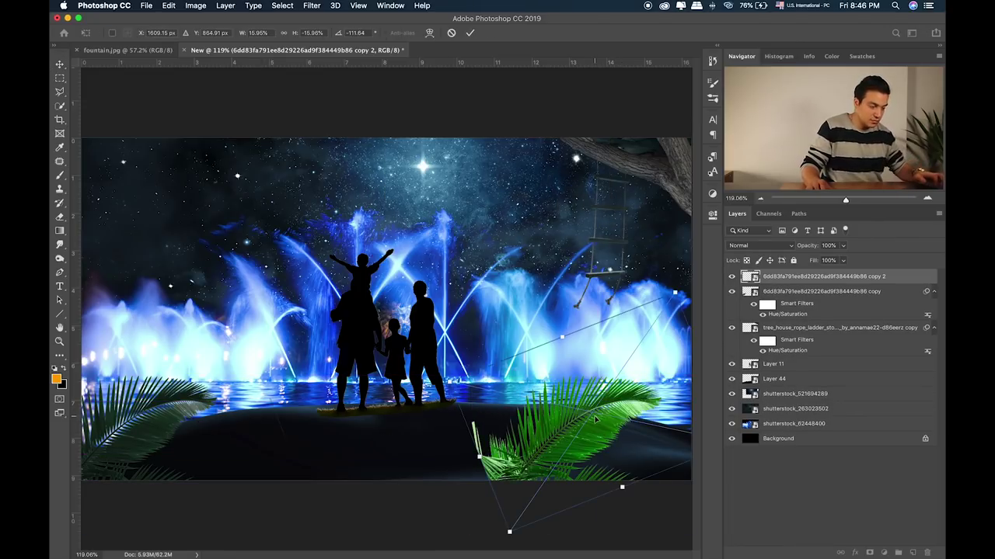
{"action": "right_click", "coordinate": [595, 417]}
{"action": "left_click", "coordinate": [641, 538]}
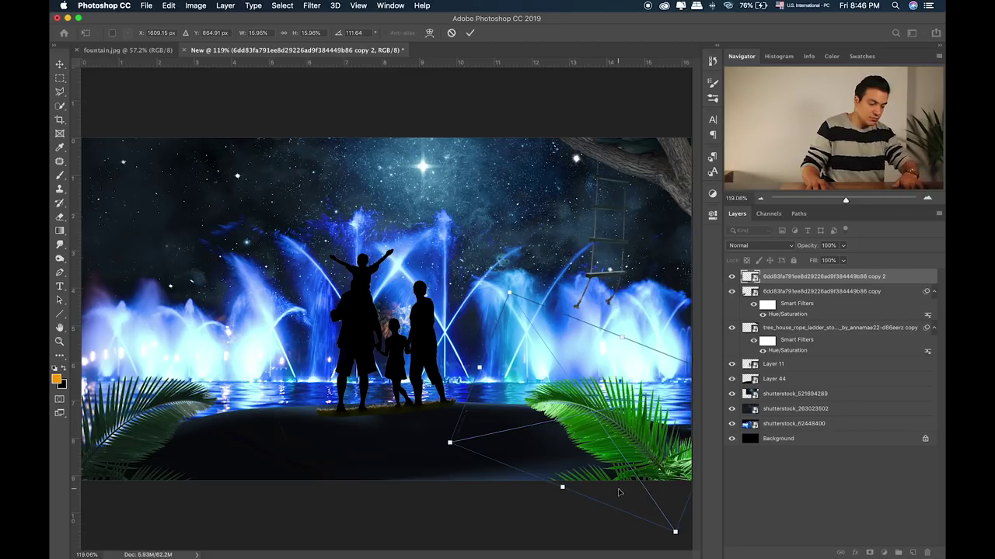
{"action": "key", "text": "Return"}
{"action": "mouse_move", "coordinate": [620, 492]}
{"action": "left_mouse_down"}
{"action": "mouse_move", "coordinate": [693, 470]}
{"action": "mouse_move", "coordinate": [655, 477]}
{"action": "left_mouse_up"}
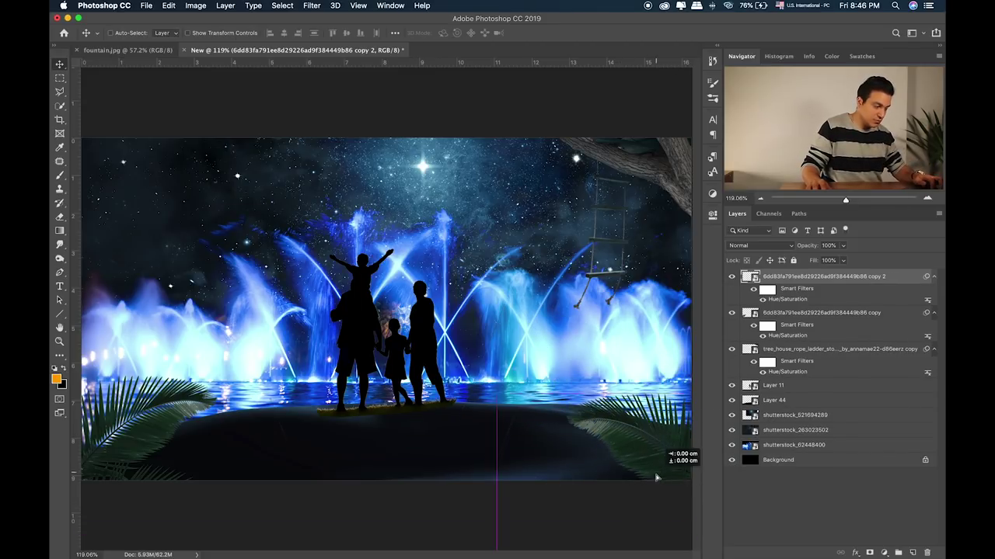
Step: Add a layer mask to the palm copy 2 layer with a black brush
{"action": "scroll", "coordinate": [496, 387], "scroll_direction": "up", "scroll_amount": 1}
{"action": "scroll", "coordinate": [496, 388], "scroll_direction": "up", "scroll_amount": 1}
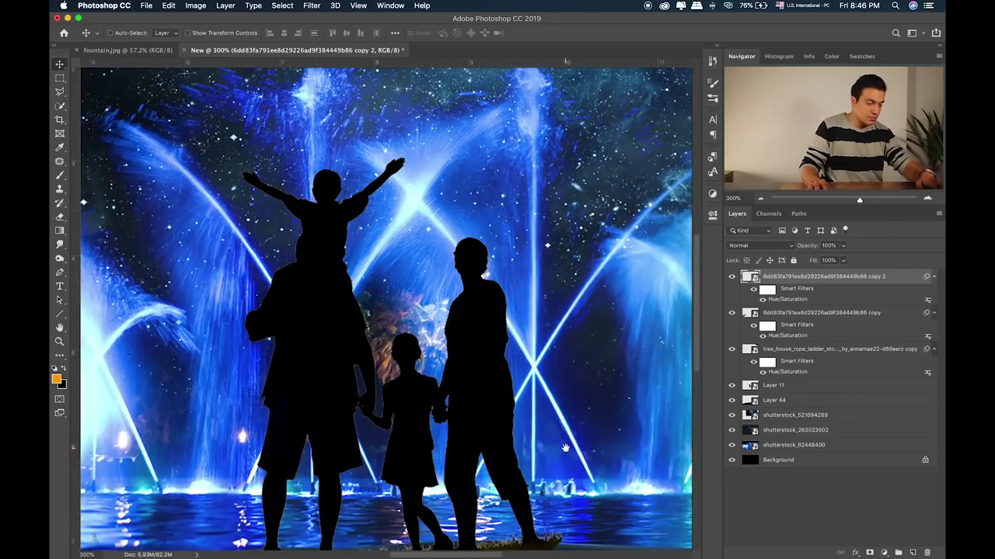
{"action": "scroll", "coordinate": [496, 388], "scroll_direction": "up", "scroll_amount": 1}
{"action": "scroll", "coordinate": [400, 297], "scroll_direction": "down", "scroll_amount": 5}
{"action": "scroll", "coordinate": [400, 298], "scroll_direction": "right", "scroll_amount": 5}
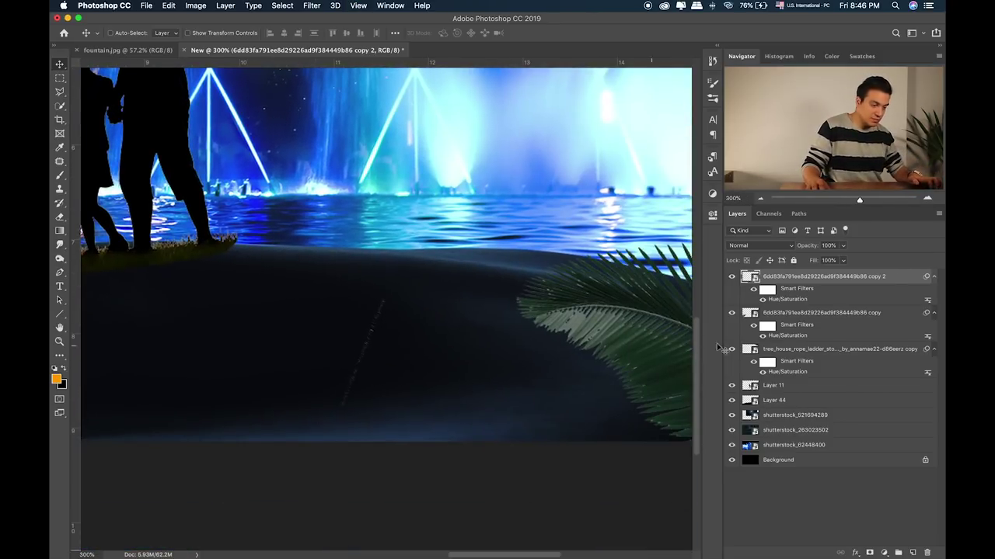
{"action": "left_click", "coordinate": [870, 553]}
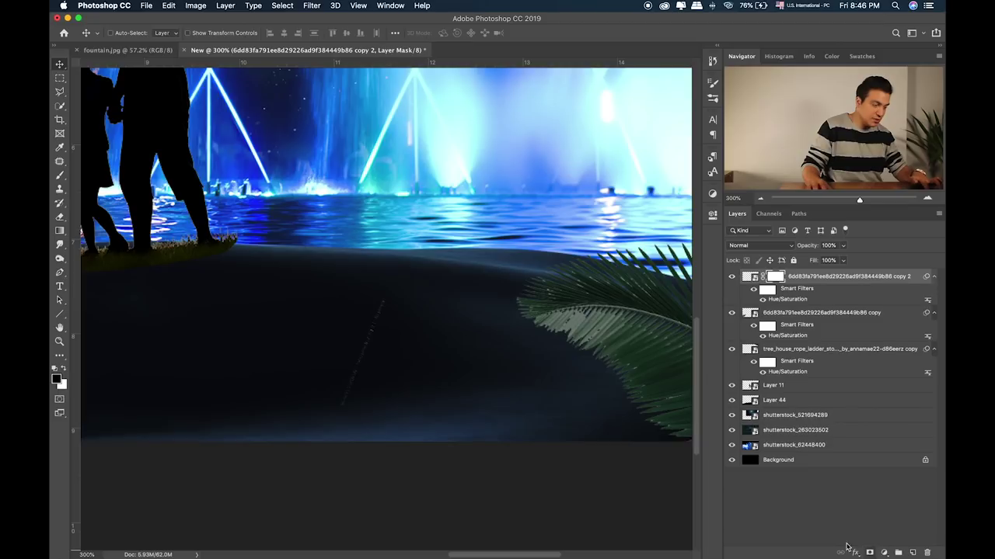
{"action": "key", "text": "d"}
{"action": "key", "text": "x"}
{"action": "key", "text": "b"}
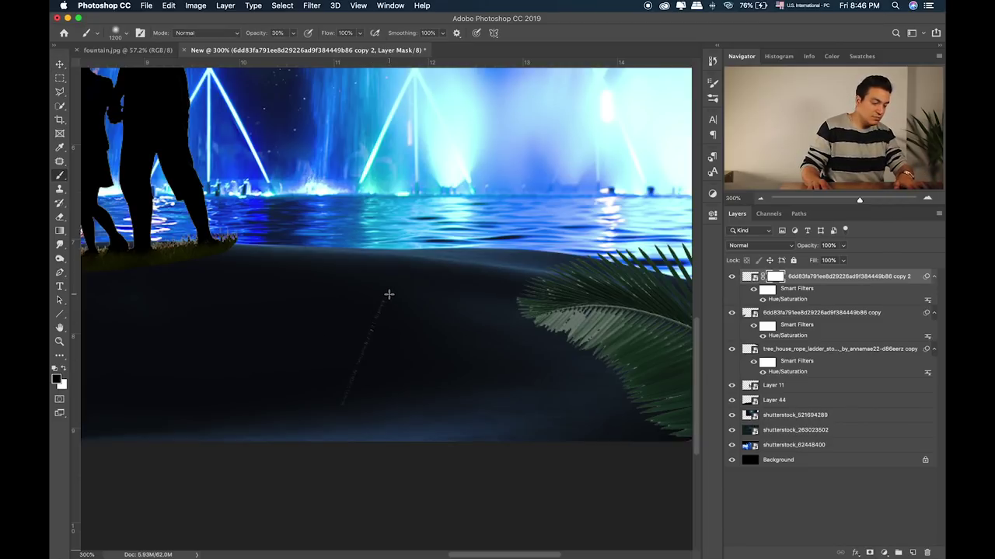
Step: Set the brush to size 300 at 100% opacity, then target the palm copy's image thumbnail
{"action": "key", "text": "bracketleft"}
{"action": "key", "text": "bracketleft"}
{"action": "key", "text": "bracketleft"}
{"action": "key", "text": "0"}
{"action": "key", "text": "bracketleft"}
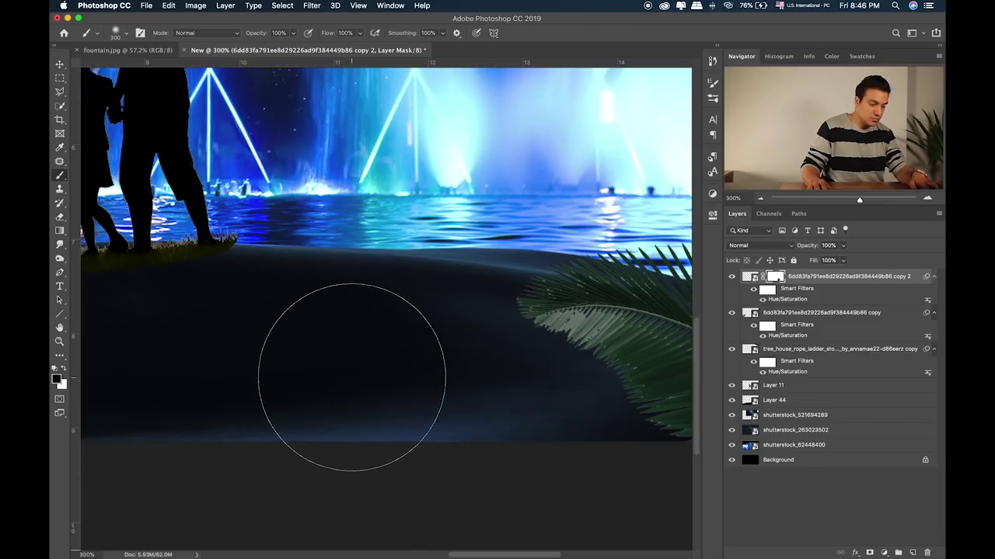
{"action": "key", "text": "super+0"}
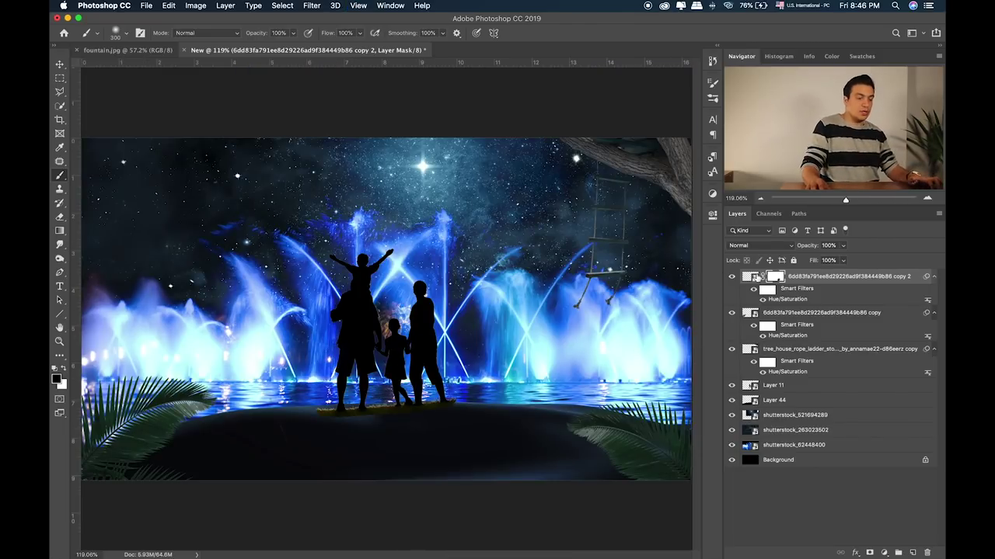
{"action": "left_click", "coordinate": [752, 276]}
{"action": "left_click", "coordinate": [312, 6]}
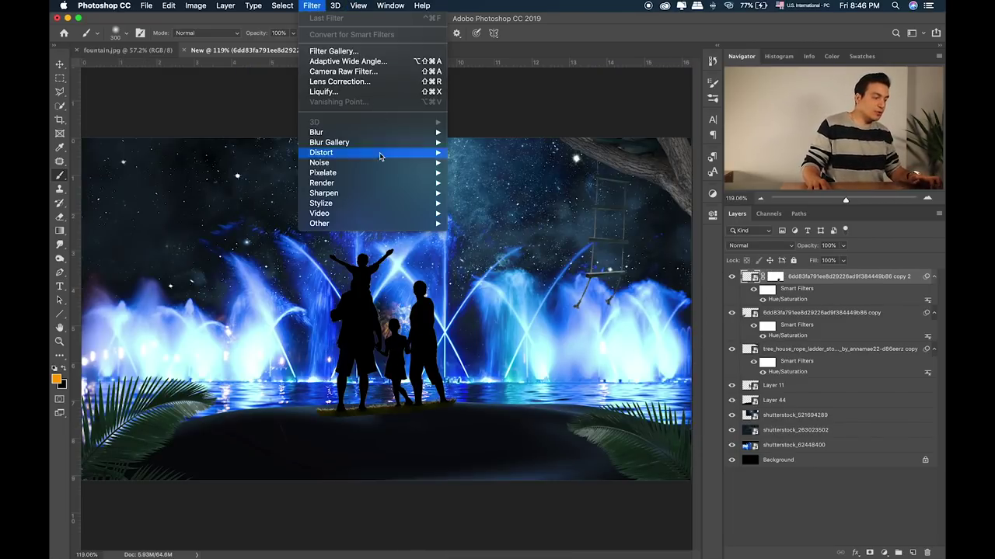
{"action": "mouse_move", "coordinate": [335, 132]}
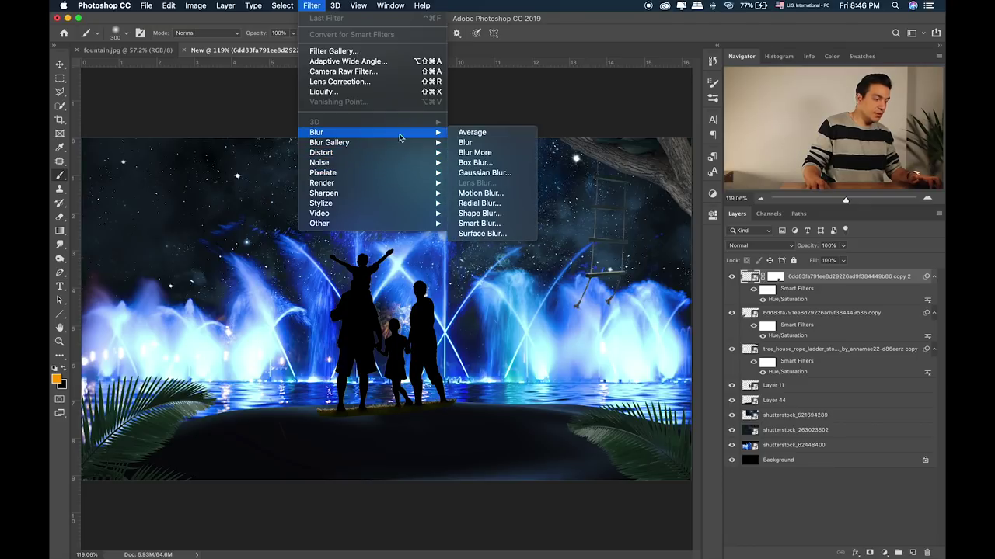
Step: Motion-blur the bottom-right palm copy at -76° and 27 px, then nudge it up
{"action": "left_click", "coordinate": [518, 194]}
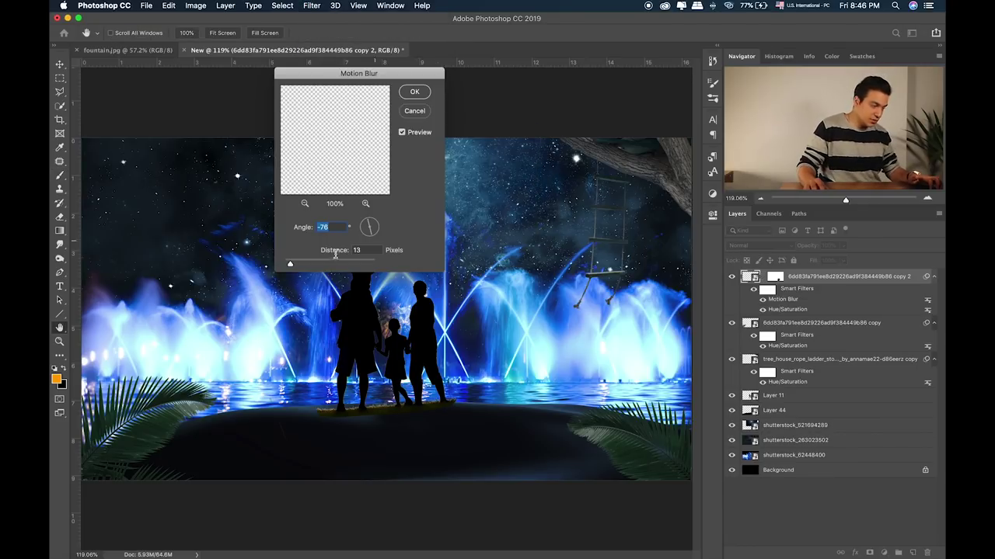
{"action": "key", "text": "Tab"}
{"action": "key", "text": "Up"}
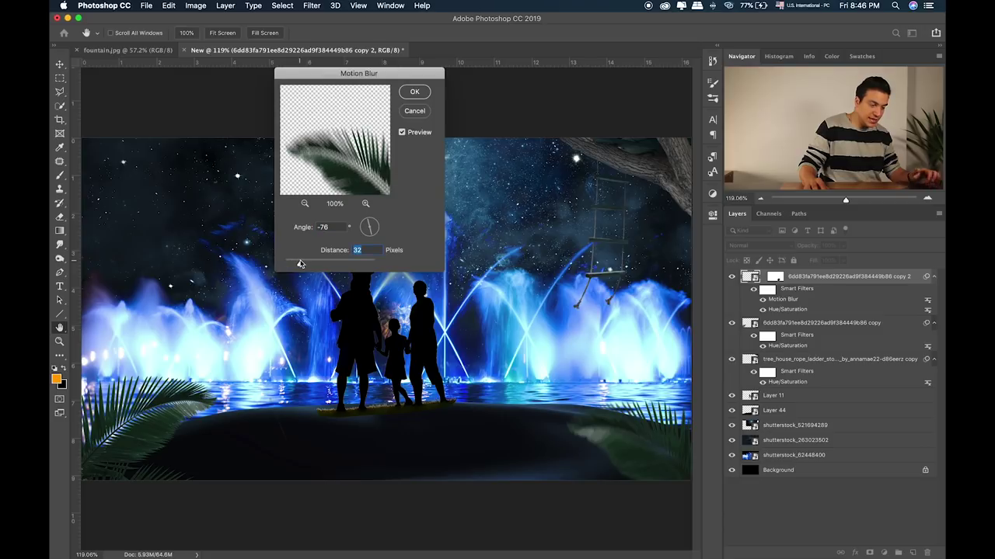
{"action": "left_click_drag", "start_coordinate": [303, 265], "coordinate": [300, 265]}
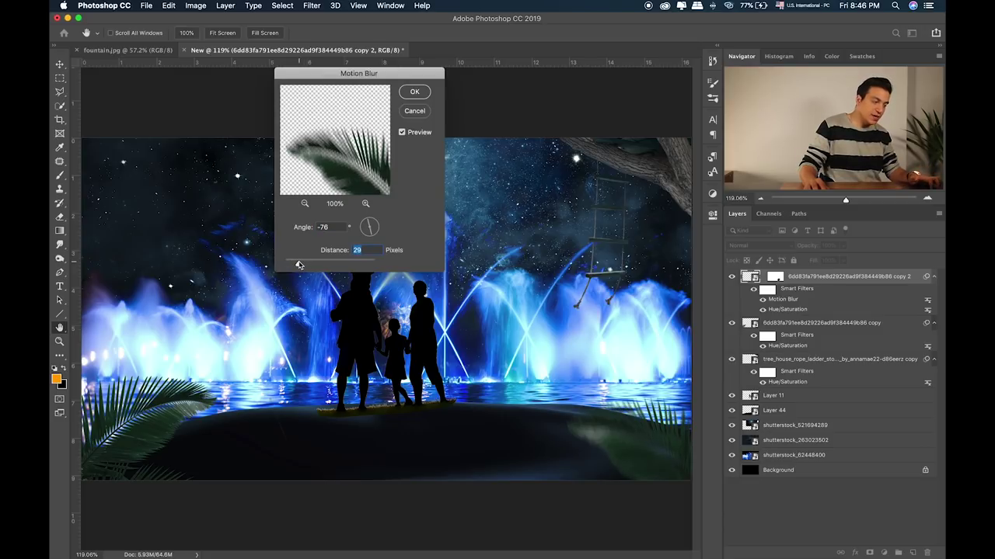
{"action": "left_click", "coordinate": [415, 92]}
{"action": "key", "text": "v"}
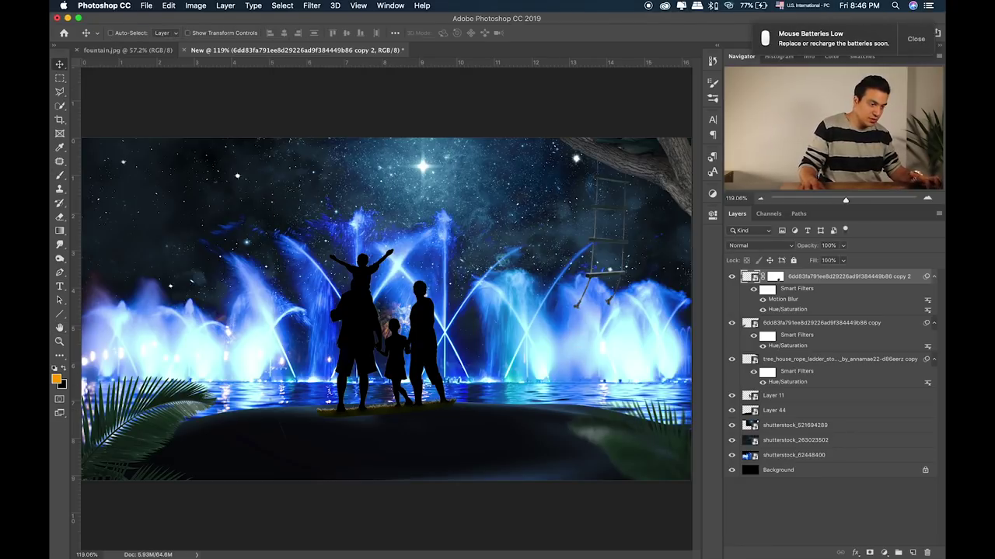
{"action": "left_click", "coordinate": [915, 39]}
{"action": "left_click_drag", "start_coordinate": [638, 436], "coordinate": [641, 429]}
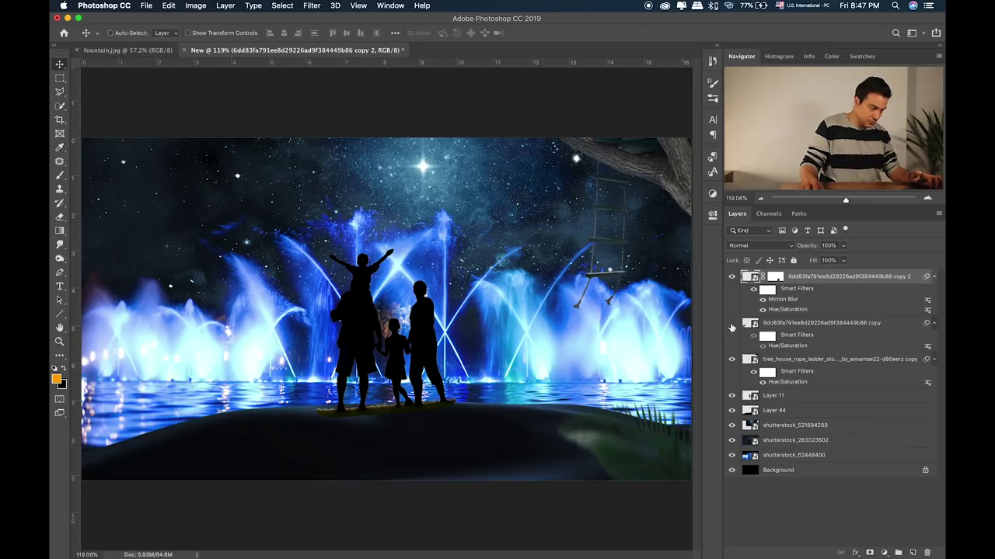
Step: Reshape and shift the left palm leaf leftward, then check the silhouettes up close
{"action": "left_click", "coordinate": [769, 326]}
{"action": "key", "text": "ctrl+t"}
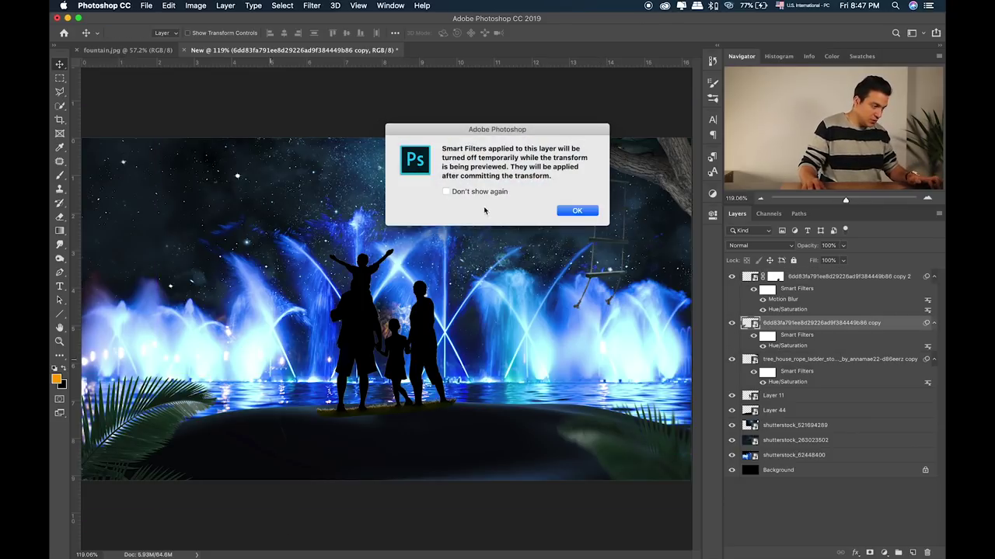
{"action": "key", "text": "Return"}
{"action": "left_click_drag", "start_coordinate": [231, 292], "coordinate": [198, 370]}
{"action": "key", "text": "Return"}
{"action": "key", "text": "ctrl+plus"}
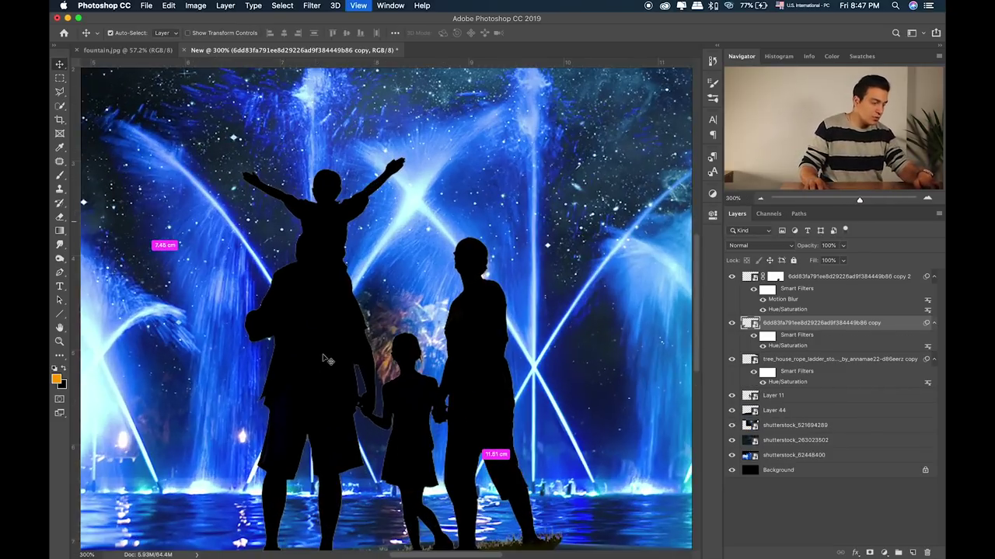
{"action": "key", "text": "ctrl+plus"}
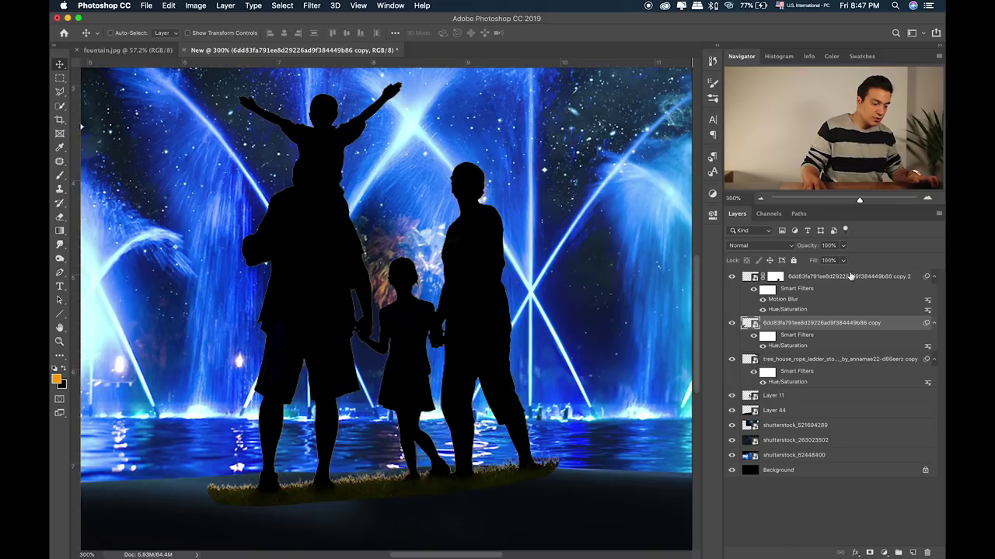
{"action": "key", "text": "ctrl+0"}
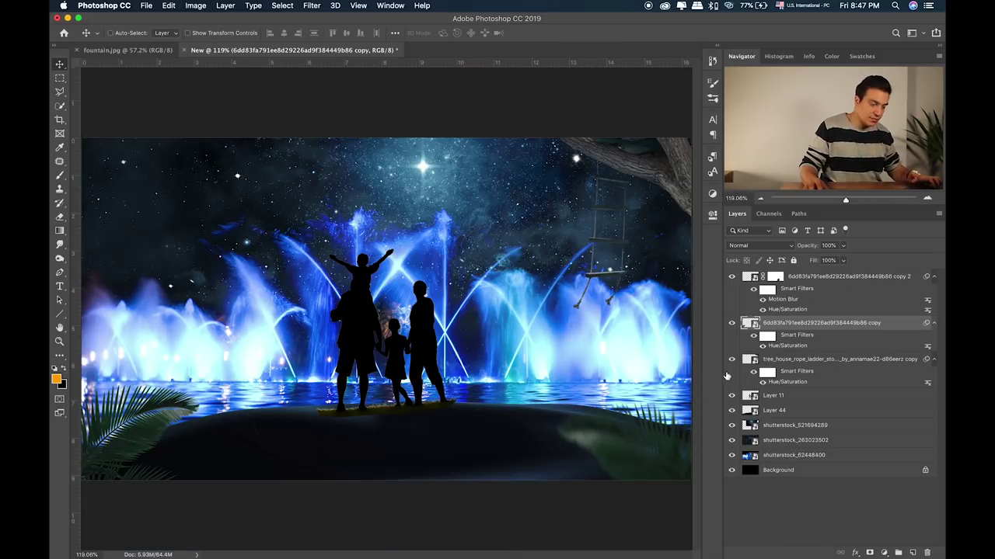
{"action": "left_click", "coordinate": [836, 359]}
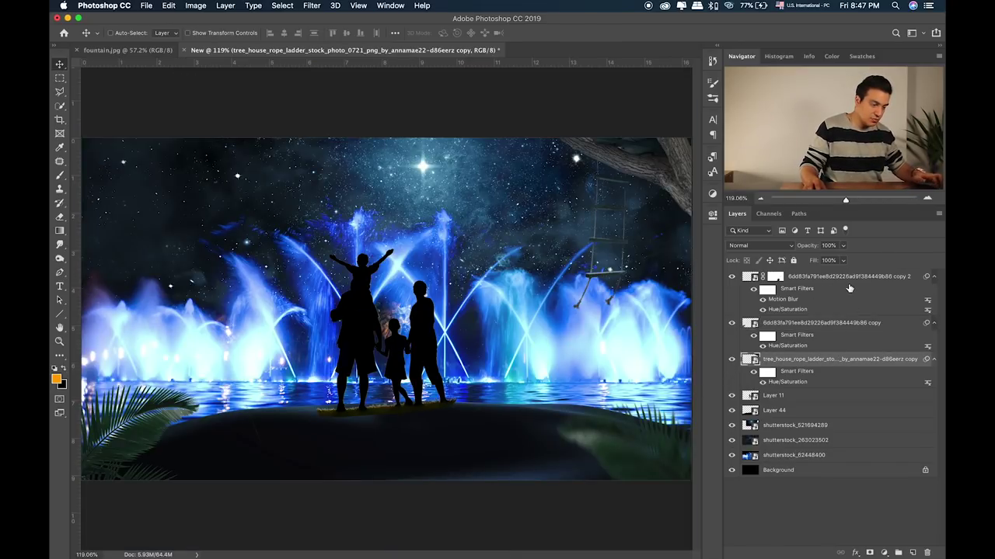
Step: Group the three foreground layers into a group named Front
{"action": "left_click", "coordinate": [850, 288], "text": "shift"}
{"action": "key", "text": "ctrl+g"}
{"action": "double_click", "coordinate": [771, 276]}
{"action": "type", "text": "Front"}
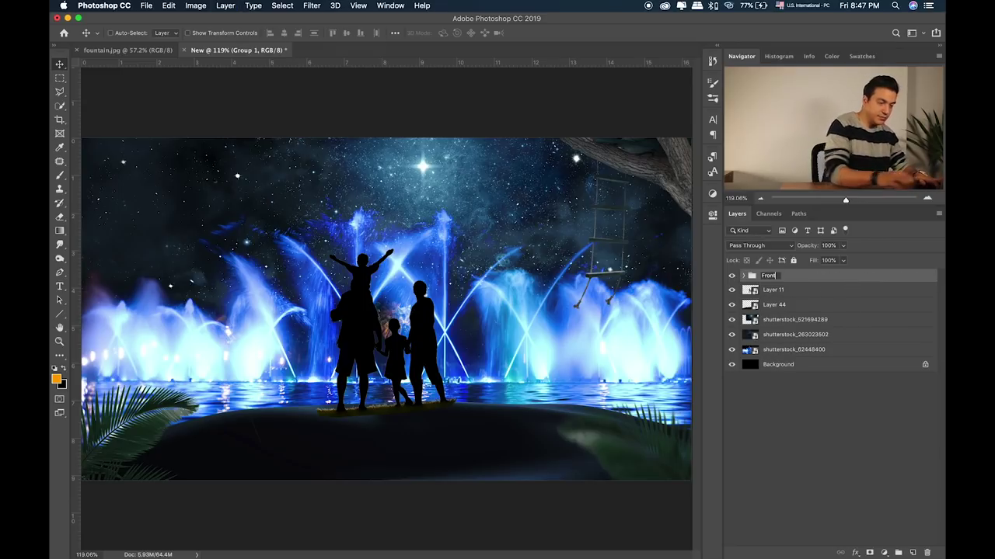
{"action": "key", "text": "Return"}
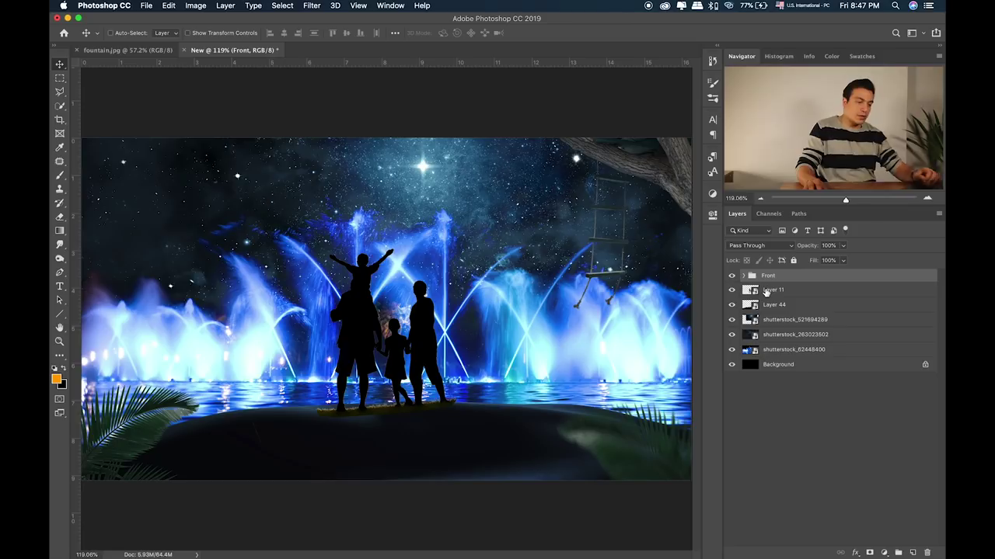
Step: Put Layer 11, the family silhouette, into its own group named Family
{"action": "left_click", "coordinate": [733, 290]}
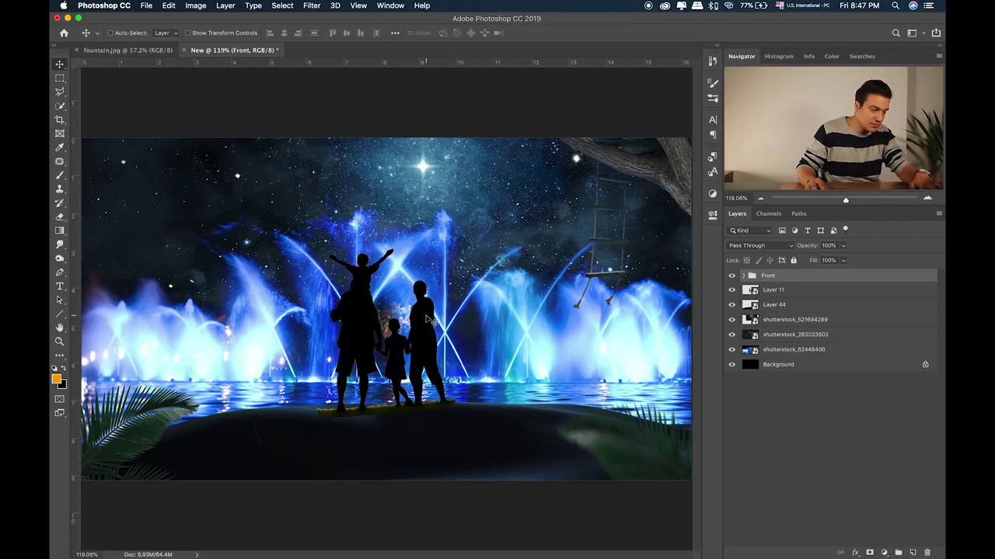
{"action": "scroll", "coordinate": [426, 319], "scroll_direction": "up", "scroll_amount": 2}
{"action": "scroll", "coordinate": [426, 318], "scroll_direction": "up", "scroll_amount": 2}
{"action": "scroll", "coordinate": [426, 311], "scroll_direction": "up", "scroll_amount": 2}
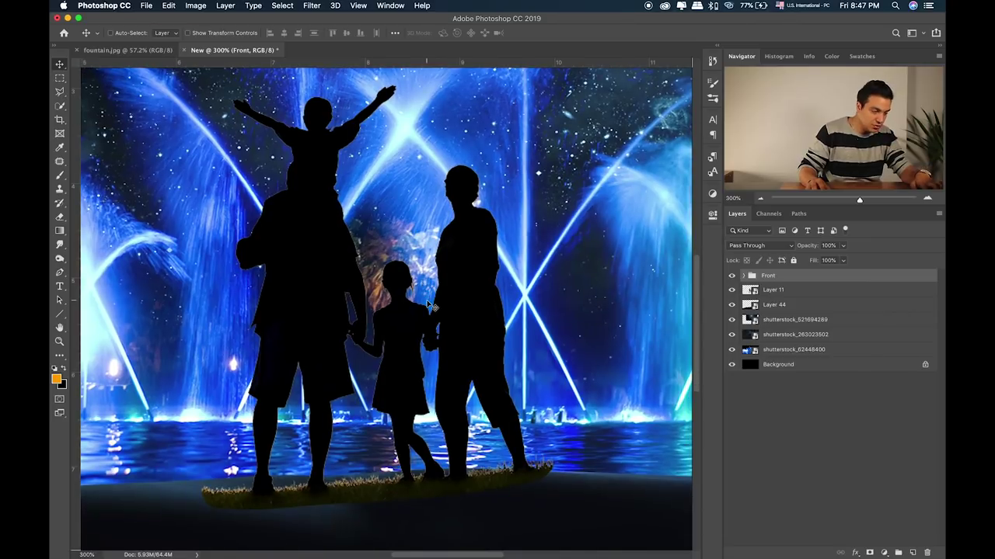
{"action": "left_click", "coordinate": [792, 289]}
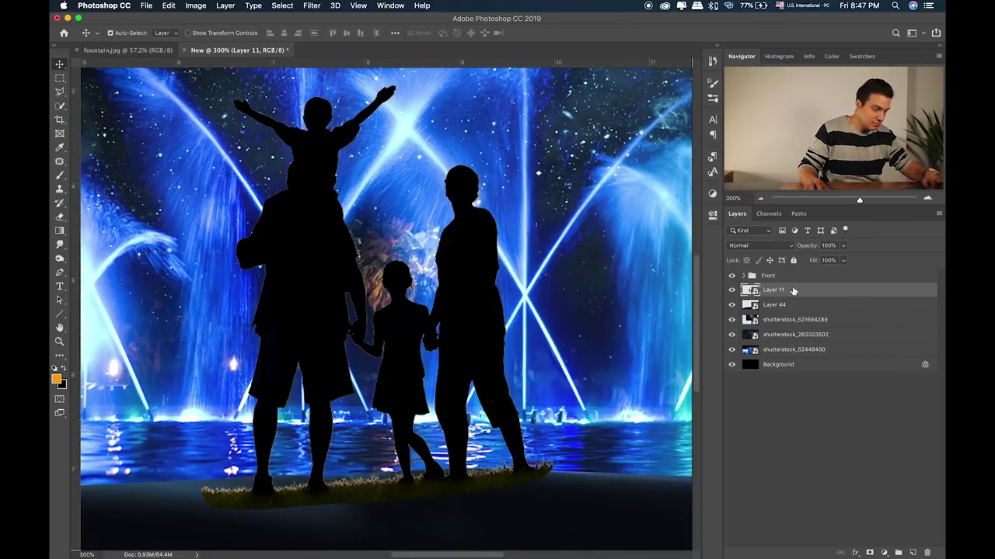
{"action": "key", "text": "super+g"}
{"action": "double_click", "coordinate": [770, 289]}
{"action": "type", "text": "Family"}
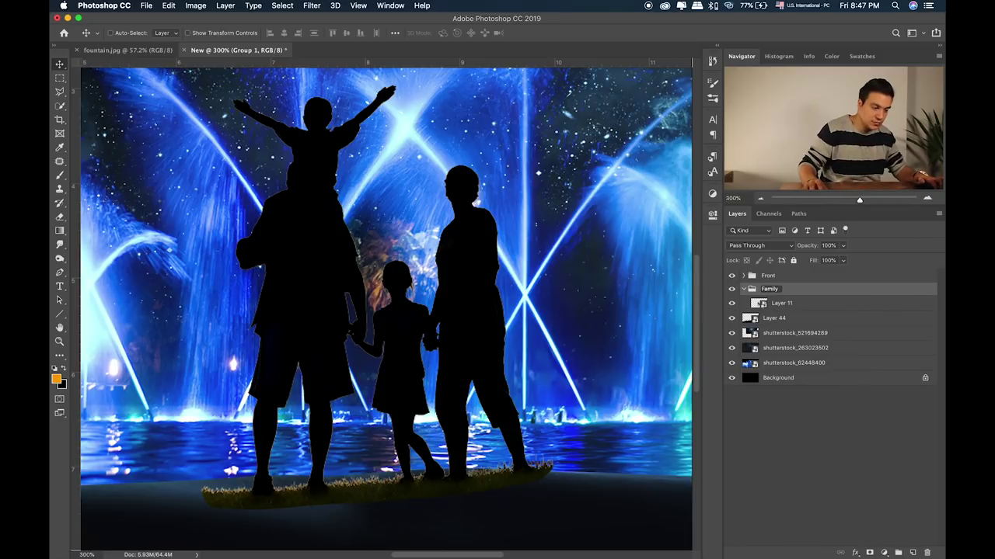
{"action": "key", "text": "Return"}
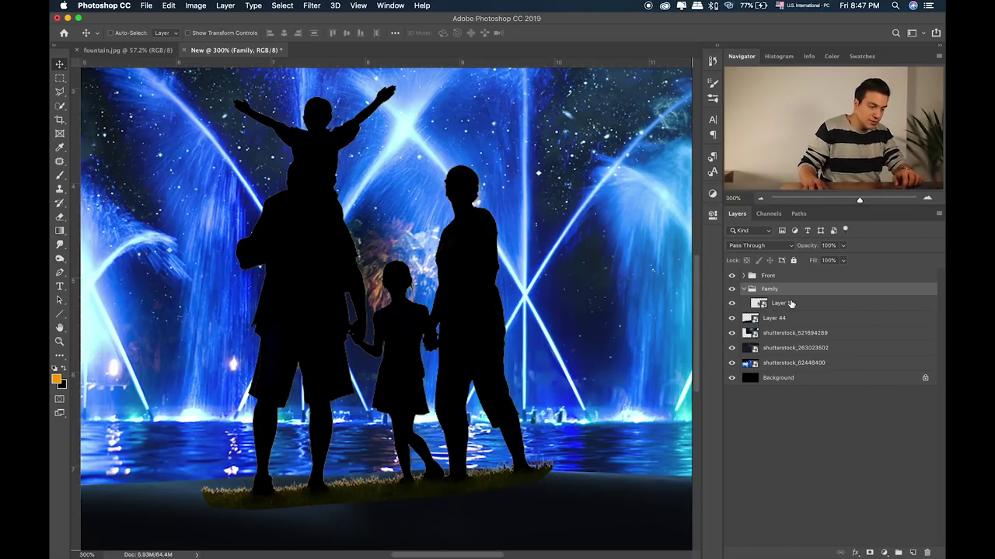
Step: Nudge the family silhouette down and back up to fine-tune its height on the shore
{"action": "left_click", "coordinate": [791, 304]}
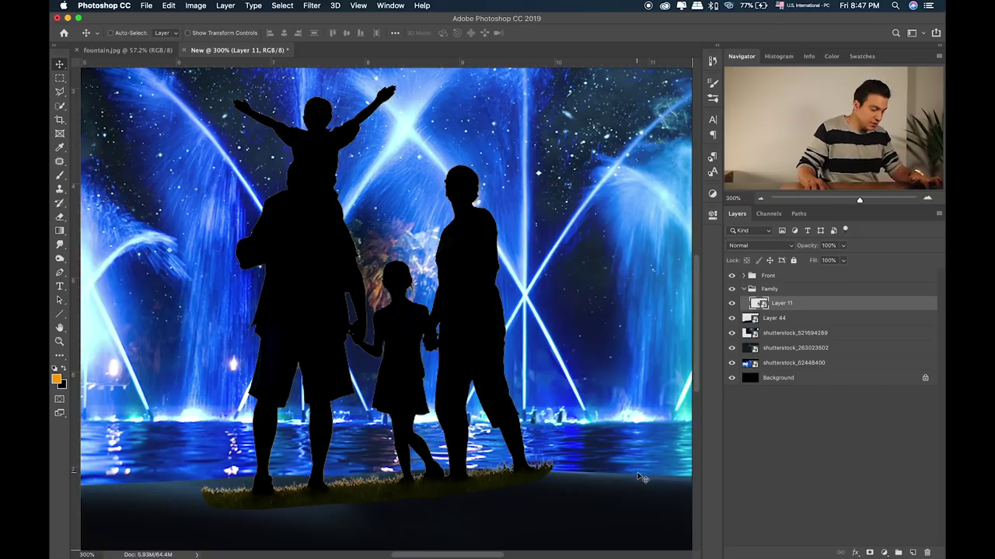
{"action": "left_click_drag", "start_coordinate": [442, 423], "coordinate": [442, 431]}
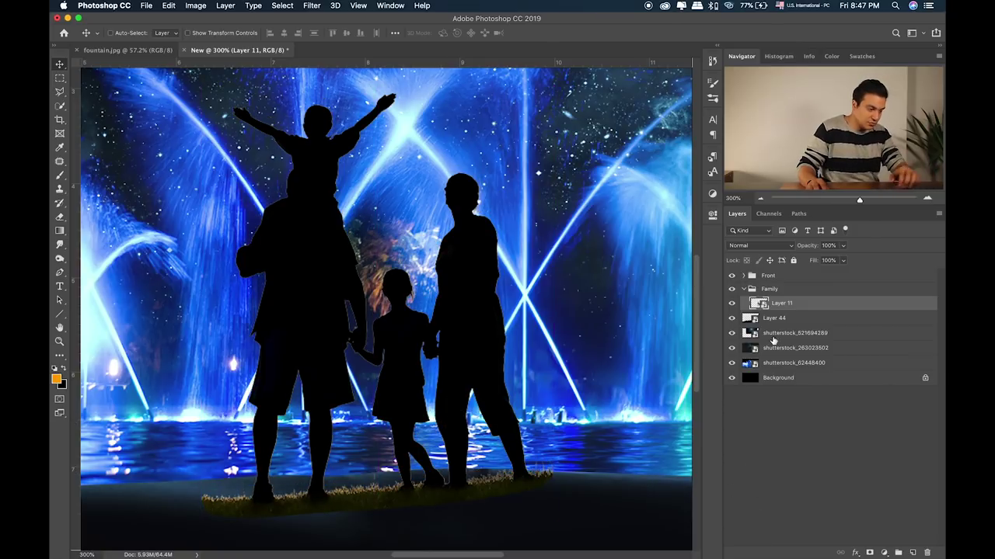
{"action": "left_click_drag", "start_coordinate": [364, 492], "coordinate": [365, 484]}
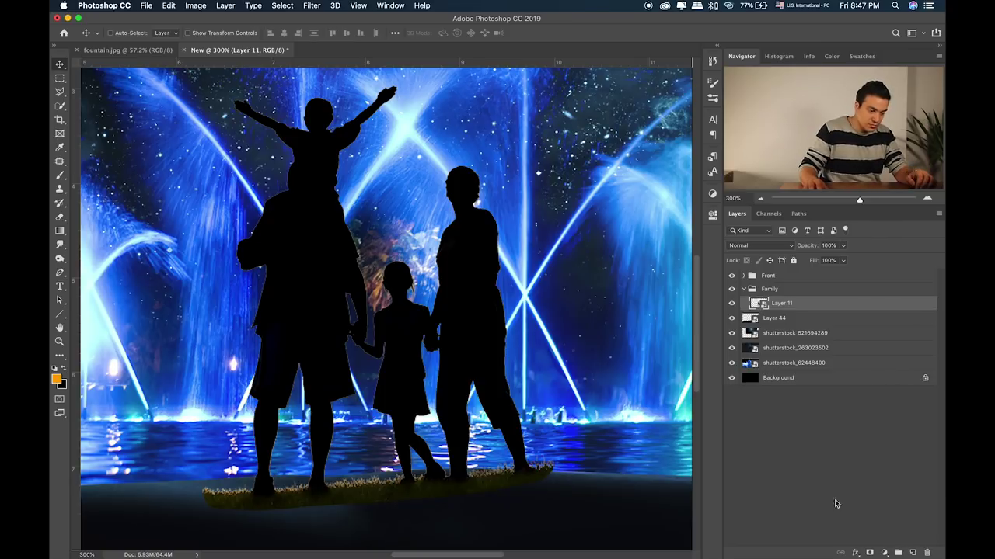
Step: Add a layer mask to Layer 11 and ready a 30 px brush over the grass
{"action": "left_click", "coordinate": [869, 554]}
{"action": "key", "text": "ctrl+plus"}
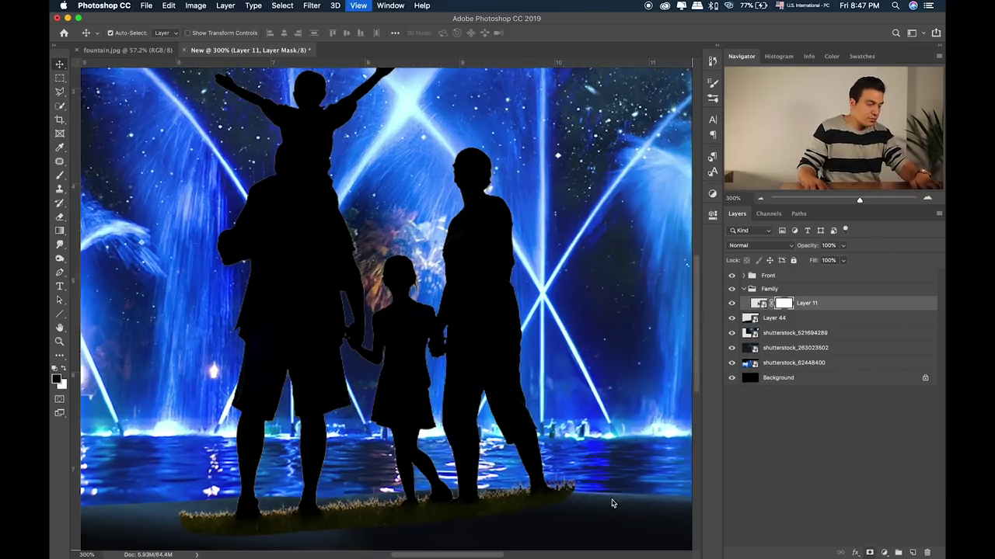
{"action": "scroll", "coordinate": [386, 311], "scroll_direction": "down", "scroll_amount": 5}
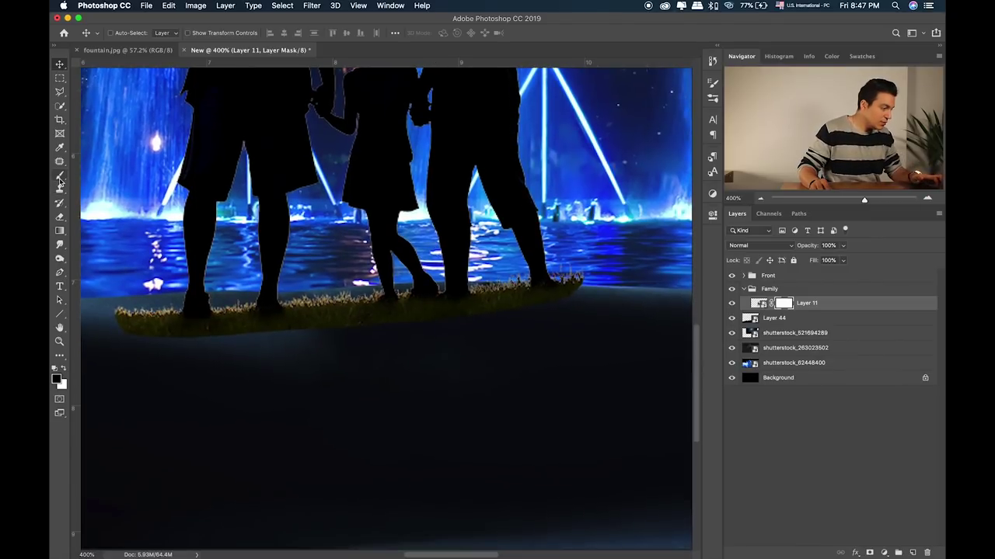
{"action": "left_click", "coordinate": [60, 177]}
{"action": "key", "text": "bracketleft"}
{"action": "key", "text": "bracketleft"}
{"action": "key", "text": "bracketleft"}
{"action": "key", "text": "bracketleft"}
{"action": "key", "text": "bracketleft"}
{"action": "key", "text": "bracketleft"}
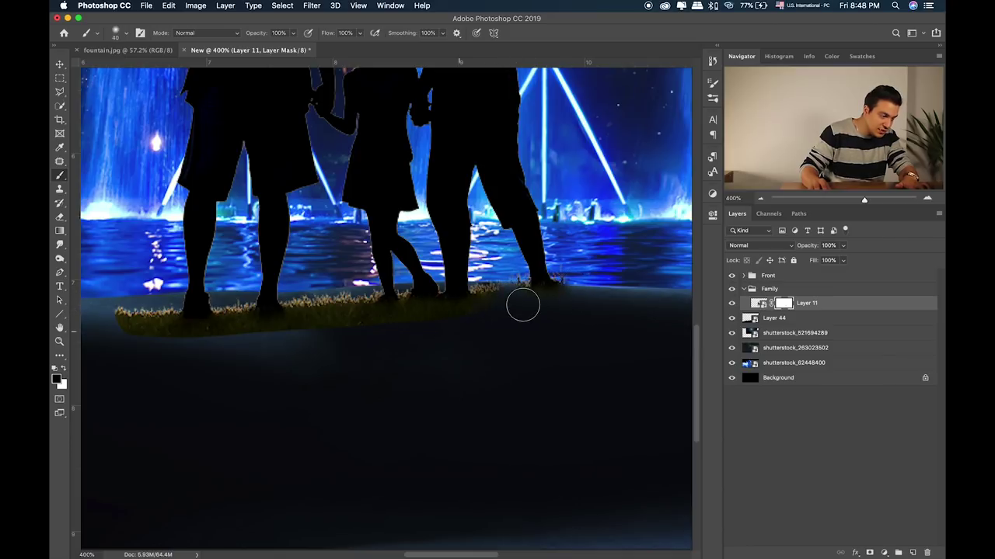
{"action": "key", "text": "bracketright"}
{"action": "key", "text": "bracketleft"}
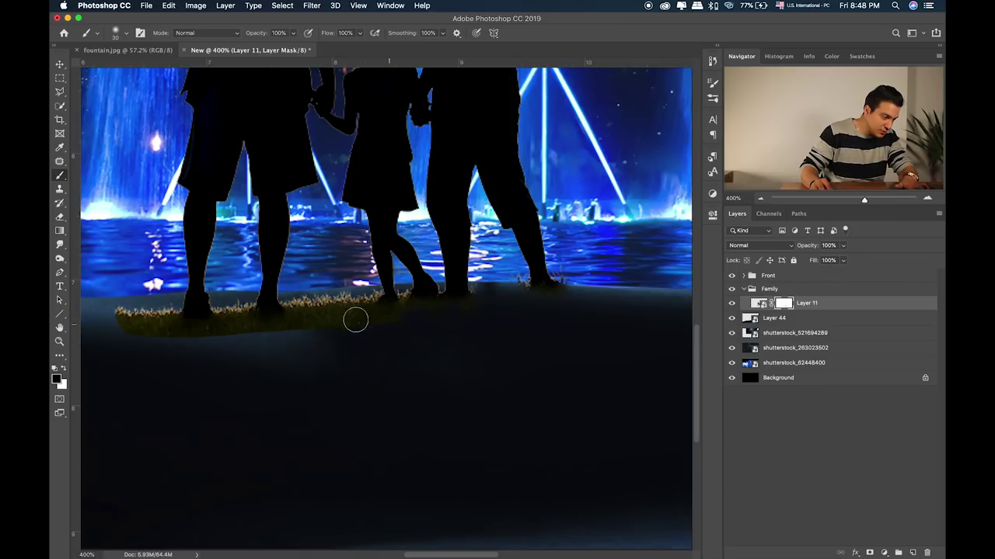
Step: Paint black on the mask to hide the grass strip around the figures' feet
{"action": "left_click_drag", "start_coordinate": [350, 315], "coordinate": [317, 299]}
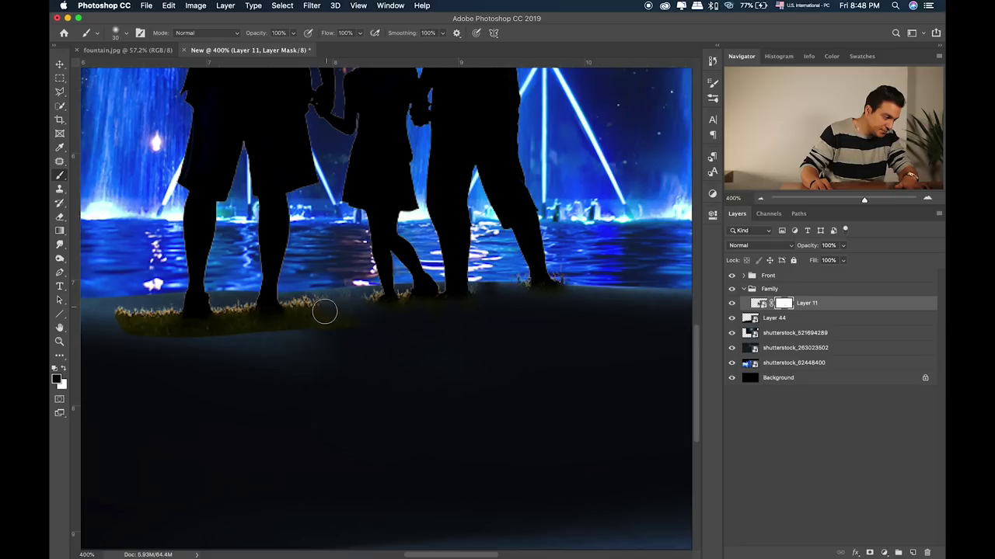
{"action": "key", "text": "bracketright"}
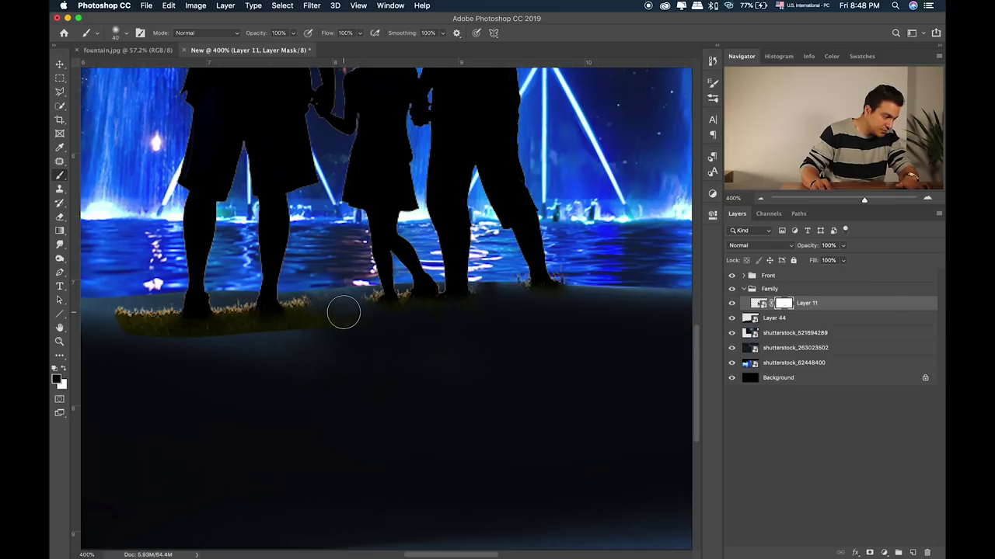
{"action": "key", "text": "bracketleft"}
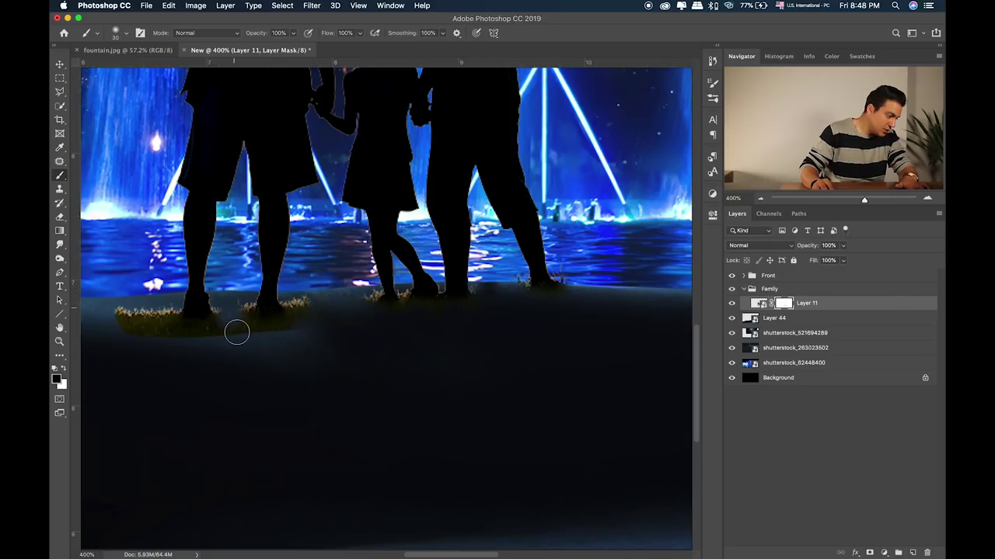
{"action": "left_click_drag", "start_coordinate": [240, 327], "coordinate": [242, 302]}
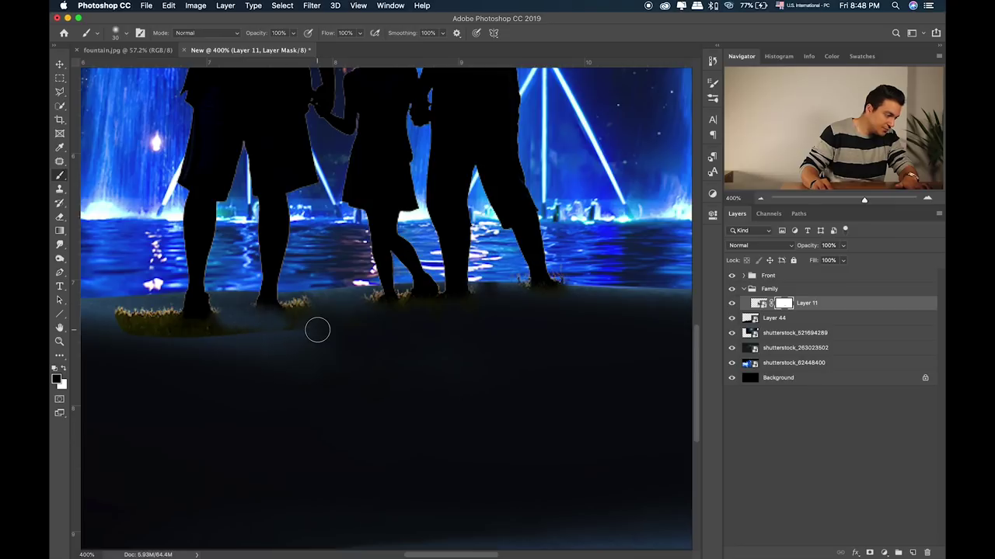
{"action": "key", "text": "super+2"}
{"action": "left_click", "coordinate": [256, 320], "text": "alt"}
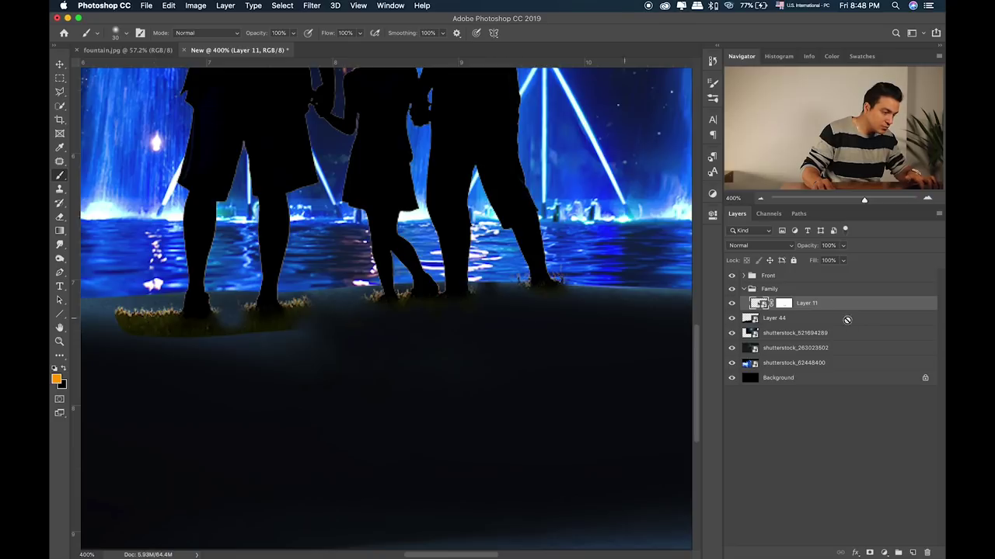
Step: Mask out the grass strip's left end and the grass around the middle figure's feet
{"action": "left_click", "coordinate": [783, 305]}
{"action": "scroll", "coordinate": [528, 318], "scroll_direction": "left", "scroll_amount": 3}
{"action": "scroll", "coordinate": [474, 318], "scroll_direction": "left", "scroll_amount": 2}
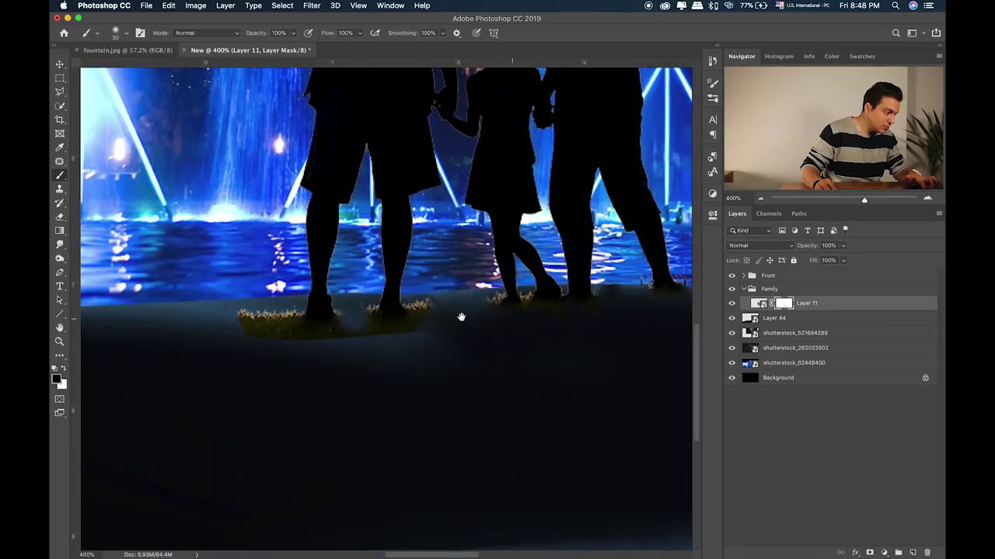
{"action": "mouse_move", "coordinate": [246, 326]}
{"action": "left_mouse_down"}
{"action": "mouse_move", "coordinate": [241, 311]}
{"action": "mouse_move", "coordinate": [277, 314]}
{"action": "mouse_move", "coordinate": [292, 349]}
{"action": "mouse_move", "coordinate": [404, 342]}
{"action": "mouse_move", "coordinate": [417, 340]}
{"action": "mouse_move", "coordinate": [368, 339]}
{"action": "mouse_move", "coordinate": [418, 334]}
{"action": "mouse_move", "coordinate": [433, 300]}
{"action": "left_mouse_up"}
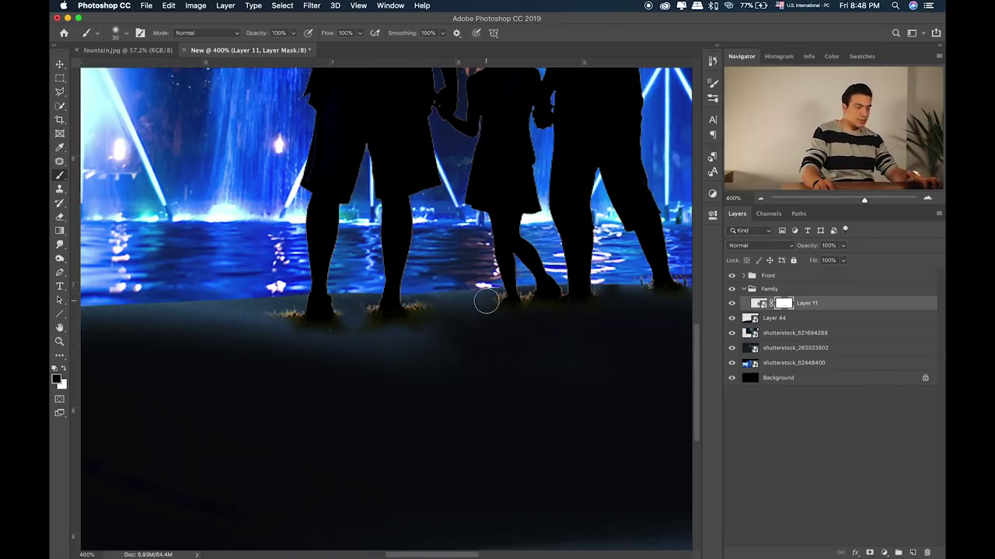
{"action": "left_click_drag", "start_coordinate": [490, 295], "coordinate": [516, 314]}
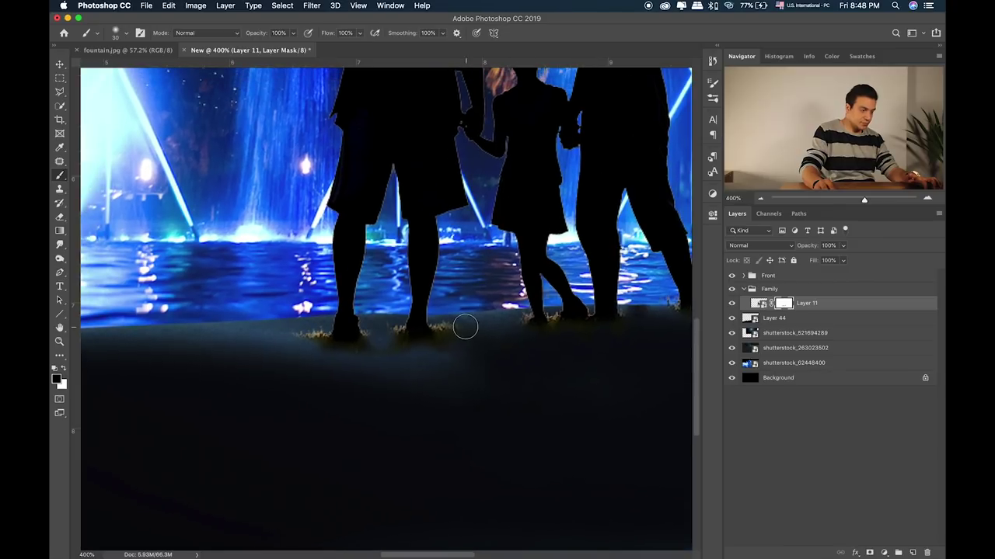
{"action": "mouse_move", "coordinate": [445, 323]}
{"action": "left_mouse_down"}
{"action": "mouse_move", "coordinate": [428, 337]}
{"action": "mouse_move", "coordinate": [389, 326]}
{"action": "mouse_move", "coordinate": [458, 370]}
{"action": "left_mouse_up"}
{"action": "key", "text": "bracketleft"}
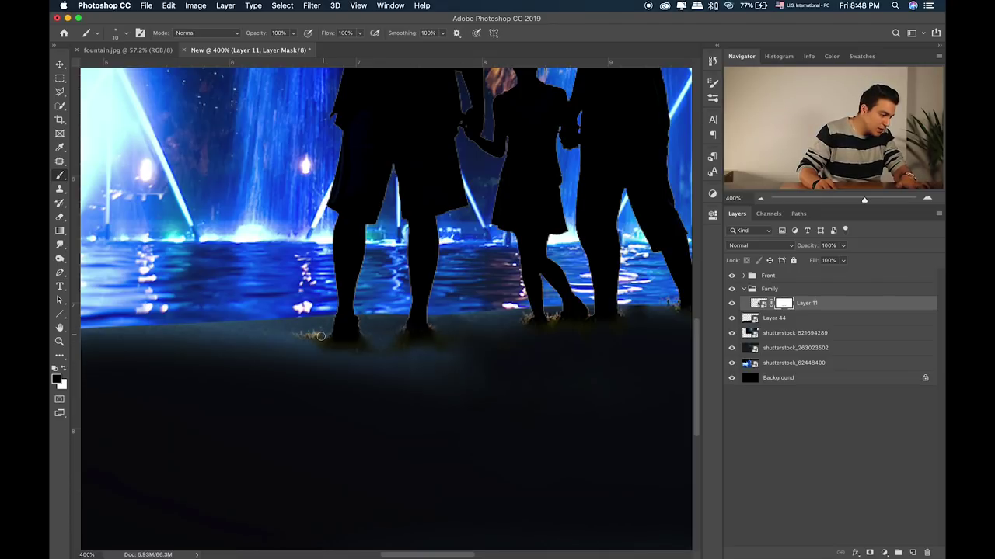
{"action": "key", "text": "bracketright"}
{"action": "left_click_drag", "start_coordinate": [315, 332], "coordinate": [304, 334]}
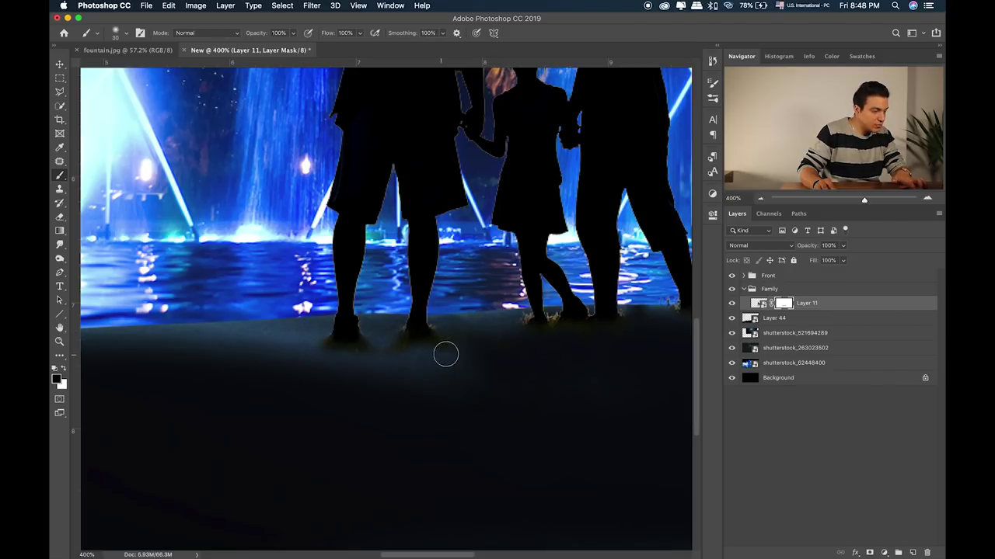
Step: Clear the remaining grass around the feet with a 15–30 px brush, then fit the image on screen
{"action": "left_click_drag", "start_coordinate": [490, 350], "coordinate": [284, 322]}
{"action": "key", "text": "bracketleft"}
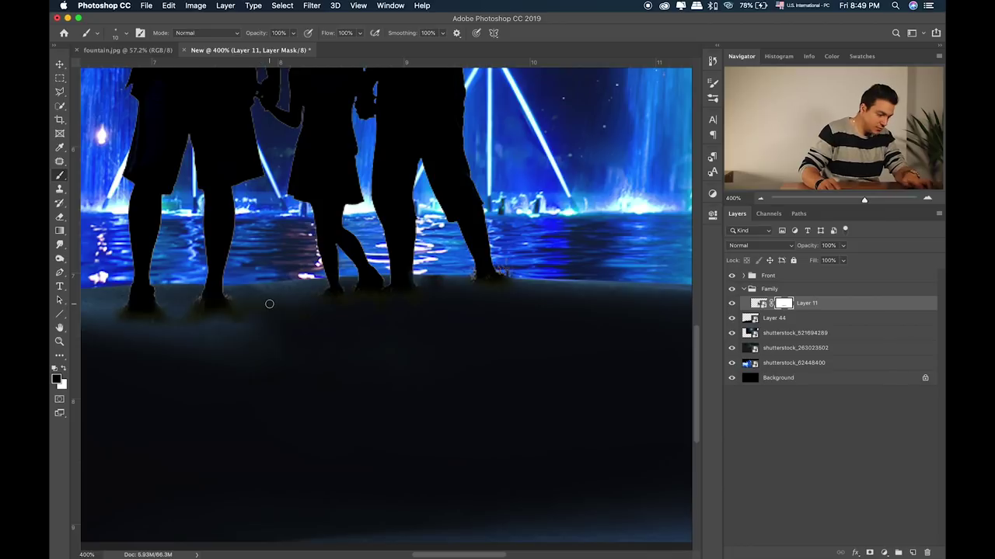
{"action": "scroll", "coordinate": [264, 318], "scroll_direction": "left", "scroll_amount": 5}
{"action": "scroll", "coordinate": [466, 318], "scroll_direction": "up", "scroll_amount": 1}
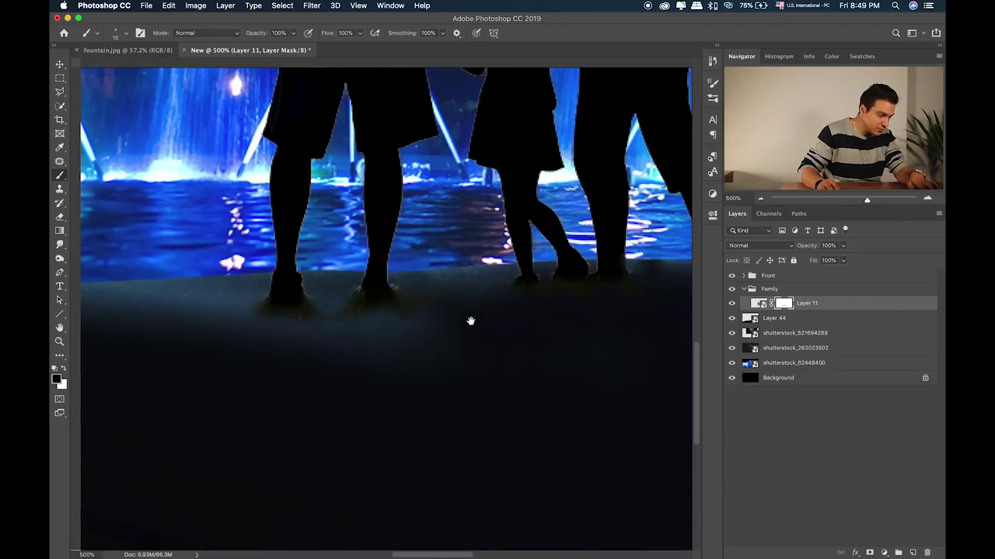
{"action": "key", "text": "bracketright"}
{"action": "key", "text": "bracketright"}
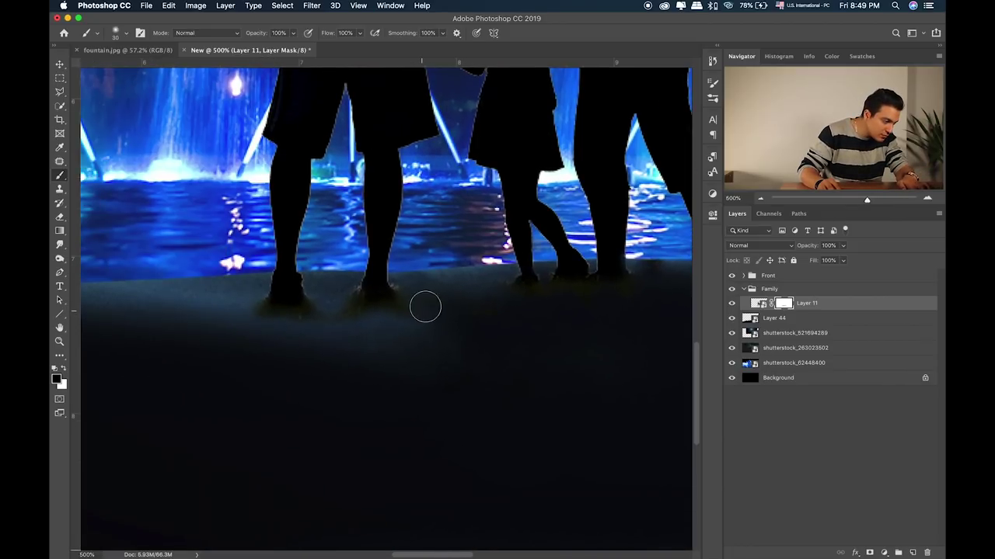
{"action": "left_click_drag", "start_coordinate": [394, 316], "coordinate": [248, 313]}
{"action": "key", "text": "bracketleft"}
{"action": "key", "text": "bracketleft"}
{"action": "key", "text": "bracketleft"}
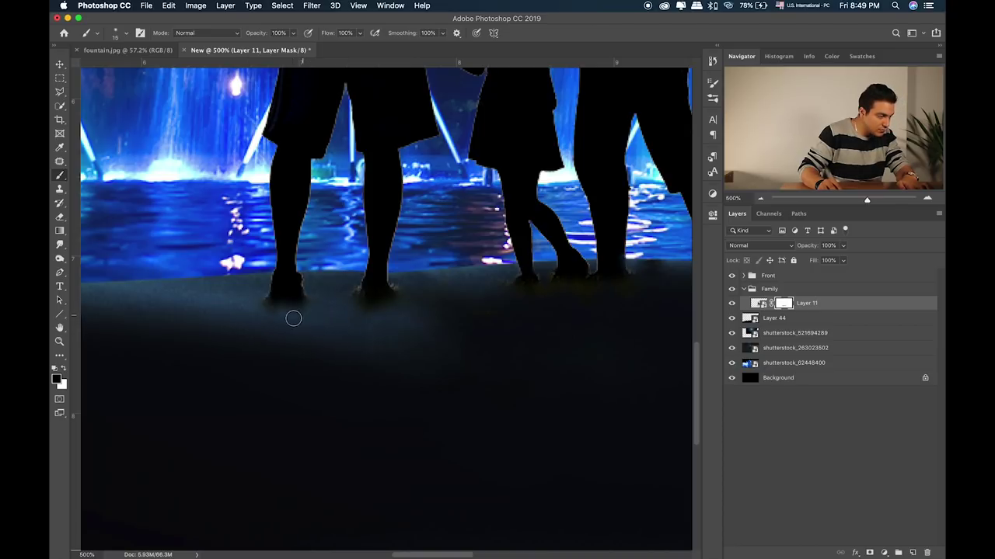
{"action": "left_click_drag", "start_coordinate": [415, 322], "coordinate": [412, 326]}
{"action": "scroll", "coordinate": [404, 318], "scroll_direction": "right", "scroll_amount": 5}
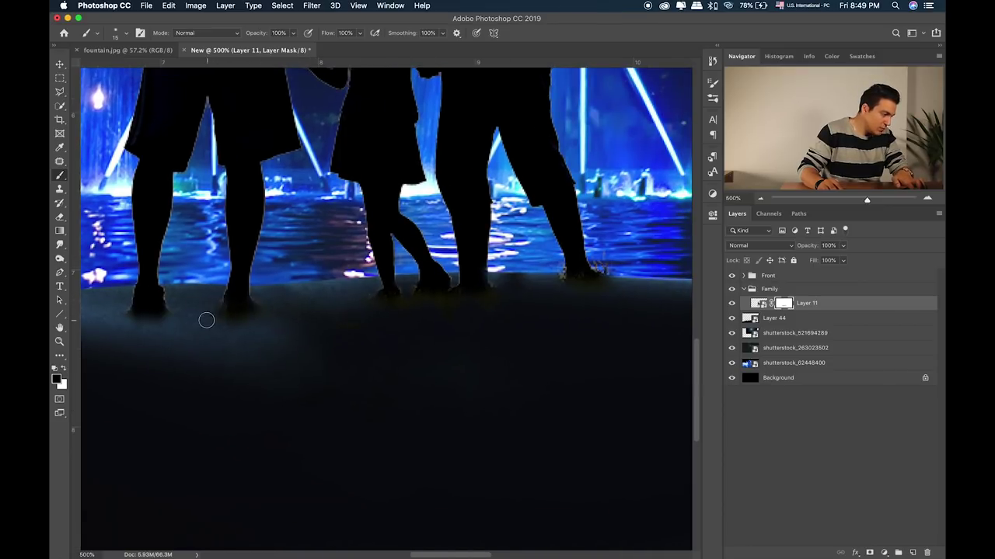
{"action": "scroll", "coordinate": [404, 327], "scroll_direction": "right", "scroll_amount": 3}
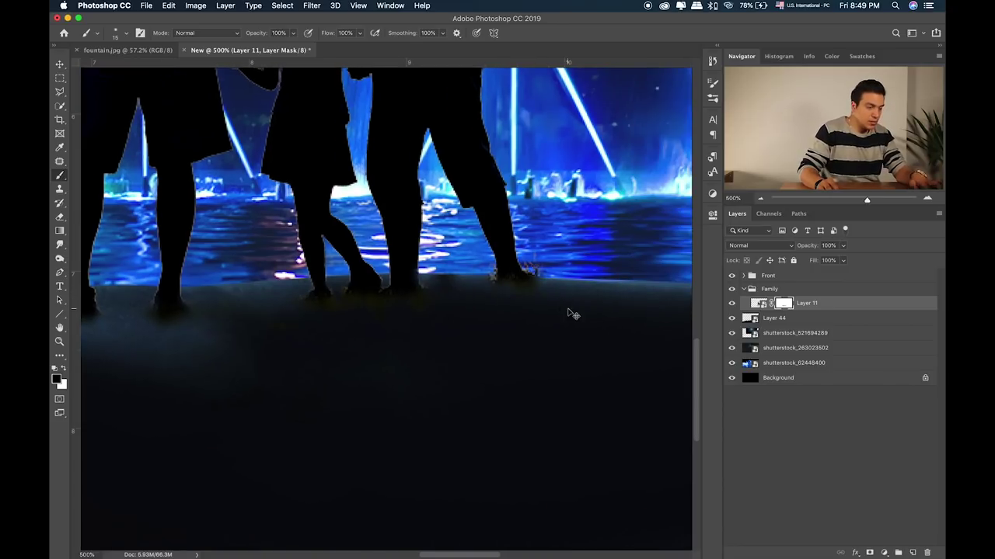
{"action": "key", "text": "super+0"}
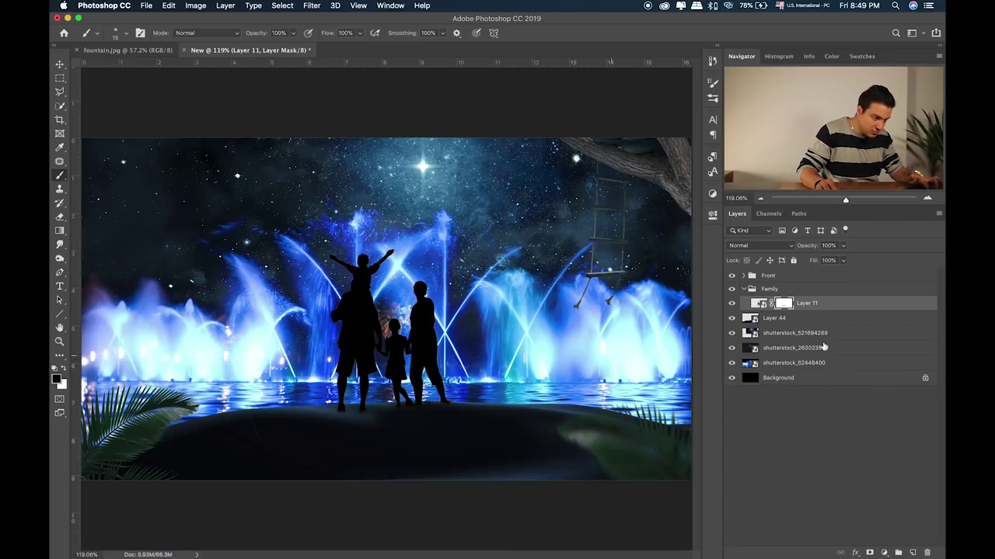
Step: Move the family silhouette slightly right, nudge it back a pixel, and zoom to 200%
{"action": "left_click", "coordinate": [758, 304]}
{"action": "key", "text": "v"}
{"action": "left_click_drag", "start_coordinate": [400, 363], "coordinate": [412, 362]}
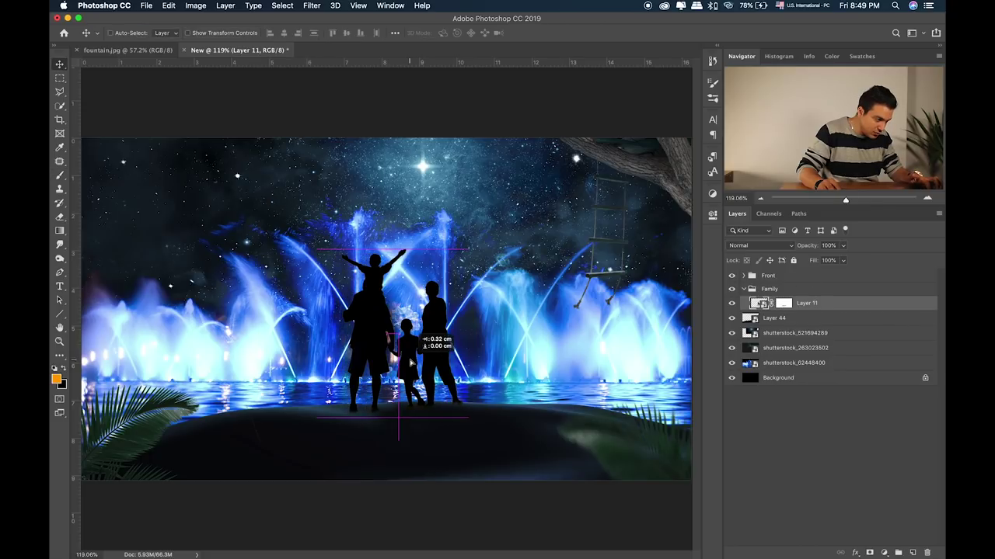
{"action": "key", "text": "Left"}
{"action": "key", "text": "Left"}
{"action": "key", "text": "Left"}
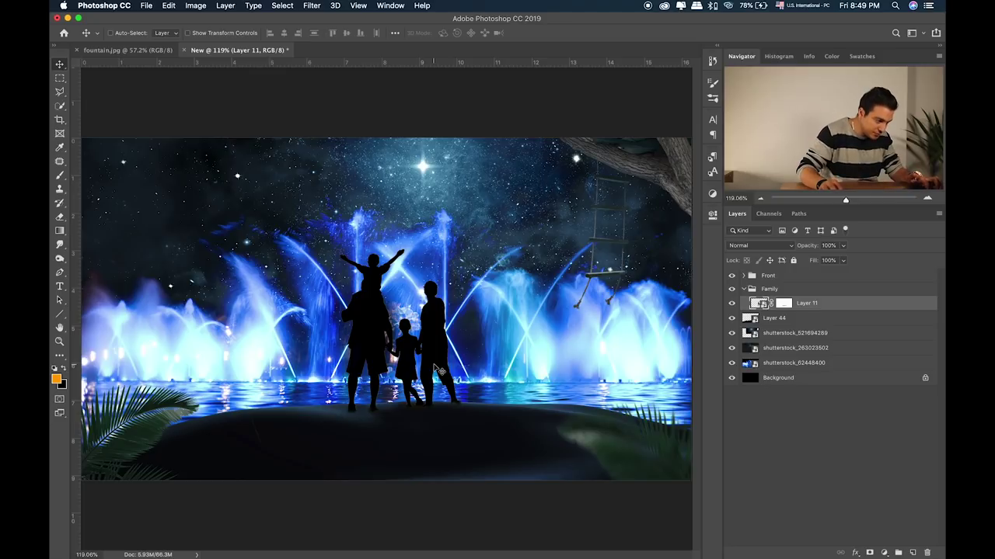
{"action": "key", "text": "super+plus"}
{"action": "key", "text": "super+r"}
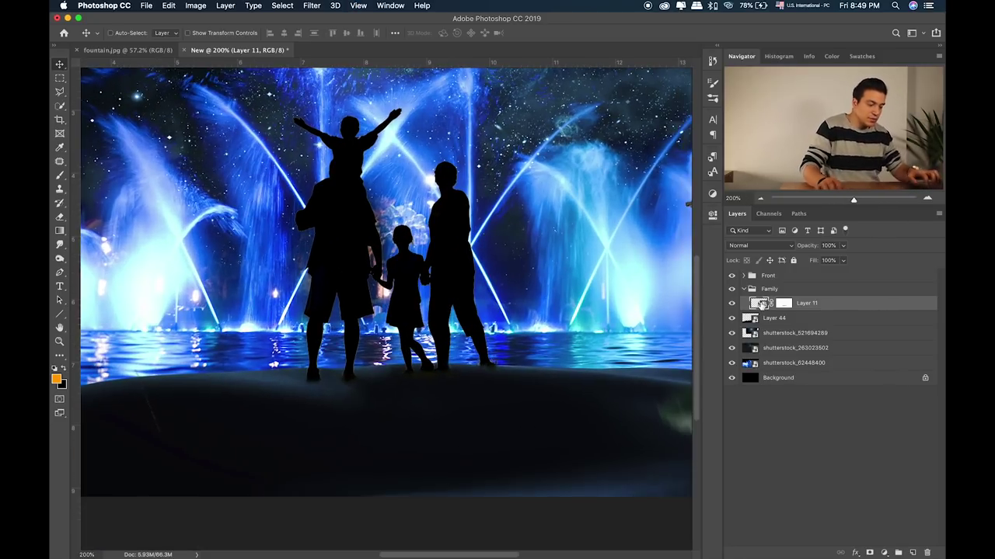
Step: Apply Hue/Saturation to the silhouette: Hue +24, Saturation -35, Lightness -51
{"action": "key", "text": "super+u"}
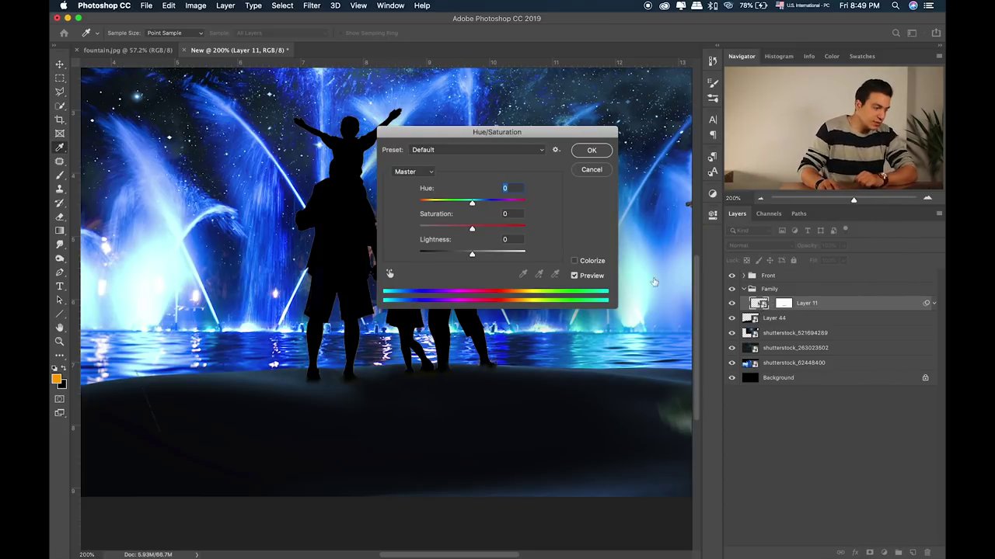
{"action": "left_click_drag", "start_coordinate": [472, 229], "coordinate": [454, 228]}
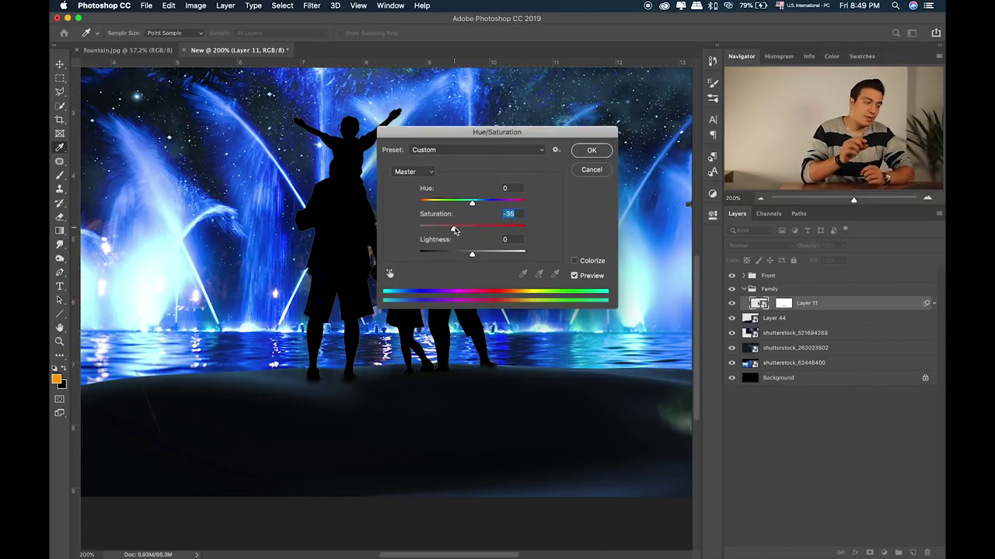
{"action": "left_click_drag", "start_coordinate": [472, 254], "coordinate": [442, 257]}
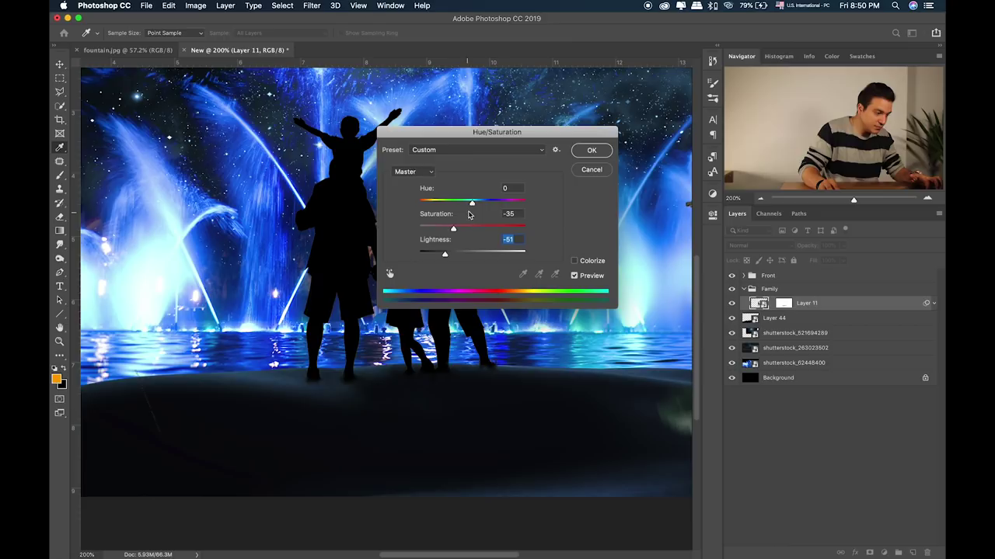
{"action": "left_click_drag", "start_coordinate": [474, 205], "coordinate": [487, 206]}
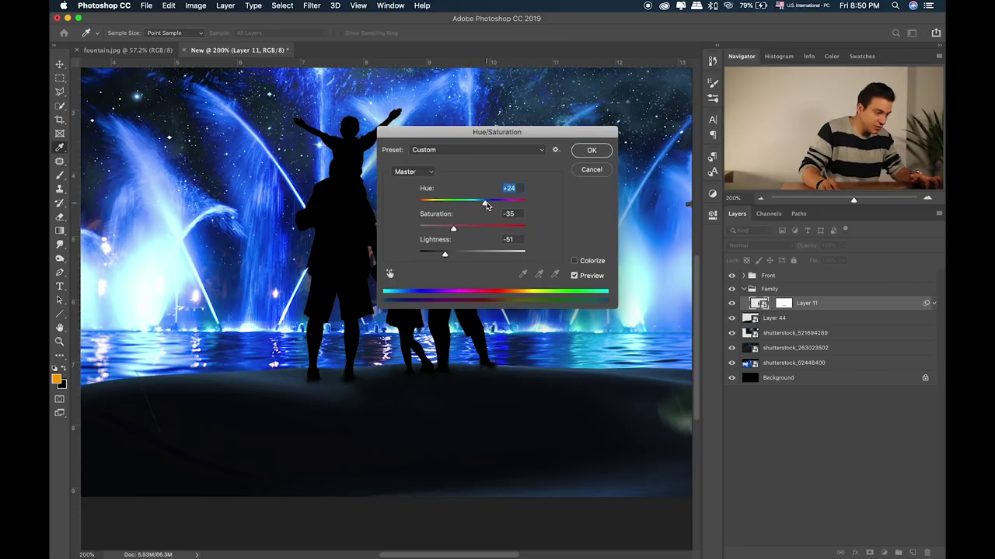
{"action": "left_click", "coordinate": [591, 150]}
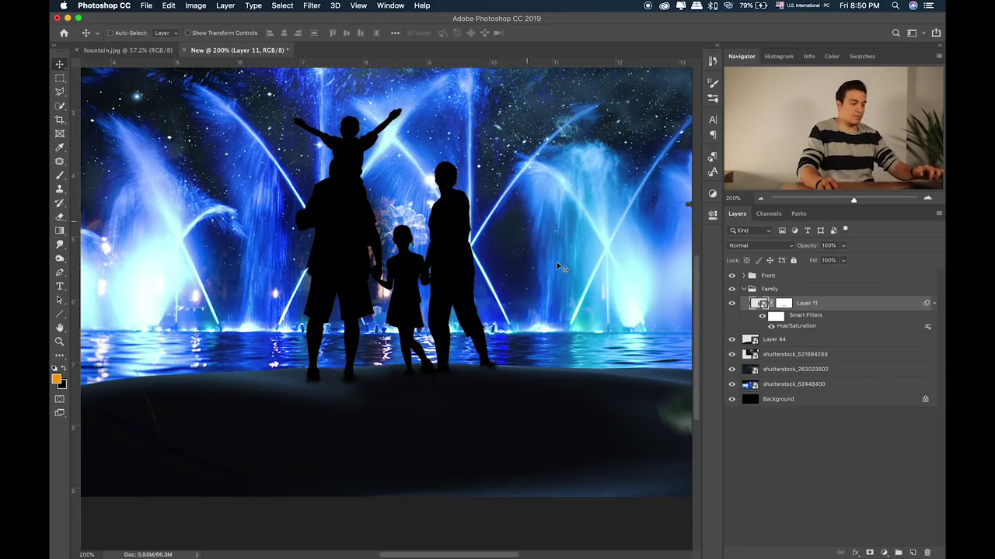
Step: Zoom in on the family, show the rulers, and duplicate Layer 11
{"action": "key", "text": "ctrl+plus"}
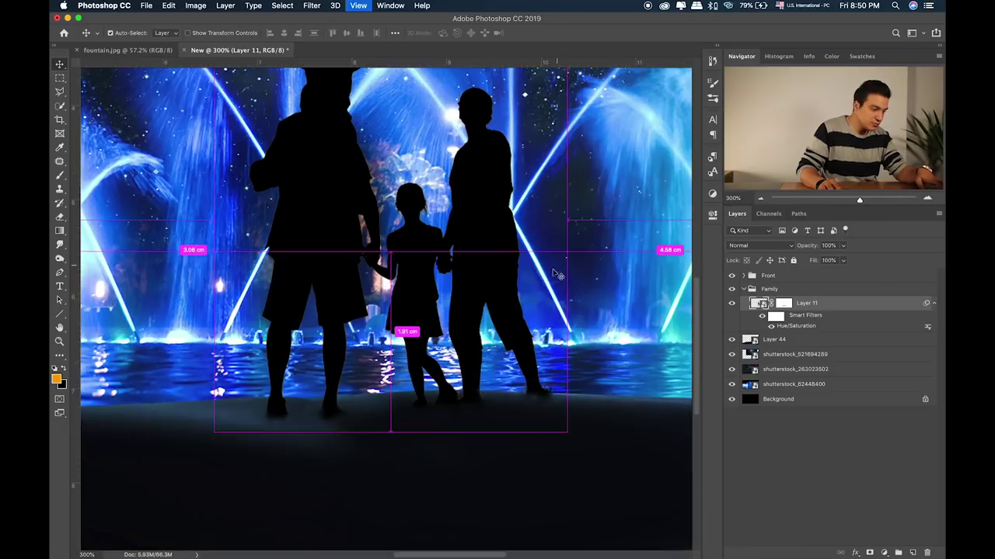
{"action": "key", "text": "ctrl+r"}
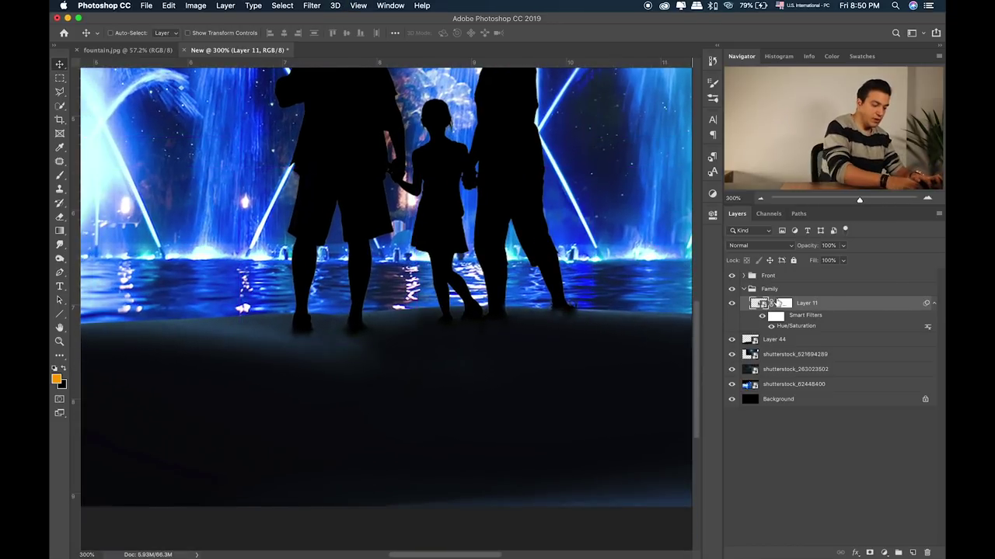
{"action": "key", "text": "ctrl+j"}
Step: Move Layer 11 copy beneath the original and rasterize it into a plain layer
{"action": "key", "text": "ctrl+bracketleft"}
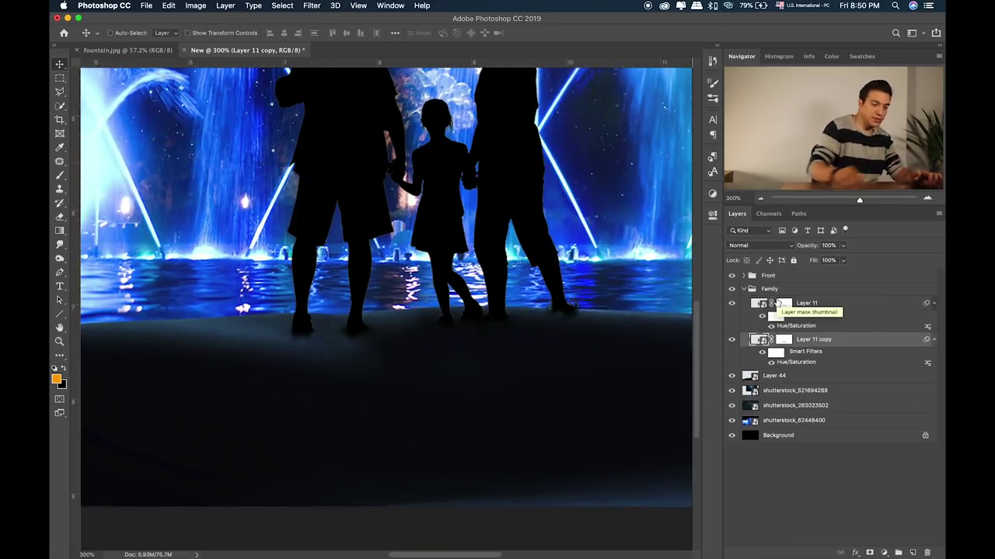
{"action": "right_click", "coordinate": [872, 342]}
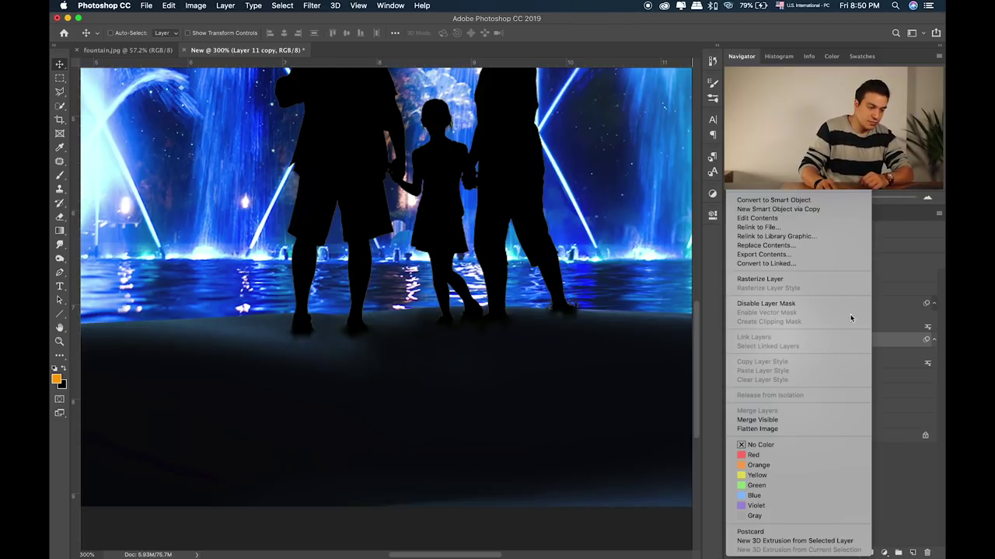
{"action": "left_click", "coordinate": [815, 201]}
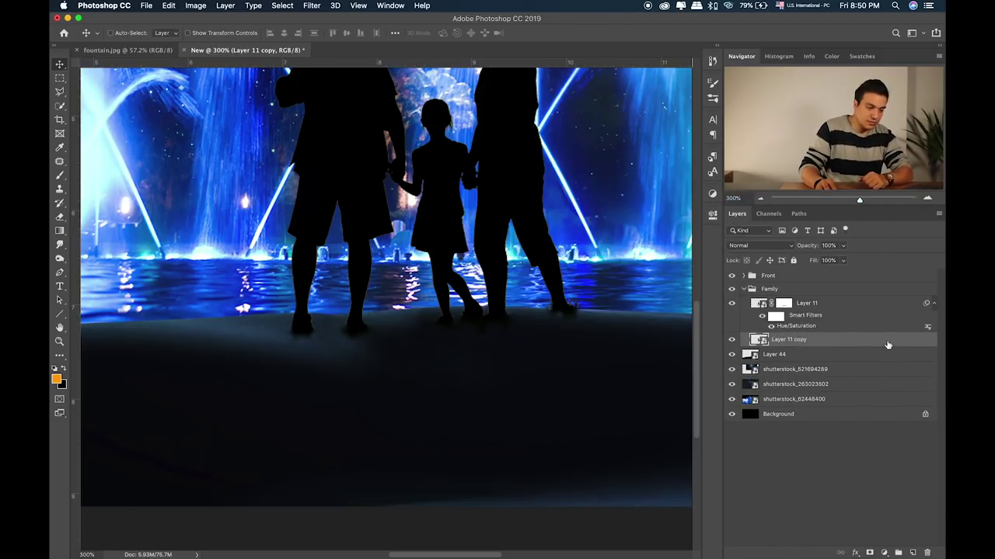
{"action": "double_click", "coordinate": [888, 345]}
{"action": "key", "text": "Return"}
Step: Commit two unchanged Free Transforms on the copy while zooming out to the whole image
{"action": "key", "text": "ctrl+t"}
{"action": "key", "text": "ctrl+1"}
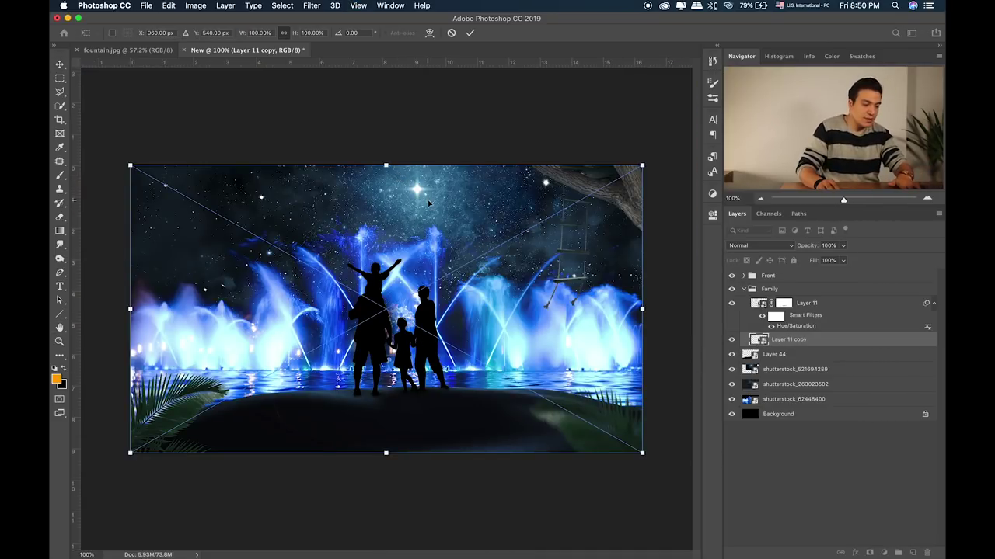
{"action": "key", "text": "Return"}
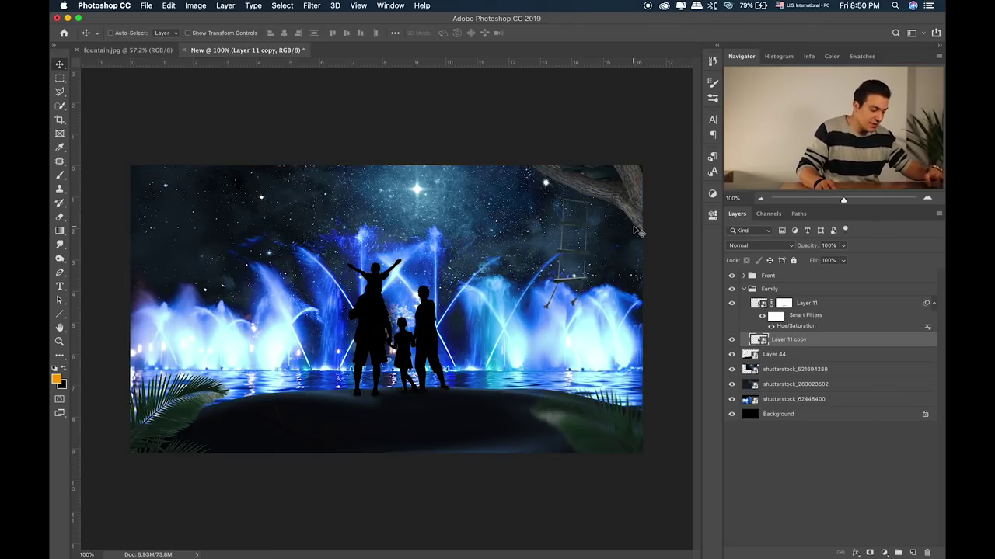
{"action": "key", "text": "ctrl+t"}
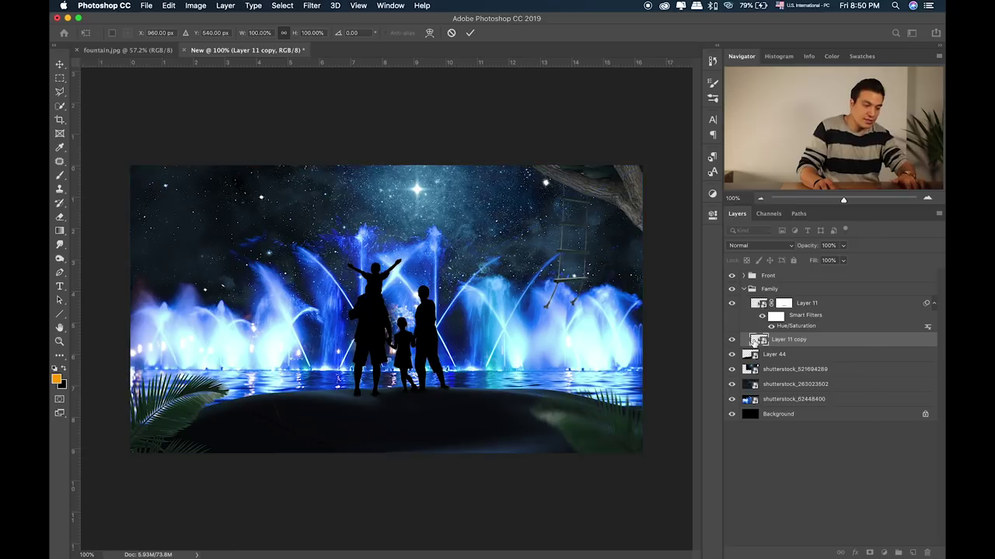
{"action": "key", "text": "Return"}
Step: Convert Layer 11 copy into a smart object
{"action": "right_click", "coordinate": [789, 340]}
{"action": "left_click", "coordinate": [842, 279]}
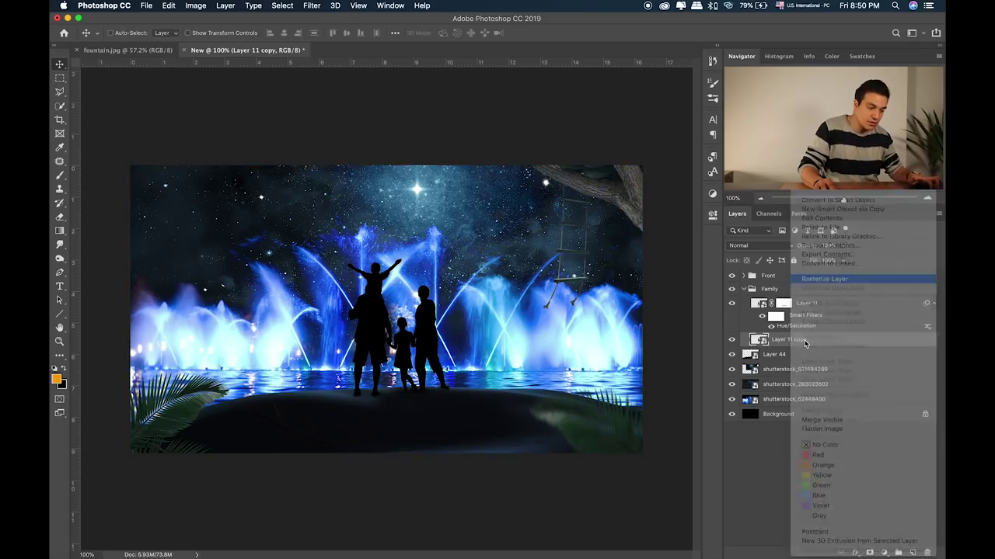
{"action": "right_click", "coordinate": [799, 343]}
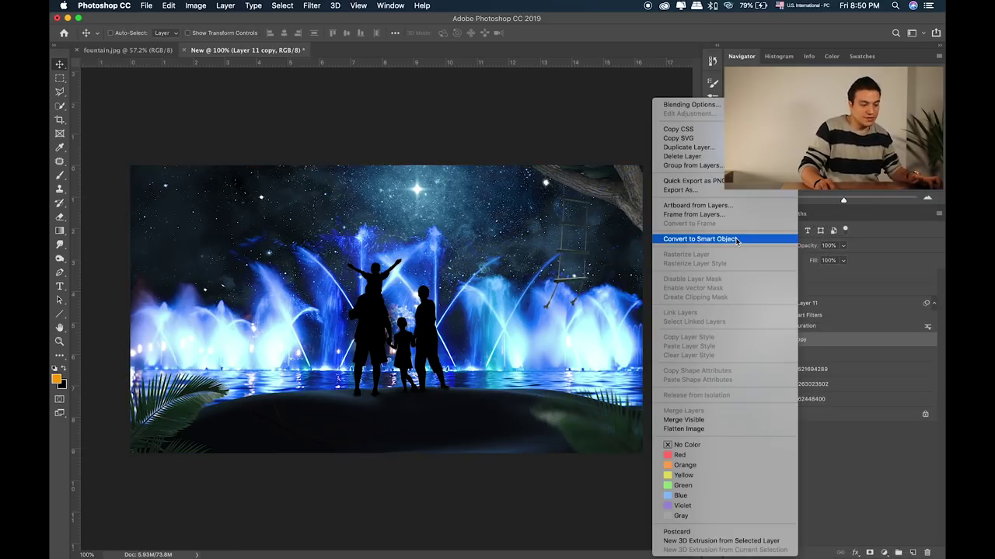
{"action": "left_click", "coordinate": [736, 240]}
{"action": "key", "text": "ctrl+t"}
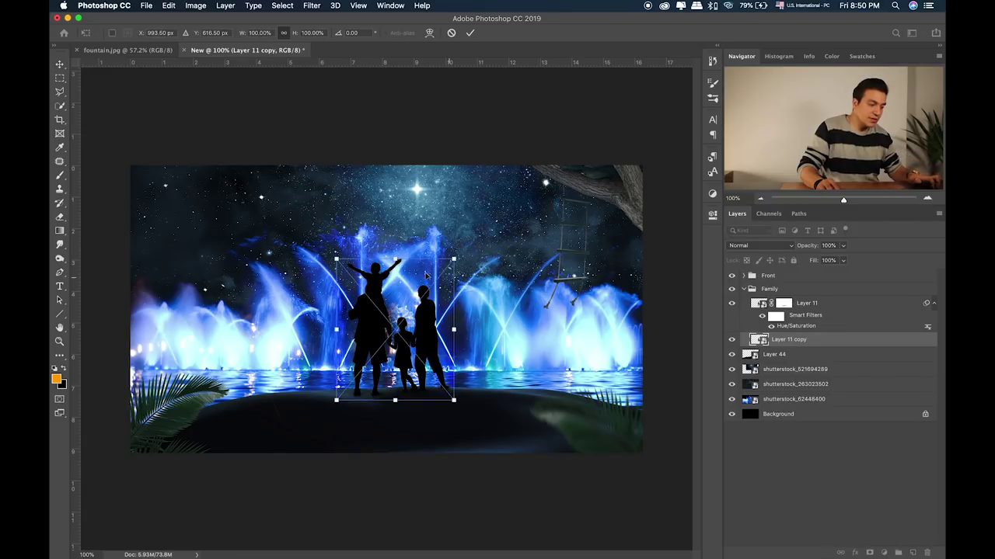
Step: Flip Layer 11 copy upside down under the feet and widen it into a perspective reflection
{"action": "left_click_drag", "start_coordinate": [395, 259], "coordinate": [395, 498]}
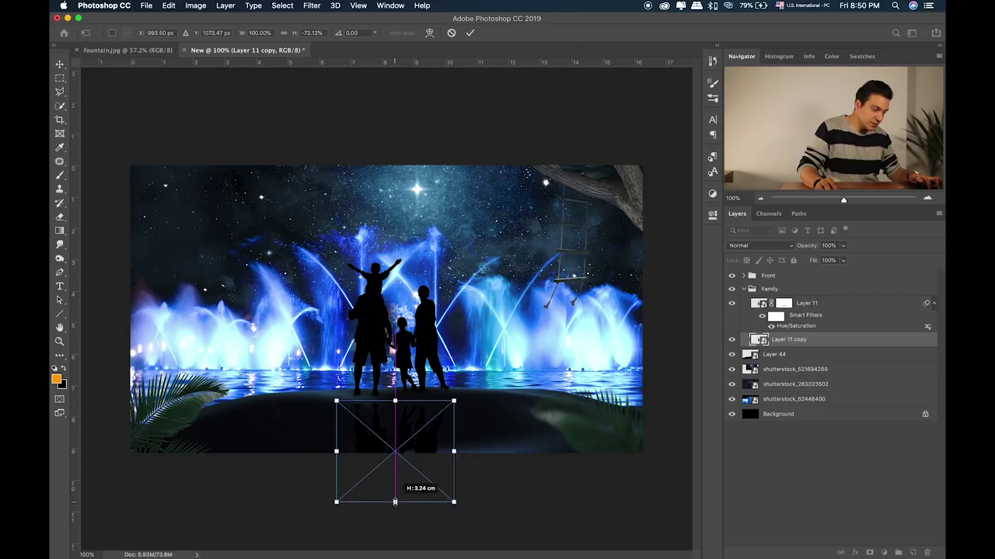
{"action": "left_click_drag", "start_coordinate": [400, 421], "coordinate": [399, 413]}
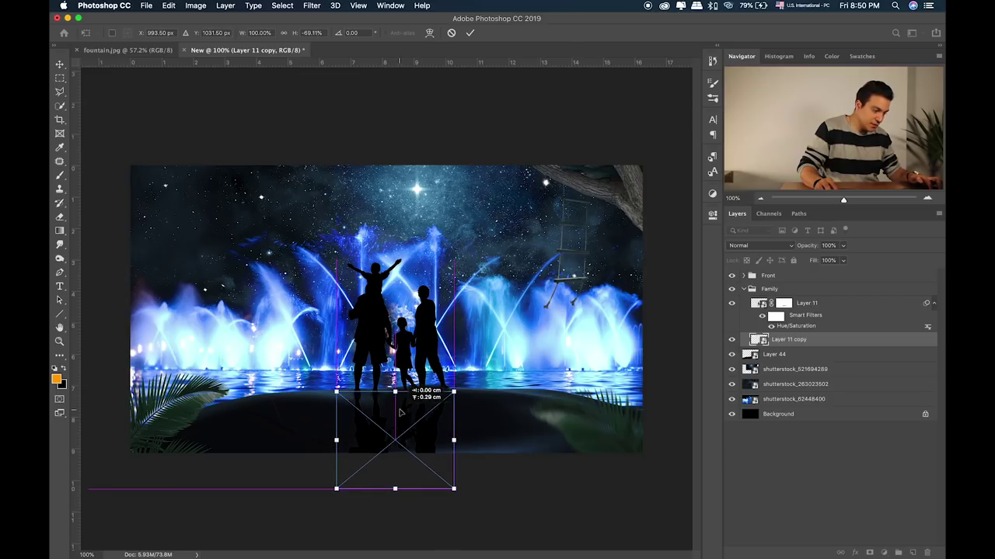
{"action": "left_click_drag", "start_coordinate": [395, 488], "coordinate": [481, 497]}
{"action": "left_click_drag", "start_coordinate": [333, 498], "coordinate": [304, 497]}
{"action": "left_click_drag", "start_coordinate": [393, 495], "coordinate": [393, 455]}
{"action": "left_click_drag", "start_coordinate": [471, 460], "coordinate": [488, 459]}
{"action": "left_click_drag", "start_coordinate": [318, 459], "coordinate": [309, 457]}
{"action": "key", "text": "Return"}
Step: Zoom in closely on the reflection beneath the family
{"action": "key", "text": "super+equal"}
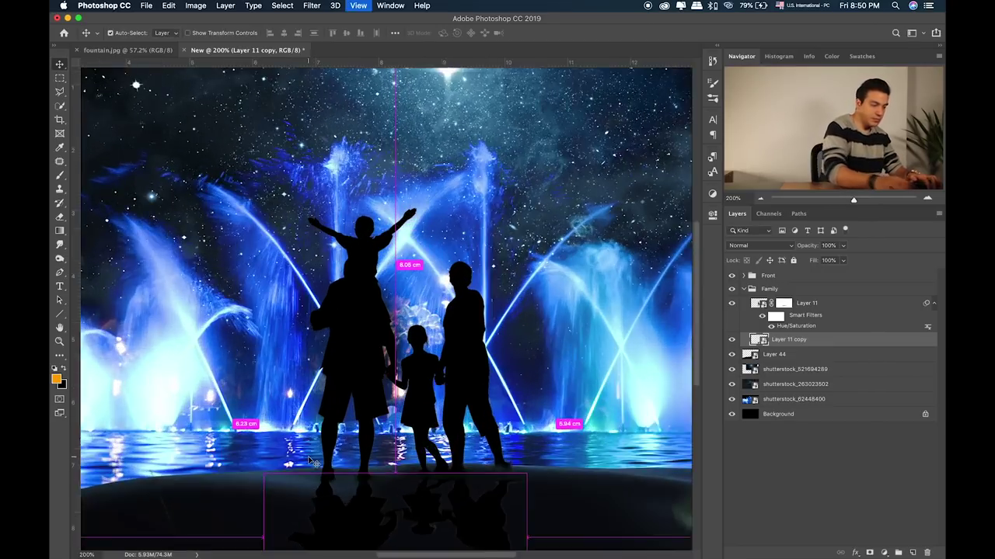
{"action": "key", "text": "super+equal"}
{"action": "scroll", "coordinate": [303, 256], "scroll_direction": "down", "scroll_amount": 10}
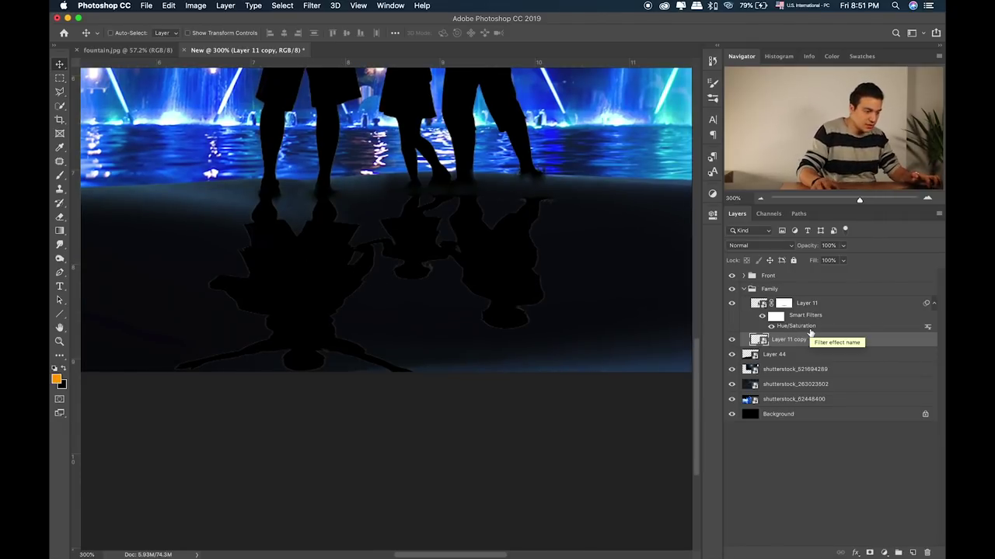
{"action": "right_click", "coordinate": [844, 342]}
{"action": "left_click", "coordinate": [869, 344]}
Step: Try an Overlay-mode Colour Overlay and cancel it, then cycle the layer blend mode toward Overlay
{"action": "double_click", "coordinate": [877, 343]}
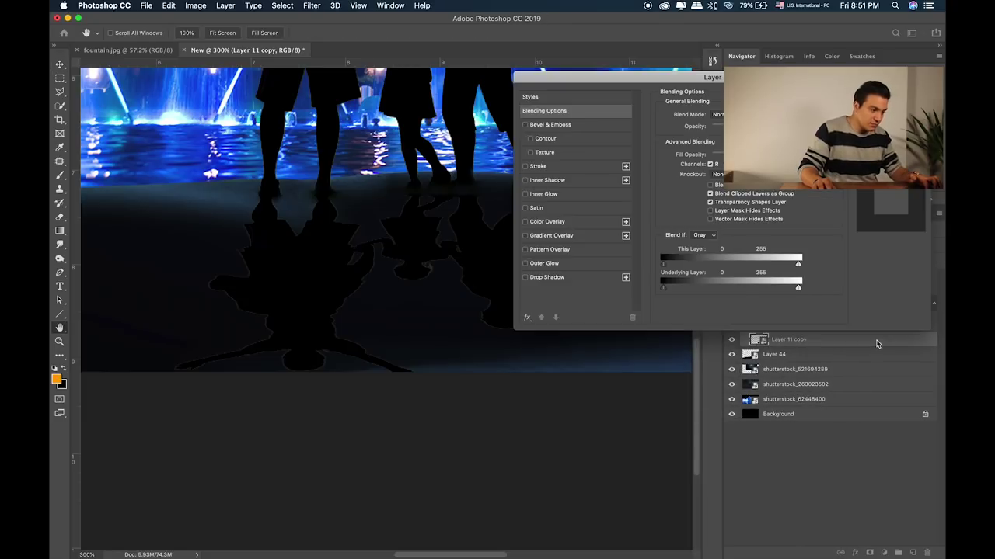
{"action": "left_click", "coordinate": [525, 223]}
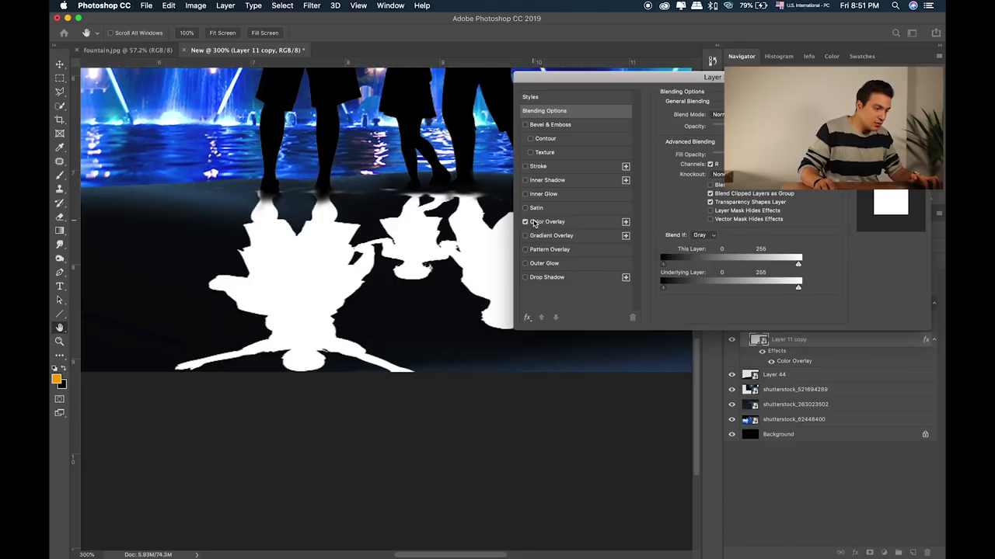
{"action": "left_click", "coordinate": [592, 226]}
{"action": "left_click", "coordinate": [706, 116]}
{"action": "left_click", "coordinate": [728, 231]}
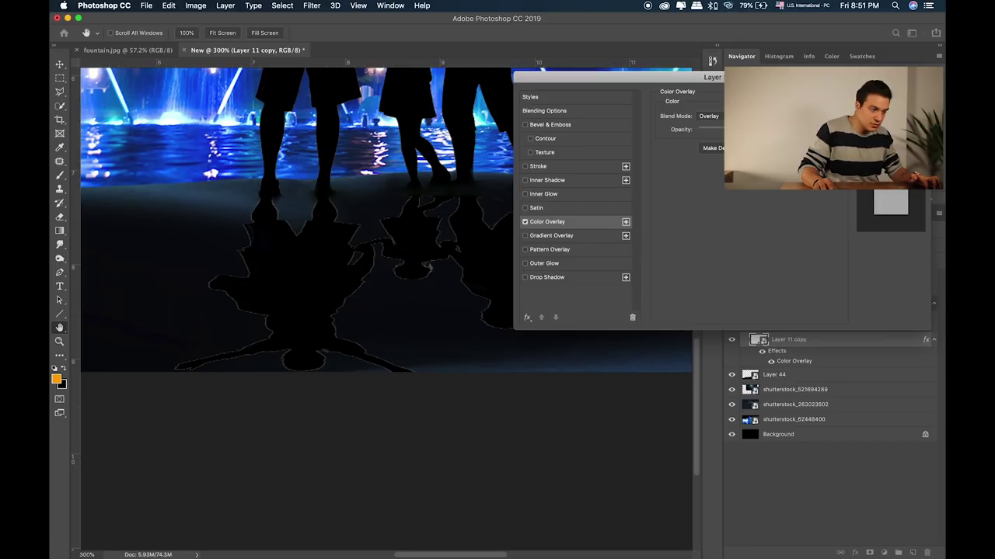
{"action": "key", "text": "Escape"}
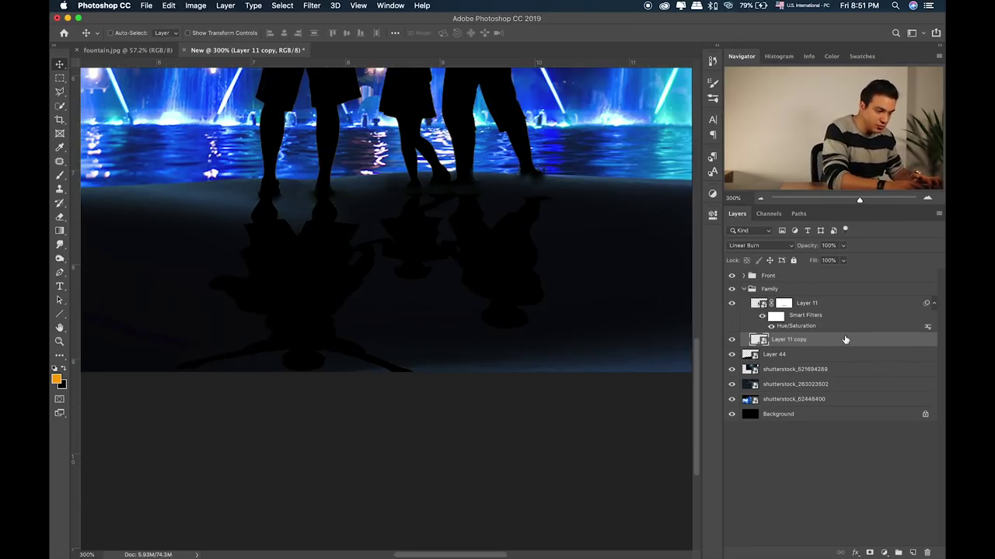
{"action": "key", "text": "shift+plus"}
{"action": "key", "text": "shift+plus"}
{"action": "key", "text": "shift+plus"}
{"action": "key", "text": "shift+plus"}
{"action": "key", "text": "shift+plus"}
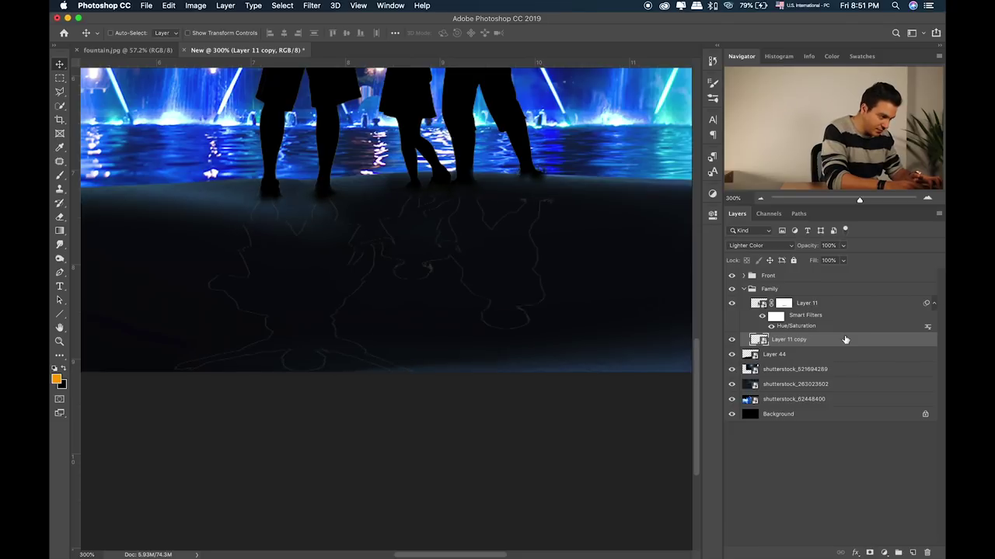
{"action": "key", "text": "shift+plus"}
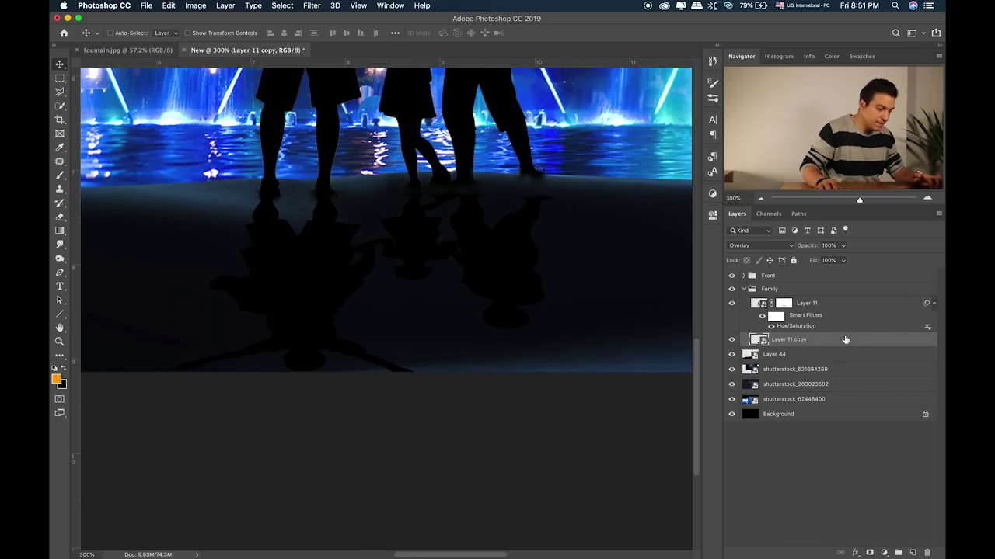
Step: Puppet Warp the reflection, pinning the right figure's shadow so it connects to the feet
{"action": "key", "text": "ctrl+t"}
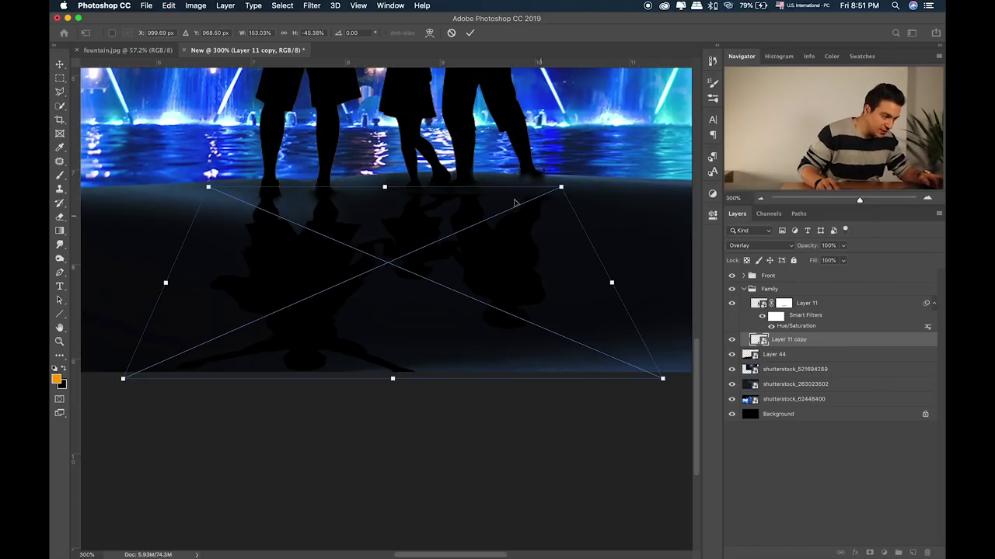
{"action": "left_click", "coordinate": [168, 6]}
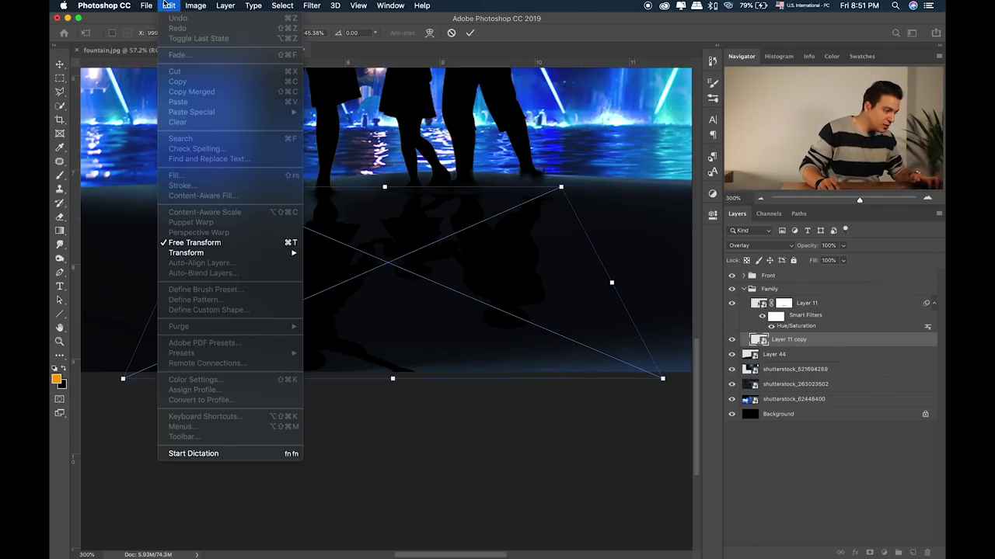
{"action": "left_click", "coordinate": [330, 144]}
{"action": "key", "text": "Return"}
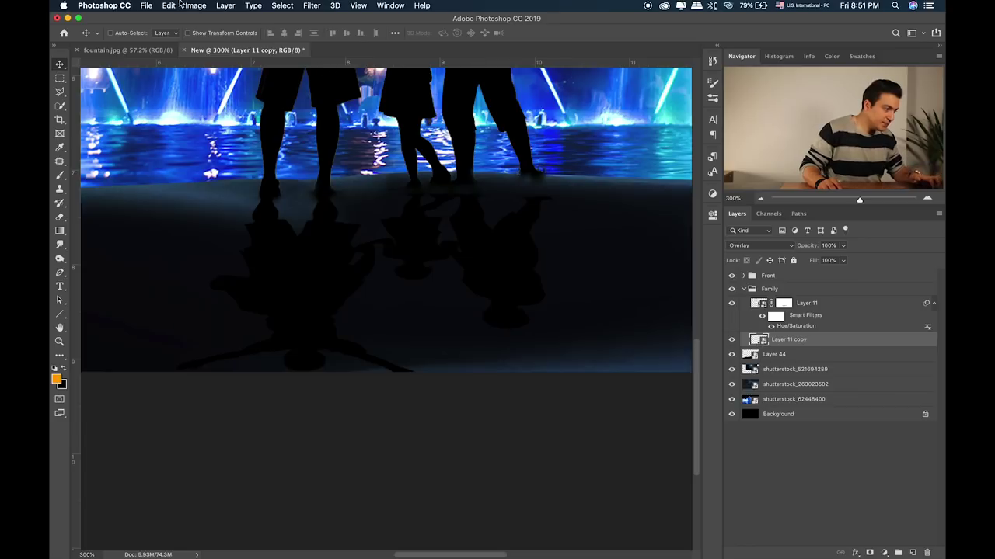
{"action": "left_click", "coordinate": [168, 6]}
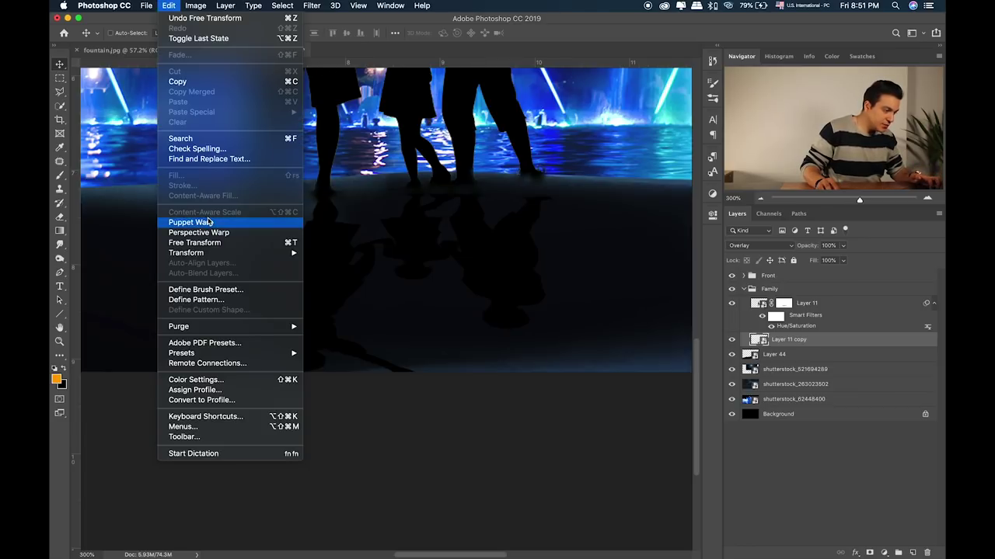
{"action": "left_click", "coordinate": [208, 222]}
{"action": "left_click_drag", "start_coordinate": [539, 196], "coordinate": [536, 179]}
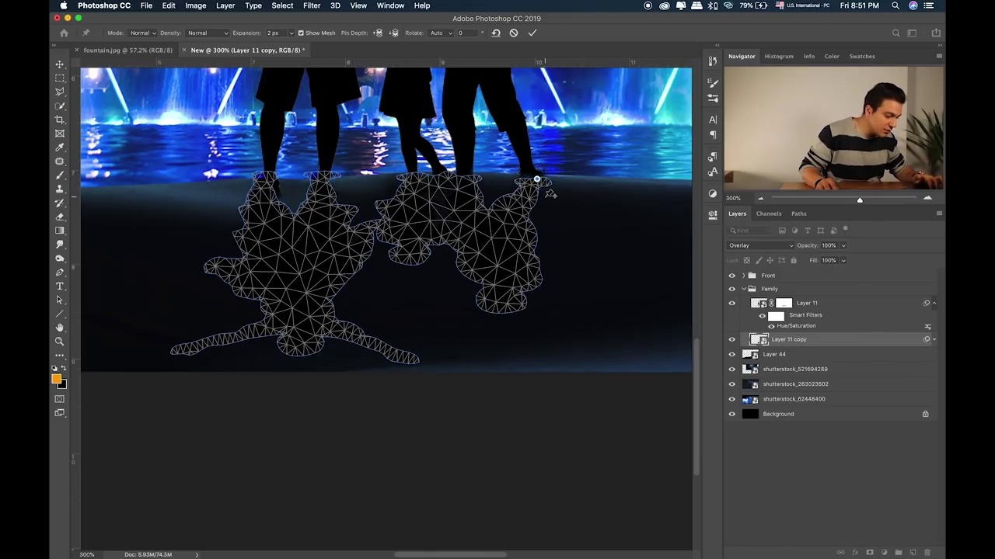
{"action": "key", "text": "ctrl+z"}
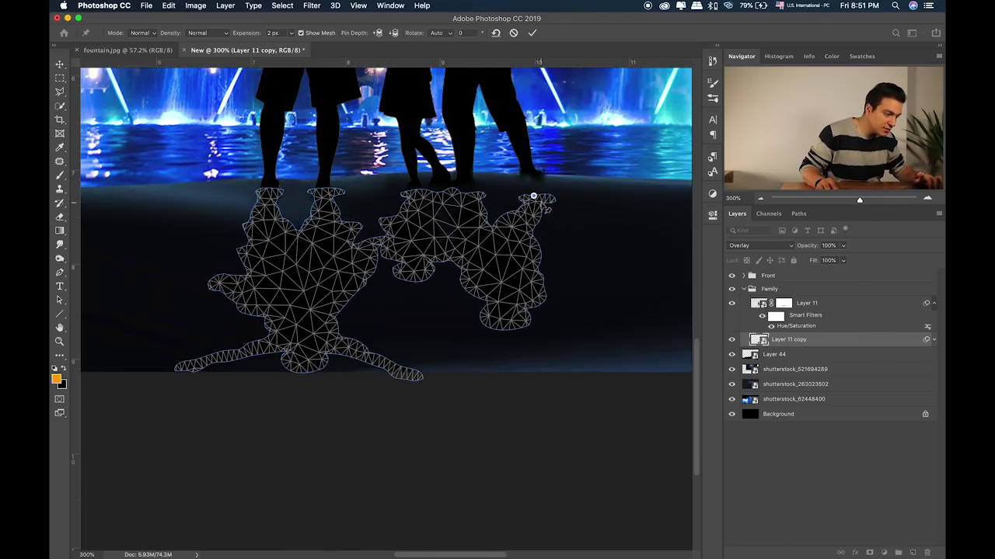
{"action": "left_click", "coordinate": [516, 234]}
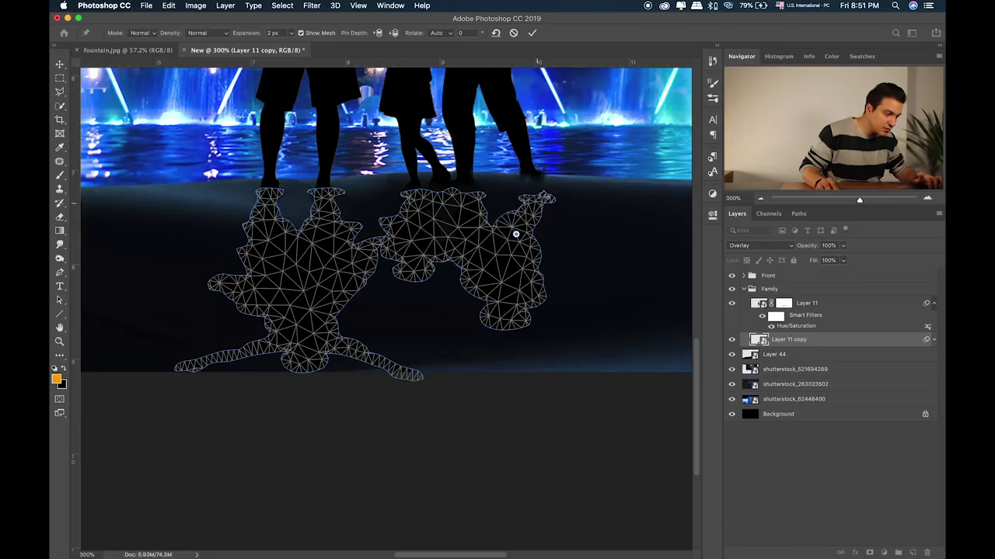
{"action": "left_click_drag", "start_coordinate": [541, 194], "coordinate": [522, 240]}
{"action": "left_click_drag", "start_coordinate": [539, 199], "coordinate": [506, 199]}
{"action": "key", "text": "super+z"}
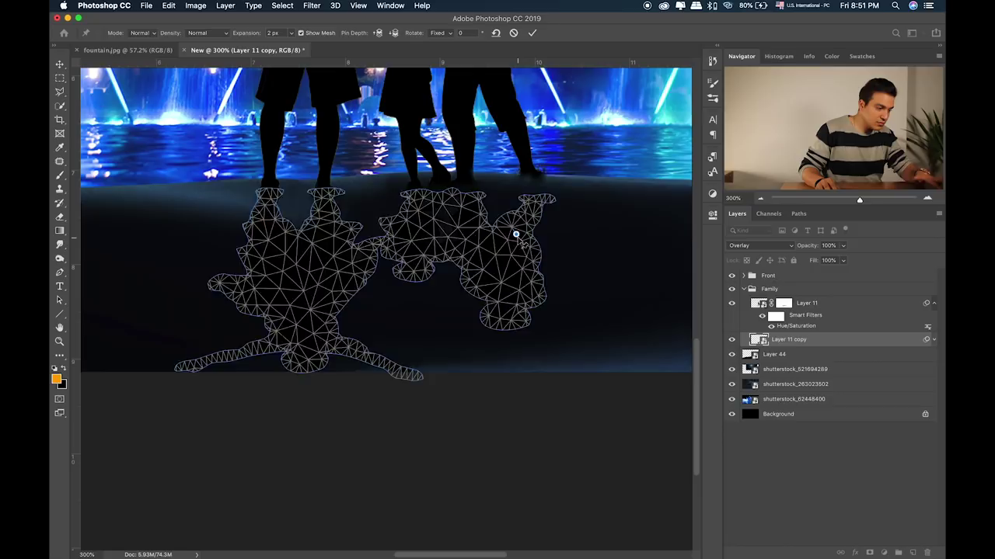
{"action": "key", "text": "Return"}
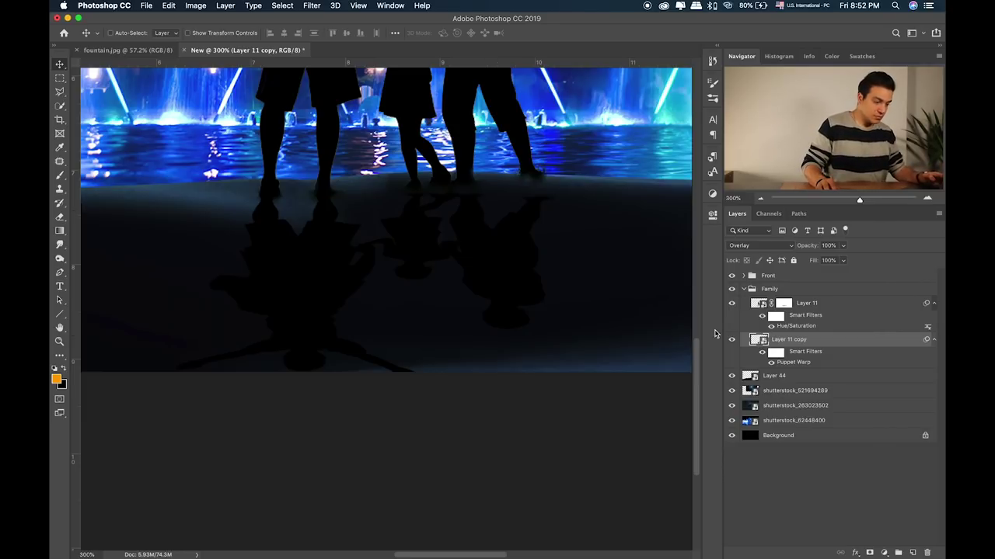
Step: Pull the shadow's top corner inward for perspective and shift it slightly right
{"action": "key", "text": "super+t"}
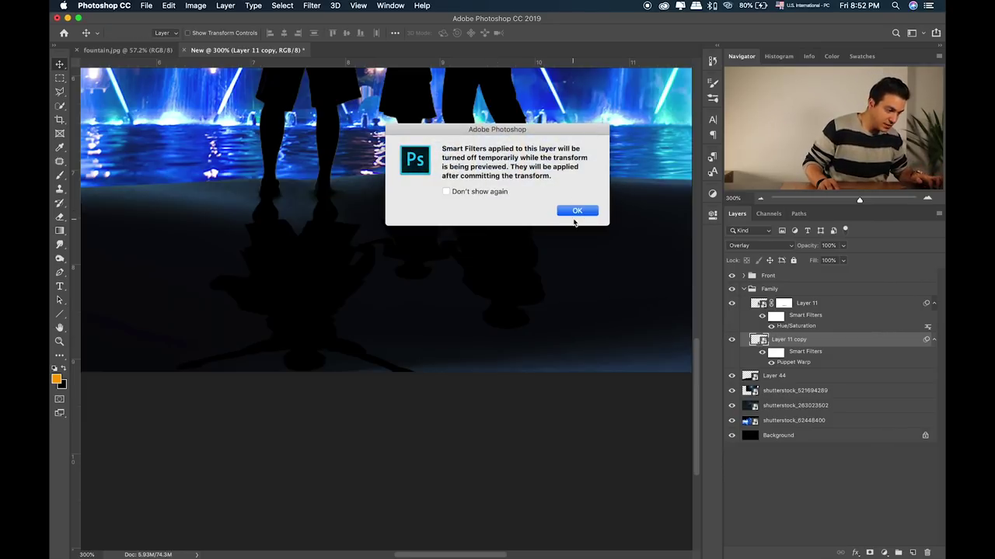
{"action": "left_click", "coordinate": [577, 212]}
{"action": "left_click_drag", "start_coordinate": [561, 188], "coordinate": [550, 167]}
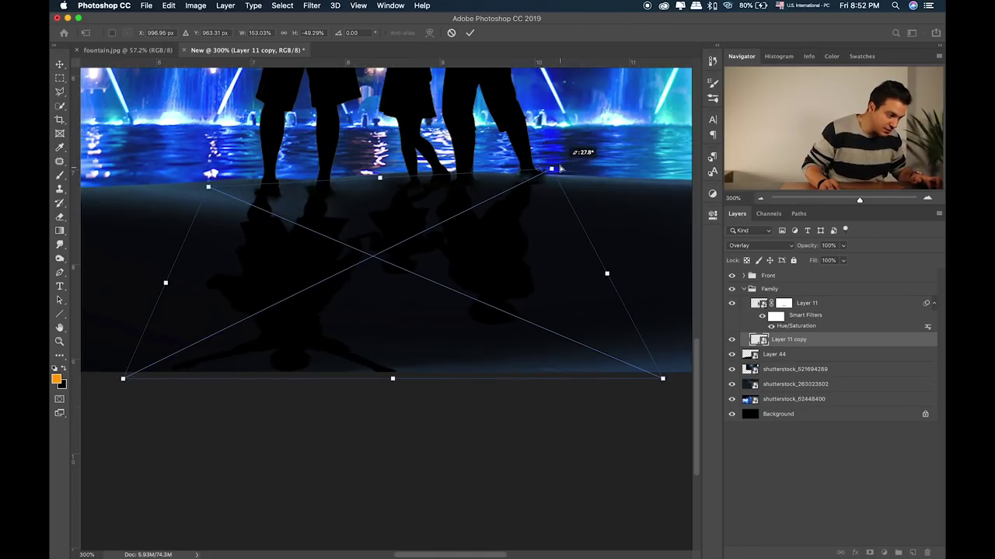
{"action": "left_click_drag", "start_coordinate": [544, 212], "coordinate": [553, 212]}
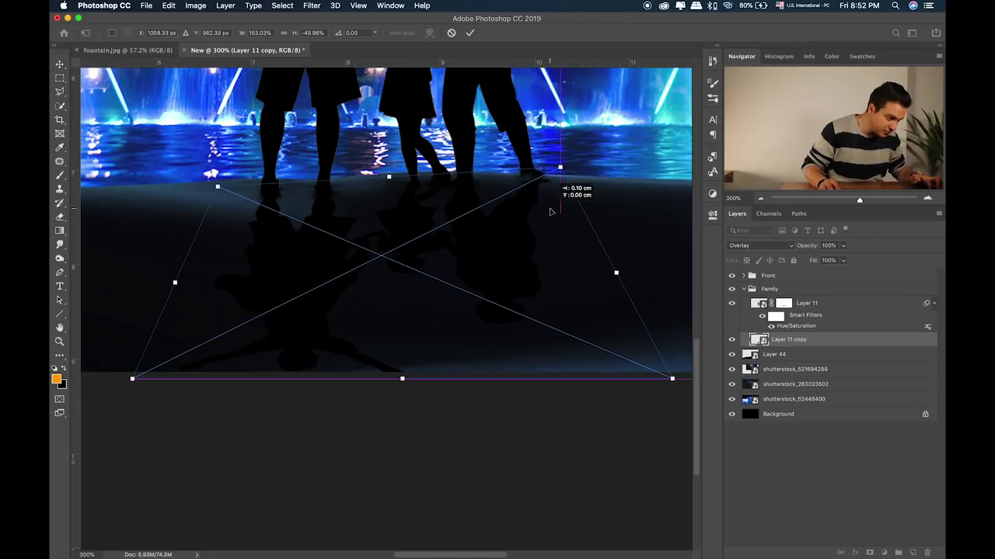
{"action": "key", "text": "Return"}
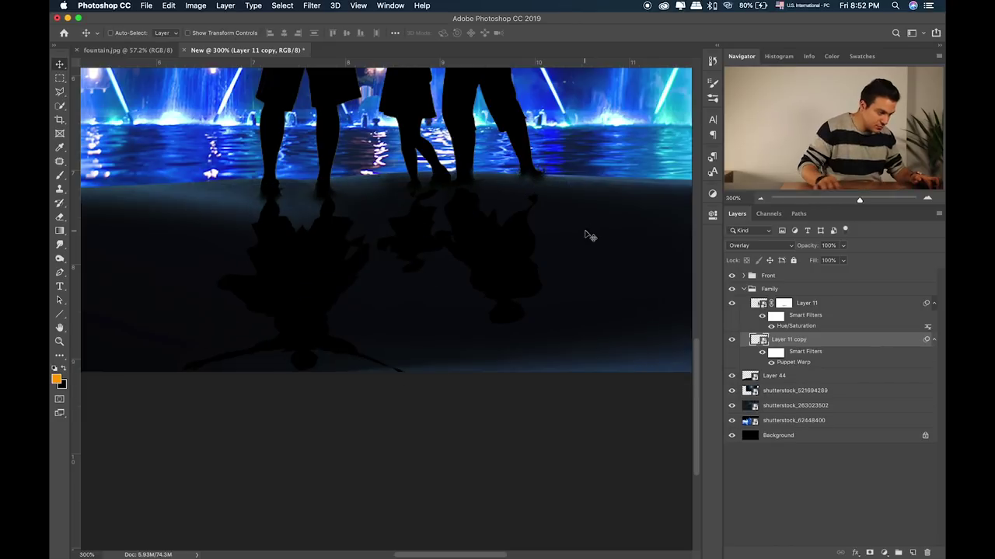
Step: Redo the shadow's perspective by pinching its top inward, then nudge it right under the feet
{"action": "key", "text": "ctrl+z"}
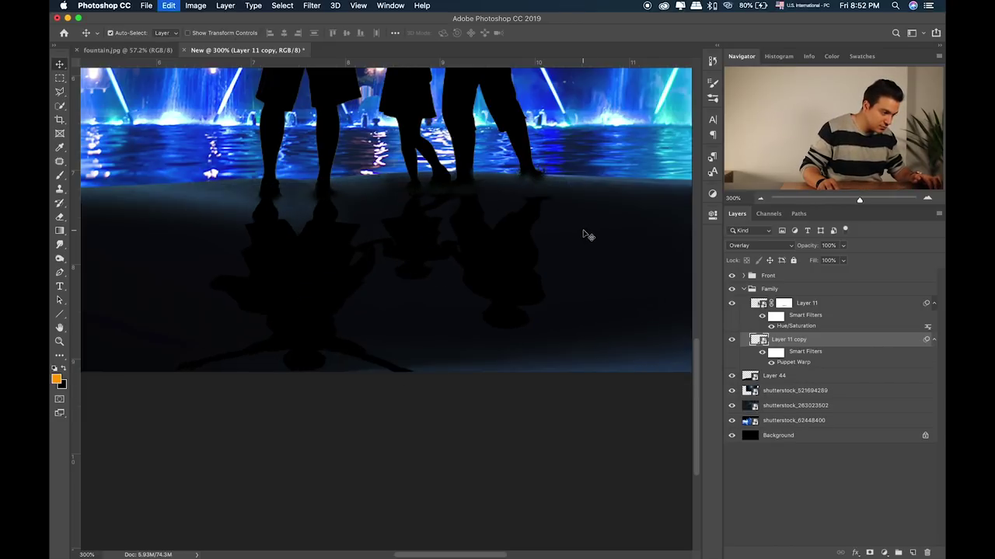
{"action": "key", "text": "ctrl+t"}
{"action": "mouse_move", "coordinate": [662, 188]}
{"action": "left_mouse_down"}
{"action": "mouse_move", "coordinate": [561, 187]}
{"action": "mouse_move", "coordinate": [563, 178]}
{"action": "left_mouse_up"}
{"action": "key", "text": "Return"}
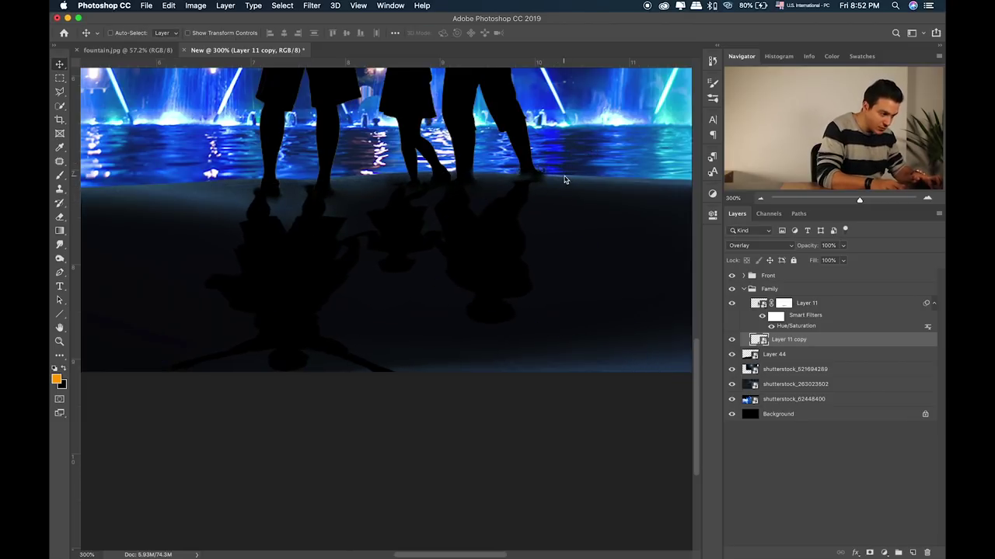
{"action": "key", "text": "Right"}
{"action": "key", "text": "Right"}
{"action": "key", "text": "Right"}
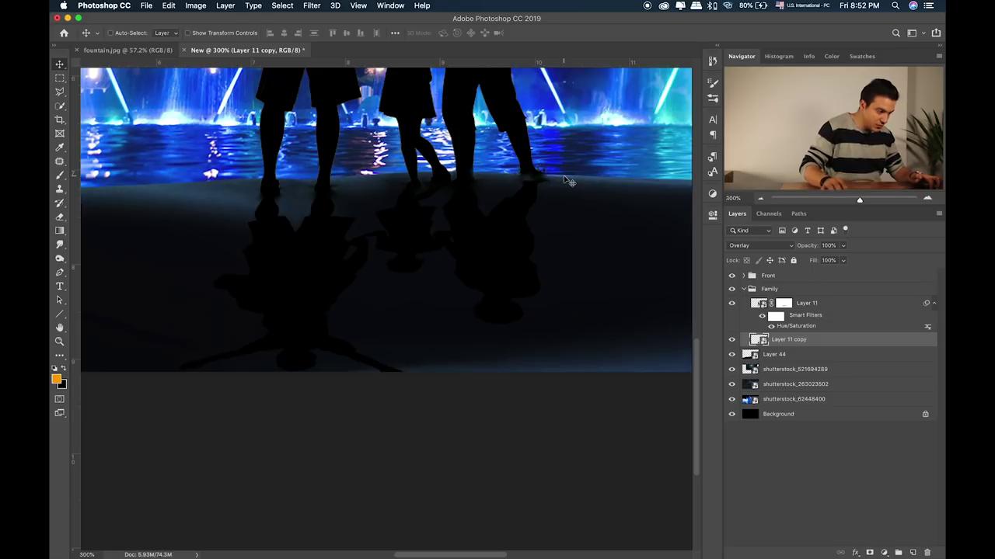
Step: Enable Auto-Select and pan around to check the shadows across the shore
{"action": "key", "text": "super"}
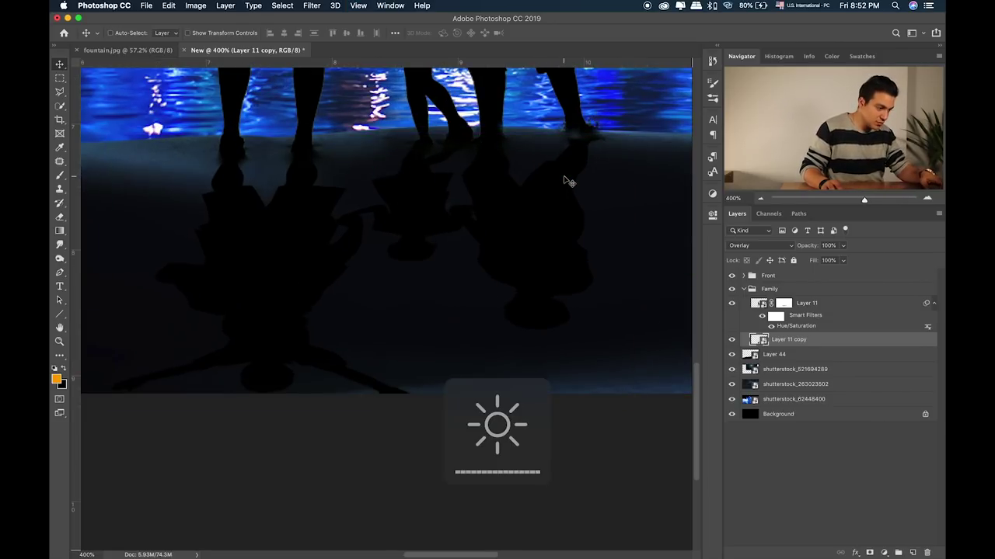
{"action": "left_click_drag", "start_coordinate": [573, 160], "coordinate": [518, 204]}
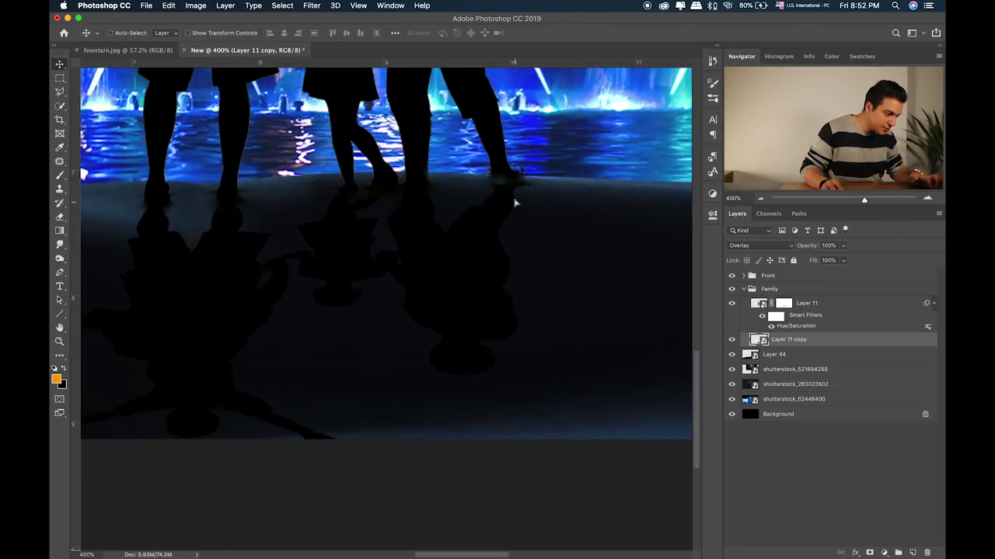
{"action": "mouse_move", "coordinate": [349, 215]}
{"action": "left_mouse_down"}
{"action": "mouse_move", "coordinate": [435, 154]}
{"action": "mouse_move", "coordinate": [431, 100]}
{"action": "left_mouse_up"}
{"action": "left_click_drag", "start_coordinate": [479, 217], "coordinate": [486, 199]}
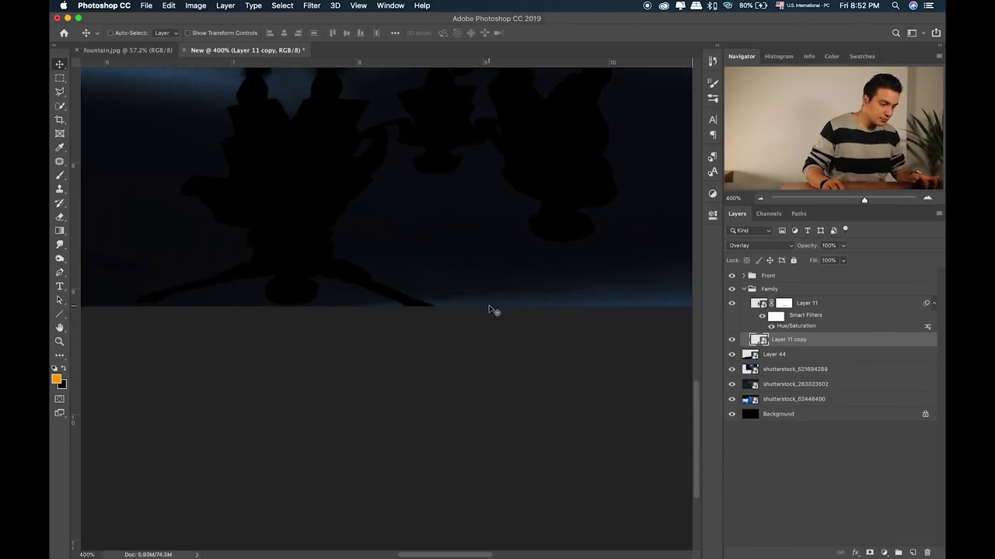
Step: Mask Layer 11 copy, painting black at 50% opacity with a large brush to fade the shadow's far end
{"action": "left_click", "coordinate": [870, 552]}
{"action": "key", "text": "b"}
{"action": "key", "text": "d"}
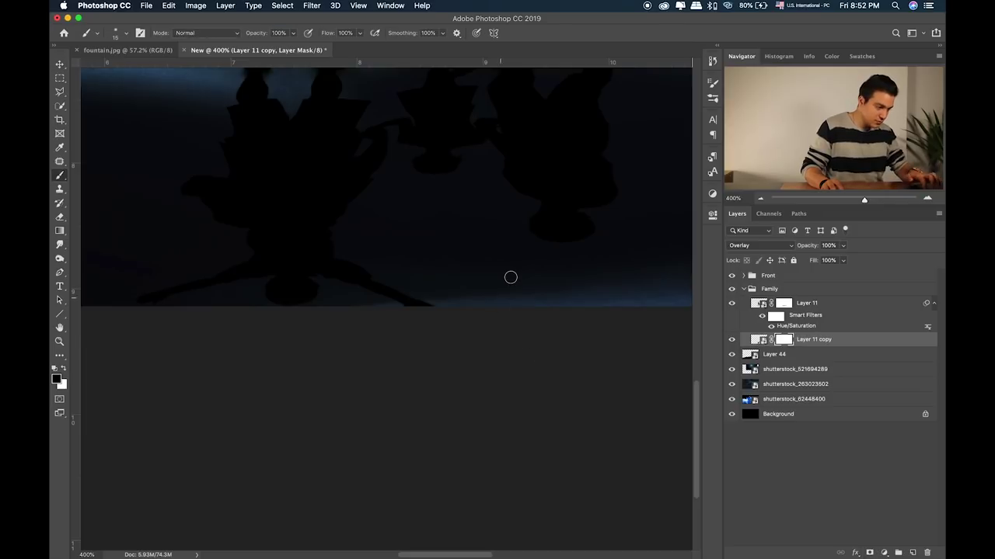
{"action": "key", "text": "bracketright"}
{"action": "key", "text": "bracketright"}
{"action": "key", "text": "bracketright"}
{"action": "key", "text": "bracketright"}
{"action": "key", "text": "bracketright"}
{"action": "key", "text": "bracketright"}
{"action": "key", "text": "5"}
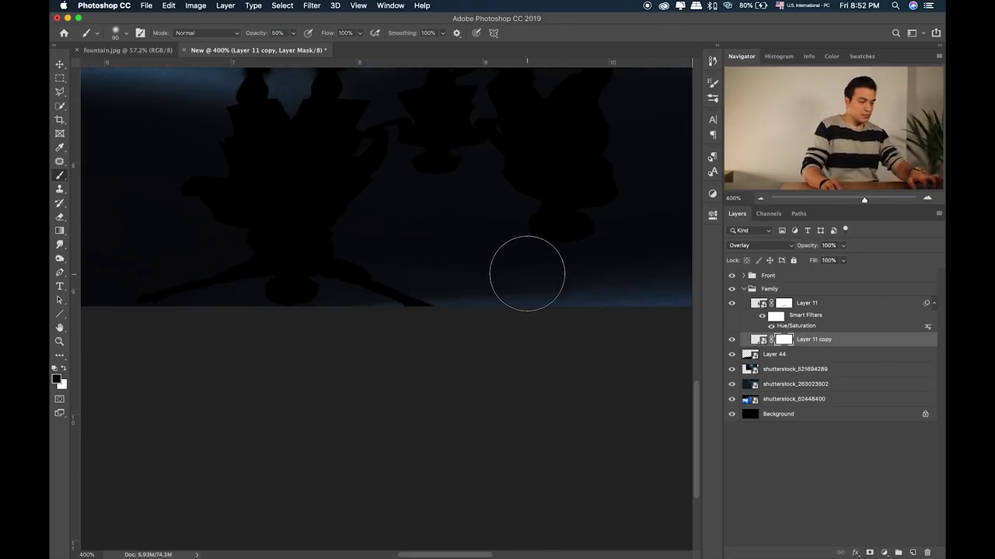
{"action": "key", "text": "ctrl+minus"}
{"action": "key", "text": "bracketright"}
{"action": "key", "text": "bracketright"}
{"action": "key", "text": "bracketright"}
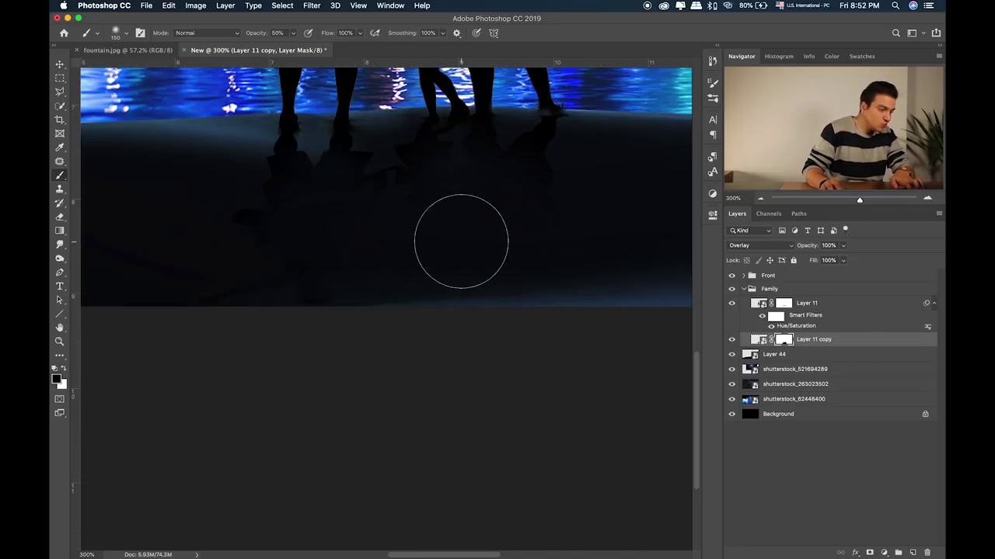
{"action": "scroll", "coordinate": [461, 256], "scroll_direction": "up", "scroll_amount": 5}
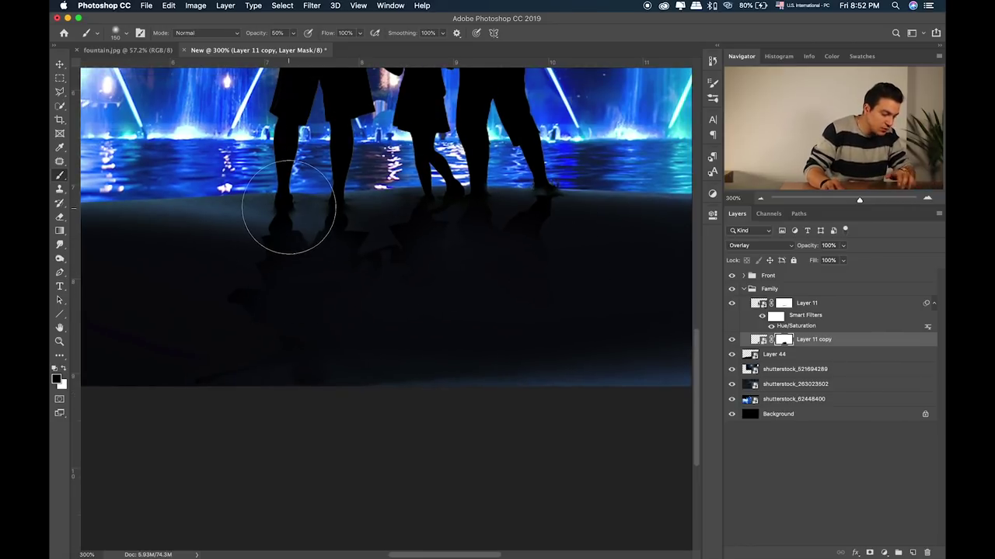
{"action": "key", "text": "bracketleft"}
{"action": "key", "text": "bracketleft"}
{"action": "key", "text": "bracketleft"}
{"action": "key", "text": "bracketleft"}
{"action": "key", "text": "0"}
{"action": "key", "text": "bracketleft"}
{"action": "key", "text": "bracketleft"}
{"action": "key", "text": "bracketleft"}
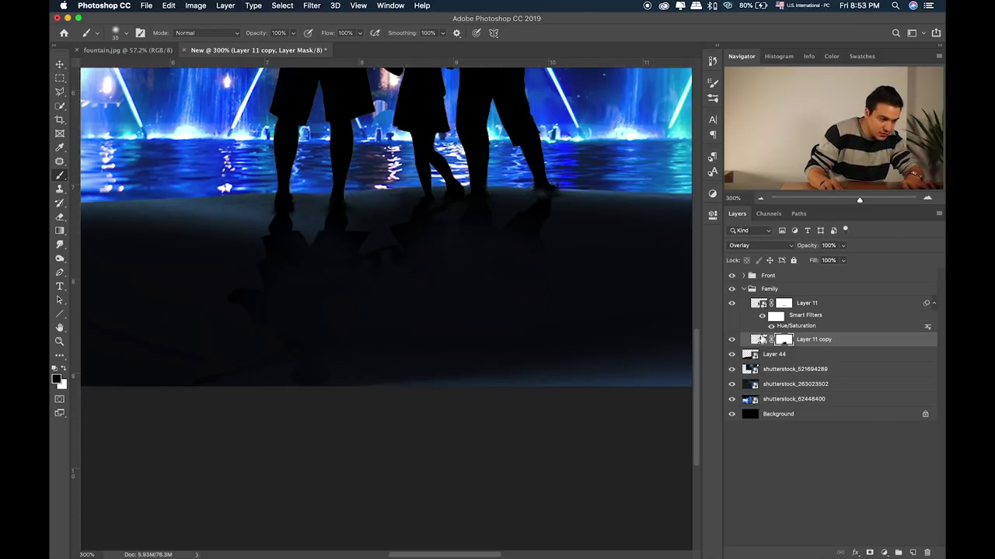
Step: Touch up Layer 11's mask near the family's feet with a 25 px brush
{"action": "left_click", "coordinate": [758, 339]}
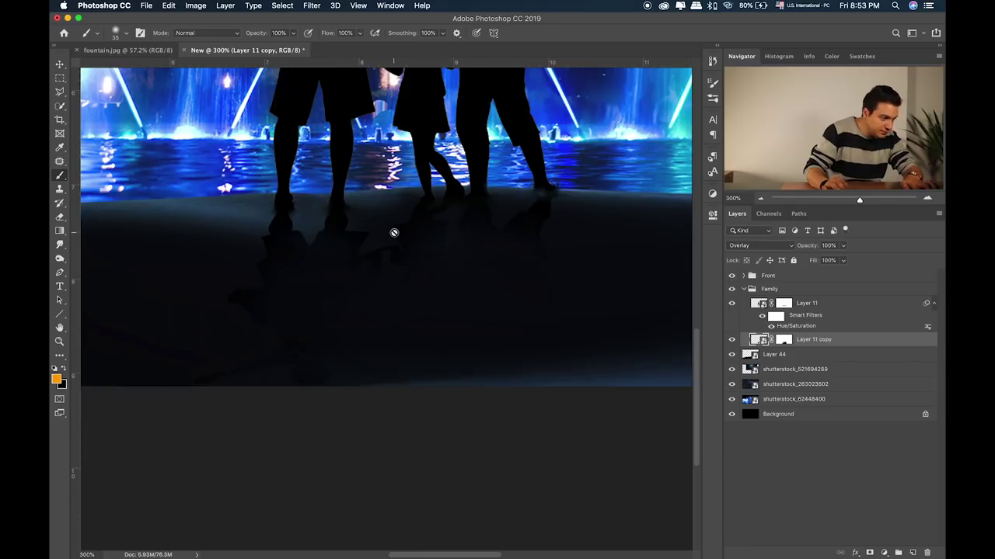
{"action": "left_click", "coordinate": [731, 303]}
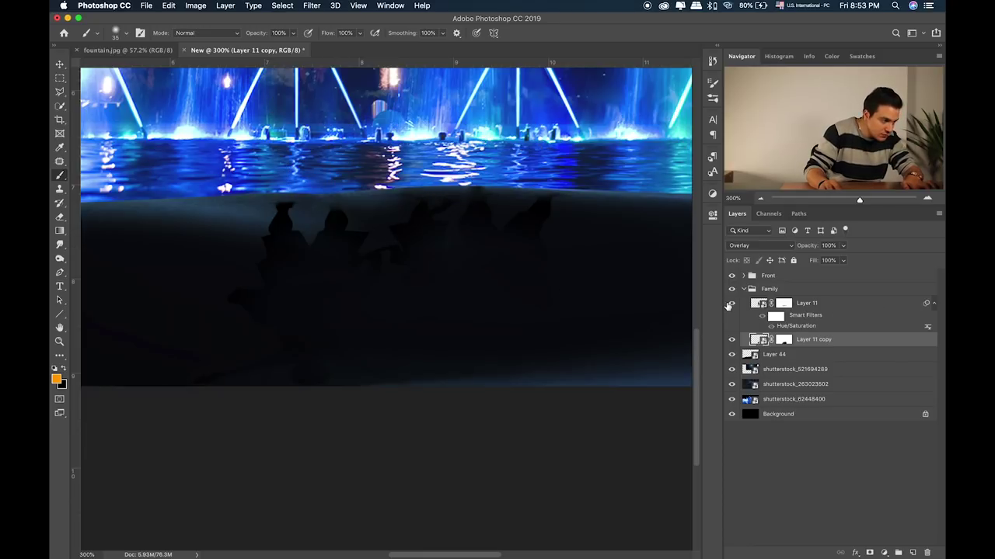
{"action": "left_click", "coordinate": [781, 303]}
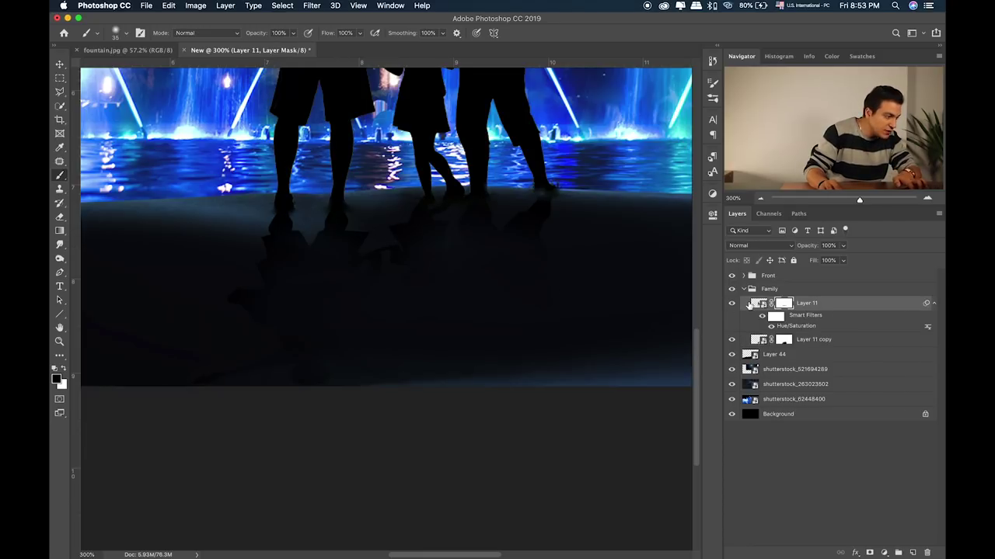
{"action": "scroll", "coordinate": [340, 172], "scroll_direction": "right", "scroll_amount": 2}
{"action": "key", "text": "bracketleft"}
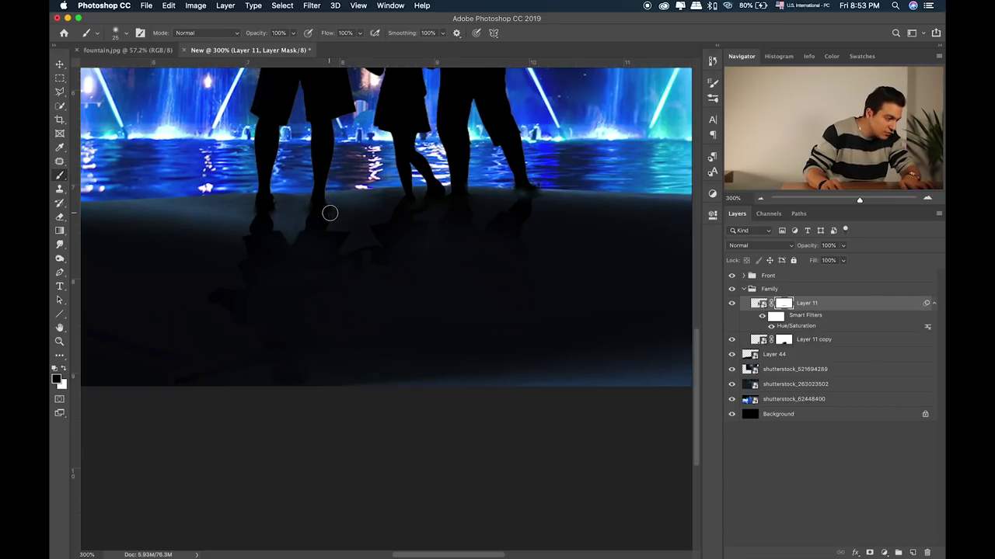
{"action": "scroll", "coordinate": [303, 213], "scroll_direction": "right", "scroll_amount": 2}
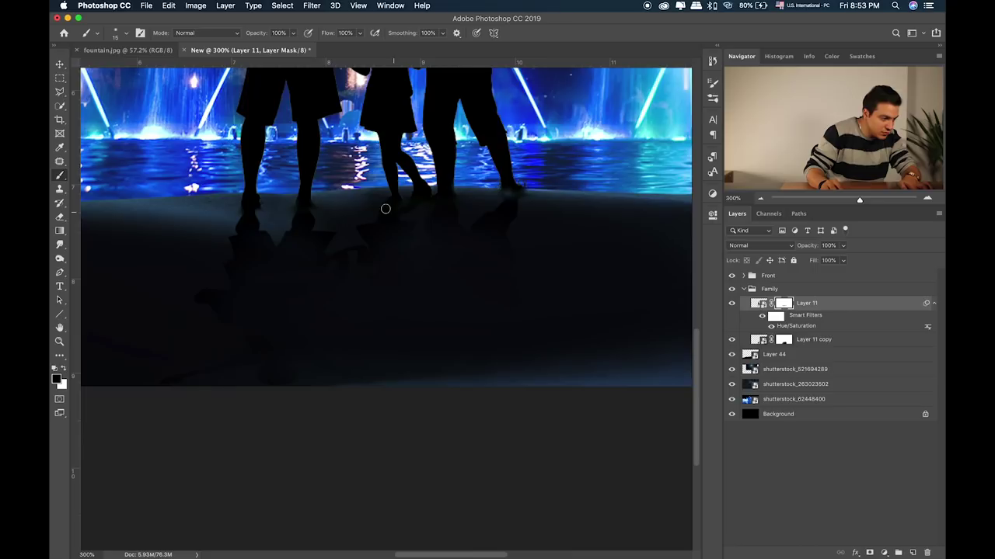
Step: On new Layer 45, paint a dark dot and squash it into a contact shadow under the right foot
{"action": "left_click", "coordinate": [816, 342]}
{"action": "left_click", "coordinate": [914, 551]}
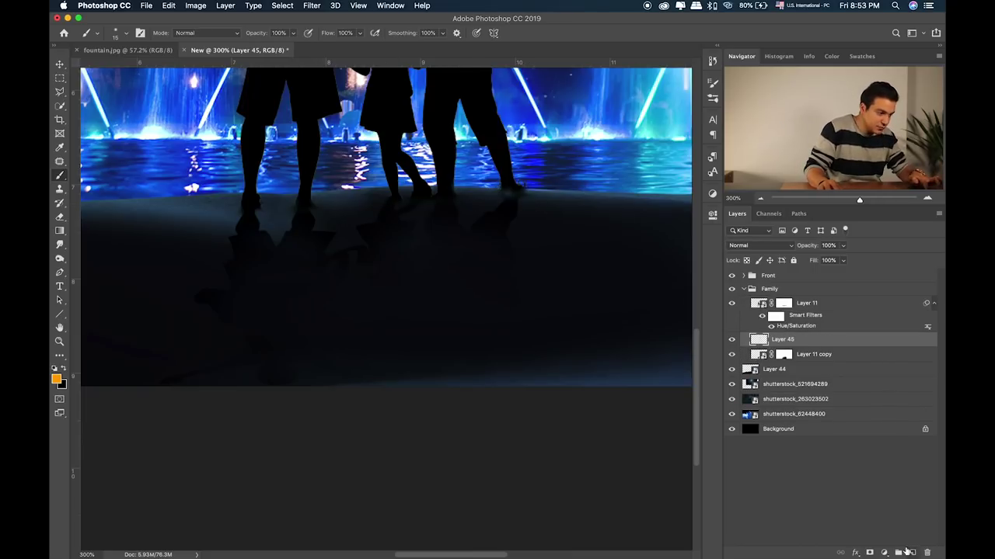
{"action": "left_click", "coordinate": [477, 207]}
{"action": "key", "text": "ctrl+t"}
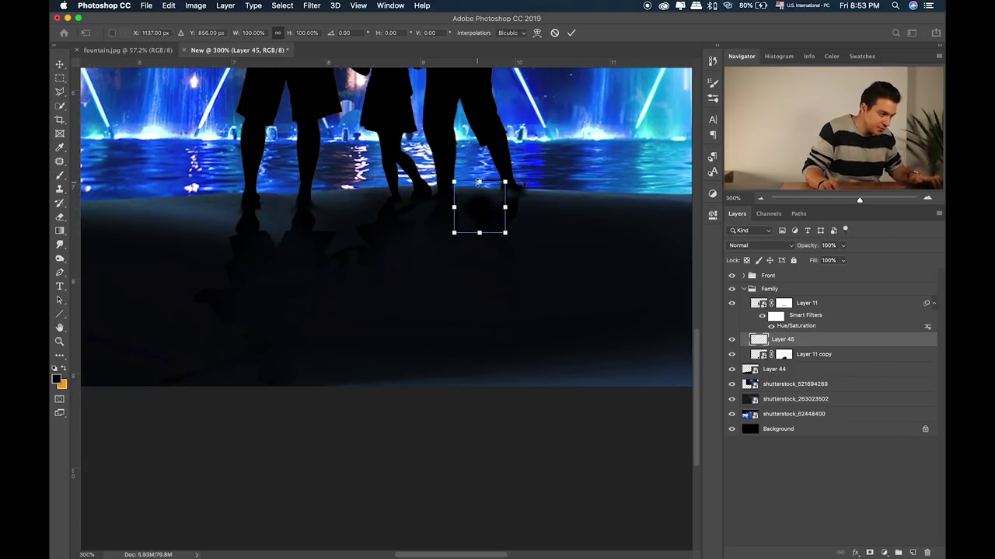
{"action": "mouse_move", "coordinate": [479, 182]}
{"action": "left_mouse_down"}
{"action": "mouse_move", "coordinate": [479, 211]}
{"action": "mouse_move", "coordinate": [519, 195]}
{"action": "left_mouse_up"}
{"action": "key", "text": "Return"}
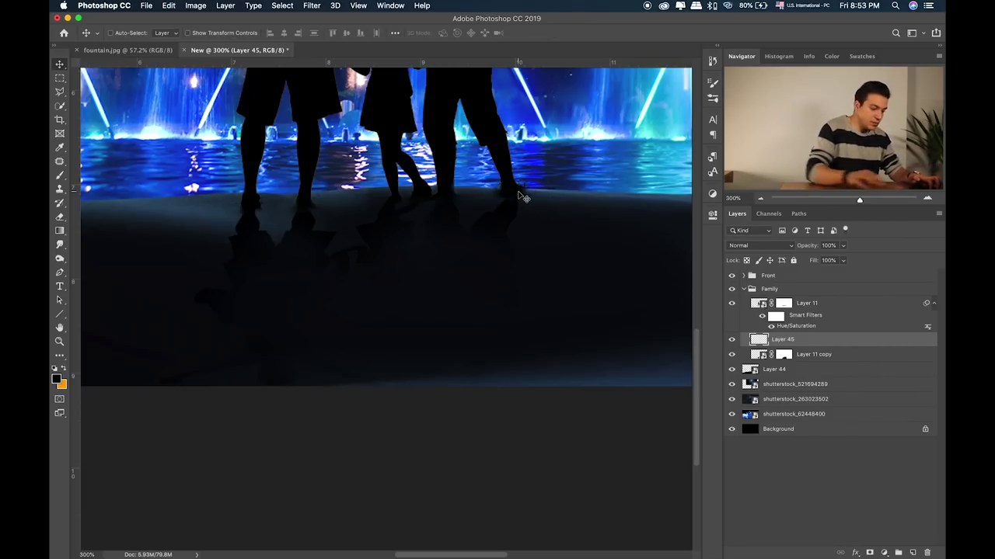
{"action": "key", "text": "super+0"}
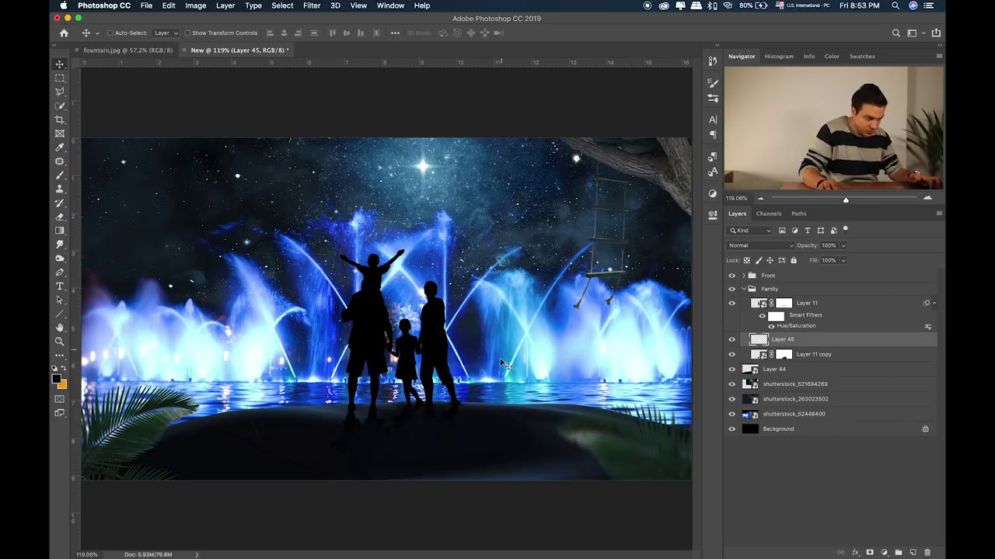
Step: Rasterize Layer 11 copy into plain pixels
{"action": "key", "text": "super+plus"}
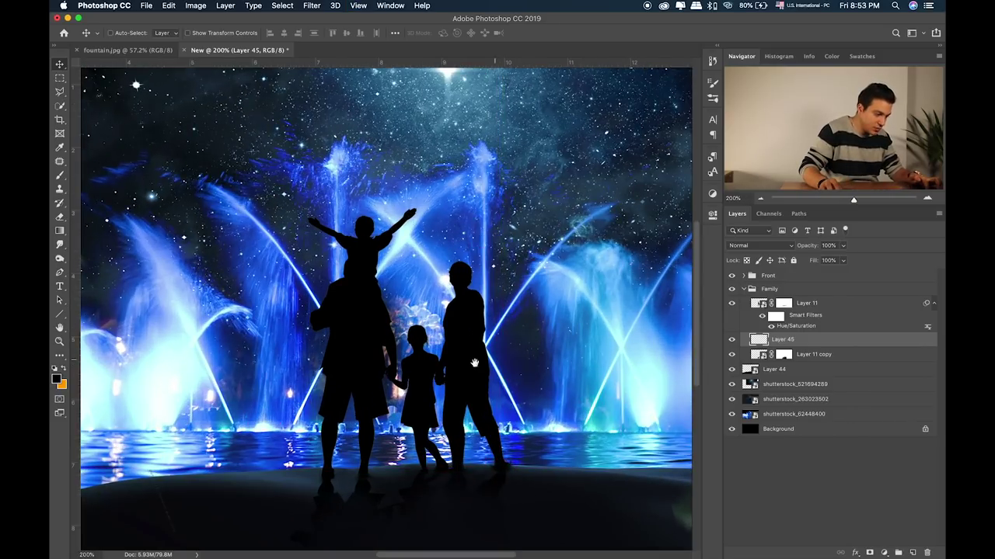
{"action": "scroll", "coordinate": [474, 363], "scroll_direction": "down", "scroll_amount": 10}
{"action": "left_click", "coordinate": [811, 355]}
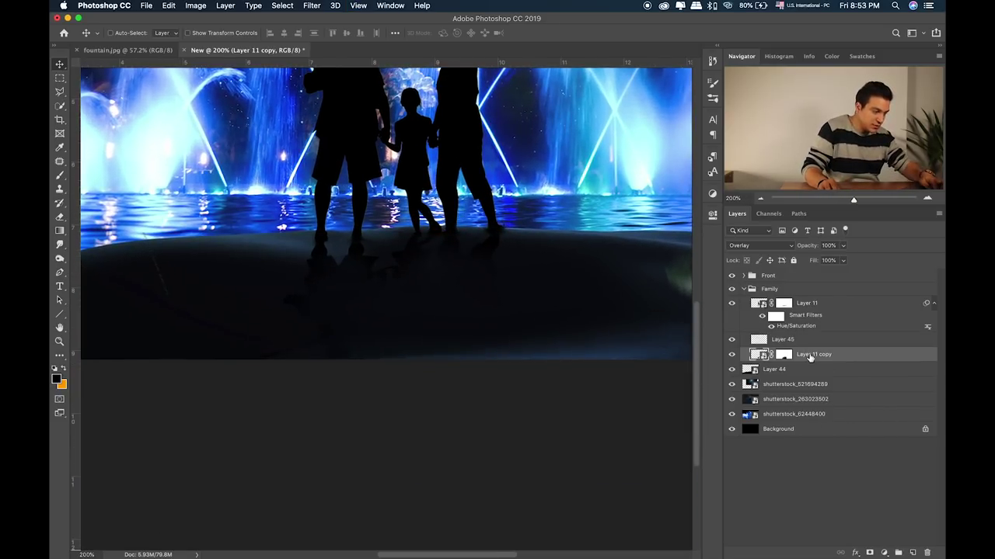
{"action": "key", "text": "super+t"}
{"action": "left_click_drag", "start_coordinate": [397, 255], "coordinate": [397, 354]}
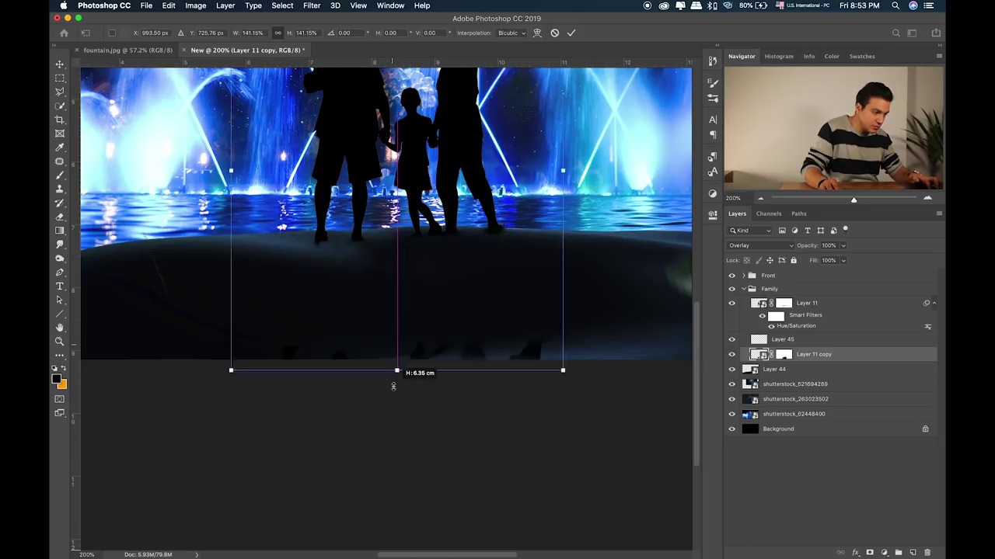
{"action": "key", "text": "super+z"}
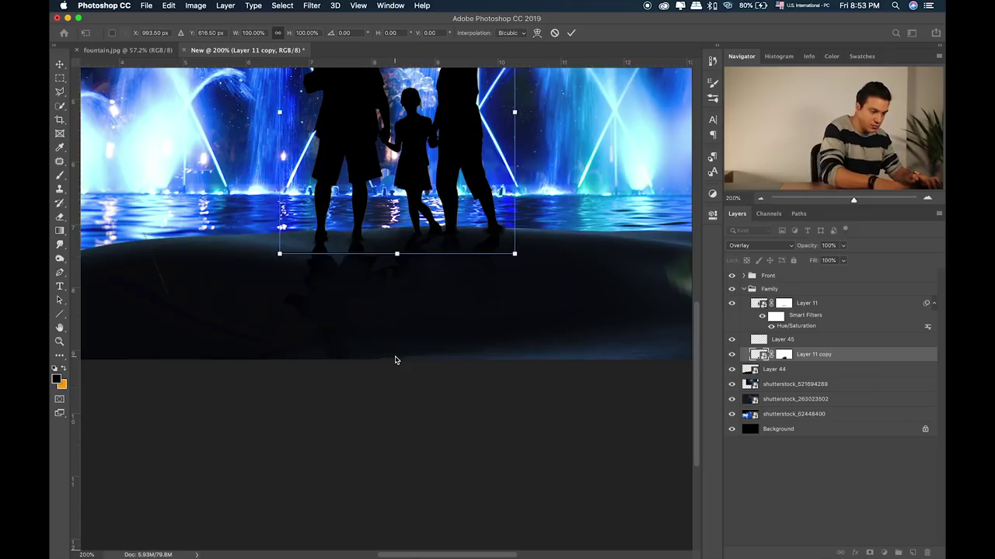
{"action": "key", "text": "Escape"}
{"action": "right_click", "coordinate": [891, 354]}
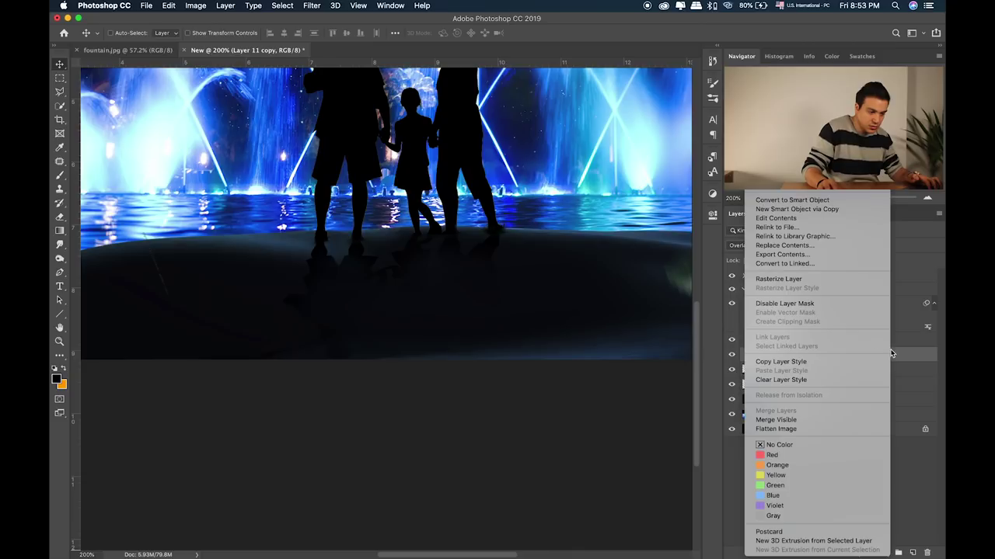
{"action": "left_click", "coordinate": [813, 281]}
Step: Stretch the shadow to nearly double height and move it below the family's feet
{"action": "key", "text": "super+t"}
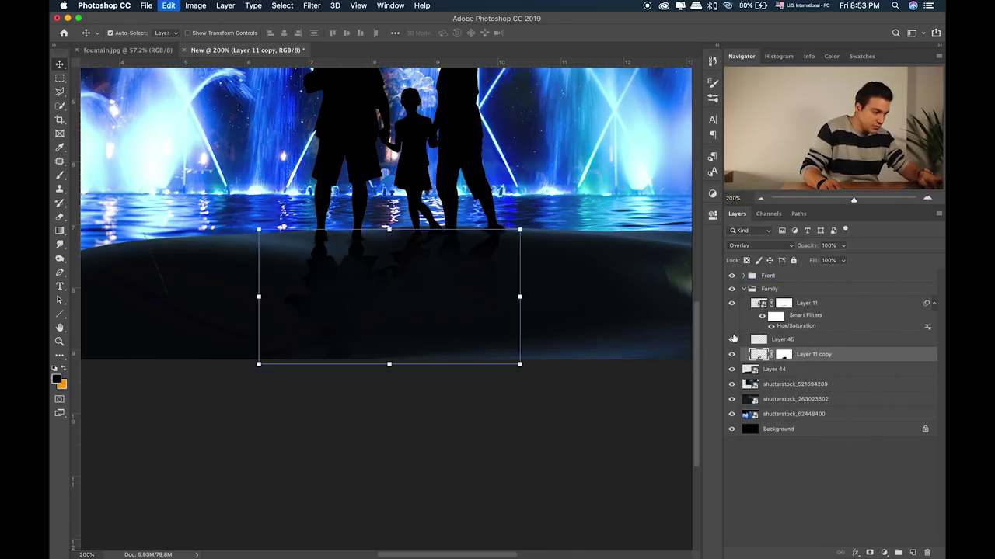
{"action": "left_click_drag", "start_coordinate": [392, 237], "coordinate": [399, 111]}
{"action": "left_click_drag", "start_coordinate": [410, 204], "coordinate": [410, 316]}
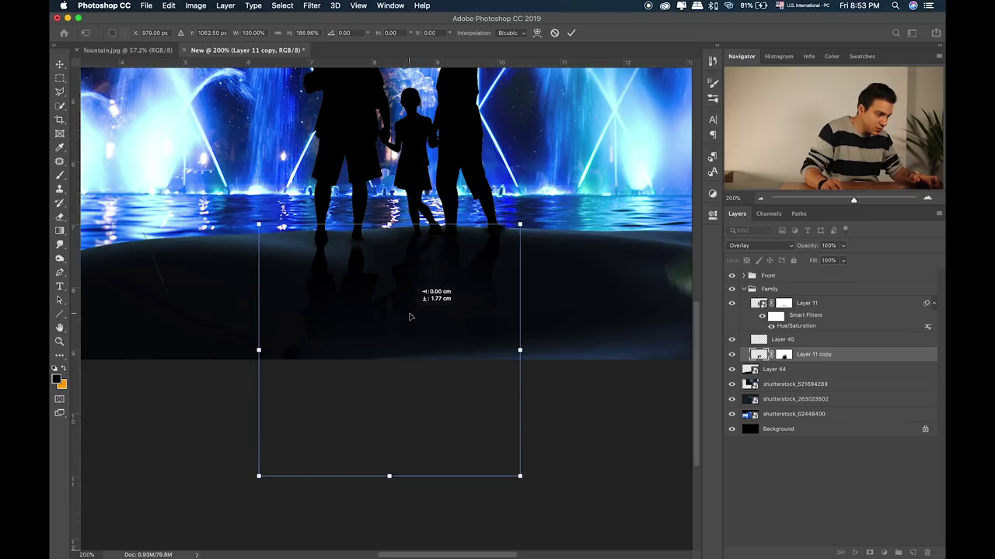
{"action": "key", "text": "Return"}
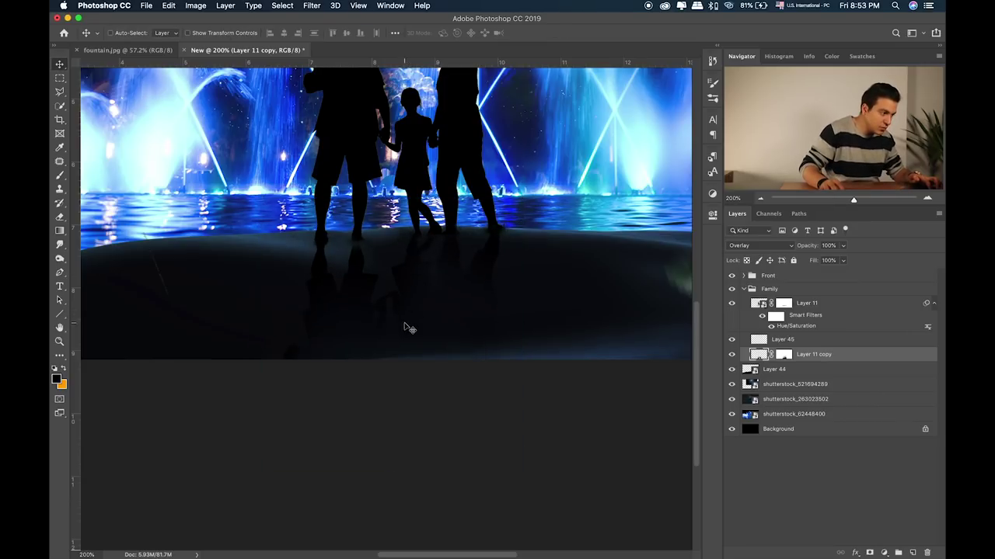
Step: Soften the shadow with a 3.4-pixel Gaussian Blur
{"action": "left_click", "coordinate": [310, 6]}
{"action": "mouse_move", "coordinate": [316, 132]}
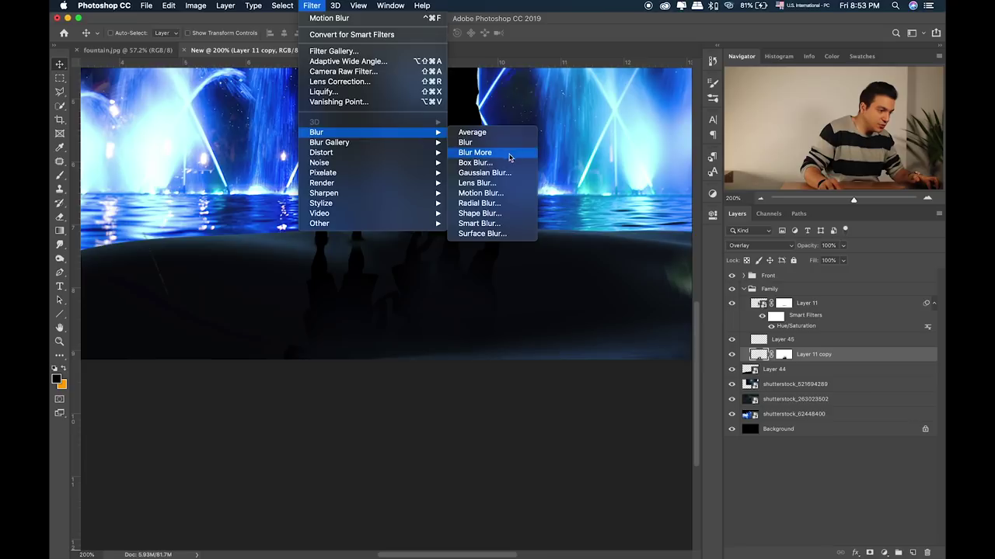
{"action": "left_click", "coordinate": [499, 173]}
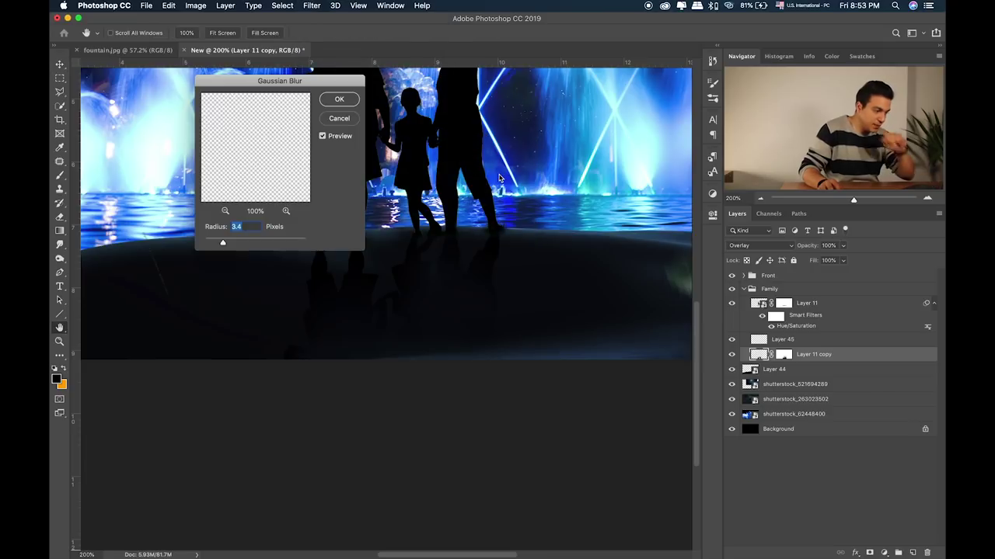
{"action": "left_click", "coordinate": [336, 105]}
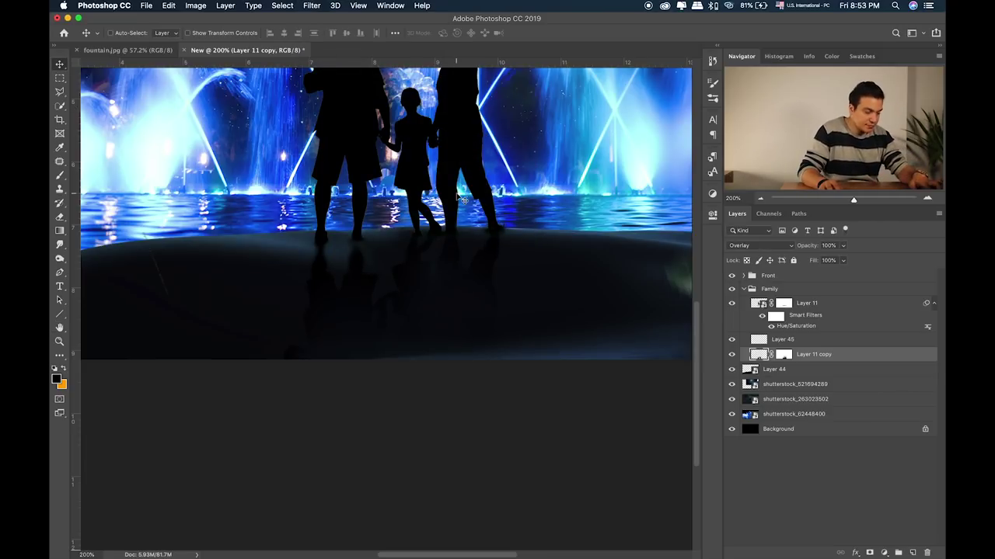
{"action": "key", "text": "super+0"}
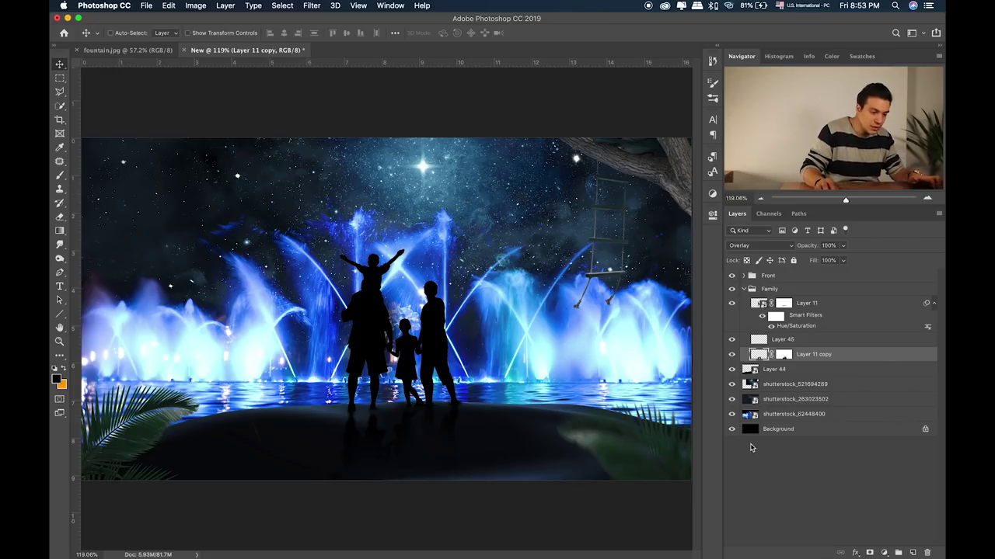
Step: Add a new empty layer clipped to Layer 44
{"action": "left_click", "coordinate": [731, 399]}
{"action": "left_click", "coordinate": [732, 399]}
{"action": "left_click", "coordinate": [731, 414]}
{"action": "left_click", "coordinate": [732, 384]}
{"action": "left_click", "coordinate": [731, 369]}
{"action": "left_click", "coordinate": [732, 369]}
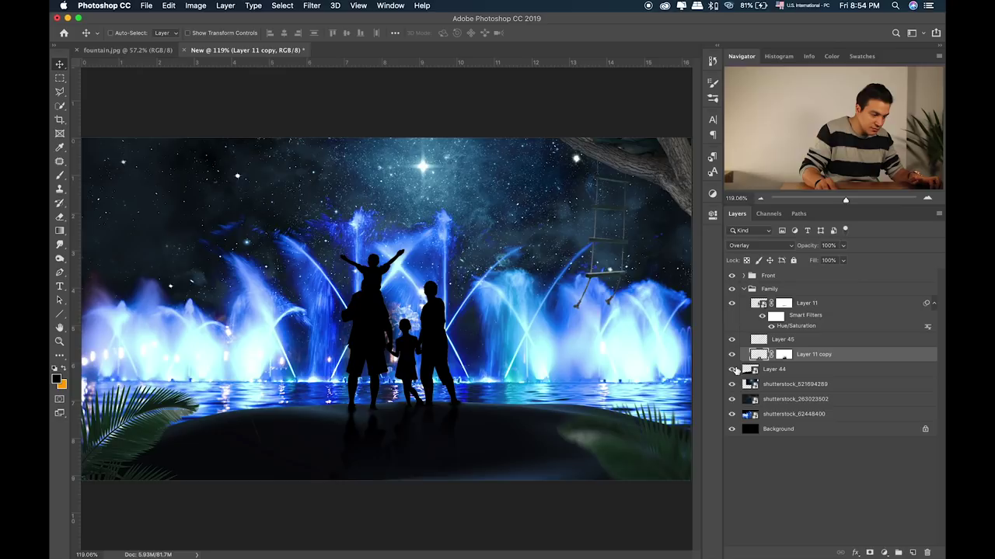
{"action": "left_click", "coordinate": [813, 371]}
{"action": "left_click", "coordinate": [912, 552]}
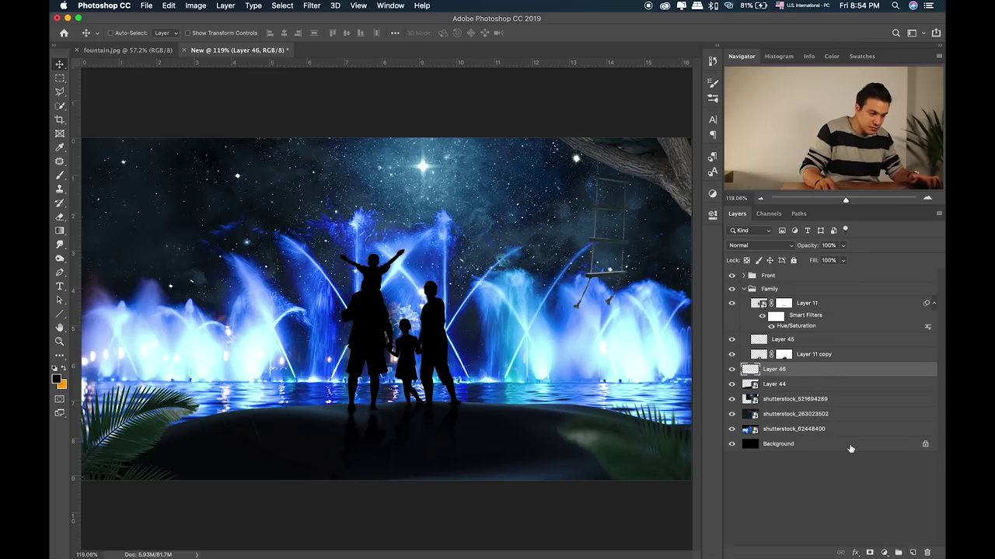
{"action": "left_click", "coordinate": [821, 377], "text": "alt"}
Step: Set a 500 px brush, then group Layer 46 through shutterstock_62448400 into Group 1
{"action": "key", "text": "b"}
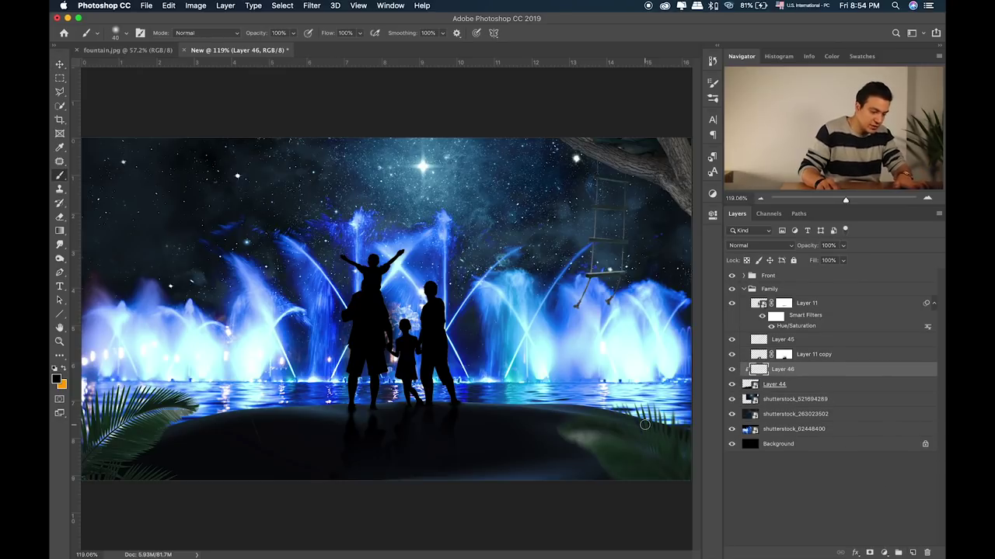
{"action": "key", "text": "bracketright"}
{"action": "key", "text": "bracketright"}
{"action": "key", "text": "bracketright"}
{"action": "key", "text": "bracketright"}
{"action": "key", "text": "bracketright"}
{"action": "key", "text": "bracketright"}
{"action": "key", "text": "bracketright"}
{"action": "key", "text": "bracketright"}
{"action": "key", "text": "bracketright"}
{"action": "key", "text": "bracketright"}
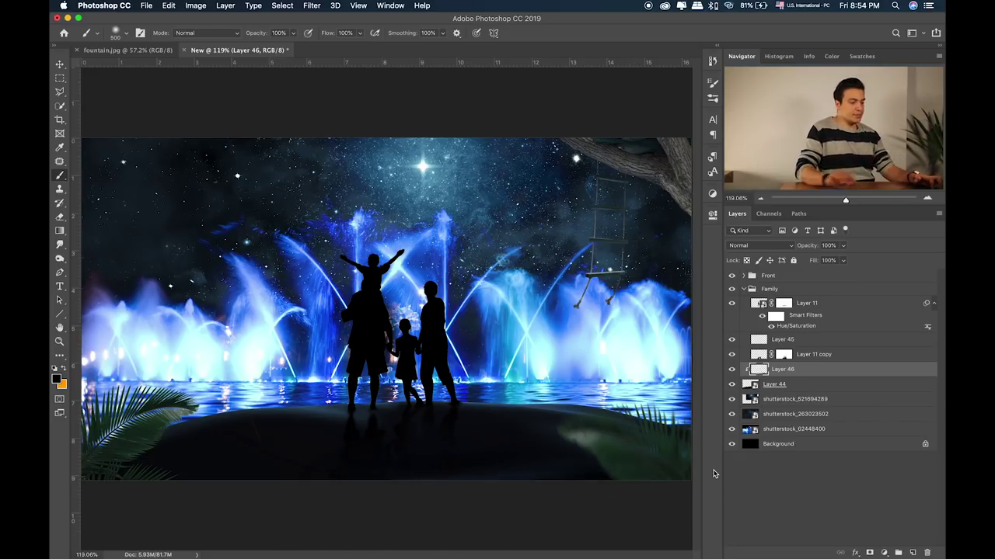
{"action": "key", "text": "super+equal"}
{"action": "key", "text": "super+equal"}
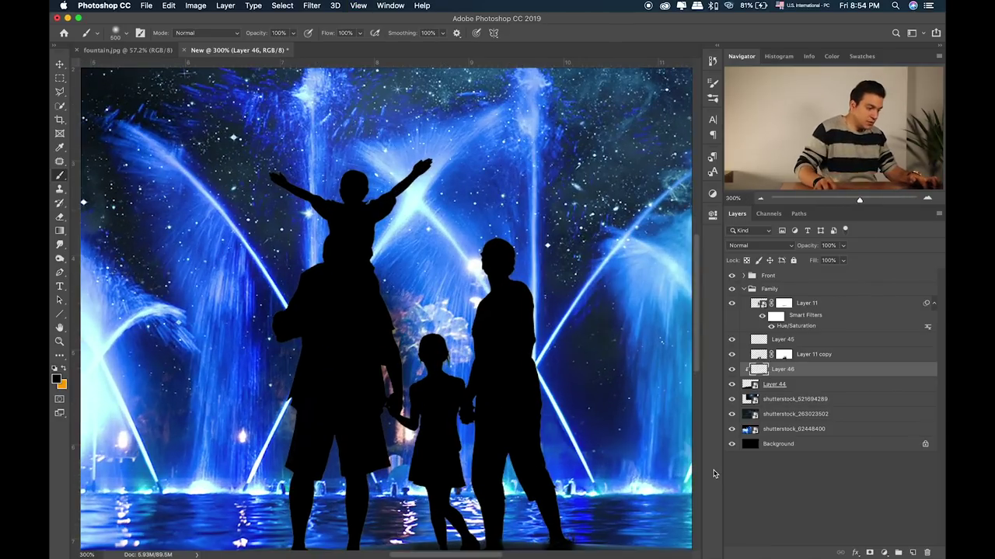
{"action": "mouse_move", "coordinate": [524, 487]}
{"action": "left_mouse_down"}
{"action": "mouse_move", "coordinate": [415, 306]}
{"action": "mouse_move", "coordinate": [415, 269]}
{"action": "left_mouse_up"}
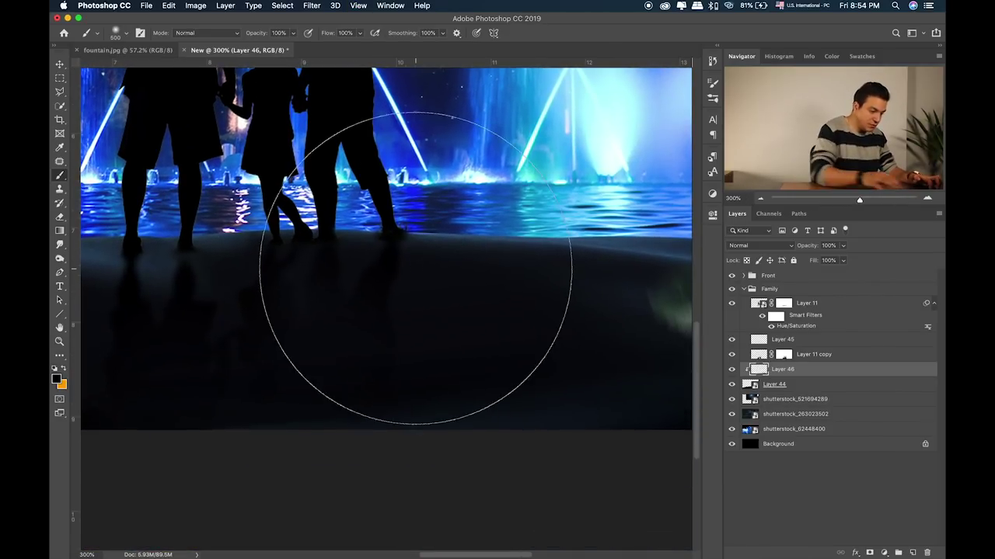
{"action": "key", "text": "super+0"}
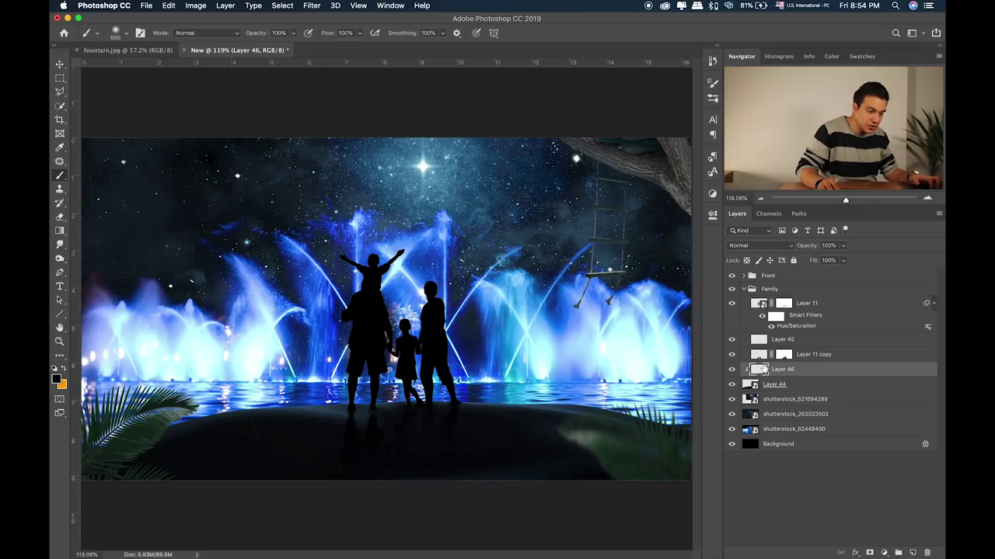
{"action": "left_click", "coordinate": [781, 431], "text": "shift"}
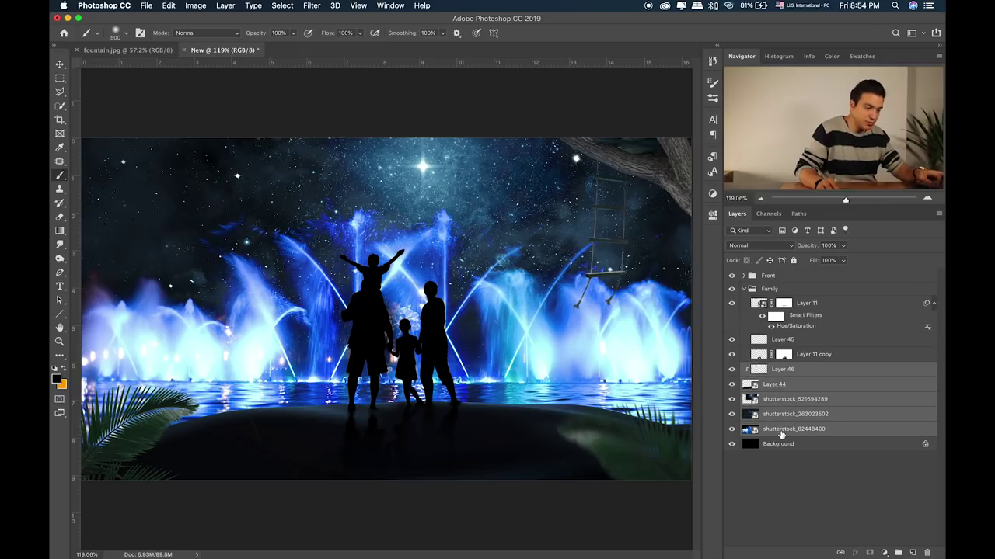
{"action": "left_click", "coordinate": [731, 354]}
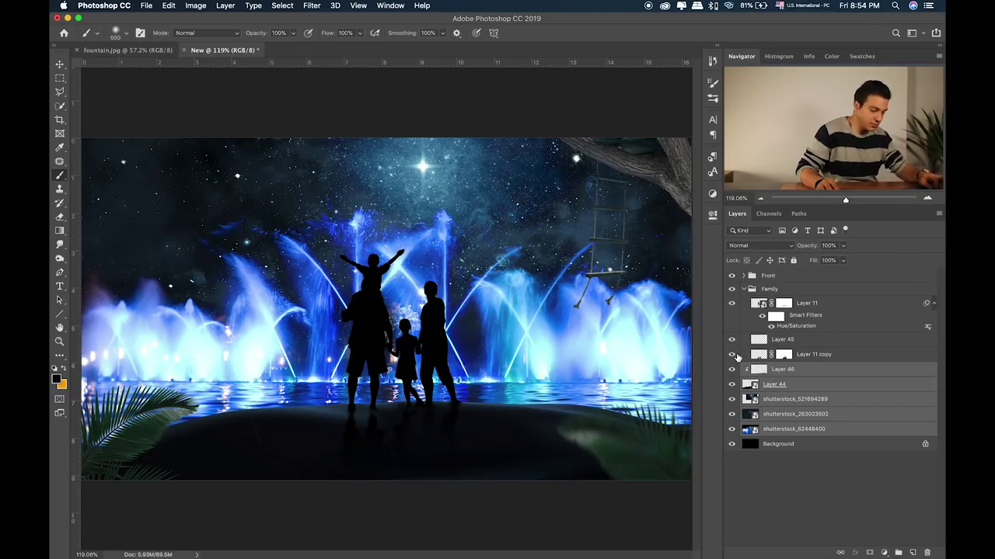
{"action": "key", "text": "super+g"}
Step: Create Layer 47 clipped to the Layer 11 family silhouette
{"action": "left_click", "coordinate": [769, 289]}
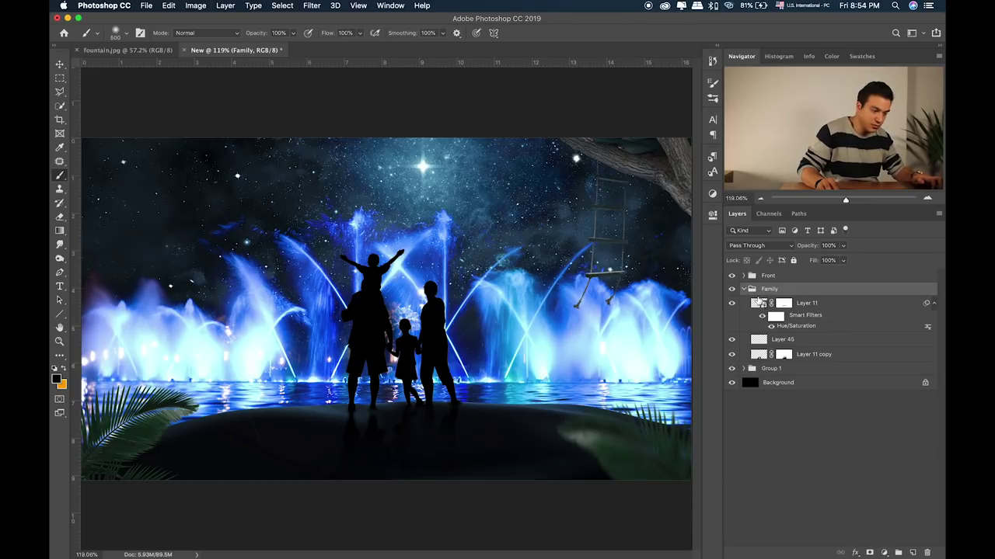
{"action": "left_click", "coordinate": [731, 303]}
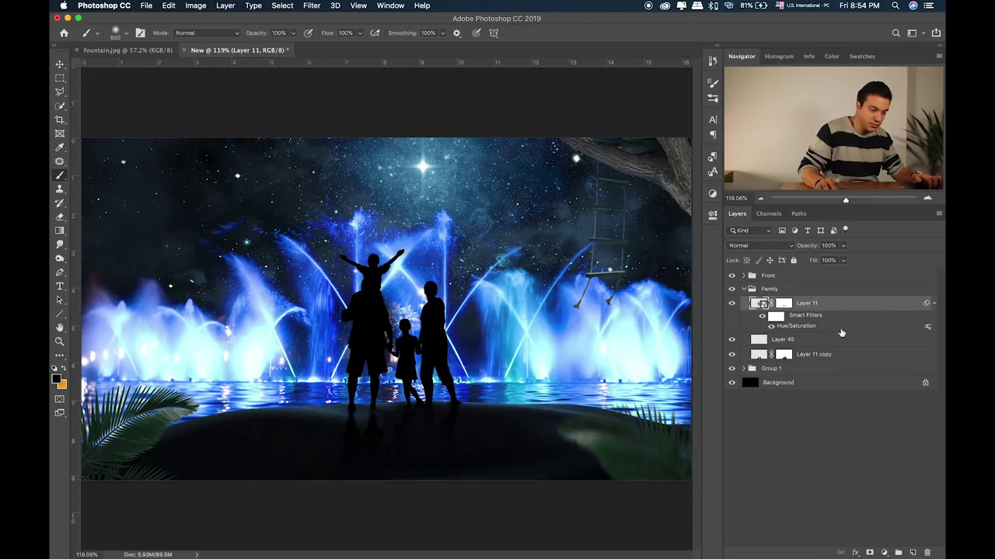
{"action": "left_click", "coordinate": [913, 552]}
{"action": "left_click", "coordinate": [837, 310], "text": "alt"}
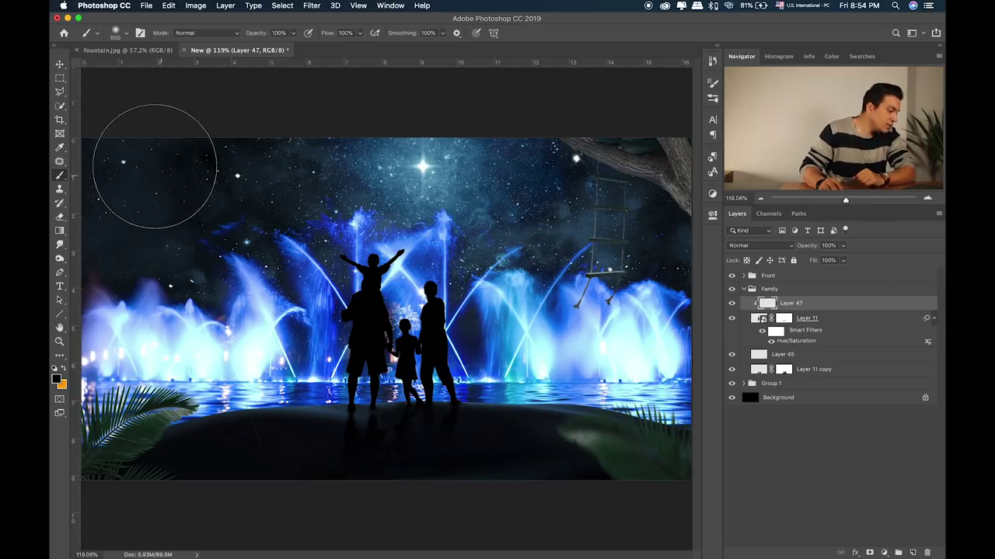
Step: Sample a light cyan-blue from the fountains and set a 40 px brush
{"action": "left_click", "coordinate": [65, 369]}
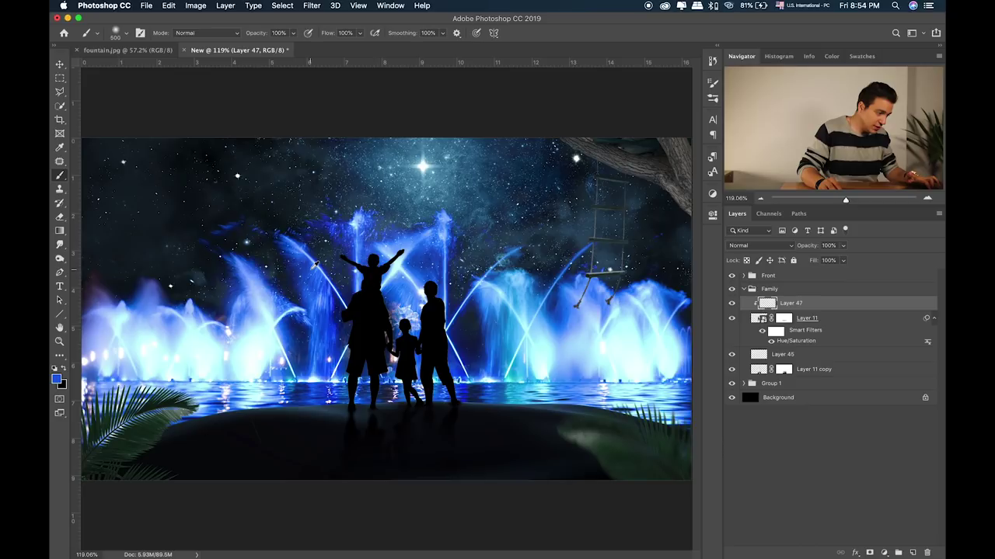
{"action": "left_click", "coordinate": [510, 303], "text": "alt"}
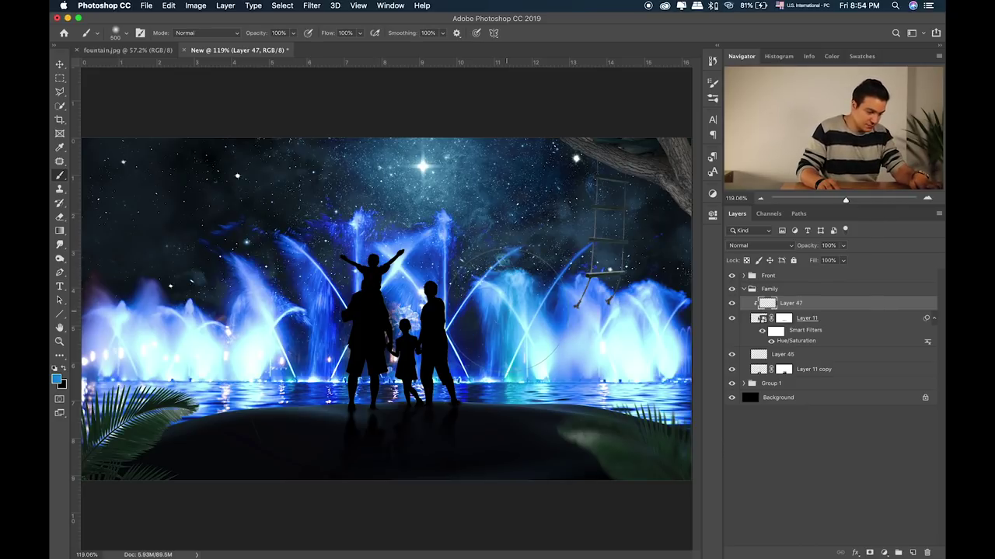
{"action": "key", "text": "ctrl+plus"}
{"action": "key", "text": "ctrl+plus"}
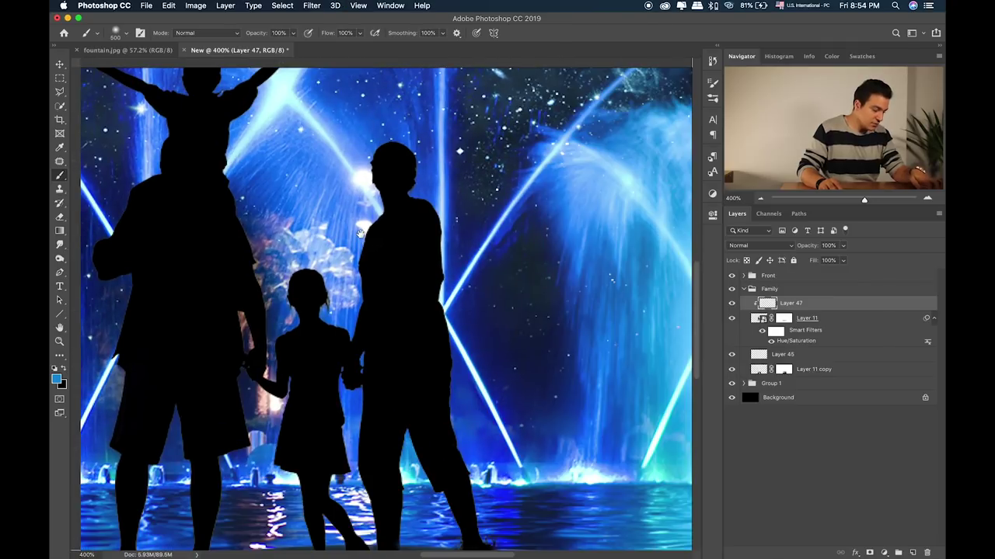
{"action": "key", "text": "bracketleft"}
{"action": "key", "text": "bracketleft"}
{"action": "key", "text": "bracketleft"}
{"action": "key", "text": "bracketleft"}
{"action": "key", "text": "bracketleft"}
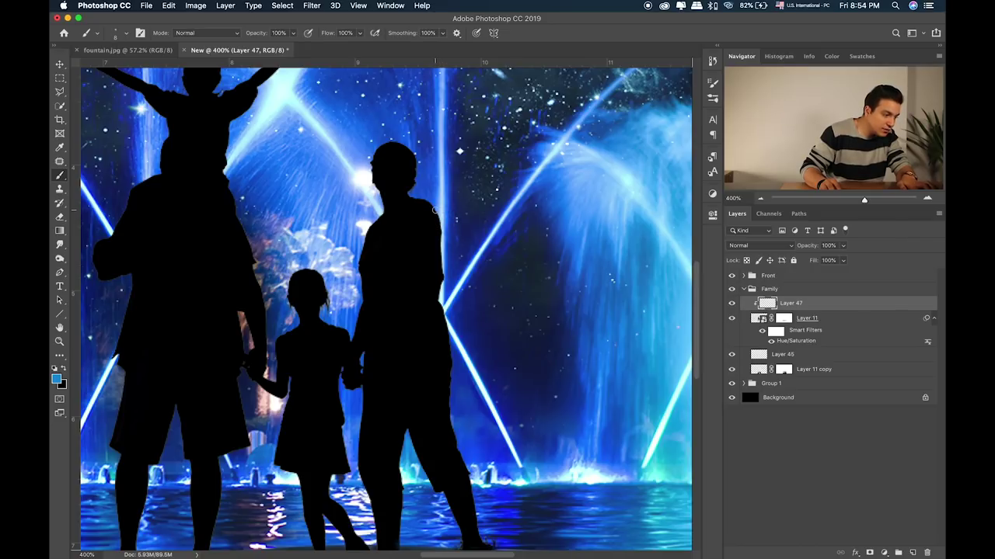
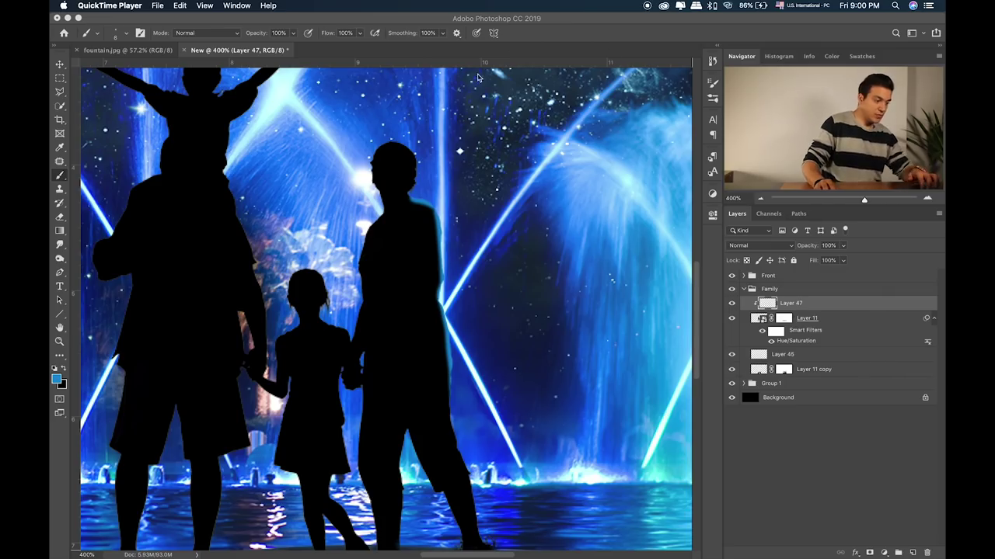
Step: Paint blue glow with a size-30 brush along the left and right edges of the standing man's head
{"action": "left_click", "coordinate": [113, 70]}
{"action": "left_click_drag", "start_coordinate": [431, 182], "coordinate": [487, 212]}
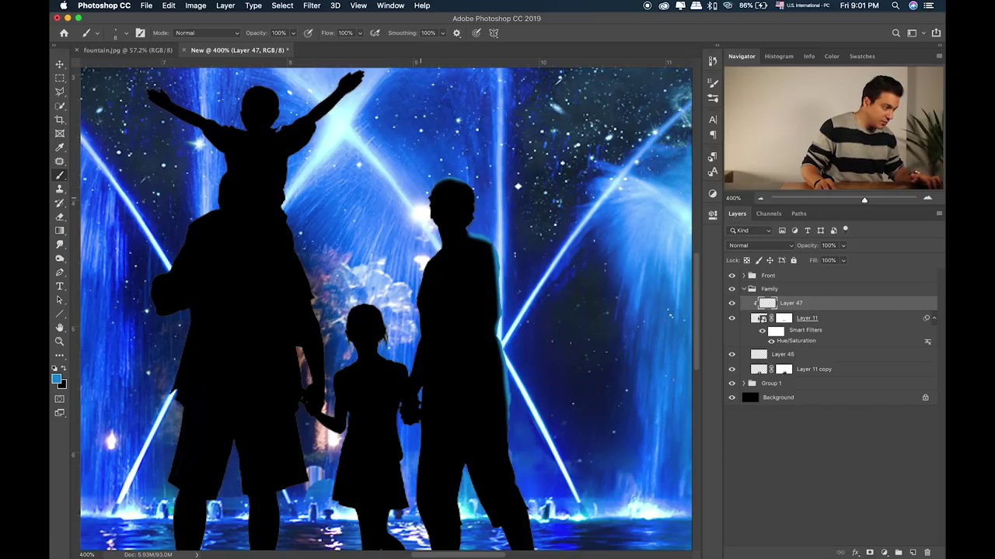
{"action": "key", "text": "bracketright"}
{"action": "key", "text": "bracketright"}
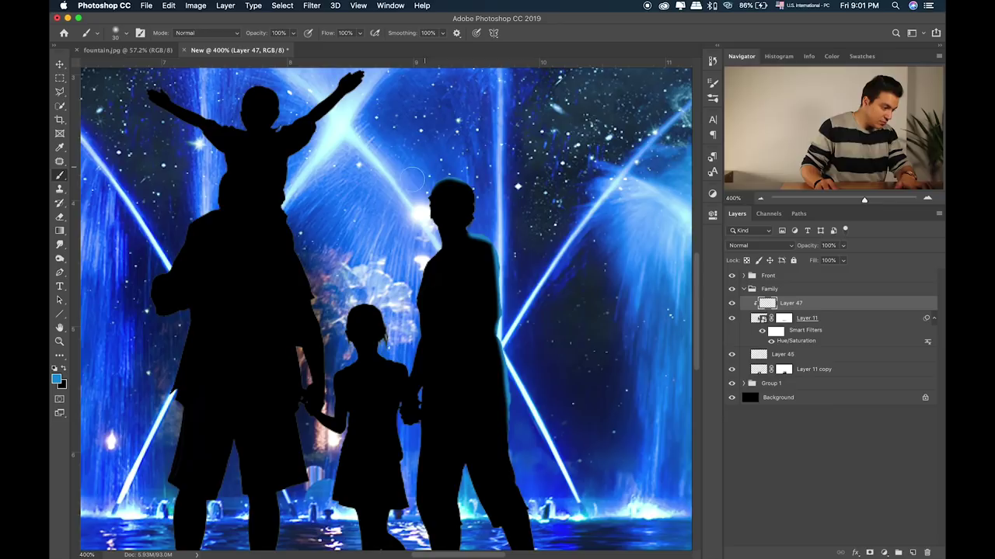
{"action": "left_click_drag", "start_coordinate": [415, 199], "coordinate": [432, 219]}
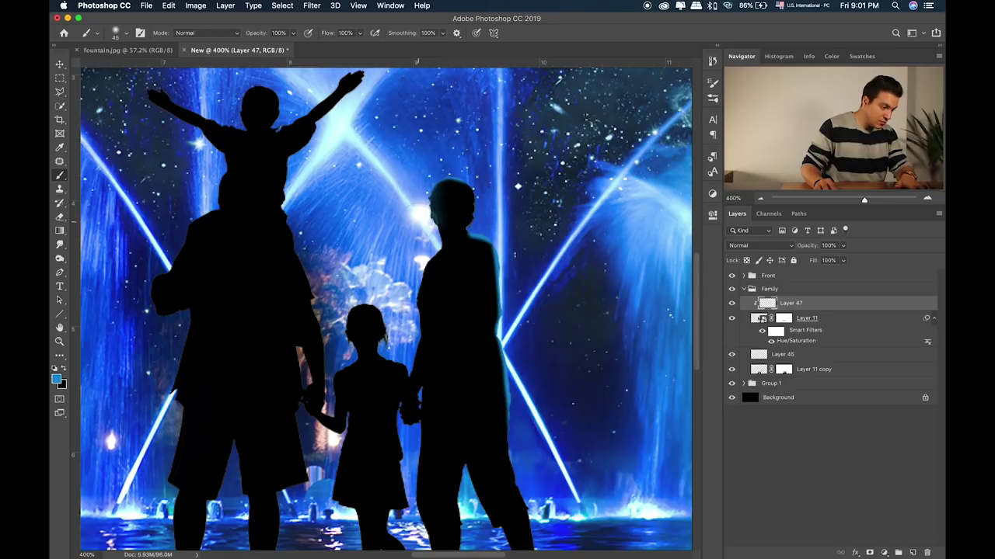
{"action": "left_click_drag", "start_coordinate": [478, 225], "coordinate": [476, 185]}
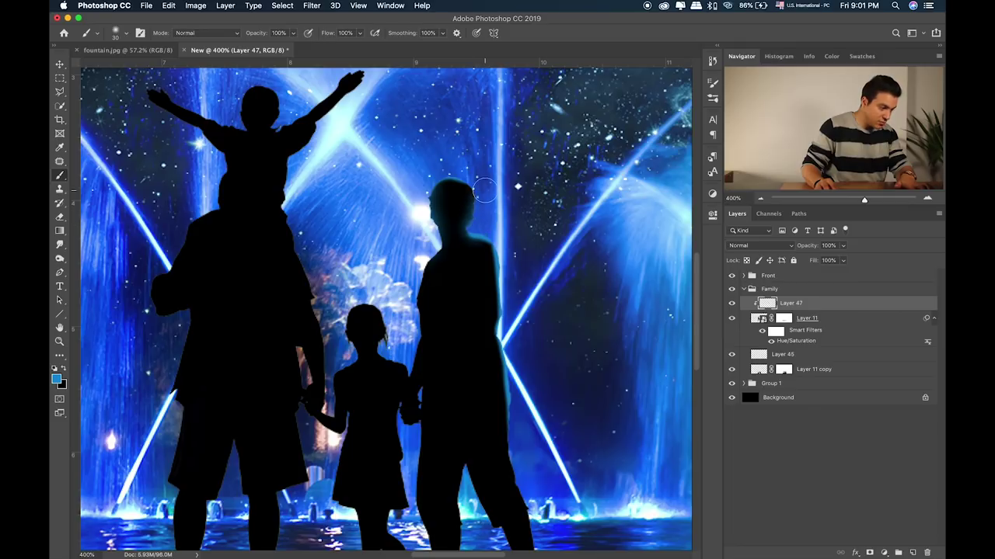
{"action": "left_click_drag", "start_coordinate": [539, 271], "coordinate": [522, 205]}
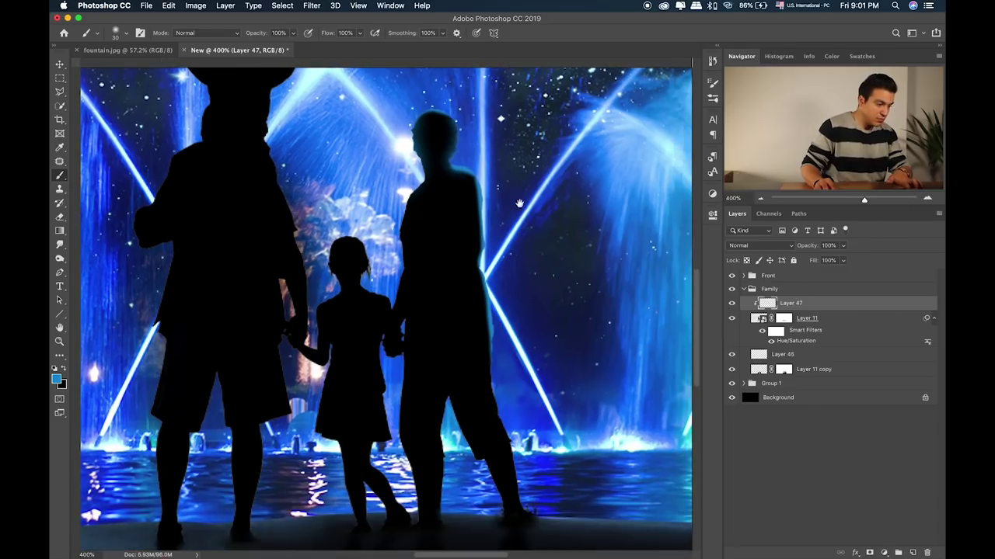
{"action": "scroll", "coordinate": [517, 223], "scroll_direction": "down", "scroll_amount": 3}
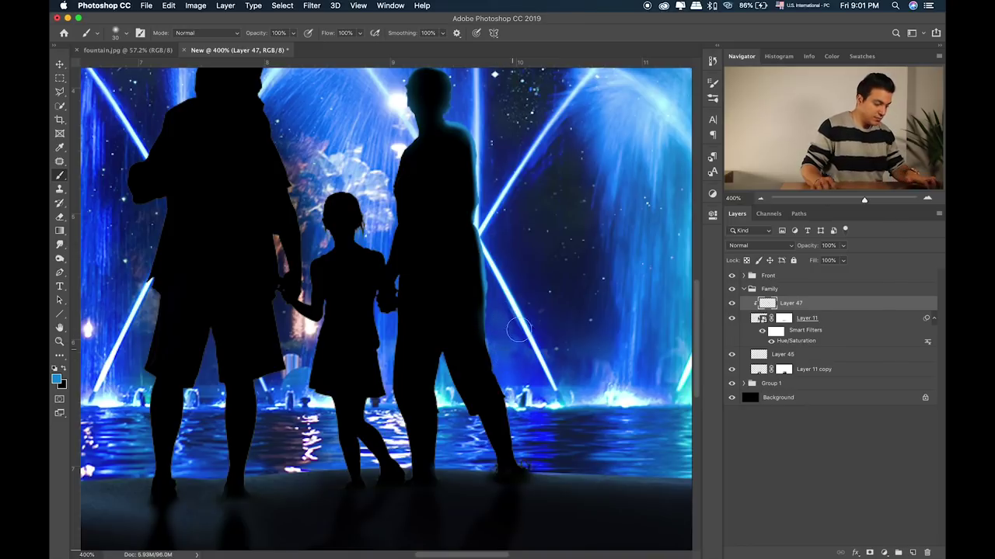
Step: Try Layer 47 blend modes (Linear Dodge, Exclusion, Divide, Multiply) and settle on Hard Light
{"action": "key", "text": "v"}
{"action": "key", "text": "shift+plus"}
{"action": "key", "text": "shift+plus"}
{"action": "key", "text": "shift+plus"}
{"action": "key", "text": "shift+plus"}
{"action": "key", "text": "shift+plus"}
{"action": "key", "text": "shift+plus"}
{"action": "key", "text": "shift+plus"}
{"action": "key", "text": "shift+plus"}
{"action": "key", "text": "shift+plus"}
{"action": "key", "text": "shift+plus"}
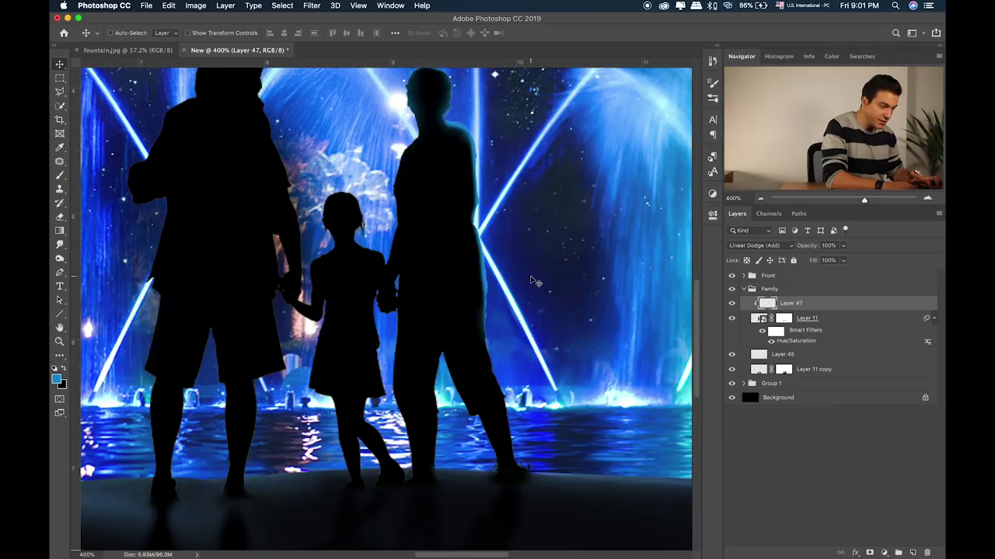
{"action": "key", "text": "shift+plus"}
{"action": "key", "text": "shift+plus"}
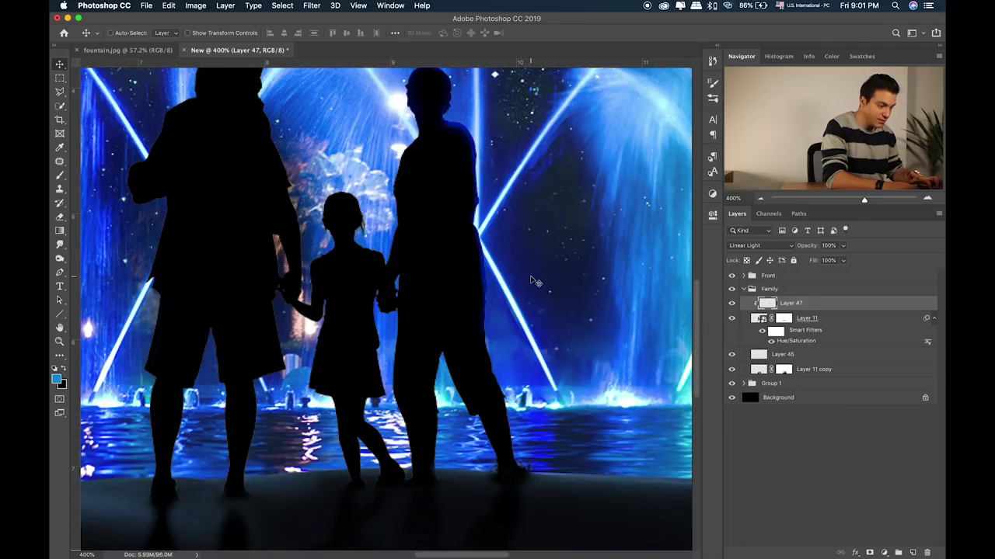
{"action": "key", "text": "shift+plus"}
{"action": "key", "text": "shift+plus"}
{"action": "key", "text": "shift+plus"}
{"action": "key", "text": "shift+plus"}
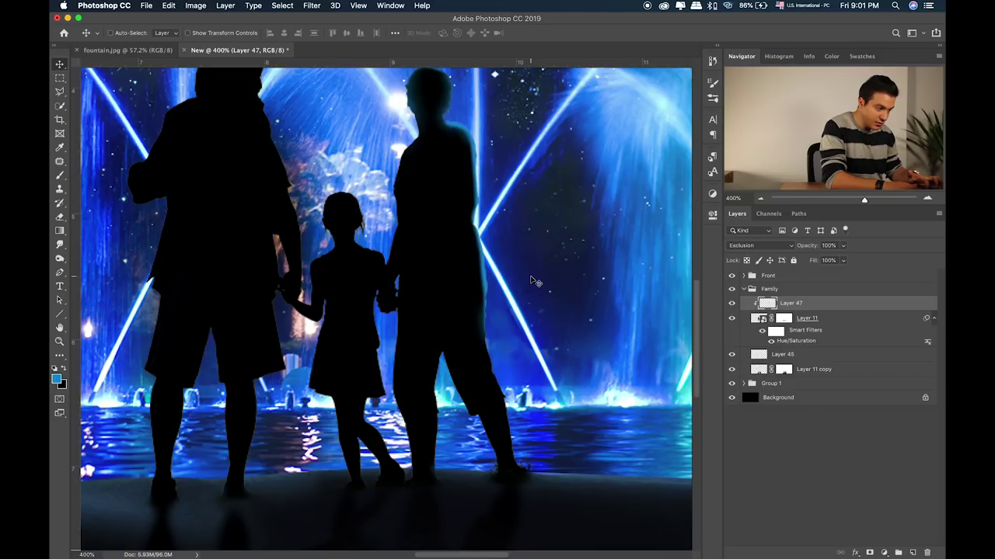
{"action": "key", "text": "shift+plus"}
{"action": "key", "text": "shift+plus"}
{"action": "key", "text": "shift+plus"}
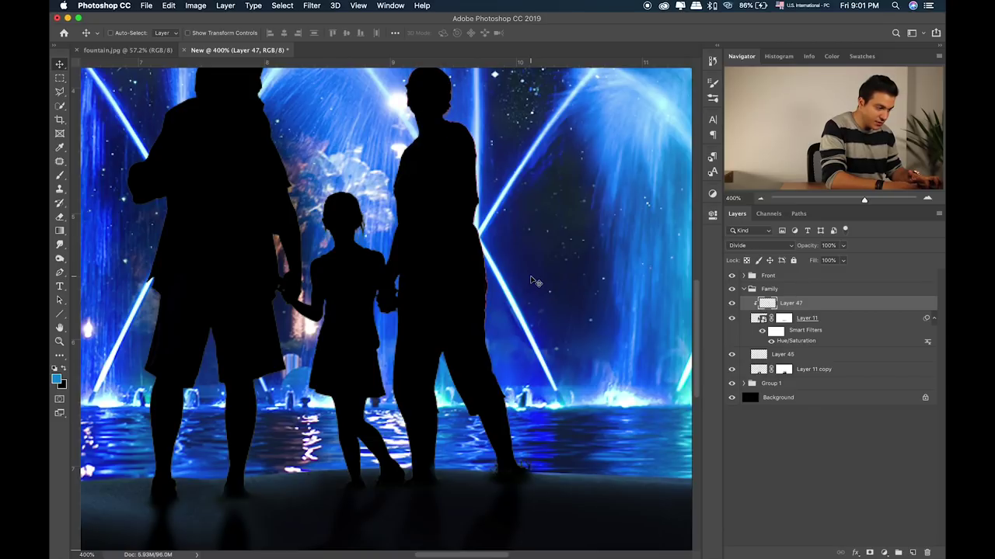
{"action": "key", "text": "shift+plus"}
{"action": "key", "text": "shift+plus"}
{"action": "key", "text": "shift+plus"}
{"action": "key", "text": "shift+plus"}
{"action": "key", "text": "shift+plus"}
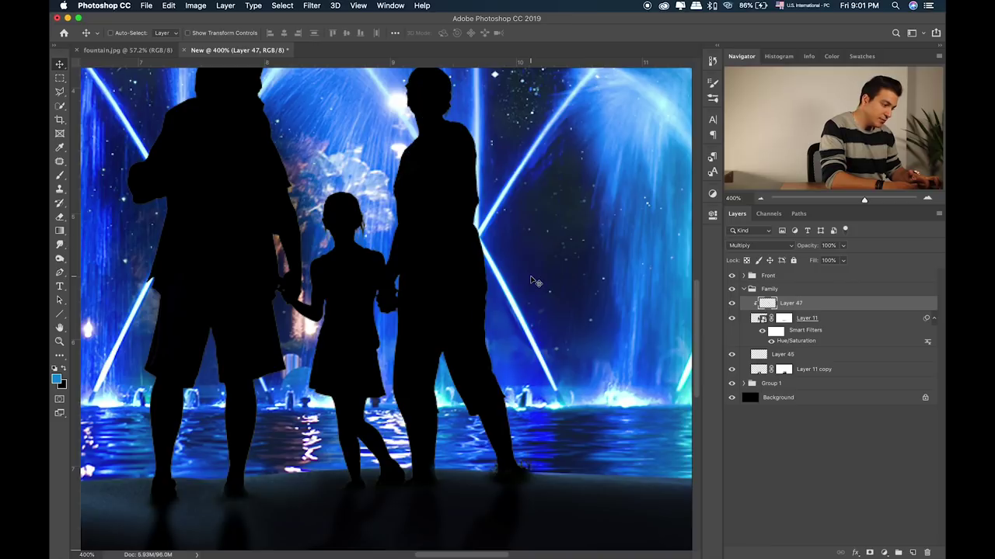
{"action": "key", "text": "shift+plus"}
{"action": "key", "text": "shift+plus"}
{"action": "key", "text": "shift+plus"}
{"action": "key", "text": "shift+plus"}
{"action": "key", "text": "shift+plus"}
{"action": "key", "text": "shift+plus"}
{"action": "key", "text": "shift+plus"}
{"action": "key", "text": "shift+plus"}
{"action": "key", "text": "shift+plus"}
{"action": "key", "text": "shift+minus"}
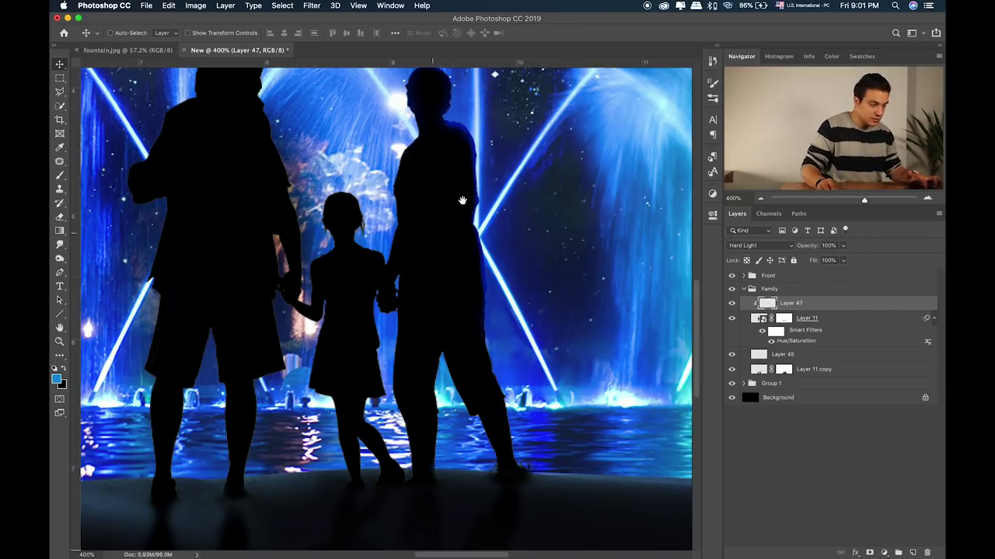
{"action": "left_click_drag", "start_coordinate": [463, 200], "coordinate": [458, 254]}
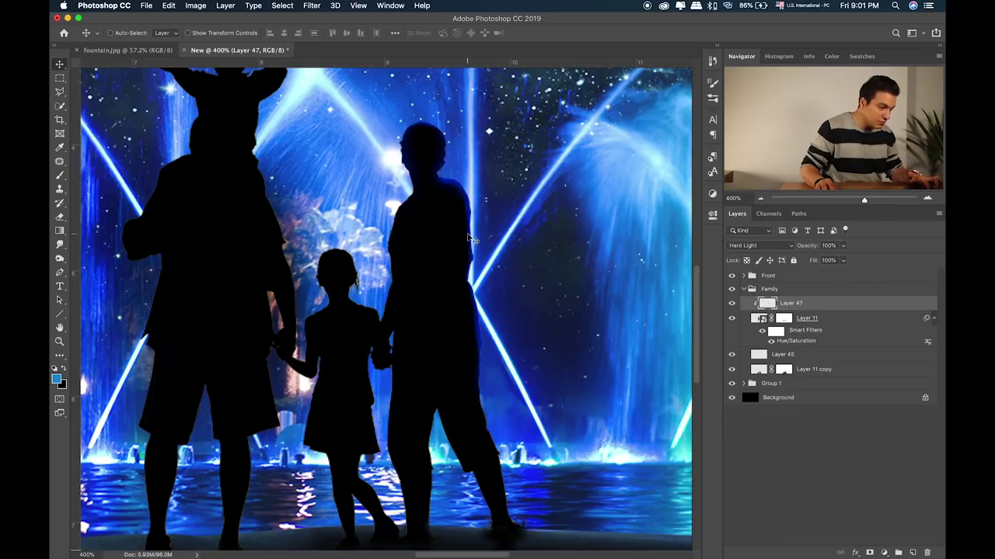
Step: Enlarge the brush to 36 and undo a trial glow stroke on the girl's side
{"action": "key", "text": "b"}
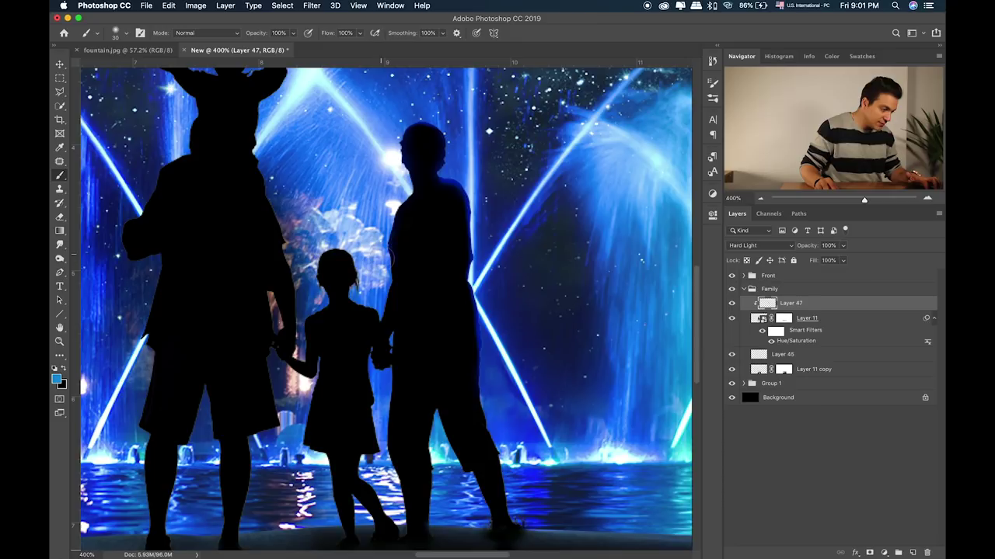
{"action": "key", "text": "bracketright"}
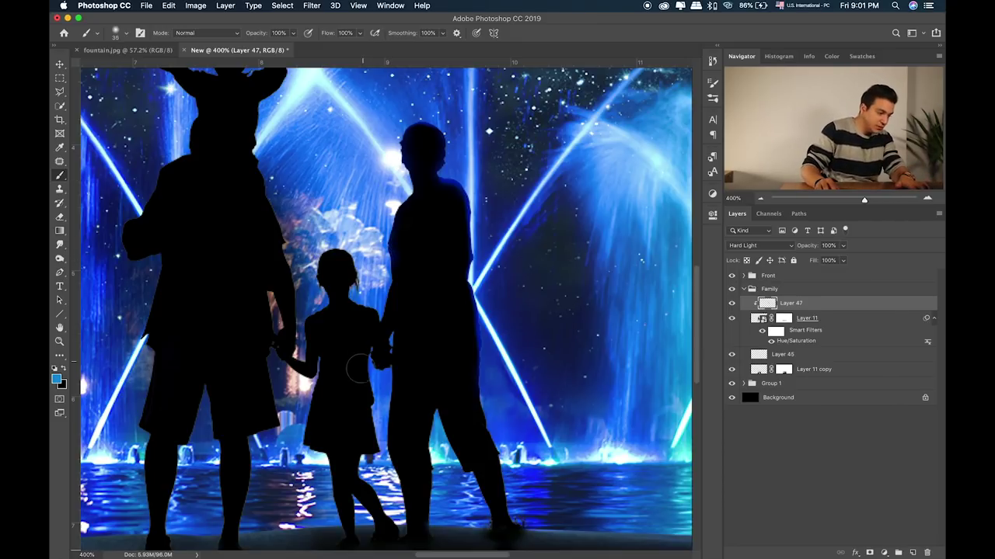
{"action": "left_click_drag", "start_coordinate": [357, 368], "coordinate": [373, 365]}
{"action": "key", "text": "super+z"}
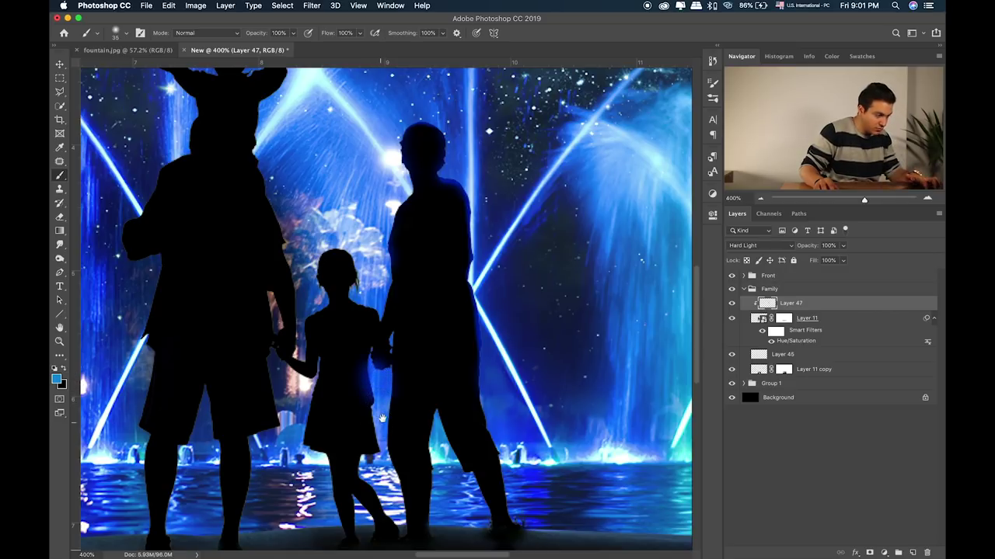
{"action": "left_click_drag", "start_coordinate": [382, 419], "coordinate": [344, 371]}
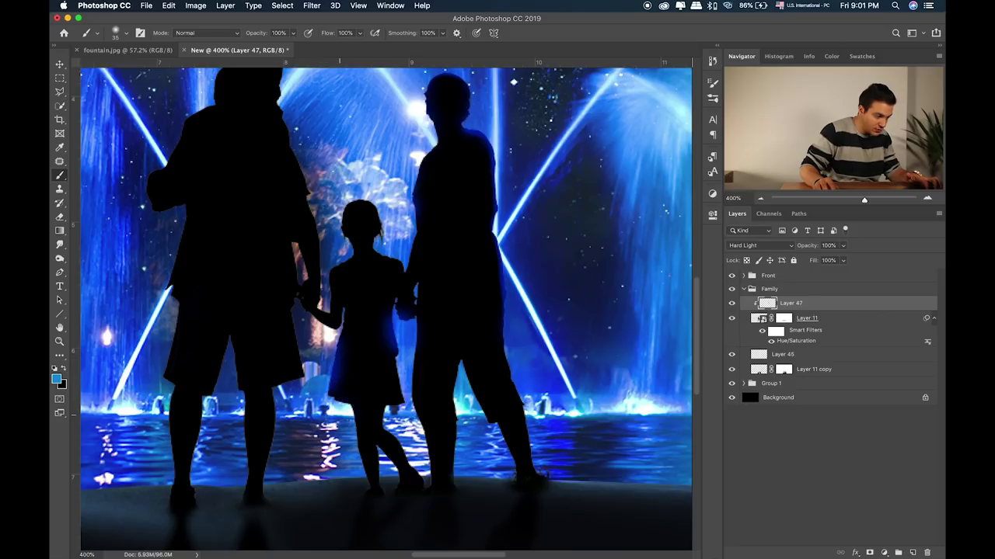
{"action": "left_click_drag", "start_coordinate": [423, 411], "coordinate": [414, 390]}
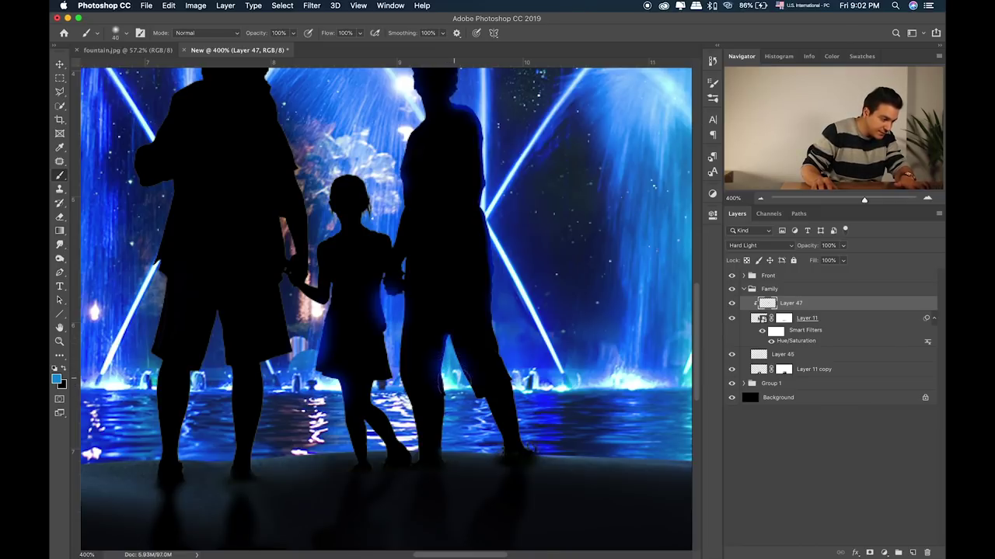
Step: Paint faint 30%-opacity blue glow along the man's leg and head edge
{"action": "key", "text": "3"}
{"action": "left_click_drag", "start_coordinate": [462, 408], "coordinate": [460, 372]}
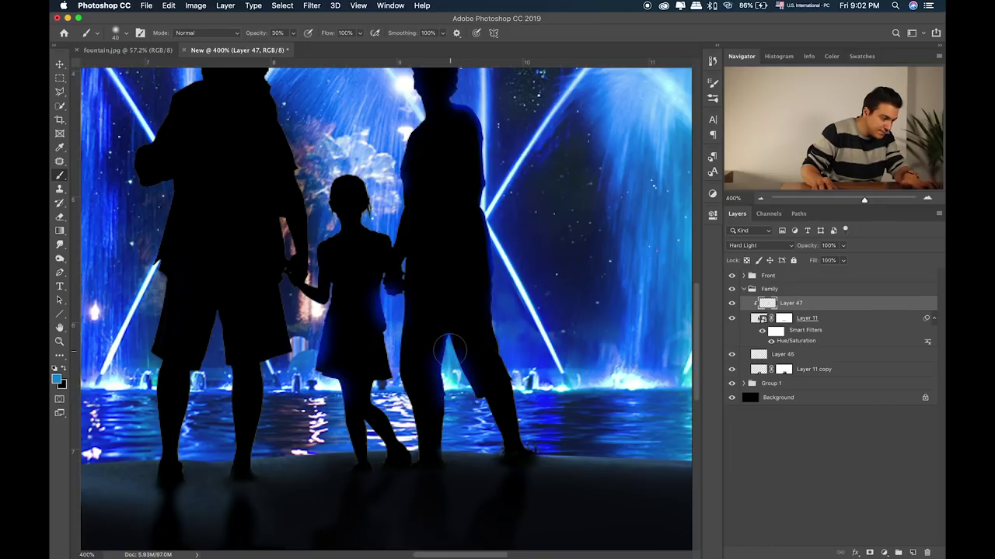
{"action": "left_click_drag", "start_coordinate": [491, 272], "coordinate": [492, 351]}
{"action": "mouse_move", "coordinate": [464, 160]}
{"action": "left_mouse_down"}
{"action": "mouse_move", "coordinate": [444, 120]}
{"action": "mouse_move", "coordinate": [451, 257]}
{"action": "left_mouse_up"}
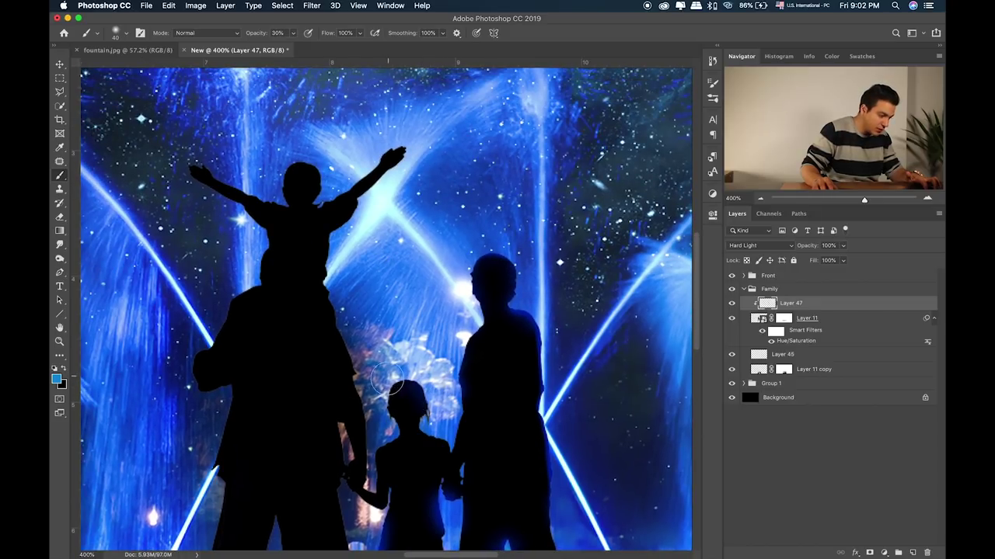
Step: Raise brush opacity to 50%, inspect the child and left arm, and fit the image
{"action": "key", "text": "5"}
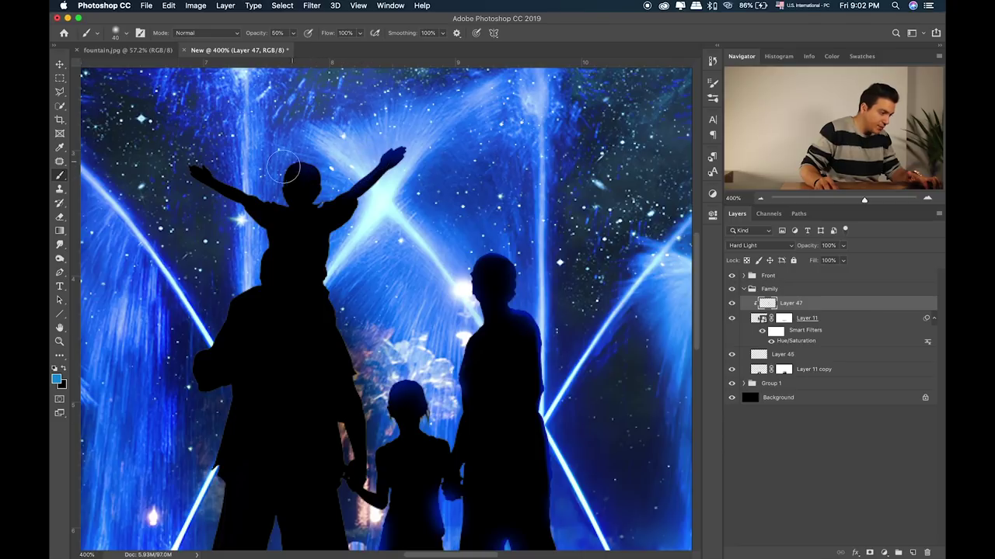
{"action": "scroll", "coordinate": [288, 202], "scroll_direction": "left", "scroll_amount": 3}
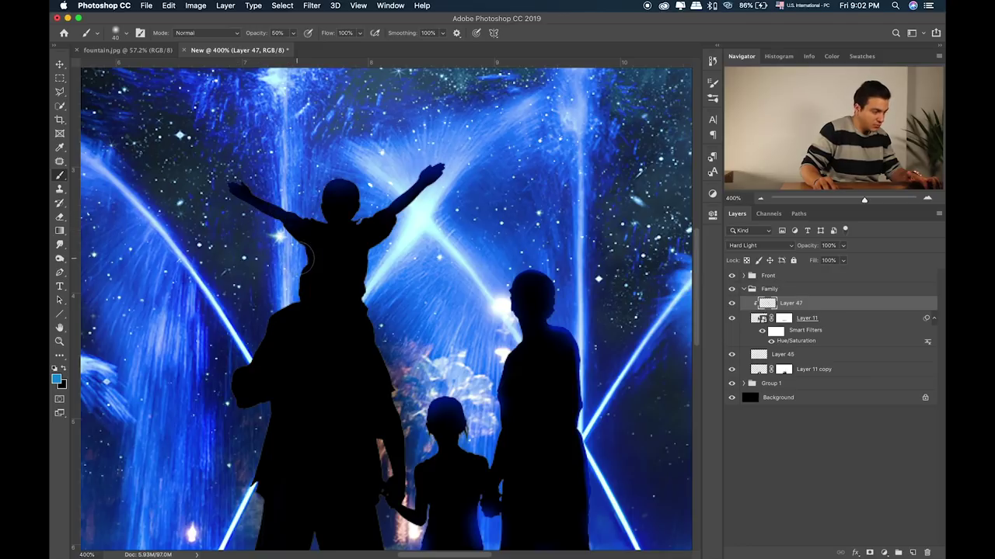
{"action": "left_click_drag", "start_coordinate": [271, 324], "coordinate": [325, 233]}
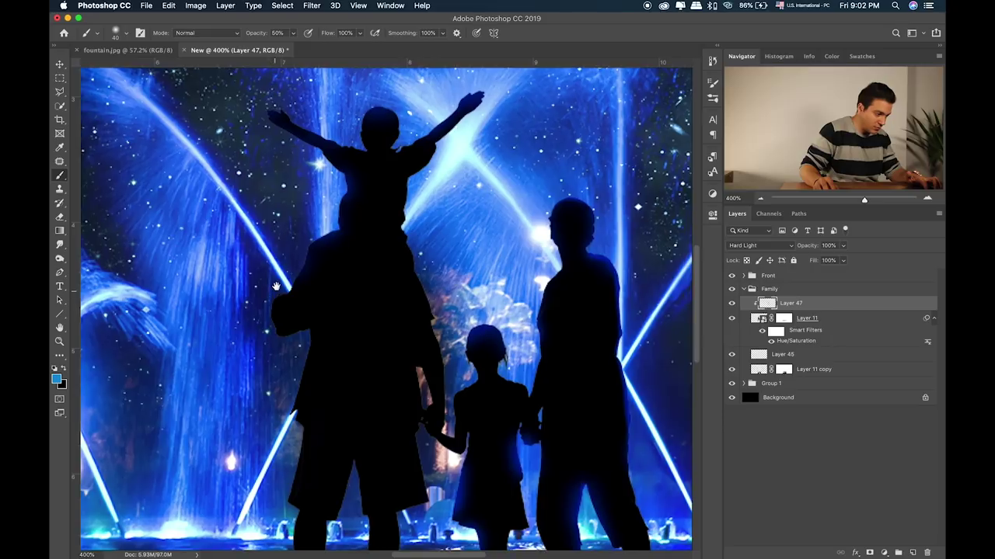
{"action": "left_click_drag", "start_coordinate": [273, 293], "coordinate": [286, 255]}
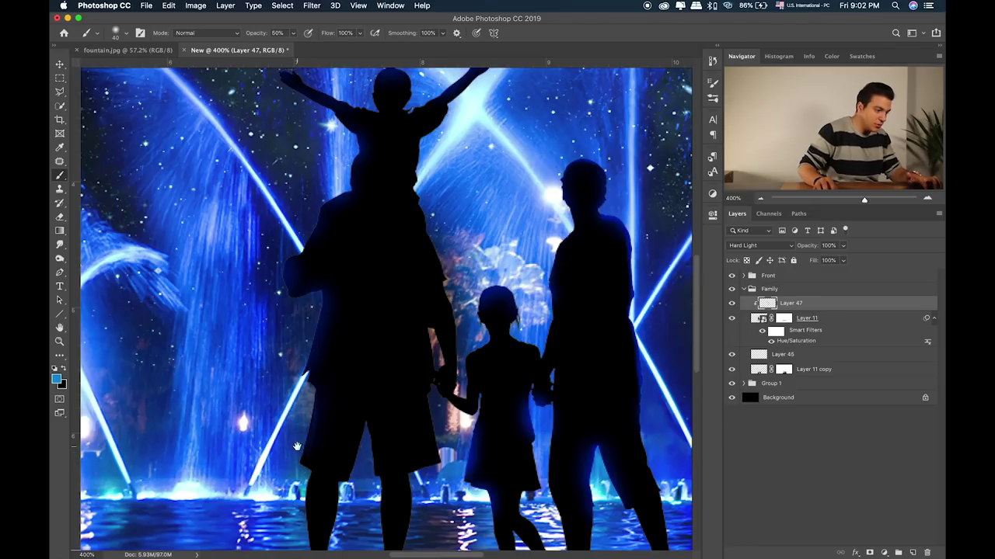
{"action": "scroll", "coordinate": [299, 454], "scroll_direction": "down", "scroll_amount": 3}
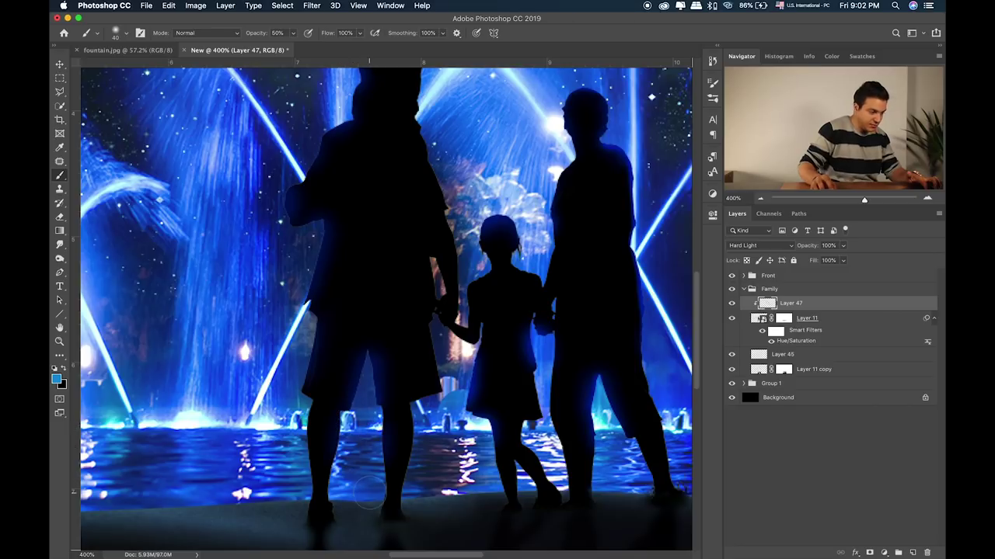
{"action": "left_click_drag", "start_coordinate": [372, 482], "coordinate": [356, 479]}
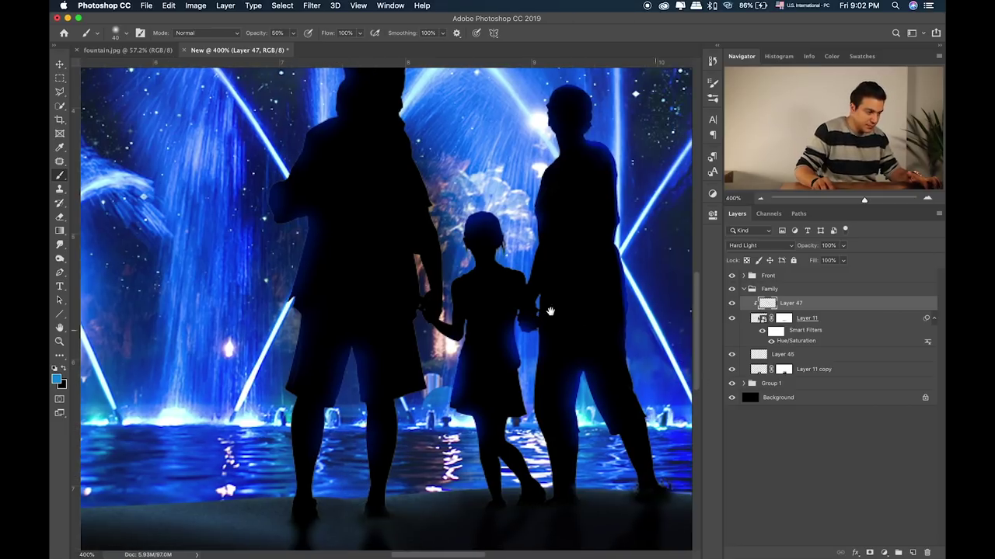
{"action": "left_click_drag", "start_coordinate": [550, 312], "coordinate": [500, 382]}
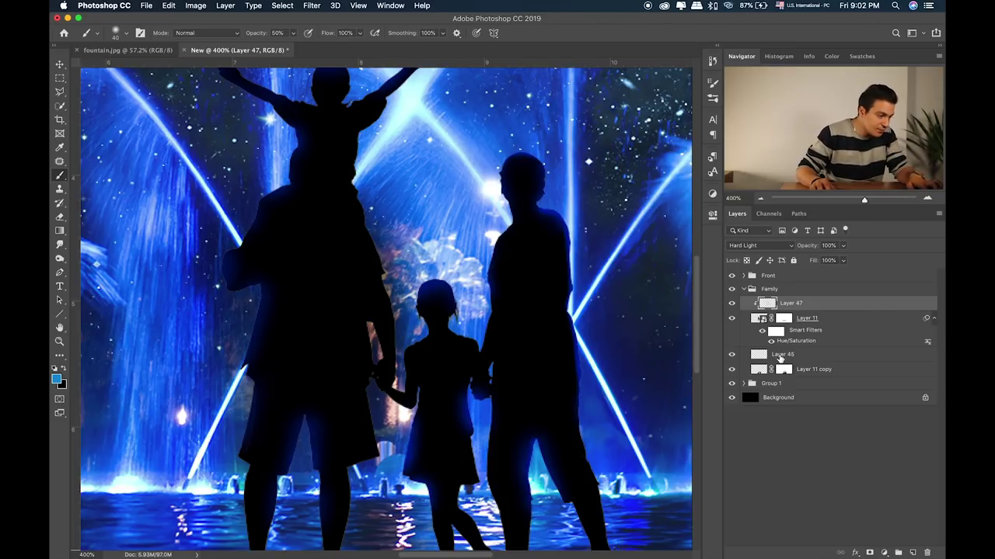
{"action": "key", "text": "super+0"}
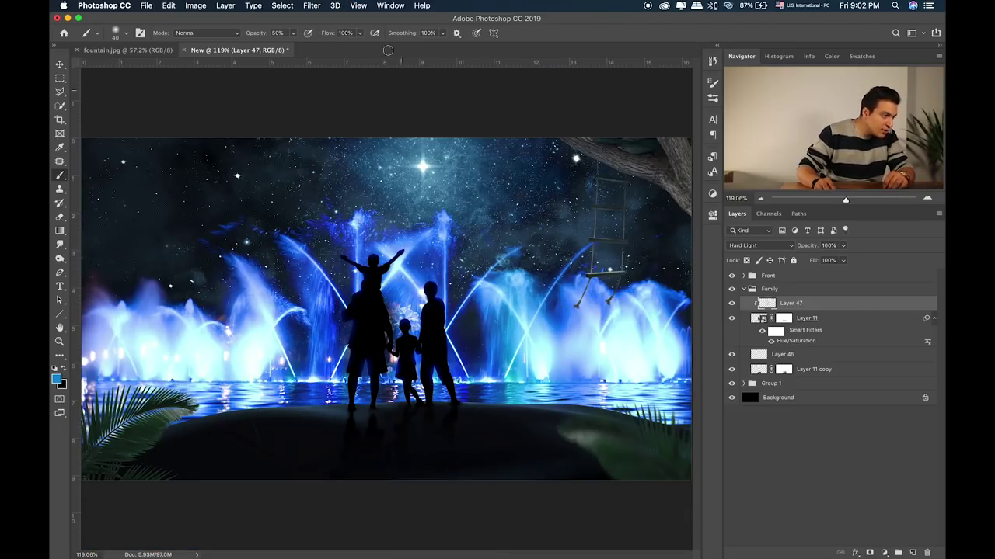
Step: Apply a Gaussian Blur of about 5.6 pixels to Layer 47's rim glow
{"action": "left_click", "coordinate": [312, 6]}
{"action": "mouse_move", "coordinate": [317, 132]}
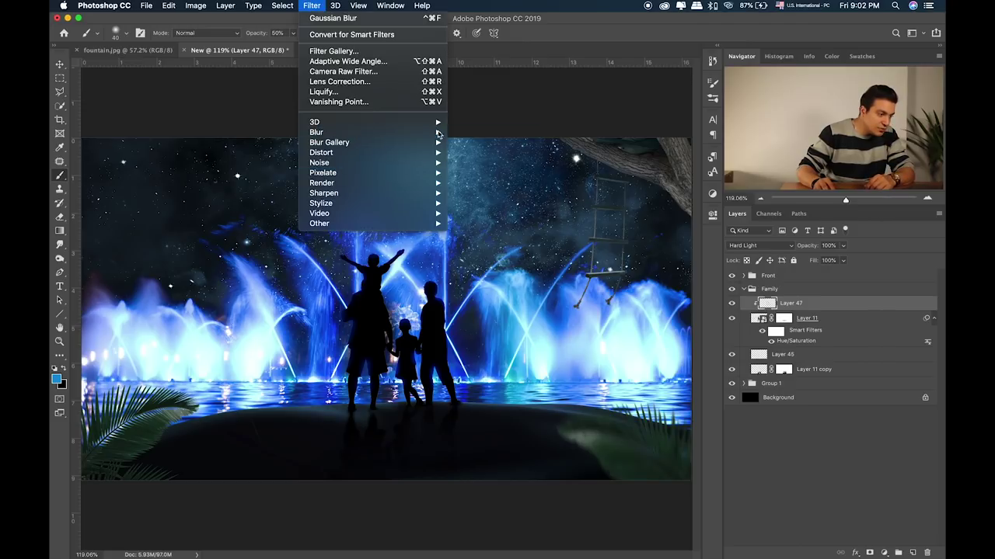
{"action": "left_click", "coordinate": [483, 172]}
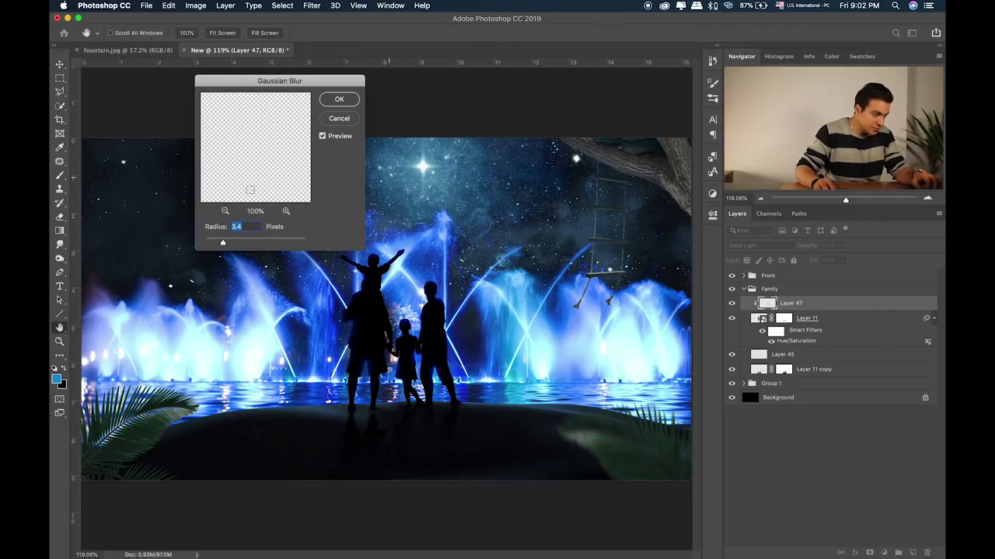
{"action": "key", "text": "super+plus"}
{"action": "key", "text": "super+plus"}
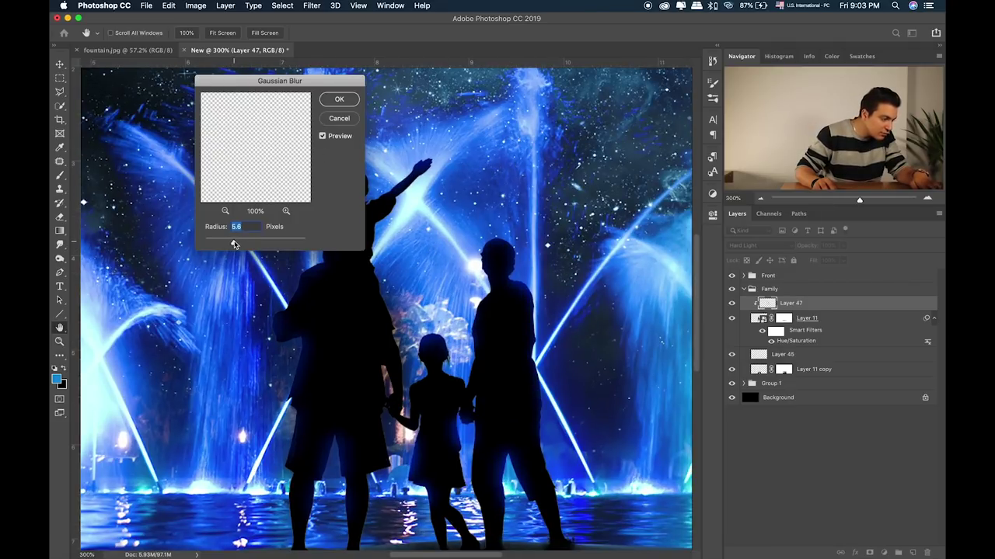
{"action": "left_click", "coordinate": [337, 101]}
Step: Zoom in on the family's legs and switch to a size-40 eraser
{"action": "key", "text": "b"}
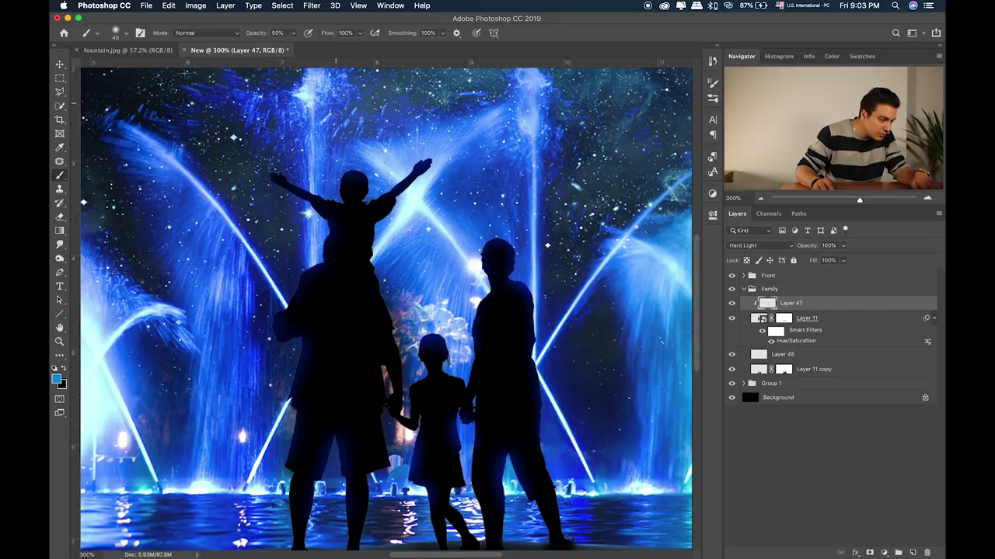
{"action": "left_click_drag", "start_coordinate": [498, 482], "coordinate": [465, 359]}
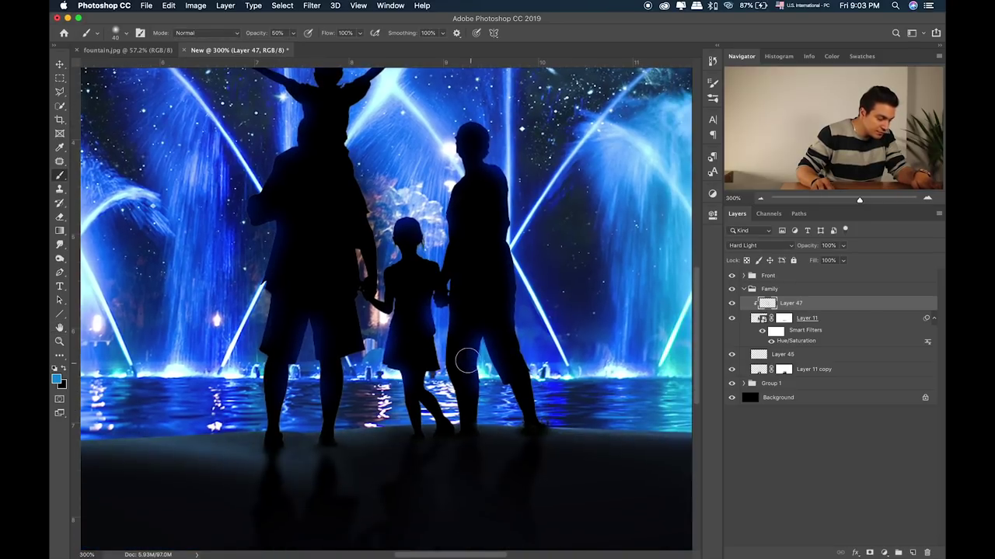
{"action": "key", "text": "super+plus"}
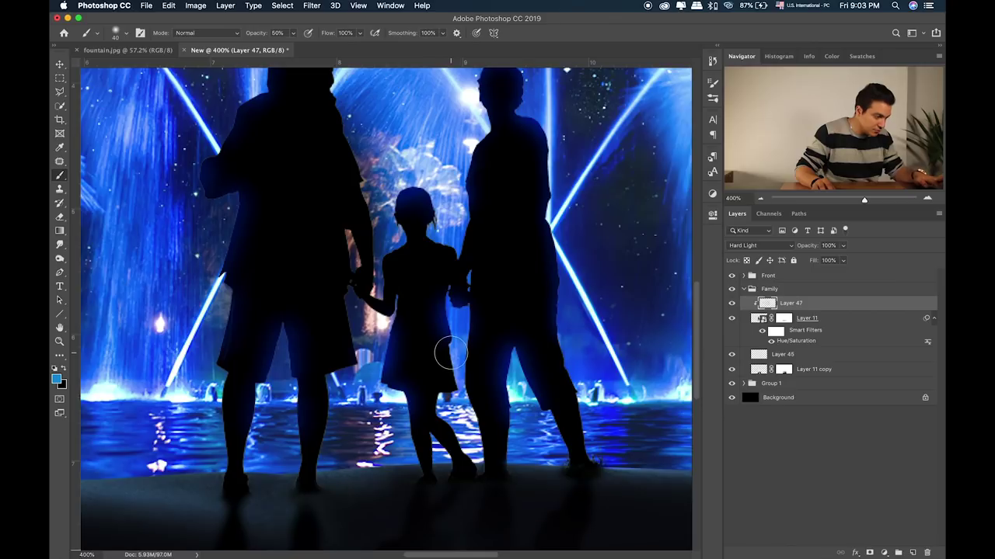
{"action": "key", "text": "e"}
{"action": "key", "text": "bracketright"}
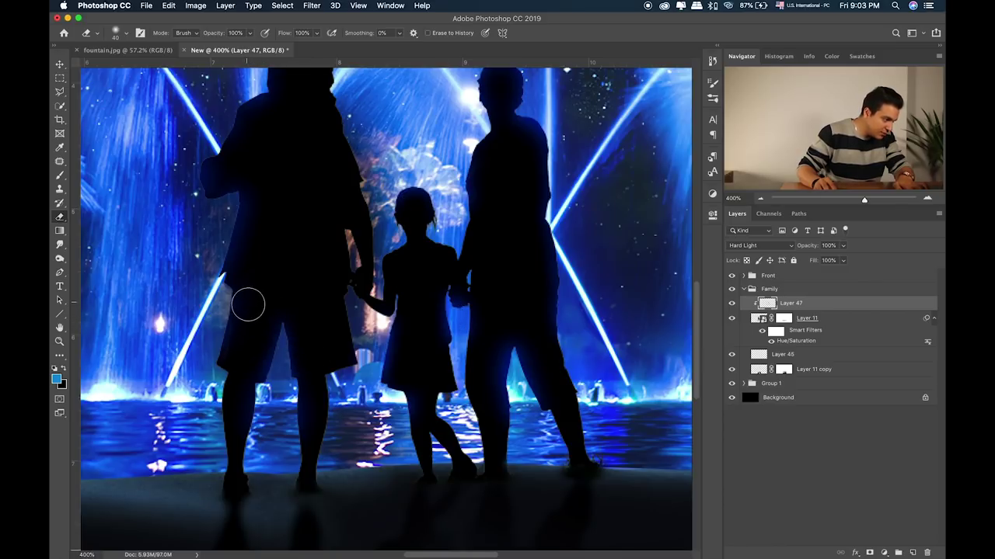
Step: Erase stray glow along the man's shoulder to the child, set smoothing 100%, and fit the image
{"action": "scroll", "coordinate": [249, 247], "scroll_direction": "up", "scroll_amount": 5}
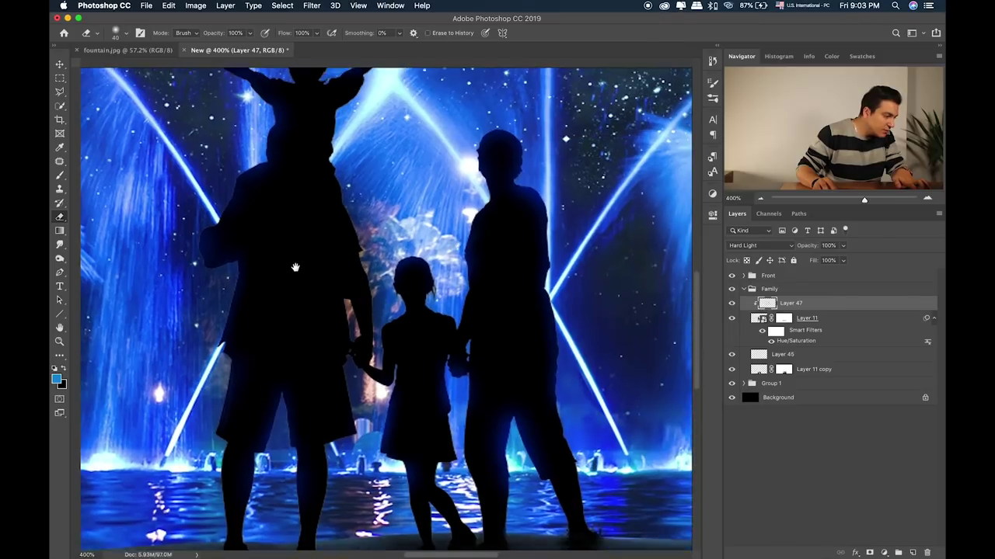
{"action": "left_click_drag", "start_coordinate": [221, 253], "coordinate": [297, 129]}
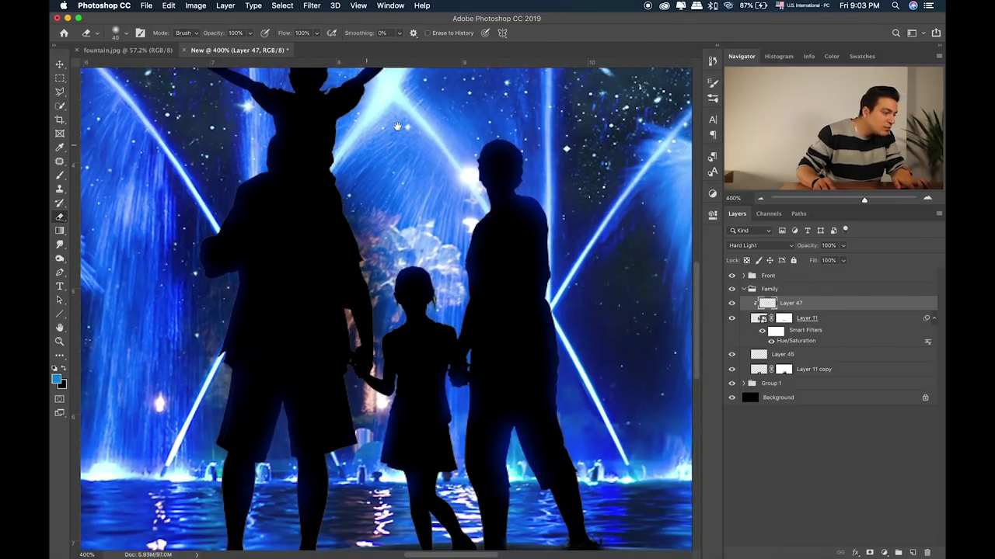
{"action": "left_click_drag", "start_coordinate": [398, 117], "coordinate": [369, 296]}
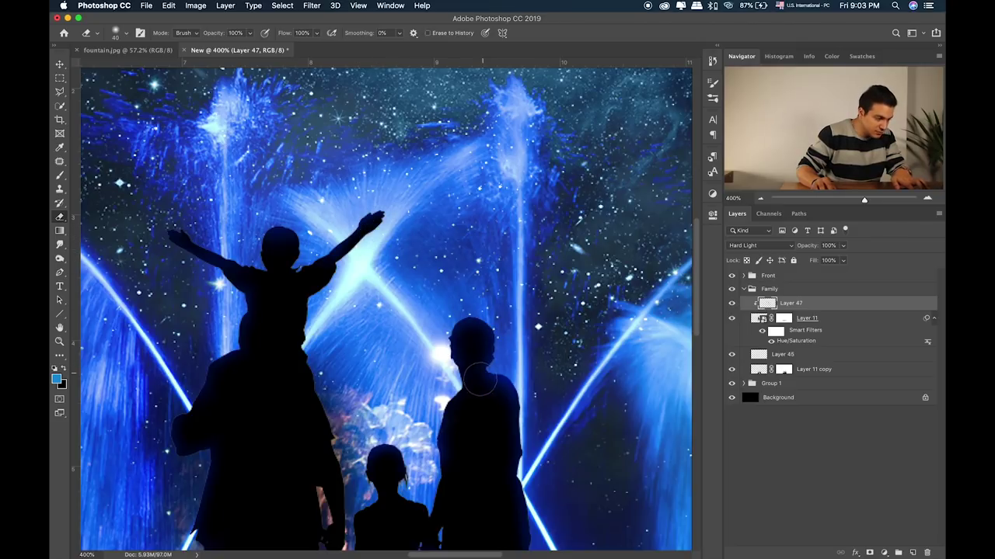
{"action": "scroll", "coordinate": [504, 415], "scroll_direction": "down", "scroll_amount": 10}
{"action": "scroll", "coordinate": [482, 389], "scroll_direction": "down", "scroll_amount": 2}
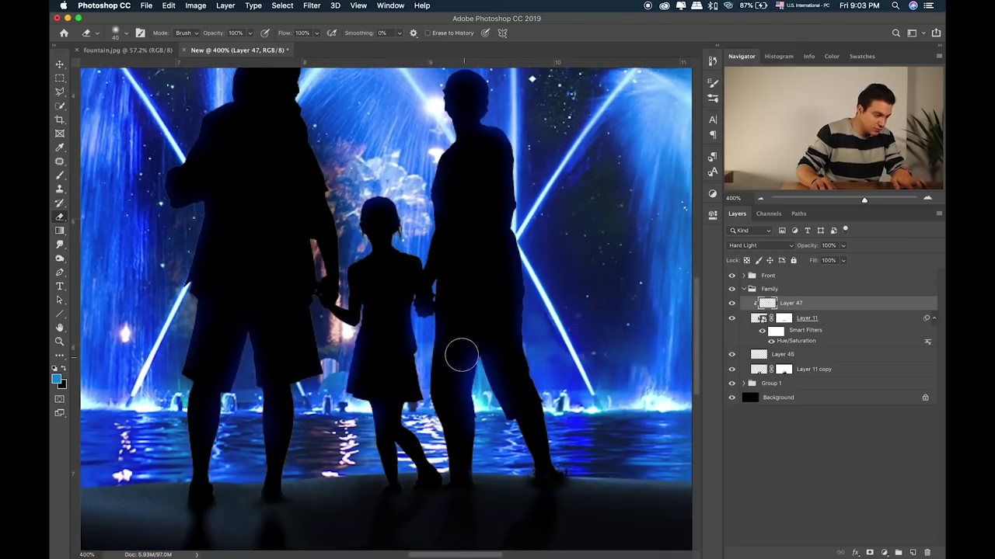
{"action": "key", "text": "alt+0"}
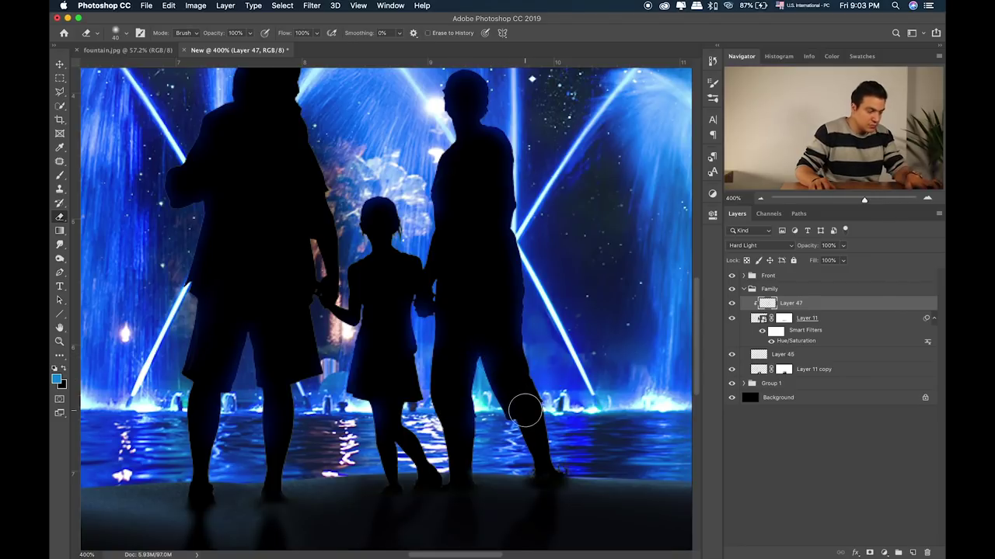
{"action": "key", "text": "ctrl+0"}
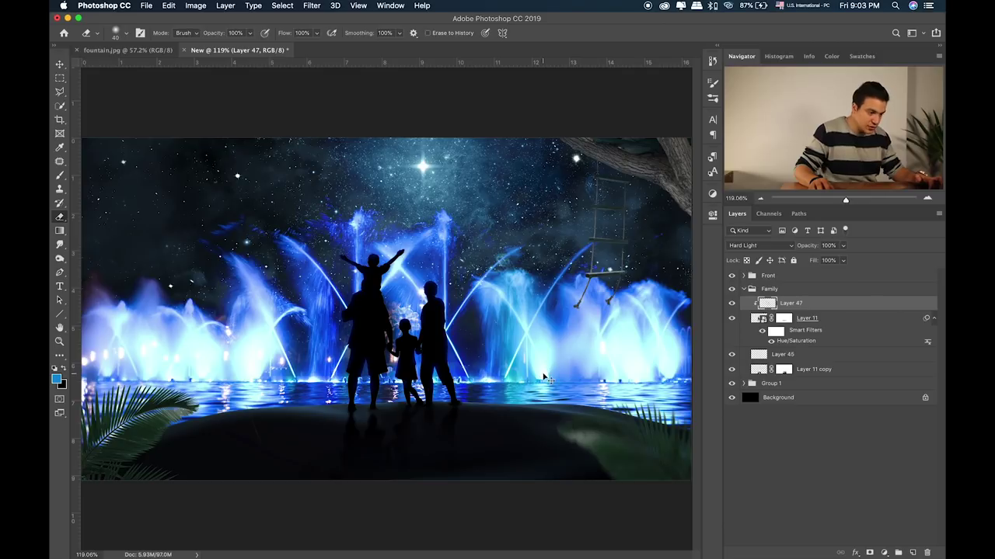
{"action": "key", "text": "super+Tab"}
Step: Collapse the Family group, select Front, and drag 27.png from Finder onto the canvas
{"action": "left_click", "coordinate": [744, 289]}
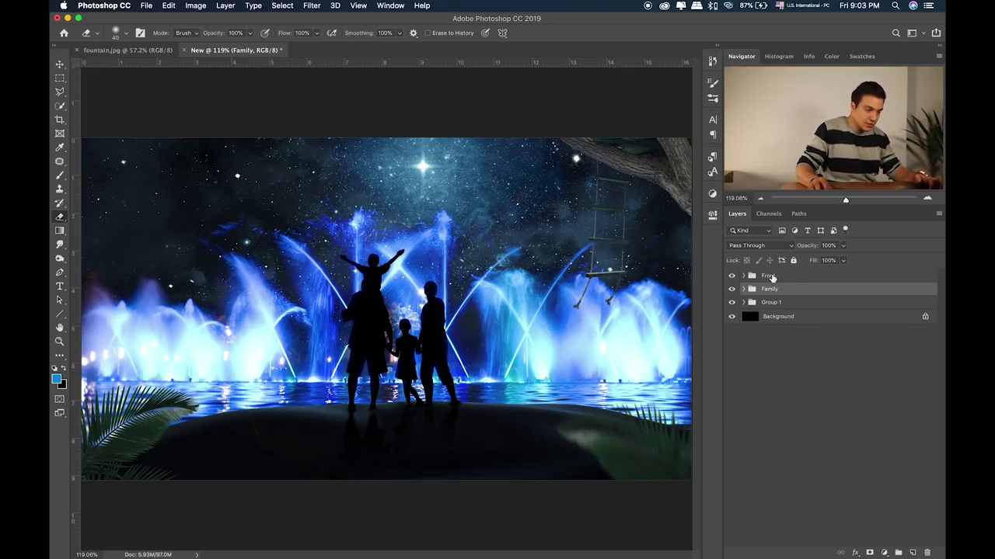
{"action": "left_click", "coordinate": [769, 276]}
{"action": "key", "text": "super+Tab"}
{"action": "key", "text": "super+Tab"}
{"action": "key", "text": "Tab"}
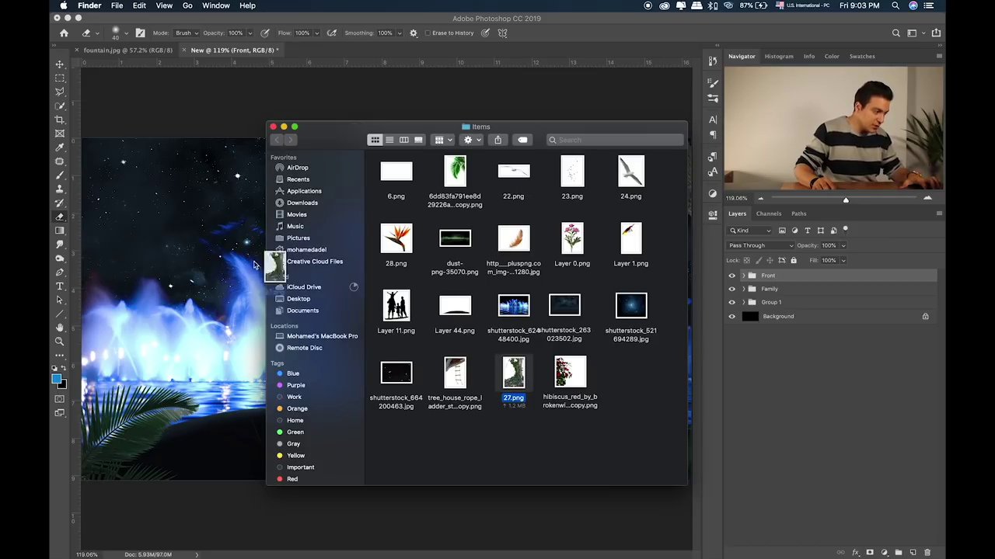
{"action": "left_click_drag", "start_coordinate": [515, 378], "coordinate": [164, 221]}
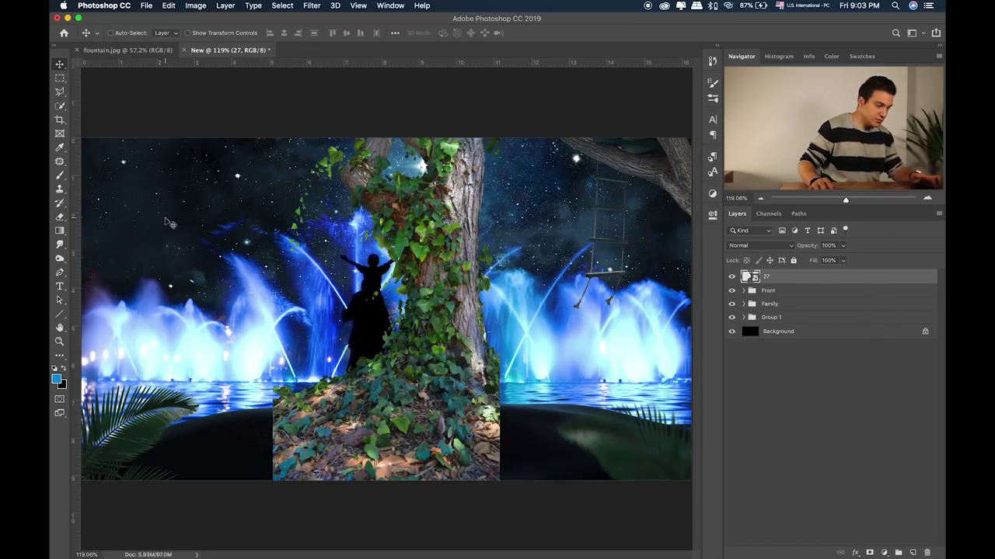
Step: Scale the tree to about 156% and position it along the right edge
{"action": "mouse_move", "coordinate": [498, 138]}
{"action": "left_mouse_down"}
{"action": "mouse_move", "coordinate": [699, 211]}
{"action": "mouse_move", "coordinate": [680, 234]}
{"action": "left_mouse_up"}
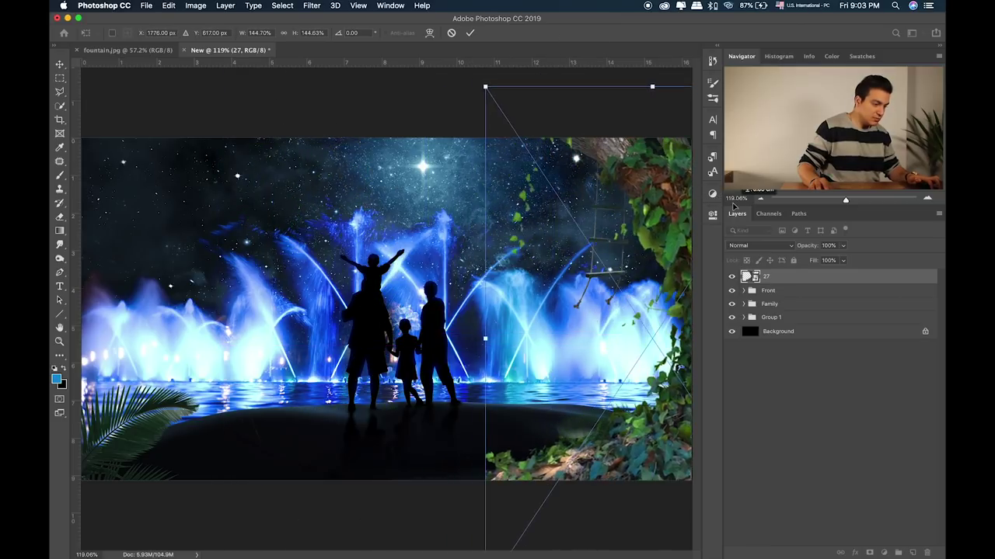
{"action": "left_click_drag", "start_coordinate": [612, 219], "coordinate": [637, 227]}
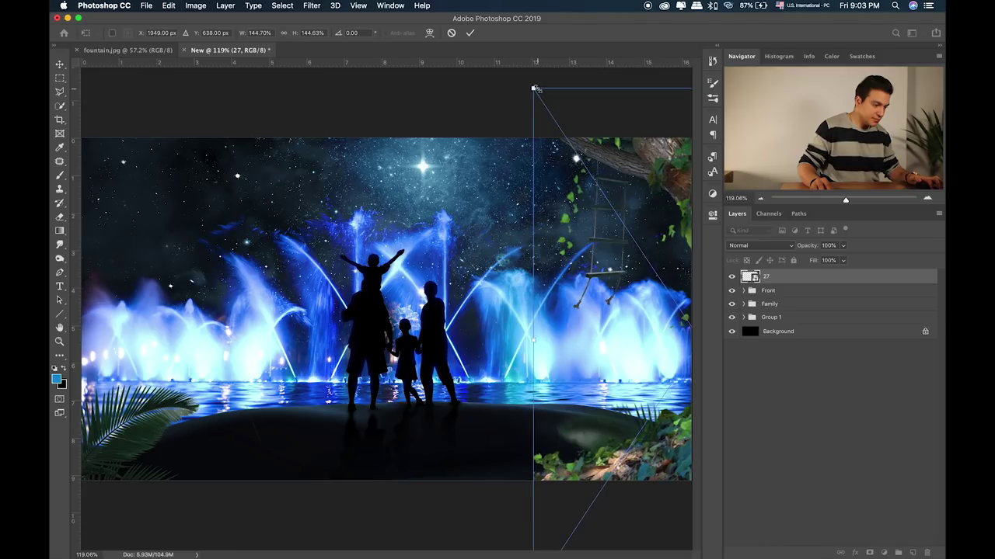
{"action": "left_click_drag", "start_coordinate": [535, 88], "coordinate": [519, 67]}
{"action": "left_click_drag", "start_coordinate": [592, 196], "coordinate": [579, 216]}
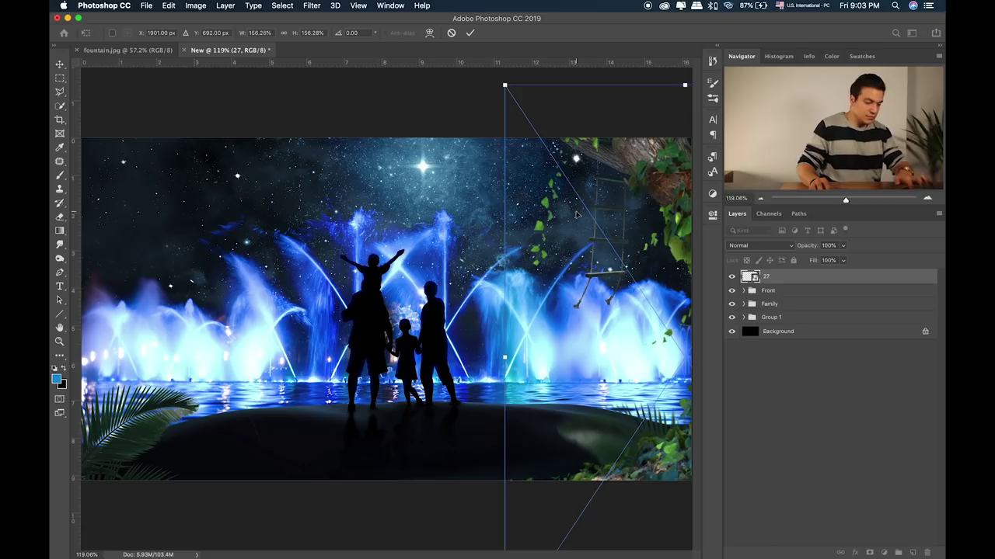
{"action": "key", "text": "Return"}
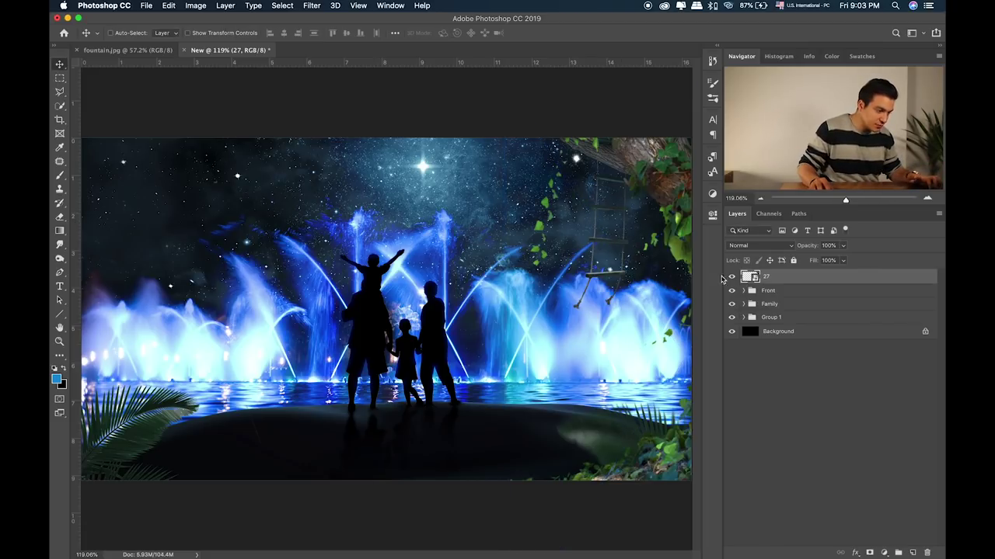
Step: Duplicate the tree layer and flip the copy horizontally
{"action": "left_click_drag", "start_coordinate": [619, 178], "coordinate": [349, 243], "text": "alt"}
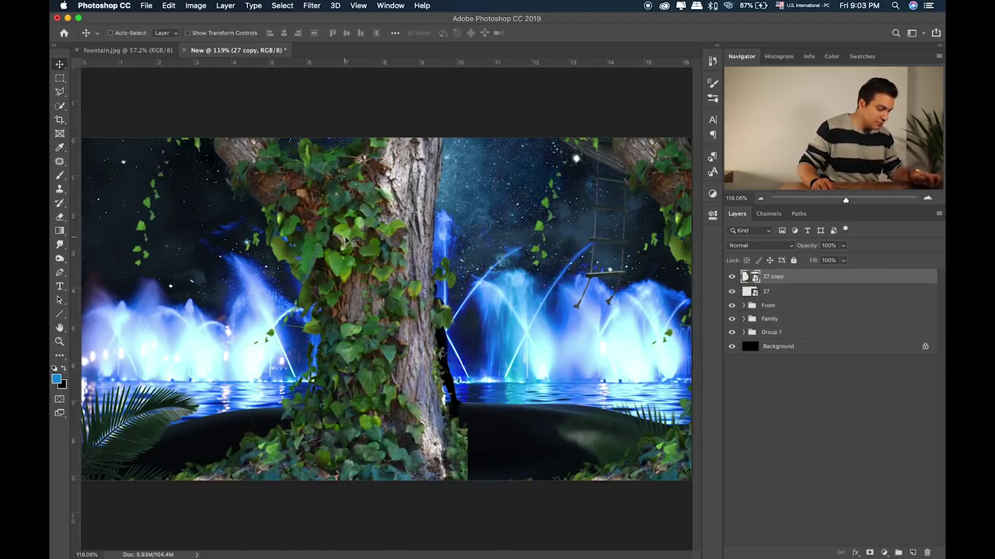
{"action": "key", "text": "ctrl+t"}
{"action": "right_click", "coordinate": [346, 237]}
{"action": "left_click", "coordinate": [404, 361]}
Step: Place the flipped copy at the left edge at about 168%, then mask layer 27
{"action": "left_click_drag", "start_coordinate": [264, 325], "coordinate": [75, 318]}
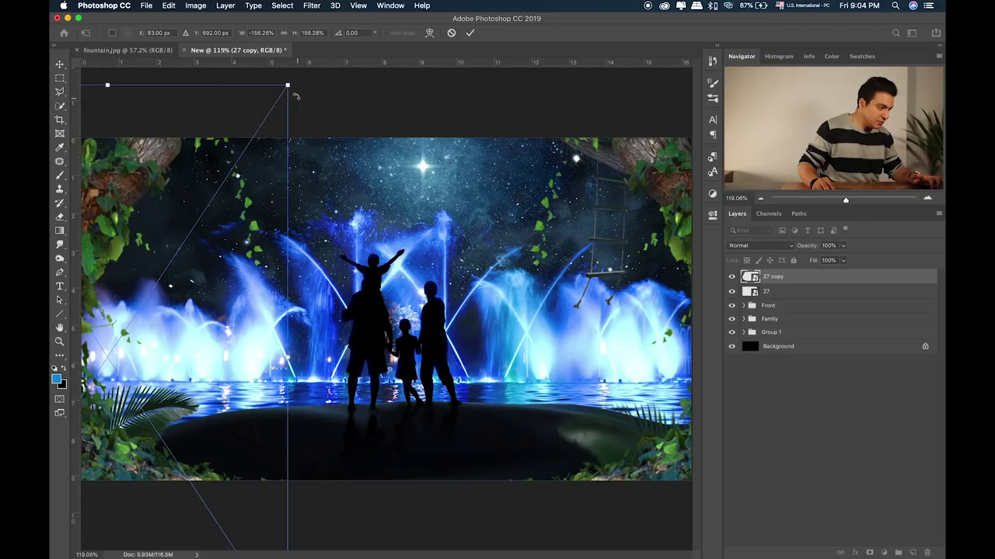
{"action": "left_click_drag", "start_coordinate": [295, 96], "coordinate": [315, 46]}
{"action": "mouse_move", "coordinate": [251, 372]}
{"action": "left_mouse_down"}
{"action": "mouse_move", "coordinate": [222, 393]}
{"action": "mouse_move", "coordinate": [228, 378]}
{"action": "left_mouse_up"}
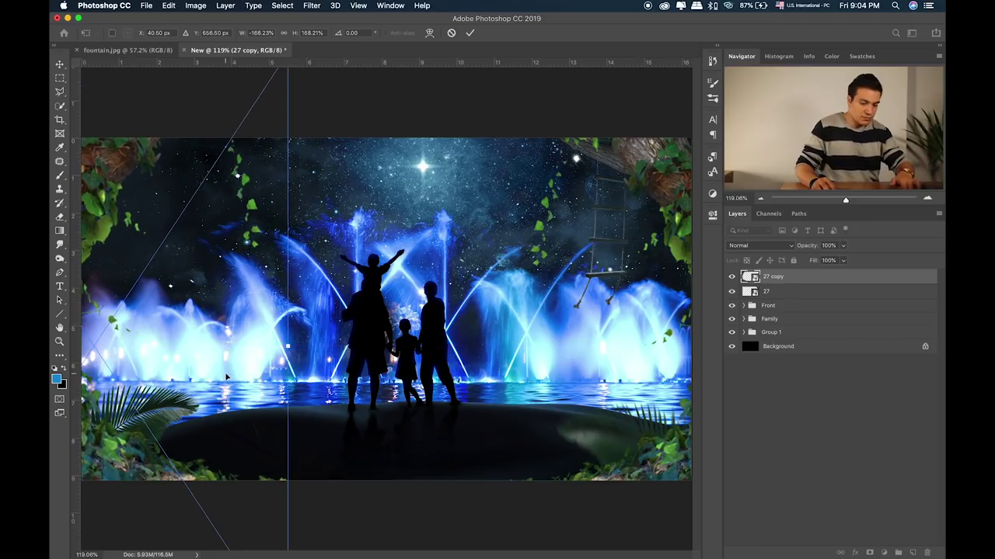
{"action": "key", "text": "Return"}
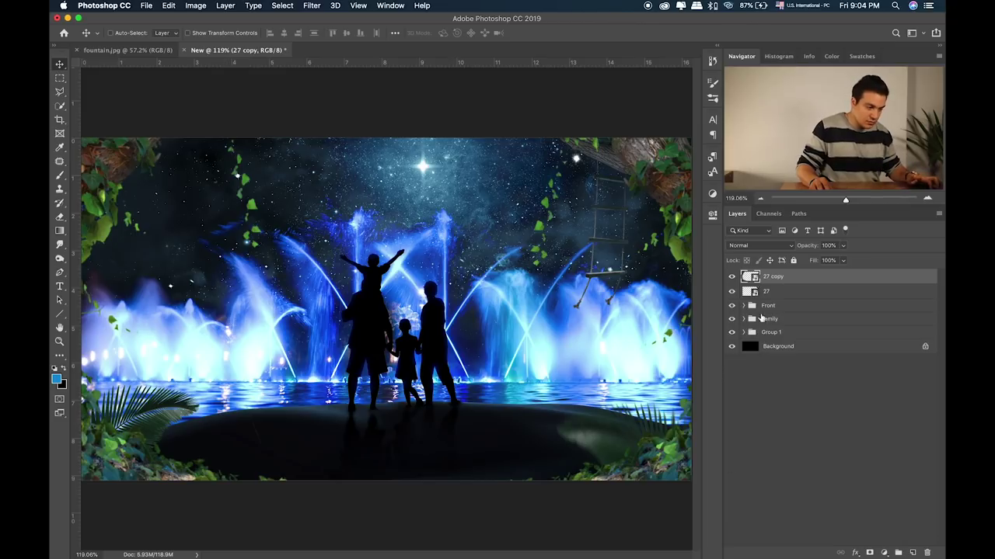
{"action": "key", "text": "alt+bracketleft"}
{"action": "left_click", "coordinate": [870, 552]}
Step: Paint black on layer 27's mask with a 150–200 px brush to hide leaves left of the ladder
{"action": "key", "text": "d"}
{"action": "key", "text": "b"}
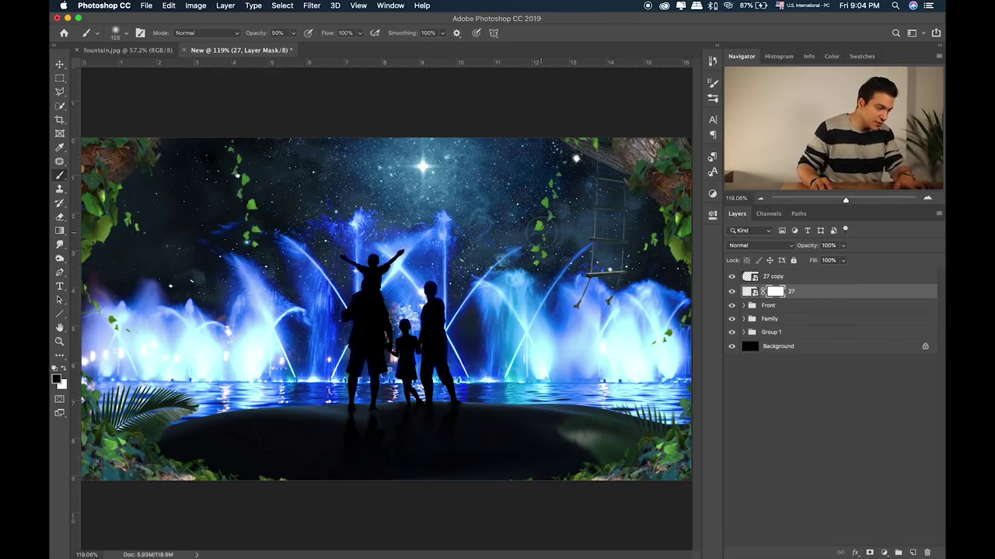
{"action": "key", "text": "bracketright"}
{"action": "key", "text": "0"}
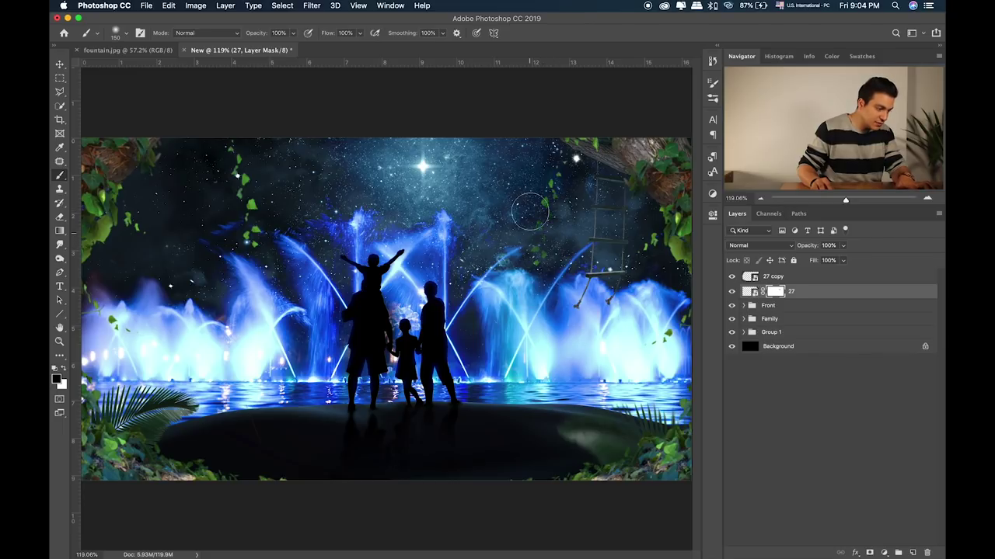
{"action": "left_click_drag", "start_coordinate": [529, 239], "coordinate": [560, 162]}
{"action": "key", "text": "bracketright"}
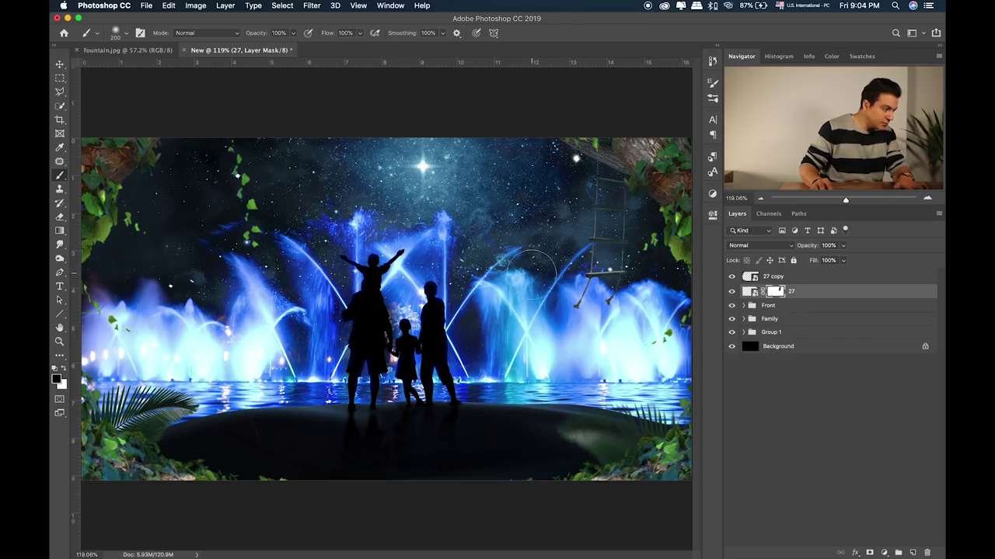
{"action": "left_click", "coordinate": [127, 33]}
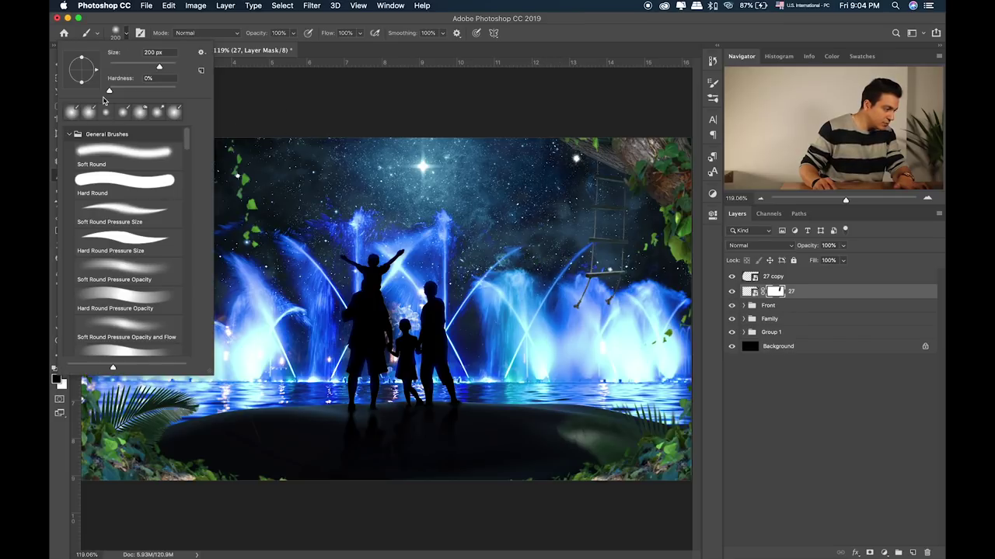
{"action": "key", "text": "Escape"}
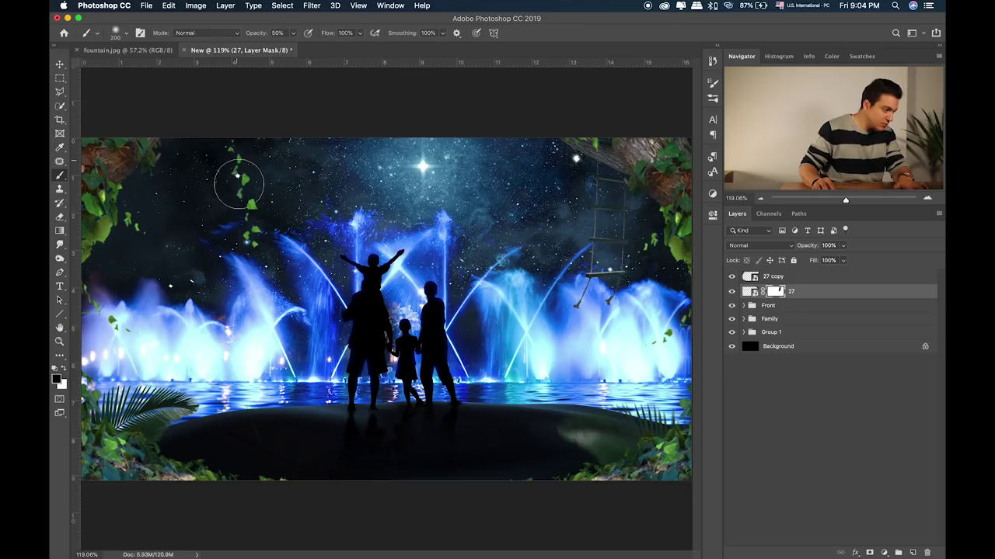
{"action": "key", "text": "0"}
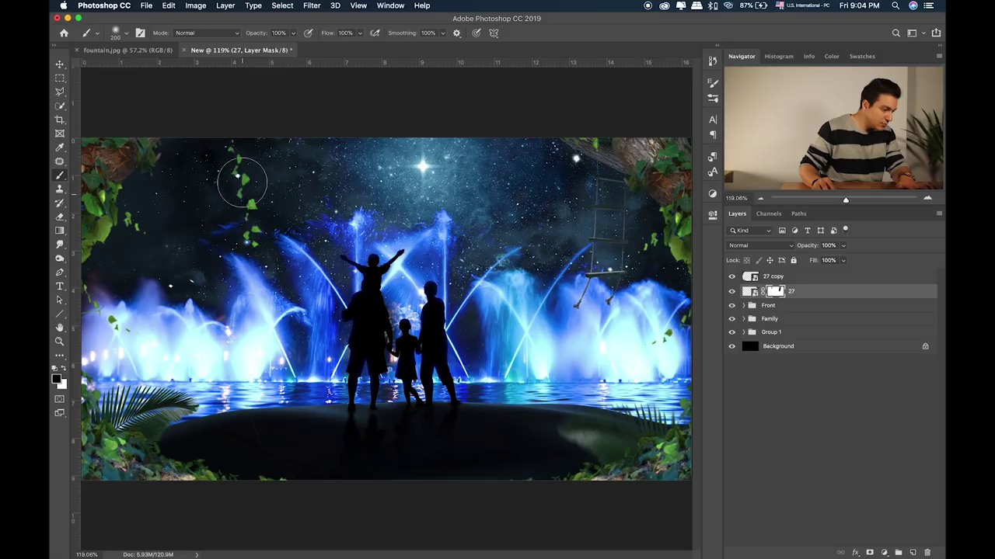
Step: Add a mask to 27 copy and paint out its leaves in the upper-left sky
{"action": "key", "text": "alt+bracketright"}
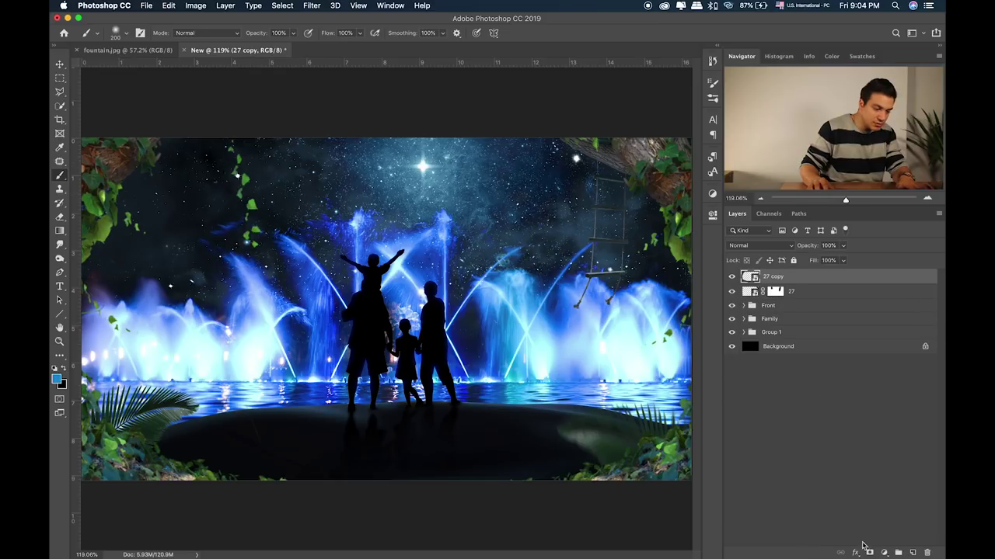
{"action": "left_click", "coordinate": [869, 551]}
{"action": "left_click_drag", "start_coordinate": [249, 167], "coordinate": [252, 233]}
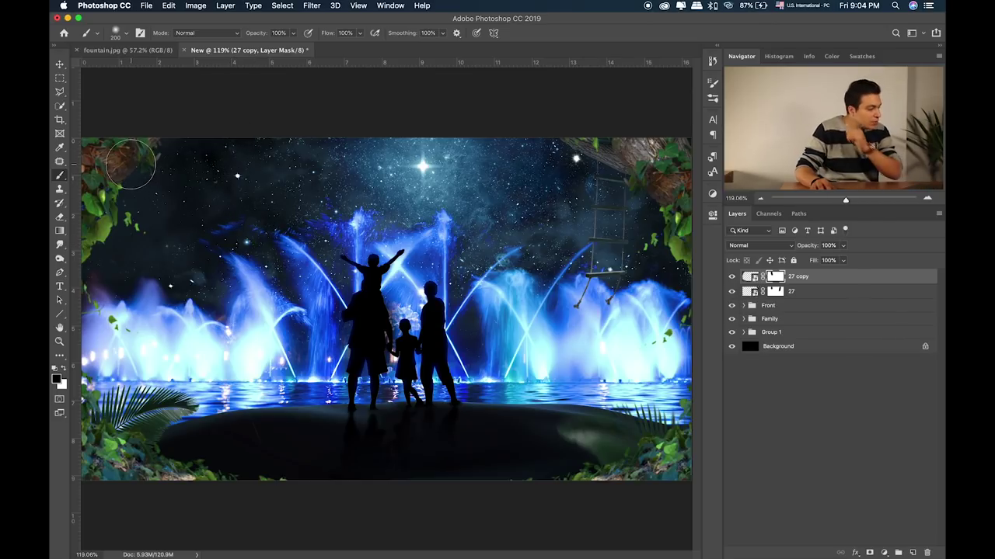
{"action": "left_click", "coordinate": [60, 78]}
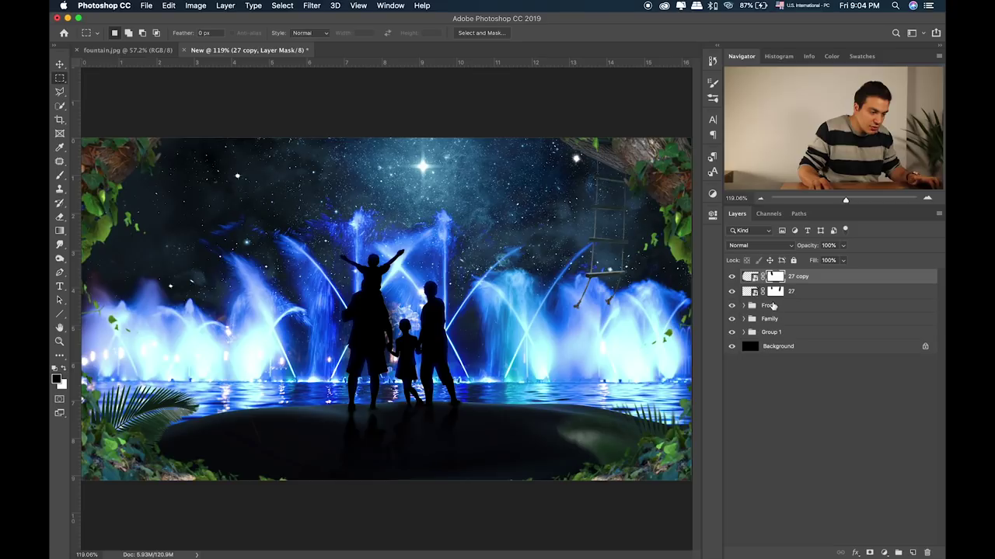
Step: Move layers 27 and 27 copy into the Front group, then select layer 27 alone
{"action": "left_click", "coordinate": [744, 305]}
{"action": "left_click", "coordinate": [808, 291], "text": "shift"}
{"action": "left_click_drag", "start_coordinate": [816, 282], "coordinate": [817, 417]}
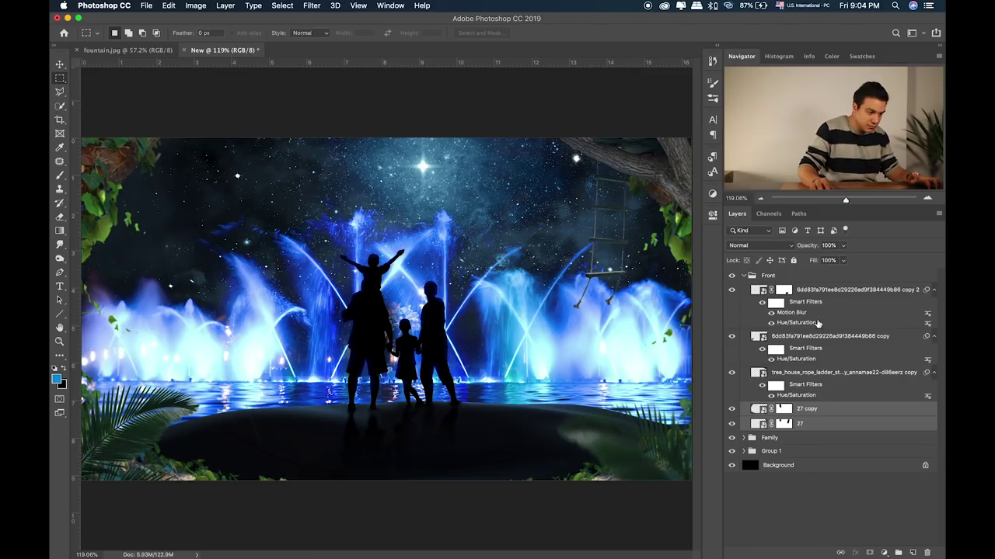
{"action": "left_click", "coordinate": [808, 427]}
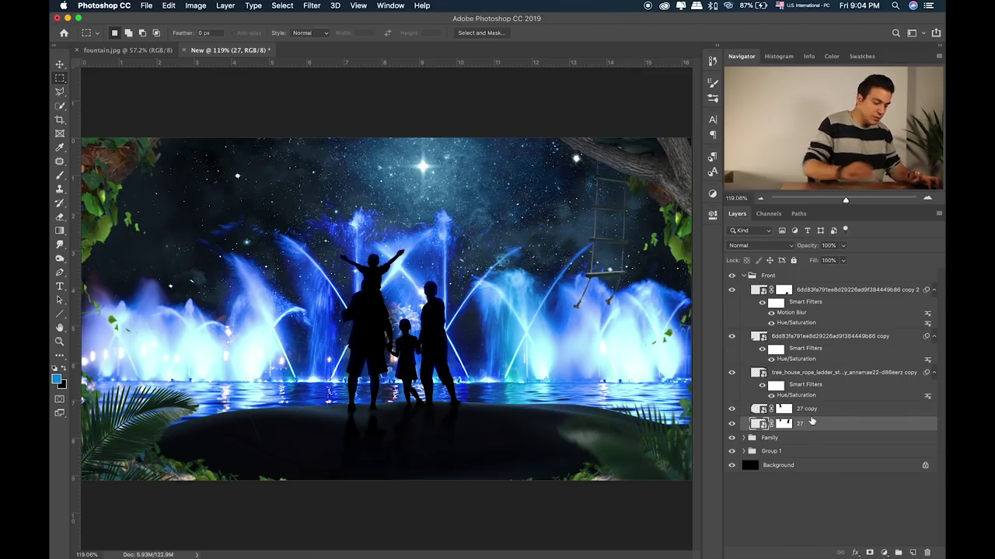
Step: Give layer 27 Hue/Saturation of Hue +35, Saturation −59, Lightness −48
{"action": "key", "text": "ctrl+u"}
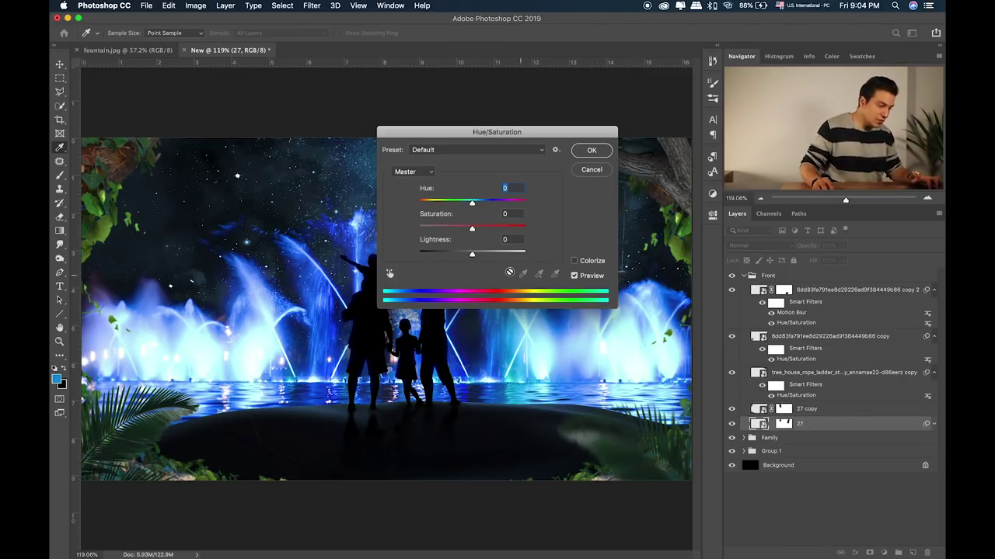
{"action": "left_click_drag", "start_coordinate": [461, 257], "coordinate": [453, 256]}
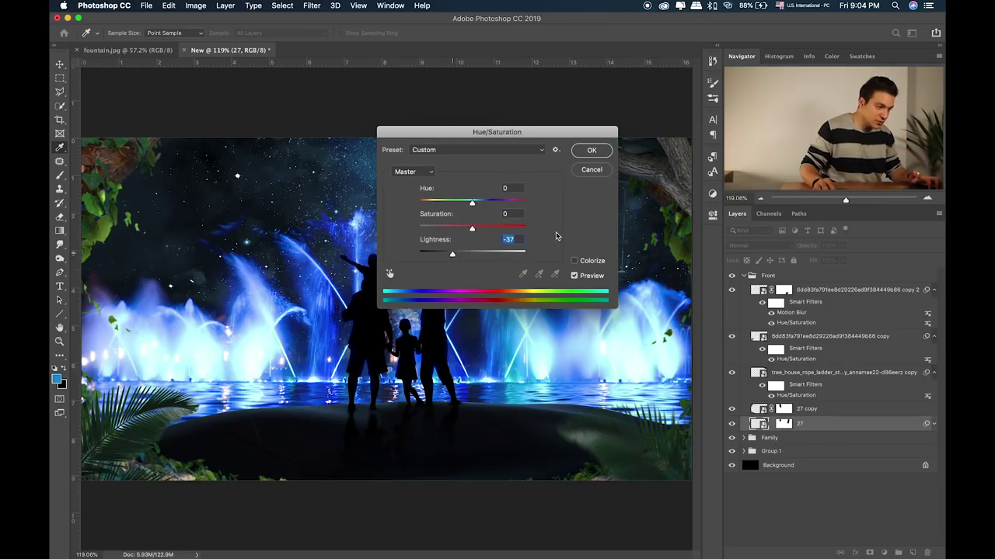
{"action": "left_click_drag", "start_coordinate": [571, 126], "coordinate": [422, 135]}
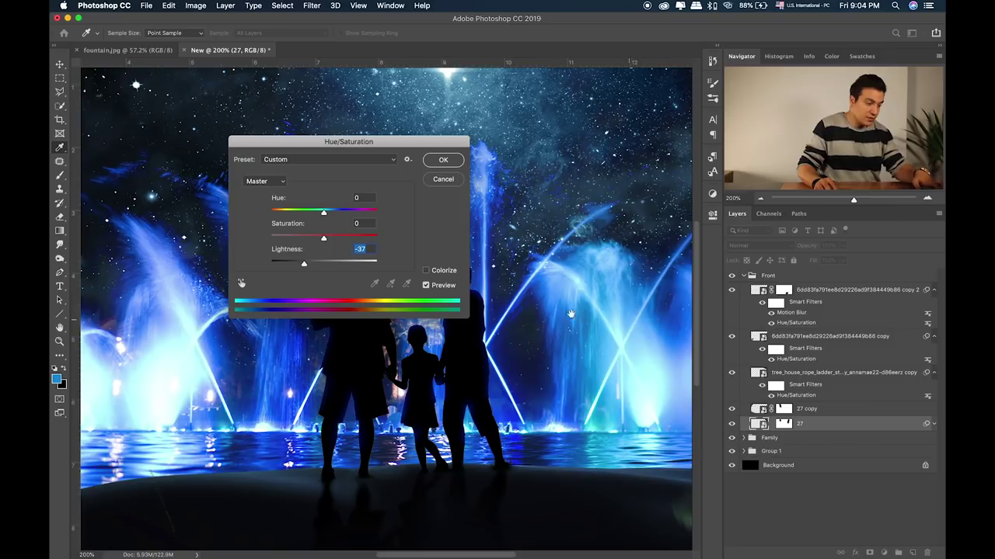
{"action": "key", "text": "ctrl+plus"}
{"action": "left_click_drag", "start_coordinate": [529, 327], "coordinate": [646, 328]}
{"action": "left_click_drag", "start_coordinate": [324, 238], "coordinate": [298, 240]}
{"action": "scroll", "coordinate": [497, 194], "scroll_direction": "up", "scroll_amount": 5}
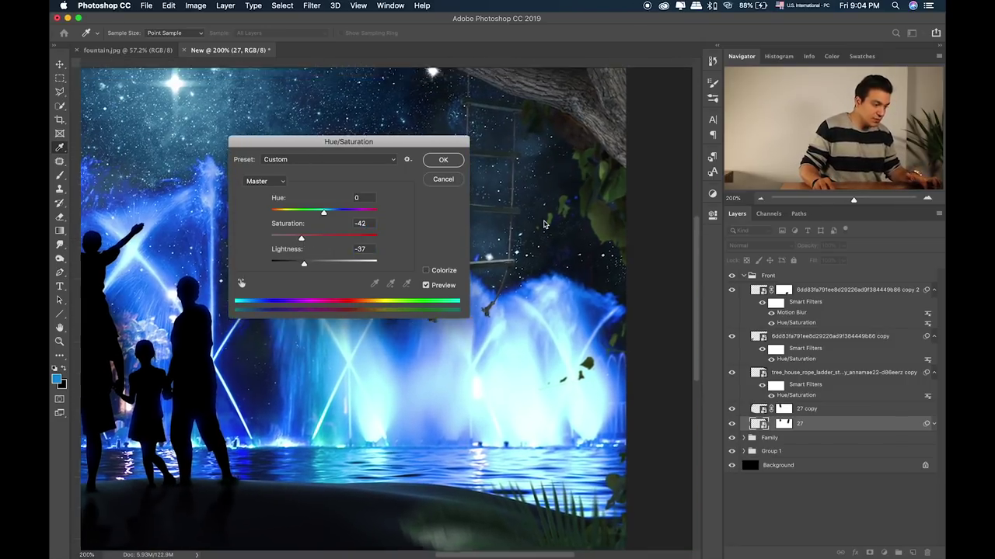
{"action": "left_click", "coordinate": [345, 213]}
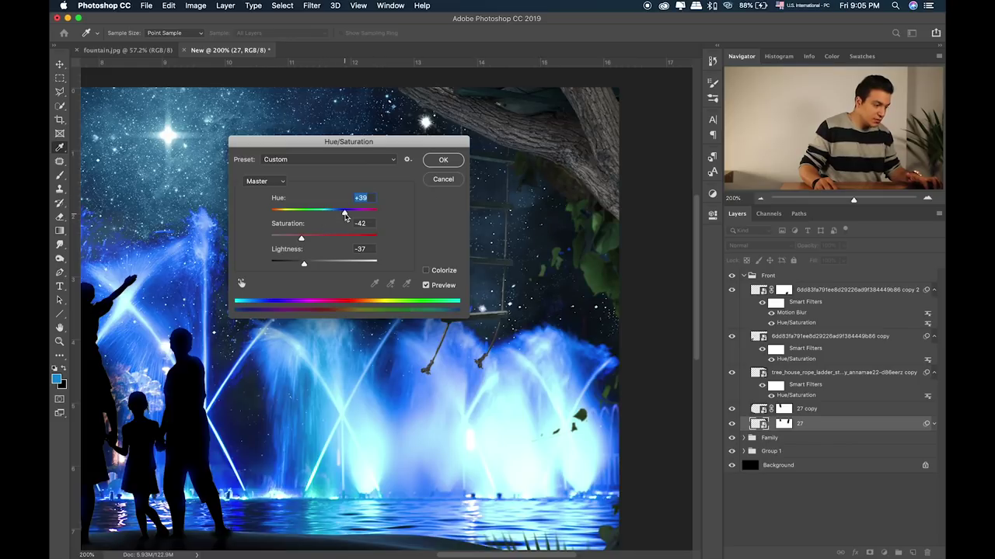
{"action": "left_click_drag", "start_coordinate": [299, 240], "coordinate": [296, 265]}
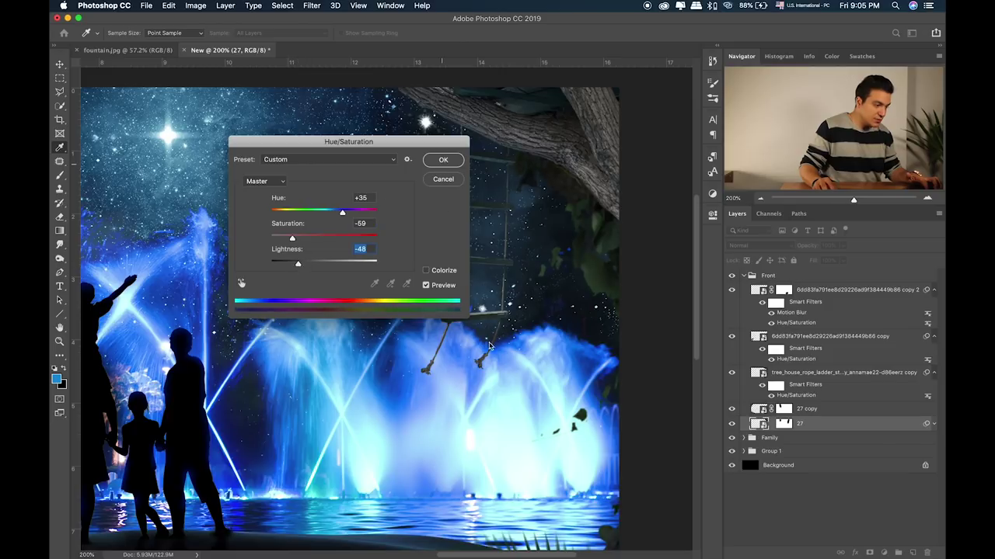
{"action": "key", "text": "Return"}
{"action": "left_click", "coordinate": [730, 424]}
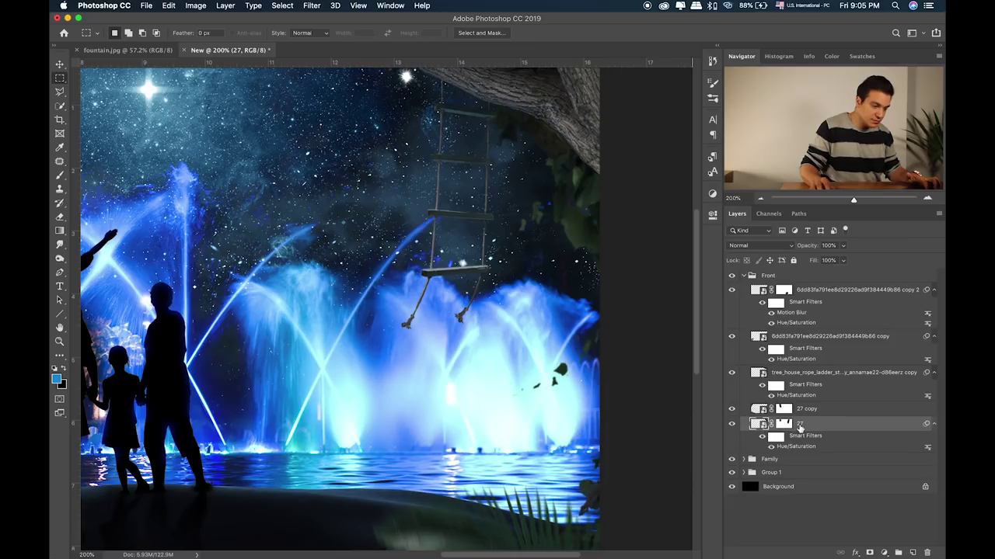
{"action": "key", "text": "super+minus"}
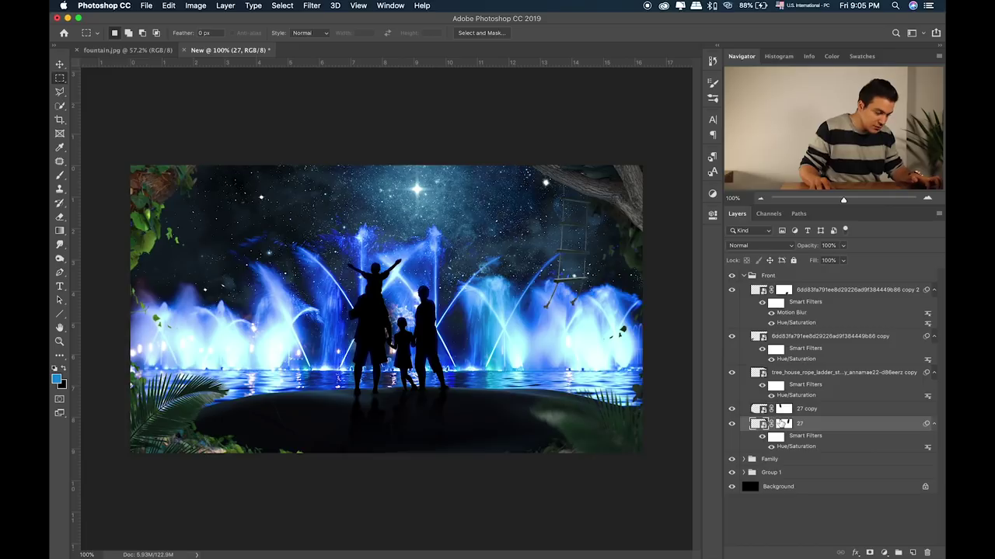
Step: Check layer 27's mask and 27 copy's effect on the leaves, then select 27 copy
{"action": "left_click", "coordinate": [783, 423]}
{"action": "key", "text": "d"}
{"action": "key", "text": "b"}
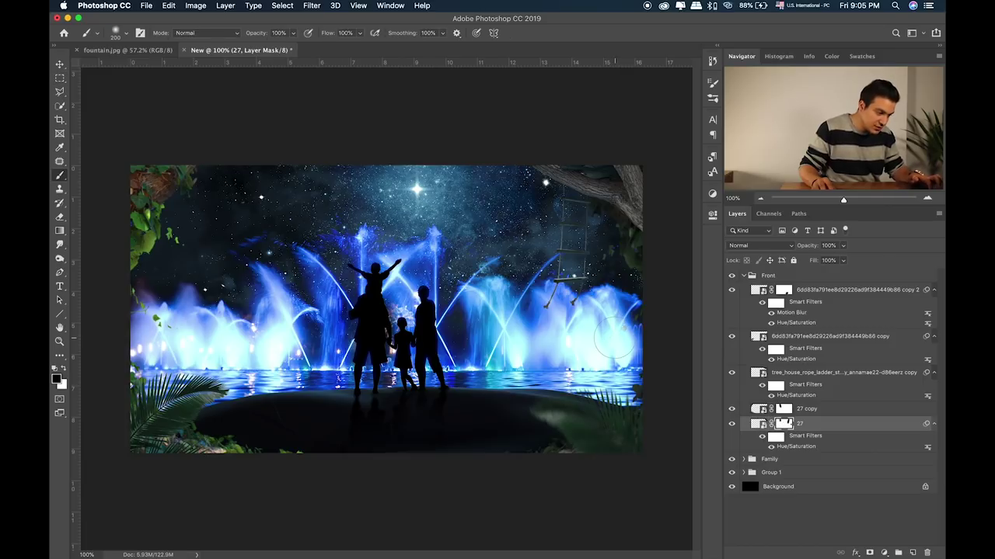
{"action": "left_click", "coordinate": [731, 409]}
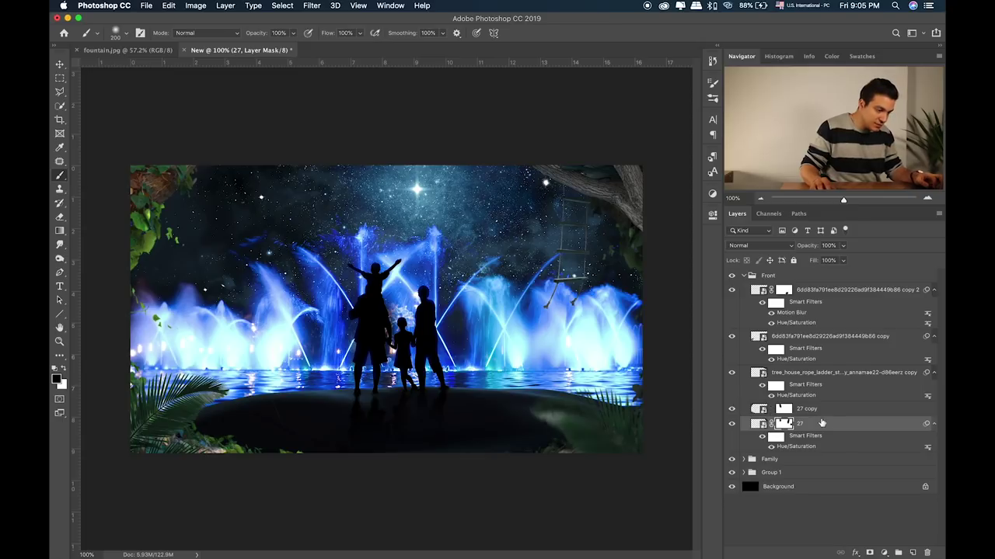
{"action": "left_click", "coordinate": [765, 426]}
{"action": "left_click", "coordinate": [808, 409]}
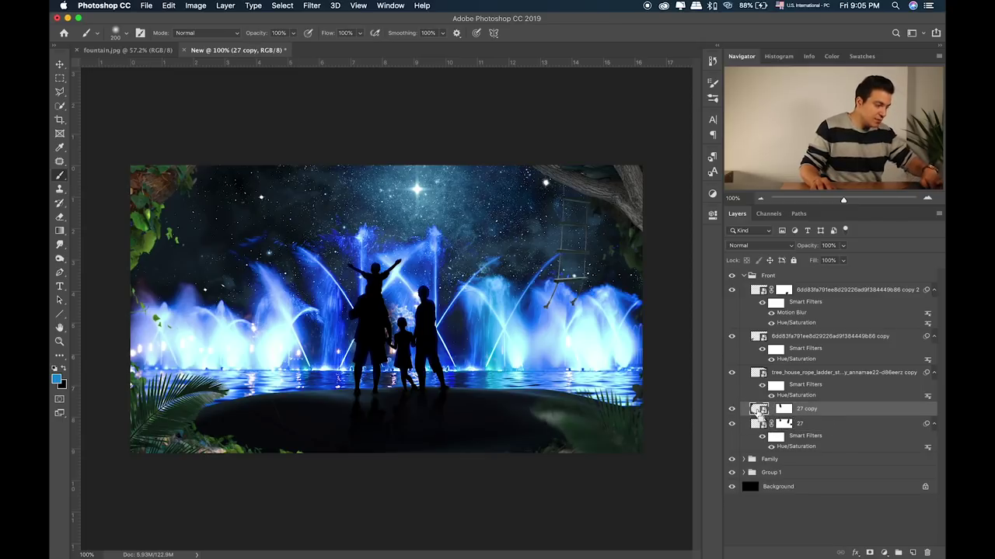
Step: Set 27 copy's Hue/Saturation to Hue +32, Saturation −62, Lightness −49
{"action": "key", "text": "ctrl+u"}
{"action": "left_click_drag", "start_coordinate": [307, 240], "coordinate": [294, 238]}
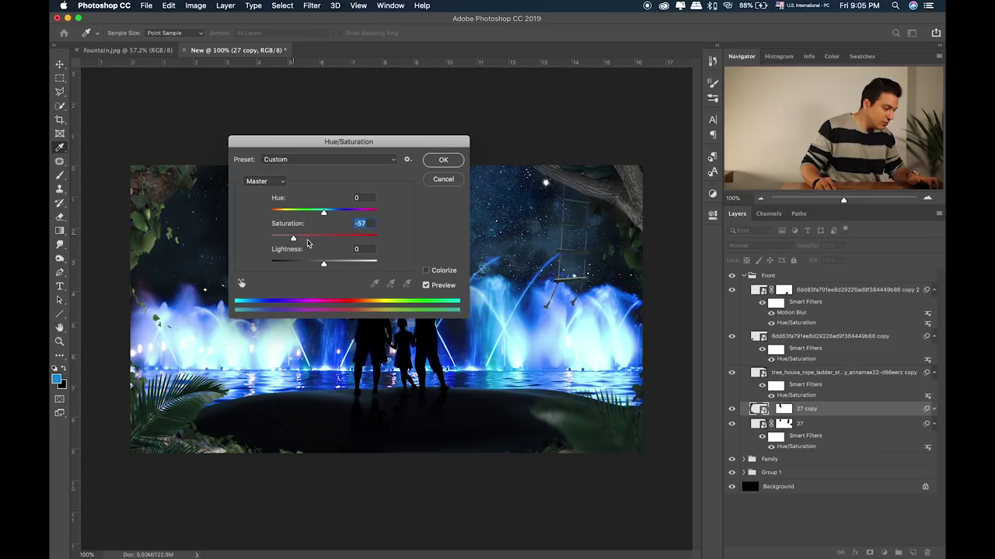
{"action": "left_click_drag", "start_coordinate": [317, 270], "coordinate": [301, 270]}
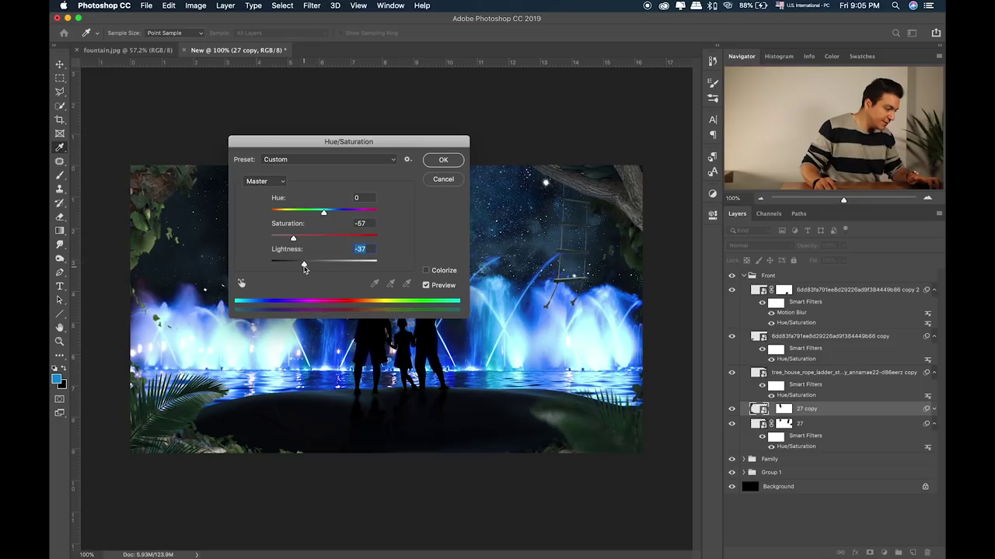
{"action": "left_click_drag", "start_coordinate": [322, 213], "coordinate": [341, 213]}
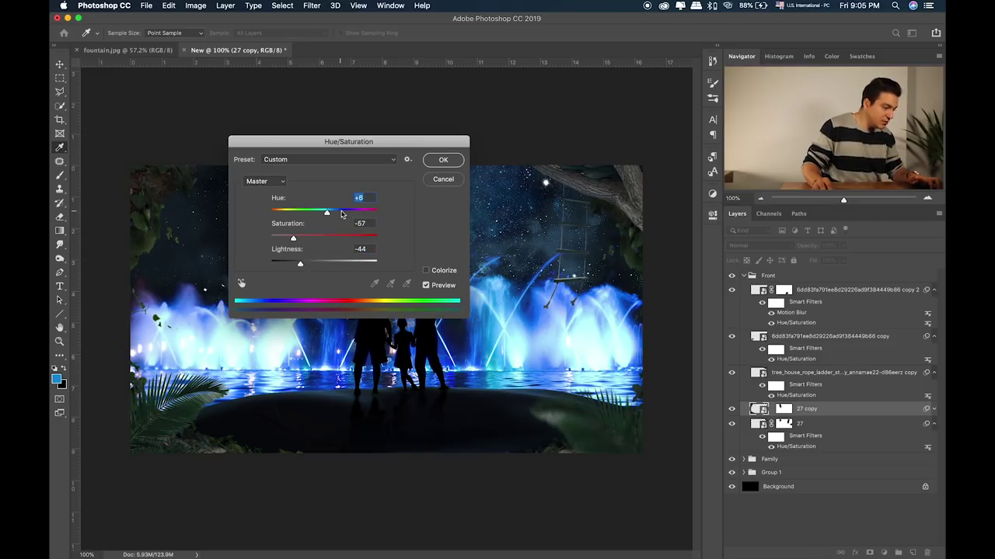
{"action": "left_click_drag", "start_coordinate": [293, 238], "coordinate": [292, 266]}
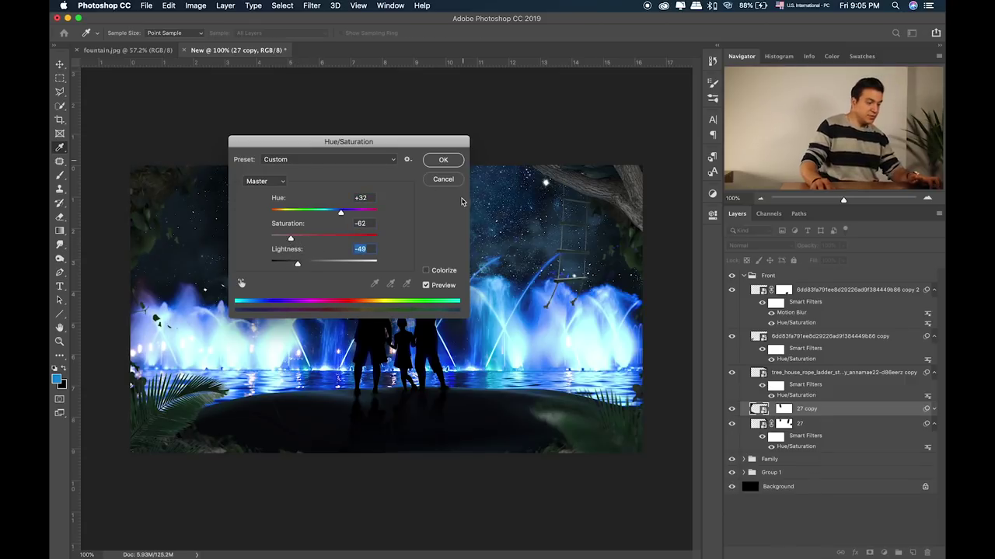
{"action": "key", "text": "Return"}
{"action": "key", "text": "b"}
{"action": "key", "text": "ctrl+0"}
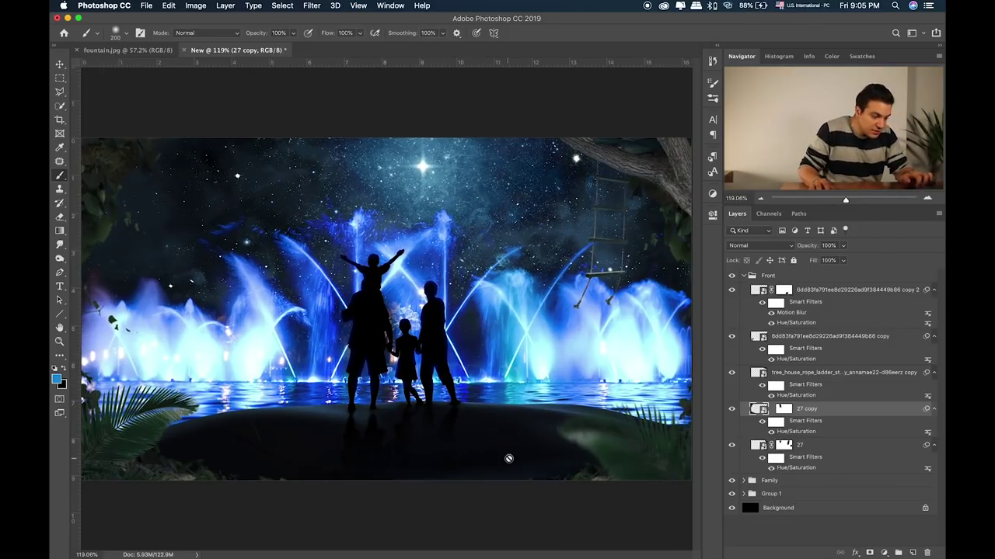
Step: Drag hibiscus_red copy.png from Finder into the composite, scaled to about 13% at the lower-left
{"action": "key", "text": "super+Tab"}
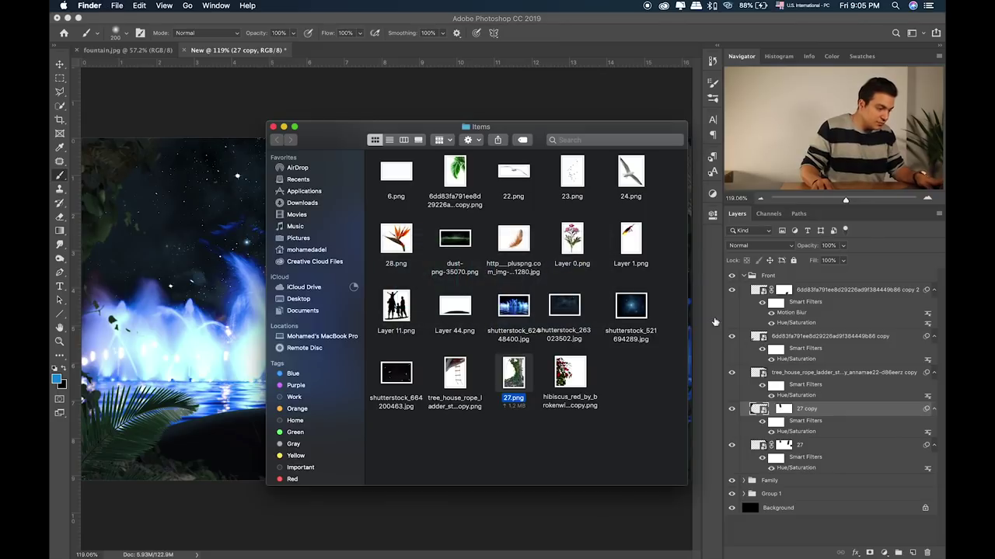
{"action": "left_click_drag", "start_coordinate": [570, 373], "coordinate": [229, 288]}
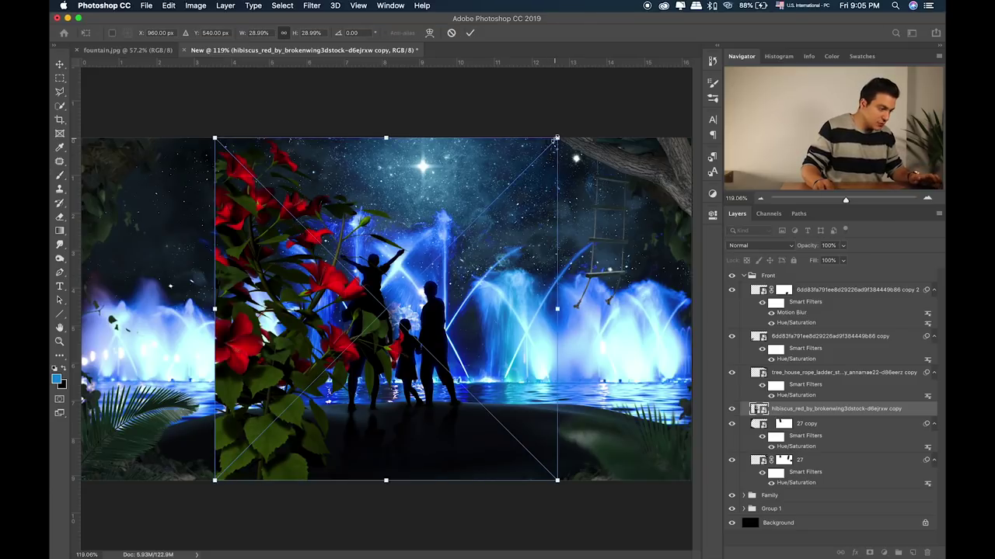
{"action": "left_click_drag", "start_coordinate": [556, 140], "coordinate": [367, 327]}
{"action": "mouse_move", "coordinate": [350, 367]}
{"action": "left_mouse_down"}
{"action": "mouse_move", "coordinate": [258, 367]}
{"action": "mouse_move", "coordinate": [187, 399]}
{"action": "left_mouse_up"}
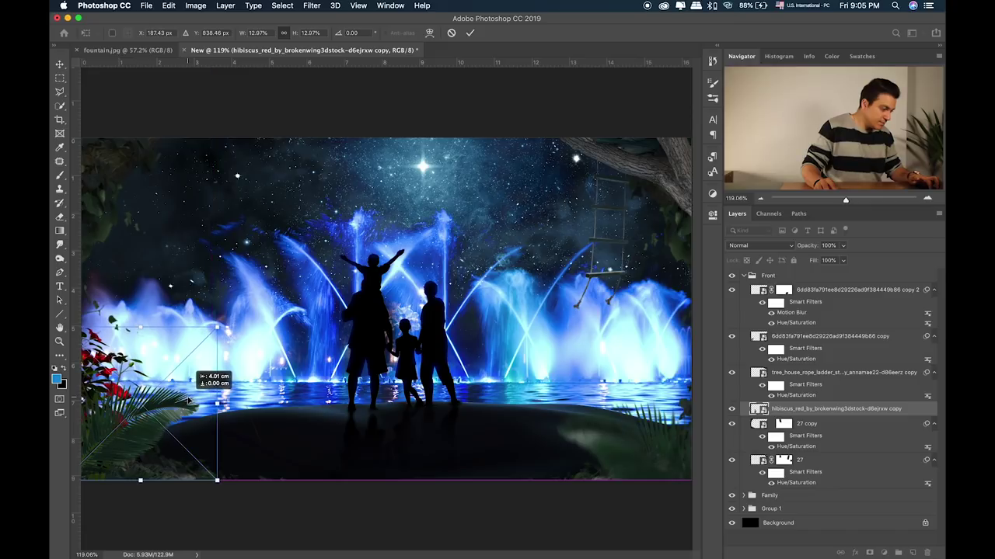
Step: Recolour the hibiscus purple (Hue -84, Saturation -20, Lightness -26) and duplicate its layer
{"action": "key", "text": "Return"}
{"action": "key", "text": "b"}
{"action": "key", "text": "ctrl+u"}
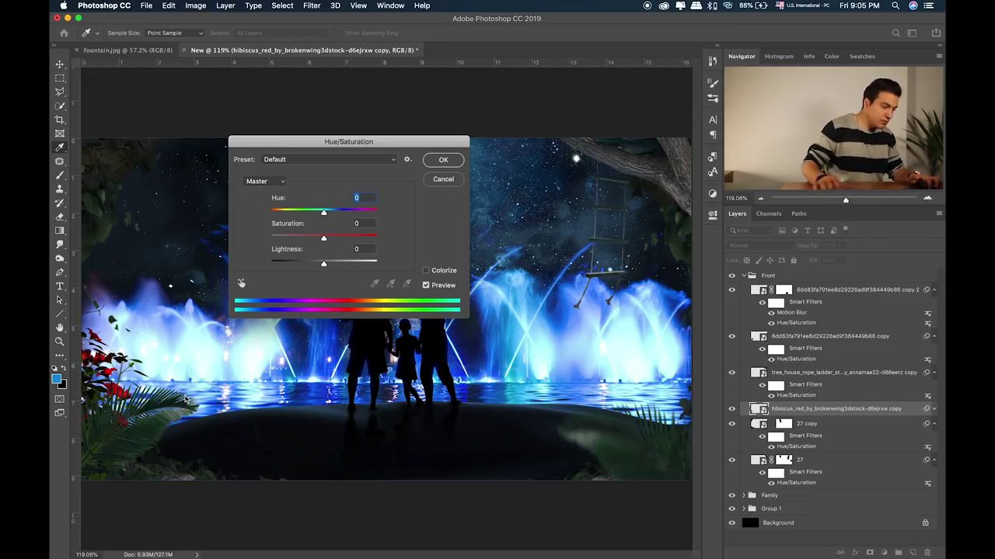
{"action": "left_click", "coordinate": [309, 239]}
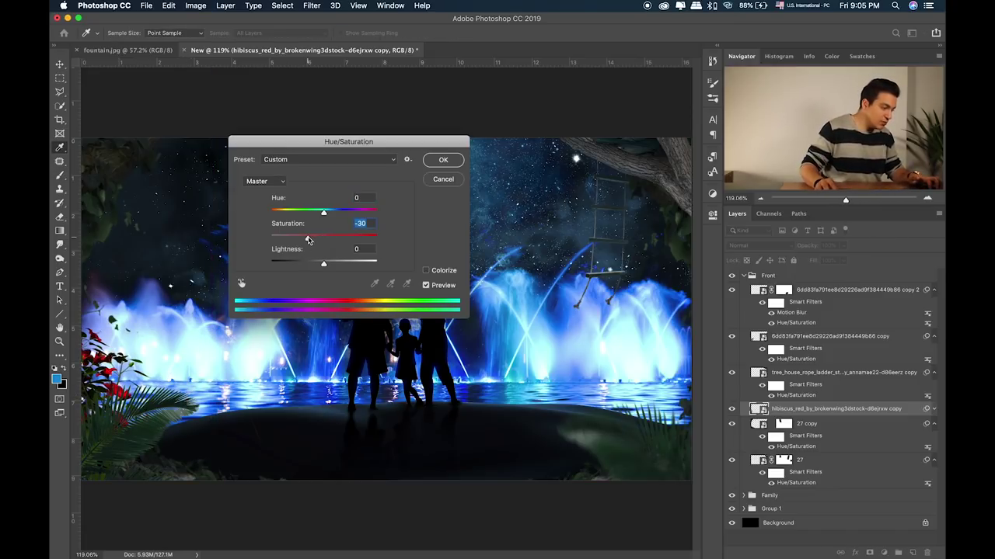
{"action": "mouse_move", "coordinate": [328, 213]}
{"action": "left_mouse_down"}
{"action": "mouse_move", "coordinate": [380, 217]}
{"action": "mouse_move", "coordinate": [287, 215]}
{"action": "mouse_move", "coordinate": [317, 264]}
{"action": "mouse_move", "coordinate": [308, 266]}
{"action": "mouse_move", "coordinate": [310, 240]}
{"action": "left_mouse_up"}
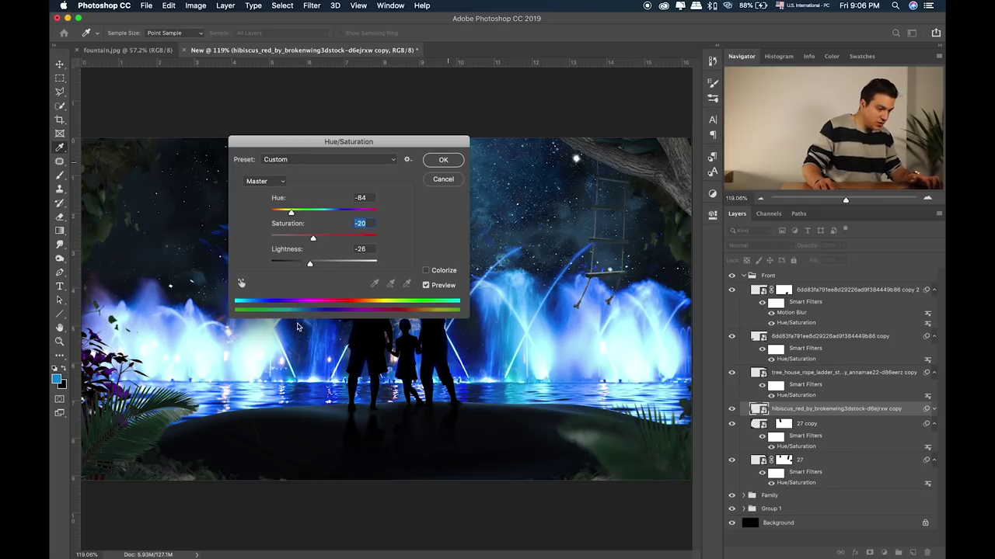
{"action": "key", "text": "Return"}
{"action": "key", "text": "ctrl+j"}
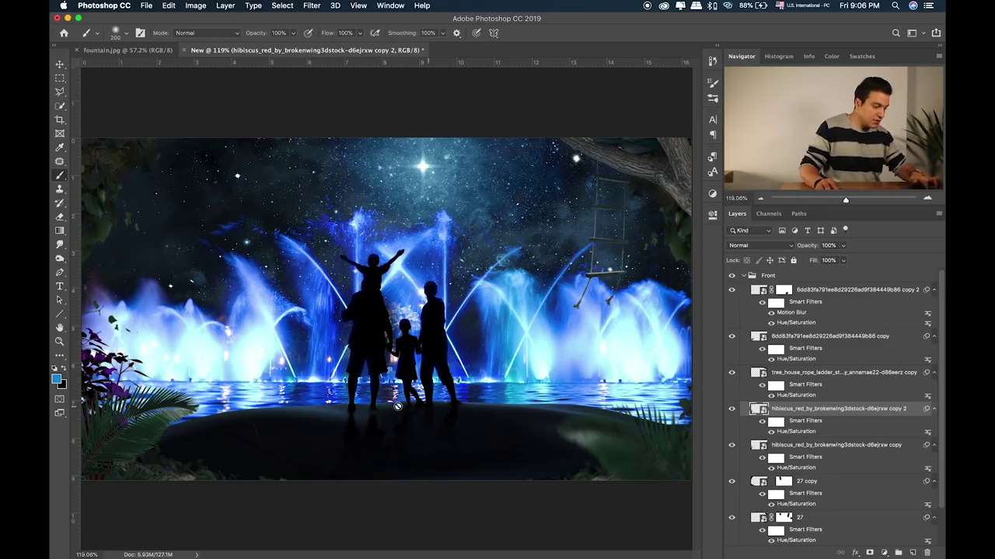
Step: Flip the hibiscus copy horizontally and move it to the right edge
{"action": "key", "text": "v"}
{"action": "left_click_drag", "start_coordinate": [204, 413], "coordinate": [577, 414]}
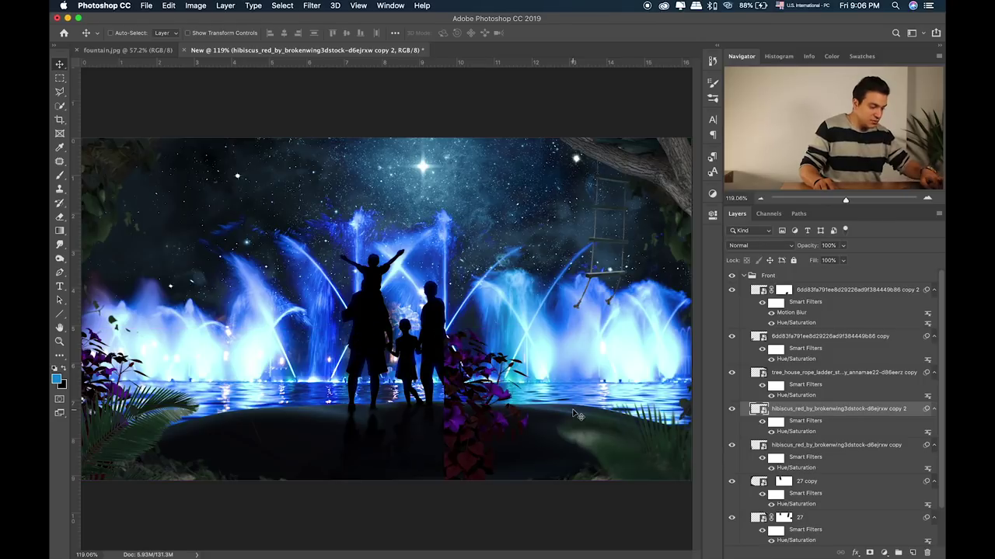
{"action": "key", "text": "ctrl+t"}
{"action": "key", "text": "Return"}
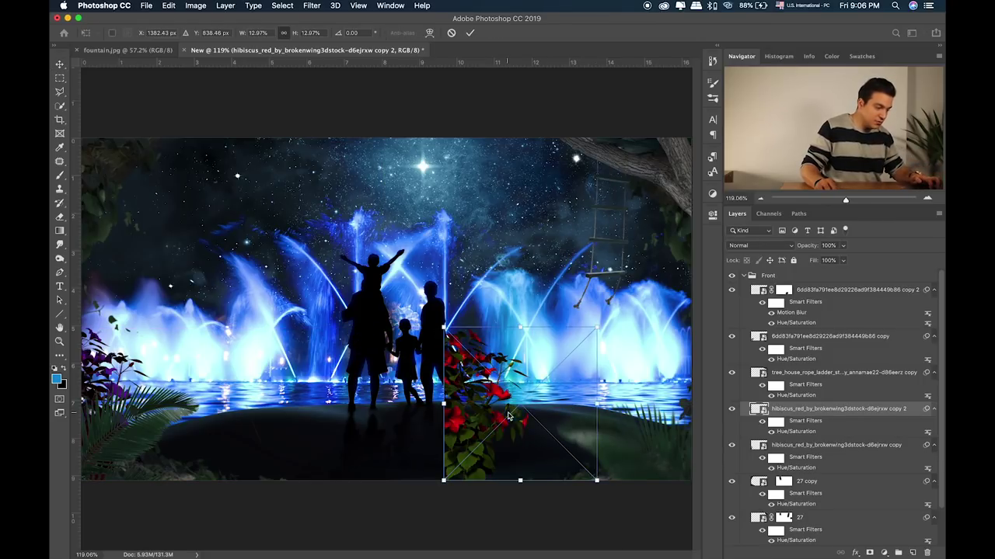
{"action": "right_click", "coordinate": [508, 417]}
{"action": "left_click", "coordinate": [536, 531]}
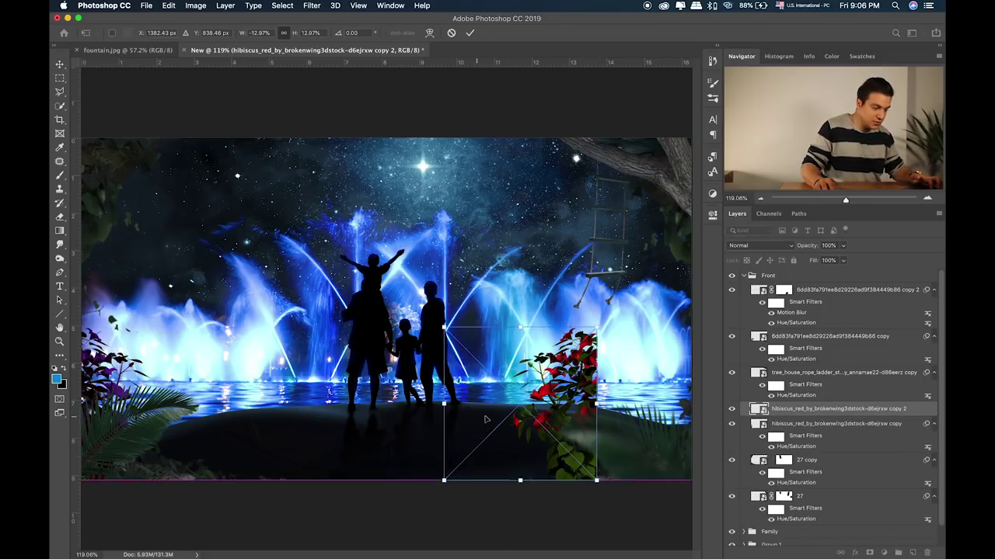
{"action": "left_click_drag", "start_coordinate": [484, 419], "coordinate": [590, 422]}
{"action": "key", "text": "Return"}
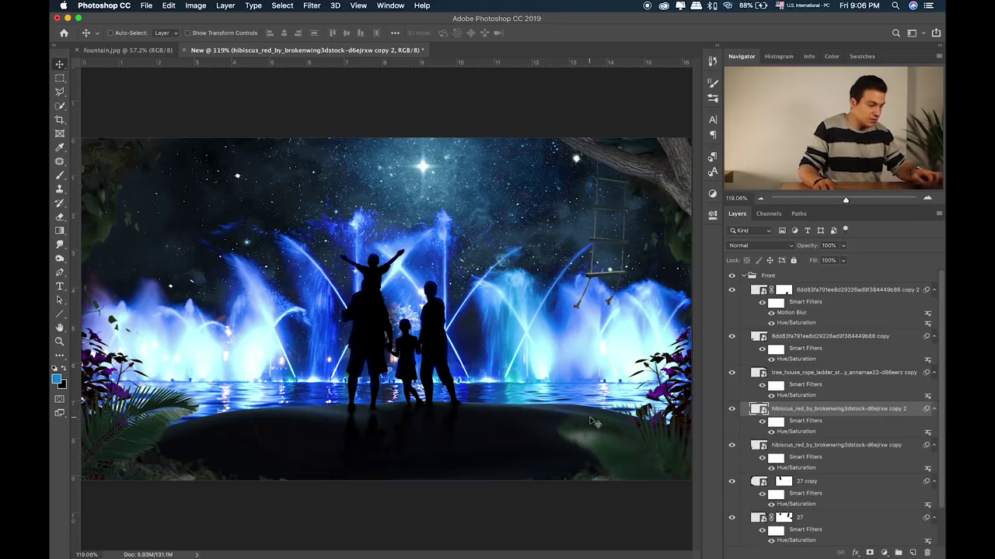
Step: Rotate the hibiscus copy about 7.85° so it tilts down-right
{"action": "key", "text": "ctrl+t"}
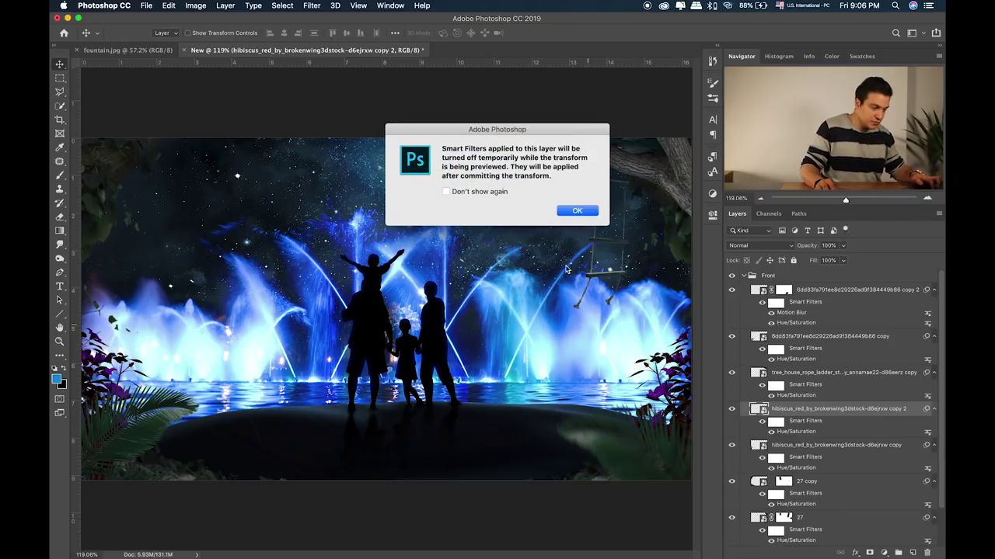
{"action": "left_click", "coordinate": [576, 212]}
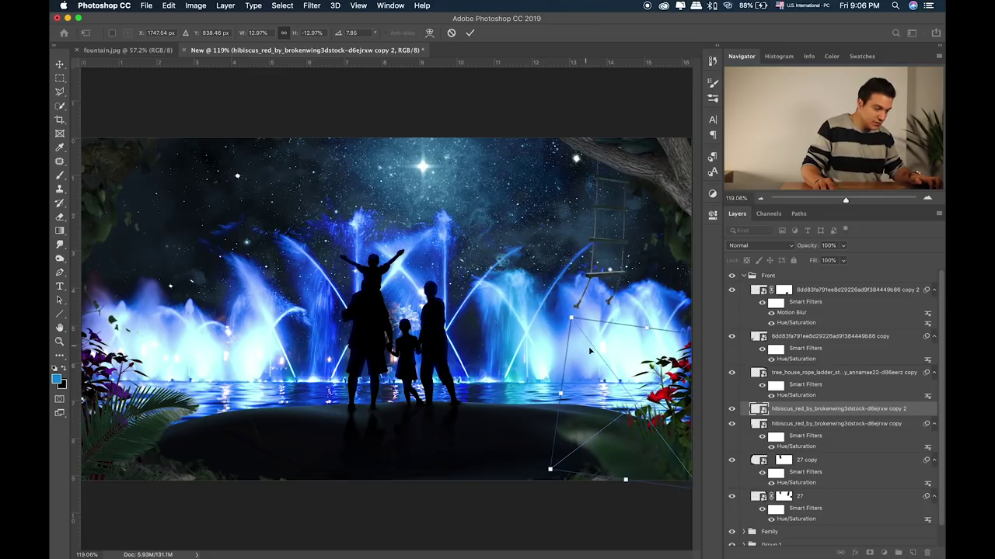
{"action": "left_click_drag", "start_coordinate": [585, 347], "coordinate": [606, 358]}
{"action": "key", "text": "Return"}
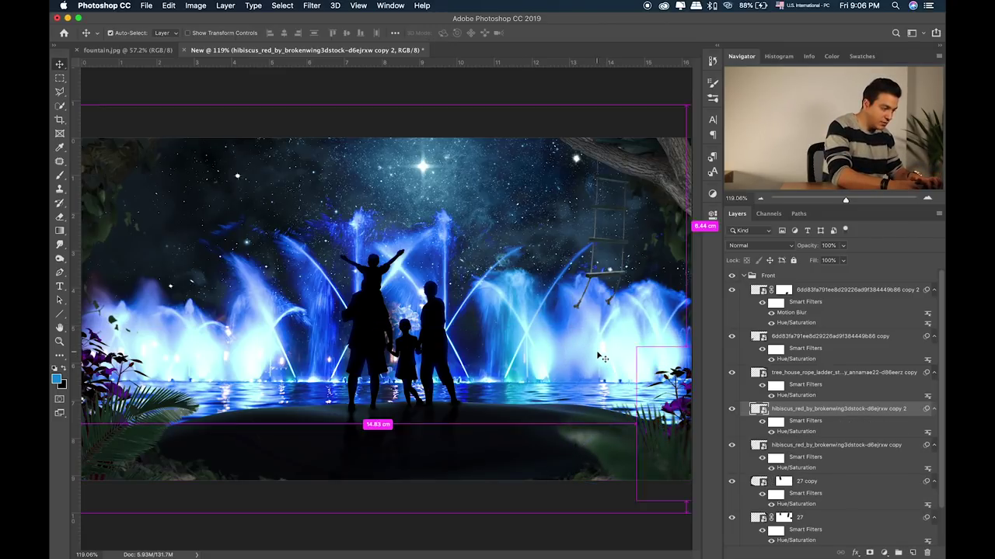
Step: Inspect the image zoomed in, then collapse the Front layer group and return to Finder
{"action": "key", "text": "ctrl+plus"}
{"action": "scroll", "coordinate": [576, 362], "scroll_direction": "left", "scroll_amount": 10}
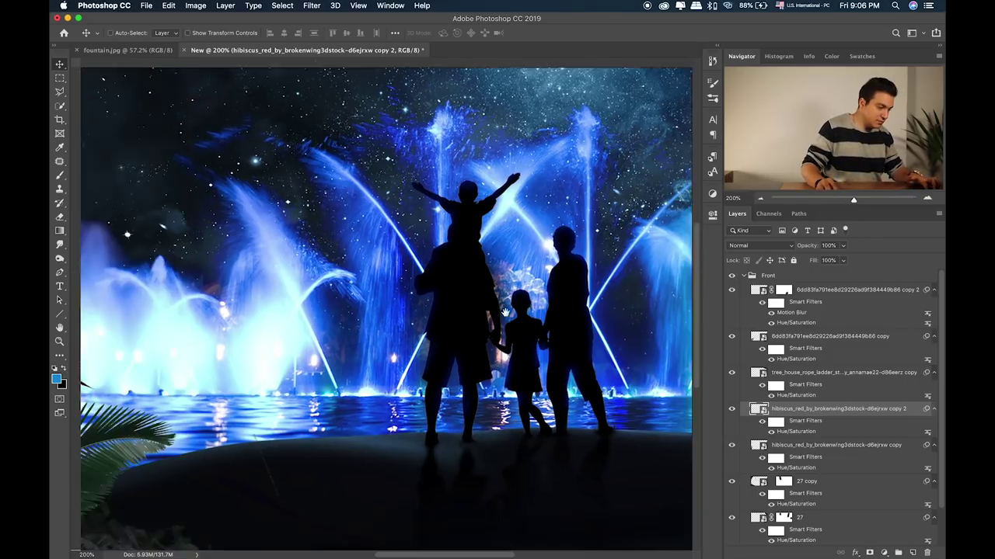
{"action": "scroll", "coordinate": [348, 309], "scroll_direction": "up", "scroll_amount": 8}
{"action": "scroll", "coordinate": [347, 309], "scroll_direction": "right", "scroll_amount": 7}
{"action": "scroll", "coordinate": [348, 310], "scroll_direction": "down", "scroll_amount": 4}
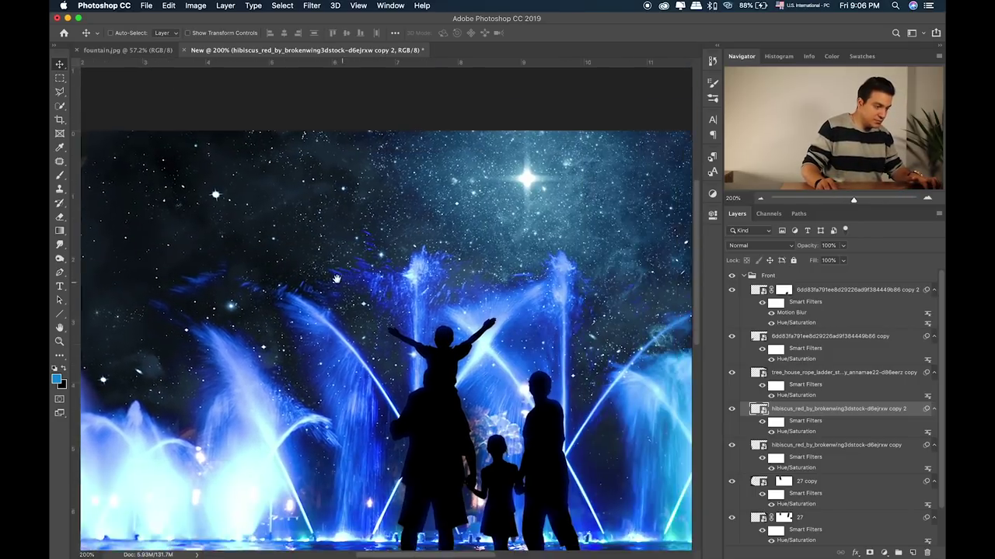
{"action": "scroll", "coordinate": [347, 309], "scroll_direction": "right", "scroll_amount": 7}
{"action": "scroll", "coordinate": [347, 309], "scroll_direction": "down", "scroll_amount": 4}
{"action": "scroll", "coordinate": [374, 359], "scroll_direction": "right", "scroll_amount": 3}
{"action": "key", "text": "ctrl+0"}
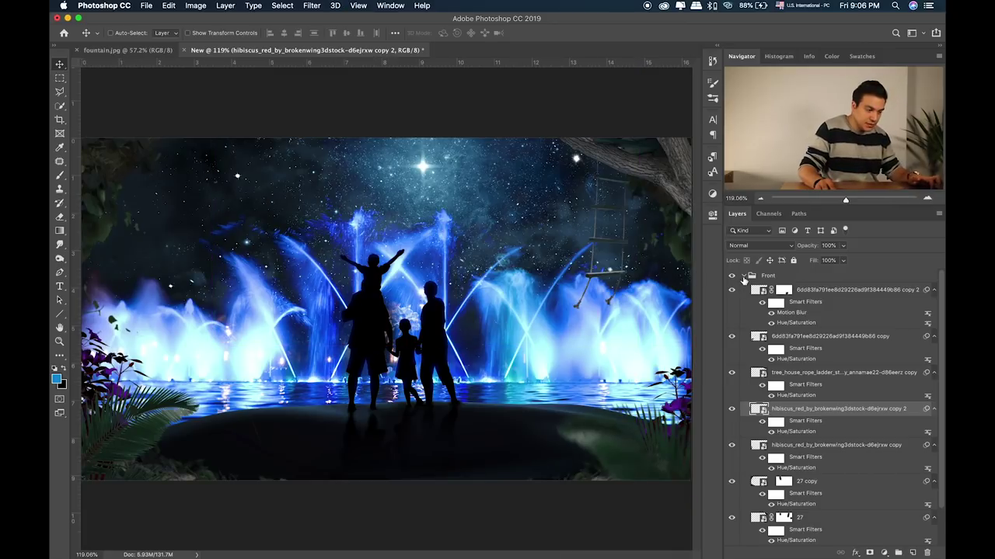
{"action": "left_click", "coordinate": [743, 277]}
{"action": "key", "text": "super+Tab"}
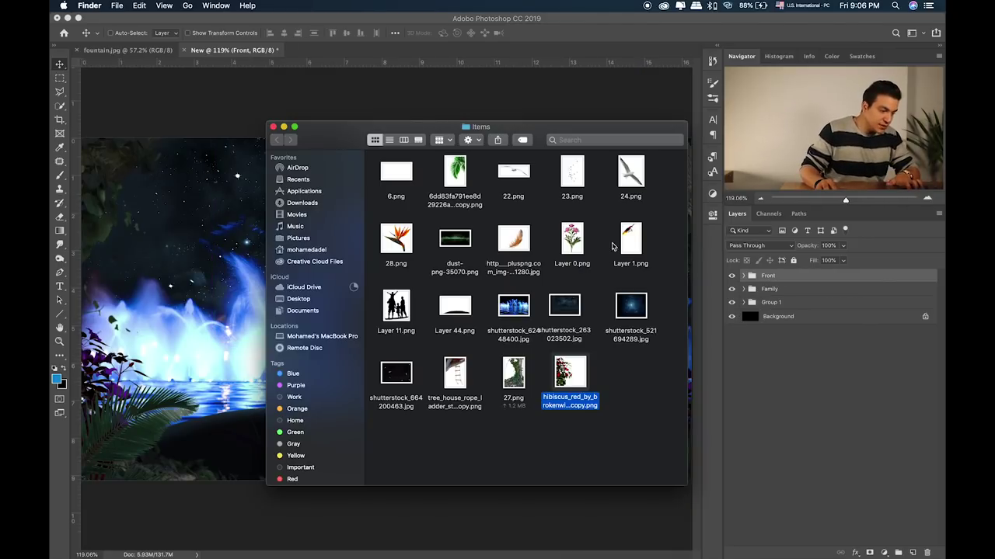
Step: Quick Look through the leaf, 22.png, 23.png and cloud images in the Items folder
{"action": "left_click", "coordinate": [629, 244]}
{"action": "left_click", "coordinate": [407, 237]}
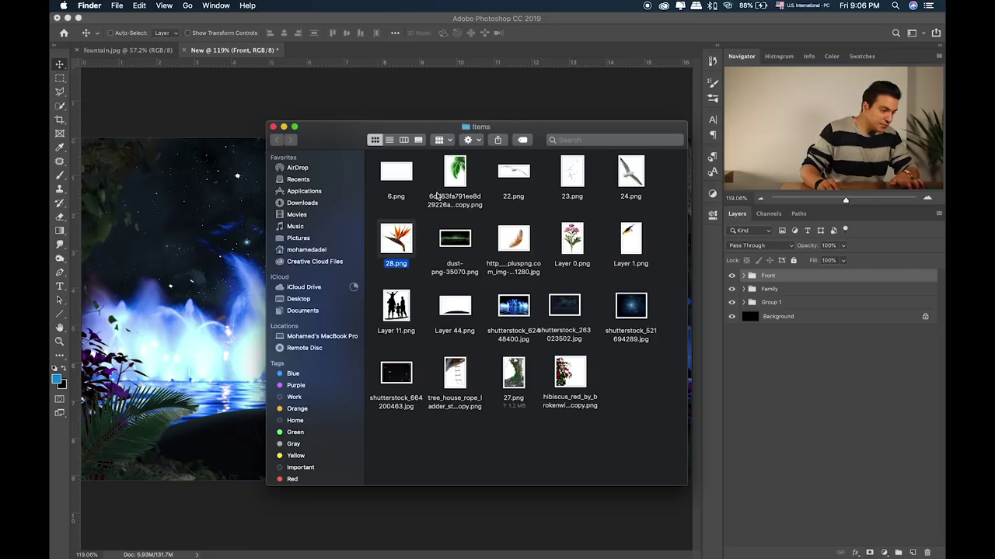
{"action": "left_click", "coordinate": [459, 177]}
{"action": "key", "text": "space"}
{"action": "key", "text": "space"}
{"action": "left_click", "coordinate": [506, 176]}
{"action": "key", "text": "space"}
{"action": "key", "text": "Right"}
{"action": "key", "text": "Right"}
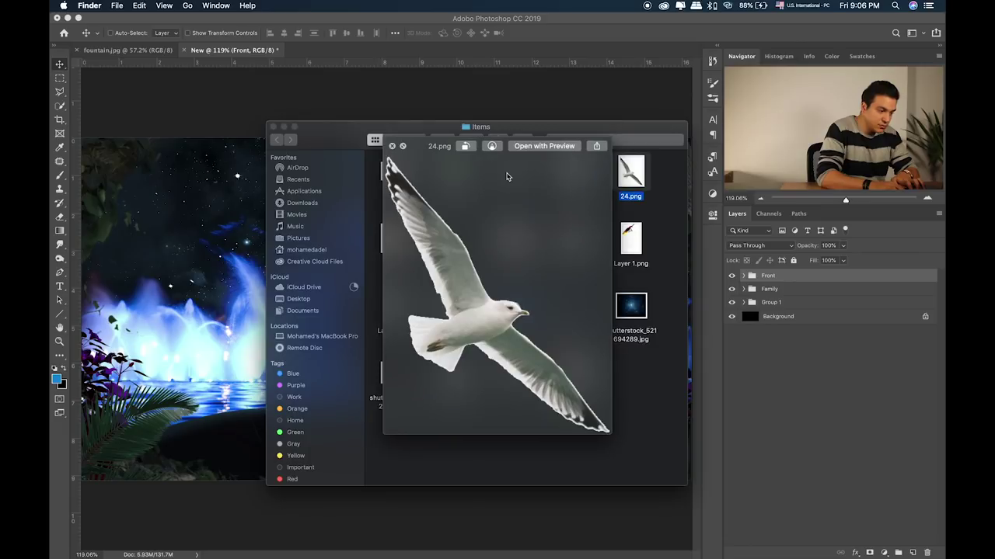
{"action": "key", "text": "Left"}
{"action": "key", "text": "space"}
{"action": "left_click", "coordinate": [405, 165]}
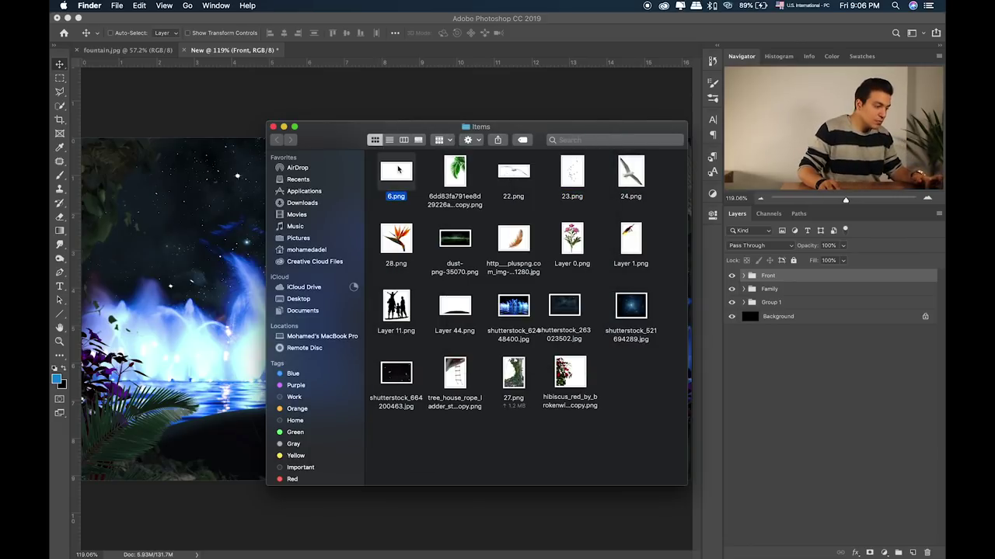
{"action": "key", "text": "space"}
{"action": "key", "text": "space"}
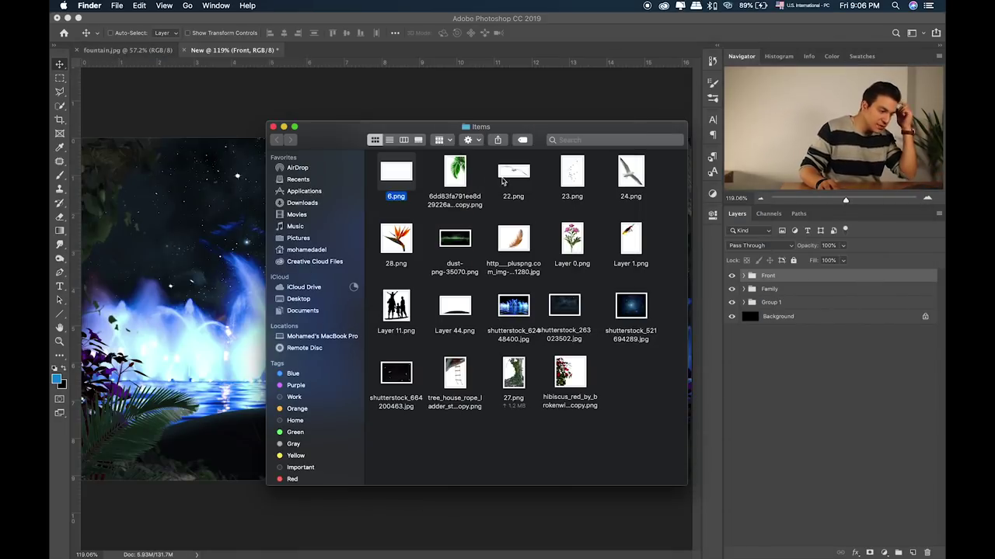
Step: Place the 23.png bird flock at about half size, moved up toward the star
{"action": "left_click_drag", "start_coordinate": [571, 174], "coordinate": [231, 217]}
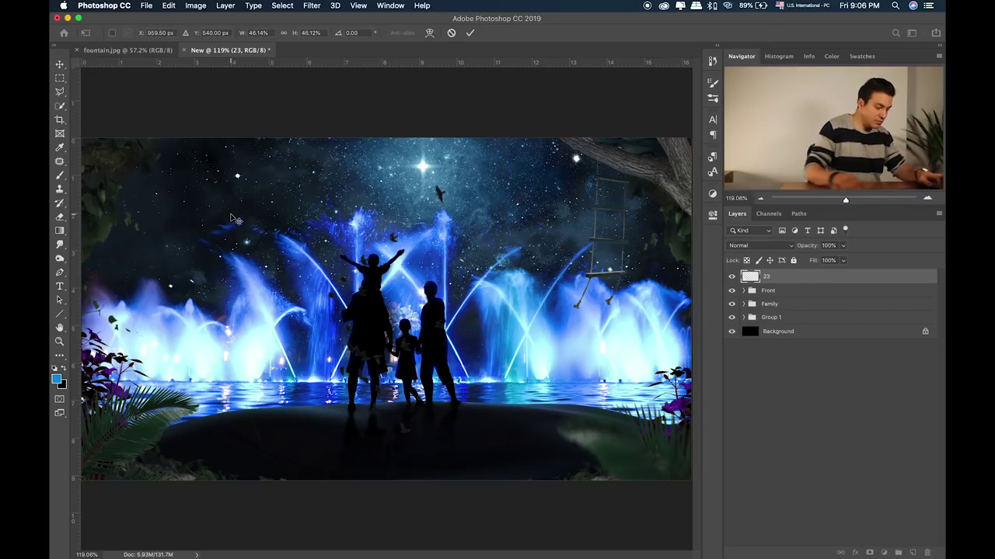
{"action": "left_click_drag", "start_coordinate": [506, 480], "coordinate": [385, 307]}
{"action": "key", "text": "Return"}
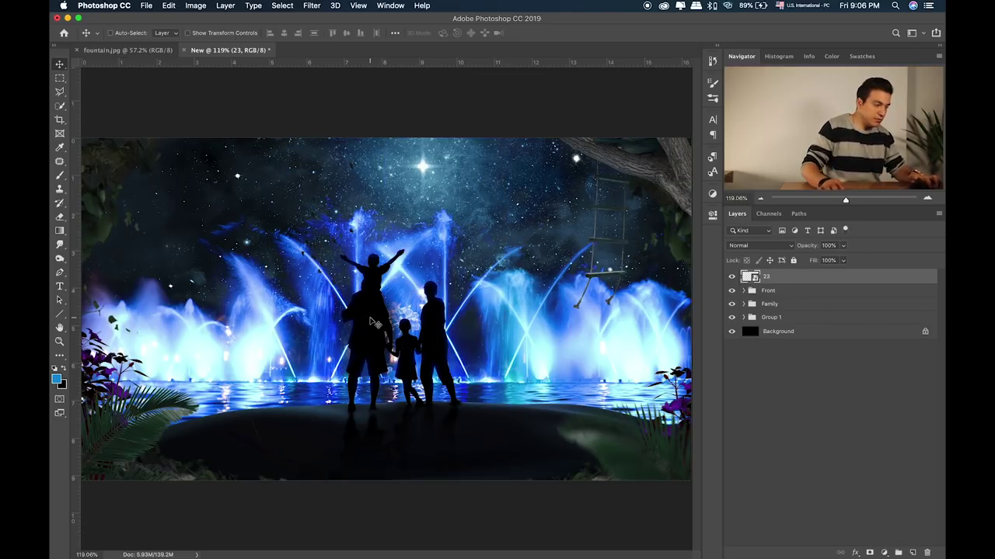
{"action": "mouse_move", "coordinate": [358, 344]}
{"action": "left_mouse_down"}
{"action": "mouse_move", "coordinate": [427, 235]}
{"action": "mouse_move", "coordinate": [412, 203]}
{"action": "left_mouse_up"}
Step: Shrink the bird flock to about 14% and move it right of the star
{"action": "key", "text": "ctrl+t"}
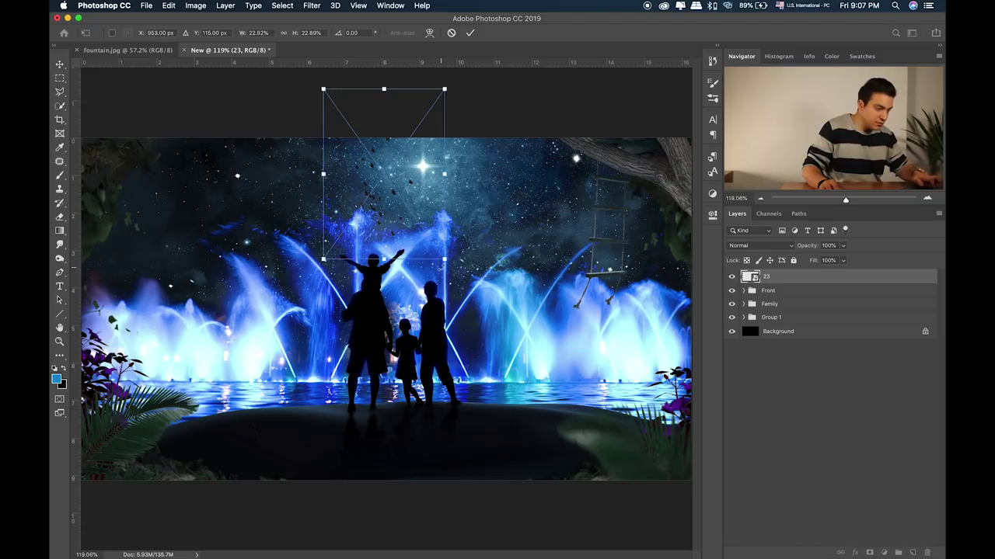
{"action": "left_click_drag", "start_coordinate": [441, 260], "coordinate": [397, 211]}
{"action": "mouse_move", "coordinate": [381, 153]}
{"action": "left_mouse_down"}
{"action": "mouse_move", "coordinate": [394, 187]}
{"action": "mouse_move", "coordinate": [359, 196]}
{"action": "left_mouse_up"}
{"action": "key", "text": "Return"}
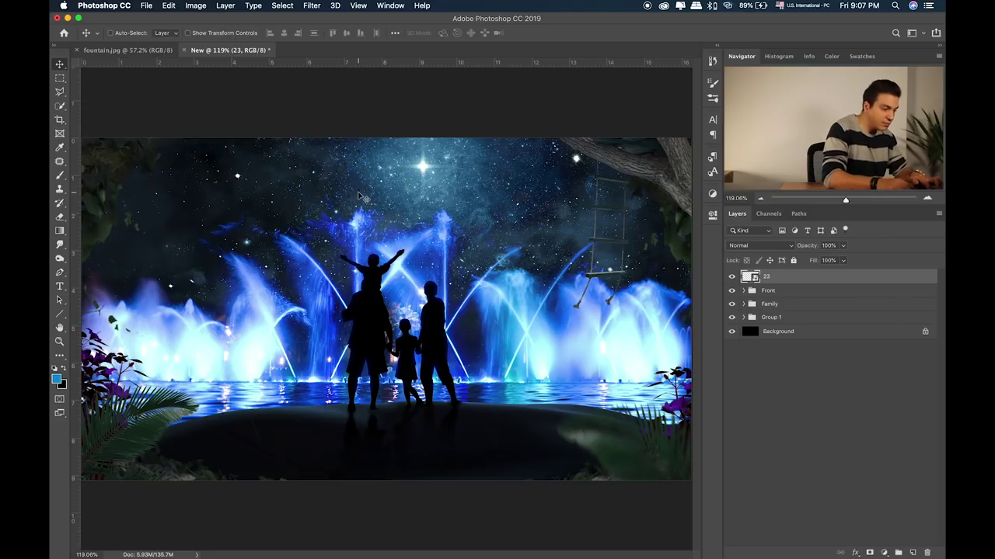
{"action": "left_click_drag", "start_coordinate": [360, 196], "coordinate": [542, 195]}
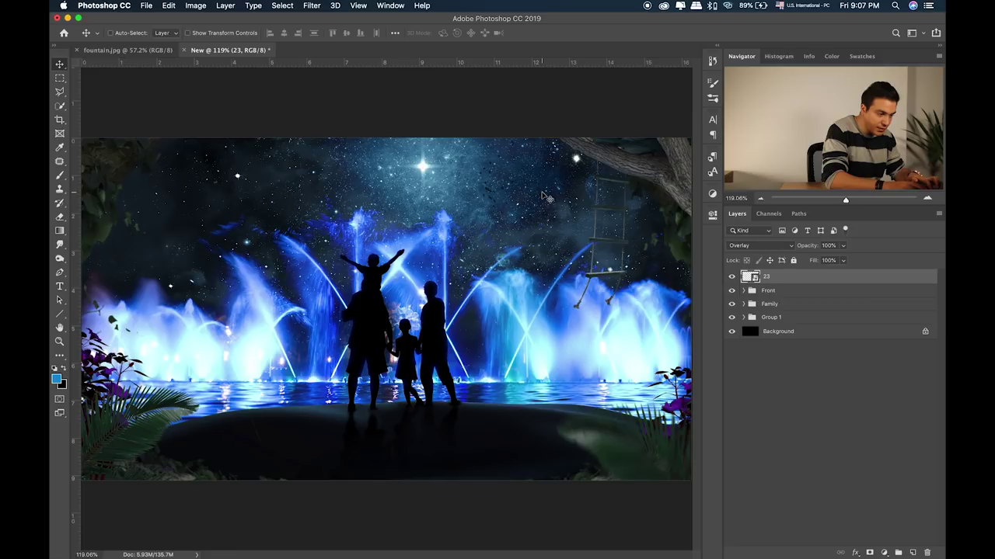
Step: Flip the bird flock horizontally and lower its layer opacity to 64%
{"action": "key", "text": "ctrl+t"}
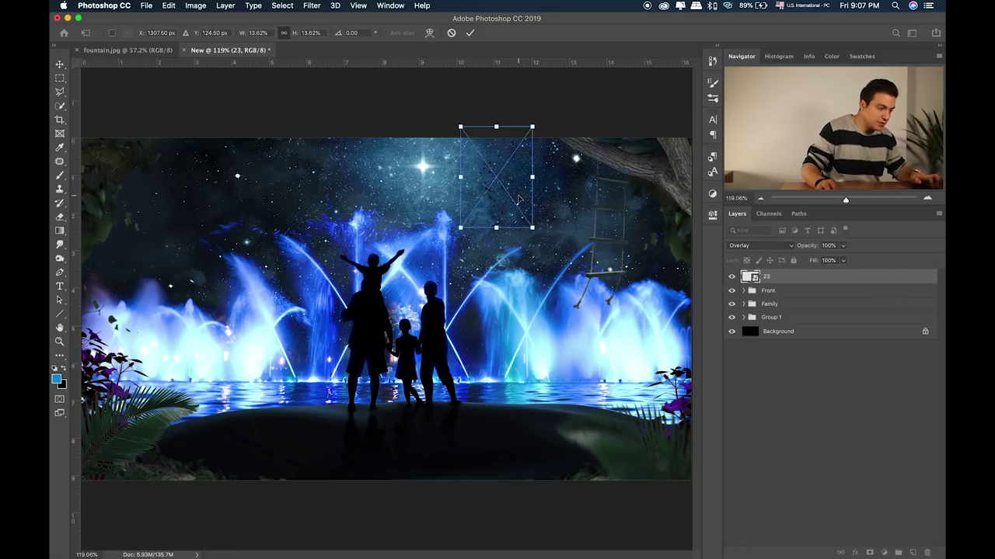
{"action": "right_click", "coordinate": [519, 200]}
{"action": "left_click", "coordinate": [544, 321]}
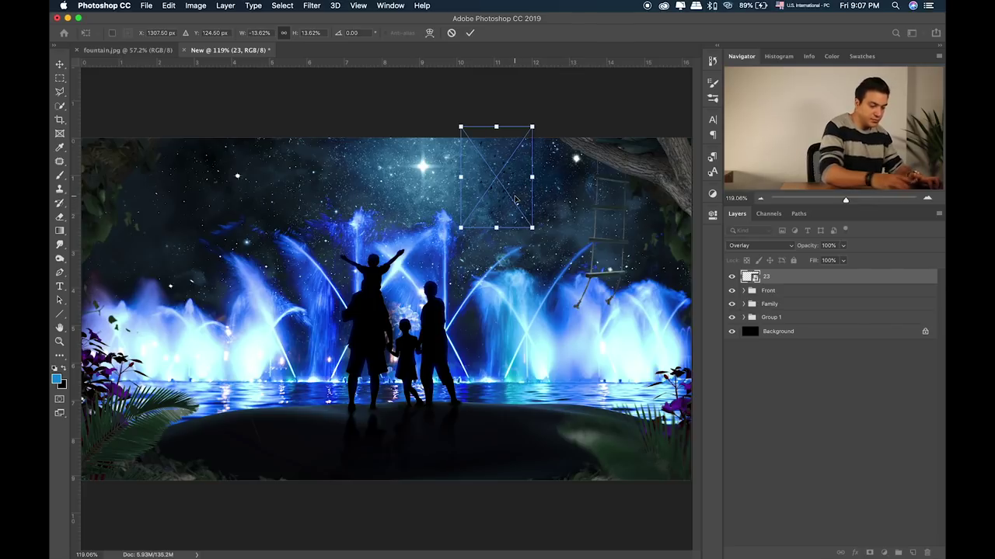
{"action": "key", "text": "Return"}
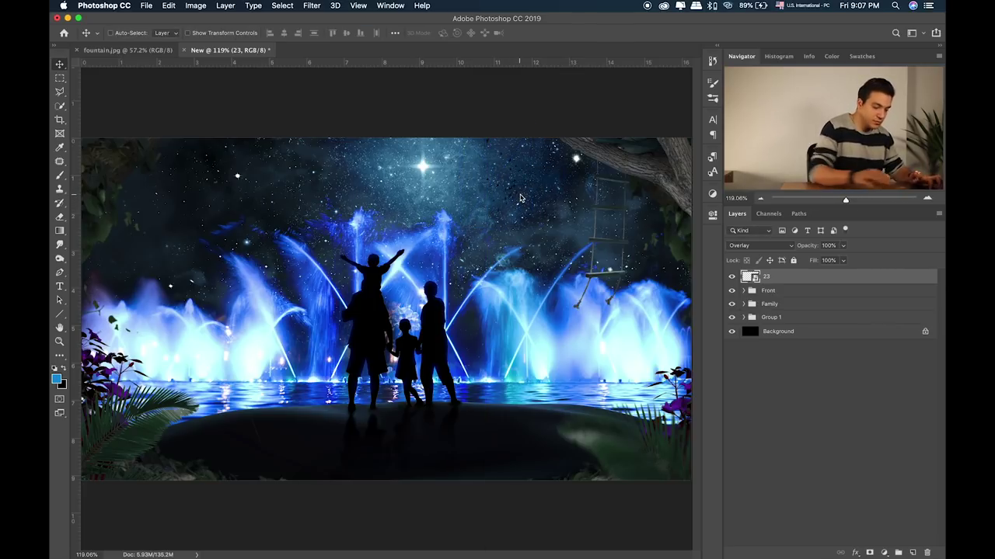
{"action": "key", "text": "ctrl+plus"}
{"action": "left_click_drag", "start_coordinate": [454, 233], "coordinate": [410, 290]}
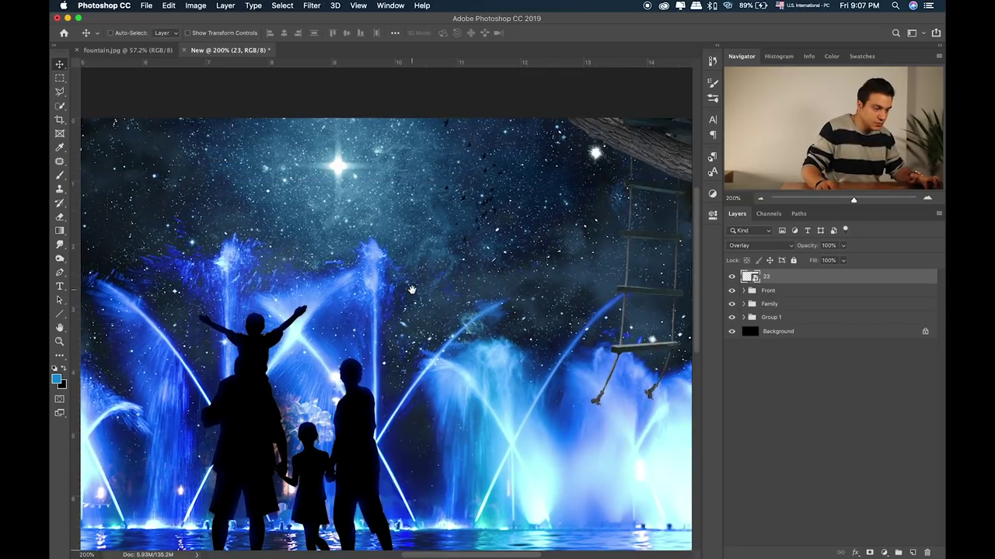
{"action": "left_click_drag", "start_coordinate": [843, 248], "coordinate": [827, 261]}
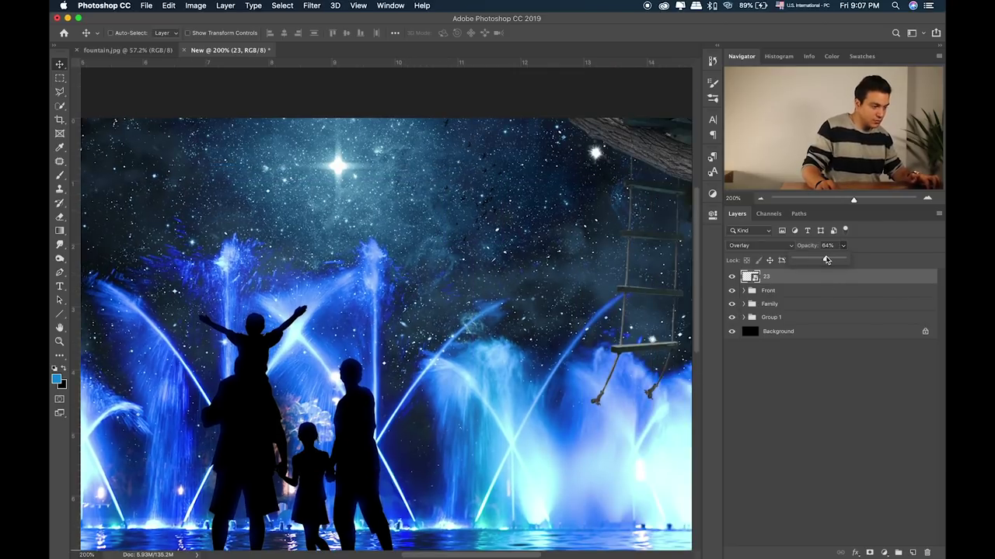
{"action": "key", "text": "ctrl+0"}
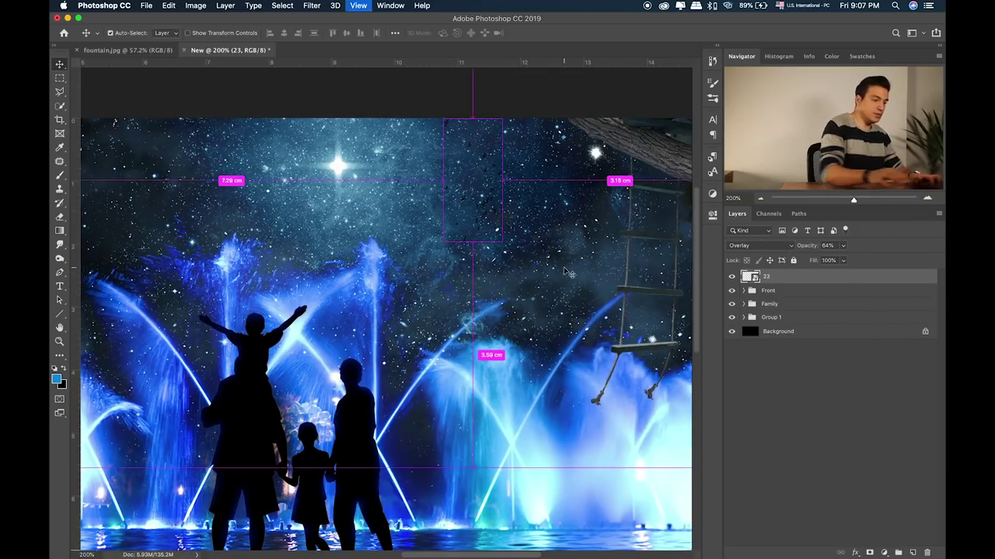
{"action": "key", "text": "super+Tab"}
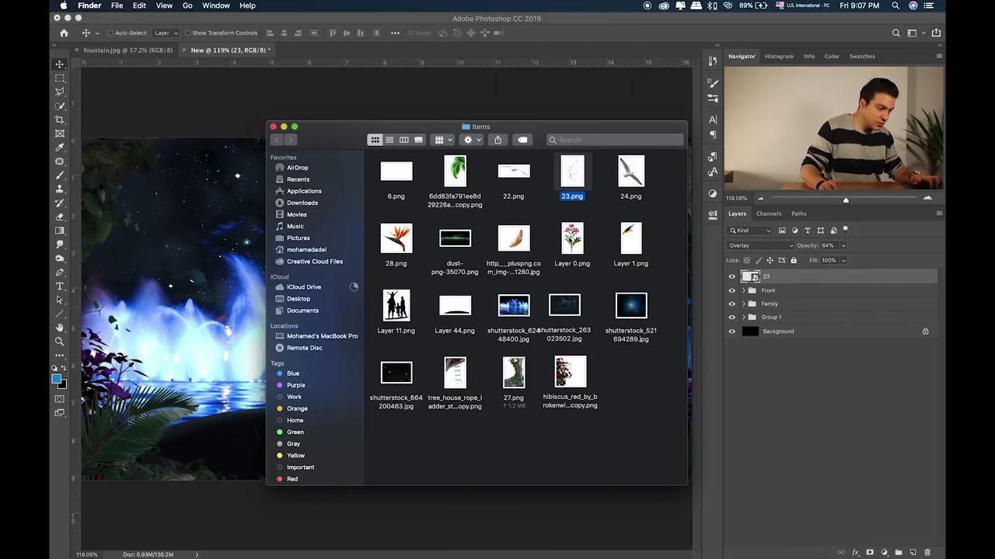
Step: Place the 24.png seagull and recolour it: desaturated, Hue +36, Lightness -80
{"action": "left_click", "coordinate": [525, 173]}
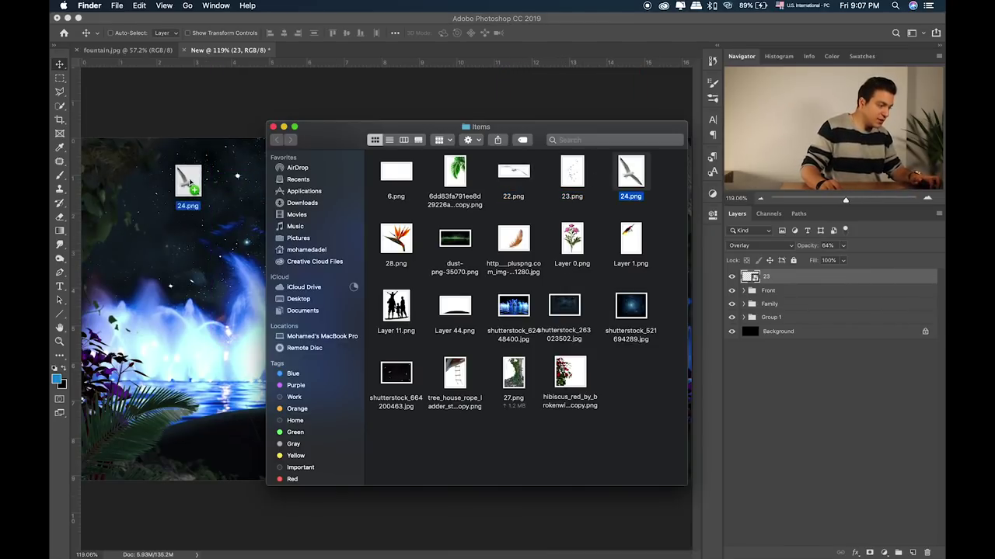
{"action": "left_click_drag", "start_coordinate": [631, 172], "coordinate": [202, 183]}
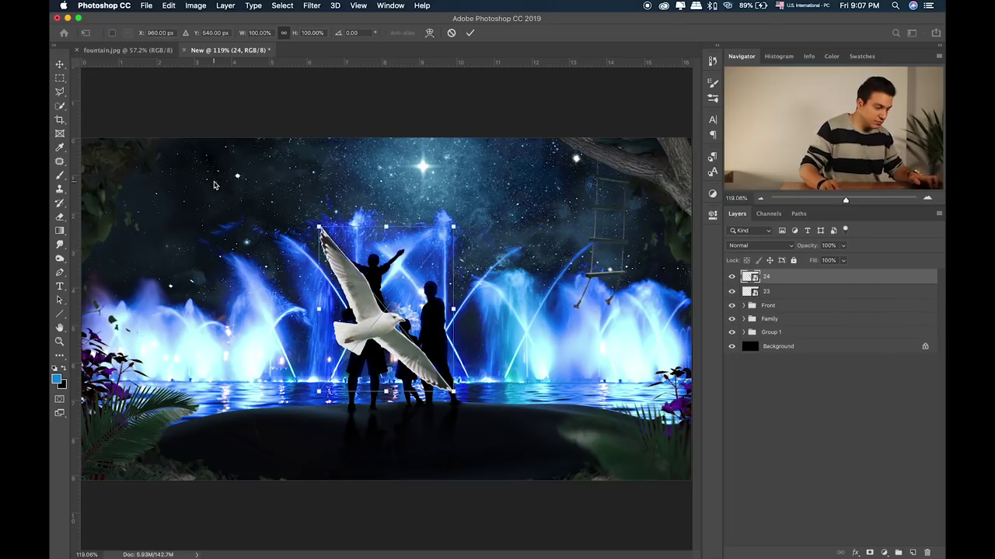
{"action": "key", "text": "Return"}
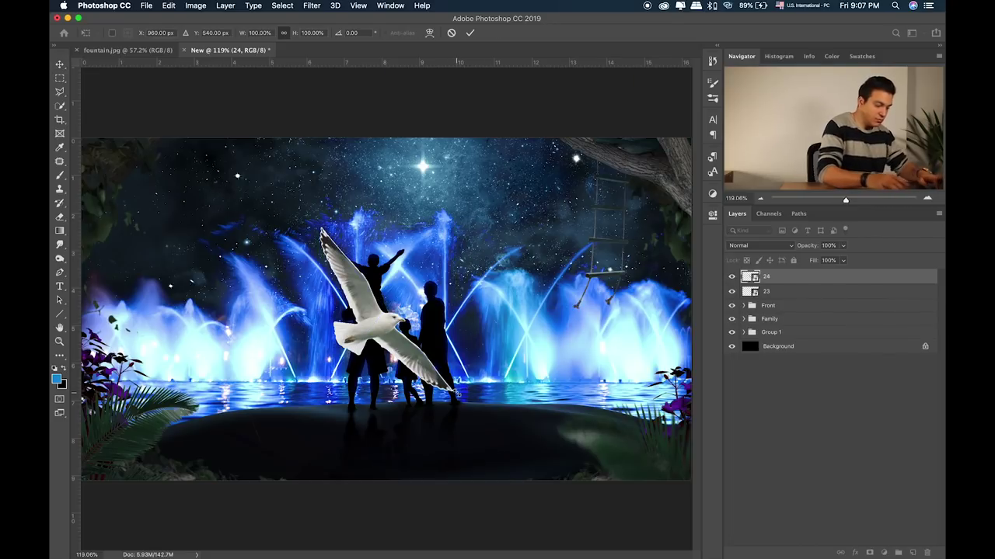
{"action": "key", "text": "super+u"}
{"action": "mouse_move", "coordinate": [323, 237]}
{"action": "left_mouse_down"}
{"action": "mouse_move", "coordinate": [296, 237]}
{"action": "mouse_move", "coordinate": [290, 264]}
{"action": "left_mouse_up"}
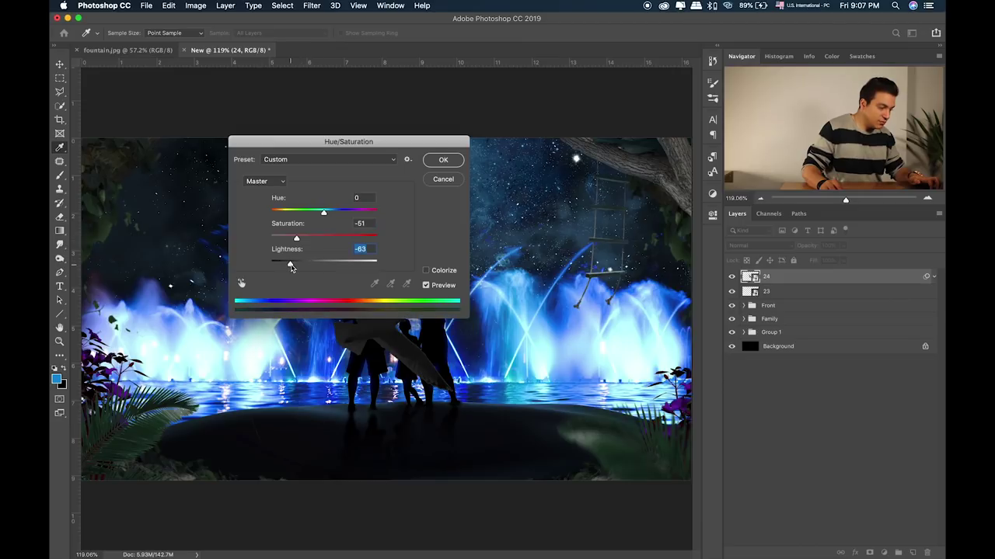
{"action": "left_click_drag", "start_coordinate": [336, 142], "coordinate": [145, 119]}
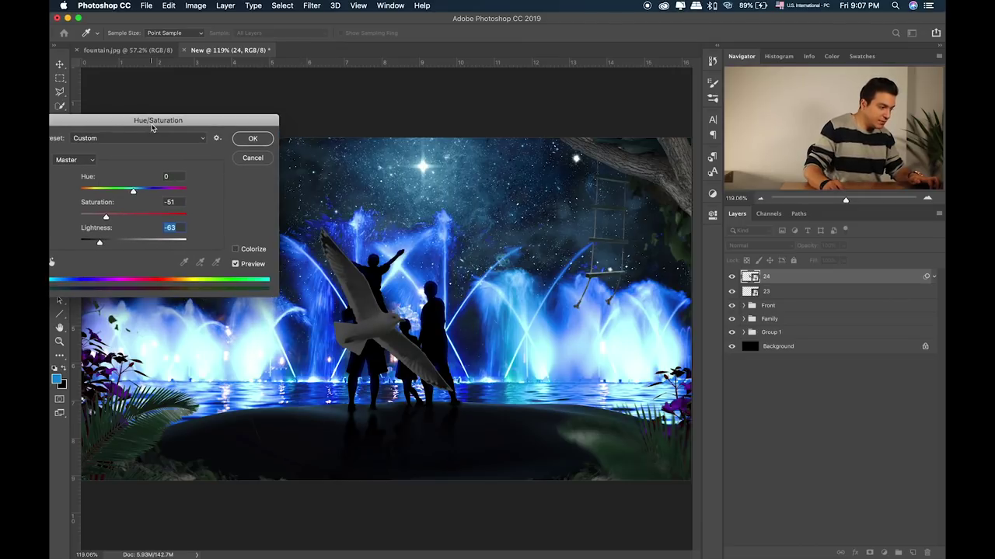
{"action": "left_click_drag", "start_coordinate": [150, 191], "coordinate": [153, 191]}
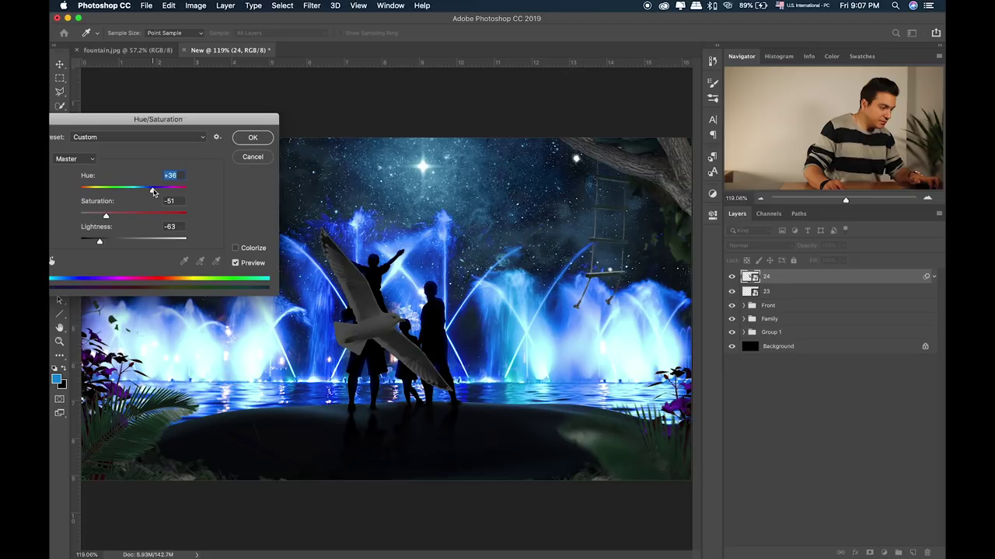
{"action": "left_click_drag", "start_coordinate": [97, 244], "coordinate": [91, 244]}
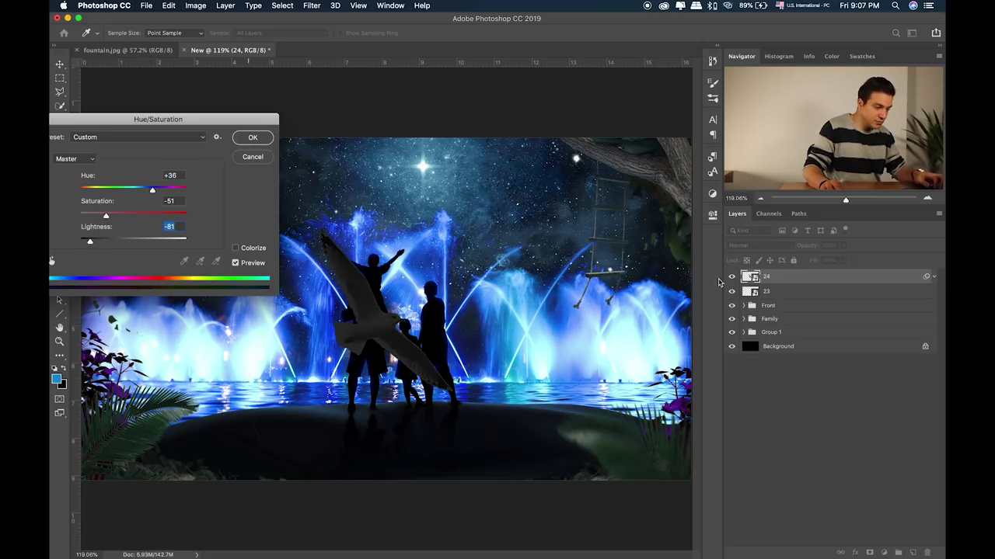
{"action": "left_click", "coordinate": [253, 138]}
Step: Shrink the seagull in two transform passes
{"action": "key", "text": "v"}
{"action": "key", "text": "ctrl+t"}
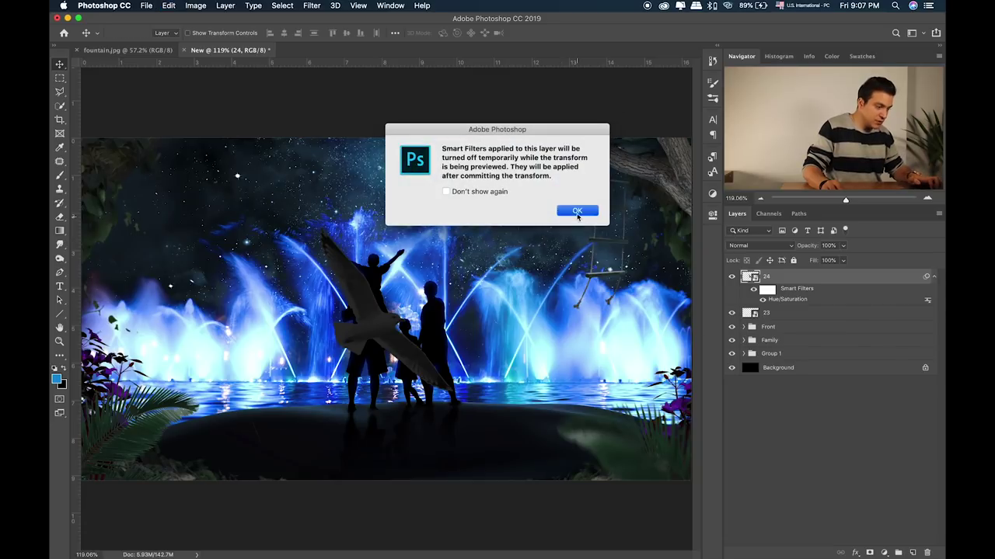
{"action": "left_click", "coordinate": [577, 211]}
{"action": "mouse_move", "coordinate": [453, 391]}
{"action": "left_mouse_down"}
{"action": "mouse_move", "coordinate": [368, 311]}
{"action": "mouse_move", "coordinate": [359, 276]}
{"action": "mouse_move", "coordinate": [401, 216]}
{"action": "left_mouse_up"}
{"action": "key", "text": "Return"}
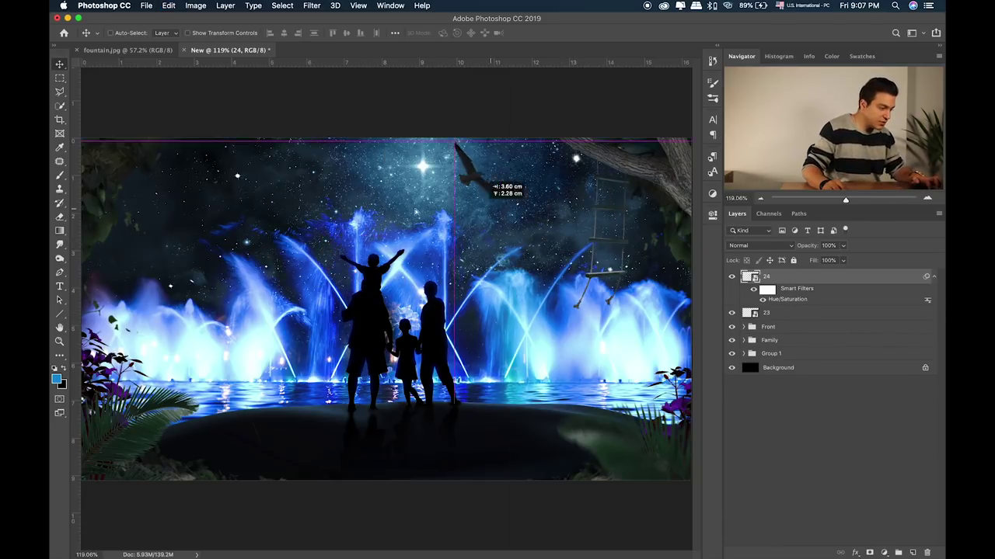
{"action": "key", "text": "ctrl+t"}
{"action": "key", "text": "Return"}
{"action": "mouse_move", "coordinate": [414, 204]}
{"action": "left_mouse_down"}
{"action": "mouse_move", "coordinate": [394, 181]}
{"action": "mouse_move", "coordinate": [498, 216]}
{"action": "left_mouse_up"}
{"action": "key", "text": "Return"}
Step: Move the seagull up into the sky and shrink it to a small distant bird
{"action": "left_click_drag", "start_coordinate": [507, 216], "coordinate": [509, 216]}
{"action": "key", "text": "super+t"}
{"action": "left_click", "coordinate": [571, 210]}
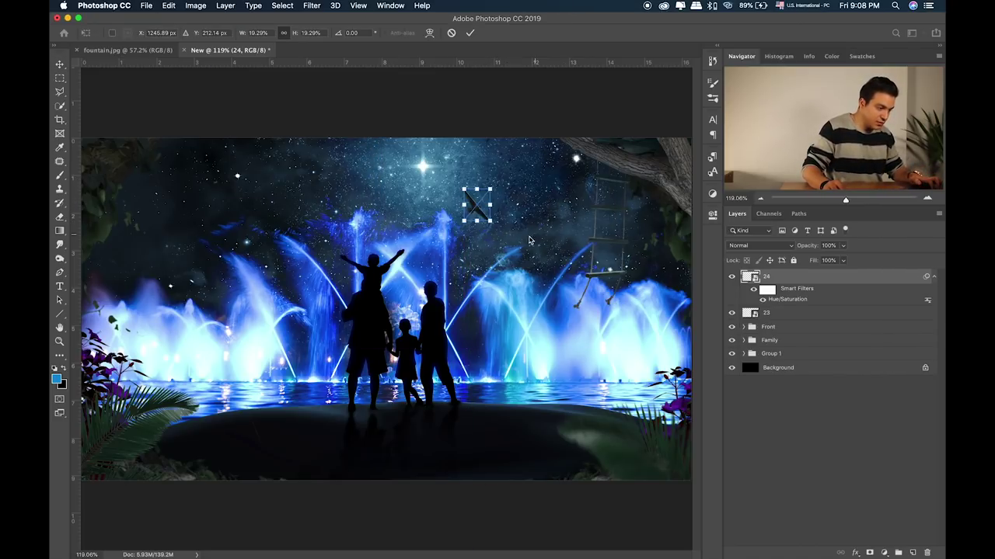
{"action": "mouse_move", "coordinate": [495, 222]}
{"action": "left_mouse_down"}
{"action": "mouse_move", "coordinate": [485, 213]}
{"action": "mouse_move", "coordinate": [517, 232]}
{"action": "left_mouse_up"}
{"action": "key", "text": "Return"}
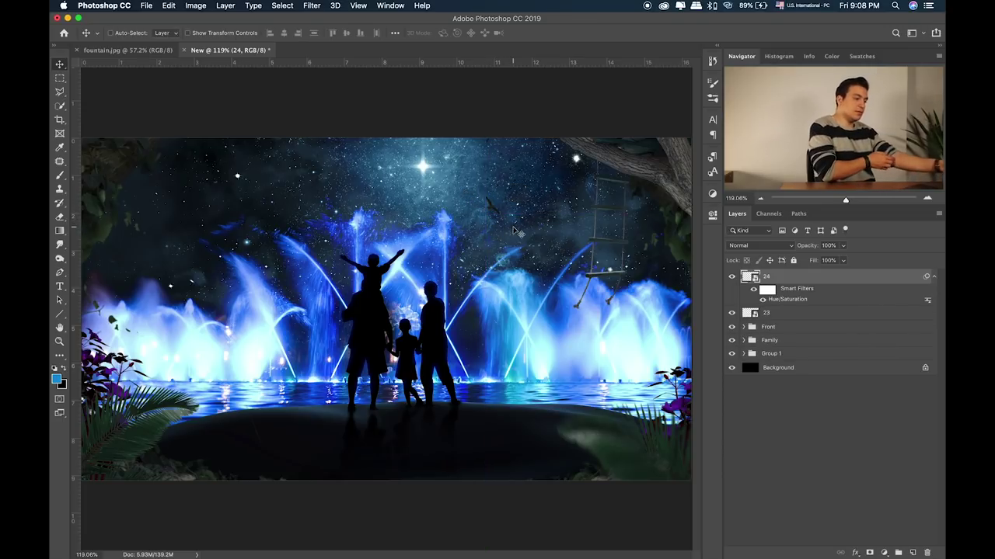
{"action": "key", "text": "ctrl+t"}
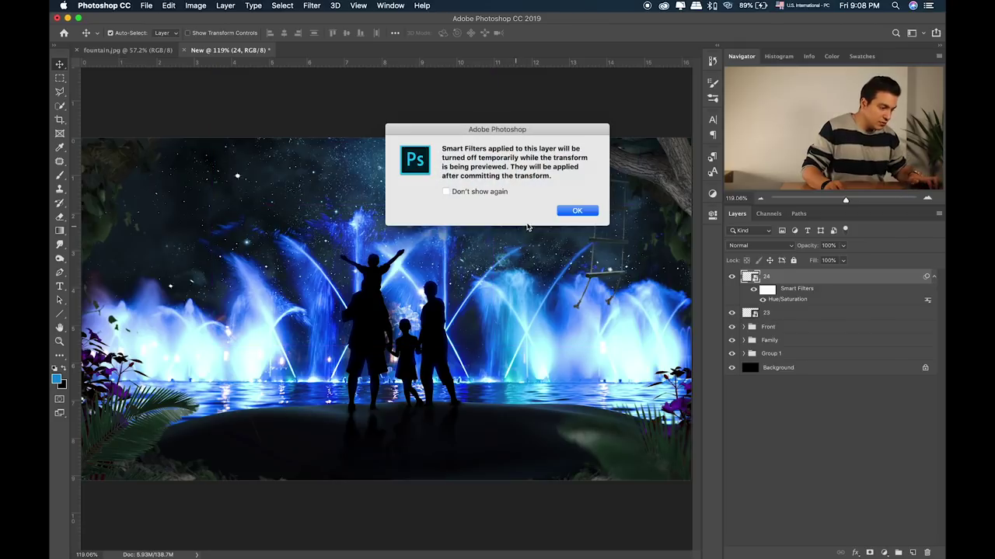
{"action": "left_click", "coordinate": [575, 211]}
{"action": "key", "text": "Return"}
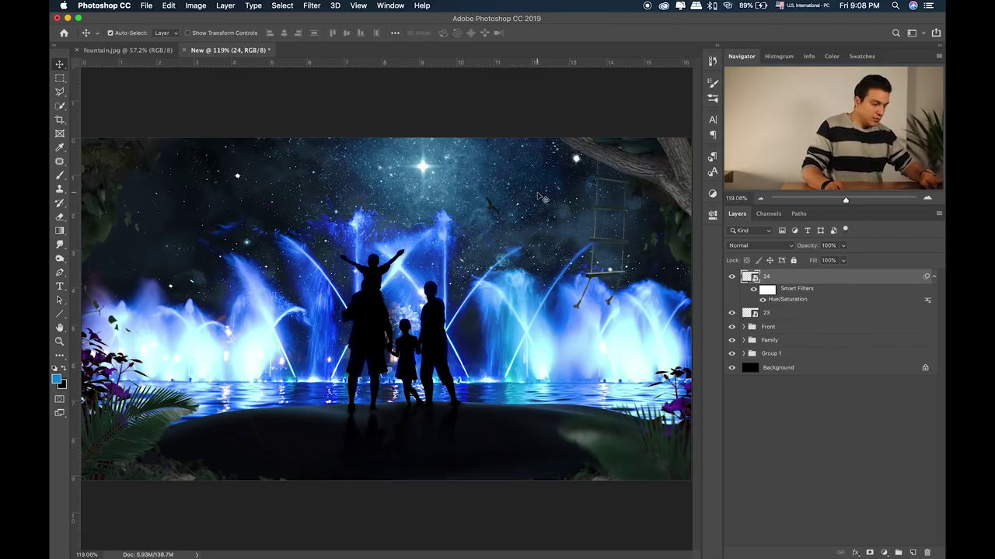
Step: Tilt the seagull about -36 degrees and nudge it slightly down-right
{"action": "key", "text": "ctrl+t"}
{"action": "key", "text": "Return"}
{"action": "left_click_drag", "start_coordinate": [515, 188], "coordinate": [502, 176]}
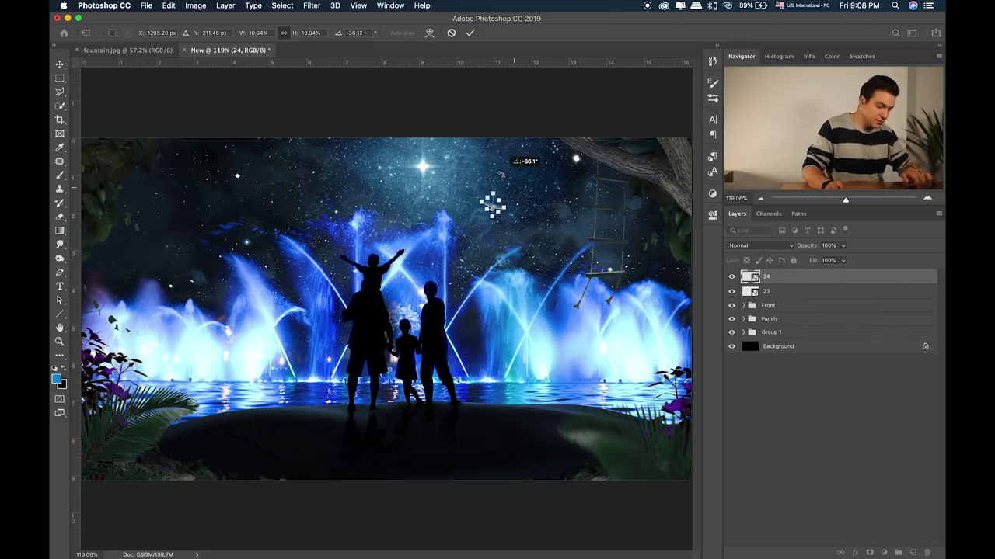
{"action": "key", "text": "Return"}
{"action": "left_click_drag", "start_coordinate": [525, 216], "coordinate": [540, 230]}
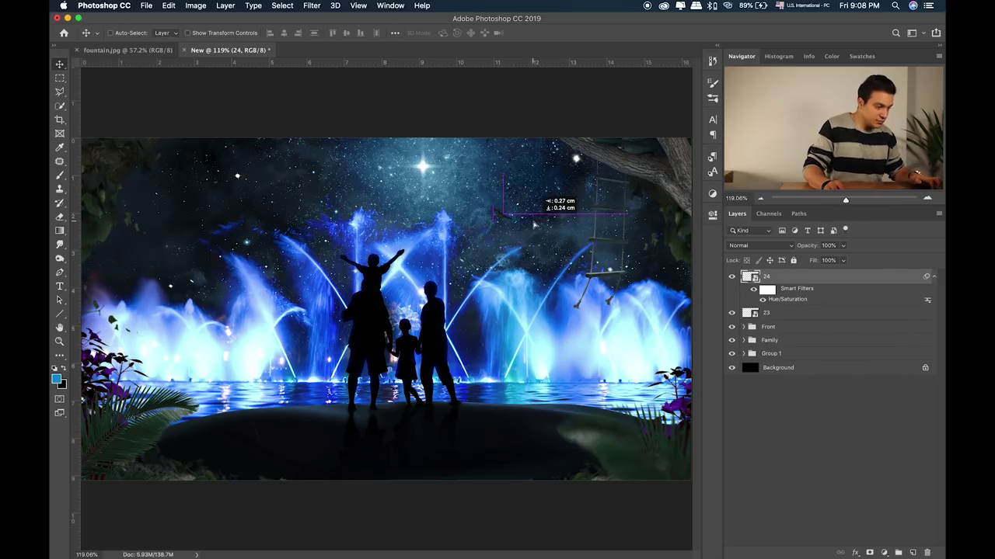
Step: Group layers 24 and 23 into a group named Bird, then expand the Front group
{"action": "key", "text": "super+Tab"}
{"action": "left_click", "coordinate": [581, 243]}
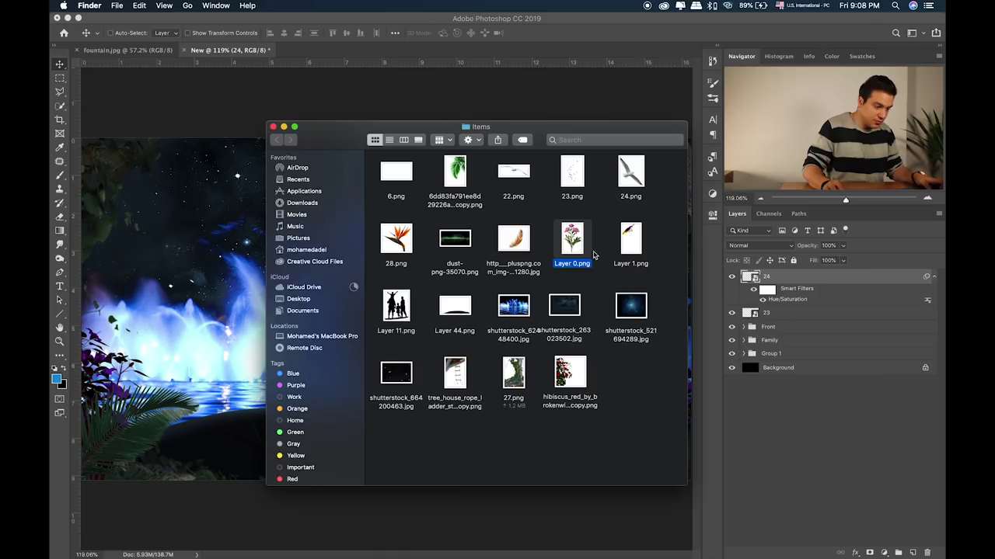
{"action": "key", "text": "super+Tab"}
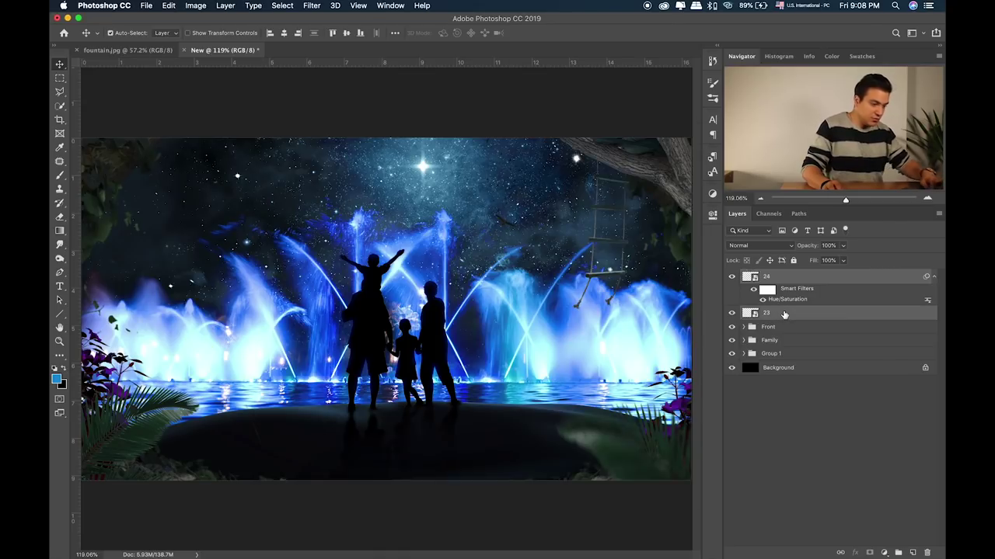
{"action": "key", "text": "super+g"}
{"action": "double_click", "coordinate": [763, 276]}
{"action": "type", "text": "rd"}
{"action": "key", "text": "Return"}
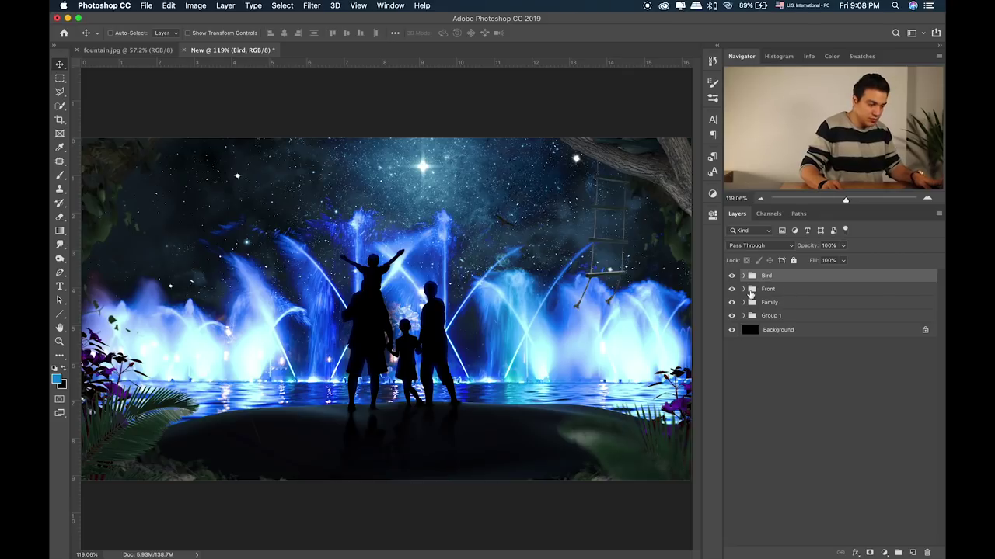
{"action": "left_click", "coordinate": [743, 289]}
{"action": "left_click", "coordinate": [813, 305]}
{"action": "key", "text": "super+Tab"}
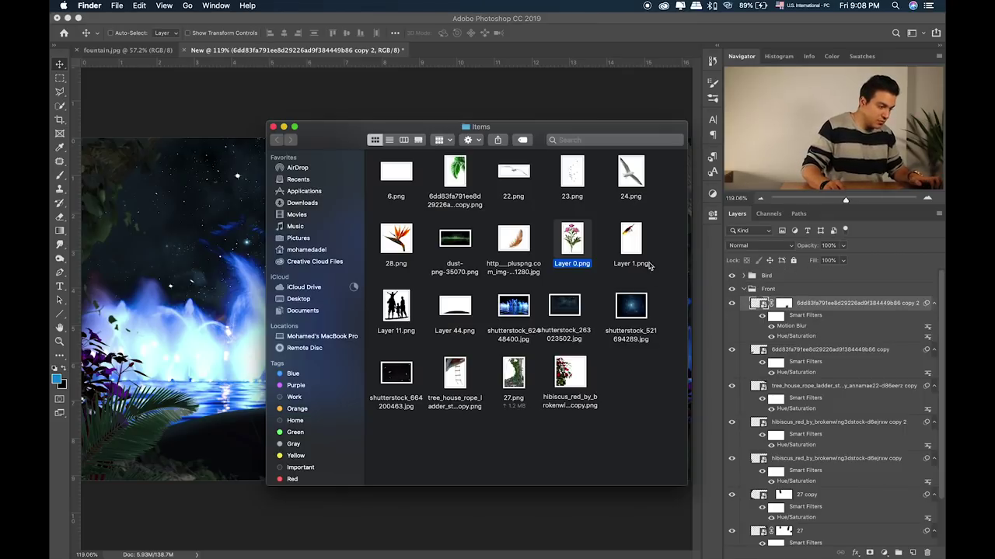
Step: Place the Layer 0.png peony, desaturated to -52 with its hue shifted
{"action": "left_click_drag", "start_coordinate": [560, 244], "coordinate": [220, 308]}
{"action": "key", "text": "Return"}
{"action": "key", "text": "super+u"}
{"action": "mouse_move", "coordinate": [471, 231]}
{"action": "left_mouse_down"}
{"action": "mouse_move", "coordinate": [444, 230]}
{"action": "mouse_move", "coordinate": [443, 256]}
{"action": "left_mouse_up"}
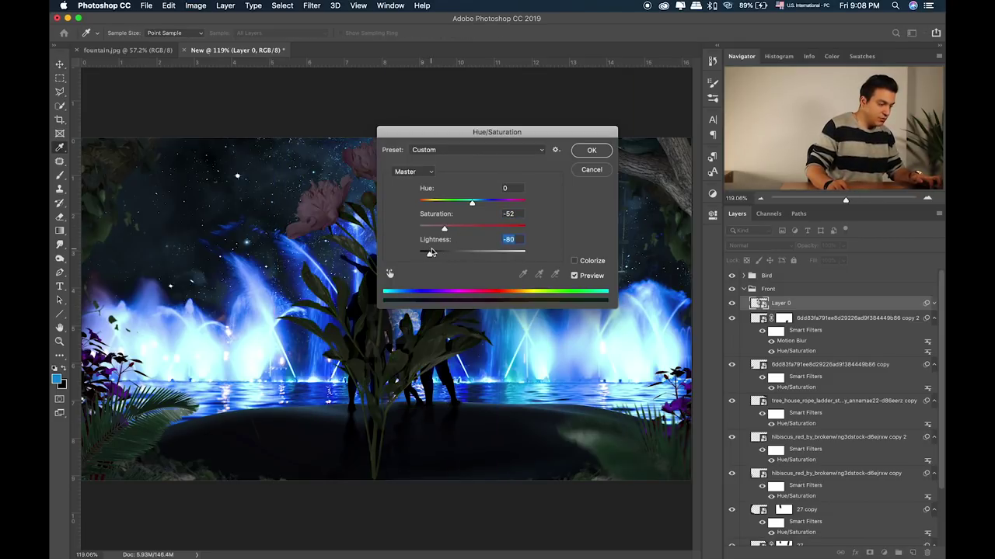
{"action": "mouse_move", "coordinate": [490, 202]}
{"action": "left_mouse_down"}
{"action": "mouse_move", "coordinate": [506, 204]}
{"action": "mouse_move", "coordinate": [441, 203]}
{"action": "left_mouse_up"}
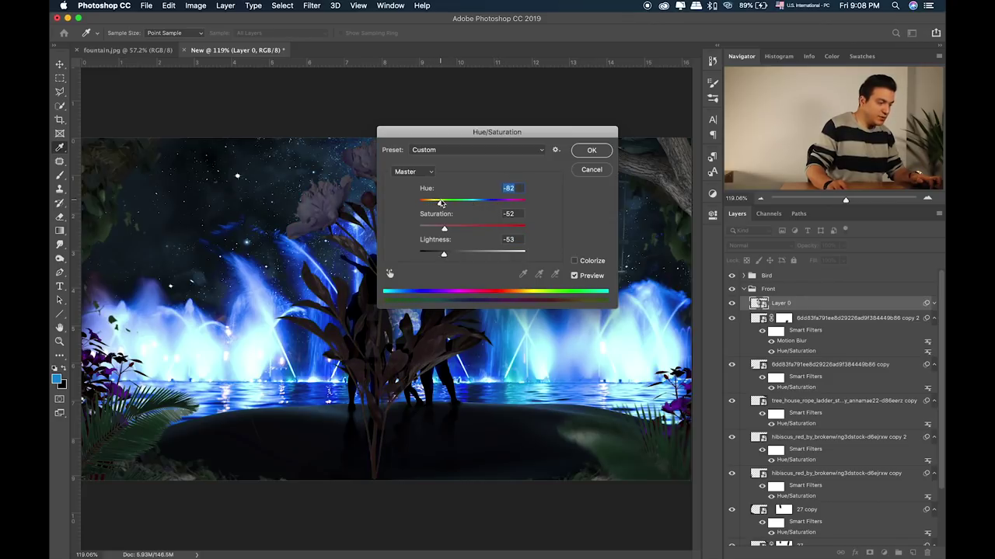
{"action": "left_click", "coordinate": [573, 154]}
Step: Shrink the peony to about a quarter size and move it to the lower-left shore
{"action": "key", "text": "v"}
{"action": "key", "text": "super+t"}
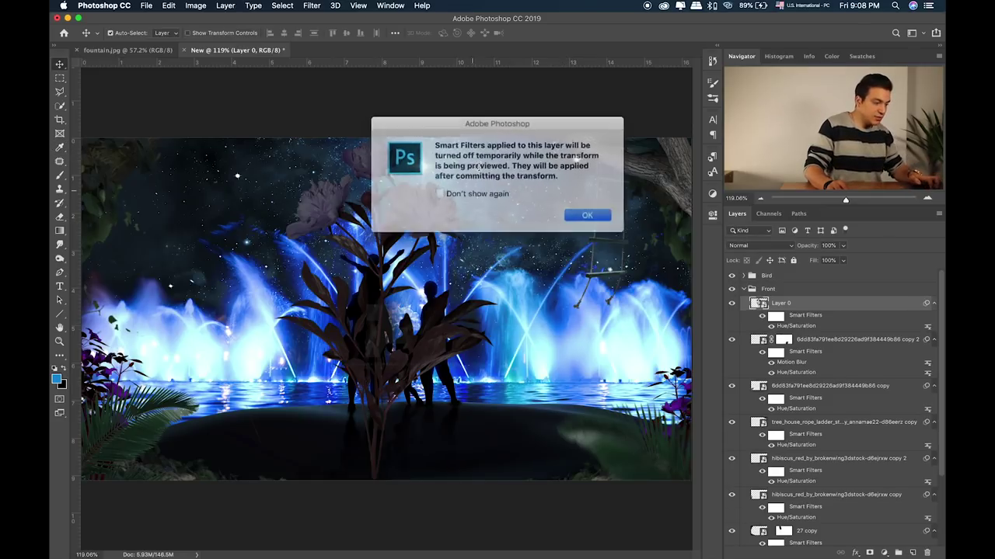
{"action": "left_click", "coordinate": [564, 209]}
{"action": "left_click_drag", "start_coordinate": [467, 140], "coordinate": [365, 320]}
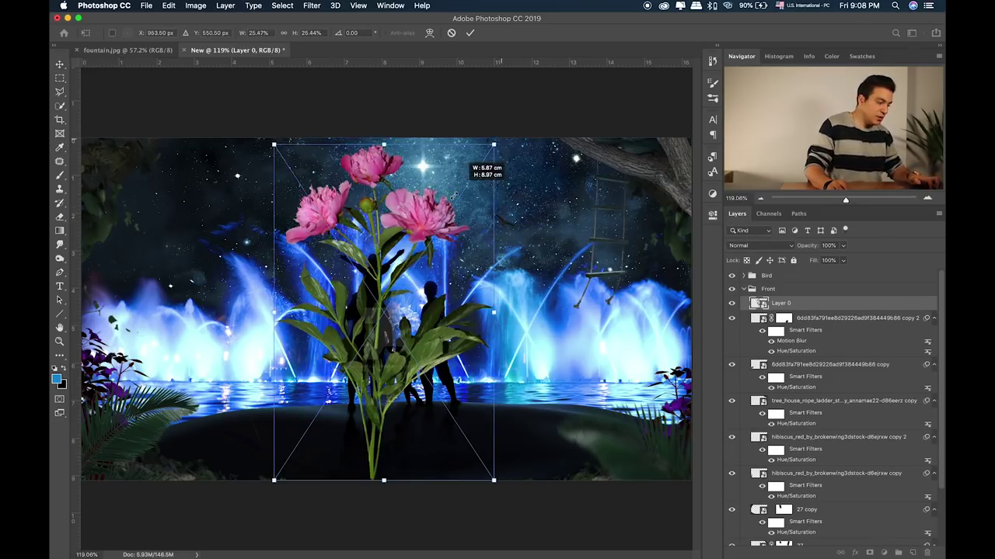
{"action": "key", "text": "Return"}
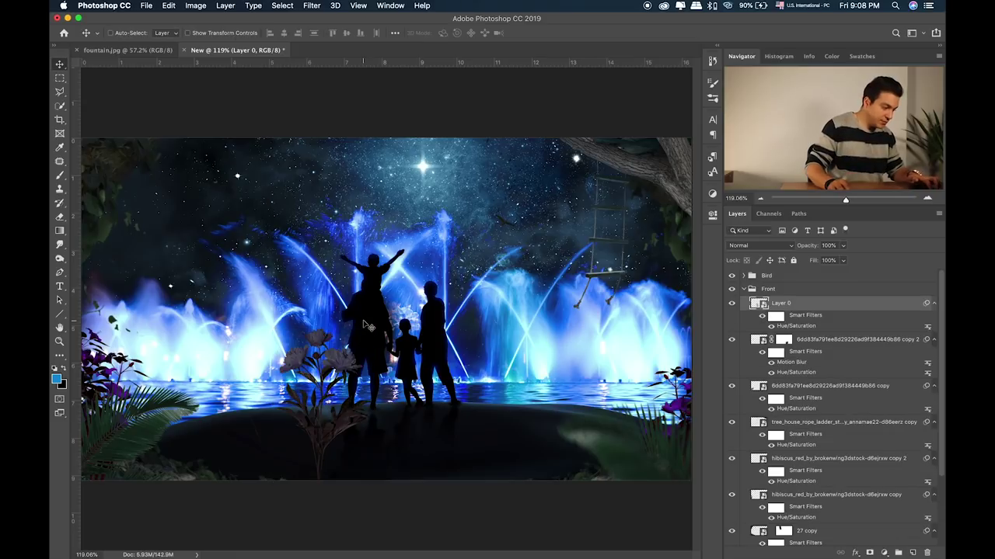
{"action": "left_click_drag", "start_coordinate": [362, 344], "coordinate": [233, 424]}
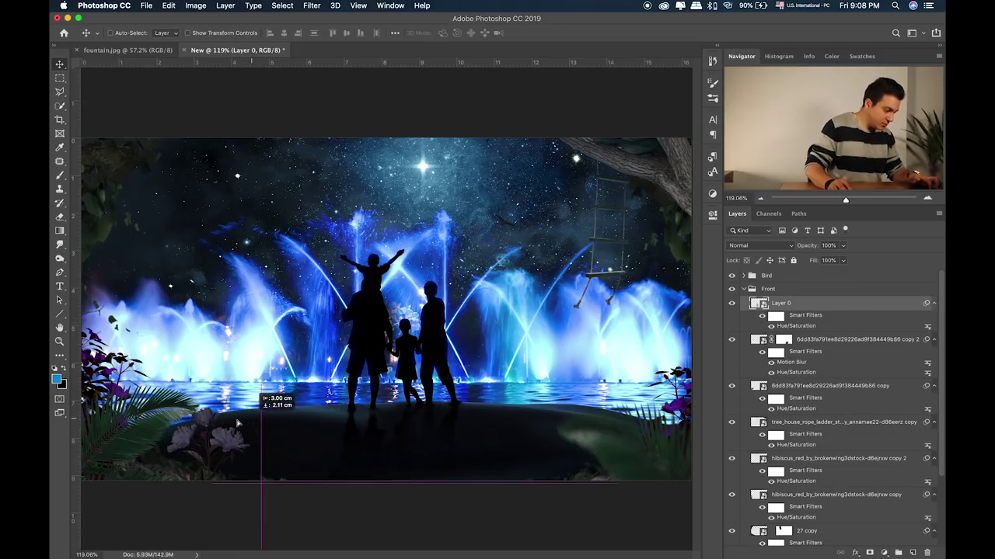
Step: Apply a second Hue/Saturation to the peony: Saturation +57, Lightness about -23
{"action": "key", "text": "ctrl+u"}
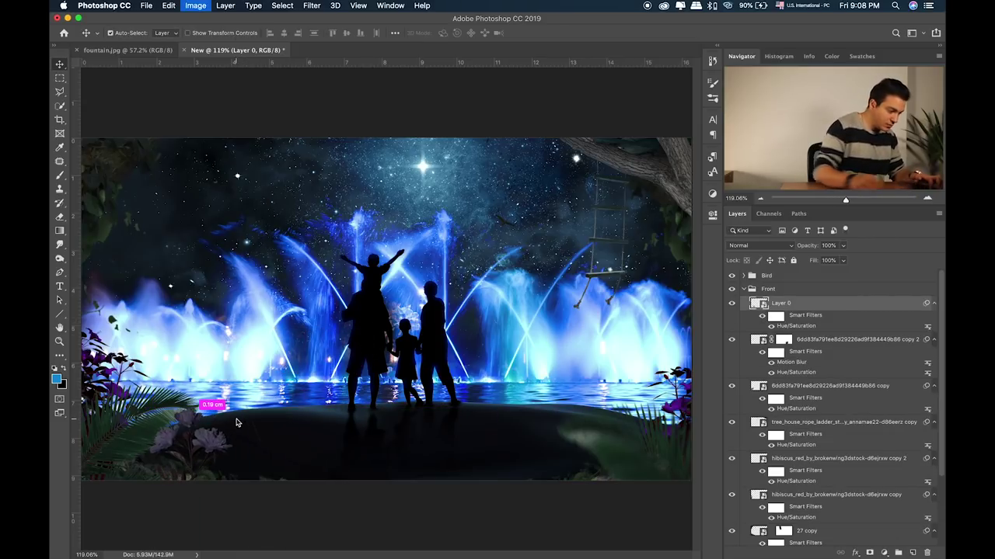
{"action": "mouse_move", "coordinate": [472, 228]}
{"action": "left_mouse_down"}
{"action": "mouse_move", "coordinate": [487, 227]}
{"action": "mouse_move", "coordinate": [499, 206]}
{"action": "left_mouse_up"}
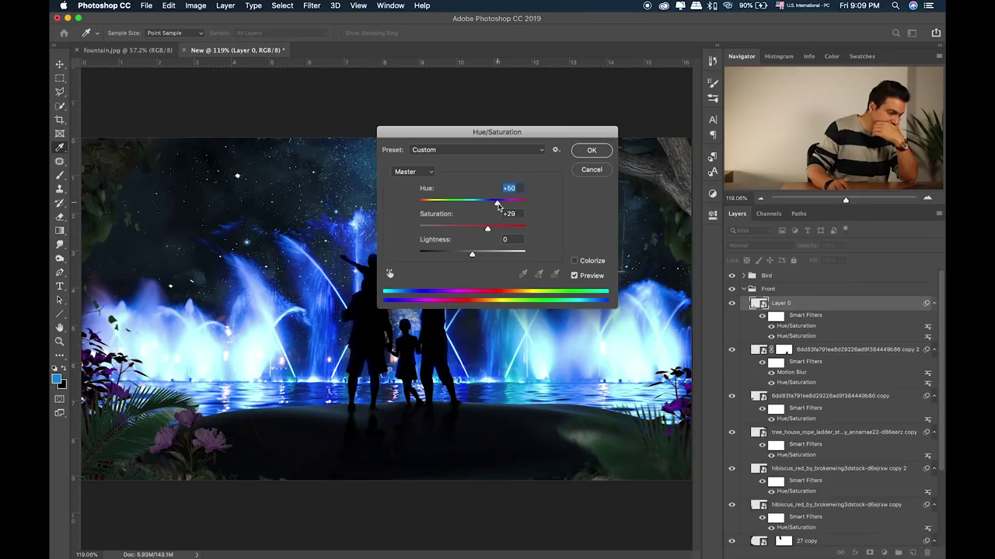
{"action": "left_click_drag", "start_coordinate": [469, 256], "coordinate": [459, 256]}
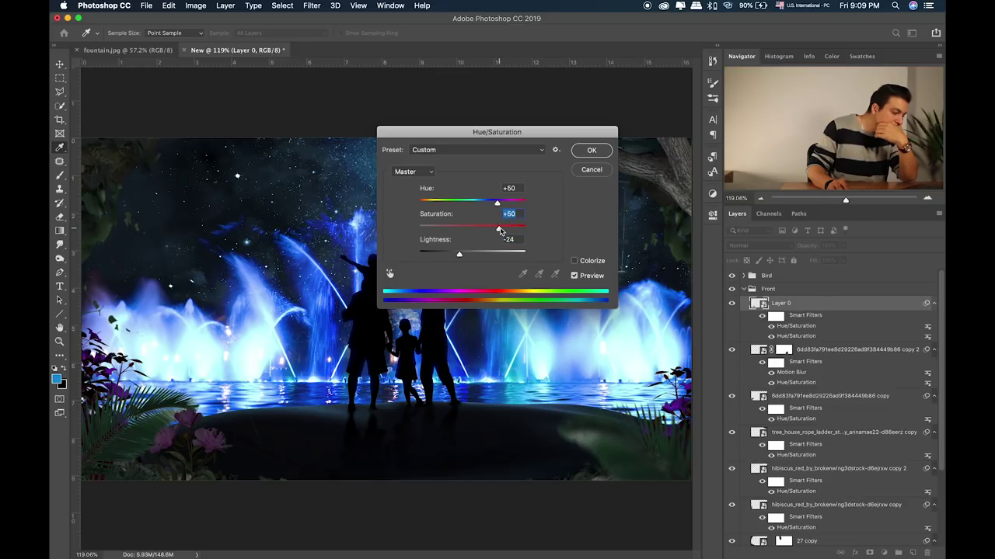
{"action": "left_click_drag", "start_coordinate": [521, 231], "coordinate": [503, 231]}
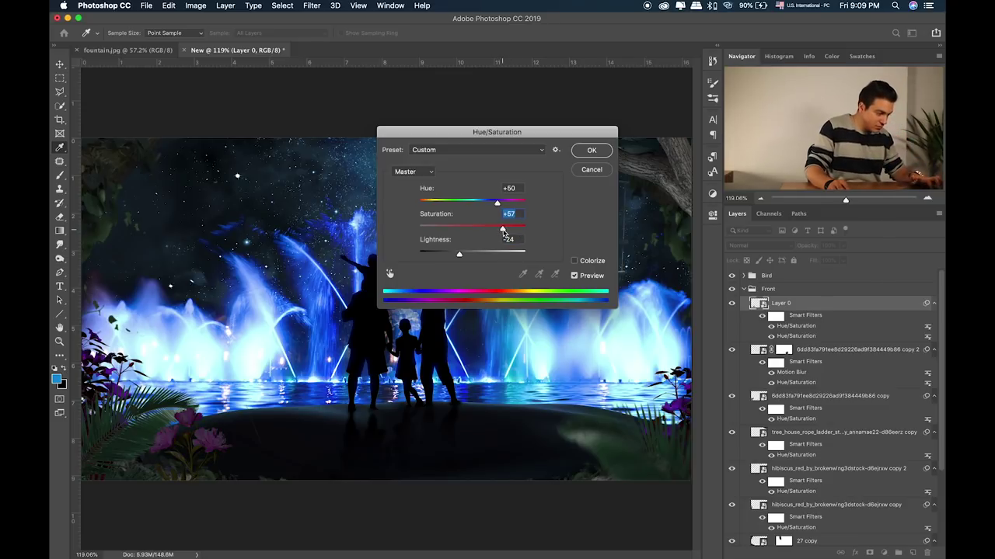
{"action": "key", "text": "Return"}
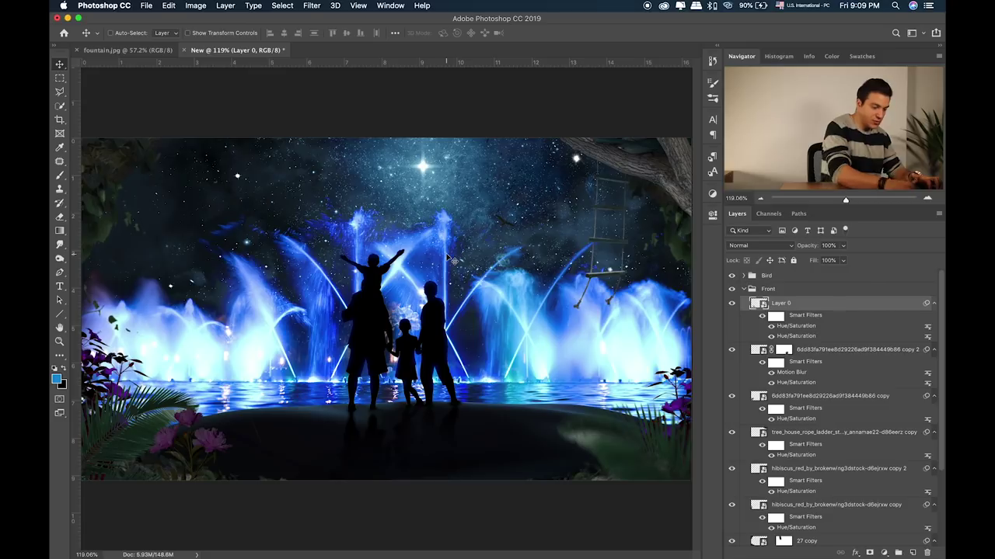
Step: Settle the peony among the lower-left plants, with its layer moved down among the hibiscus layers
{"action": "key", "text": "super+plus"}
{"action": "key", "text": "super+plus"}
{"action": "left_click_drag", "start_coordinate": [466, 353], "coordinate": [297, 364]}
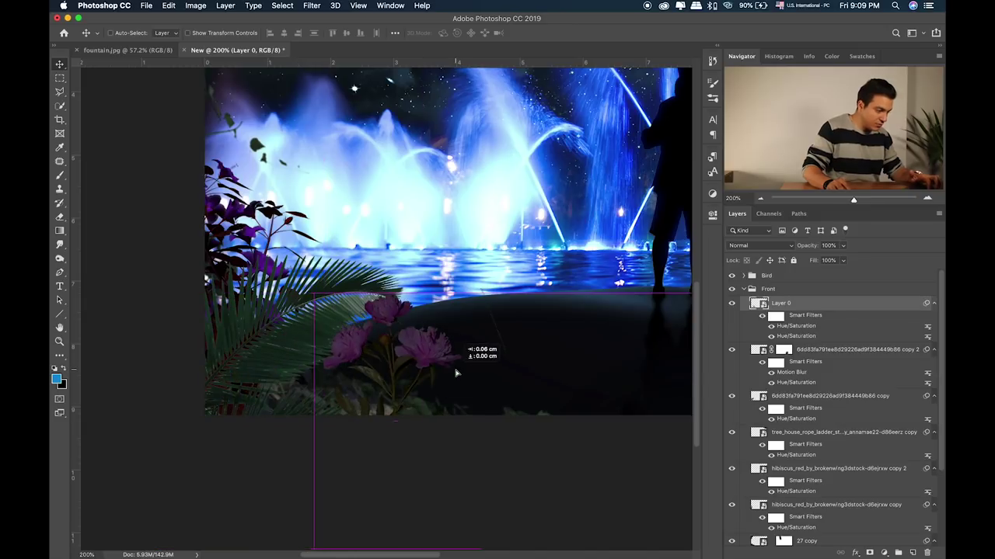
{"action": "left_click_drag", "start_coordinate": [297, 365], "coordinate": [457, 366]}
{"action": "left_click_drag", "start_coordinate": [868, 304], "coordinate": [855, 501]}
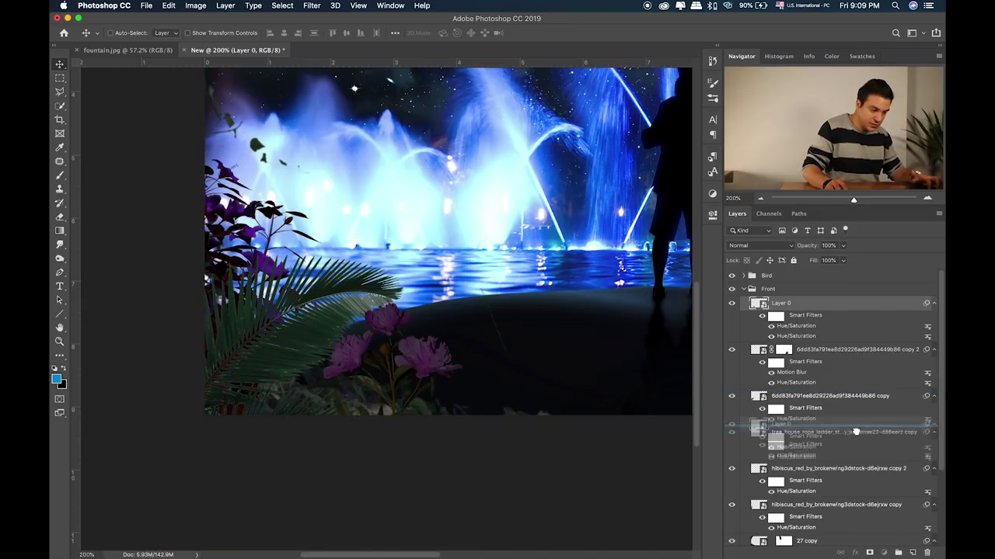
{"action": "left_click_drag", "start_coordinate": [381, 359], "coordinate": [323, 373]}
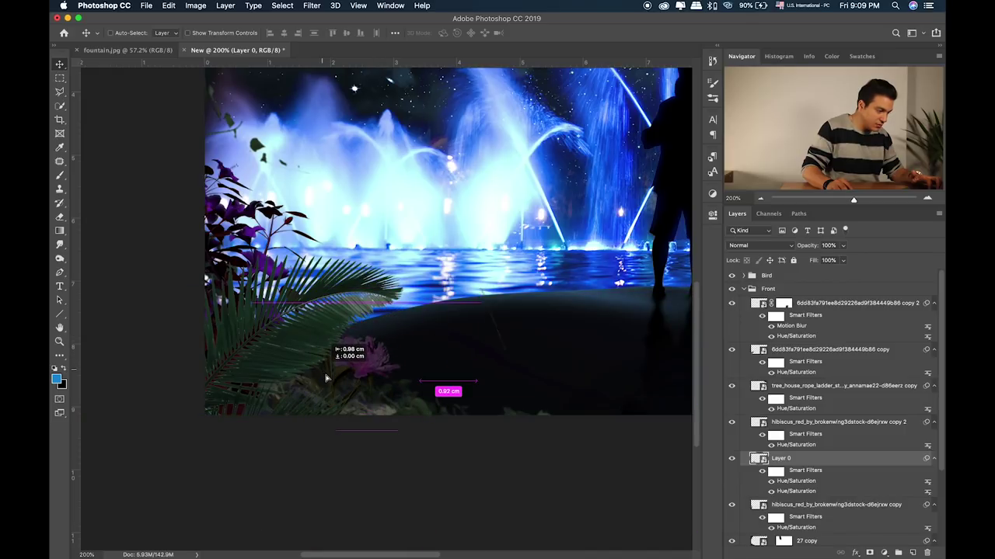
{"action": "left_click_drag", "start_coordinate": [326, 378], "coordinate": [328, 377]}
{"action": "scroll", "coordinate": [466, 354], "scroll_direction": "right", "scroll_amount": 5}
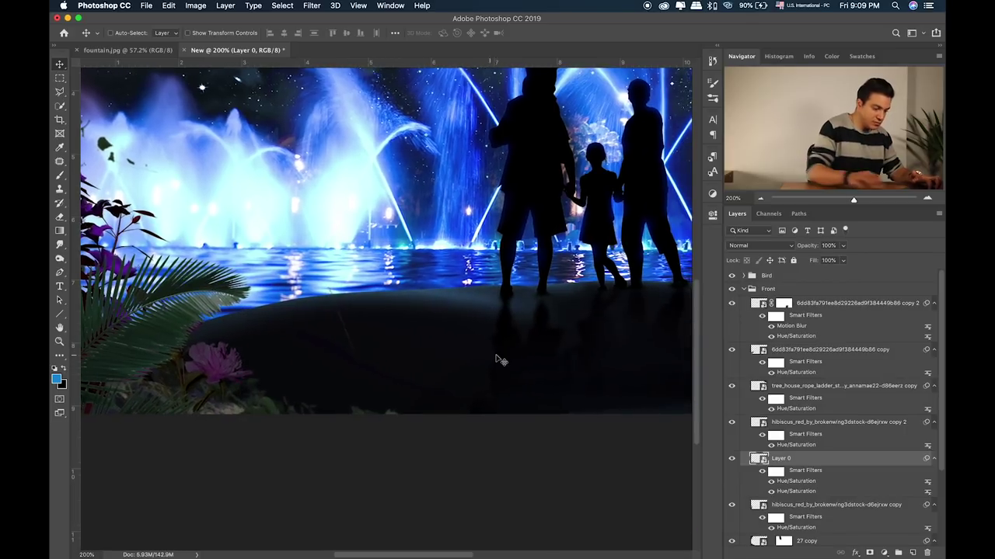
{"action": "scroll", "coordinate": [498, 360], "scroll_direction": "down", "scroll_amount": 3}
Step: Duplicate the peony to the right edge, rotated about 25 degrees and lowered into the plants
{"action": "mouse_move", "coordinate": [241, 455]}
{"action": "left_mouse_down"}
{"action": "mouse_move", "coordinate": [690, 441]}
{"action": "mouse_move", "coordinate": [607, 500]}
{"action": "mouse_move", "coordinate": [699, 415]}
{"action": "left_mouse_up"}
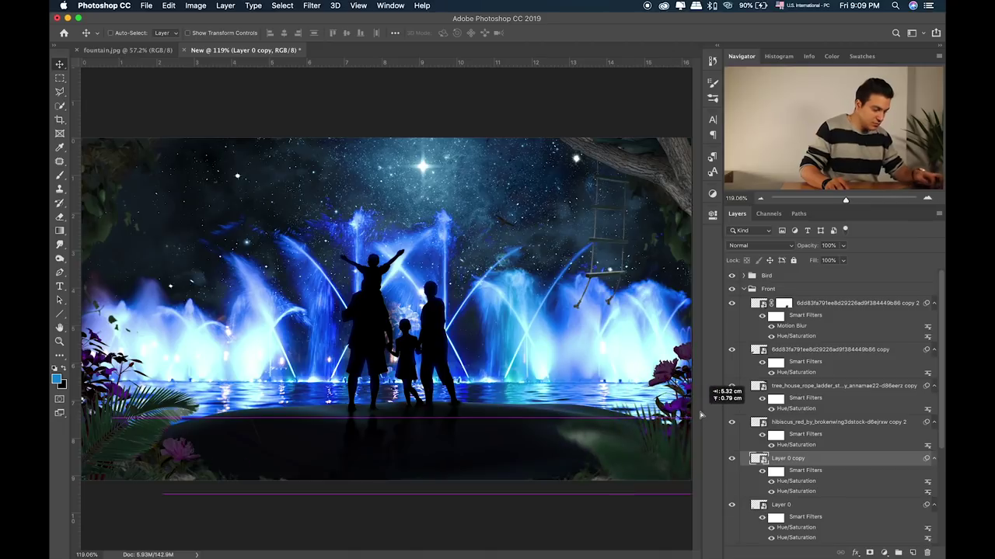
{"action": "key", "text": "ctrl+t"}
{"action": "key", "text": "Return"}
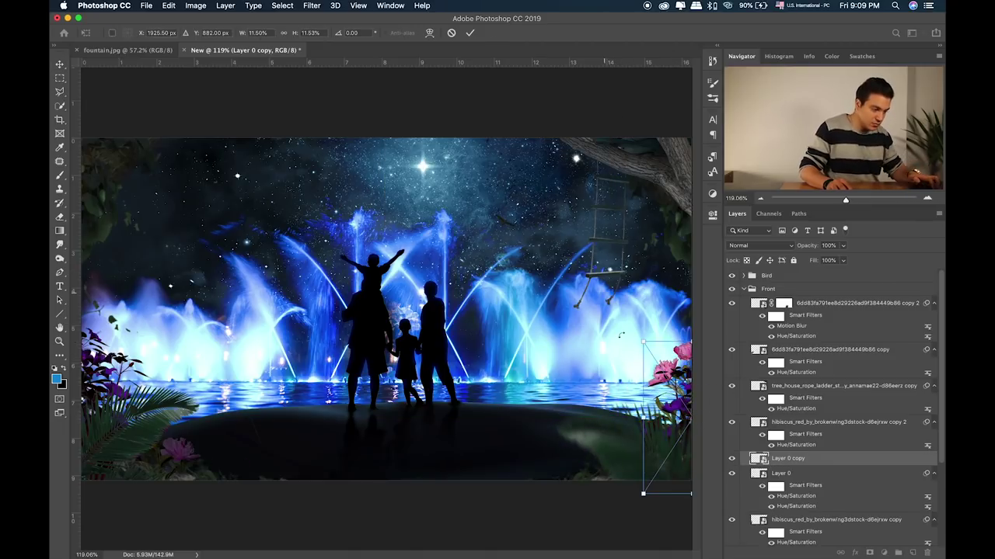
{"action": "mouse_move", "coordinate": [621, 335]}
{"action": "left_mouse_down"}
{"action": "mouse_move", "coordinate": [631, 354]}
{"action": "mouse_move", "coordinate": [676, 318]}
{"action": "left_mouse_up"}
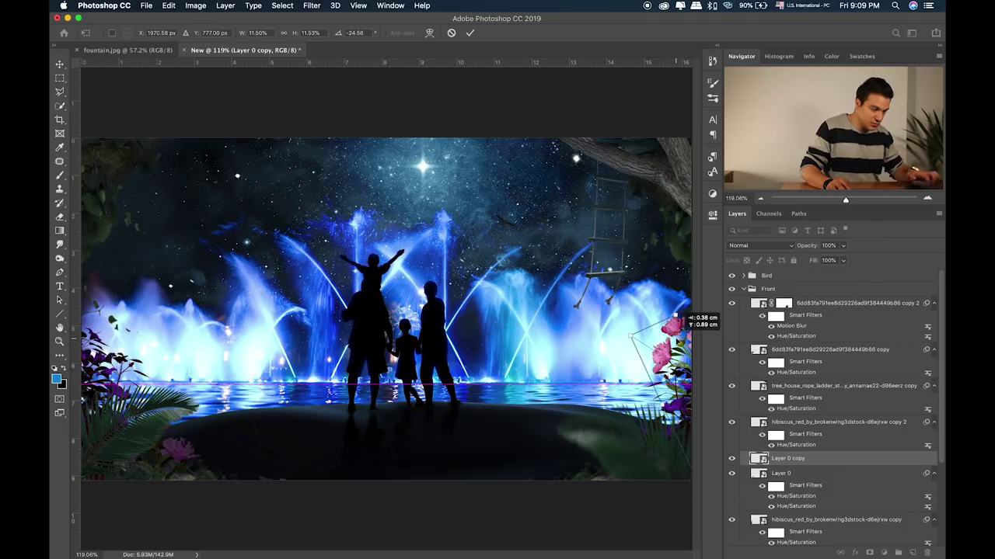
{"action": "key", "text": "Return"}
{"action": "left_click_drag", "start_coordinate": [643, 376], "coordinate": [631, 430]}
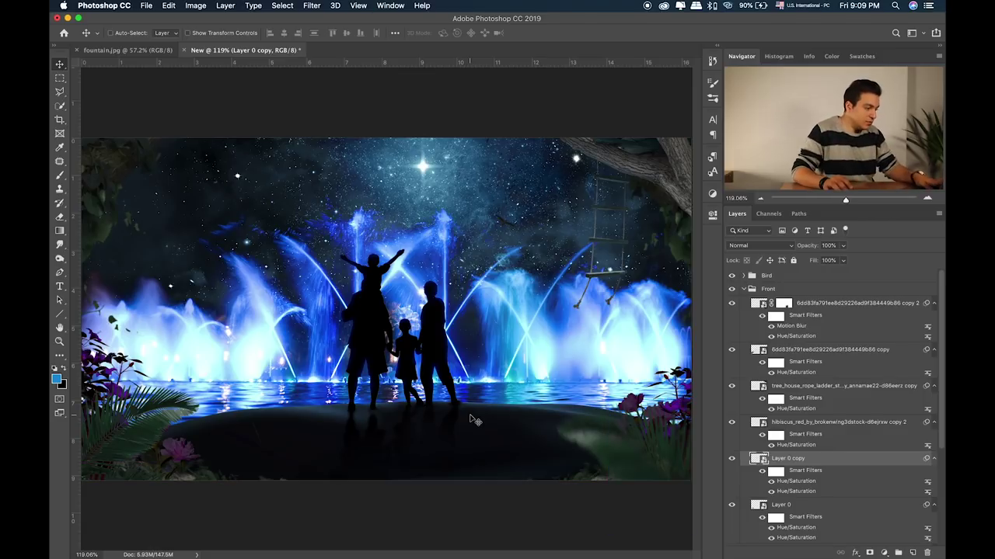
{"action": "key", "text": "super+Tab"}
{"action": "left_click", "coordinate": [560, 436]}
Step: Preview 28.png and the feather image, then drag Layer 1.png onto the Photoshop canvas
{"action": "left_click", "coordinate": [401, 174]}
{"action": "left_click", "coordinate": [404, 247]}
{"action": "left_click", "coordinate": [620, 245]}
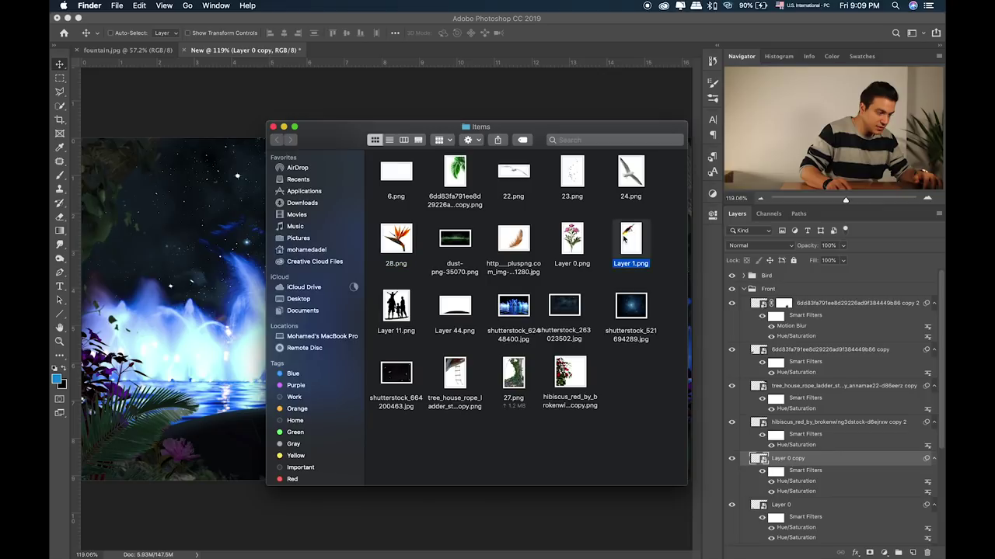
{"action": "left_click", "coordinate": [521, 247]}
{"action": "key", "text": "space"}
{"action": "key", "text": "space"}
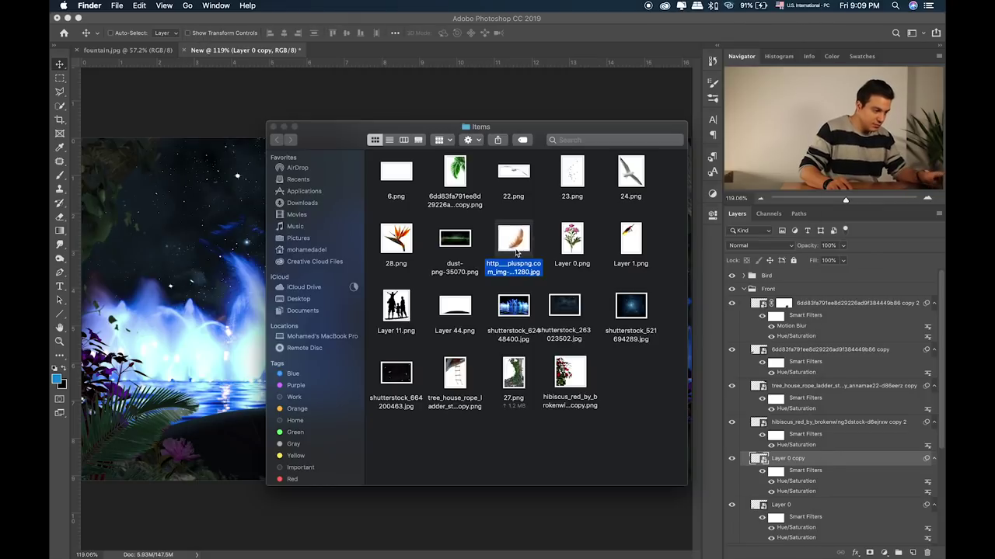
{"action": "left_click_drag", "start_coordinate": [516, 242], "coordinate": [517, 241]}
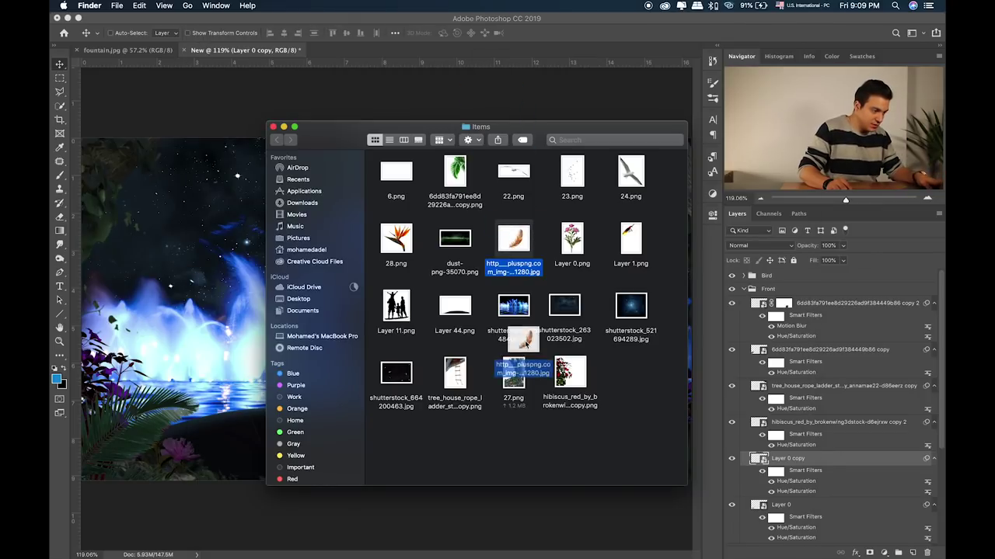
{"action": "left_click", "coordinate": [586, 246]}
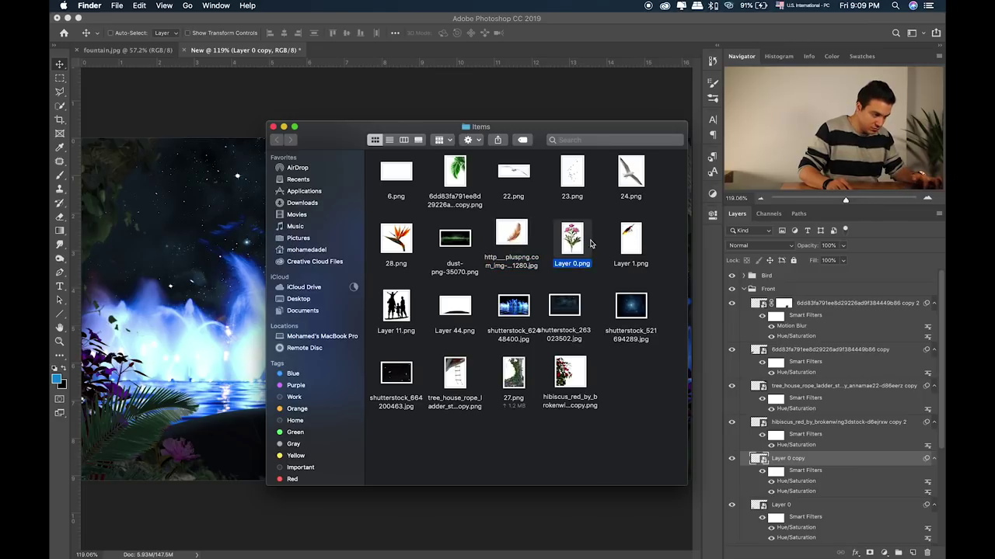
{"action": "left_click", "coordinate": [632, 243]}
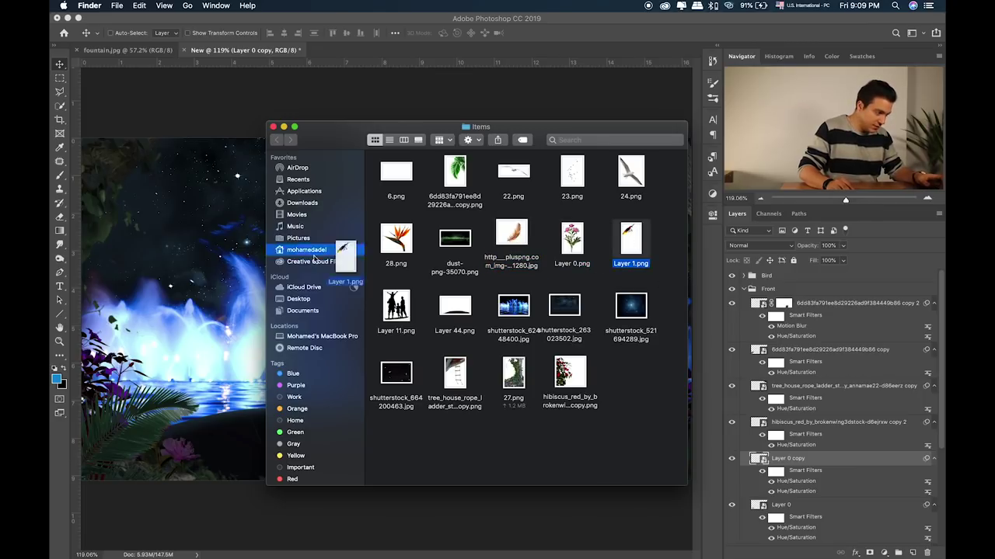
{"action": "left_click_drag", "start_coordinate": [644, 270], "coordinate": [237, 272]}
Step: Place the firefly, shrink it to about 10%, and move it into the bottom-left plants
{"action": "key", "text": "Return"}
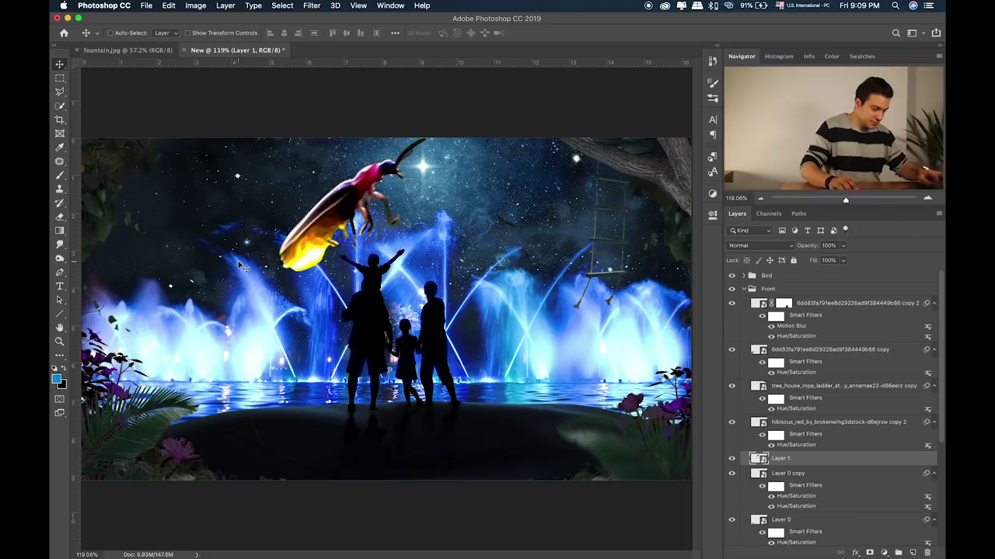
{"action": "key", "text": "ctrl+t"}
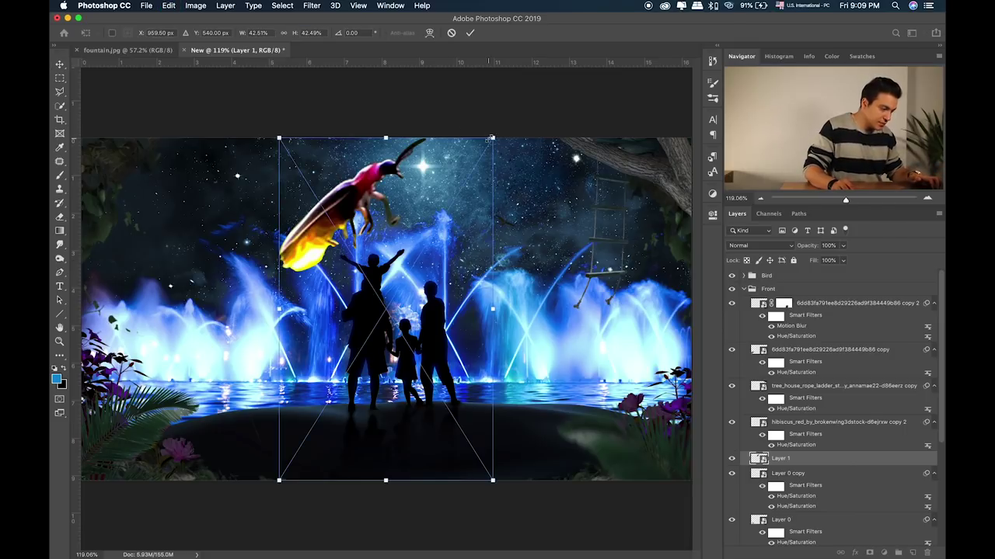
{"action": "left_click_drag", "start_coordinate": [490, 138], "coordinate": [295, 385]}
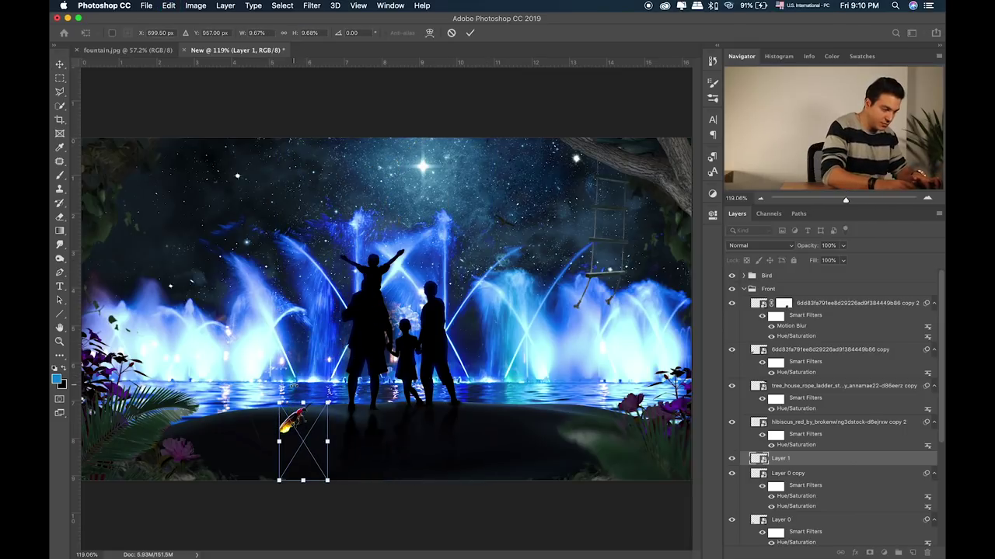
{"action": "key", "text": "Return"}
{"action": "left_click_drag", "start_coordinate": [298, 388], "coordinate": [148, 365]}
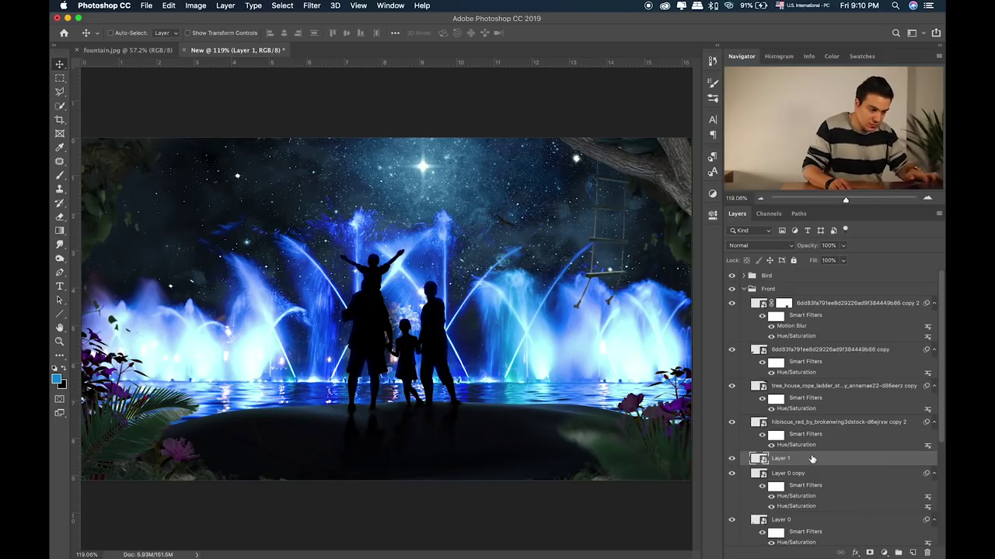
Step: Move the firefly layer above the Front group and group it as 'Bug'
{"action": "left_click_drag", "start_coordinate": [816, 461], "coordinate": [774, 294]}
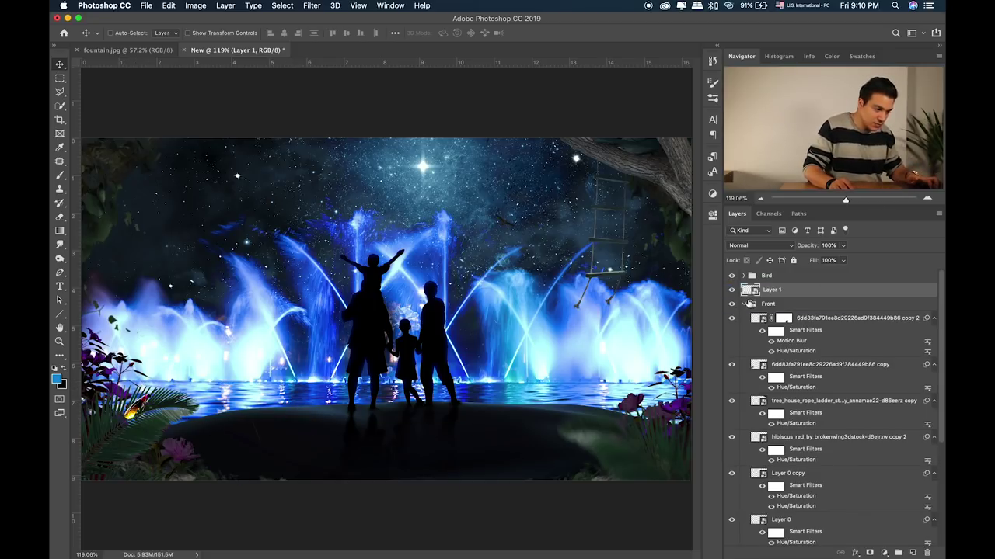
{"action": "left_click", "coordinate": [744, 303]}
{"action": "key", "text": "ctrl+g"}
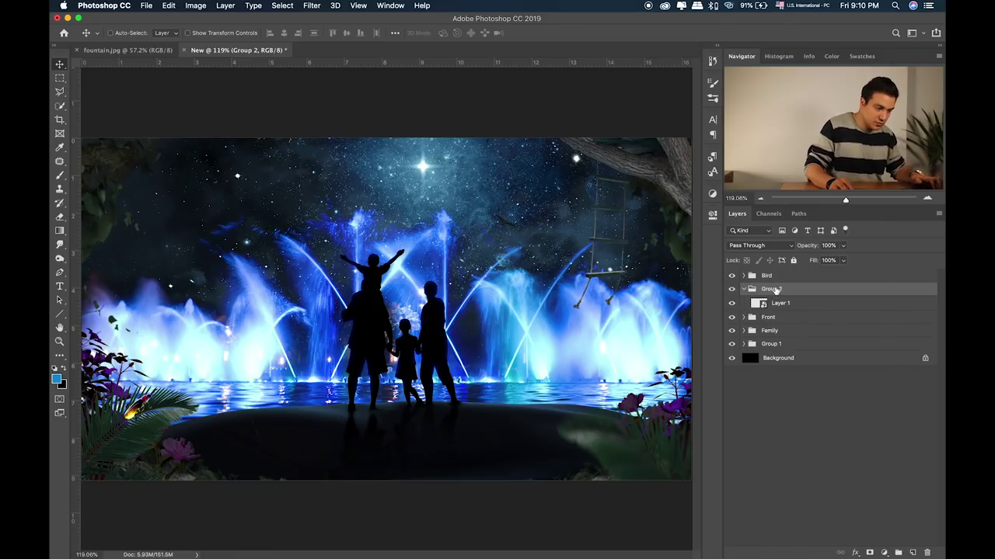
{"action": "double_click", "coordinate": [772, 289]}
{"action": "type", "text": "Bug"}
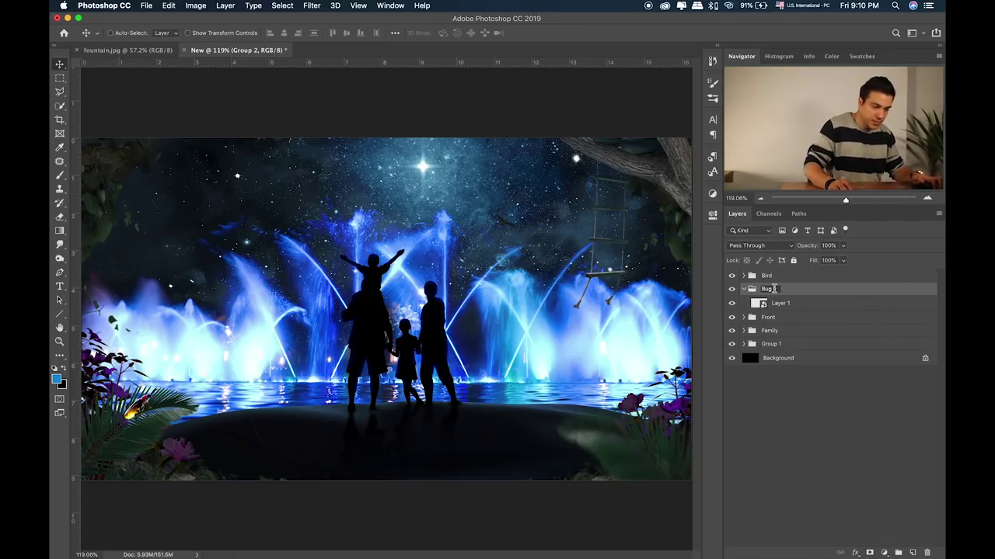
{"action": "left_click", "coordinate": [796, 303]}
{"action": "double_click", "coordinate": [796, 303]}
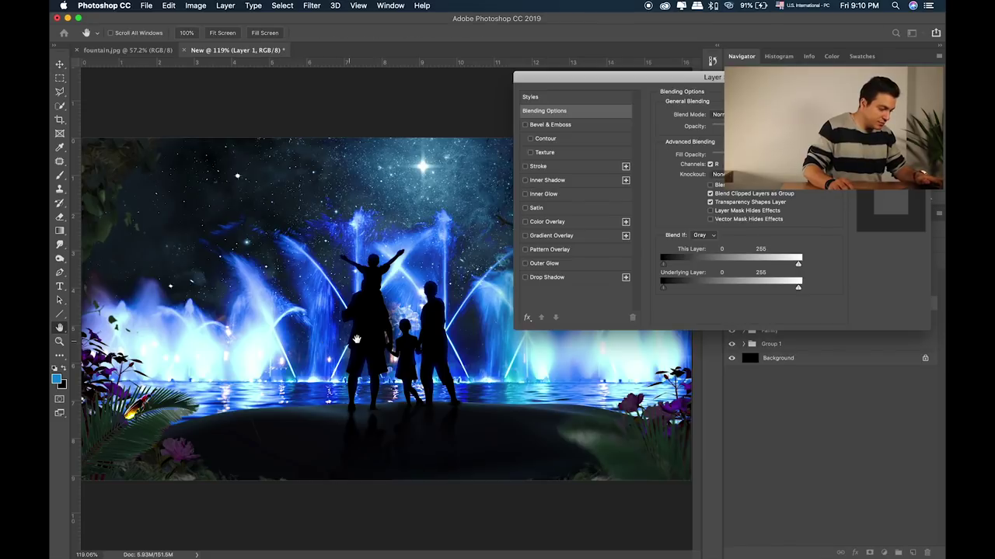
{"action": "key", "text": "Return"}
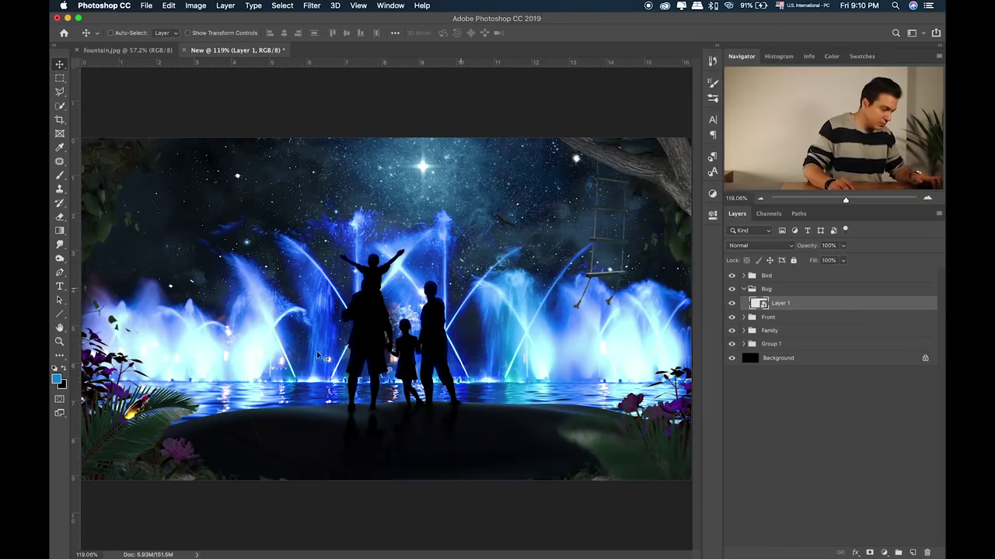
Step: Shrink and tilt the firefly slightly among the lower-left leaves, then fit the image in view
{"action": "key", "text": "ctrl+t"}
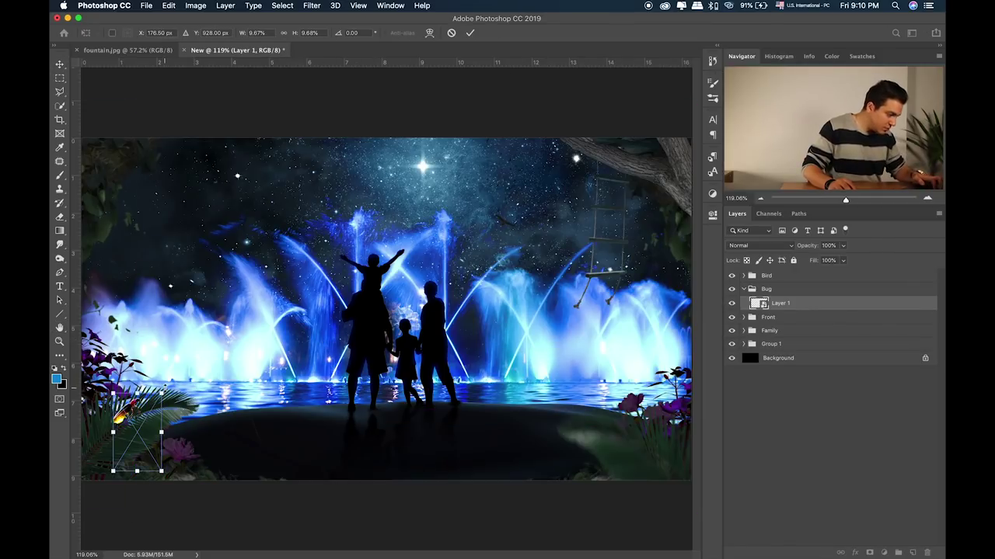
{"action": "left_click_drag", "start_coordinate": [161, 393], "coordinate": [172, 387]}
{"action": "key", "text": "Return"}
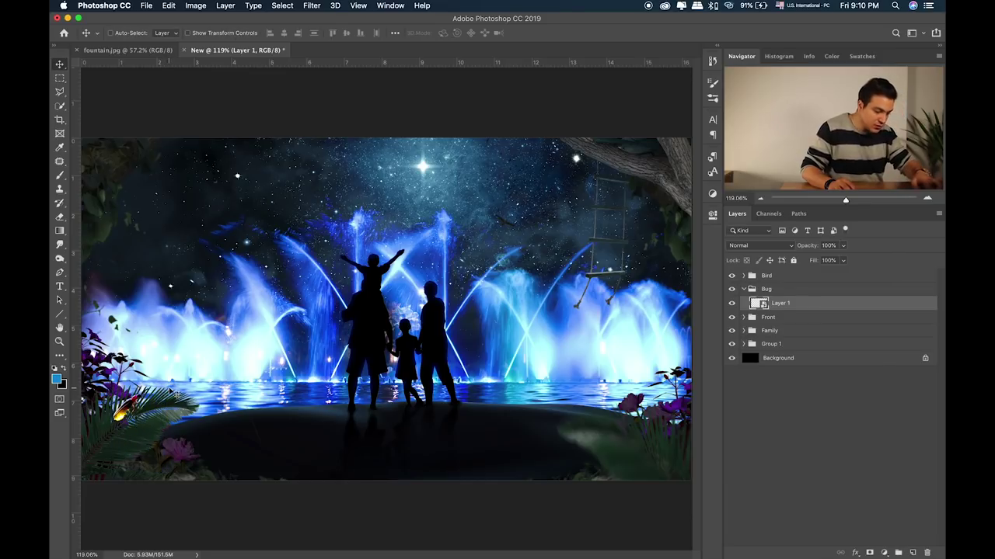
{"action": "scroll", "coordinate": [409, 279], "scroll_direction": "up", "scroll_amount": 5}
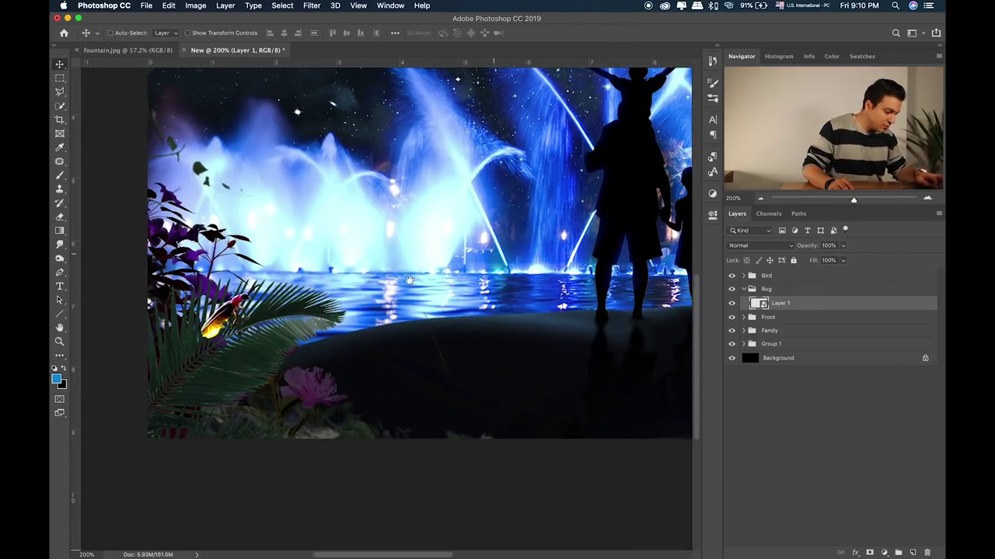
{"action": "key", "text": "ctrl+t"}
{"action": "left_click_drag", "start_coordinate": [298, 277], "coordinate": [320, 274]}
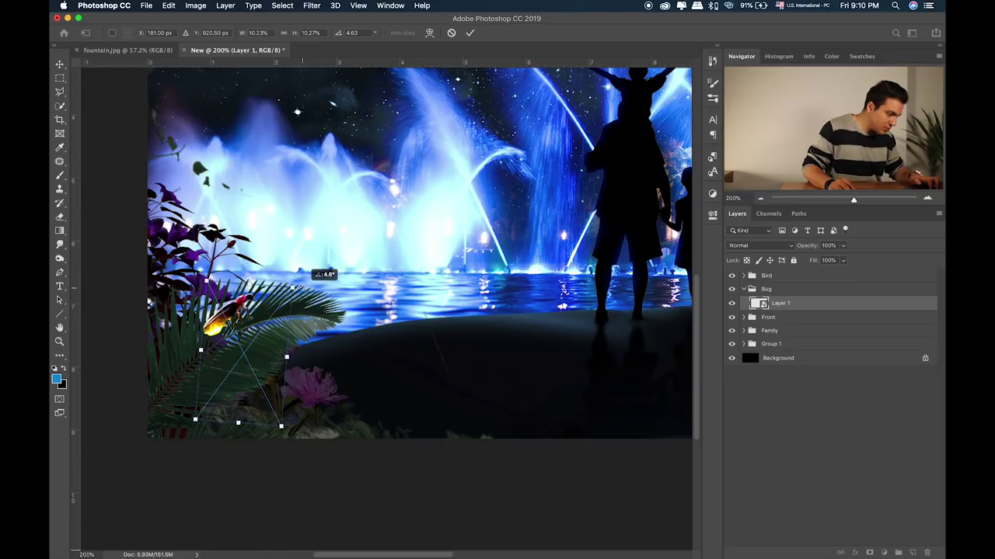
{"action": "left_click_drag", "start_coordinate": [249, 365], "coordinate": [231, 381]}
{"action": "key", "text": "Return"}
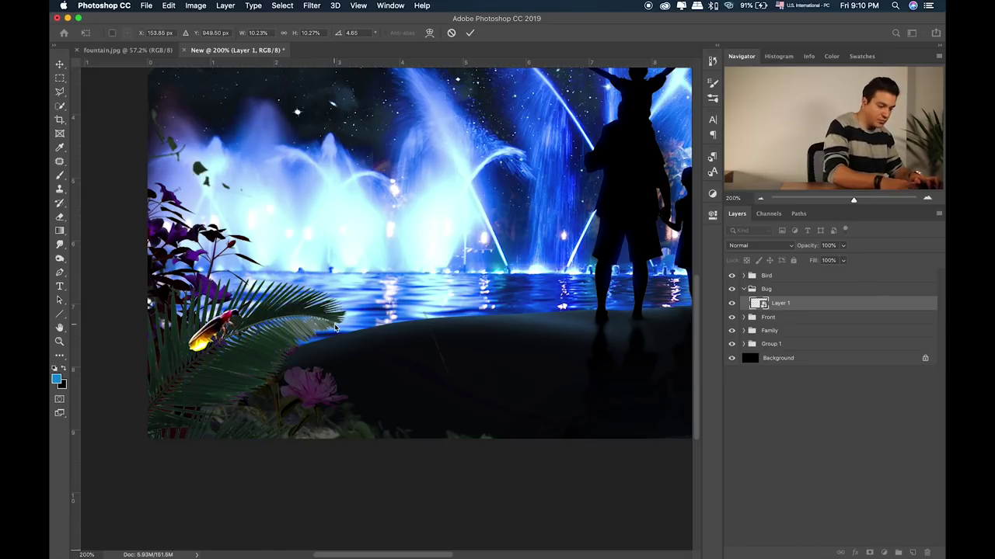
{"action": "key", "text": "ctrl+0"}
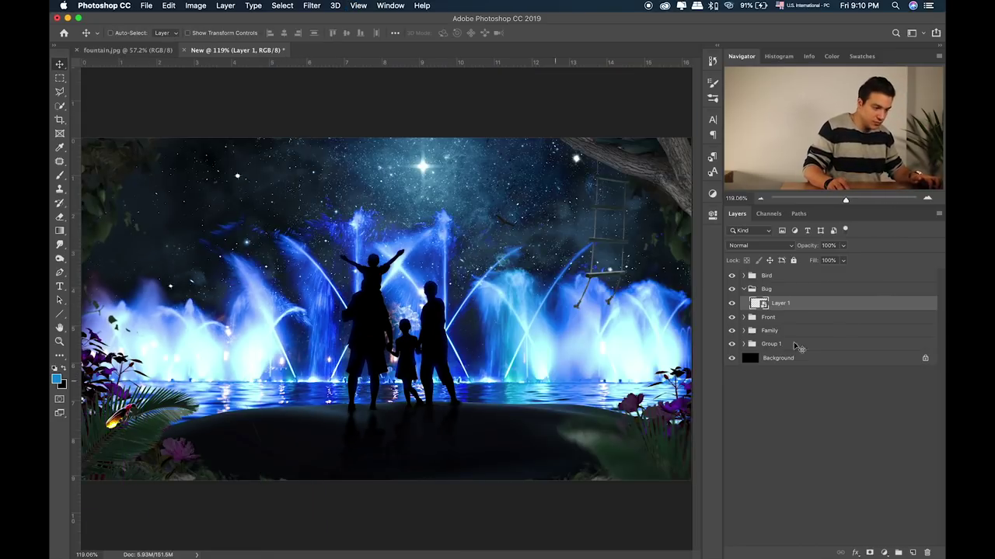
Step: Duplicate the firefly onto the lower-right plants
{"action": "left_click_drag", "start_coordinate": [178, 358], "coordinate": [703, 346]}
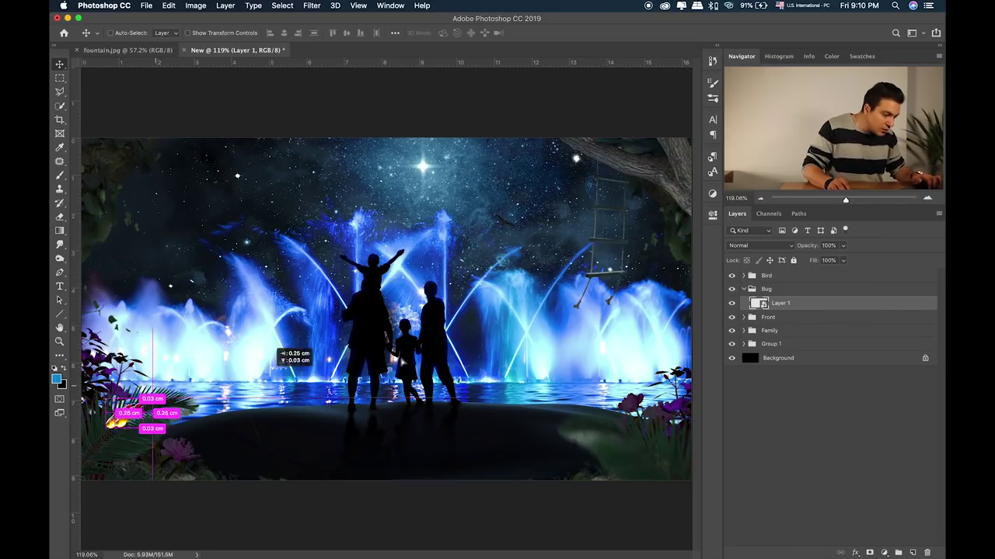
{"action": "key", "text": "ctrl+t"}
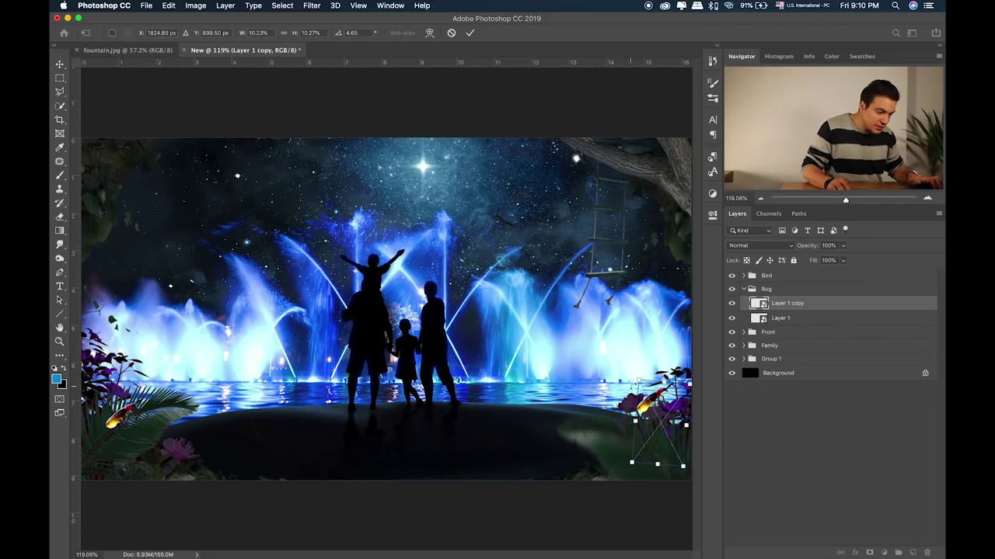
{"action": "mouse_move", "coordinate": [676, 377]}
{"action": "left_mouse_down"}
{"action": "mouse_move", "coordinate": [673, 347]}
{"action": "mouse_move", "coordinate": [687, 415]}
{"action": "mouse_move", "coordinate": [140, 280]}
{"action": "mouse_move", "coordinate": [116, 354]}
{"action": "mouse_move", "coordinate": [639, 330]}
{"action": "left_mouse_up"}
{"action": "key", "text": "Return"}
{"action": "key", "text": "ctrl+t"}
{"action": "key", "text": "Return"}
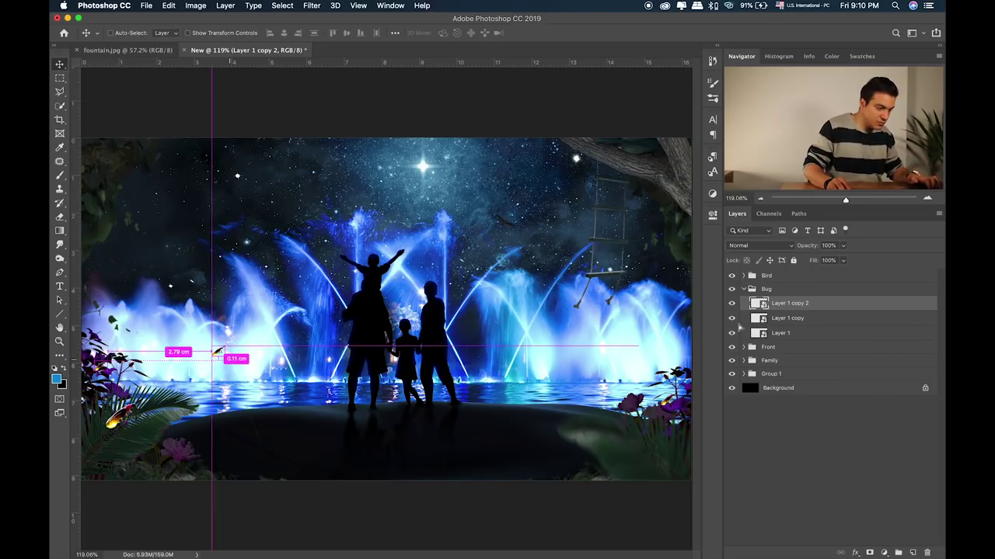
Step: Flip a firefly copy vertically on the right fountains, lower it, and rotate about -20°
{"action": "key", "text": "ctrl+t"}
{"action": "right_click", "coordinate": [638, 321]}
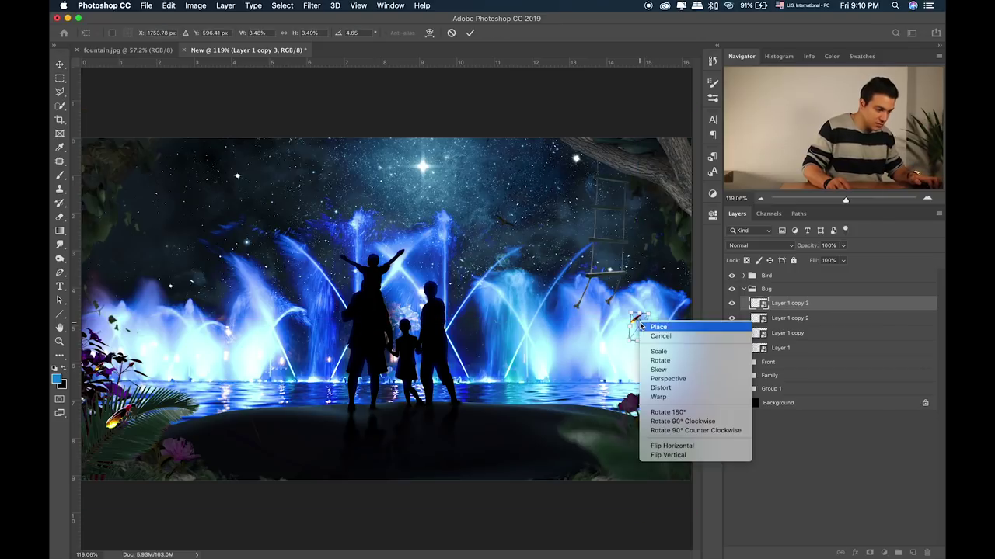
{"action": "left_click", "coordinate": [691, 455]}
{"action": "key", "text": "Return"}
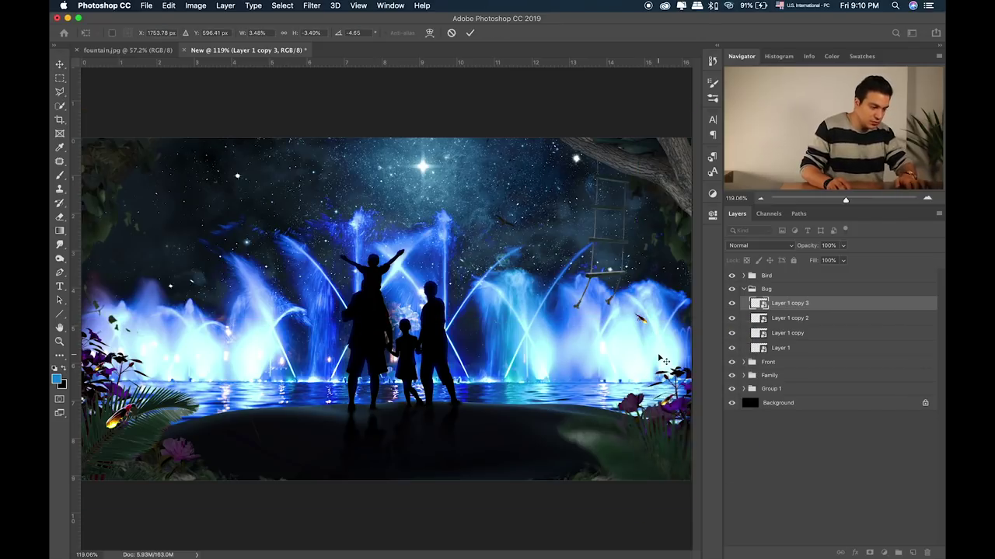
{"action": "mouse_move", "coordinate": [638, 321]}
{"action": "left_mouse_down"}
{"action": "mouse_move", "coordinate": [640, 397]}
{"action": "mouse_move", "coordinate": [688, 365]}
{"action": "mouse_move", "coordinate": [680, 389]}
{"action": "mouse_move", "coordinate": [645, 366]}
{"action": "left_mouse_up"}
{"action": "key", "text": "ctrl+t"}
{"action": "key", "text": "Return"}
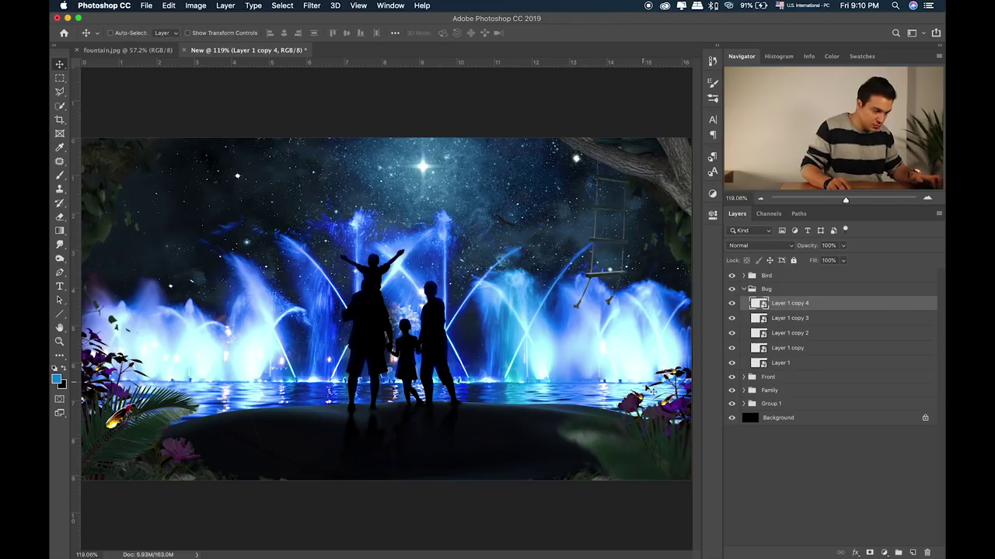
Step: Move Layer 1 copy 2 over the left fountains, tilted
{"action": "left_click", "coordinate": [800, 332]}
{"action": "mouse_move", "coordinate": [684, 389]}
{"action": "left_mouse_down"}
{"action": "mouse_move", "coordinate": [628, 400]}
{"action": "mouse_move", "coordinate": [105, 365]}
{"action": "left_mouse_up"}
{"action": "key", "text": "ctrl+t"}
{"action": "left_click_drag", "start_coordinate": [148, 326], "coordinate": [165, 309]}
{"action": "key", "text": "Return"}
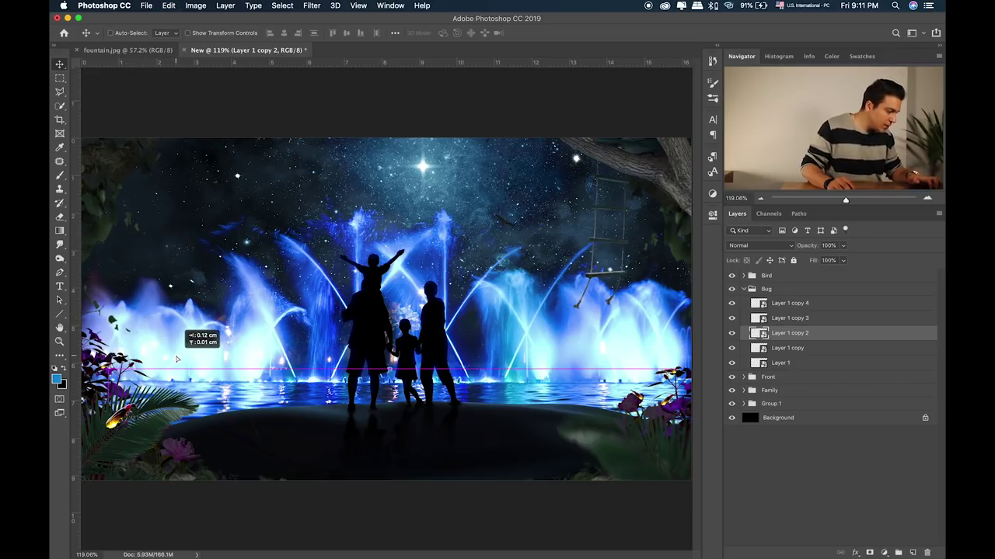
Step: Make Layer 1 copy visible again and move it up and to the right
{"action": "left_click", "coordinate": [767, 349]}
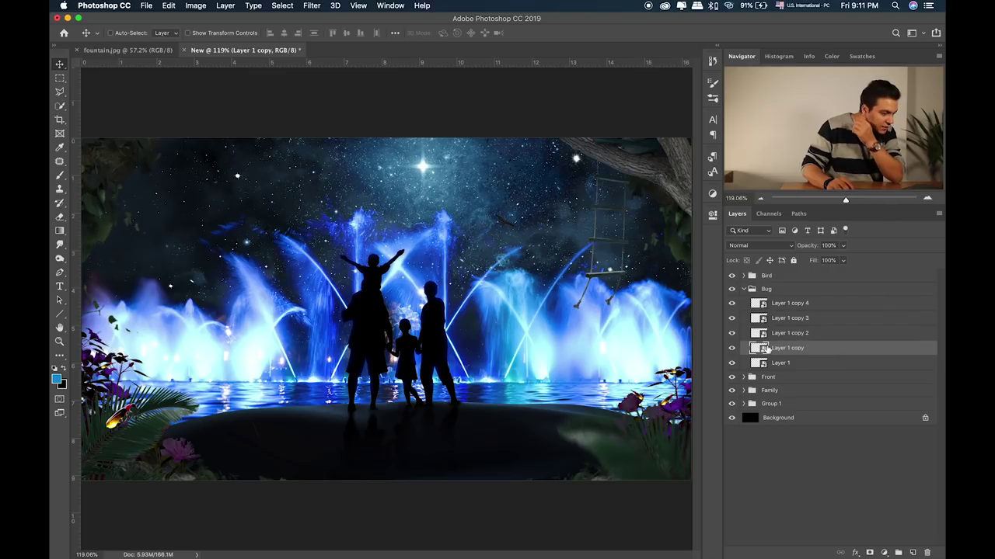
{"action": "left_click", "coordinate": [734, 349]}
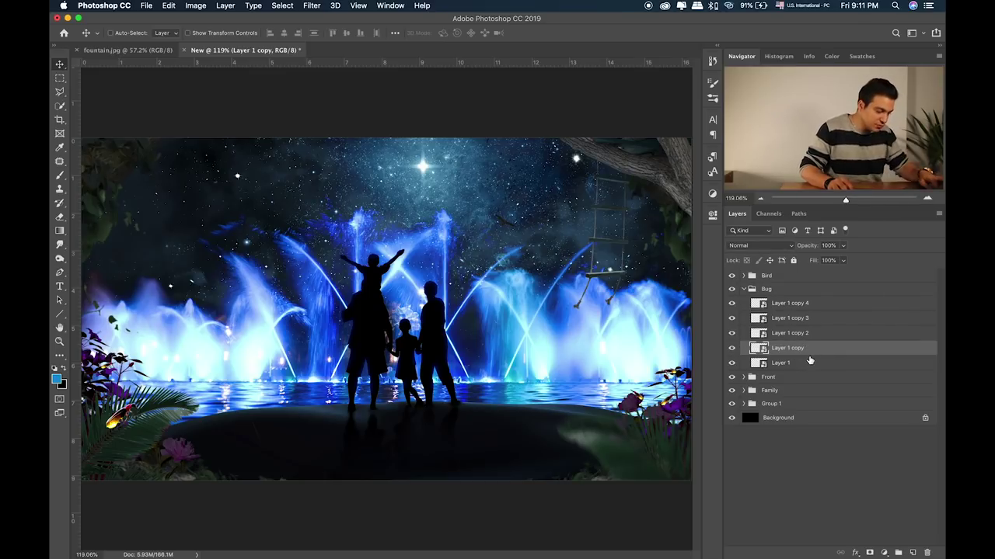
{"action": "mouse_move", "coordinate": [659, 433]}
{"action": "left_mouse_down"}
{"action": "mouse_move", "coordinate": [675, 410]}
{"action": "mouse_move", "coordinate": [670, 393]}
{"action": "left_mouse_up"}
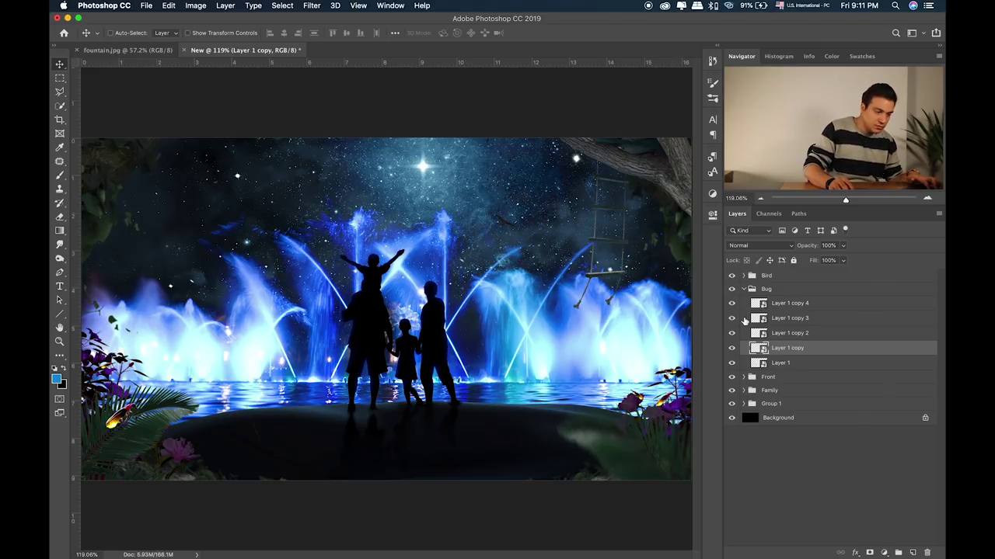
Step: Apply Hue/Saturation to Layer 1 with Hue +45, Saturation -36, Lightness -8
{"action": "left_click", "coordinate": [774, 362]}
{"action": "key", "text": "super+u"}
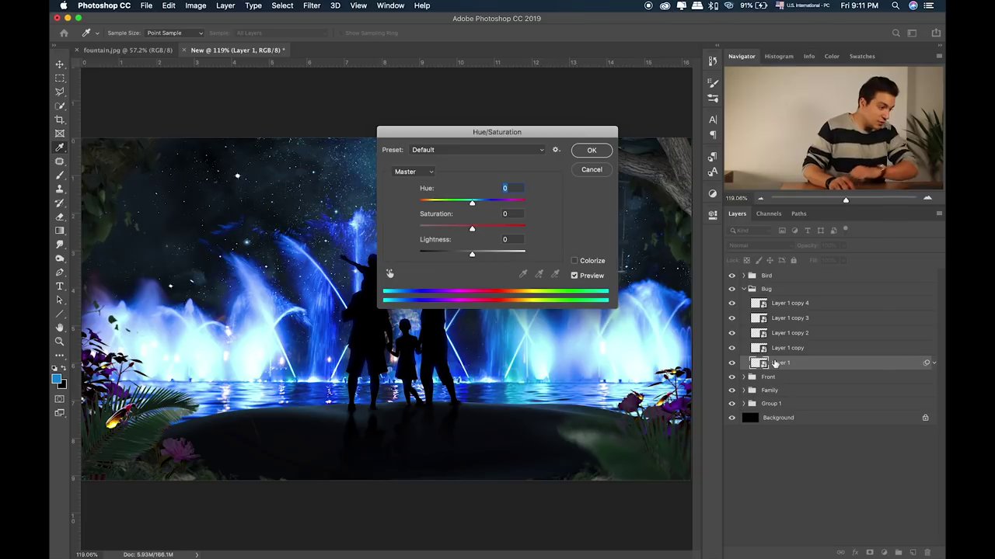
{"action": "mouse_move", "coordinate": [463, 234]}
{"action": "left_mouse_down"}
{"action": "mouse_move", "coordinate": [448, 236]}
{"action": "mouse_move", "coordinate": [467, 257]}
{"action": "left_mouse_up"}
{"action": "left_click_drag", "start_coordinate": [473, 210], "coordinate": [493, 208]}
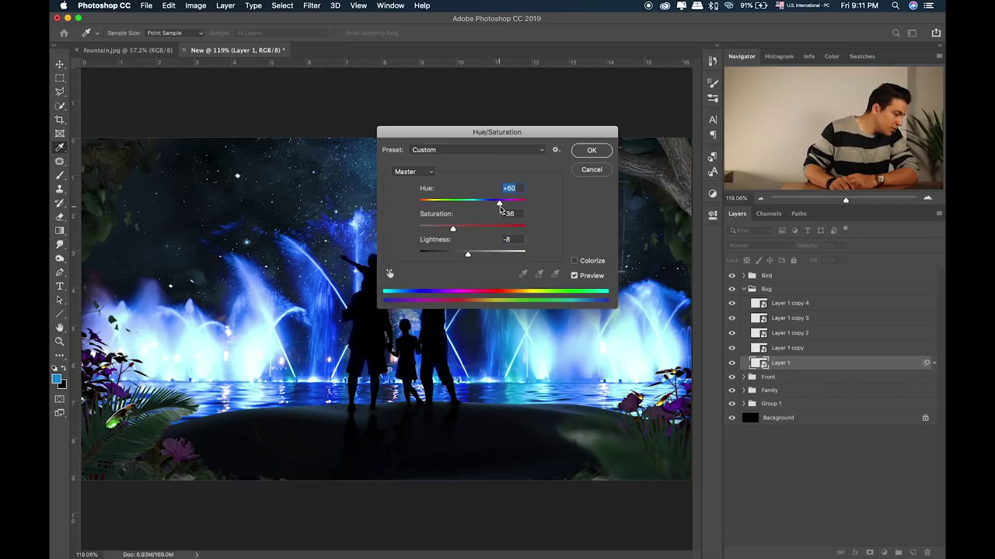
{"action": "key", "text": "shift+Down"}
{"action": "key", "text": "Down"}
{"action": "key", "text": "Down"}
{"action": "key", "text": "Down"}
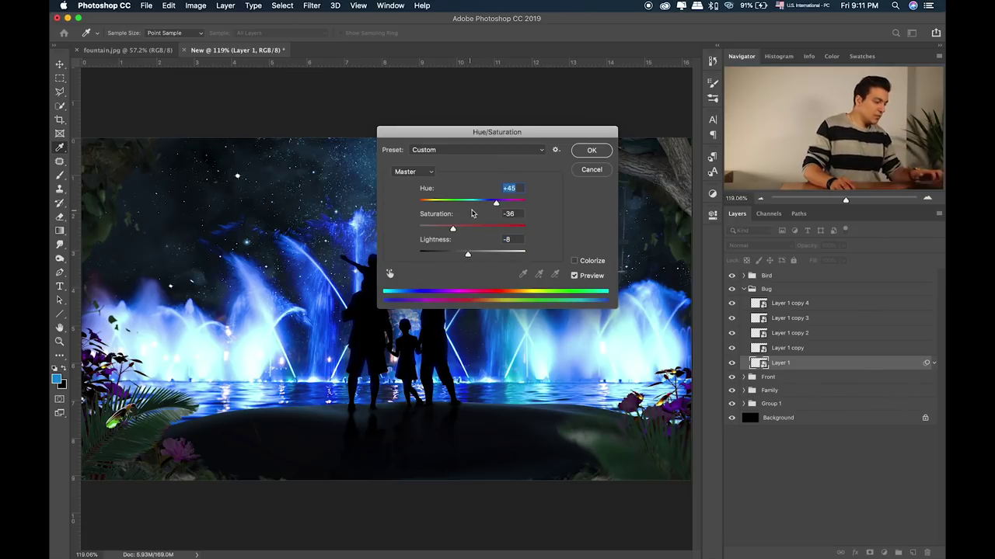
{"action": "left_click", "coordinate": [592, 151]}
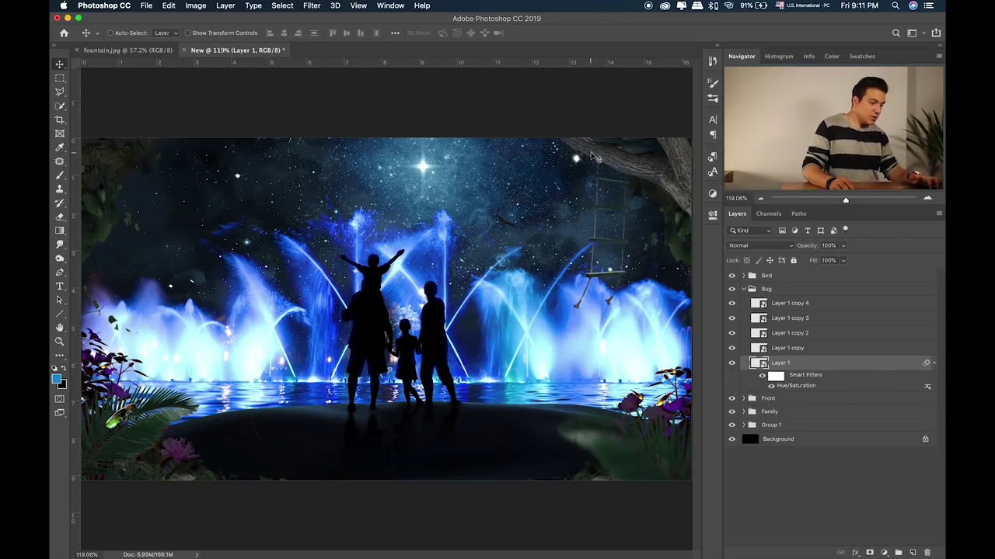
Step: Copy the Hue/Saturation smart filter onto Layer 1 copy through copy 4
{"action": "left_click_drag", "start_coordinate": [807, 354], "coordinate": [807, 352]}
{"action": "left_click_drag", "start_coordinate": [794, 385], "coordinate": [802, 336]}
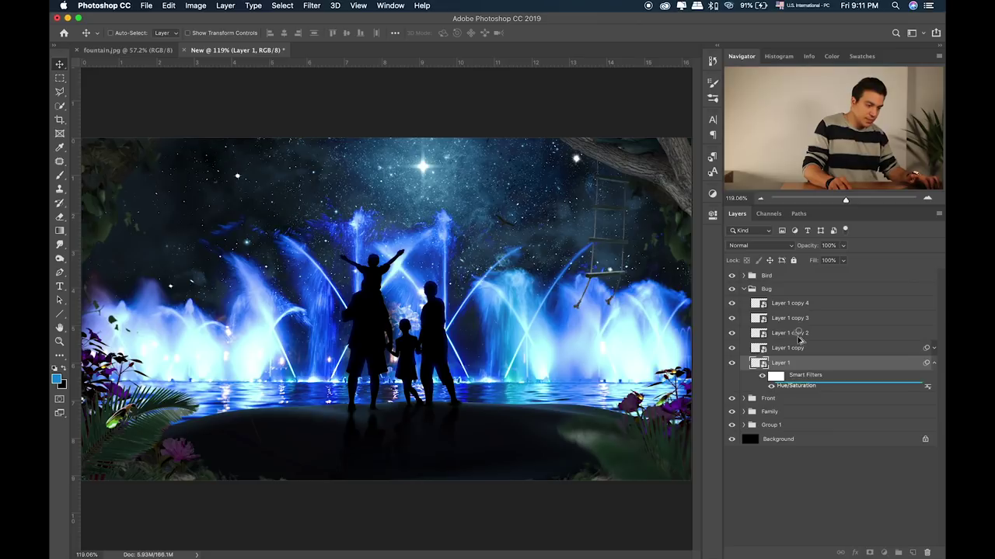
{"action": "left_click_drag", "start_coordinate": [788, 388], "coordinate": [796, 321]}
{"action": "left_click_drag", "start_coordinate": [801, 387], "coordinate": [811, 304]}
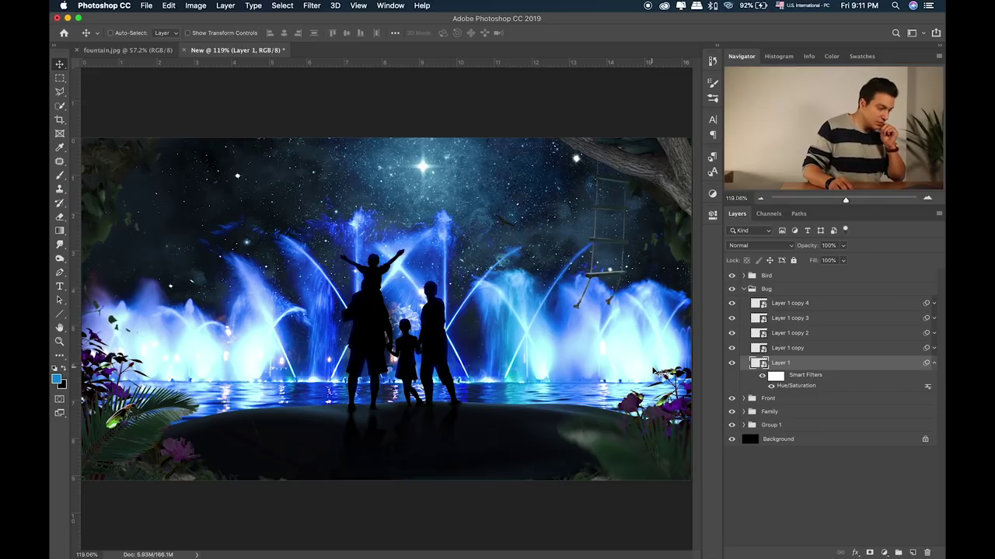
Step: Paint a bright green dab at the water line on a new layer above Layer 1
{"action": "left_click", "coordinate": [809, 308]}
{"action": "left_click", "coordinate": [813, 364]}
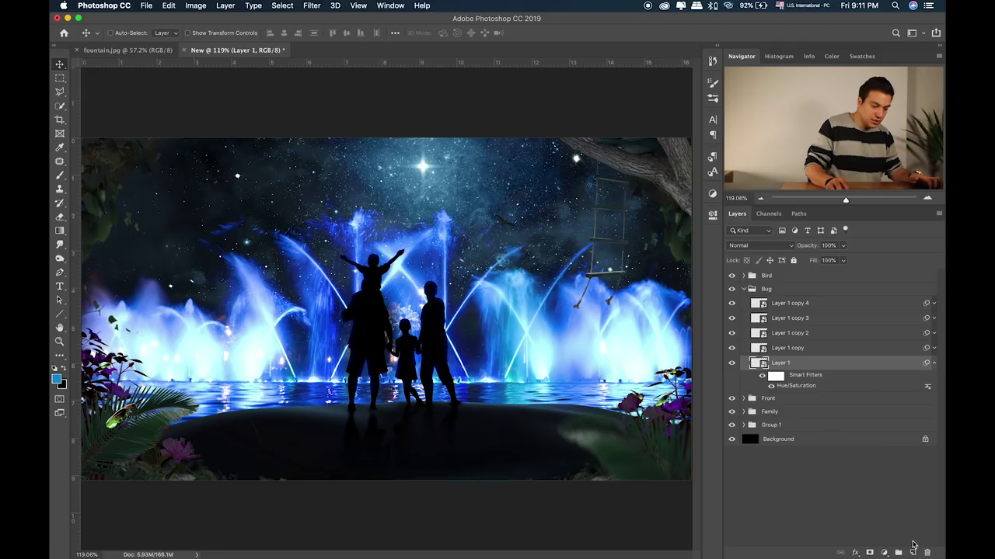
{"action": "left_click", "coordinate": [914, 553]}
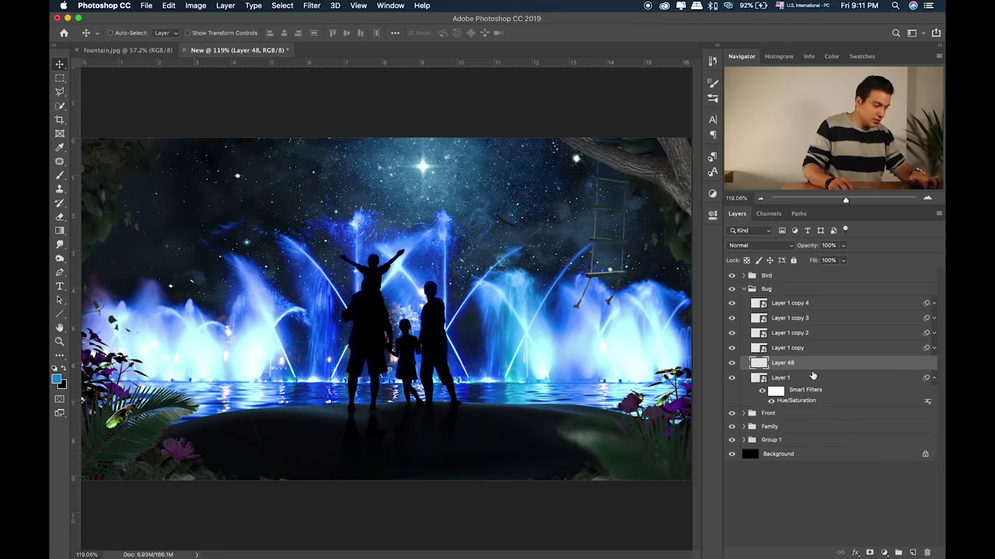
{"action": "key", "text": "b"}
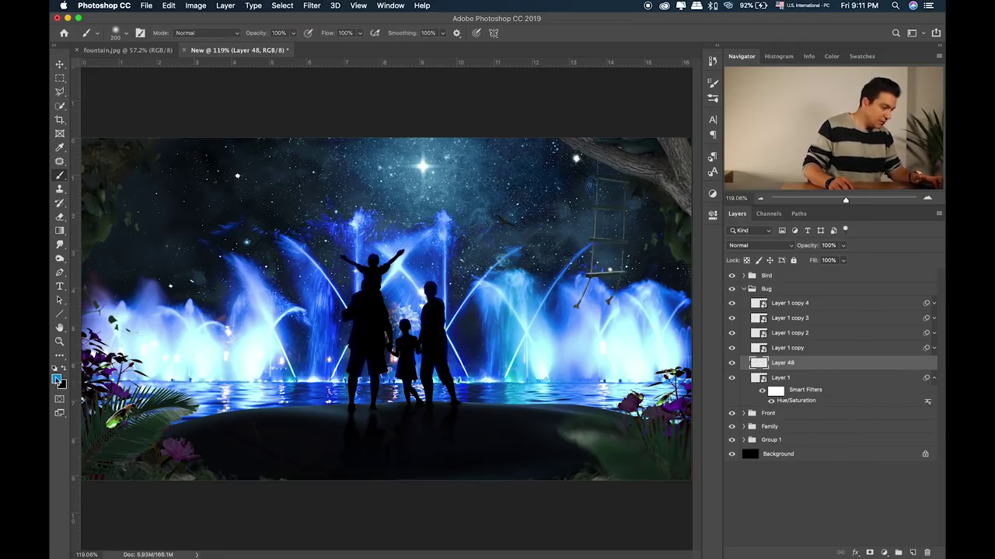
{"action": "left_click", "coordinate": [57, 379]}
{"action": "left_click", "coordinate": [772, 270]}
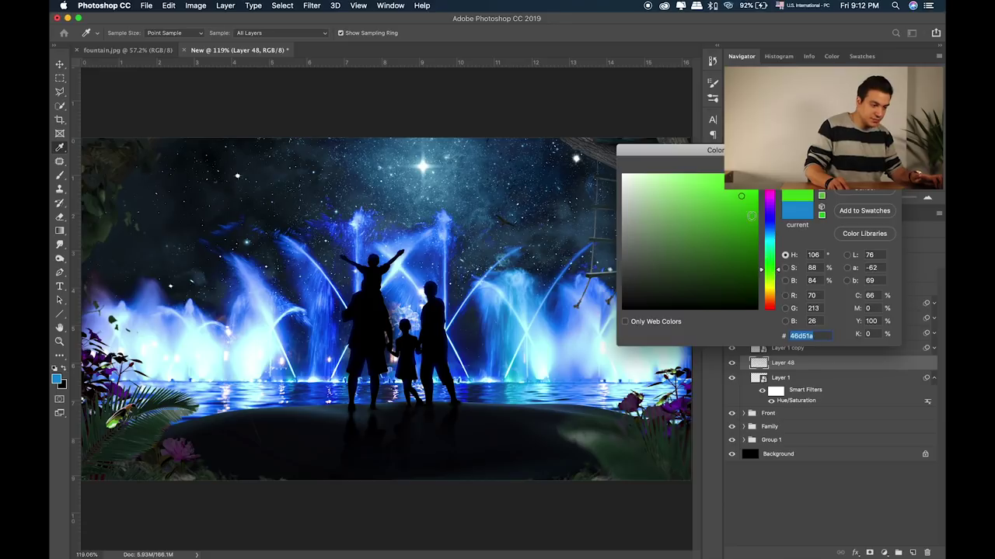
{"action": "key", "text": "Return"}
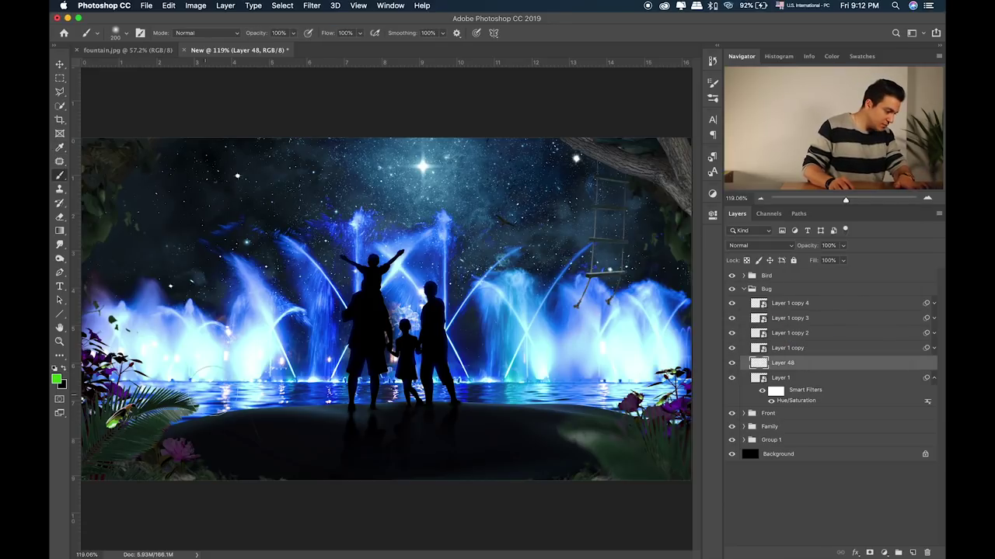
{"action": "left_click", "coordinate": [210, 386]}
Step: Set the green dab to Screen and size it over the lower-left firefly
{"action": "key", "text": "v"}
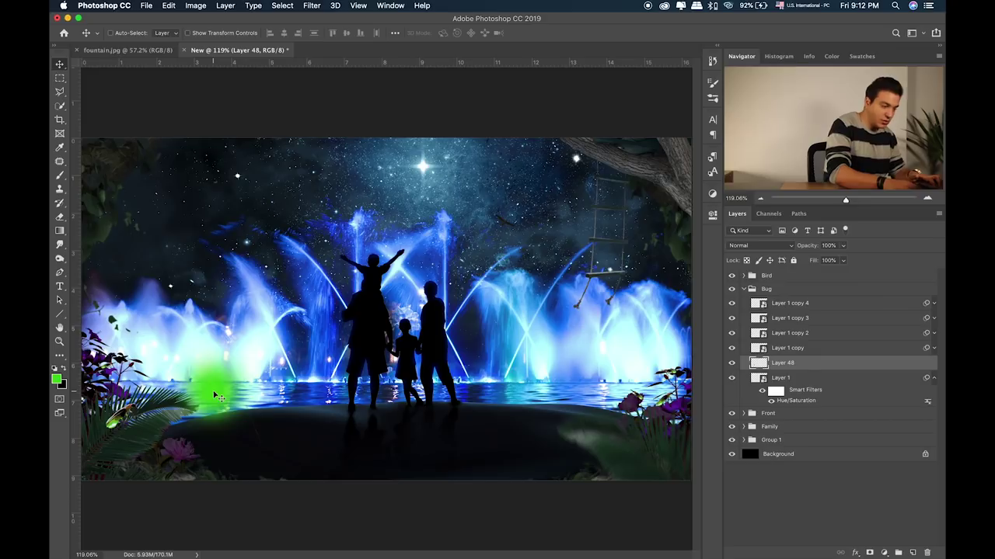
{"action": "key", "text": "shift+plus"}
{"action": "key", "text": "shift+plus"}
{"action": "key", "text": "shift+plus"}
{"action": "key", "text": "shift+plus"}
{"action": "key", "text": "shift+plus"}
{"action": "key", "text": "shift+plus"}
{"action": "key", "text": "shift+plus"}
{"action": "key", "text": "shift+plus"}
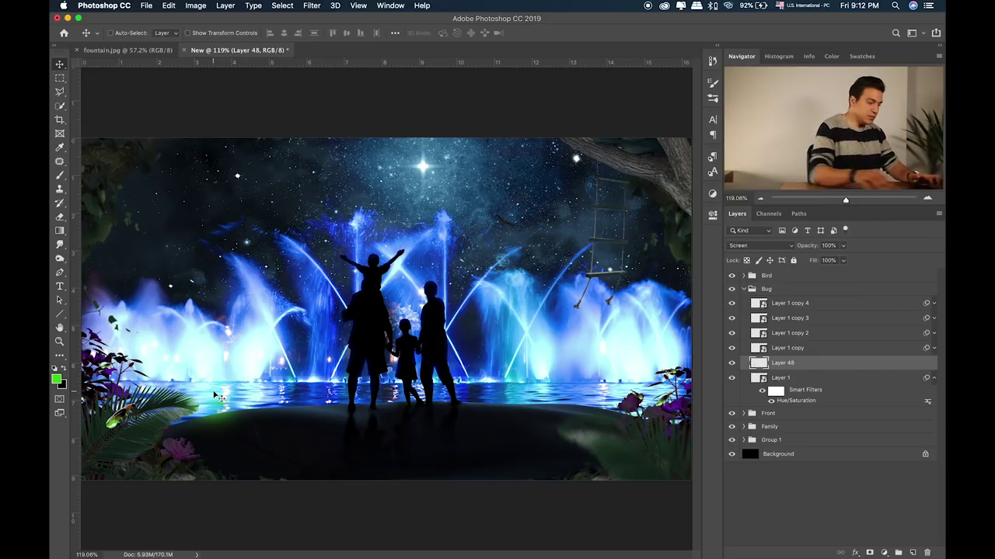
{"action": "left_click_drag", "start_coordinate": [215, 394], "coordinate": [145, 429]}
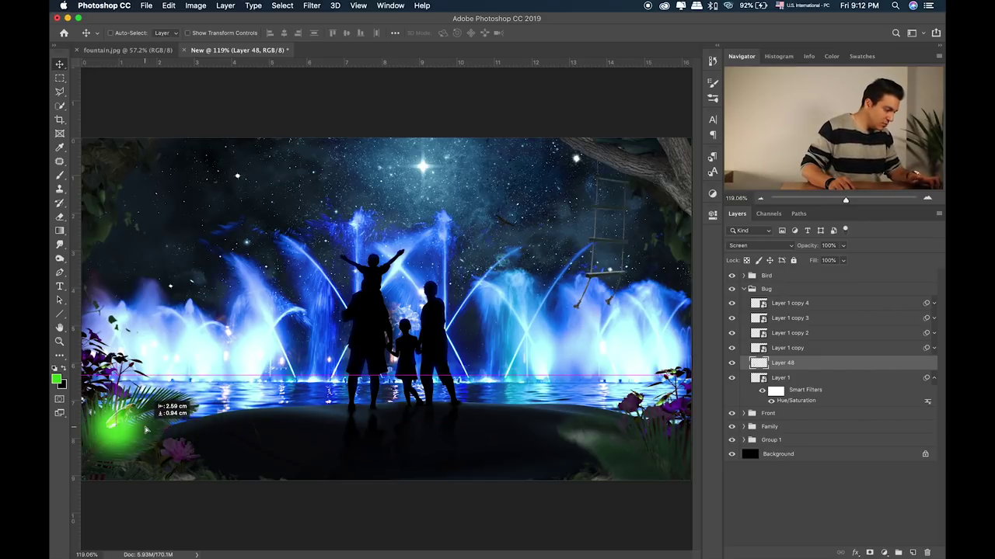
{"action": "key", "text": "ctrl+t"}
{"action": "mouse_move", "coordinate": [166, 377]}
{"action": "left_mouse_down"}
{"action": "mouse_move", "coordinate": [127, 417]}
{"action": "mouse_move", "coordinate": [153, 385]}
{"action": "left_mouse_up"}
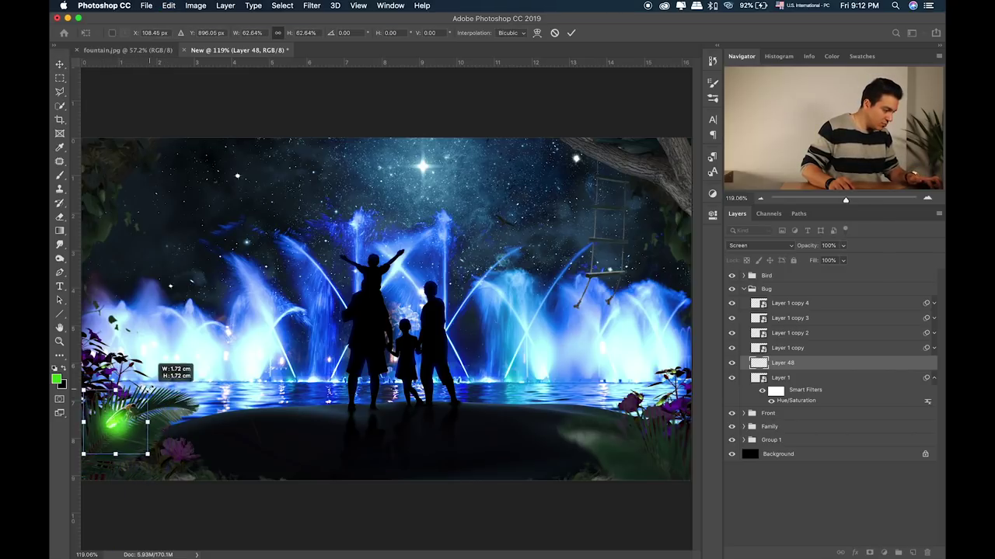
{"action": "left_click_drag", "start_coordinate": [128, 424], "coordinate": [123, 429]}
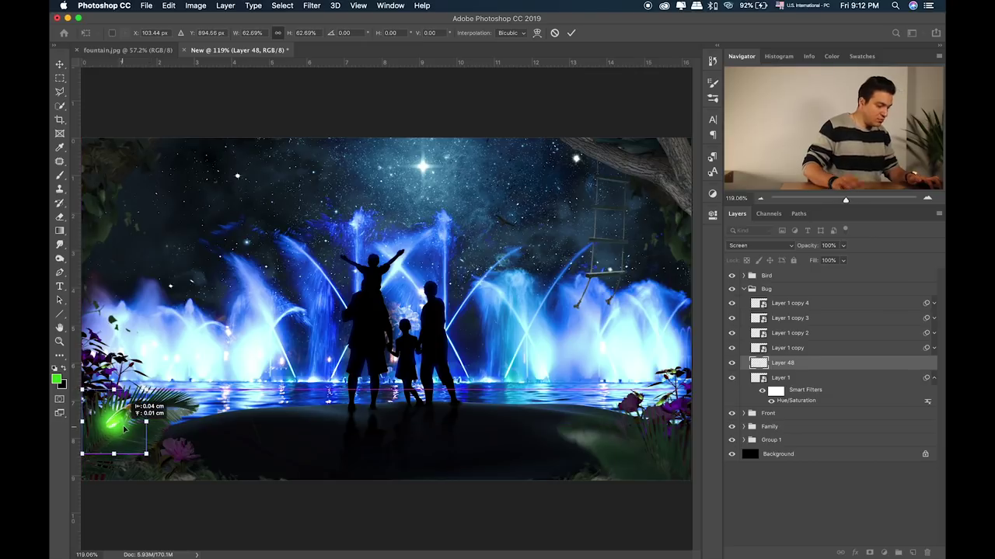
{"action": "key", "text": "Return"}
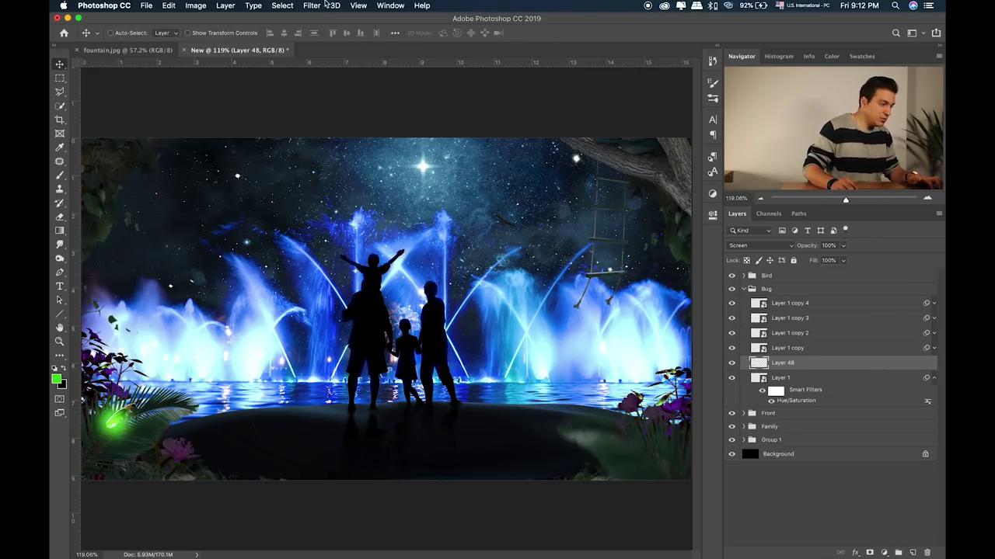
Step: Soften the green glow with a Gaussian Blur of about 30 px
{"action": "left_click", "coordinate": [312, 5]}
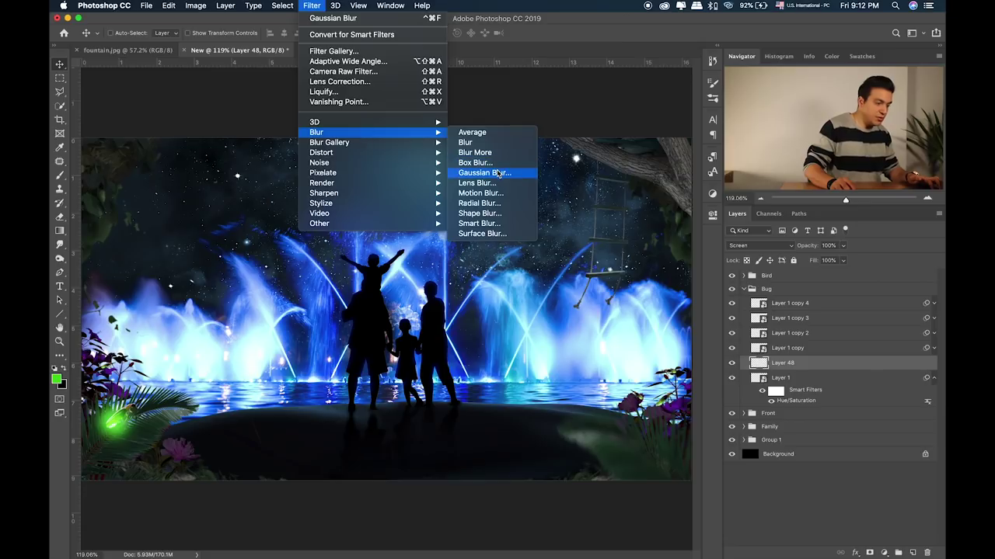
{"action": "left_click", "coordinate": [498, 173]}
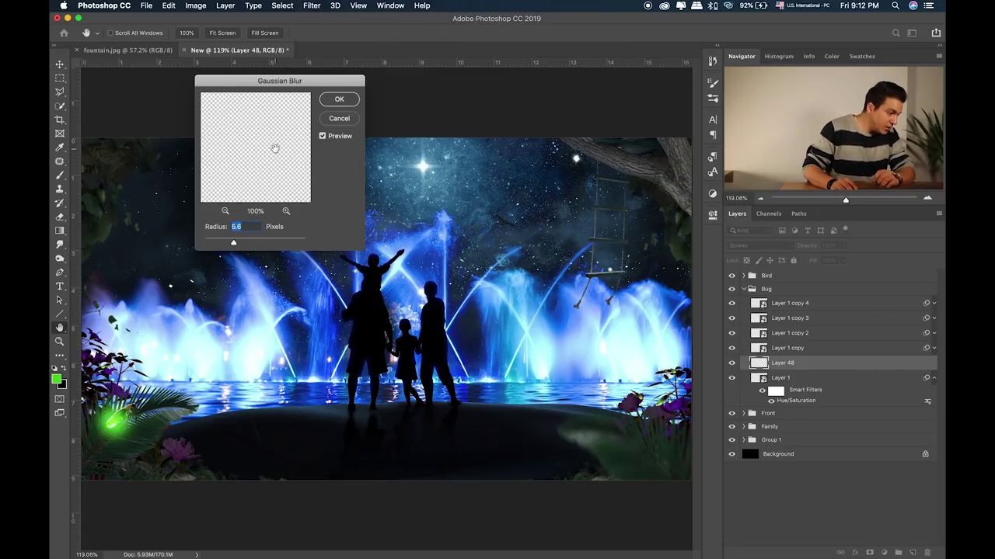
{"action": "left_click_drag", "start_coordinate": [245, 244], "coordinate": [254, 245]}
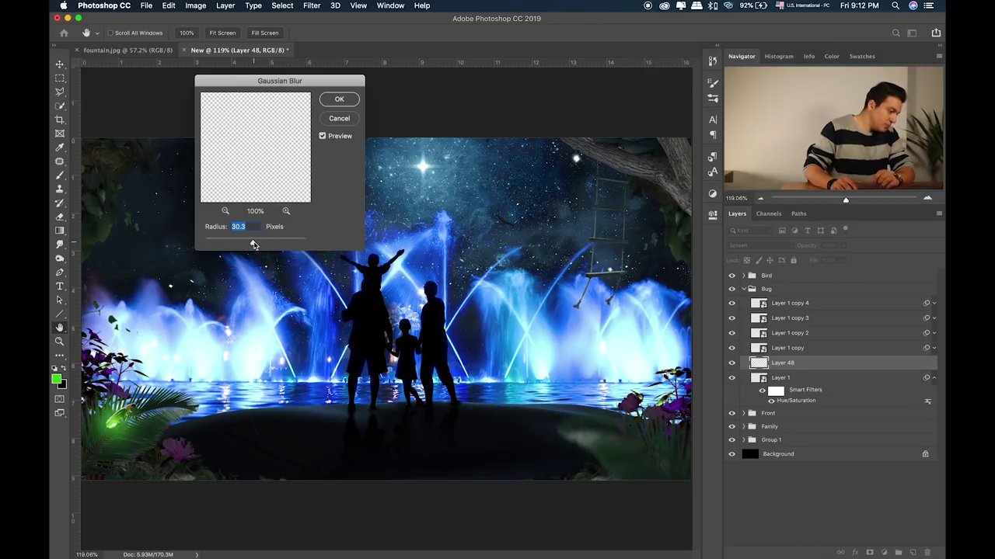
{"action": "left_click", "coordinate": [339, 105]}
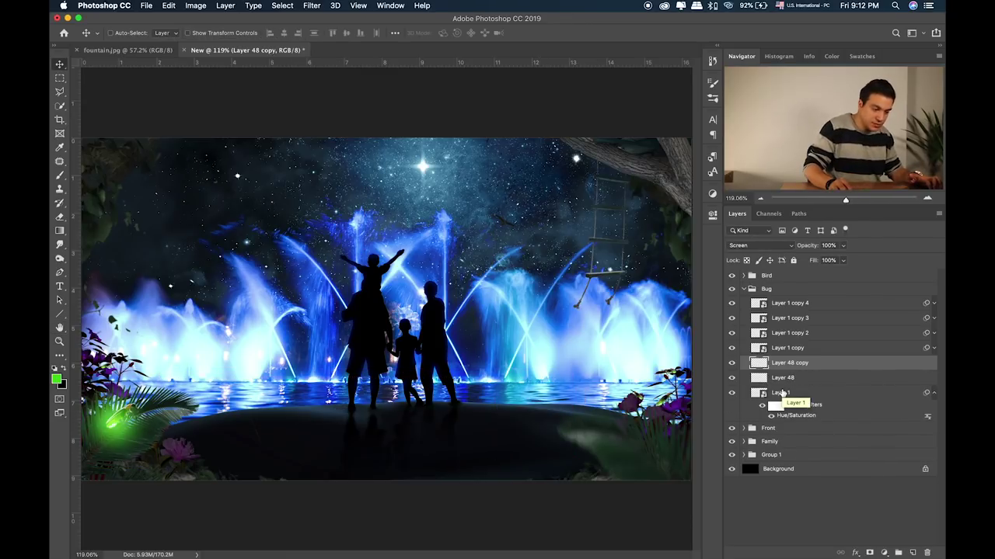
Step: Duplicate the glow onto the lower-right firefly, scaled to 71%
{"action": "left_click_drag", "start_coordinate": [782, 363], "coordinate": [792, 369]}
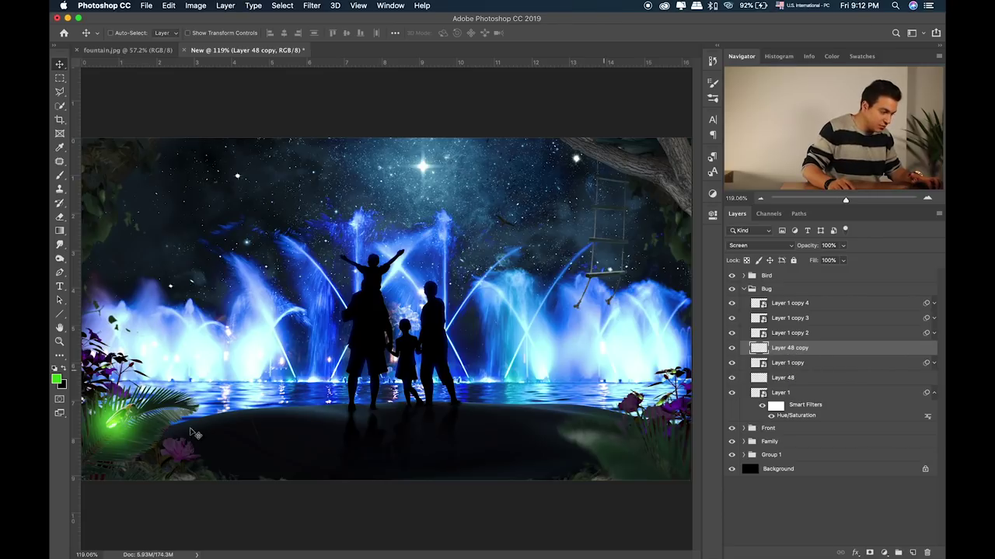
{"action": "left_click_drag", "start_coordinate": [194, 434], "coordinate": [656, 414]}
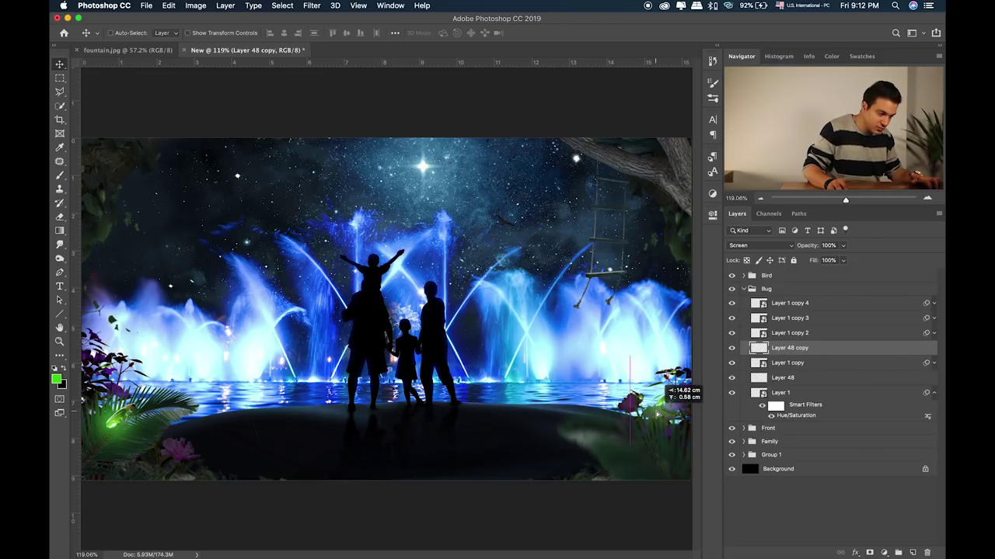
{"action": "key", "text": "super+t"}
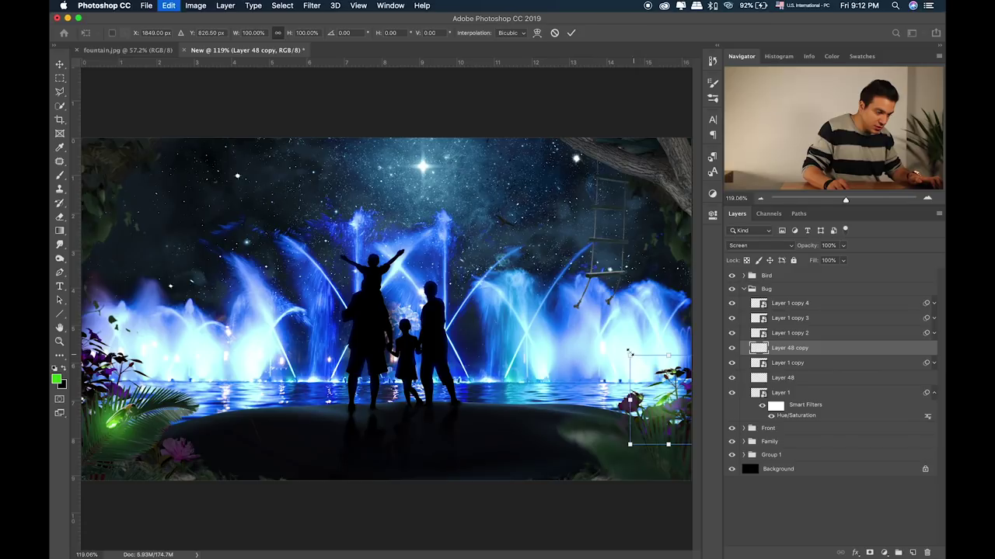
{"action": "mouse_move", "coordinate": [630, 352]}
{"action": "left_mouse_down"}
{"action": "mouse_move", "coordinate": [641, 376]}
{"action": "mouse_move", "coordinate": [678, 380]}
{"action": "left_mouse_up"}
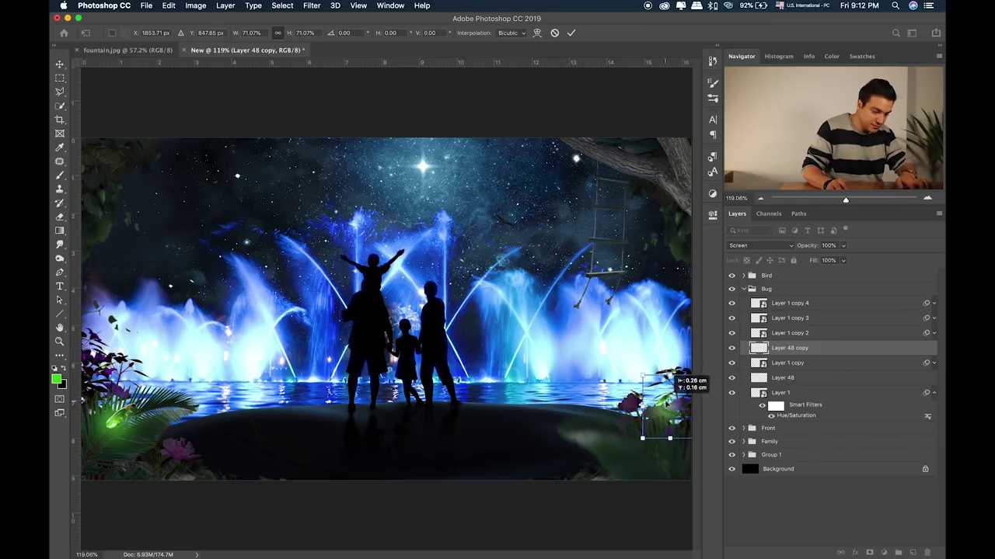
{"action": "key", "text": "Return"}
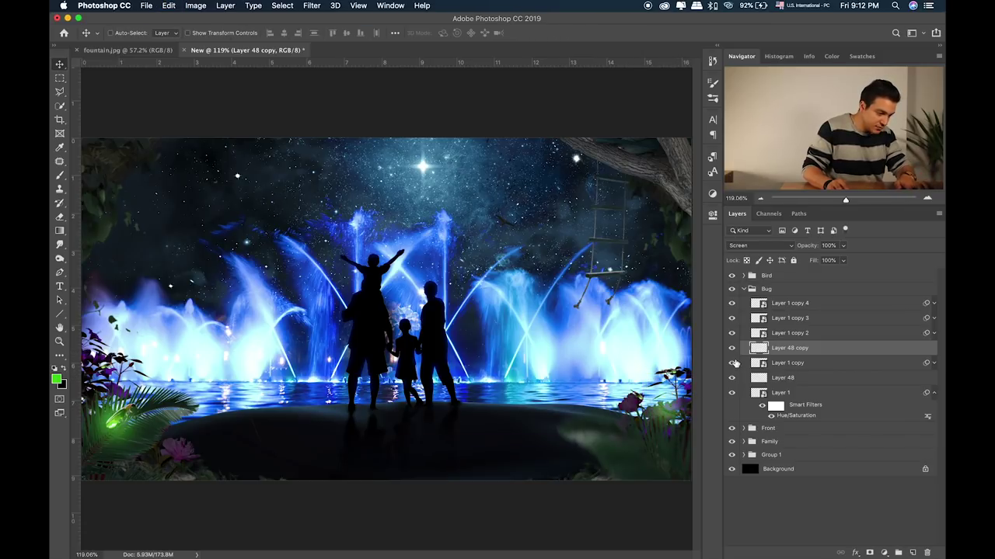
{"action": "left_click_drag", "start_coordinate": [666, 409], "coordinate": [673, 392]}
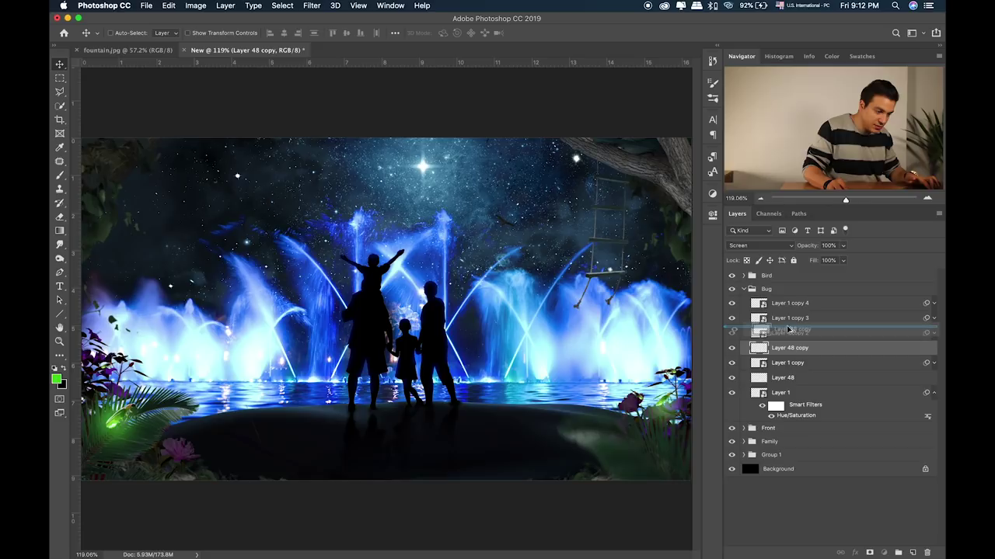
Step: Add two more glow copies by the left and right-edge fireflies, keeping copy 4 above Layer 1 copy 4
{"action": "left_click_drag", "start_coordinate": [785, 349], "coordinate": [785, 333]}
{"action": "mouse_move", "coordinate": [666, 407]}
{"action": "left_mouse_down"}
{"action": "mouse_move", "coordinate": [99, 372]}
{"action": "mouse_move", "coordinate": [109, 366]}
{"action": "left_mouse_up"}
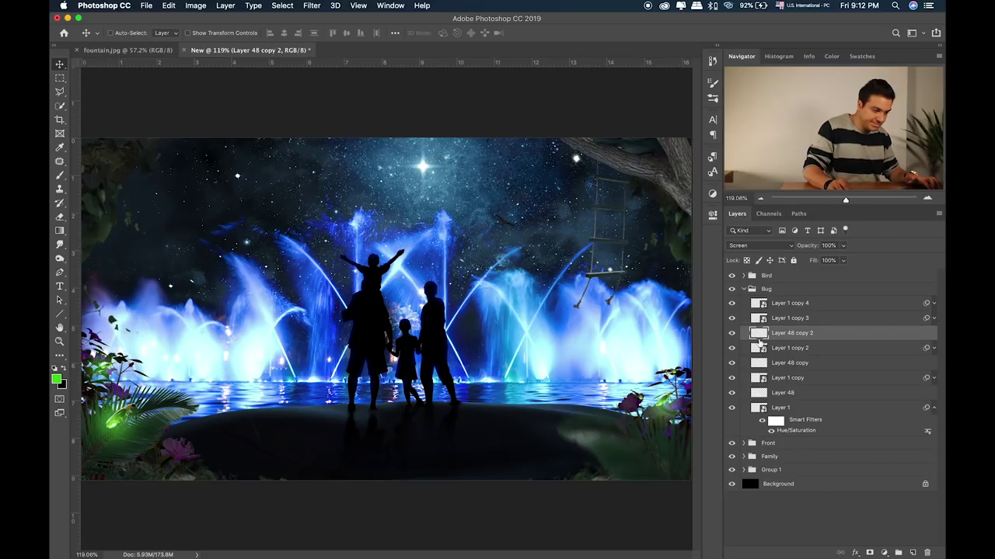
{"action": "left_click_drag", "start_coordinate": [782, 335], "coordinate": [782, 318]}
{"action": "mouse_move", "coordinate": [101, 371]}
{"action": "left_mouse_down"}
{"action": "mouse_move", "coordinate": [643, 413]}
{"action": "mouse_move", "coordinate": [641, 404]}
{"action": "left_mouse_up"}
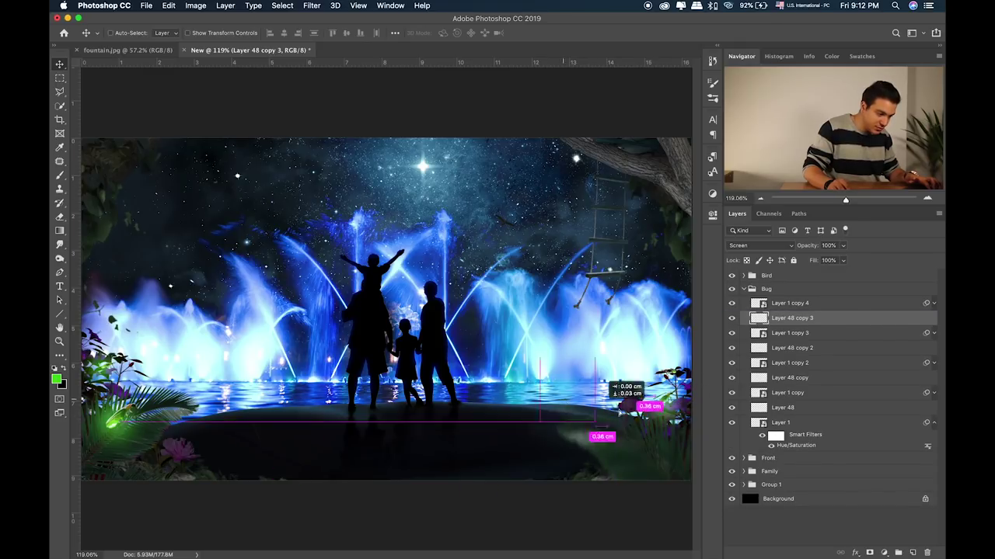
{"action": "mouse_move", "coordinate": [642, 404]}
{"action": "left_mouse_down"}
{"action": "mouse_move", "coordinate": [670, 374]}
{"action": "mouse_move", "coordinate": [603, 416]}
{"action": "mouse_move", "coordinate": [519, 276]}
{"action": "left_mouse_up"}
{"action": "key", "text": "super+plus"}
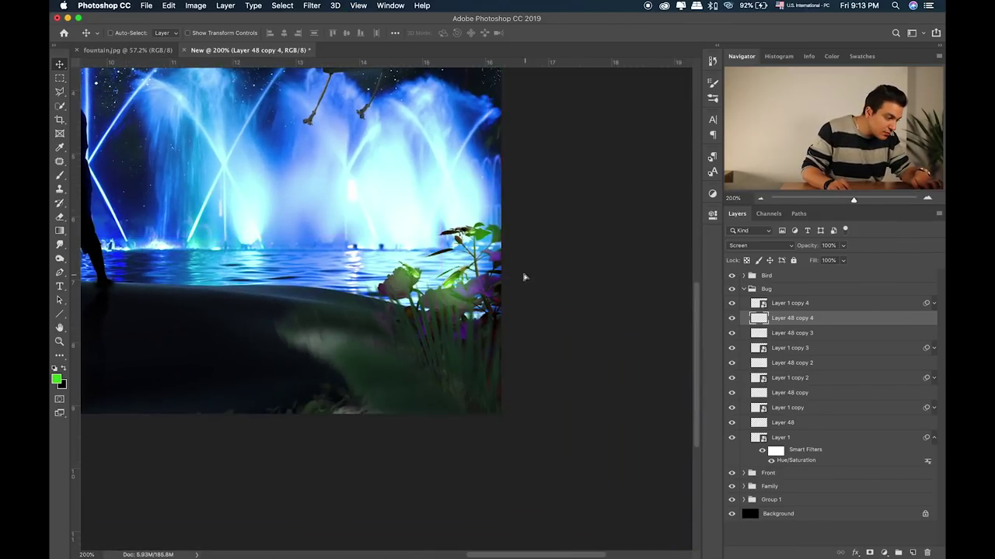
{"action": "left_click_drag", "start_coordinate": [519, 275], "coordinate": [517, 277]}
{"action": "left_click_drag", "start_coordinate": [748, 317], "coordinate": [750, 298]}
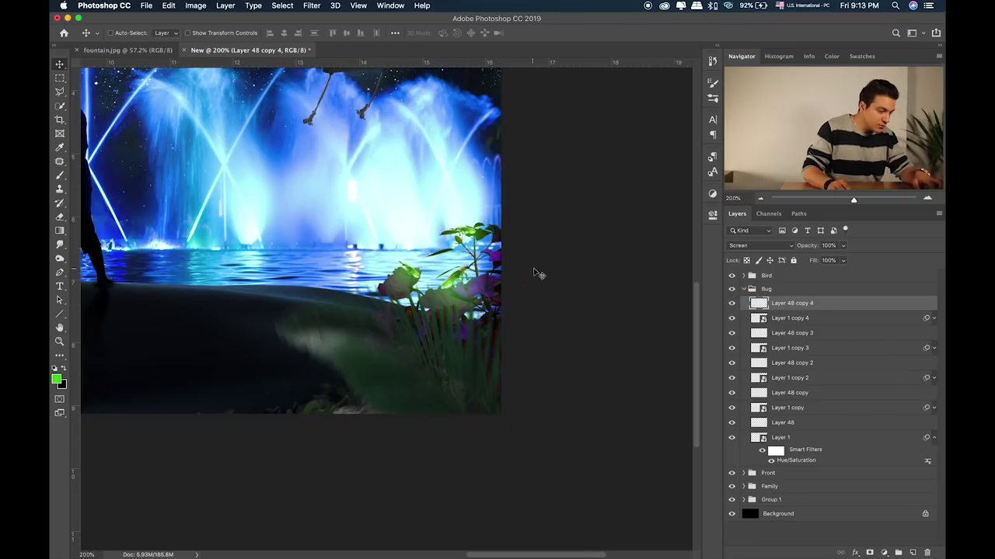
{"action": "key", "text": "super+0"}
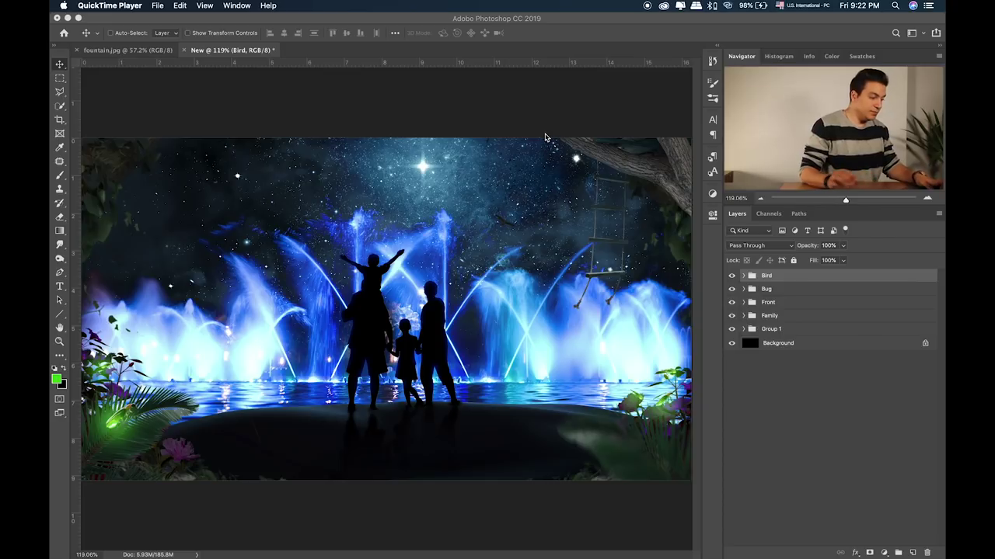
Step: Place shutterstock_664200463.jpg from Finder onto the Photoshop canvas and commit it
{"action": "key", "text": "super+Tab"}
{"action": "key", "text": "super+Tab"}
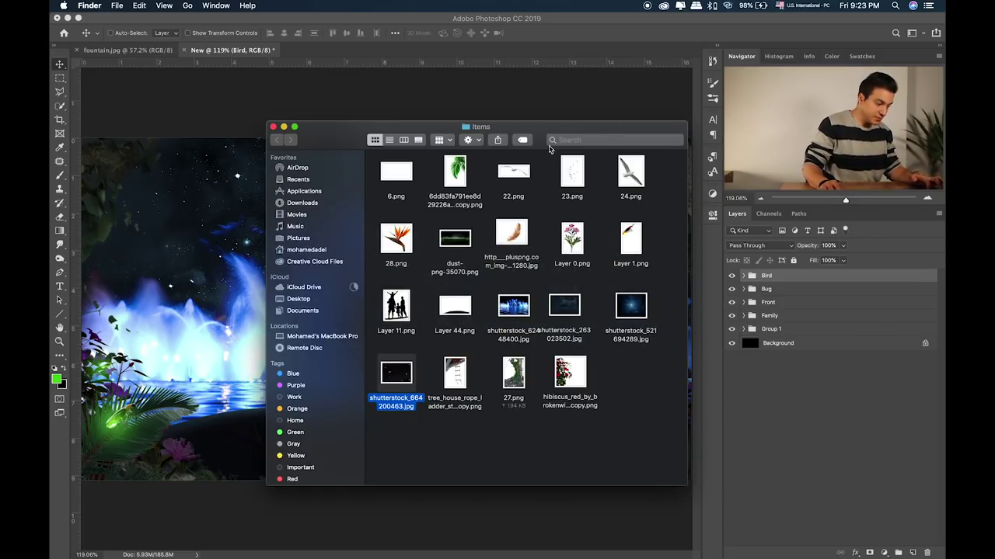
{"action": "left_click_drag", "start_coordinate": [388, 380], "coordinate": [220, 183]}
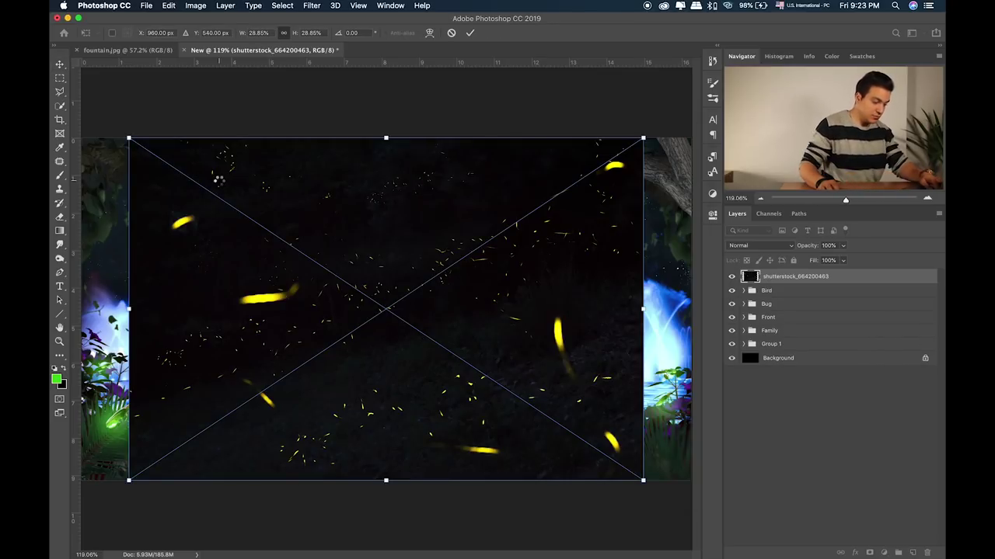
{"action": "key", "text": "Return"}
Step: Scale up and position the fireflies image to cover the whole canvas
{"action": "key", "text": "super+t"}
{"action": "left_click_drag", "start_coordinate": [643, 138], "coordinate": [696, 98]}
{"action": "mouse_move", "coordinate": [511, 176]}
{"action": "left_mouse_down"}
{"action": "mouse_move", "coordinate": [509, 204]}
{"action": "mouse_move", "coordinate": [505, 131]}
{"action": "mouse_move", "coordinate": [505, 192]}
{"action": "left_mouse_up"}
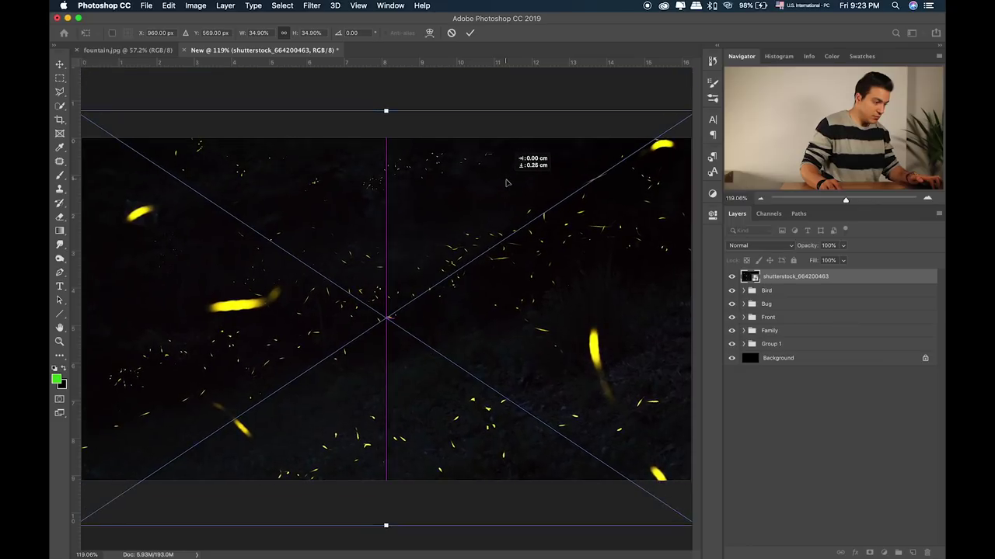
{"action": "left_click_drag", "start_coordinate": [506, 192], "coordinate": [506, 208]}
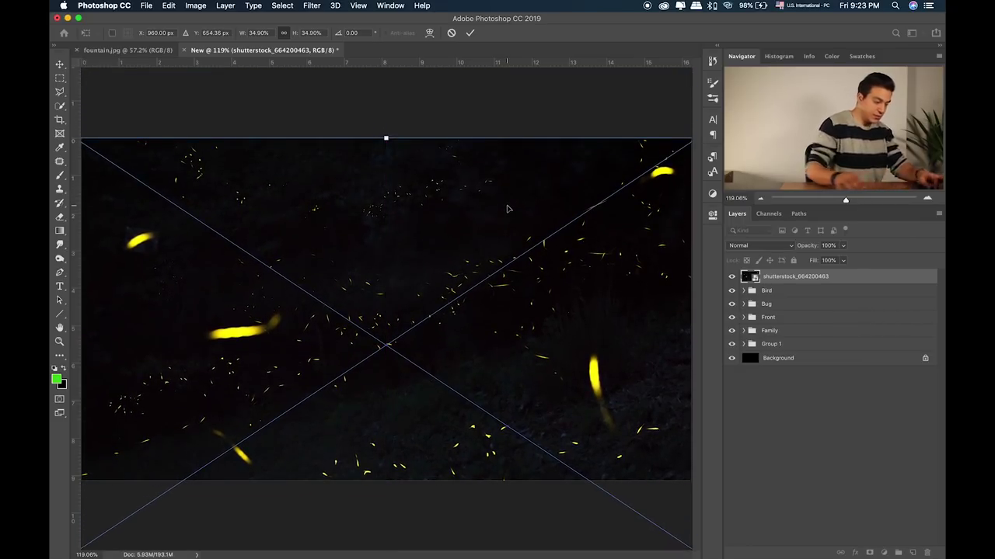
{"action": "key", "text": "Return"}
Step: Group the fireflies layer as 'Texture' and blend it in Lighten mode
{"action": "key", "text": "super+g"}
{"action": "double_click", "coordinate": [771, 276]}
{"action": "type", "text": "Tex"}
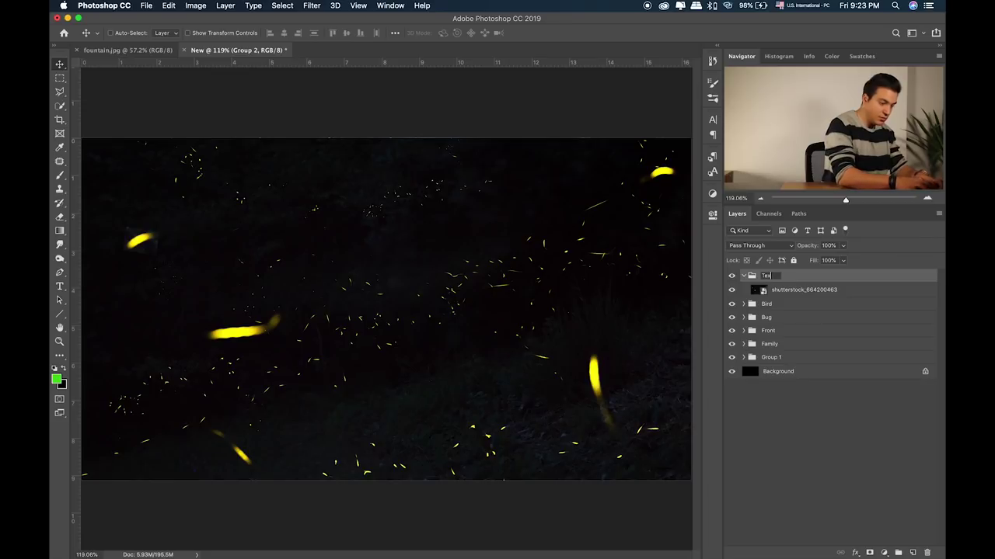
{"action": "type", "text": "ture"}
{"action": "key", "text": "Return"}
{"action": "left_click", "coordinate": [840, 291]}
{"action": "key", "text": "shift+plus"}
{"action": "key", "text": "shift+plus"}
{"action": "key", "text": "shift+plus"}
{"action": "key", "text": "shift+plus"}
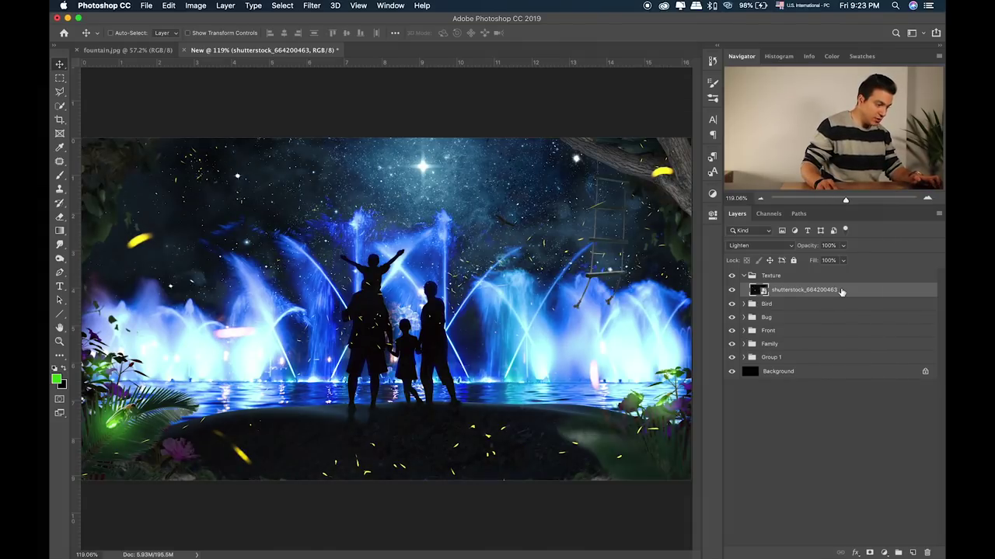
{"action": "left_click_drag", "start_coordinate": [536, 311], "coordinate": [538, 306]}
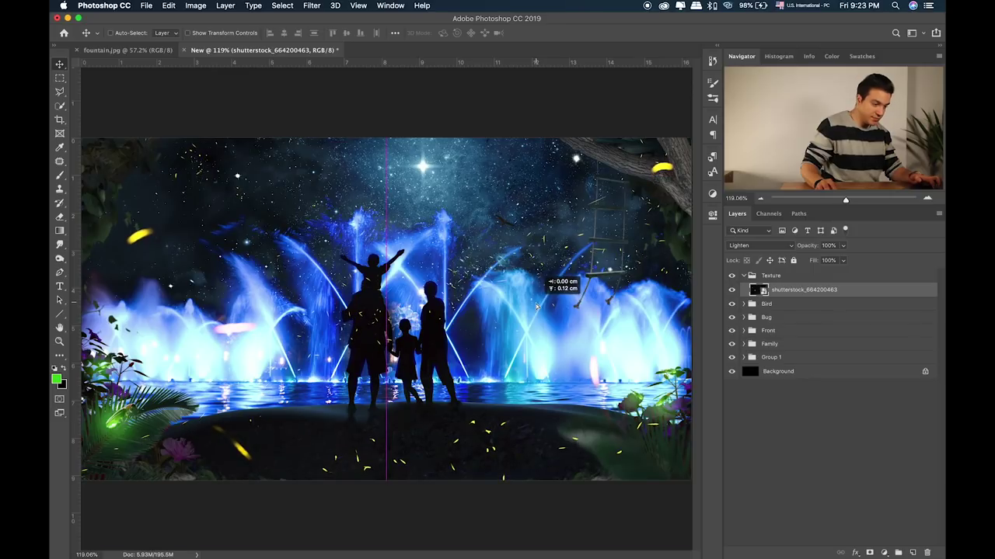
Step: Mask out the fireflies texture over the family silhouette with a 250 px brush
{"action": "left_click", "coordinate": [870, 552]}
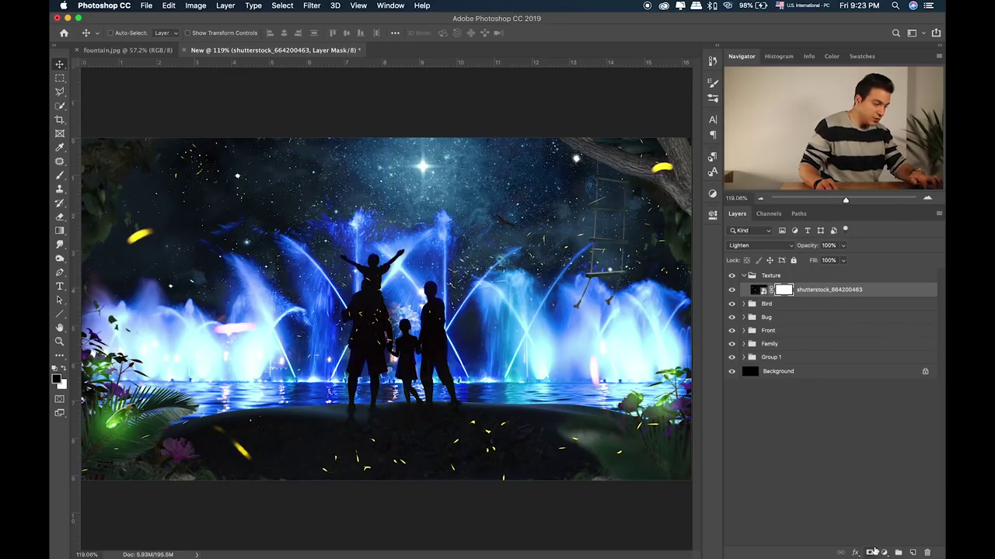
{"action": "key", "text": "b"}
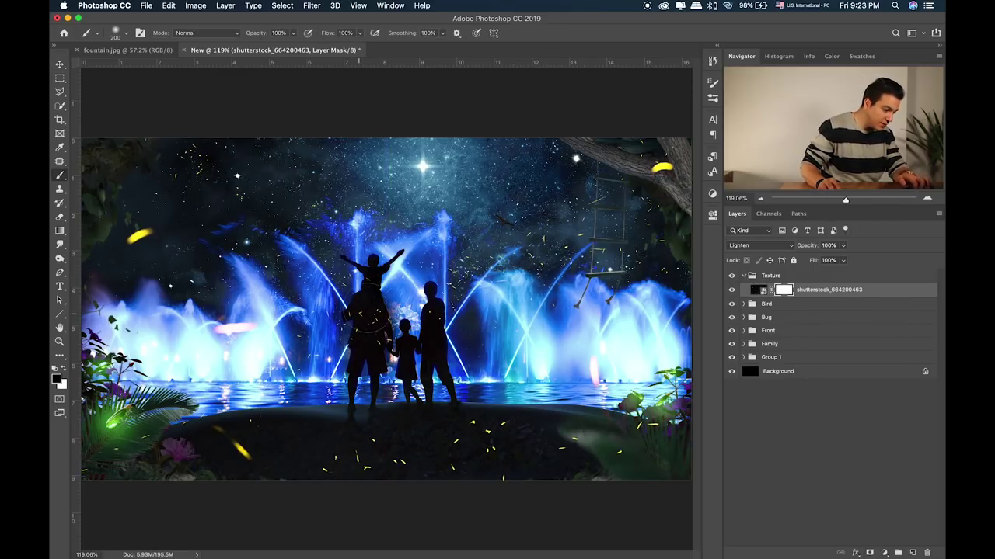
{"action": "left_click_drag", "start_coordinate": [429, 322], "coordinate": [353, 334]}
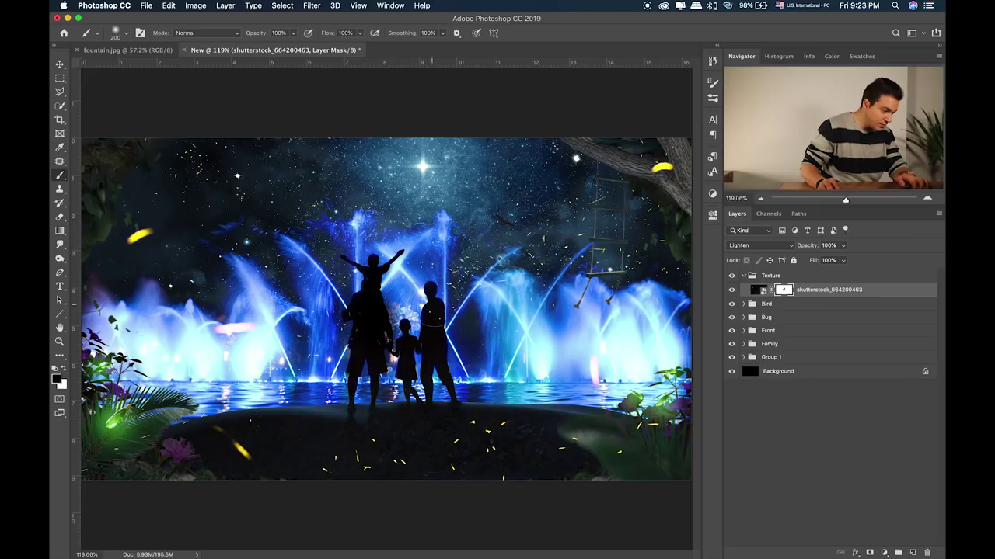
{"action": "key", "text": "bracketright"}
{"action": "key", "text": "bracketright"}
{"action": "key", "text": "bracketright"}
{"action": "key", "text": "bracketright"}
{"action": "key", "text": "bracketright"}
{"action": "key", "text": "bracketleft"}
{"action": "key", "text": "bracketleft"}
{"action": "key", "text": "bracketleft"}
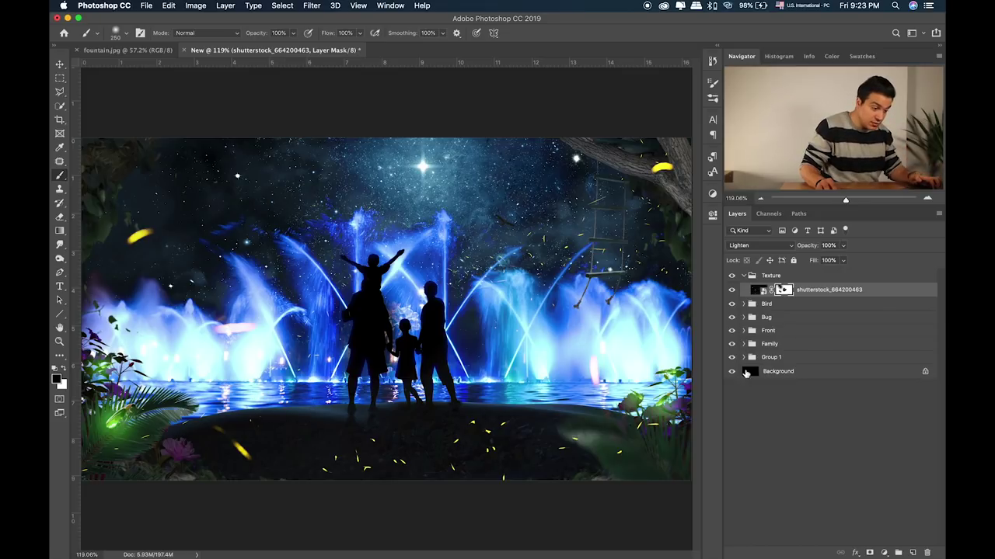
Step: Group Layer 48 and its four copies into Group 2
{"action": "left_click", "coordinate": [743, 317]}
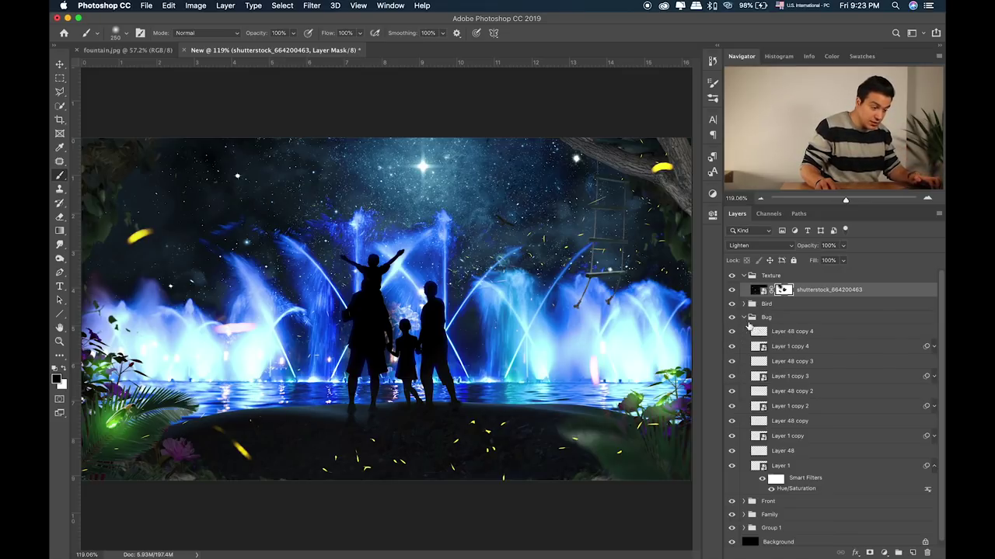
{"action": "left_click", "coordinate": [795, 332]}
{"action": "left_click", "coordinate": [825, 358], "text": "super"}
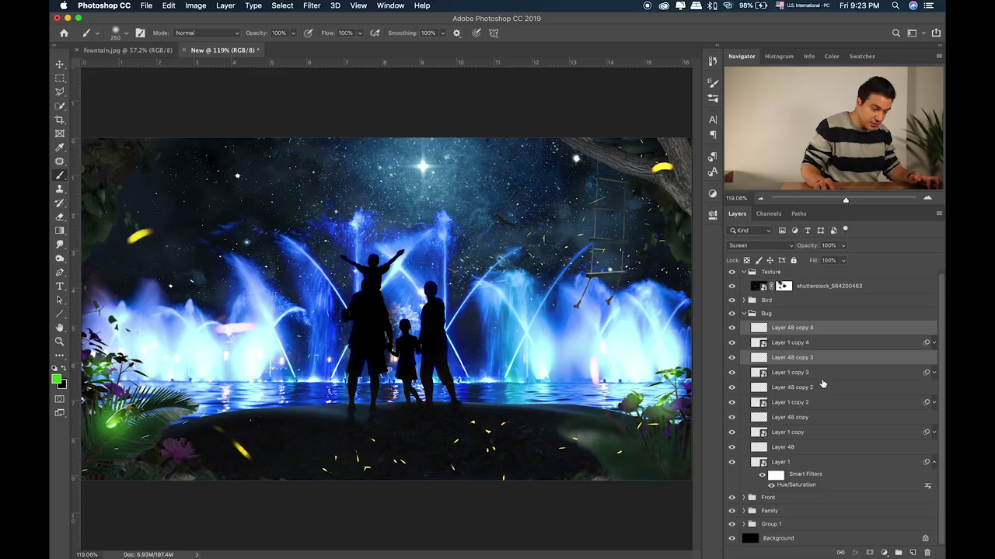
{"action": "left_click", "coordinate": [822, 386], "text": "super"}
{"action": "left_click", "coordinate": [820, 419], "text": "super"}
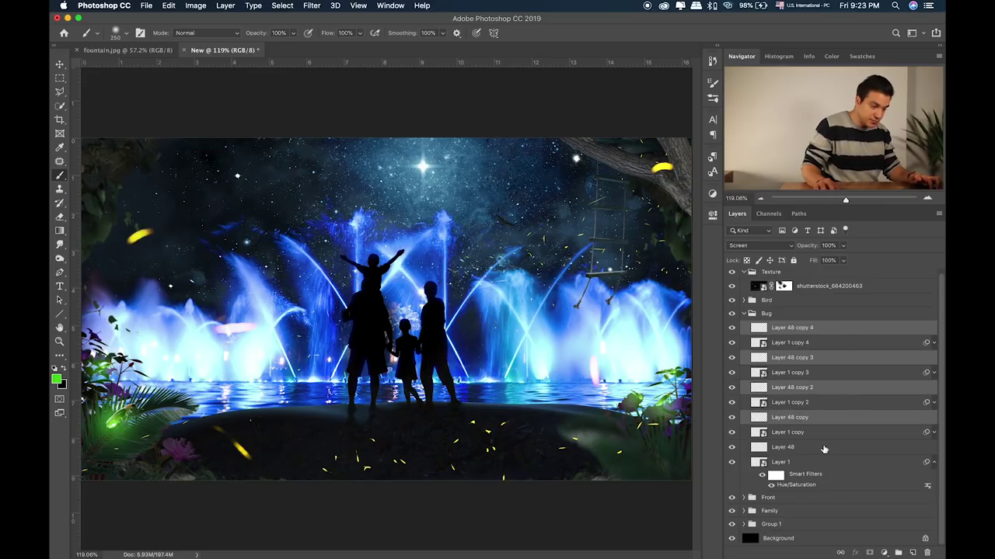
{"action": "left_click", "coordinate": [824, 449], "text": "super"}
{"action": "key", "text": "super+g"}
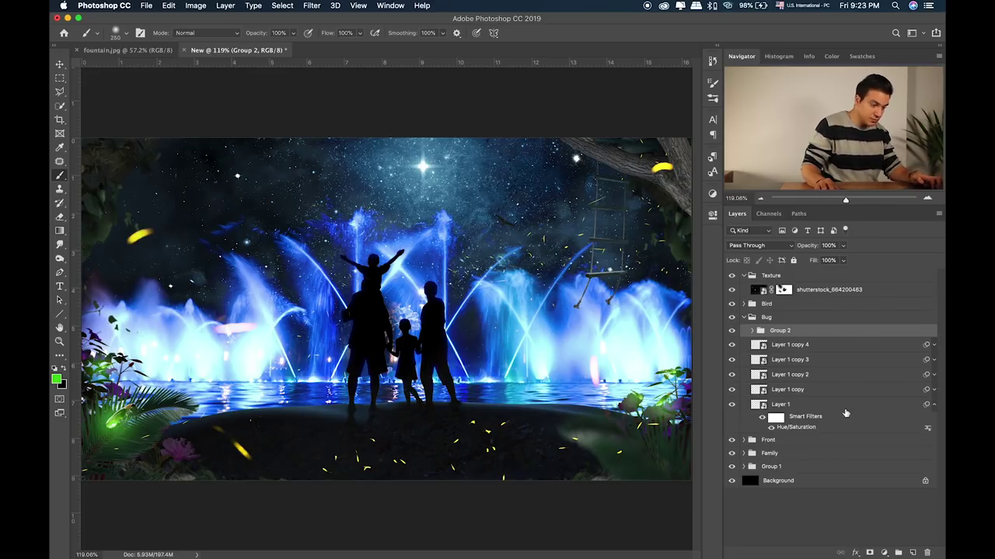
Step: Give Group 2 a Color Overlay in Overlay mode with orange #f3620a
{"action": "double_click", "coordinate": [830, 334]}
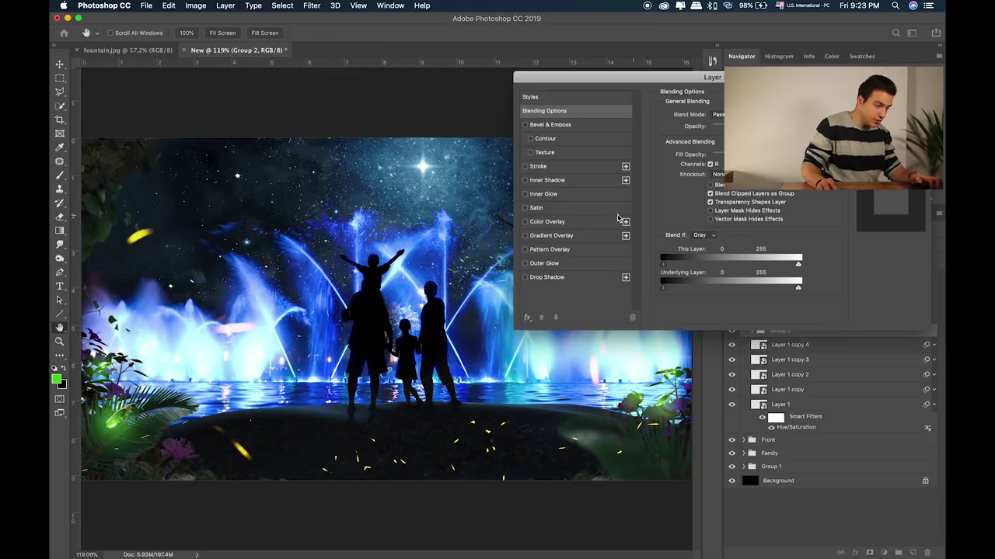
{"action": "left_click", "coordinate": [580, 223]}
{"action": "left_click", "coordinate": [708, 116]}
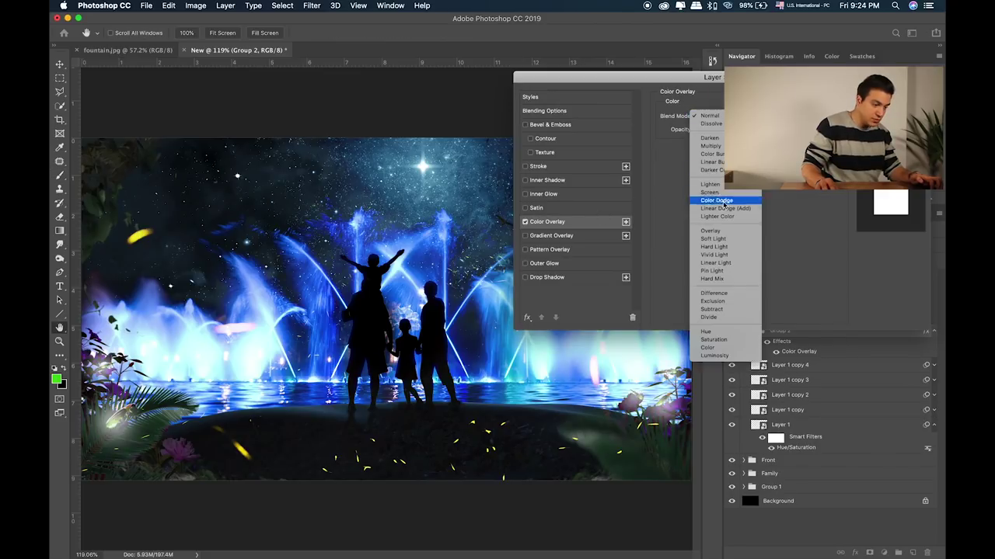
{"action": "left_click", "coordinate": [721, 234]}
{"action": "left_click", "coordinate": [781, 116]}
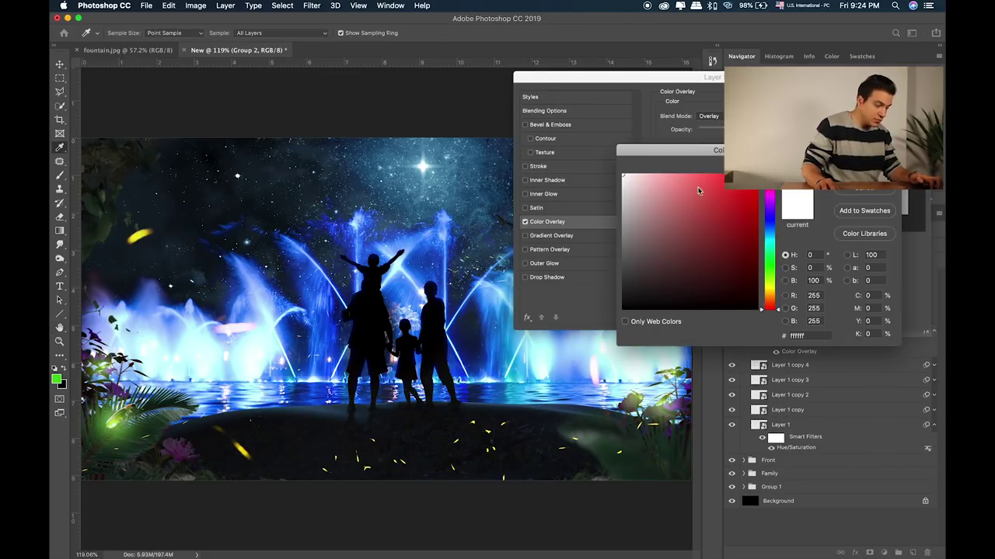
{"action": "left_click", "coordinate": [767, 294]}
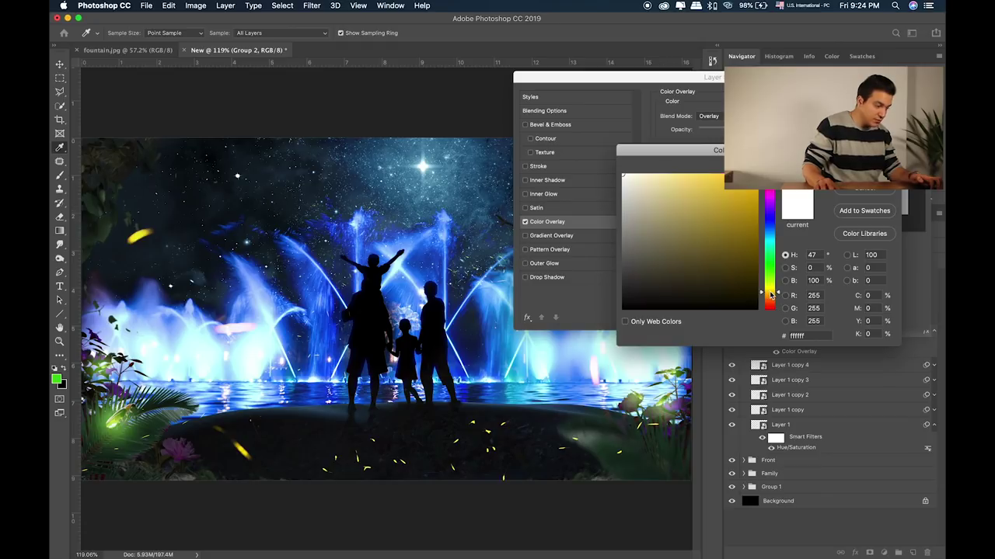
{"action": "left_click", "coordinate": [749, 212]}
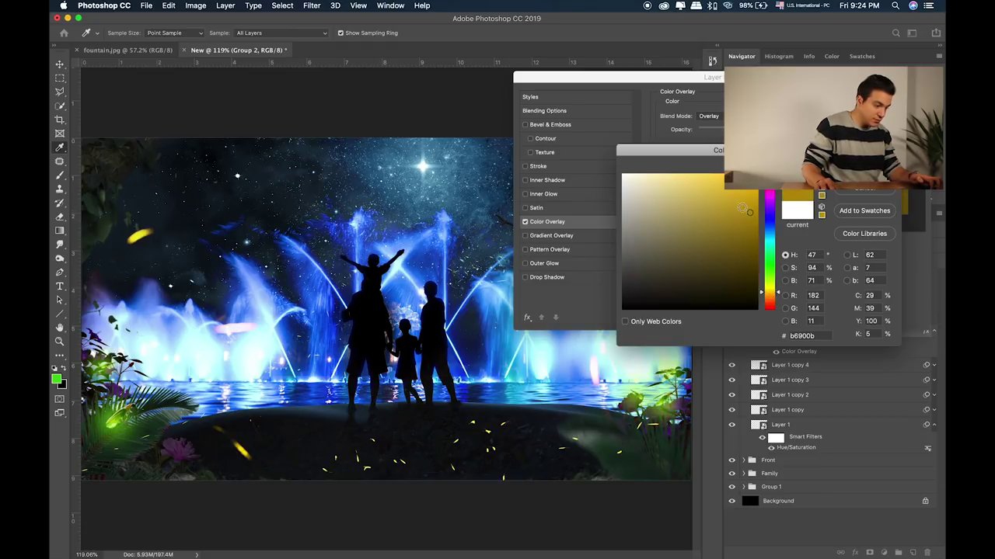
{"action": "left_click", "coordinate": [752, 182]}
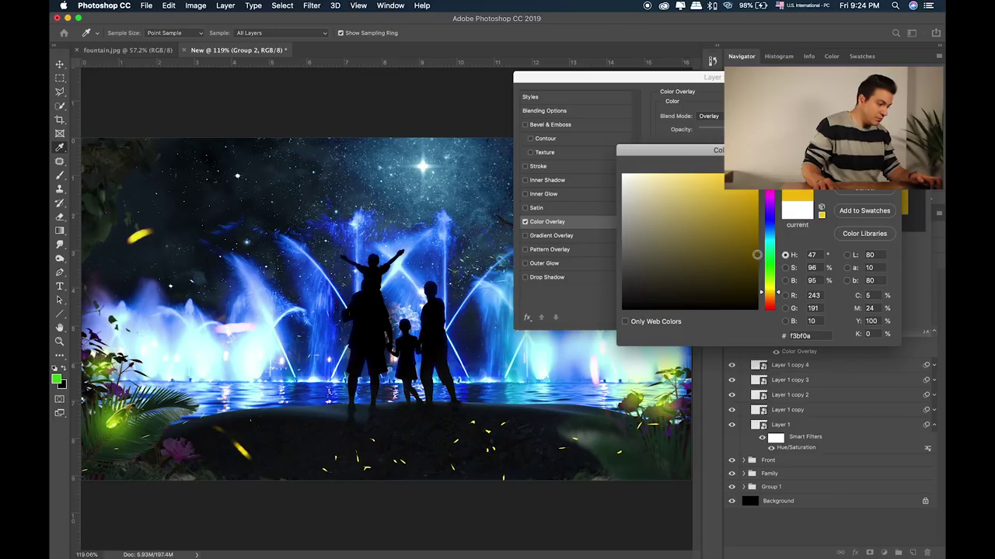
{"action": "left_click_drag", "start_coordinate": [768, 293], "coordinate": [768, 304]}
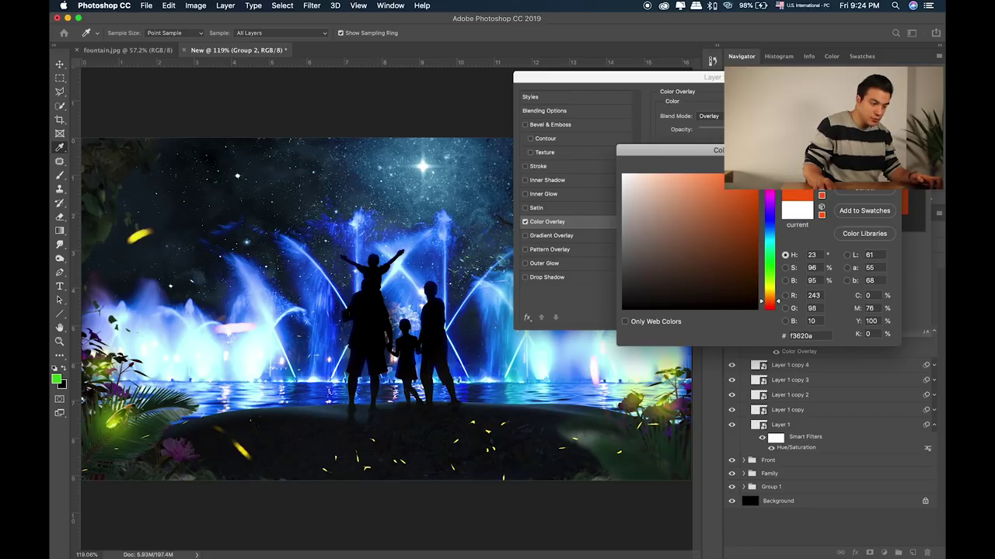
Step: Confirm the orange overlay on Group 2 and shrink the Layer 48 copy 4 plant
{"action": "key", "text": "Return"}
{"action": "key", "text": "Return"}
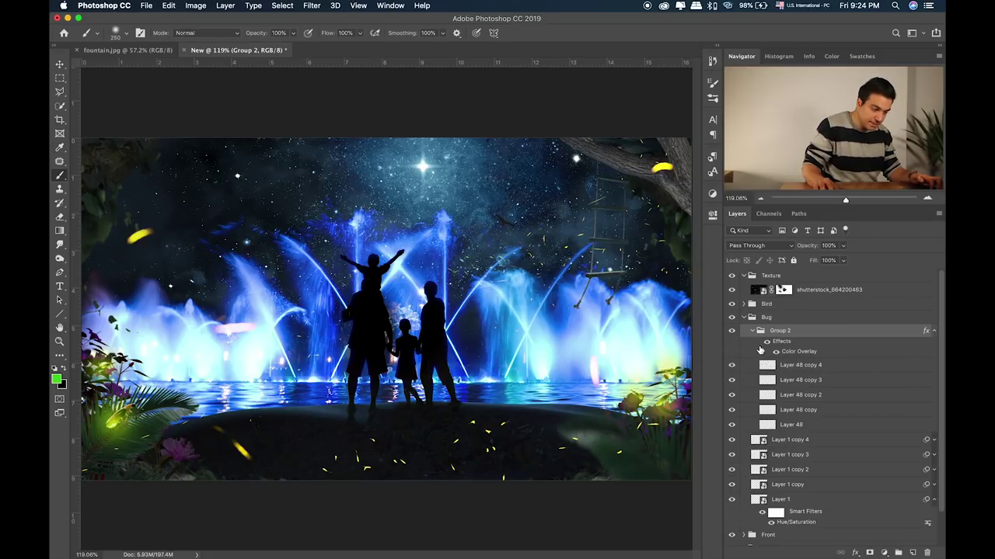
{"action": "left_click", "coordinate": [808, 366]}
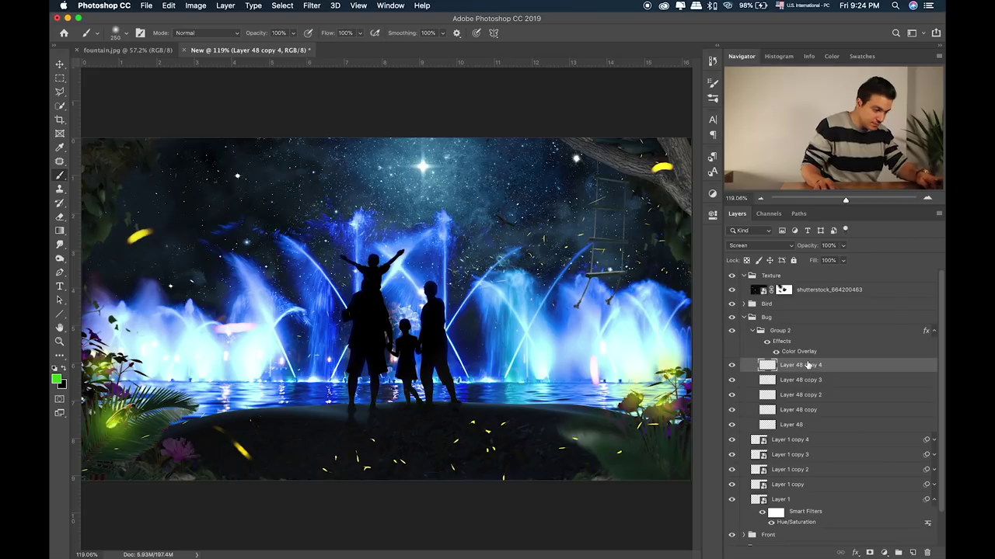
{"action": "key", "text": "ctrl+t"}
{"action": "left_click_drag", "start_coordinate": [645, 346], "coordinate": [694, 378]}
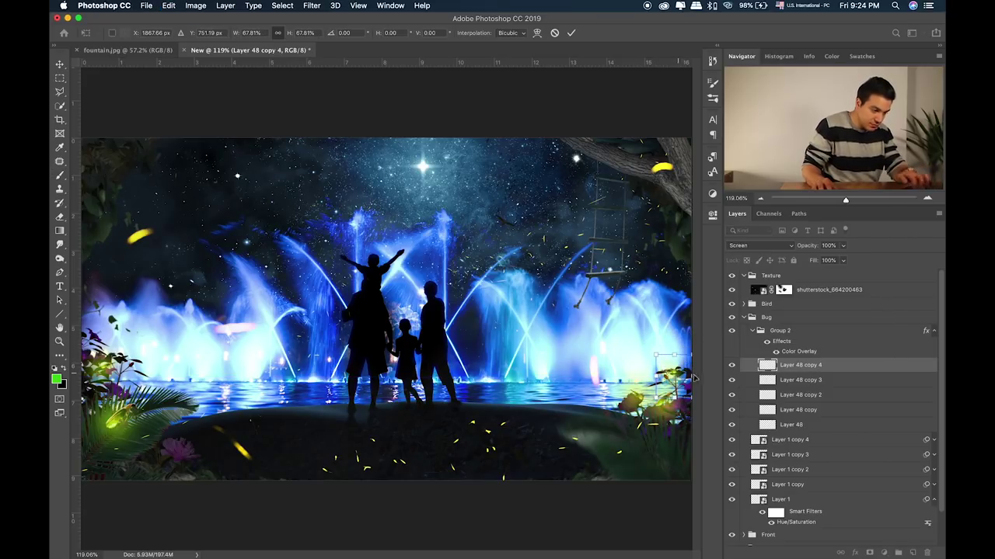
{"action": "key", "text": "Return"}
Step: Shrink the Layer 48 copy 3 plant up toward the shoreline and transform Layer 48 copy 2
{"action": "key", "text": "alt+bracketleft"}
{"action": "key", "text": "ctrl+t"}
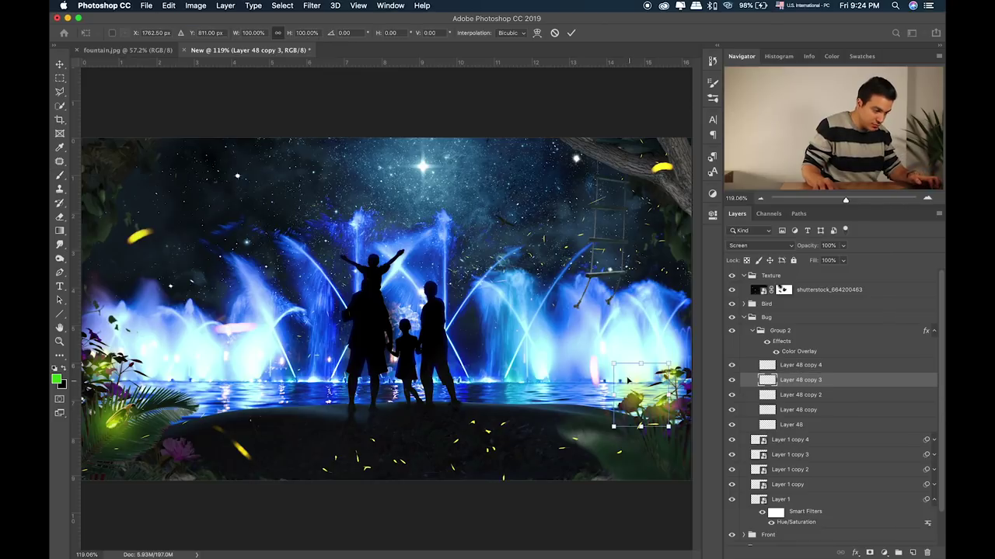
{"action": "left_click_drag", "start_coordinate": [613, 364], "coordinate": [625, 376]}
{"action": "left_click_drag", "start_coordinate": [649, 404], "coordinate": [657, 389]}
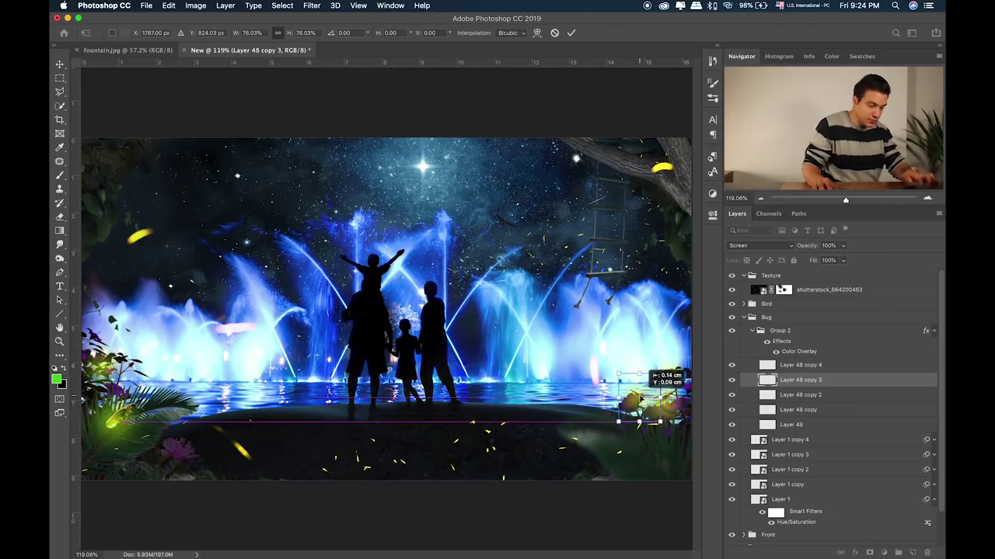
{"action": "key", "text": "Return"}
{"action": "key", "text": "b"}
{"action": "left_click", "coordinate": [802, 400]}
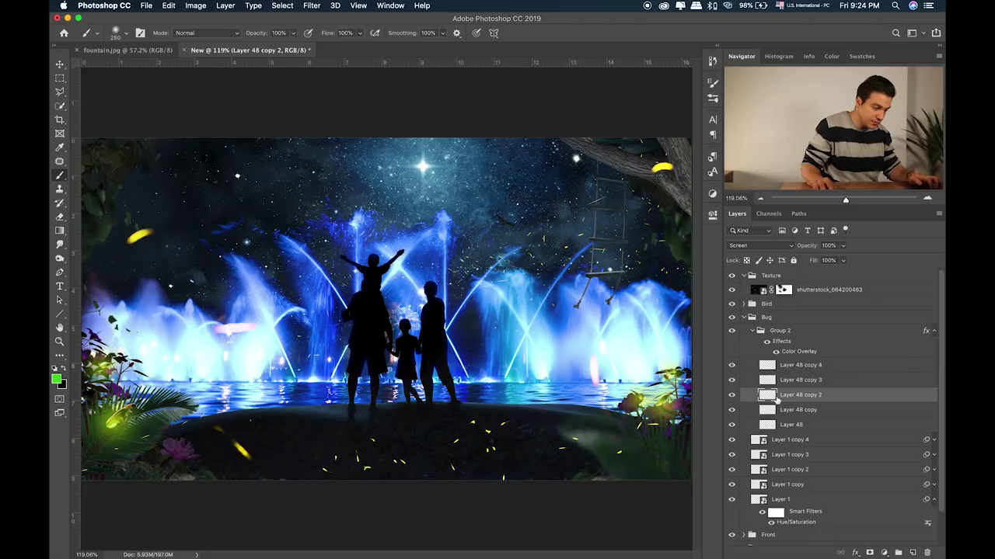
{"action": "key", "text": "ctrl+t"}
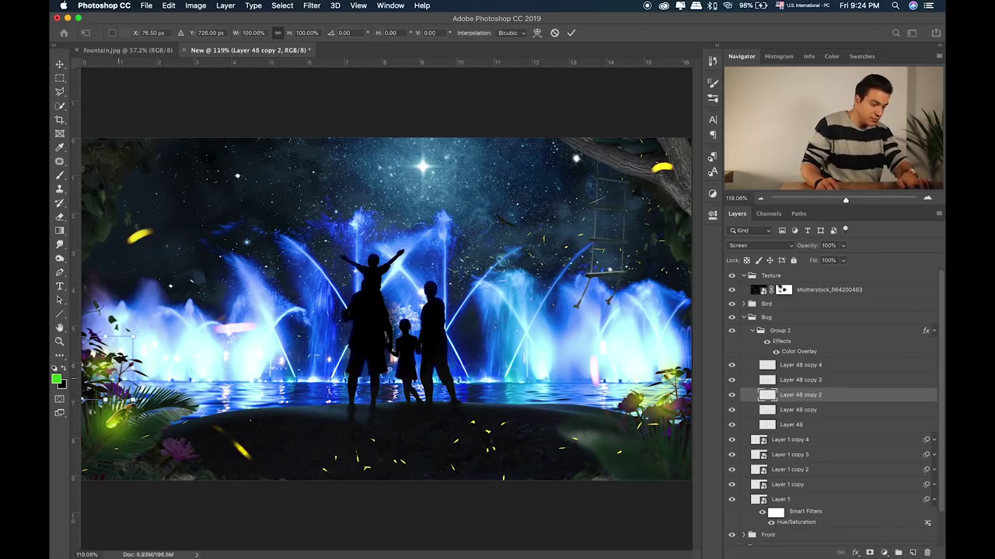
{"action": "key", "text": "Return"}
{"action": "key", "text": "b"}
Step: Shrink the bottom-right Layer 48 copy plant and the bottom-left Layer 48 plant to about 88%
{"action": "left_click", "coordinate": [797, 411]}
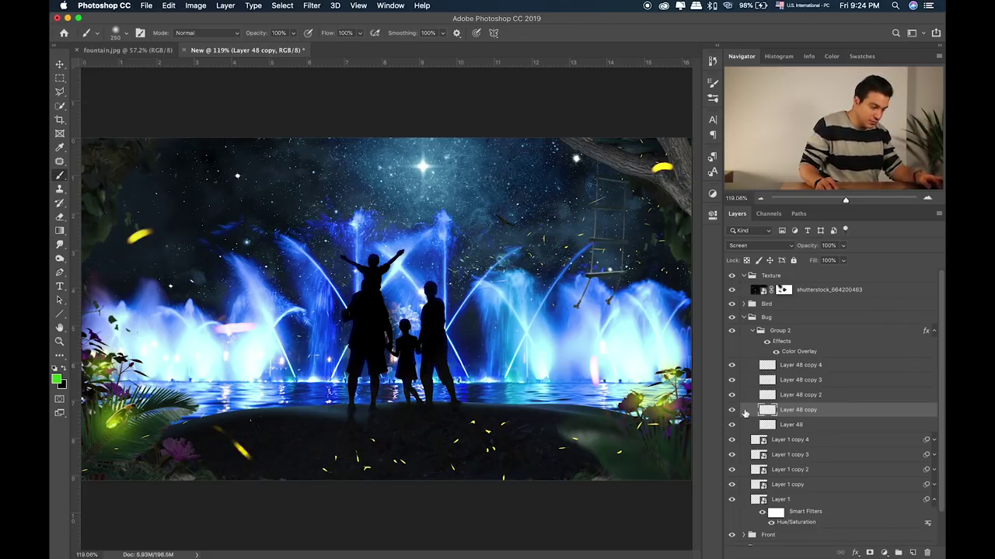
{"action": "key", "text": "ctrl+t"}
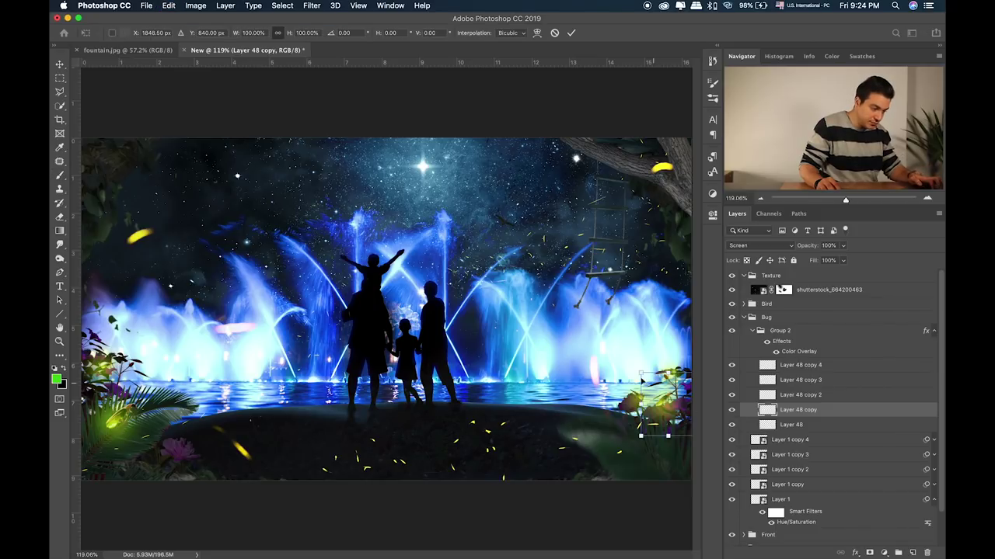
{"action": "left_click_drag", "start_coordinate": [662, 370], "coordinate": [666, 372]}
{"action": "key", "text": "Return"}
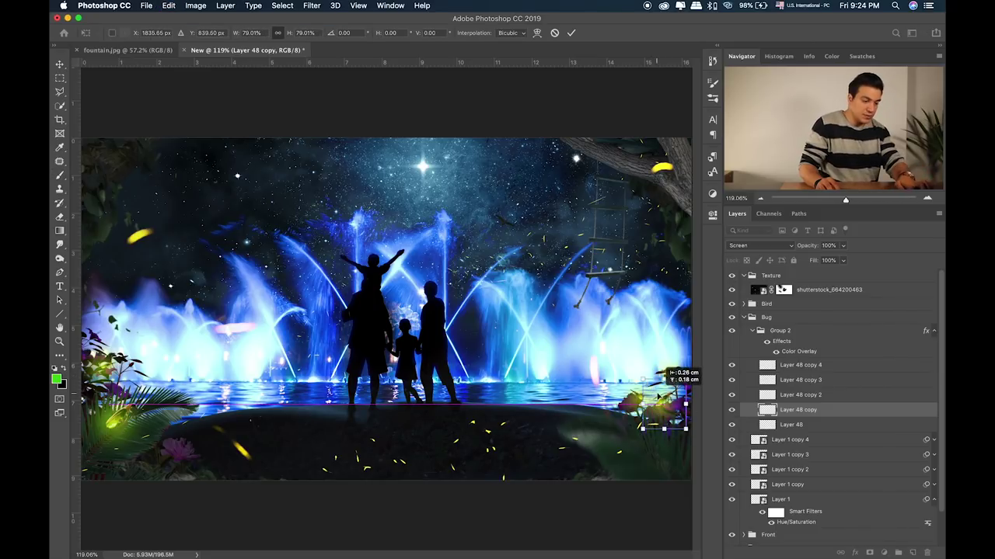
{"action": "key", "text": "b"}
{"action": "key", "text": "alt+bracketleft"}
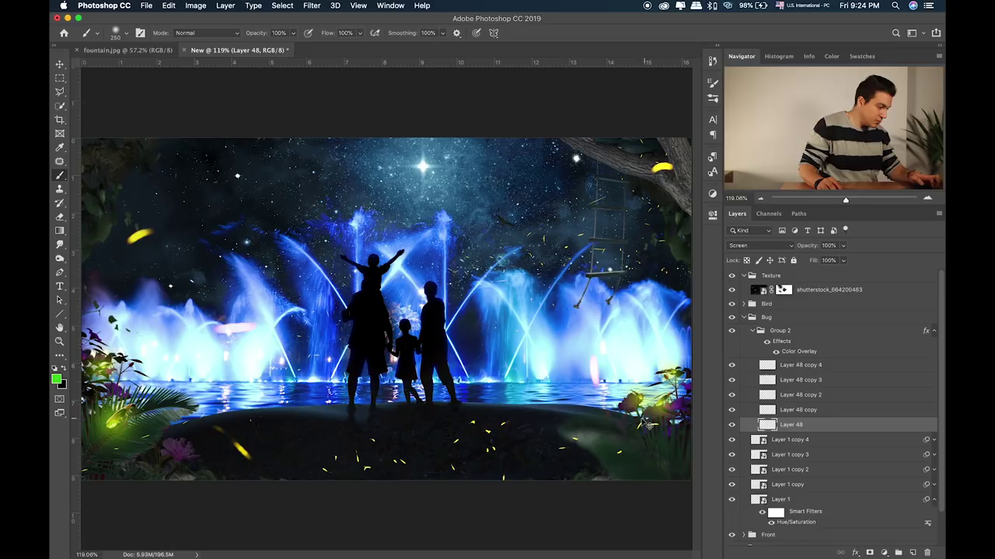
{"action": "key", "text": "ctrl+t"}
{"action": "left_click_drag", "start_coordinate": [160, 467], "coordinate": [136, 446]}
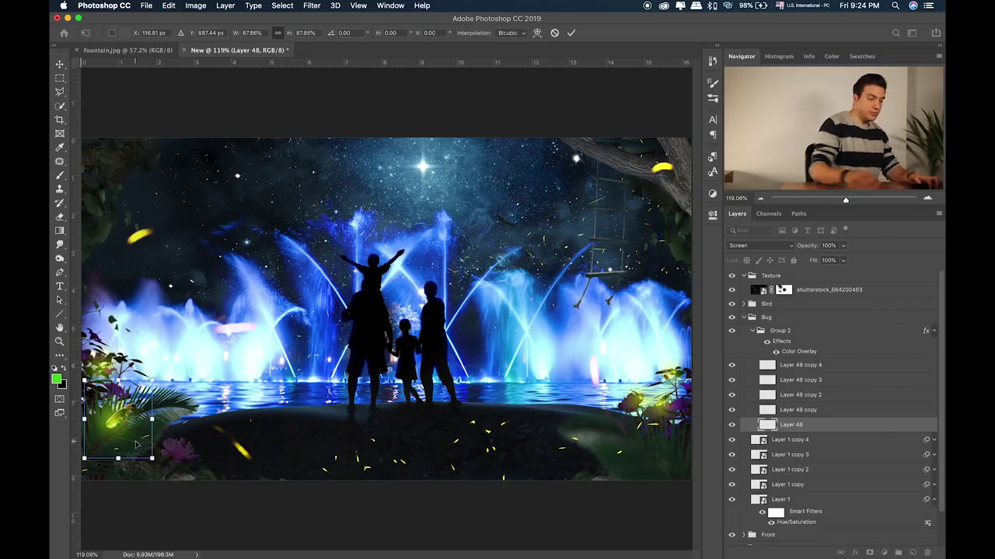
{"action": "key", "text": "Return"}
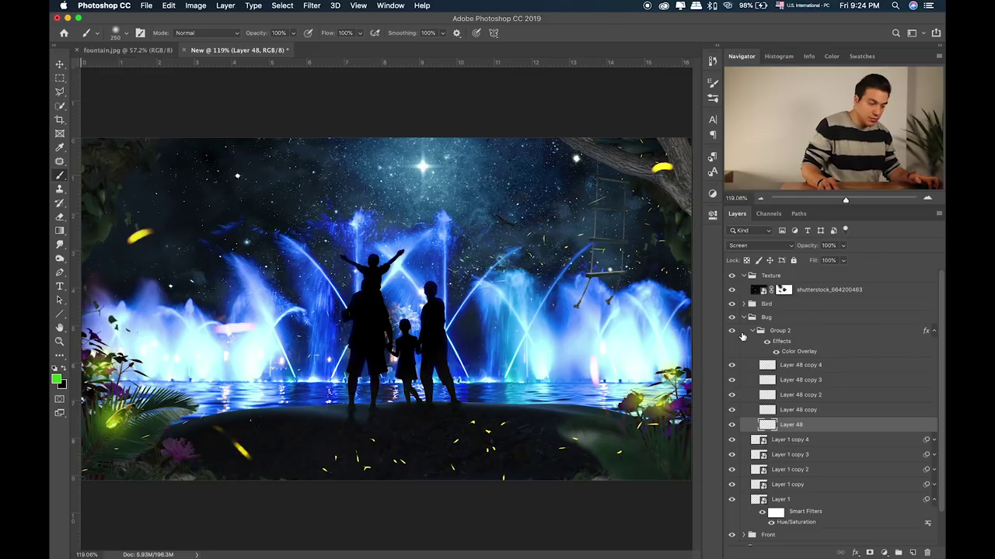
Step: Collapse Group 2 and Bug, select the Texture group, and drag dust-png from Items onto the canvas
{"action": "left_click", "coordinate": [752, 330]}
{"action": "left_click", "coordinate": [743, 317]}
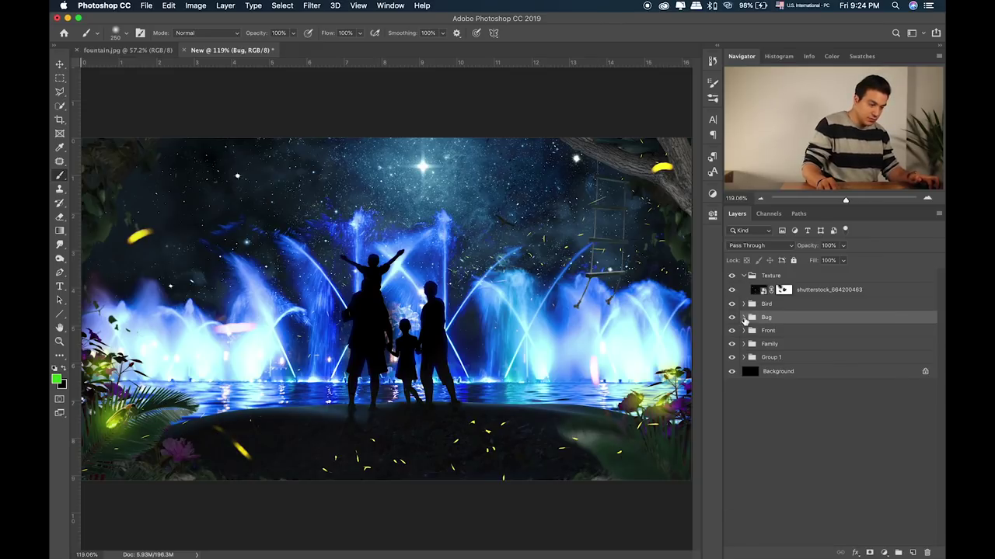
{"action": "left_click", "coordinate": [847, 292]}
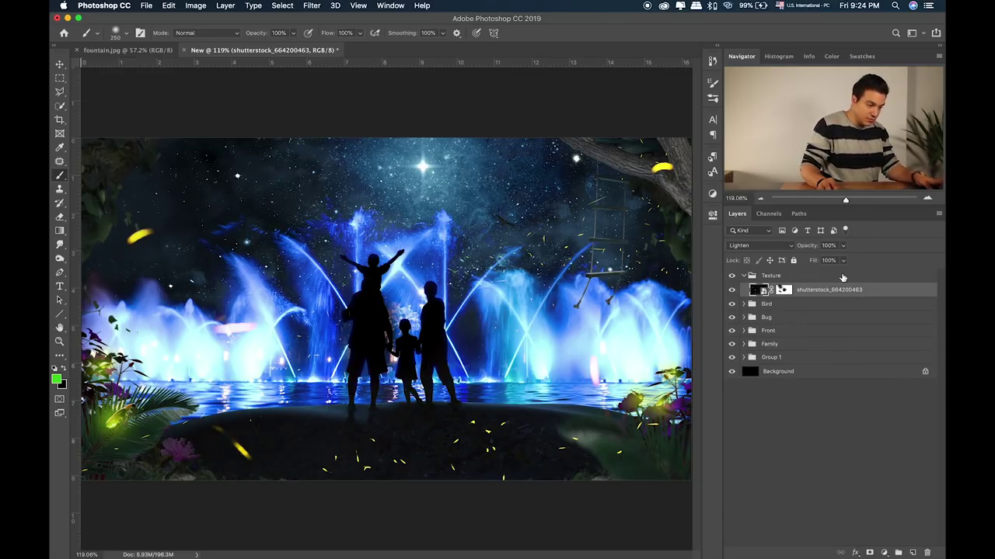
{"action": "left_click", "coordinate": [843, 277]}
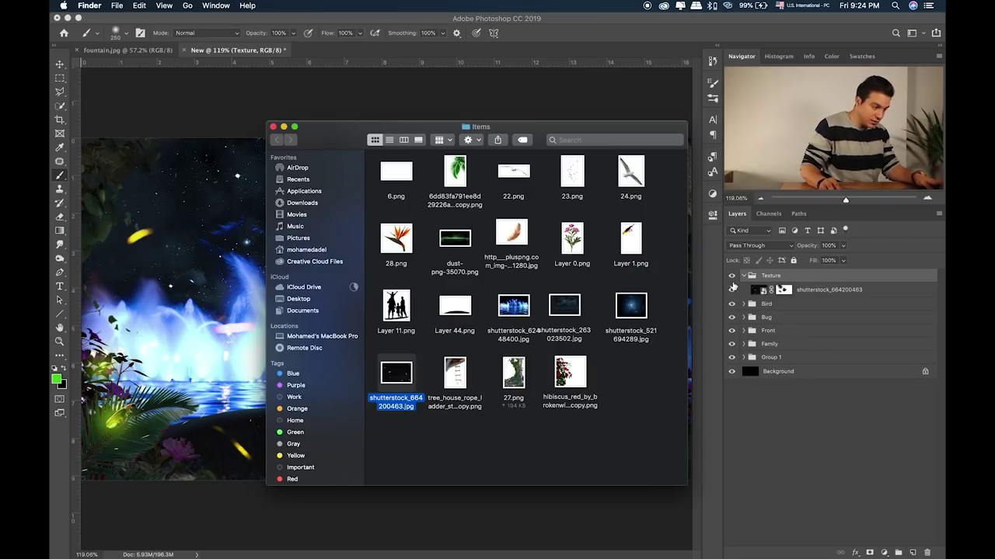
{"action": "left_click", "coordinate": [513, 239]}
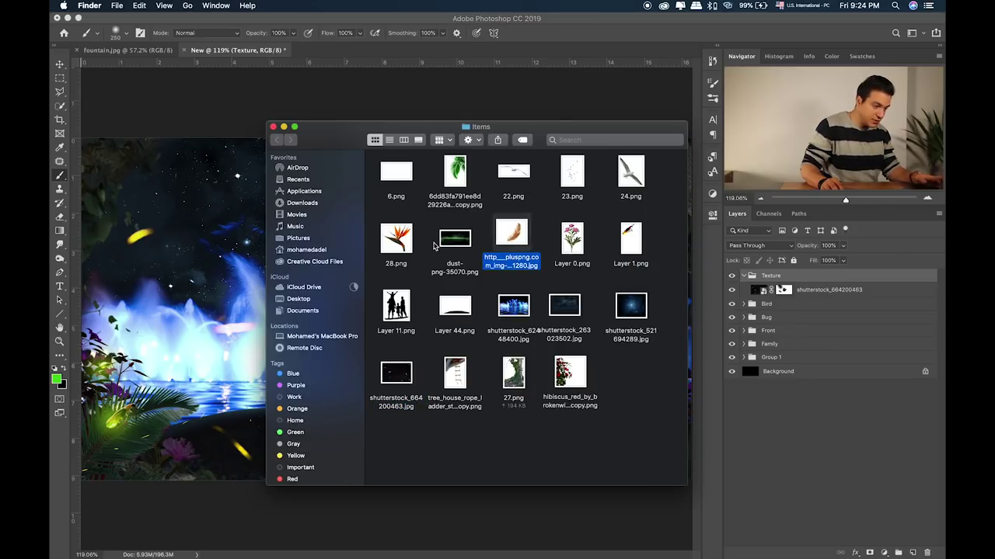
{"action": "left_click_drag", "start_coordinate": [454, 238], "coordinate": [235, 234]}
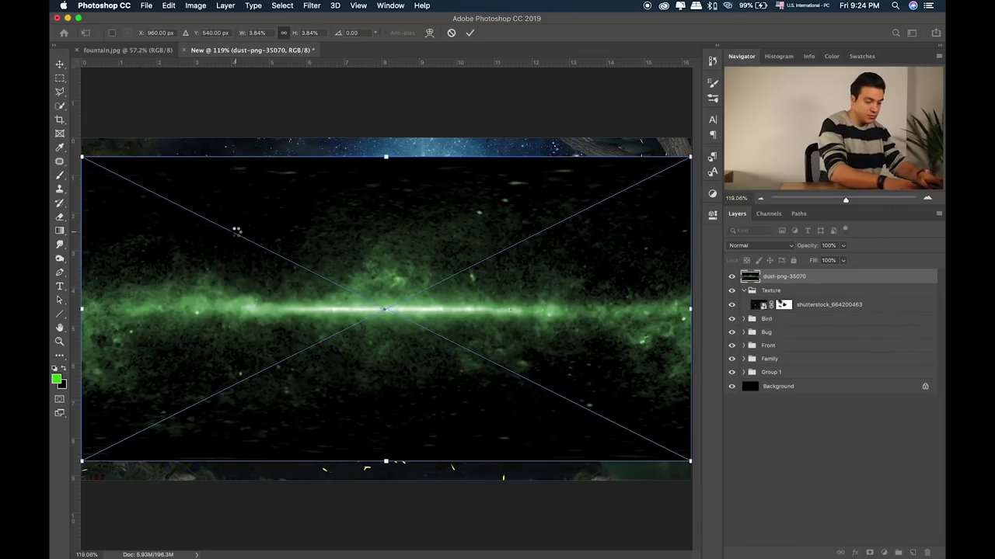
Step: Enlarge and commit the placed dust image, then cycle its blend mode to Soft Light
{"action": "key", "text": "super+minus"}
{"action": "key", "text": "super+minus"}
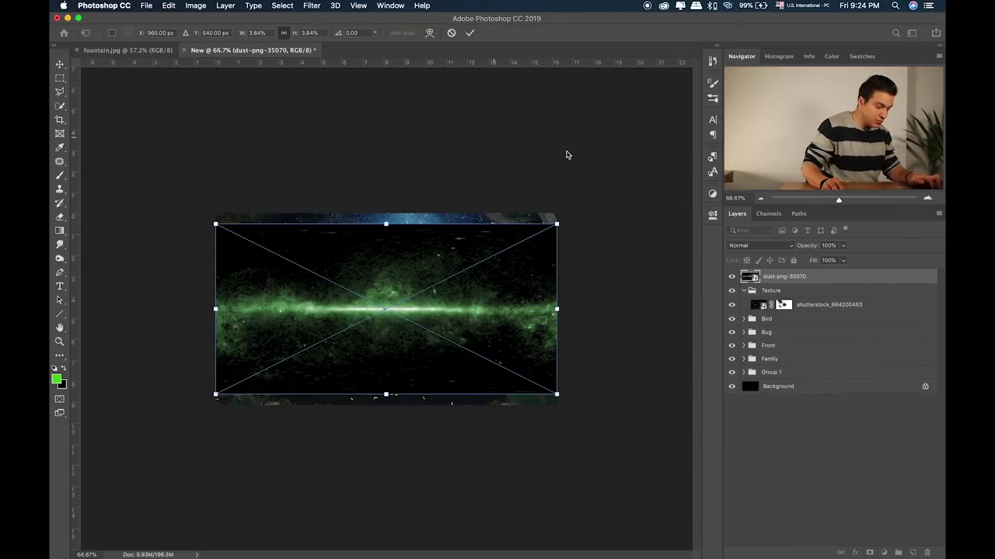
{"action": "left_click_drag", "start_coordinate": [555, 223], "coordinate": [582, 210]}
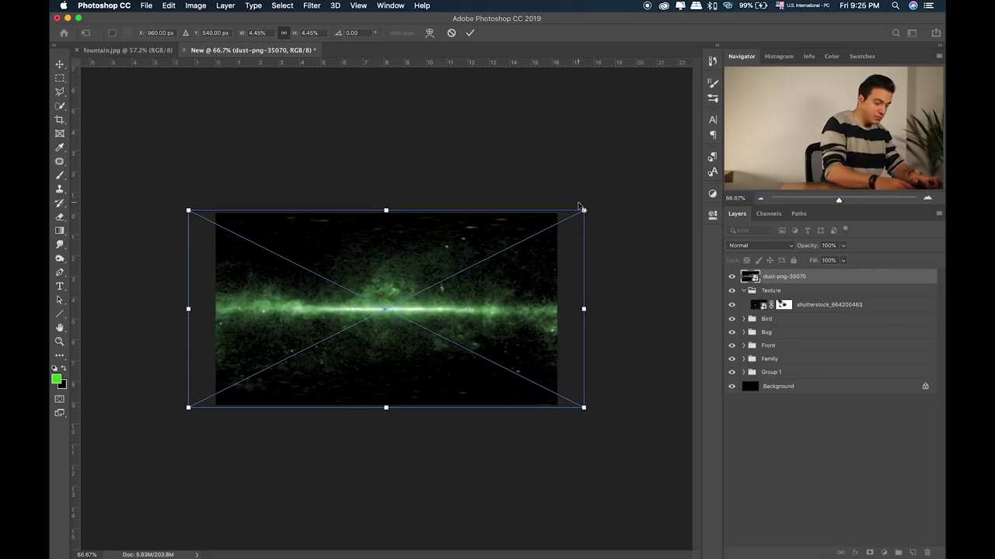
{"action": "key", "text": "Return"}
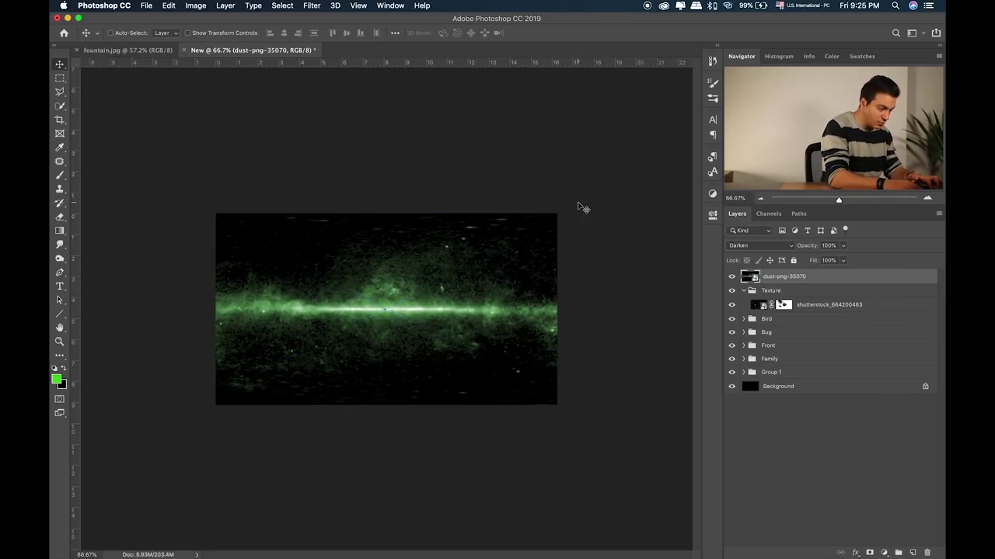
{"action": "key", "text": "shift+plus"}
{"action": "key", "text": "shift+plus"}
{"action": "key", "text": "shift+plus"}
{"action": "key", "text": "shift+plus"}
{"action": "key", "text": "shift+plus"}
{"action": "key", "text": "shift+plus"}
{"action": "key", "text": "shift+plus"}
{"action": "key", "text": "shift+plus"}
{"action": "key", "text": "super+0"}
{"action": "key", "text": "shift+plus"}
{"action": "key", "text": "shift+plus"}
{"action": "key", "text": "shift+plus"}
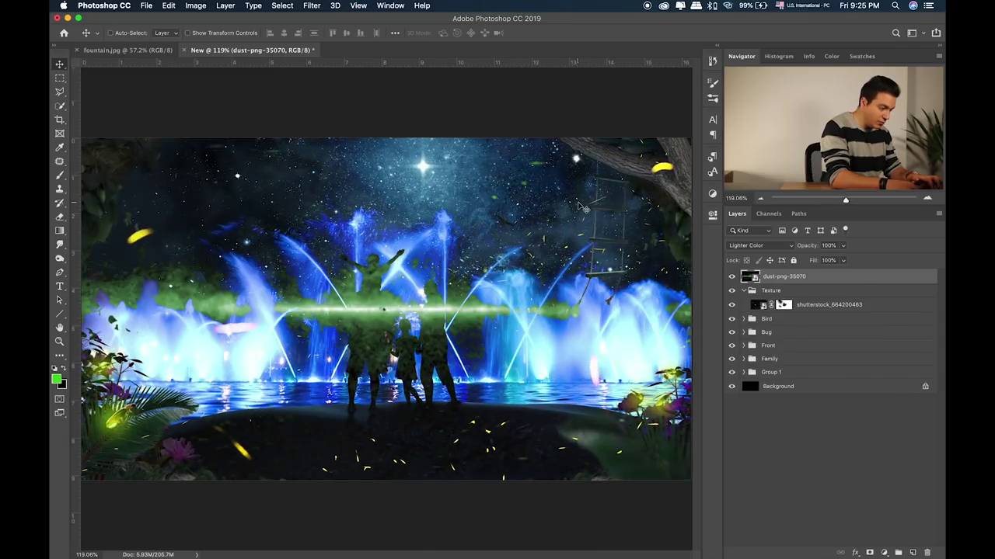
{"action": "key", "text": "shift+plus"}
{"action": "key", "text": "shift+plus"}
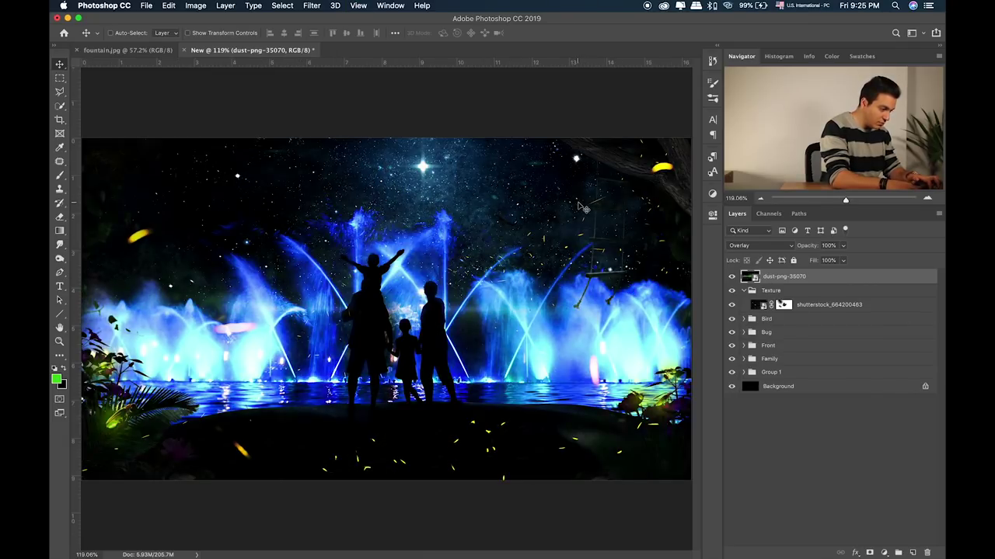
{"action": "key", "text": "shift+plus"}
{"action": "key", "text": "shift+plus"}
{"action": "key", "text": "shift+plus"}
{"action": "key", "text": "shift+plus"}
{"action": "key", "text": "shift+plus"}
{"action": "key", "text": "shift+plus"}
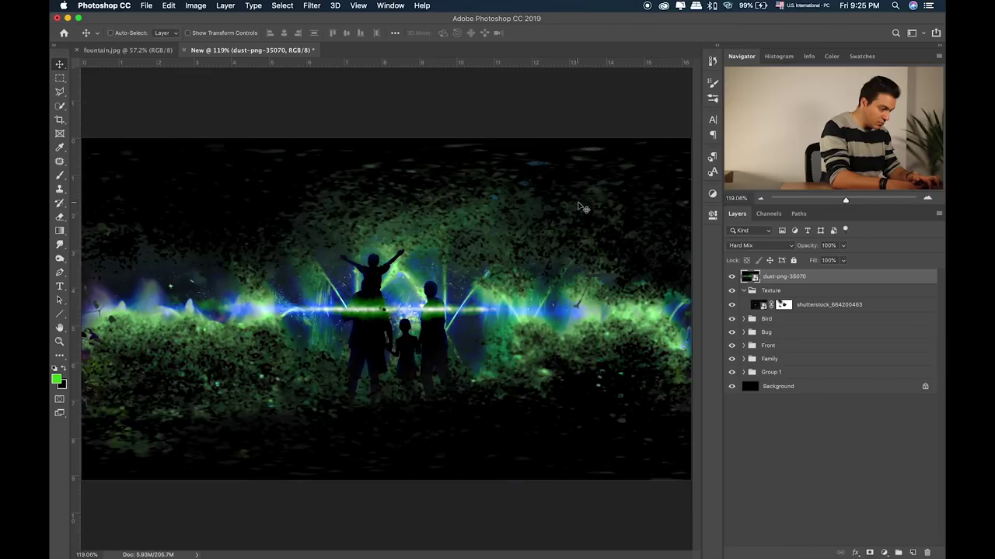
{"action": "key", "text": "shift+plus"}
{"action": "key", "text": "shift+plus"}
{"action": "key", "text": "shift+plus"}
{"action": "key", "text": "shift+plus"}
{"action": "key", "text": "shift+plus"}
{"action": "key", "text": "shift+plus"}
{"action": "key", "text": "shift+plus"}
{"action": "key", "text": "shift+plus"}
{"action": "key", "text": "shift+plus"}
{"action": "key", "text": "shift+plus"}
{"action": "key", "text": "shift+plus"}
{"action": "key", "text": "shift+plus"}
{"action": "key", "text": "shift+plus"}
{"action": "key", "text": "shift+plus"}
{"action": "key", "text": "shift+plus"}
{"action": "key", "text": "shift+plus"}
{"action": "key", "text": "shift+plus"}
{"action": "key", "text": "shift+plus"}
{"action": "key", "text": "shift+plus"}
{"action": "key", "text": "shift+plus"}
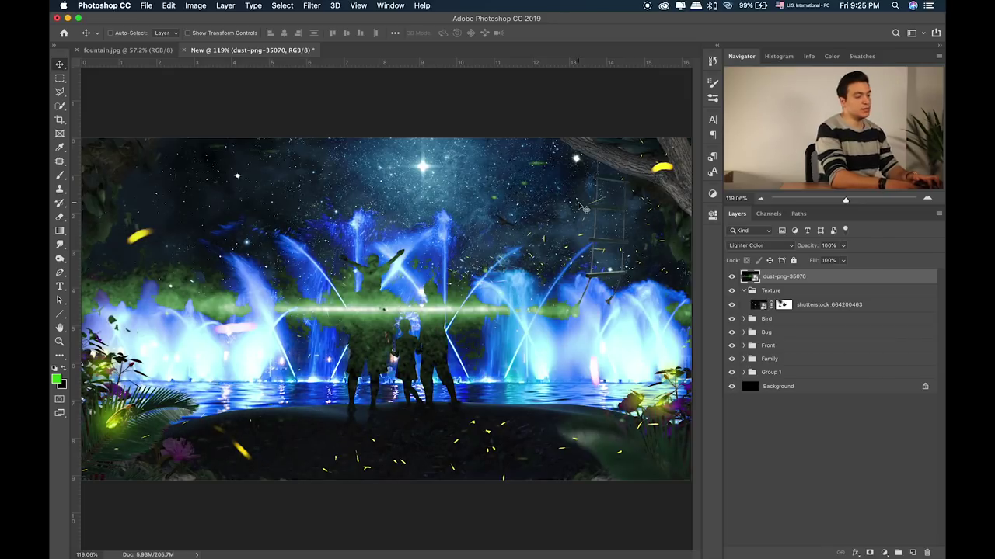
{"action": "key", "text": "shift+plus"}
{"action": "key", "text": "shift+plus"}
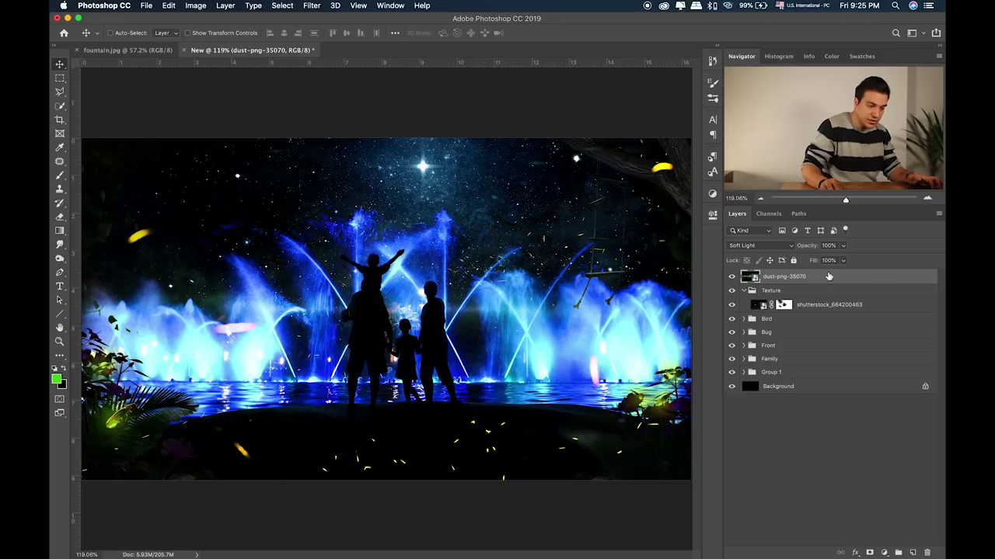
Step: Lower the dust layer's opacity to about 36%, reposition it, and put it inside the Texture group
{"action": "left_click_drag", "start_coordinate": [843, 253], "coordinate": [819, 261]}
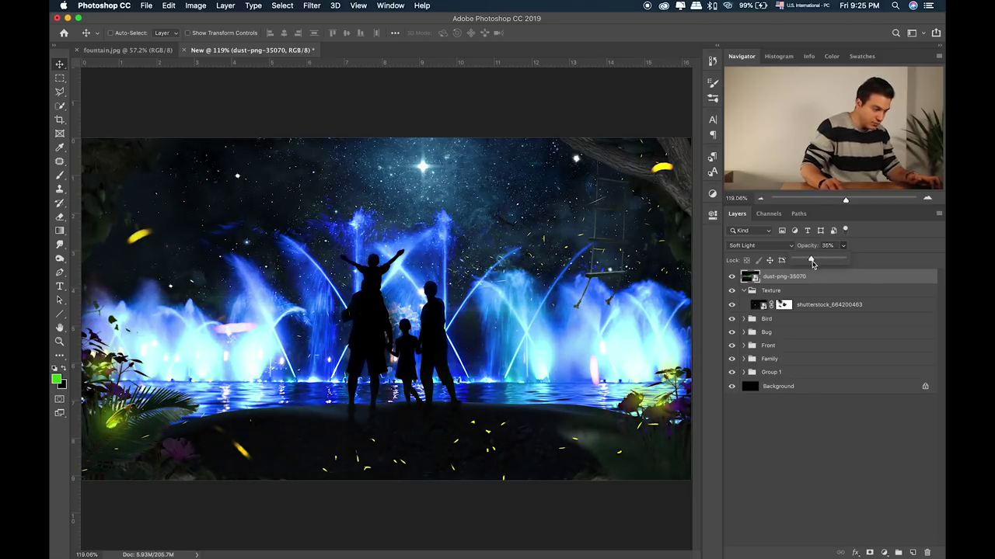
{"action": "left_click_drag", "start_coordinate": [491, 246], "coordinate": [491, 328]}
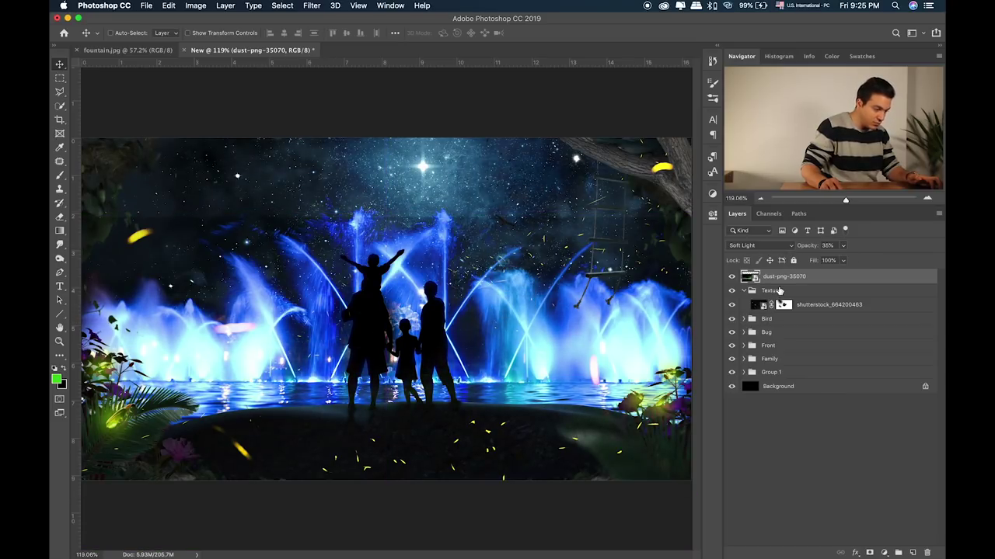
{"action": "left_click_drag", "start_coordinate": [558, 297], "coordinate": [592, 256]}
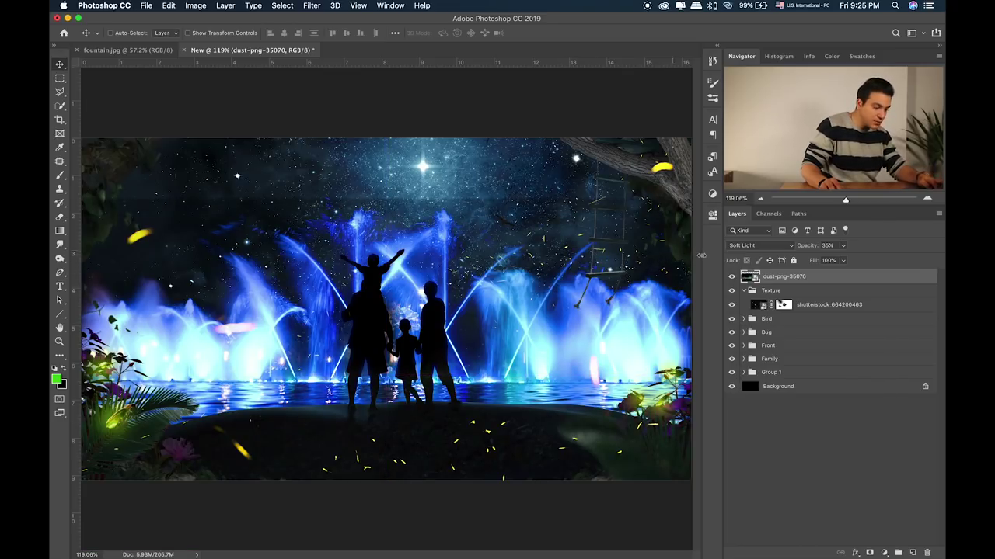
{"action": "key", "text": "ctrl+t"}
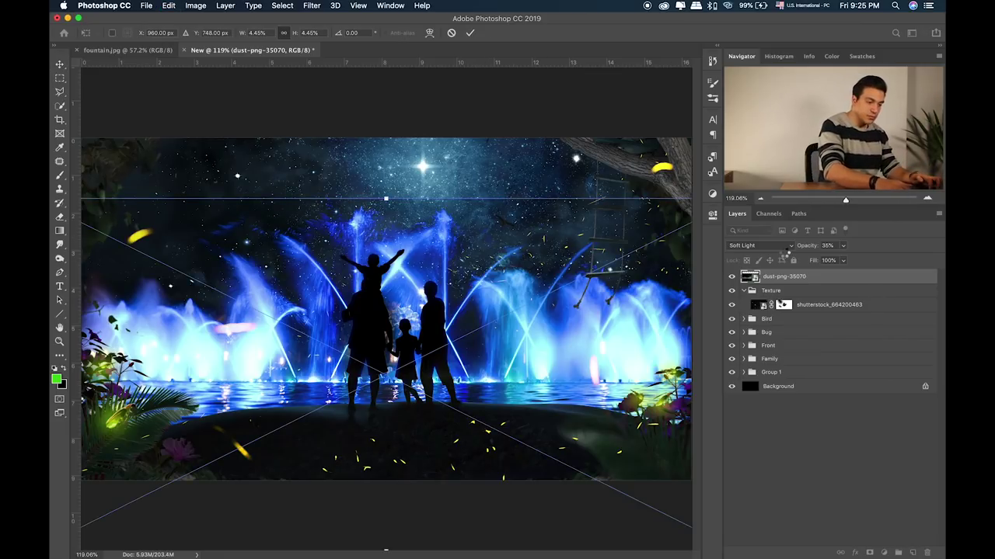
{"action": "key", "text": "ctrl+bracketleft"}
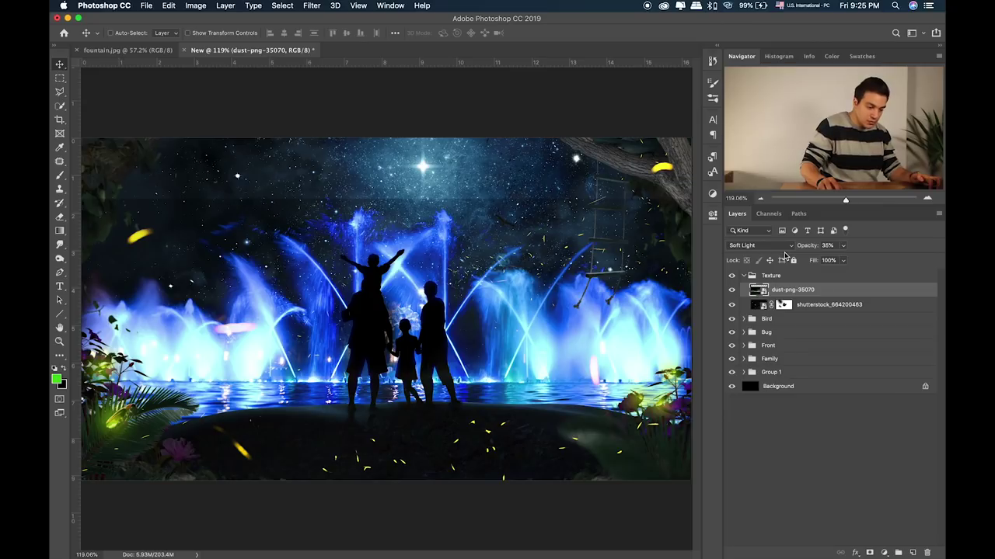
Step: Add a layer mask to the dust layer and set a black 70%-opacity brush sized 300–600 to paint it out
{"action": "left_click", "coordinate": [884, 552]}
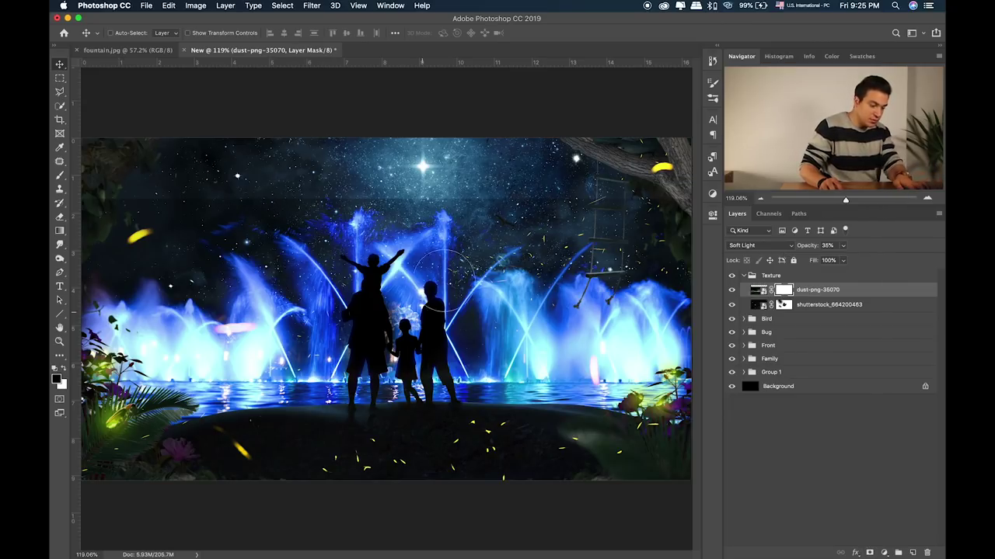
{"action": "key", "text": "b"}
{"action": "key", "text": "bracketright"}
{"action": "key", "text": "bracketright"}
{"action": "key", "text": "bracketright"}
{"action": "key", "text": "bracketright"}
{"action": "key", "text": "bracketright"}
{"action": "key", "text": "bracketright"}
{"action": "key", "text": "bracketright"}
{"action": "key", "text": "bracketright"}
{"action": "key", "text": "3"}
{"action": "key", "text": "bracketleft"}
{"action": "key", "text": "bracketleft"}
{"action": "key", "text": "bracketleft"}
{"action": "key", "text": "7"}
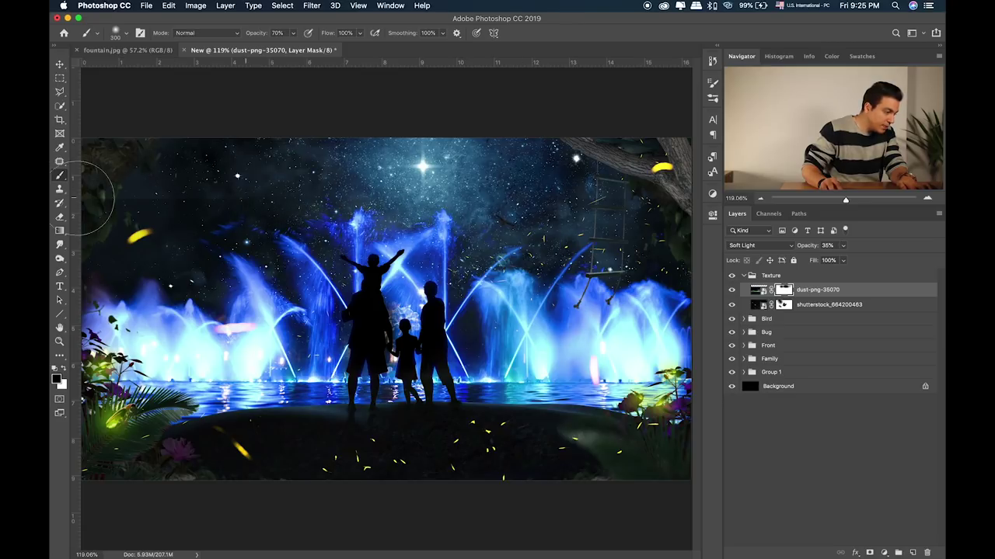
{"action": "key", "text": "bracketright"}
{"action": "key", "text": "bracketright"}
{"action": "key", "text": "bracketright"}
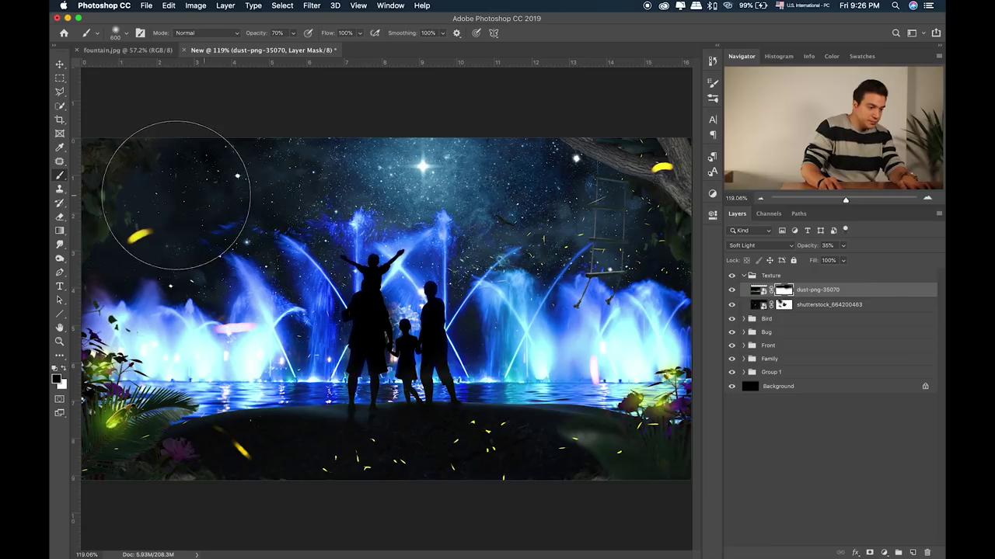
Step: Open Layer 11's layer style in the Family group and enable Outer Glow
{"action": "left_click", "coordinate": [743, 276]}
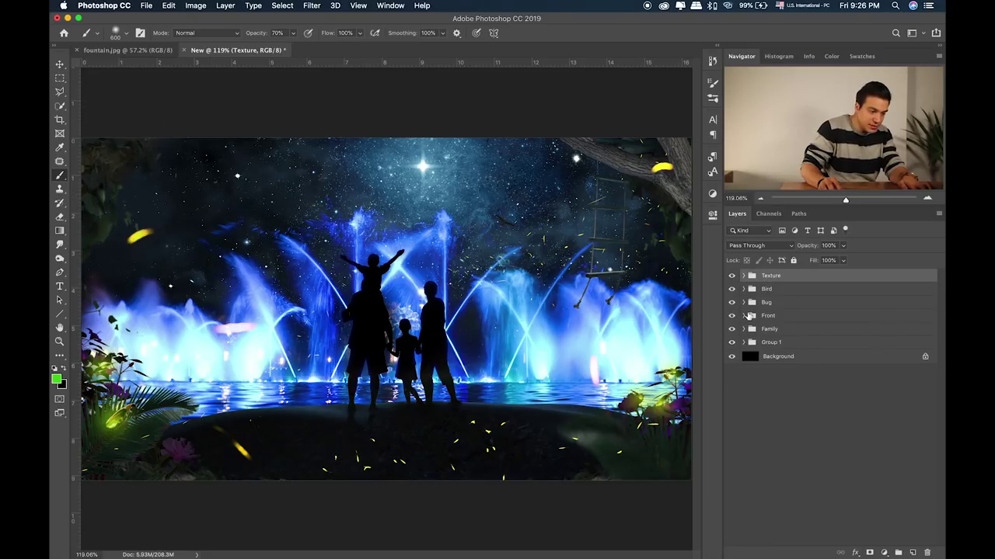
{"action": "left_click", "coordinate": [743, 329]}
{"action": "left_click", "coordinate": [845, 362]}
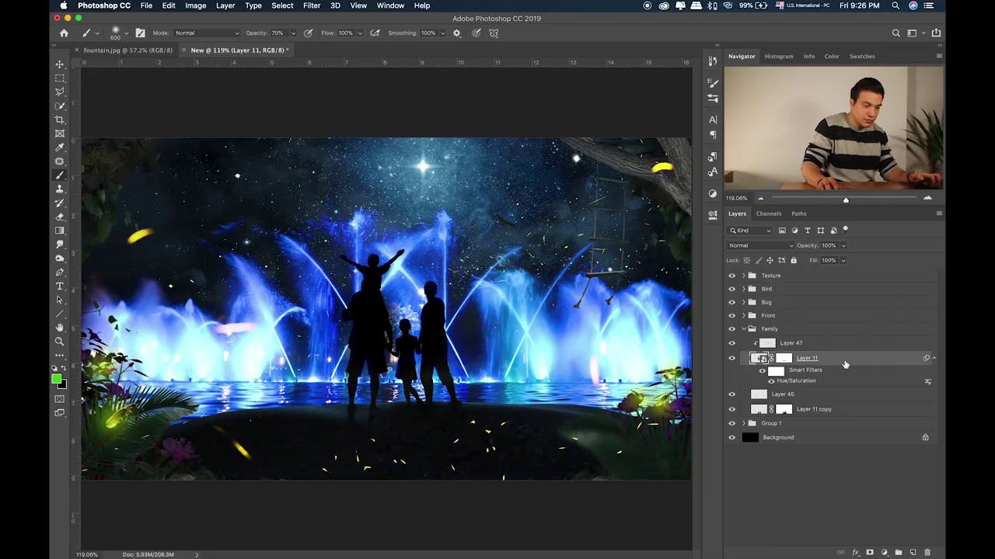
{"action": "double_click", "coordinate": [893, 361]}
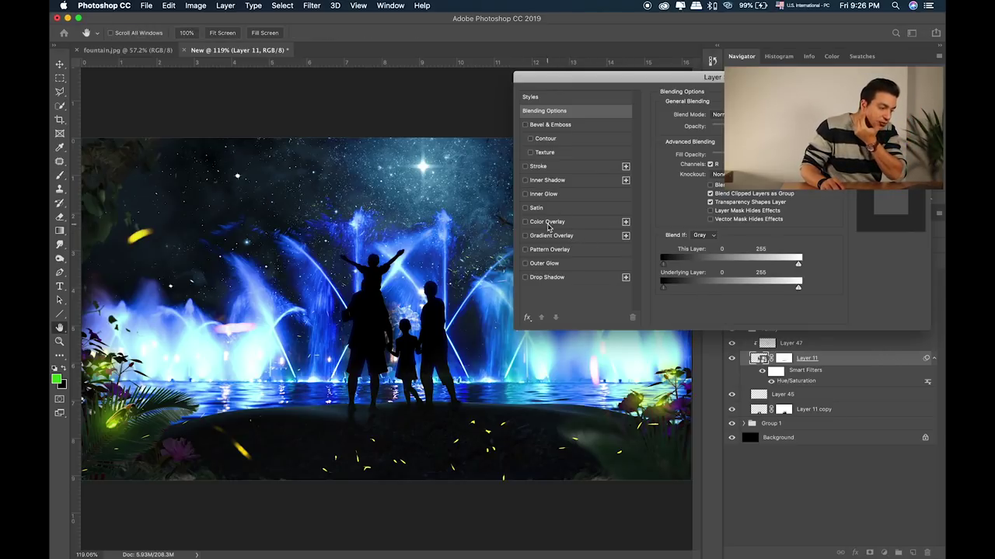
{"action": "left_click", "coordinate": [537, 195]}
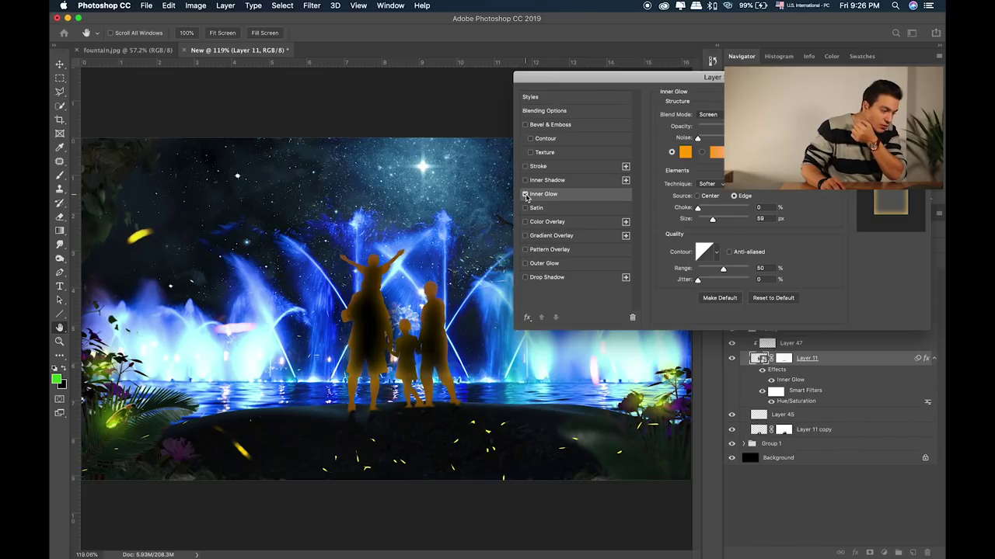
{"action": "left_click", "coordinate": [525, 195]}
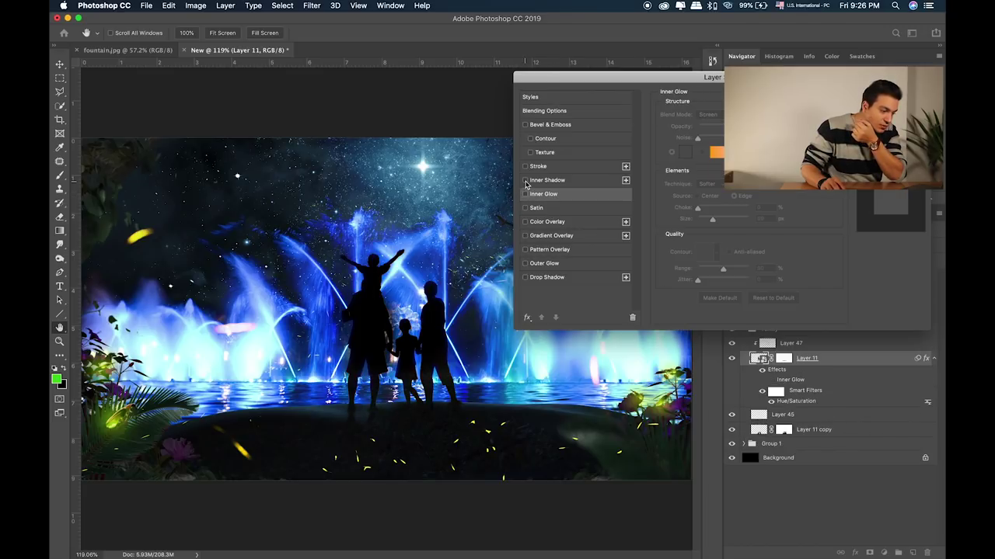
{"action": "left_click", "coordinate": [524, 264]}
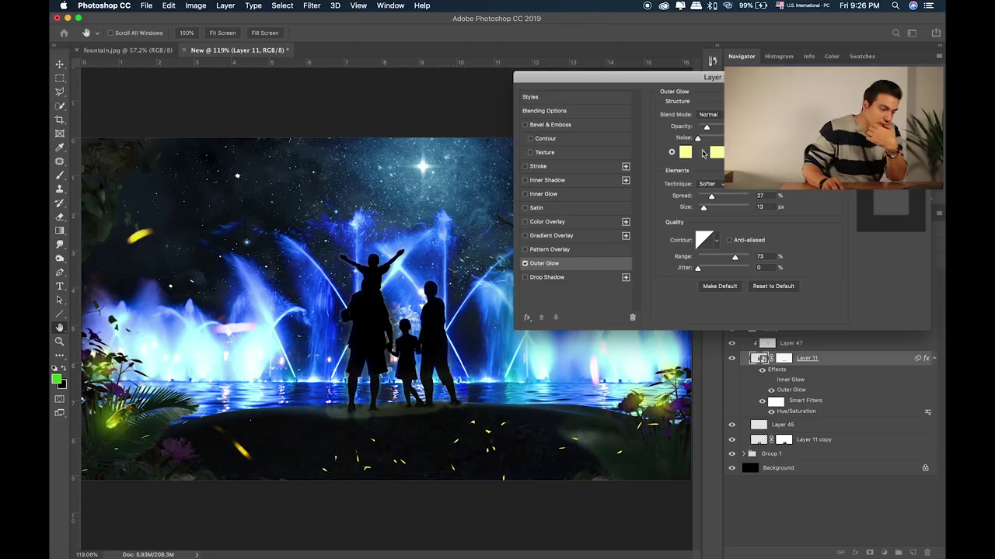
Step: Set the outer glow colour to a fully saturated purple, shifted from sampled fountain blue
{"action": "left_click", "coordinate": [685, 152]}
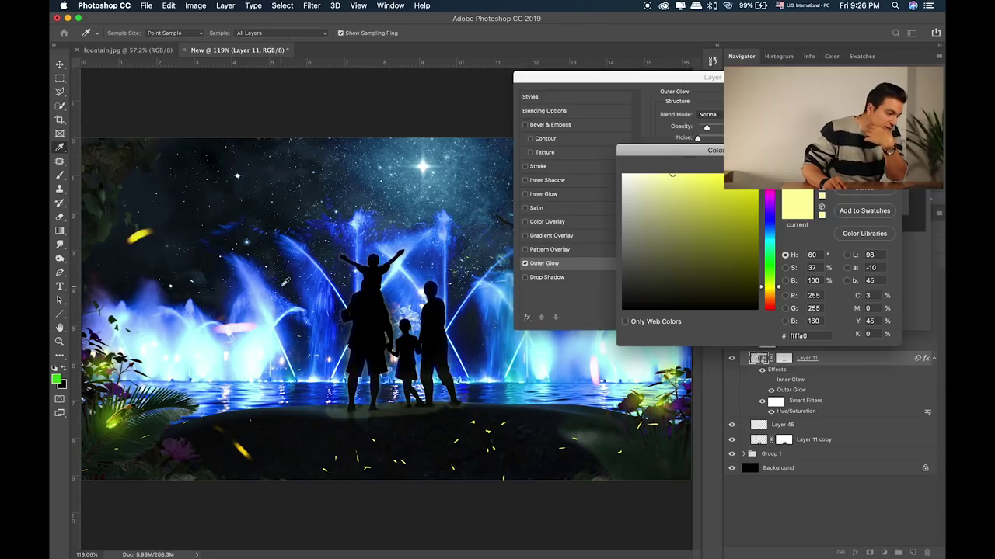
{"action": "left_click", "coordinate": [300, 247]}
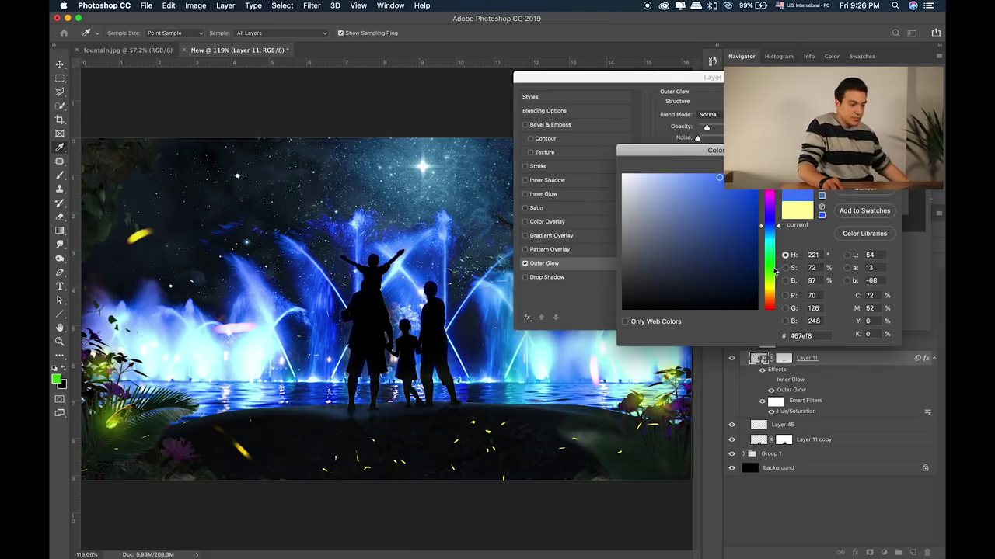
{"action": "left_click_drag", "start_coordinate": [771, 203], "coordinate": [769, 200]}
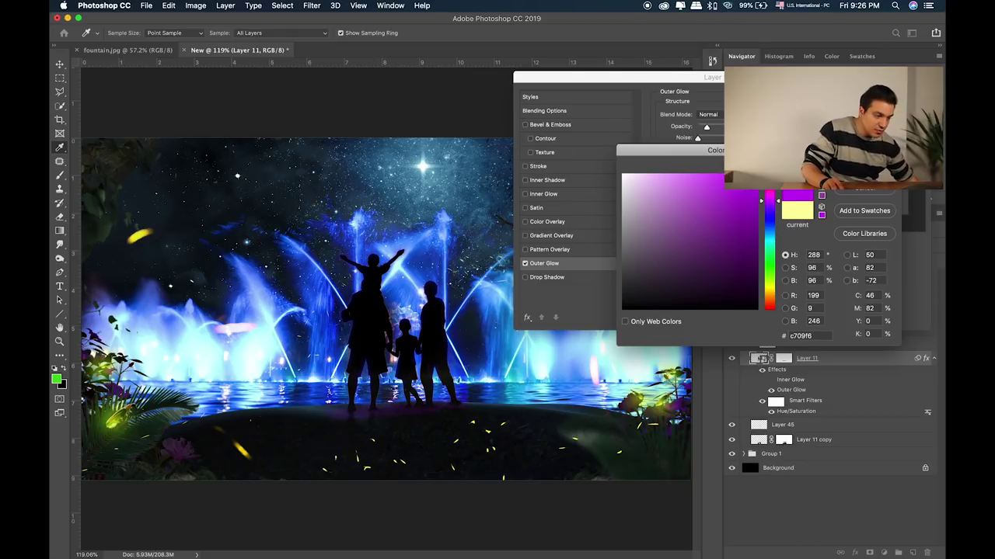
{"action": "left_click_drag", "start_coordinate": [749, 226], "coordinate": [759, 174]}
{"action": "key", "text": "Return"}
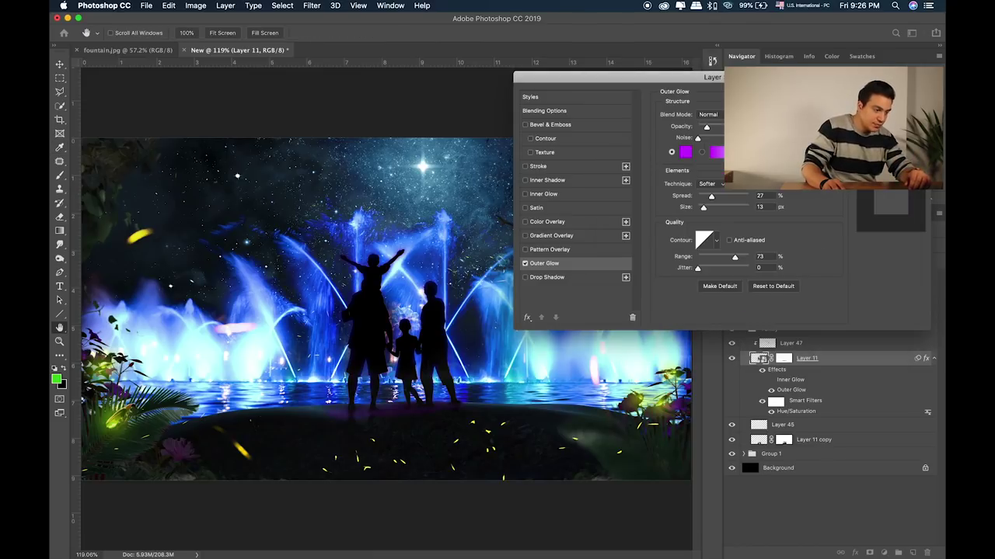
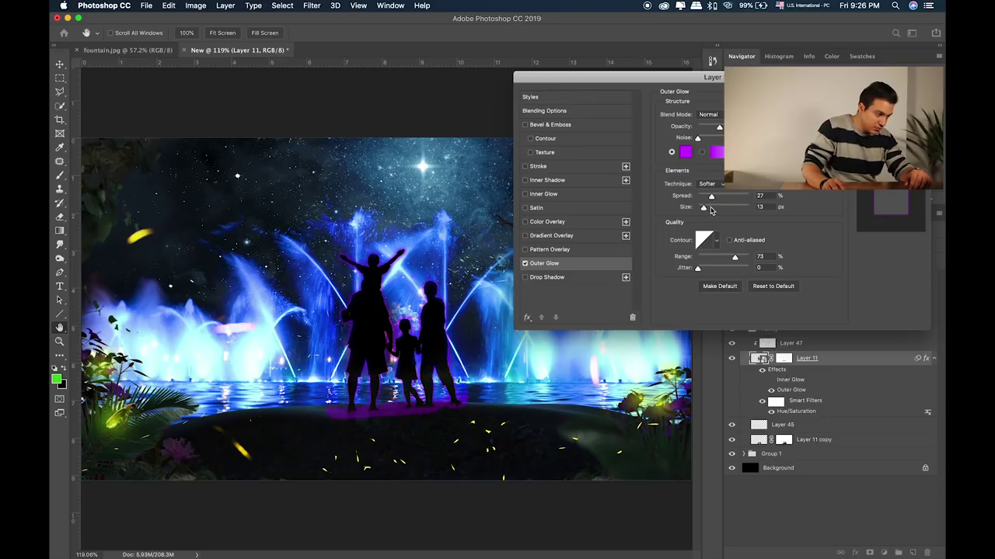
Step: Set Layer 11's purple Outer Glow to 16% spread and 7 px size, keep the colour, and apply
{"action": "left_click_drag", "start_coordinate": [711, 210], "coordinate": [716, 210]}
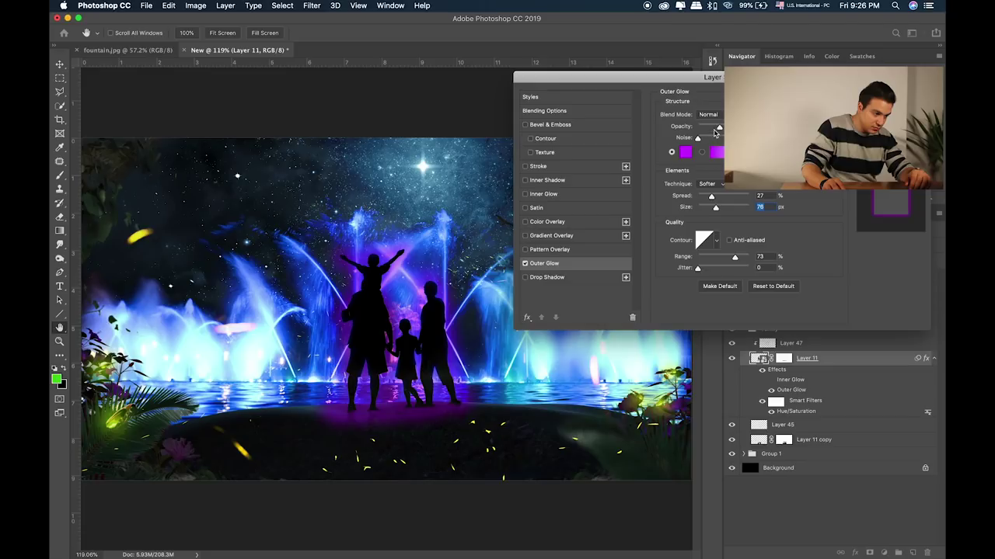
{"action": "left_click_drag", "start_coordinate": [707, 198], "coordinate": [705, 210]}
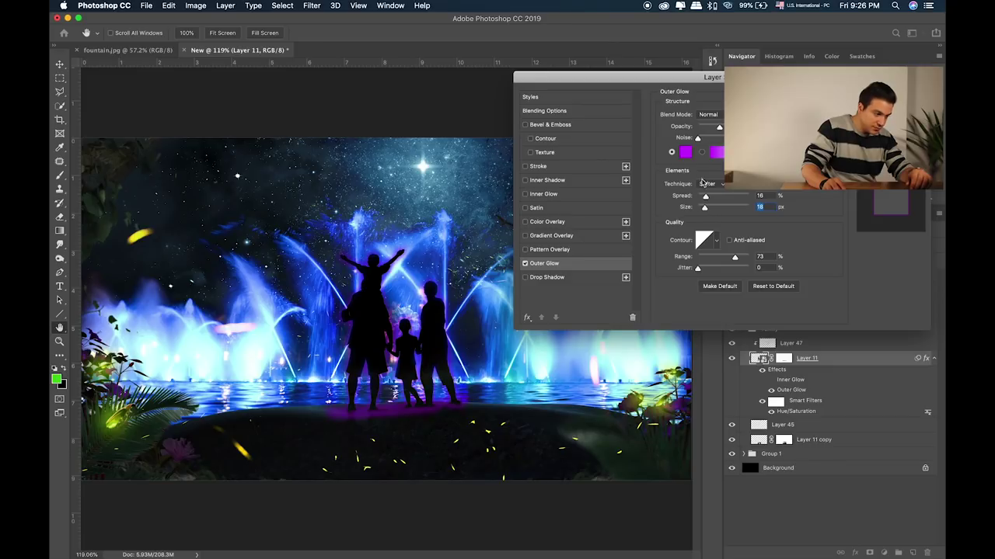
{"action": "left_click", "coordinate": [685, 152]}
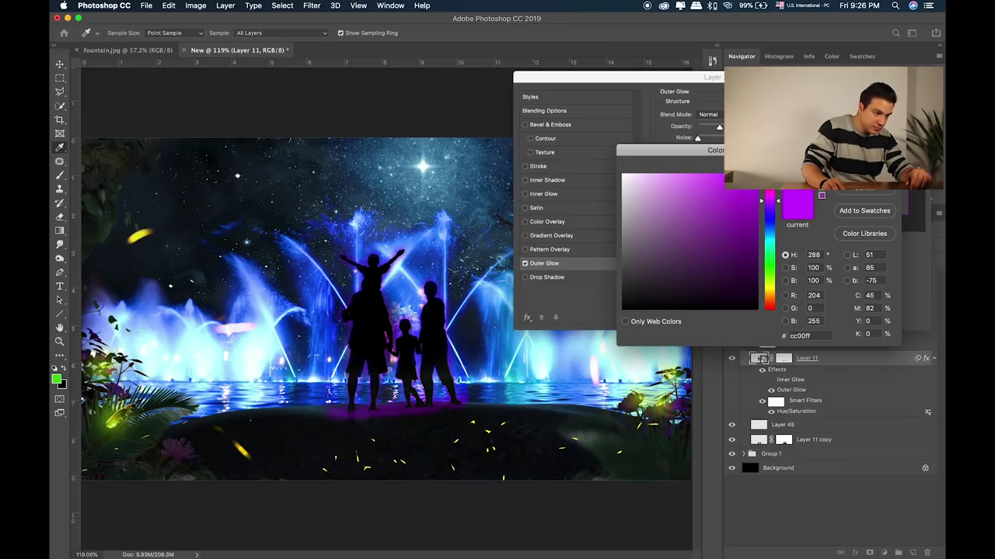
{"action": "left_click", "coordinate": [864, 165]}
{"action": "left_click_drag", "start_coordinate": [703, 211], "coordinate": [702, 212]}
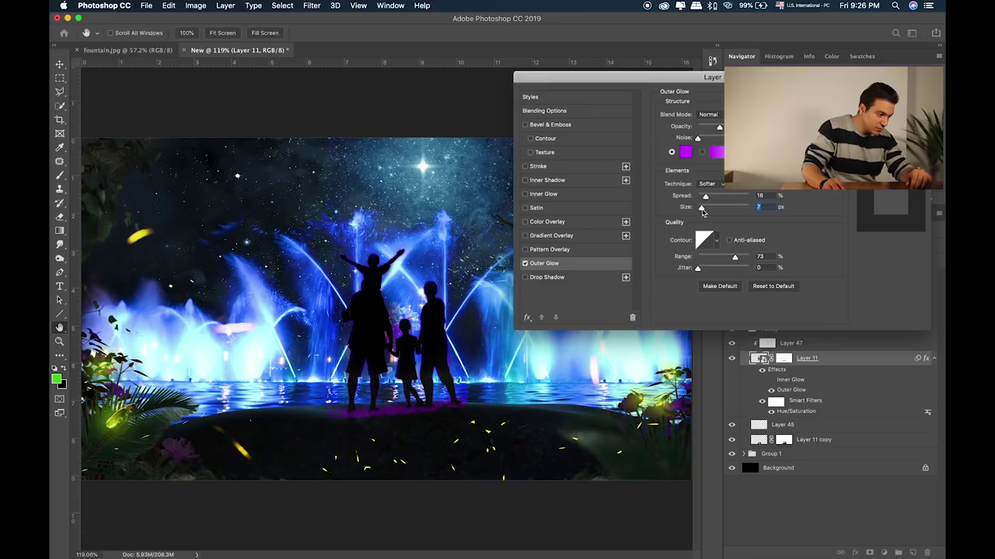
{"action": "key", "text": "Return"}
{"action": "key", "text": "b"}
{"action": "key", "text": "super+equal"}
{"action": "key", "text": "super+equal"}
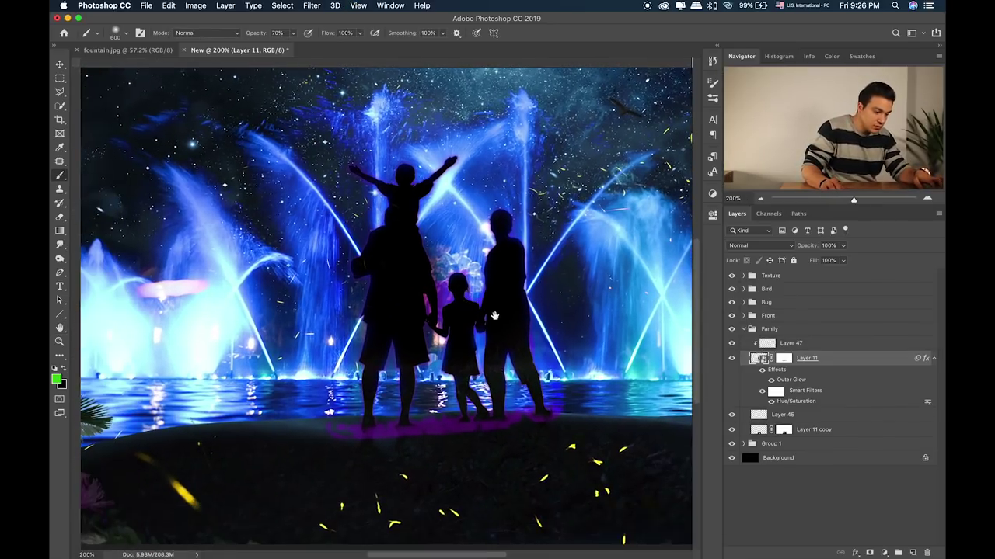
Step: Split Layer 11's effect into 'Layer 11's Outer Glow' and move it above Layer 47 in Family
{"action": "right_click", "coordinate": [801, 379]}
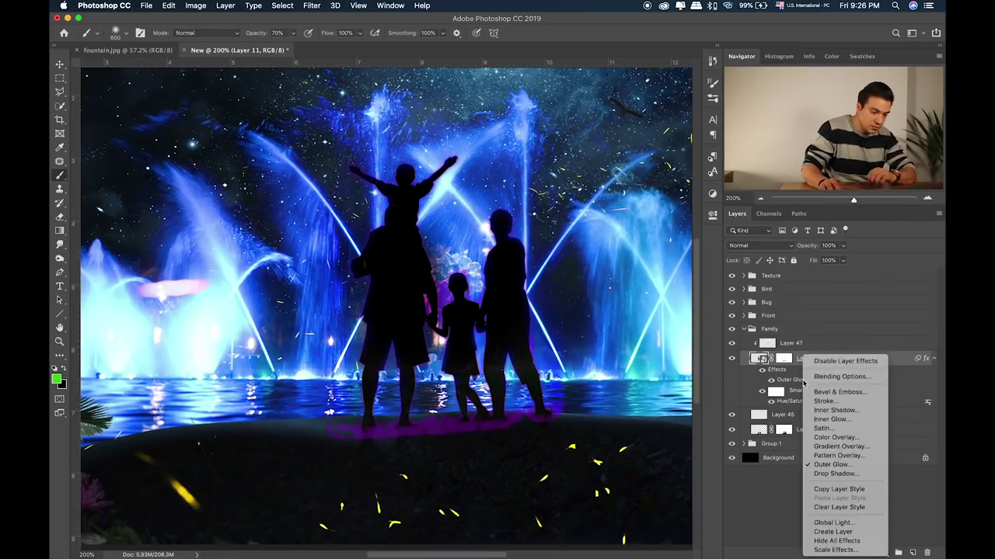
{"action": "left_click", "coordinate": [842, 533]}
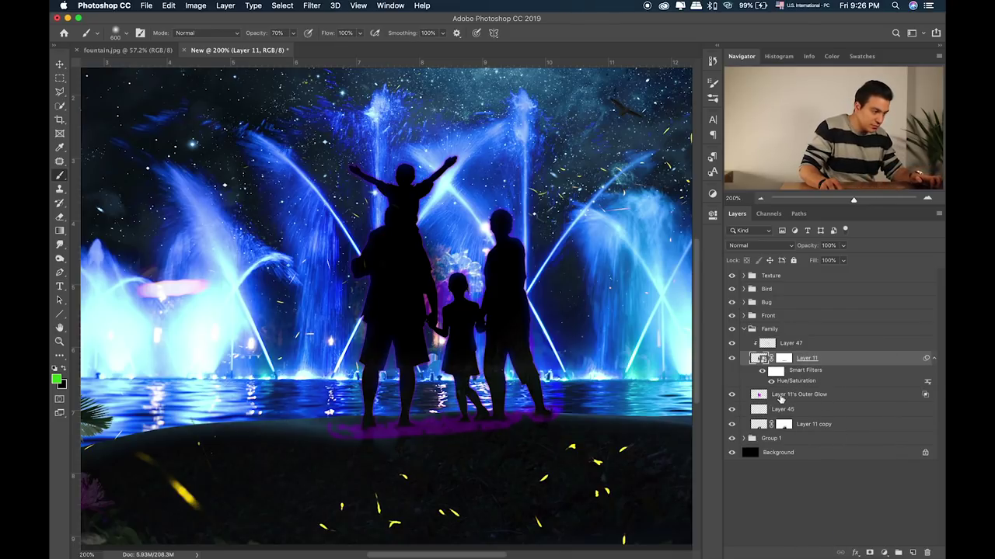
{"action": "left_click", "coordinate": [785, 396]}
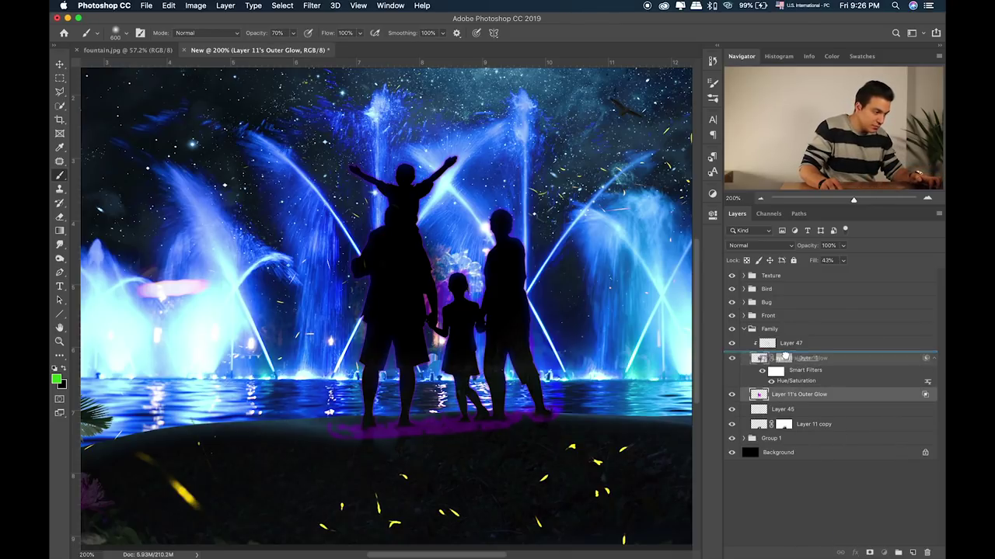
{"action": "left_click_drag", "start_coordinate": [785, 396], "coordinate": [785, 358]}
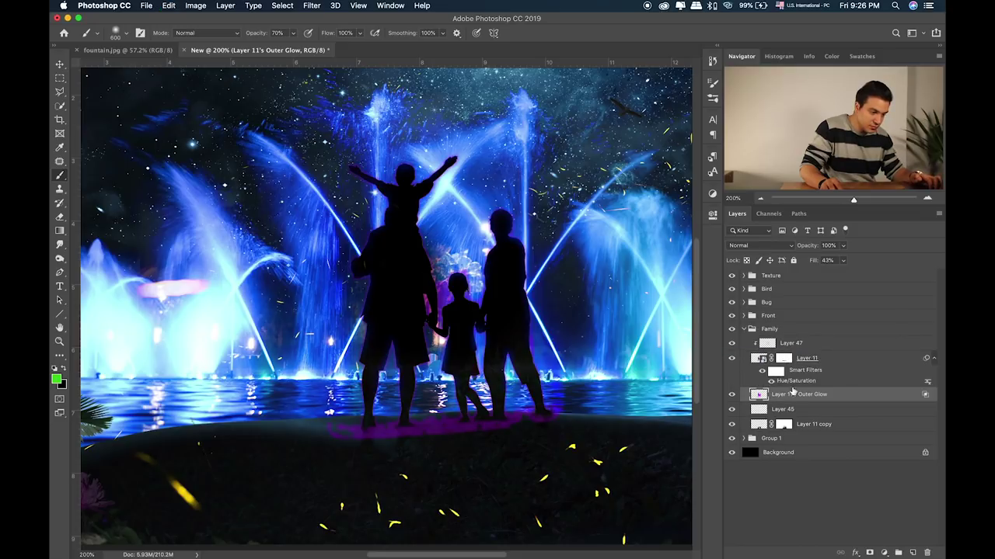
{"action": "left_click_drag", "start_coordinate": [785, 358], "coordinate": [786, 344]}
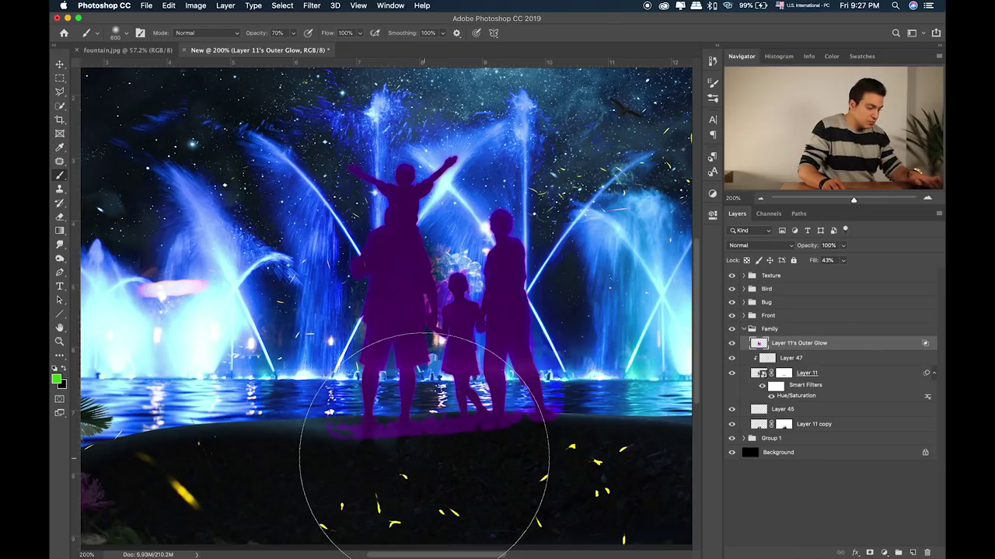
Step: Erase the purple glow along the ground and the figures' legs with an enlarged eraser
{"action": "key", "text": "e"}
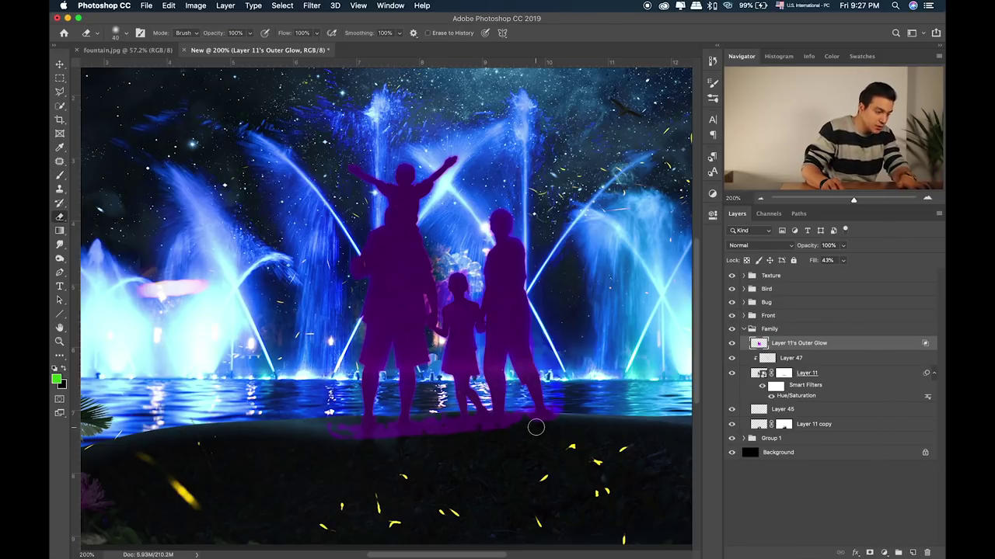
{"action": "key", "text": "bracketright"}
{"action": "key", "text": "bracketright"}
{"action": "key", "text": "bracketright"}
{"action": "left_click_drag", "start_coordinate": [562, 435], "coordinate": [322, 433]}
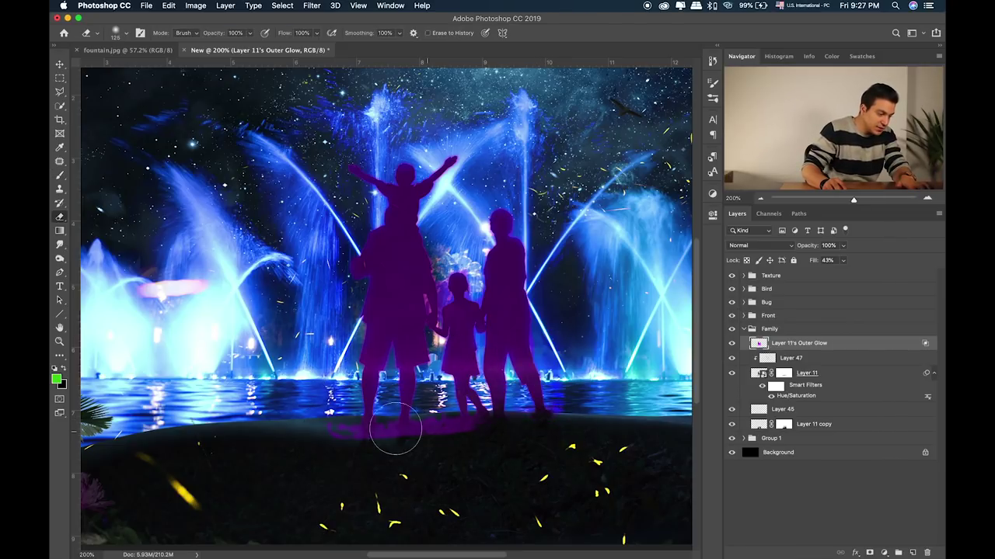
{"action": "key", "text": "bracketright"}
{"action": "key", "text": "bracketright"}
{"action": "key", "text": "bracketright"}
{"action": "key", "text": "bracketright"}
{"action": "key", "text": "bracketright"}
{"action": "key", "text": "bracketright"}
{"action": "mouse_move", "coordinate": [536, 400]}
{"action": "left_mouse_down"}
{"action": "mouse_move", "coordinate": [431, 386]}
{"action": "mouse_move", "coordinate": [408, 233]}
{"action": "mouse_move", "coordinate": [395, 288]}
{"action": "left_mouse_up"}
{"action": "key", "text": "bracketleft"}
{"action": "key", "text": "bracketleft"}
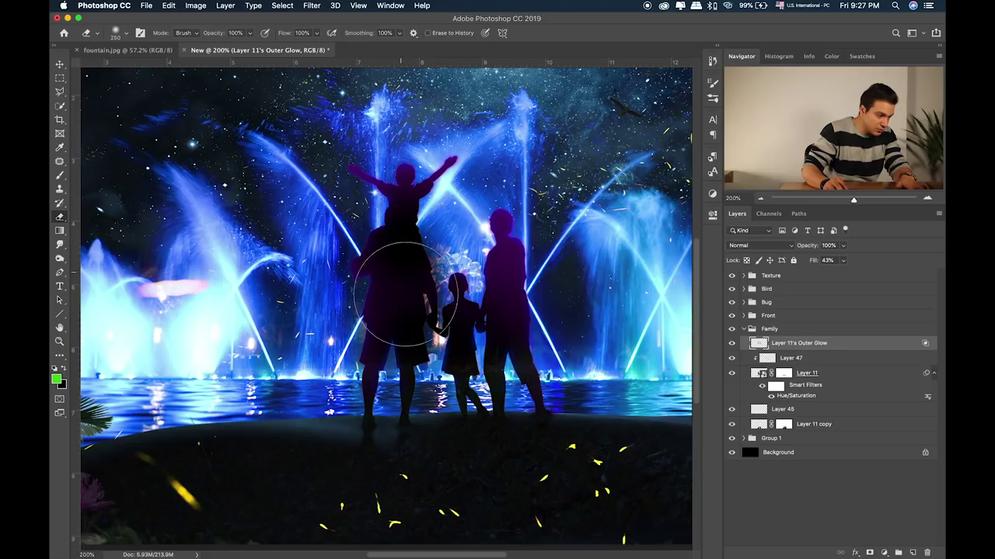
Step: Erase the remaining glow from the figures' bodies and the raised child's arm with a finer eraser
{"action": "mouse_move", "coordinate": [501, 233]}
{"action": "left_mouse_down"}
{"action": "mouse_move", "coordinate": [503, 275]}
{"action": "mouse_move", "coordinate": [502, 225]}
{"action": "left_mouse_up"}
{"action": "key", "text": "bracketleft"}
{"action": "key", "text": "bracketleft"}
{"action": "key", "text": "bracketleft"}
{"action": "mouse_move", "coordinate": [396, 195]}
{"action": "left_mouse_down"}
{"action": "mouse_move", "coordinate": [448, 179]}
{"action": "mouse_move", "coordinate": [385, 326]}
{"action": "left_mouse_up"}
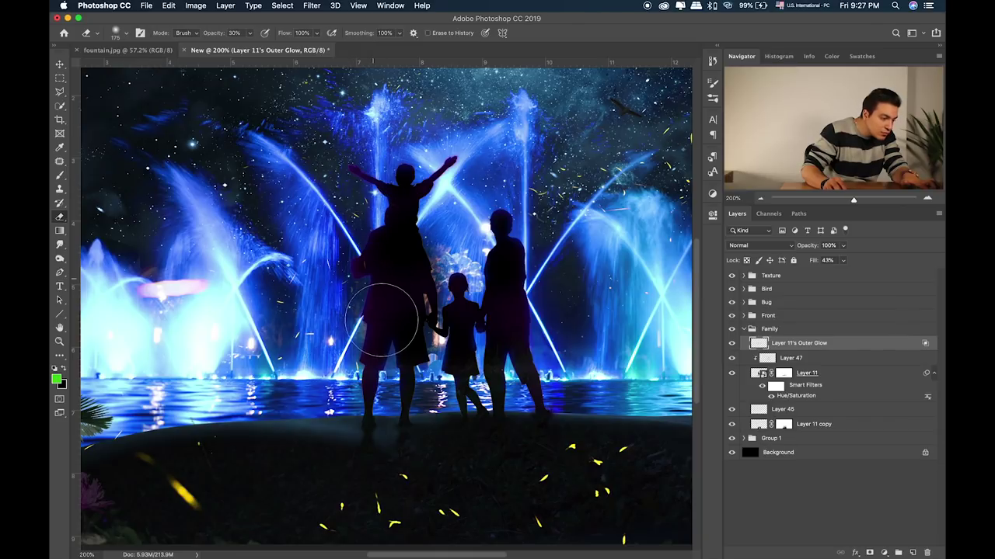
{"action": "left_click", "coordinate": [731, 344]}
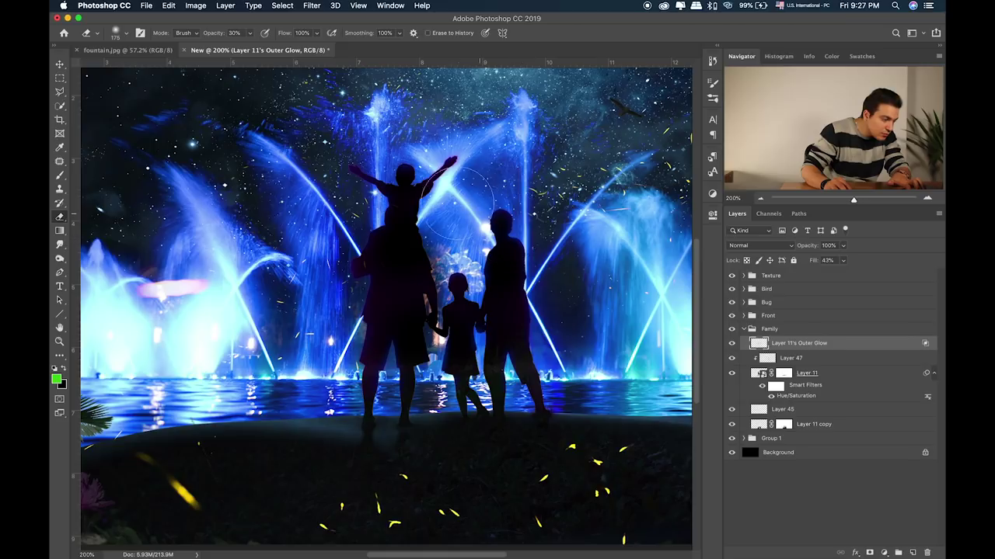
{"action": "left_click_drag", "start_coordinate": [396, 253], "coordinate": [378, 333]}
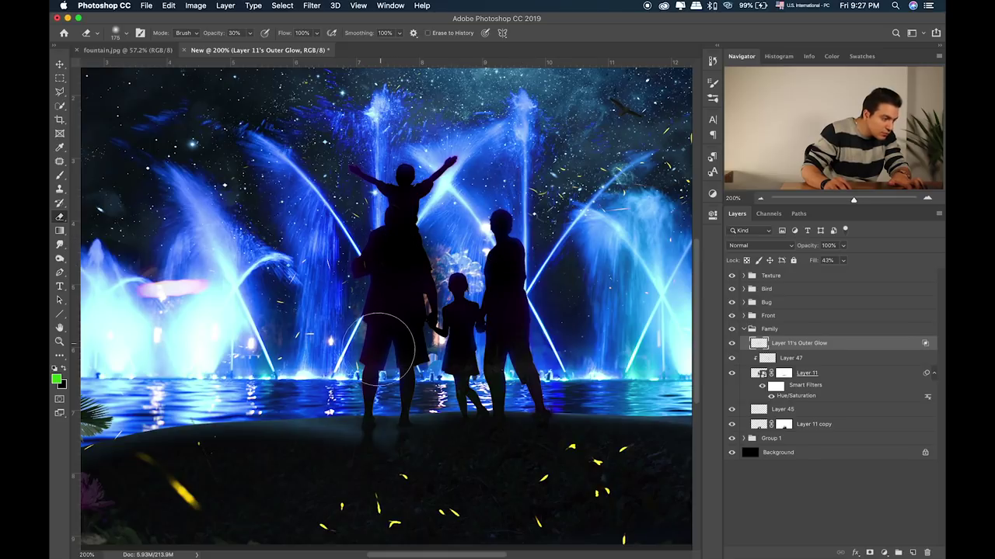
{"action": "left_click_drag", "start_coordinate": [365, 202], "coordinate": [350, 155]}
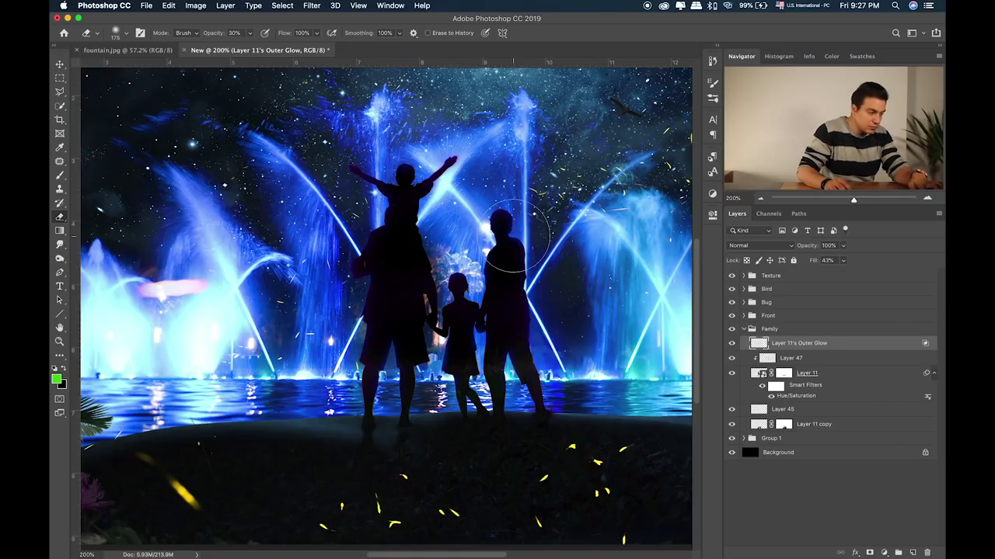
{"action": "key", "text": "ctrl+plus"}
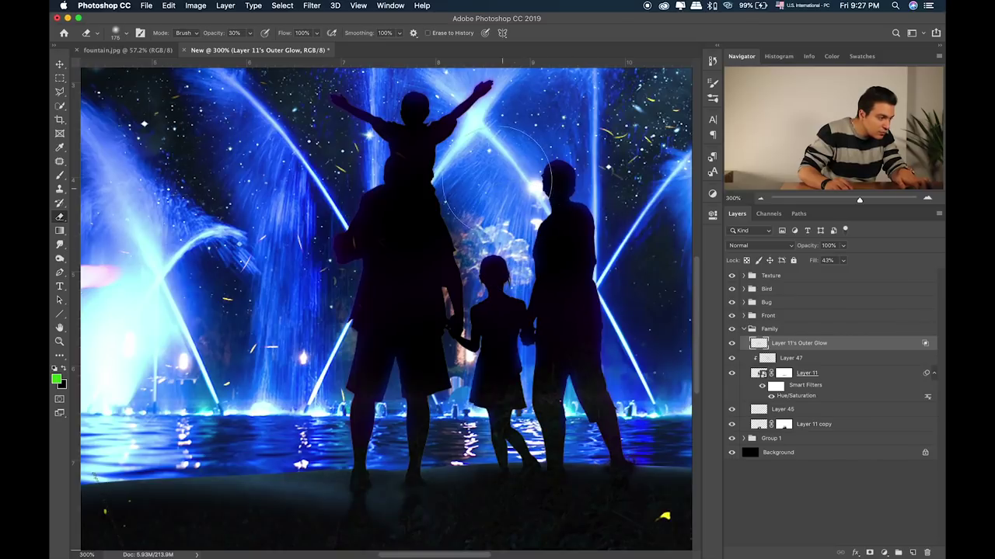
{"action": "key", "text": "ctrl+0"}
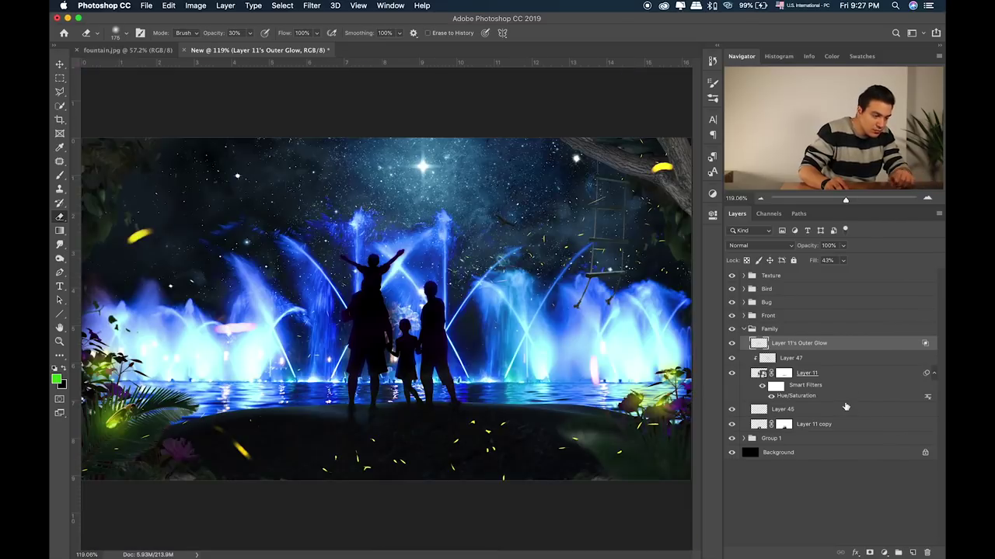
Step: Give Layer 11 an Outer Glow in blue 1142d2, sampled from the fountains
{"action": "double_click", "coordinate": [869, 376]}
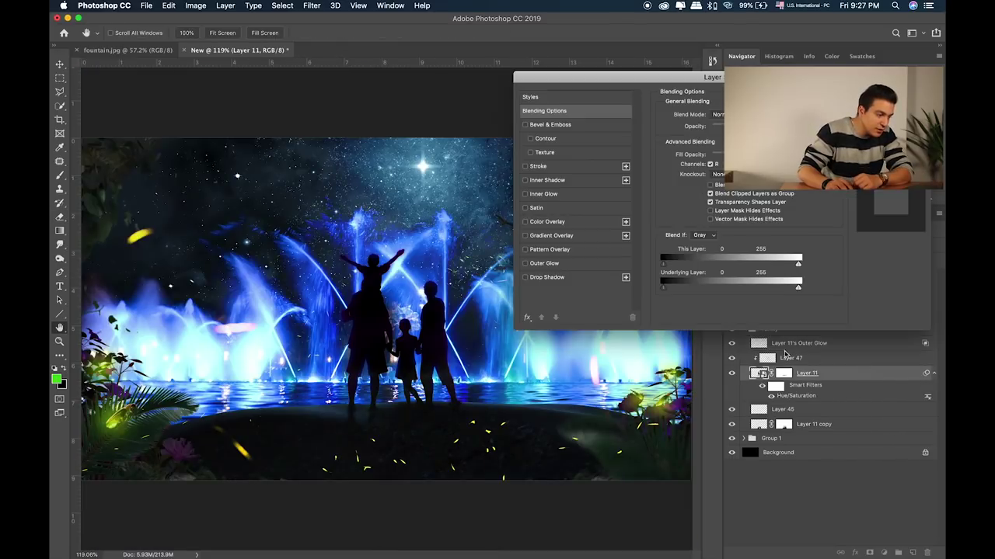
{"action": "left_click", "coordinate": [548, 264]}
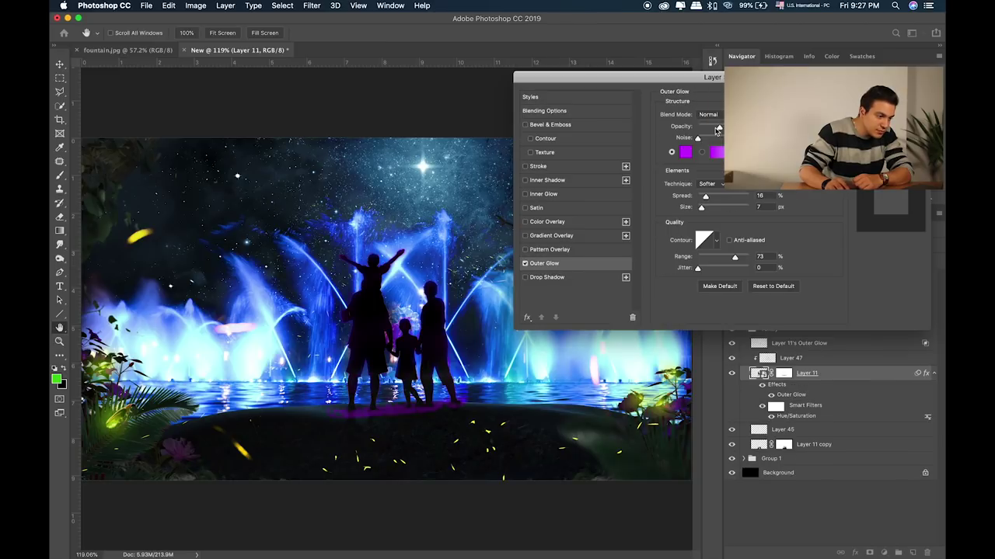
{"action": "left_click", "coordinate": [685, 153]}
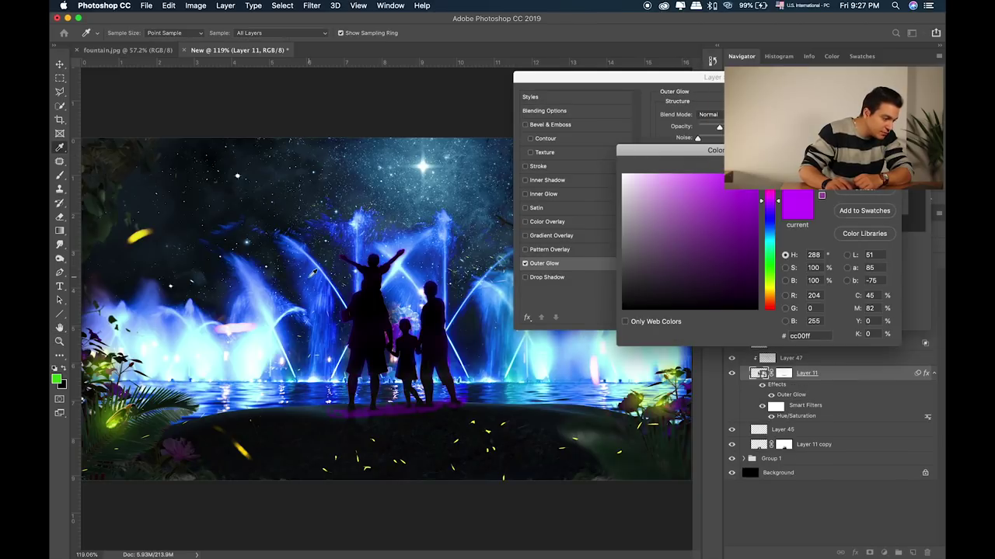
{"action": "left_click", "coordinate": [314, 274]}
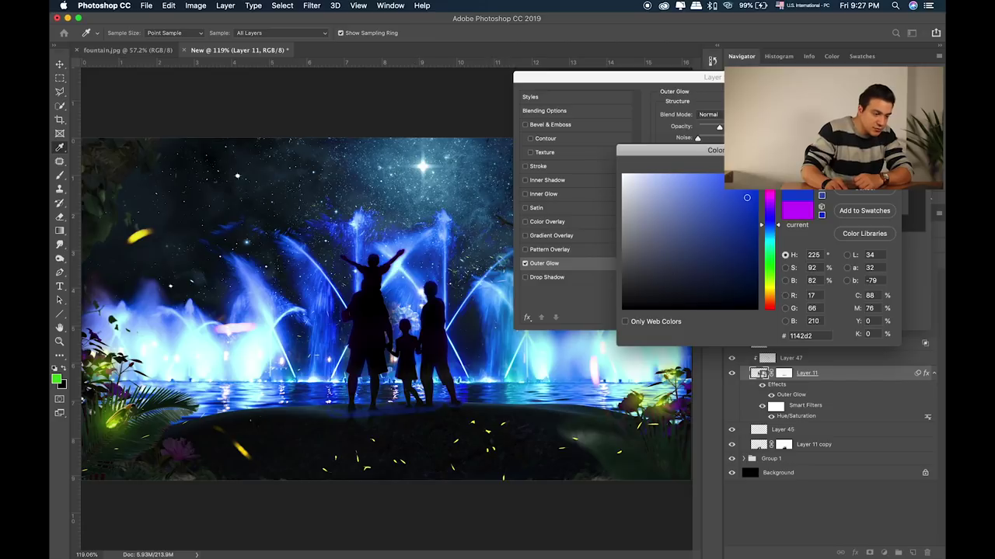
{"action": "key", "text": "Return"}
{"action": "key", "text": "Return"}
Step: Split the blue outer glow into its own layer beneath Layer 11 and select it
{"action": "right_click", "coordinate": [802, 398]}
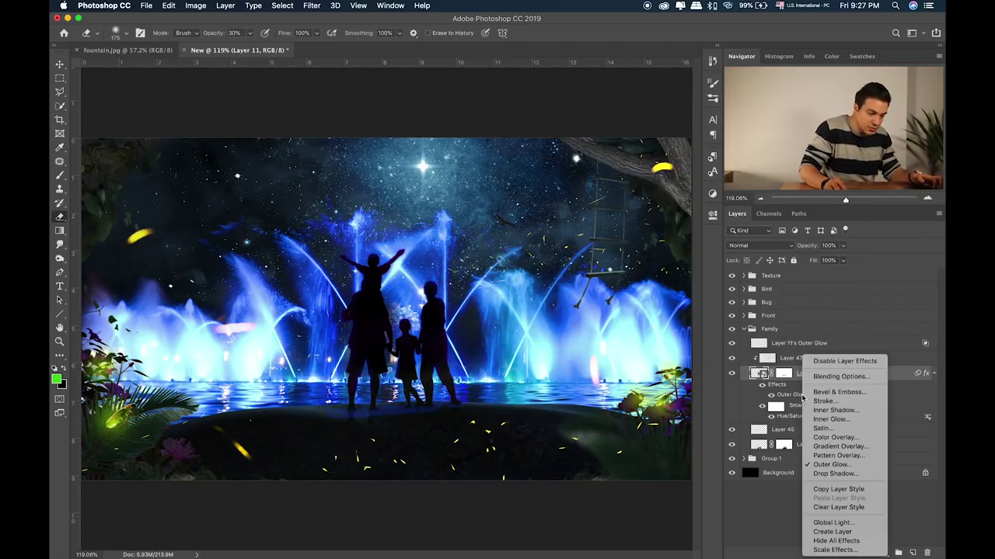
{"action": "left_click", "coordinate": [850, 535]}
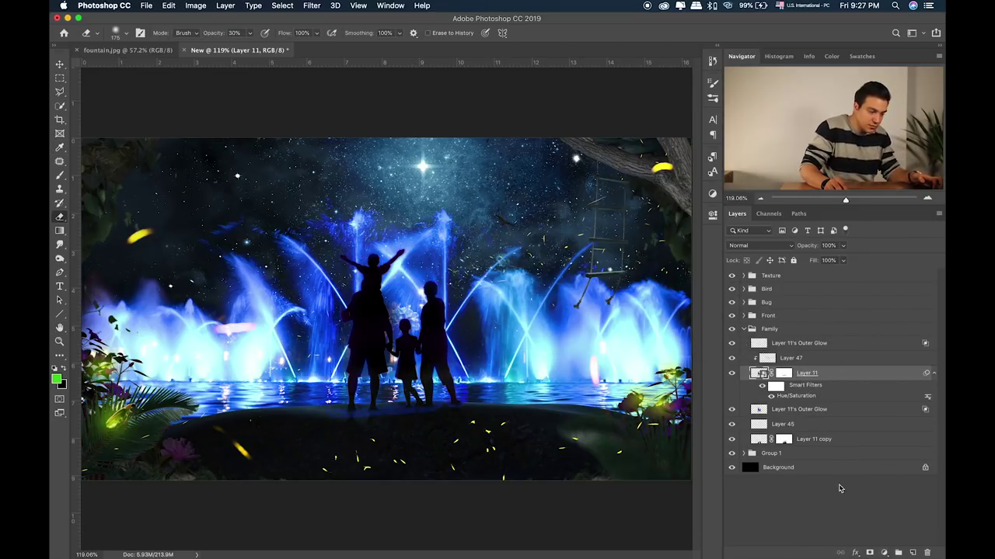
{"action": "left_click", "coordinate": [791, 412]}
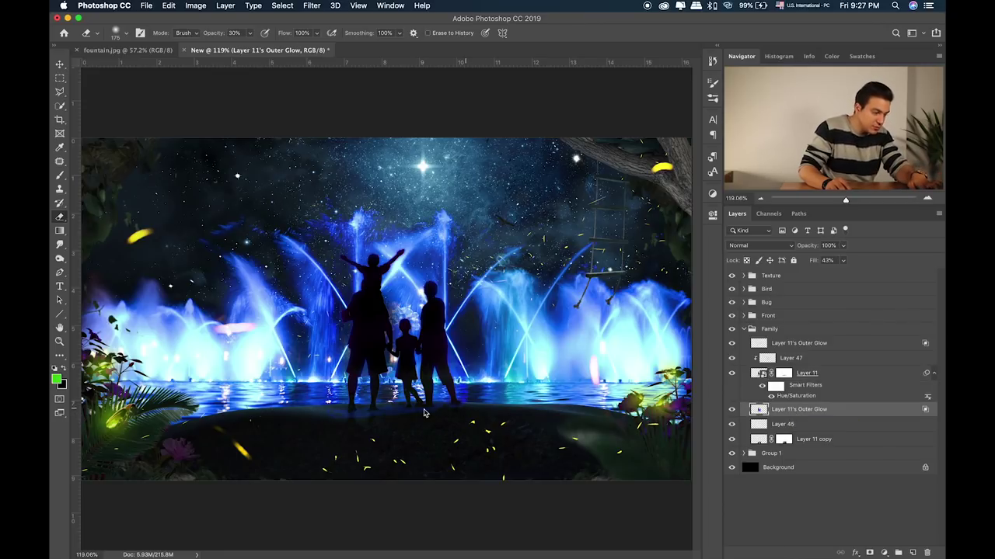
Step: Zoom to 300% and scroll over the family figures on the blue glow layer
{"action": "key", "text": "super+plus"}
{"action": "key", "text": "super+plus"}
{"action": "key", "text": "super+plus"}
{"action": "scroll", "coordinate": [449, 354], "scroll_direction": "down", "scroll_amount": 3}
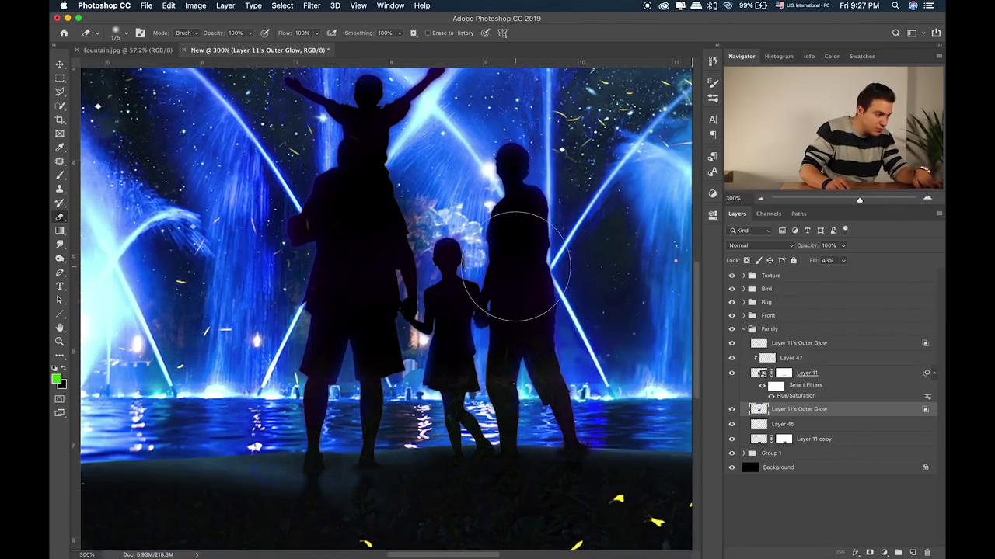
{"action": "scroll", "coordinate": [521, 225], "scroll_direction": "up", "scroll_amount": 1}
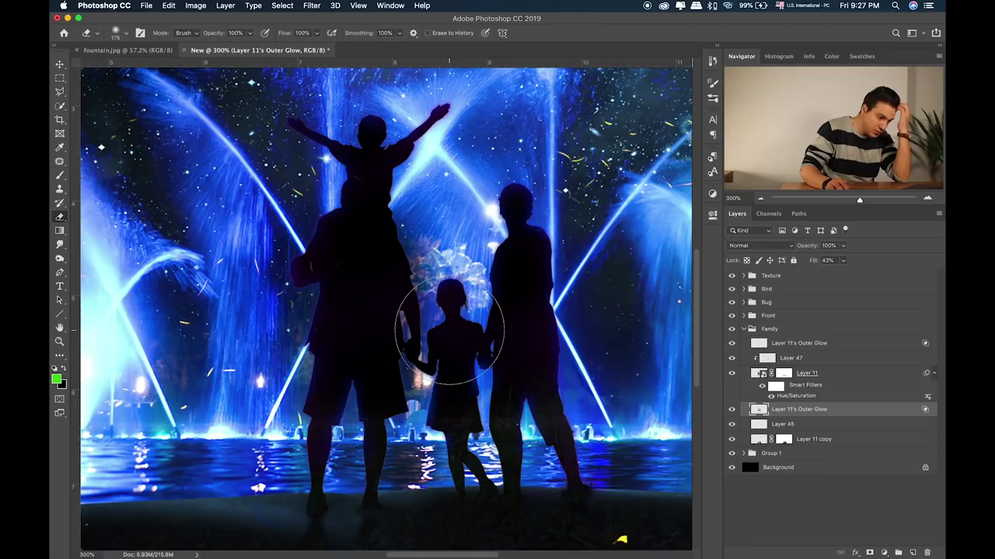
Step: Add a new layer clipped to Layer 11 and set the foreground colour to white (ffffff)
{"action": "left_click", "coordinate": [844, 380]}
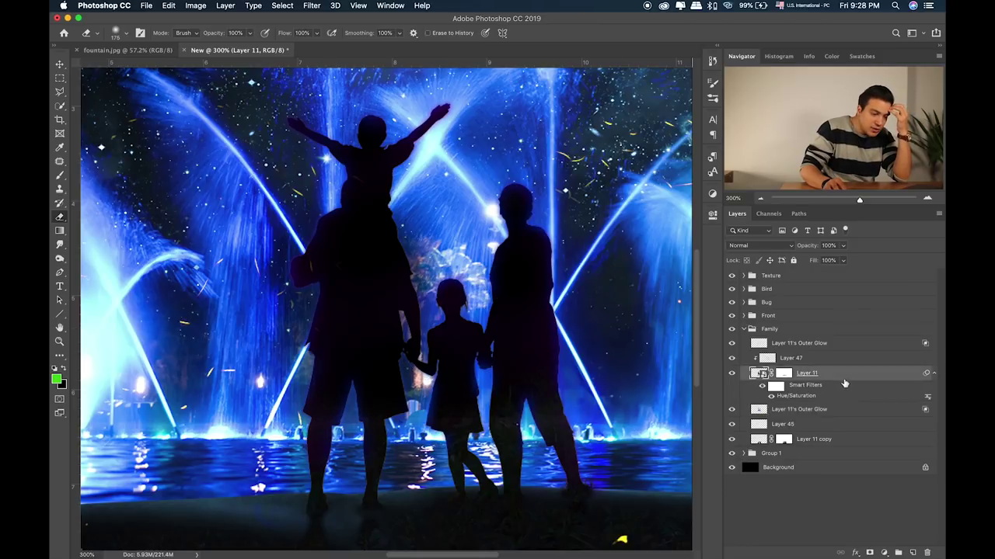
{"action": "left_click", "coordinate": [912, 552]}
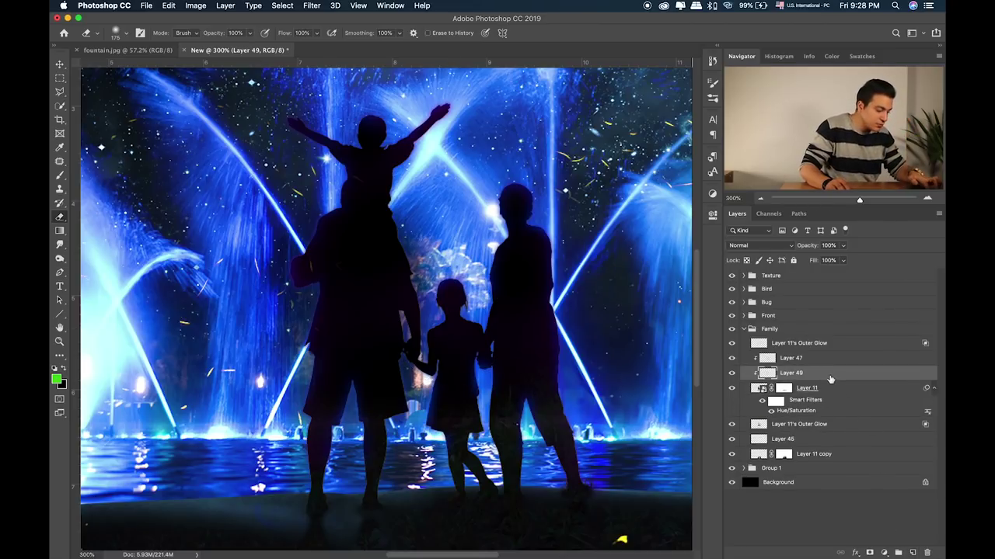
{"action": "key", "text": "i"}
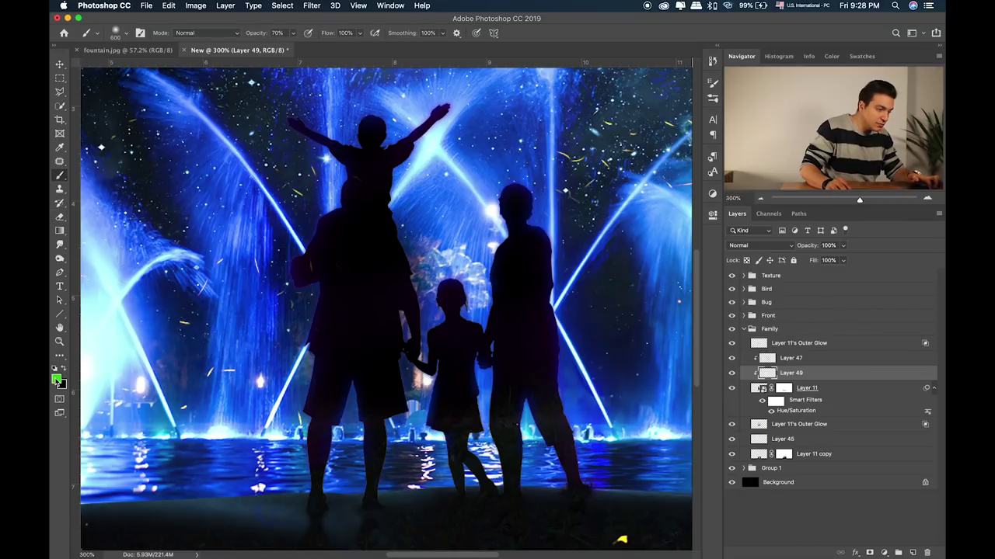
{"action": "left_click", "coordinate": [56, 379]}
{"action": "type", "text": "ffffff"}
{"action": "left_click", "coordinate": [923, 182]}
Step: Paint a thin white rim light along the father's leg with a brush of about 9 px
{"action": "key", "text": "b"}
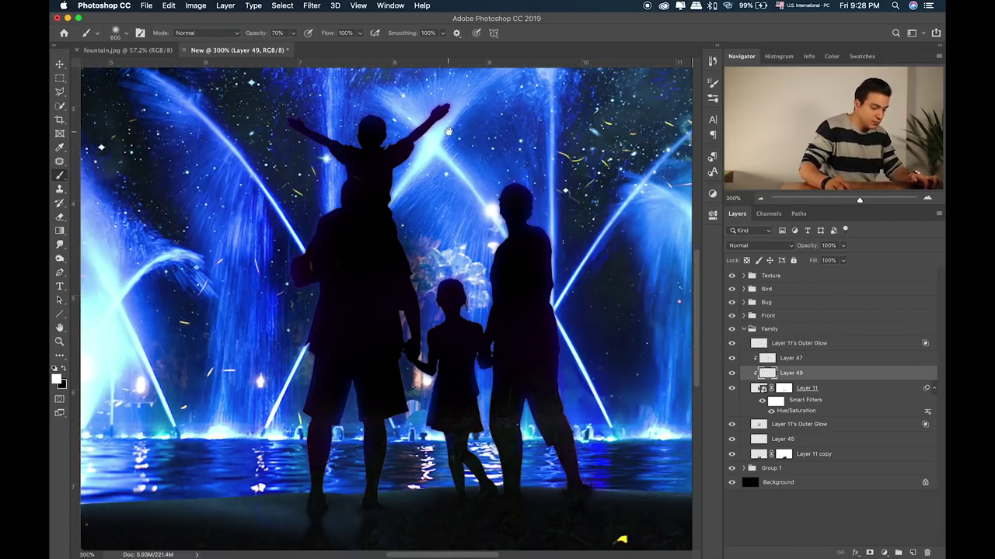
{"action": "left_click_drag", "start_coordinate": [459, 129], "coordinate": [453, 168]}
{"action": "key", "text": "bracketleft"}
{"action": "key", "text": "bracketleft"}
{"action": "key", "text": "bracketleft"}
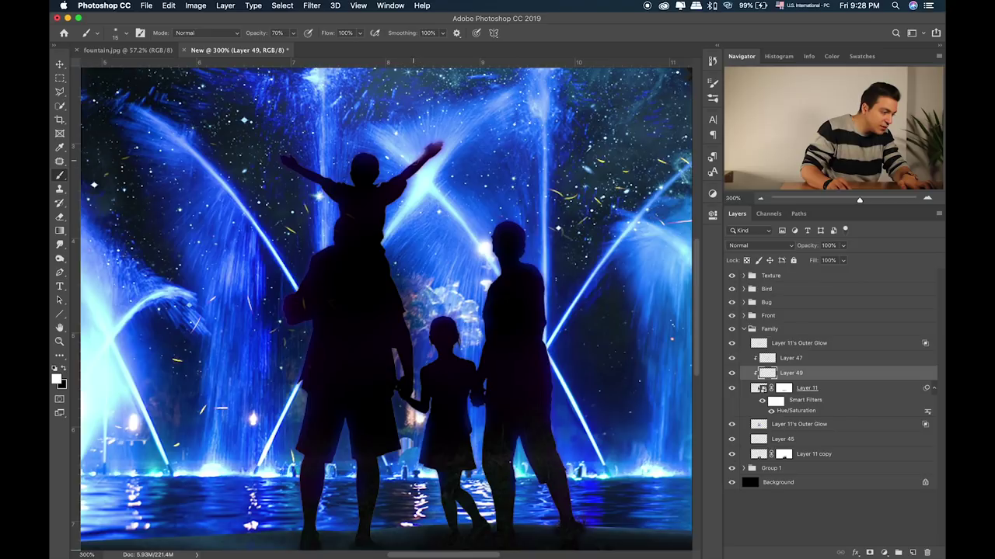
{"action": "key", "text": "bracketleft"}
{"action": "key", "text": "bracketleft"}
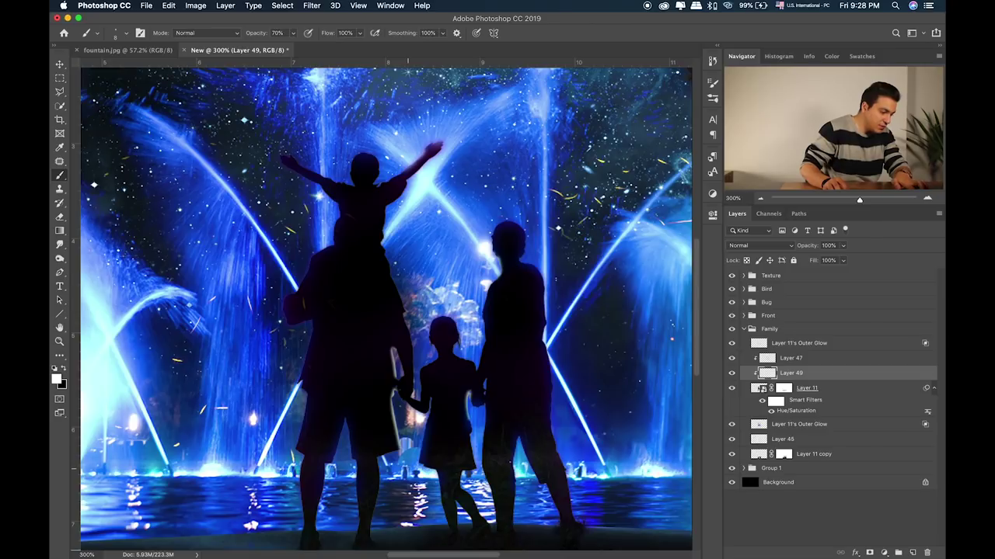
{"action": "left_click_drag", "start_coordinate": [411, 400], "coordinate": [404, 311]}
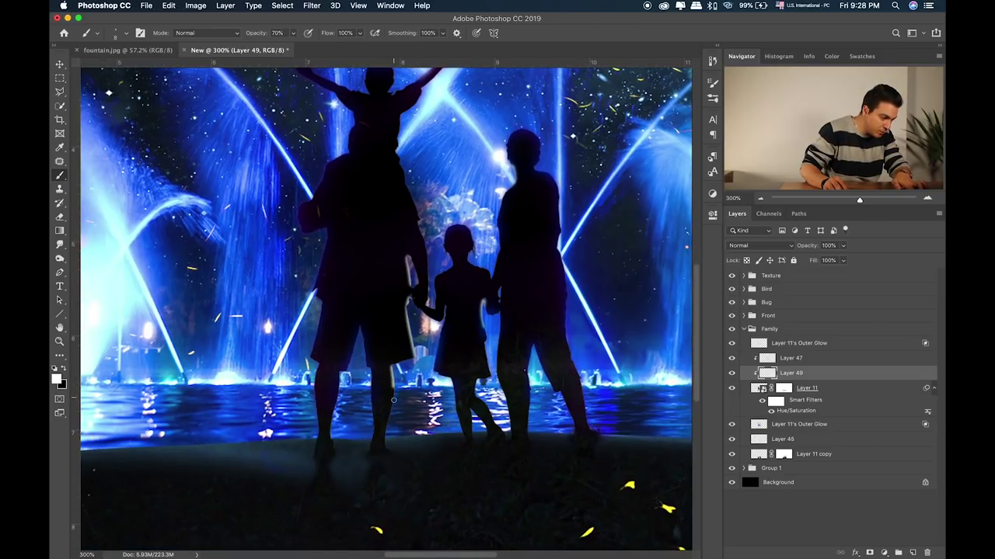
{"action": "left_click_drag", "start_coordinate": [390, 415], "coordinate": [390, 449]}
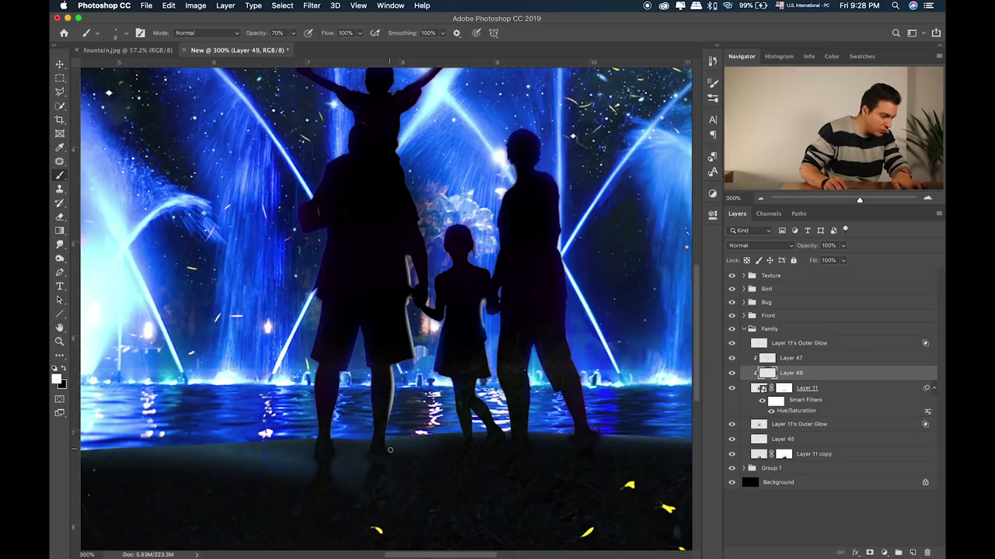
{"action": "left_click_drag", "start_coordinate": [359, 333], "coordinate": [354, 349]}
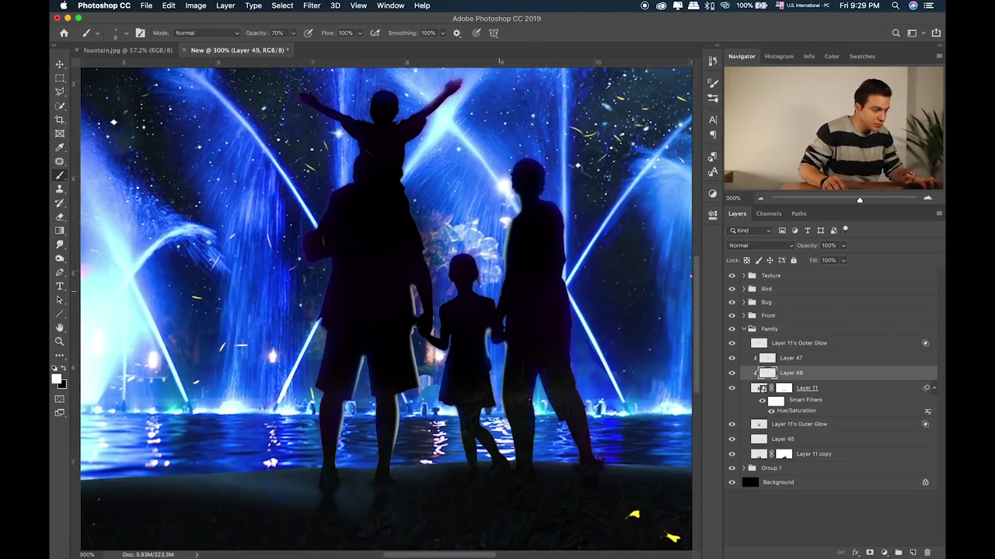
Step: Paint a white rim light along the father's shoulder edge
{"action": "scroll", "coordinate": [368, 139], "scroll_direction": "up", "scroll_amount": 2}
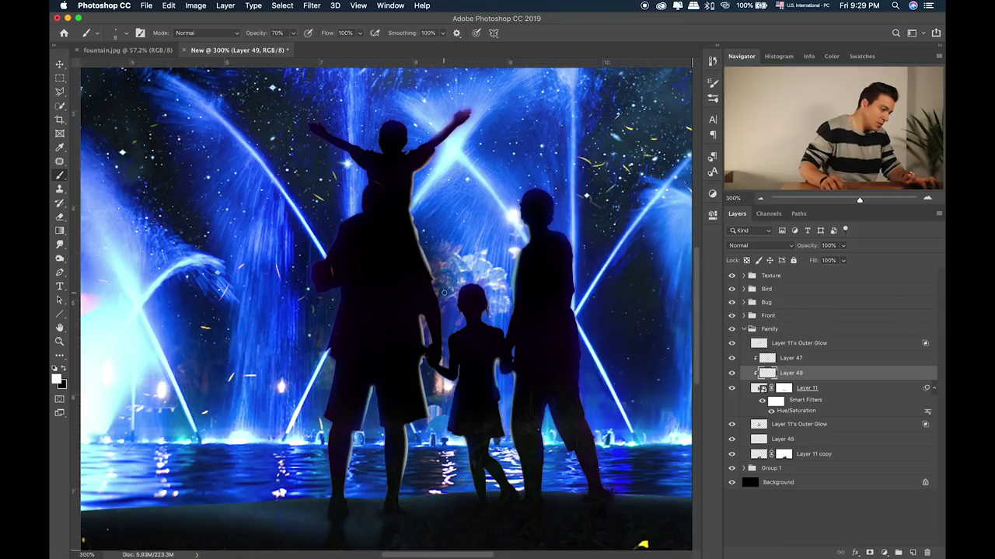
{"action": "scroll", "coordinate": [404, 249], "scroll_direction": "down", "scroll_amount": 2}
{"action": "scroll", "coordinate": [404, 249], "scroll_direction": "left", "scroll_amount": 2}
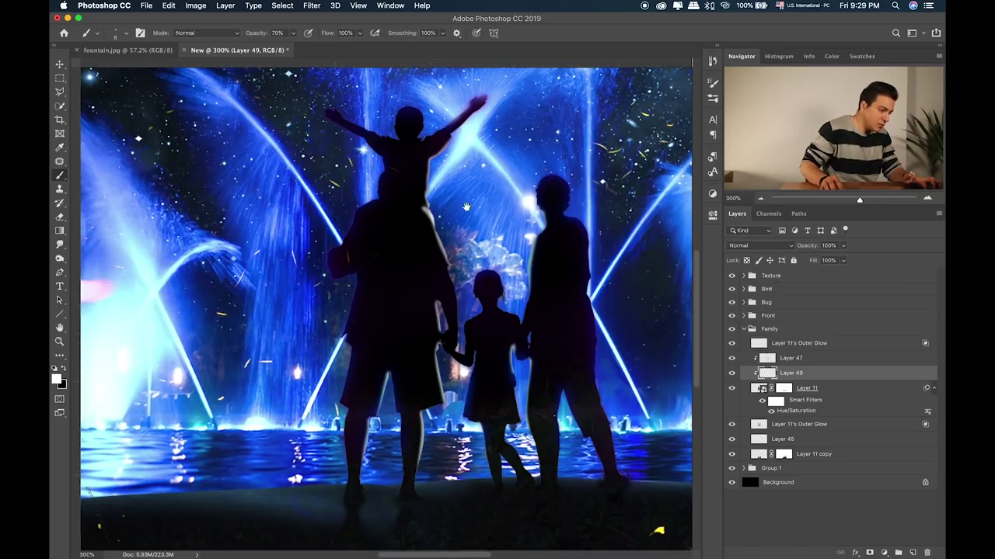
{"action": "scroll", "coordinate": [458, 217], "scroll_direction": "down", "scroll_amount": 4}
{"action": "scroll", "coordinate": [459, 218], "scroll_direction": "left", "scroll_amount": 4}
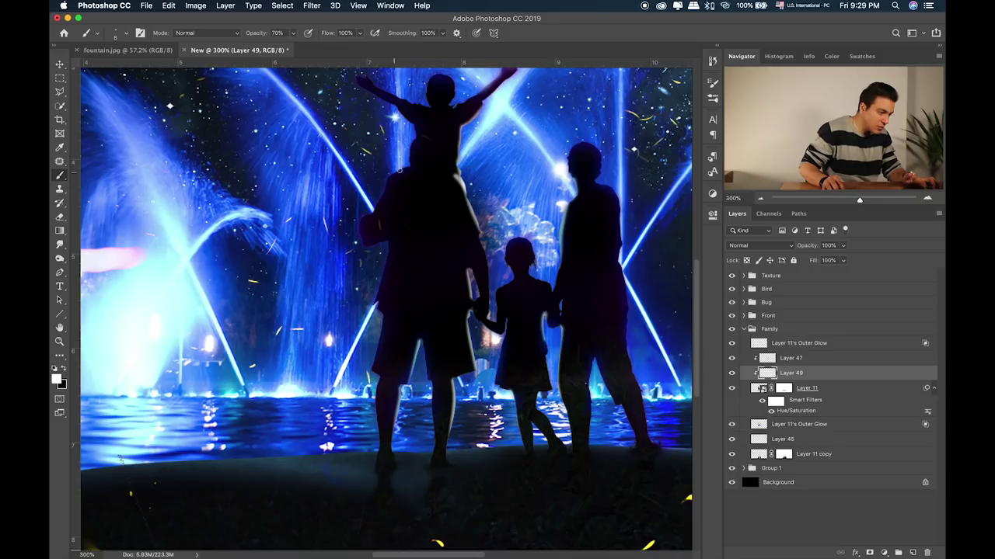
{"action": "left_click_drag", "start_coordinate": [404, 165], "coordinate": [379, 190]}
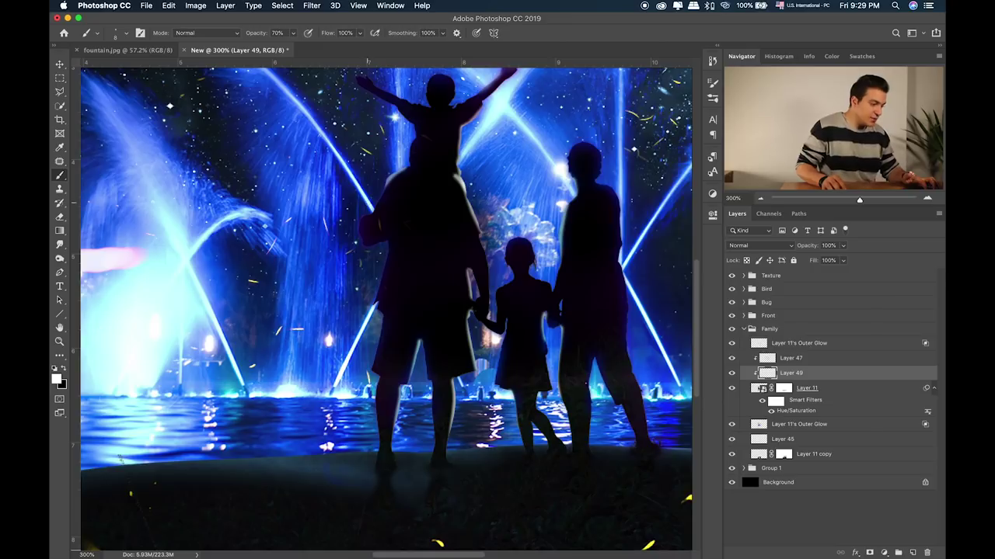
{"action": "scroll", "coordinate": [365, 179], "scroll_direction": "up", "scroll_amount": 3}
{"action": "scroll", "coordinate": [365, 179], "scroll_direction": "right", "scroll_amount": 1}
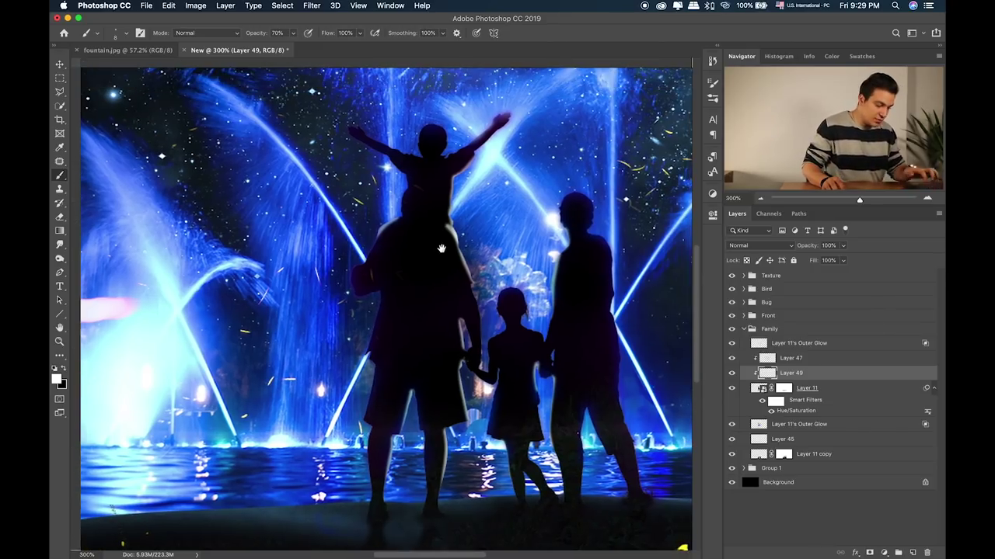
Step: At 400%, highlight the child's head, undoing two strokes before brightening its right edge
{"action": "key", "text": "super+plus"}
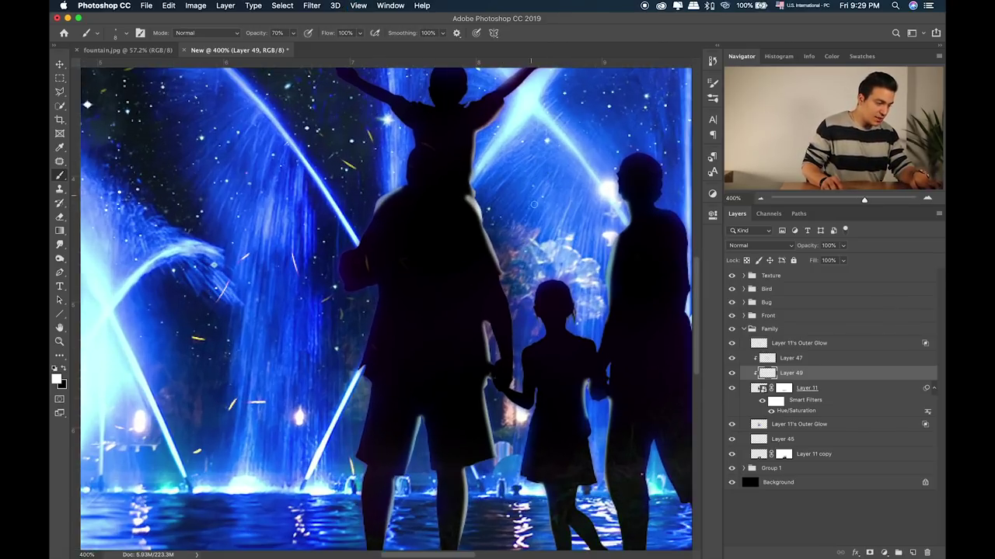
{"action": "left_click_drag", "start_coordinate": [539, 214], "coordinate": [432, 148]}
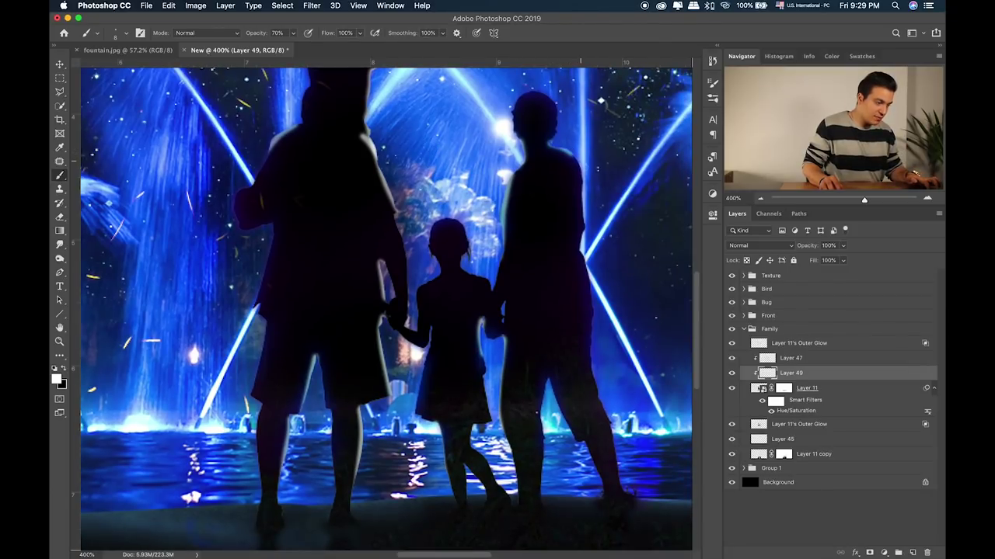
{"action": "scroll", "coordinate": [592, 130], "scroll_direction": "up", "scroll_amount": 2}
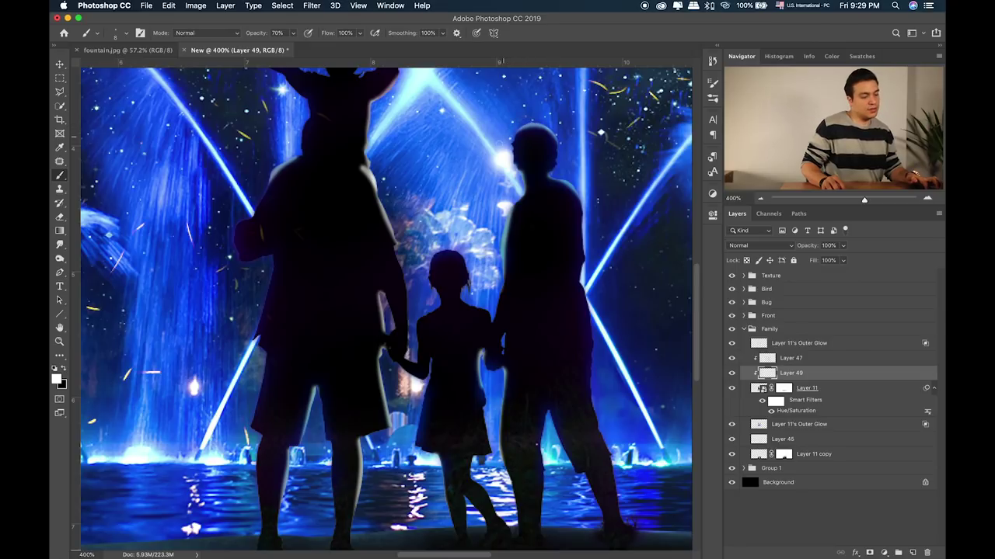
{"action": "scroll", "coordinate": [478, 174], "scroll_direction": "up", "scroll_amount": 5}
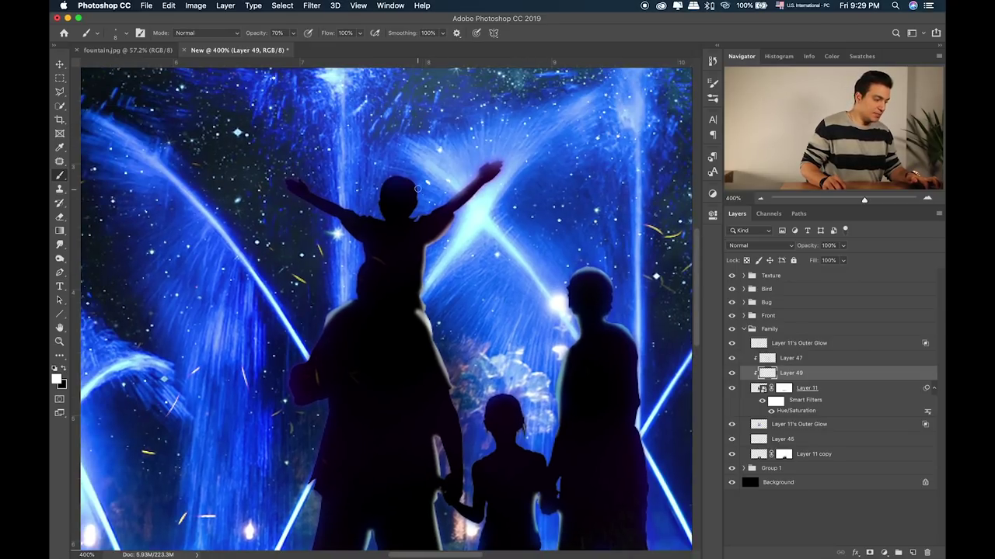
{"action": "left_click_drag", "start_coordinate": [412, 182], "coordinate": [383, 184]}
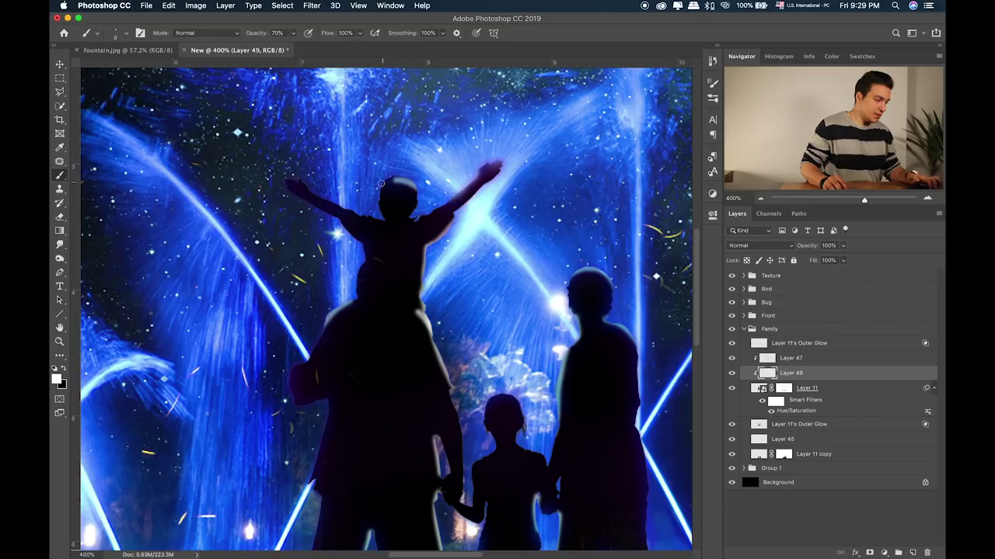
{"action": "key", "text": "ctrl+z"}
{"action": "left_click_drag", "start_coordinate": [402, 177], "coordinate": [370, 191]}
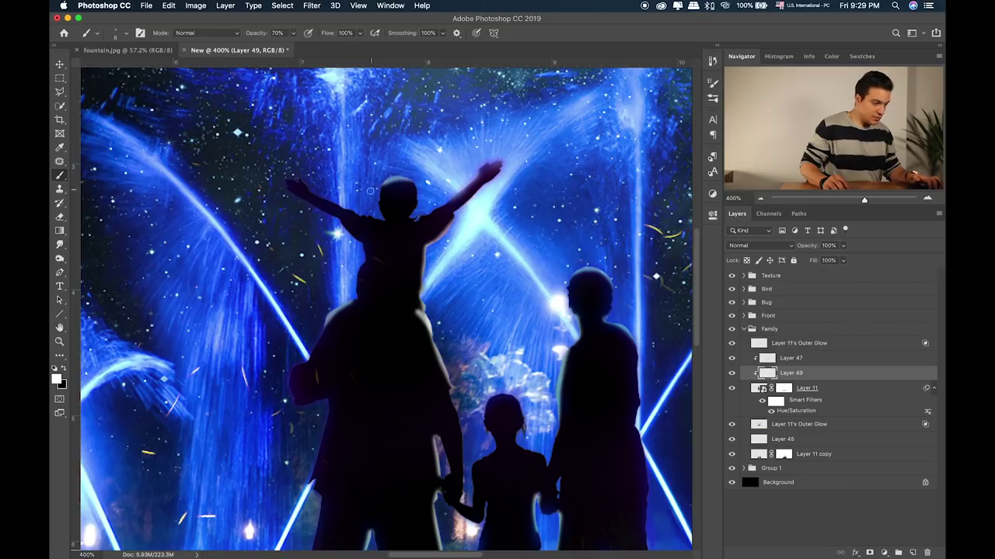
{"action": "key", "text": "ctrl+z"}
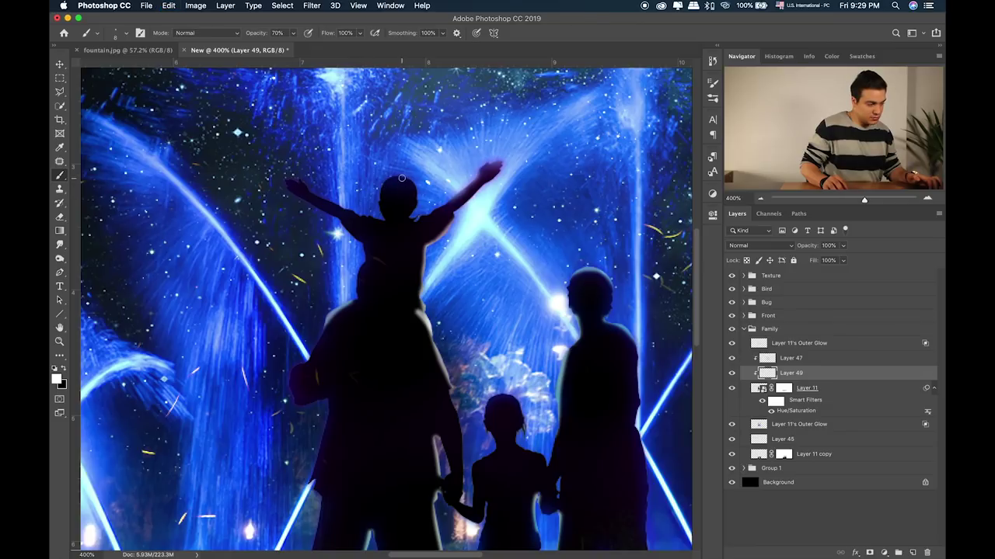
{"action": "left_click_drag", "start_coordinate": [411, 180], "coordinate": [431, 205]}
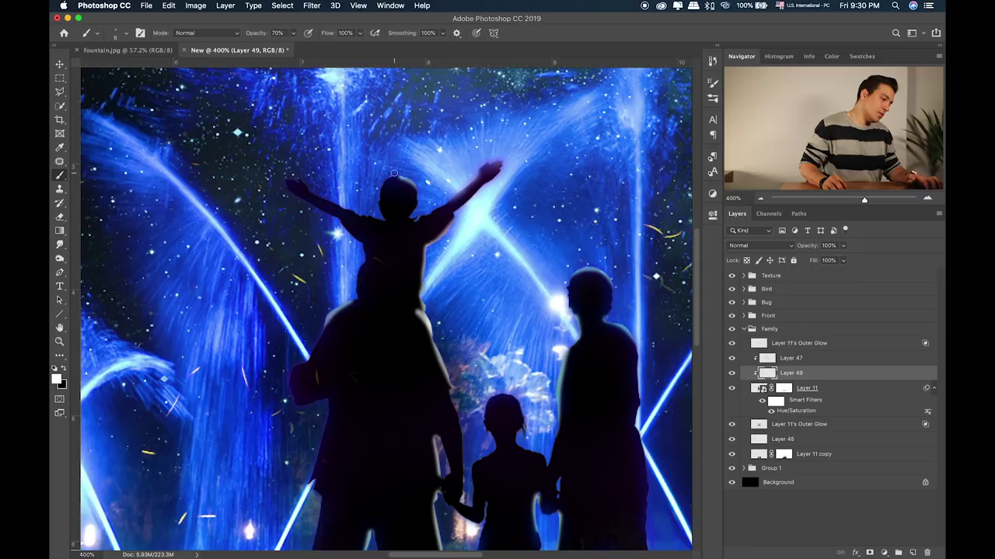
Step: Paint rim light along the mother's right side and down her leg edge
{"action": "left_click_drag", "start_coordinate": [506, 502], "coordinate": [418, 307]}
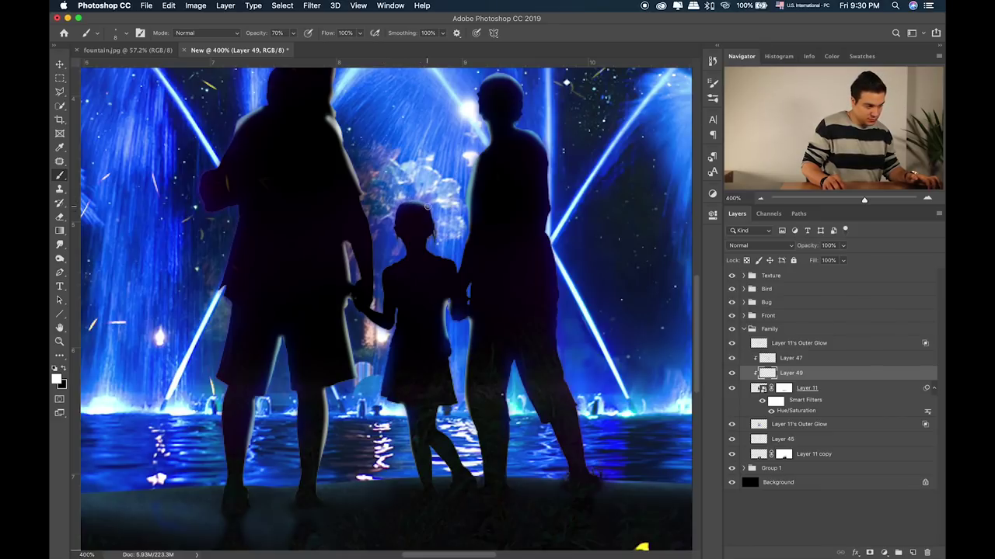
{"action": "mouse_move", "coordinate": [461, 364]}
{"action": "left_mouse_down"}
{"action": "mouse_move", "coordinate": [456, 311]}
{"action": "mouse_move", "coordinate": [455, 353]}
{"action": "left_mouse_up"}
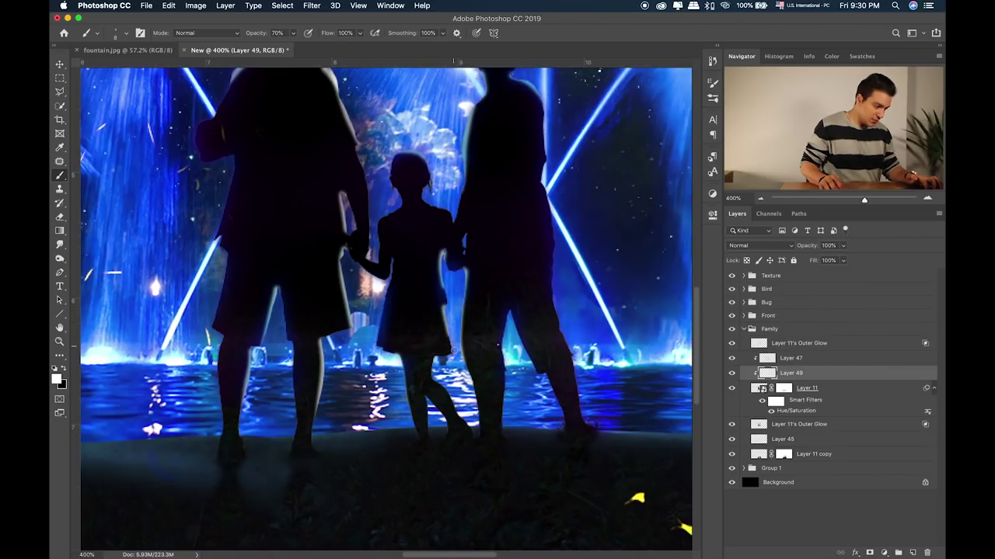
{"action": "scroll", "coordinate": [458, 311], "scroll_direction": "down", "scroll_amount": 5}
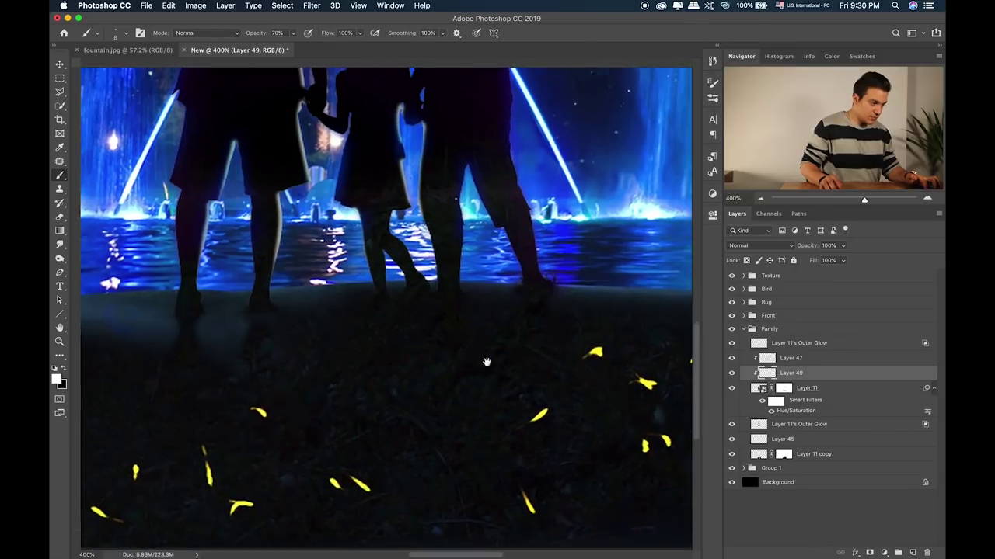
{"action": "scroll", "coordinate": [448, 194], "scroll_direction": "up", "scroll_amount": 5}
{"action": "left_click_drag", "start_coordinate": [448, 194], "coordinate": [488, 326]}
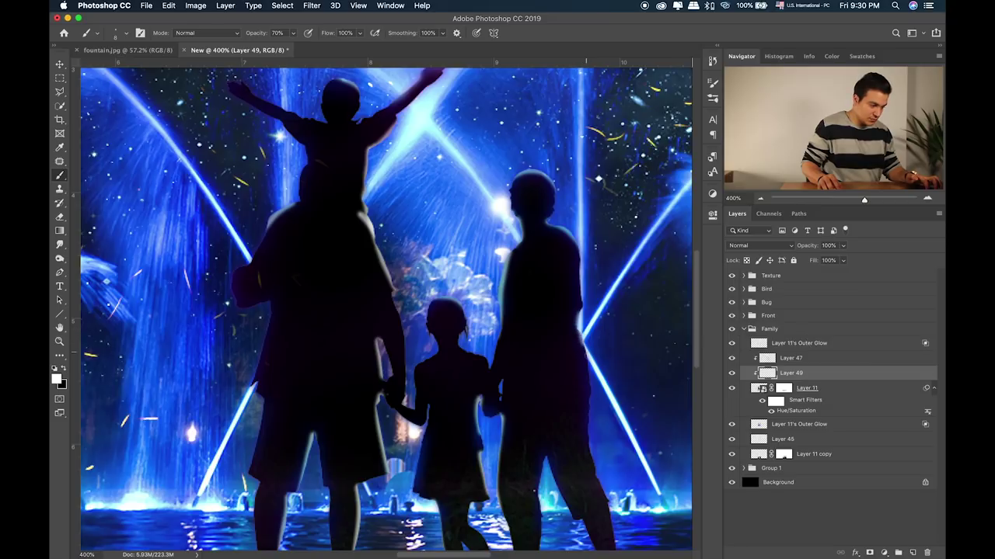
{"action": "left_click_drag", "start_coordinate": [588, 376], "coordinate": [589, 397]}
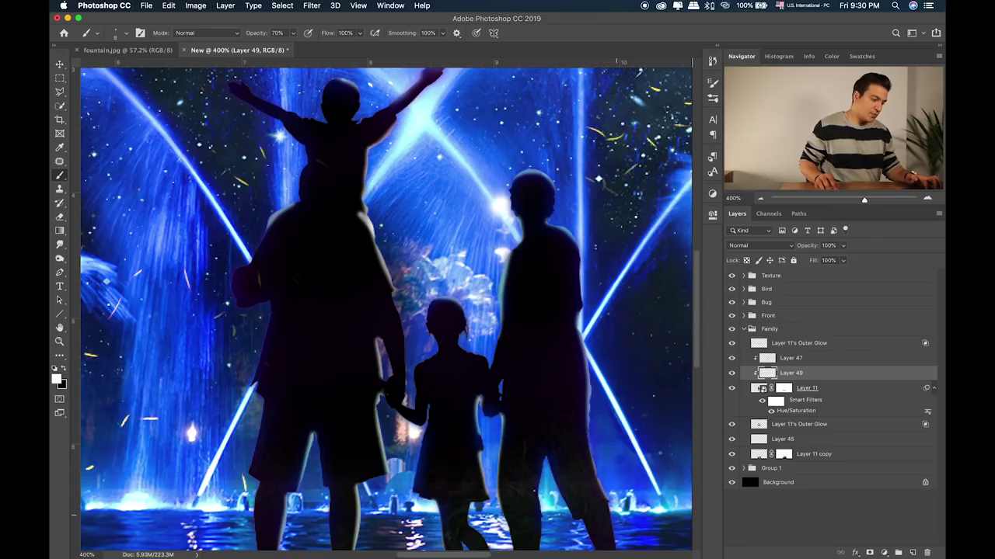
{"action": "scroll", "coordinate": [619, 513], "scroll_direction": "down", "scroll_amount": 5}
{"action": "scroll", "coordinate": [619, 513], "scroll_direction": "right", "scroll_amount": 2}
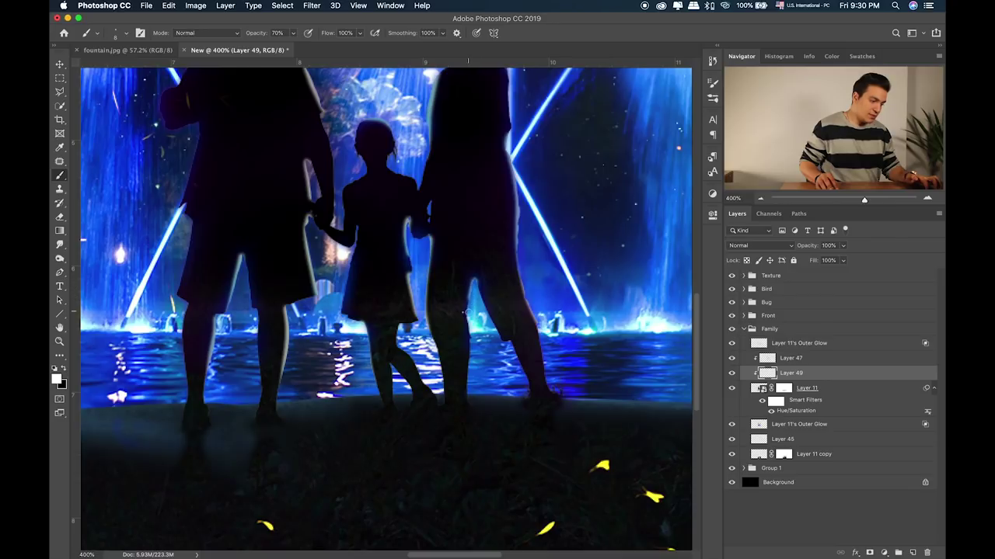
{"action": "left_click_drag", "start_coordinate": [471, 334], "coordinate": [472, 384]}
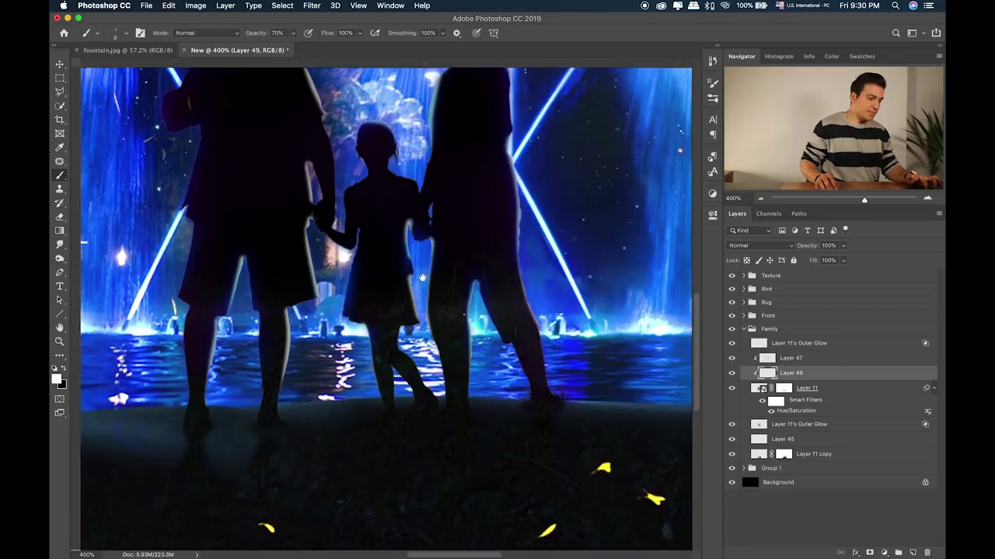
Step: Check the whole composition at fit view, then zoom back to 300% on the family
{"action": "scroll", "coordinate": [486, 269], "scroll_direction": "up", "scroll_amount": 5}
{"action": "scroll", "coordinate": [486, 270], "scroll_direction": "left", "scroll_amount": 3}
{"action": "scroll", "coordinate": [486, 270], "scroll_direction": "left", "scroll_amount": 1}
{"action": "key", "text": "ctrl+0"}
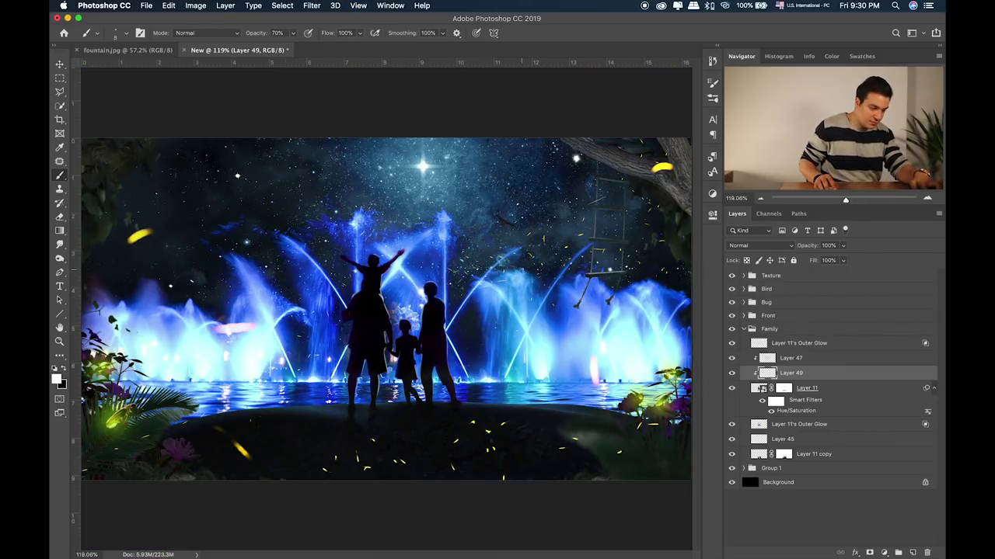
{"action": "key", "text": "ctrl+plus"}
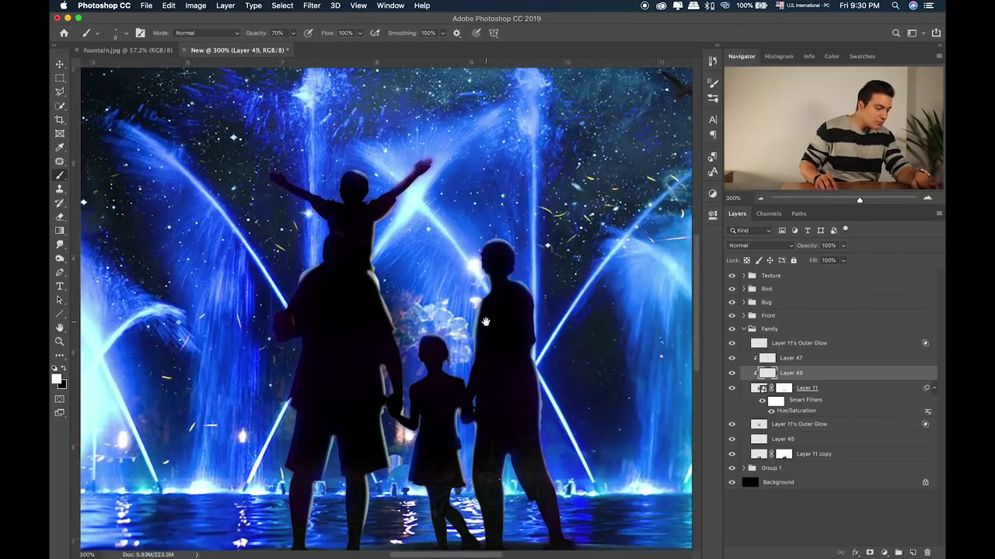
{"action": "key", "text": "ctrl+plus"}
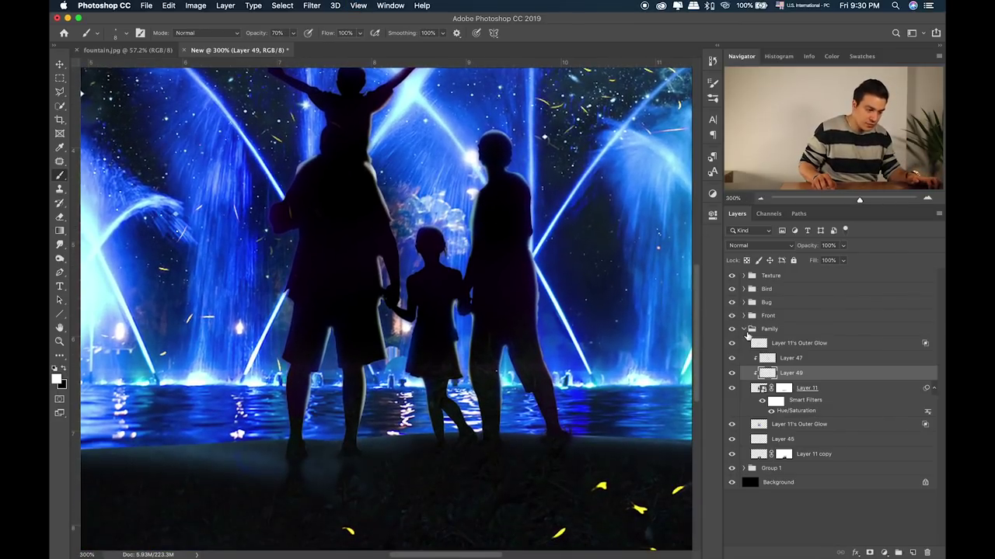
Step: Create a new layer below Layer 45 and dab bright purple with a 300 px soft brush
{"action": "left_click", "coordinate": [834, 456]}
{"action": "key", "text": "ctrl+alt+shift+n"}
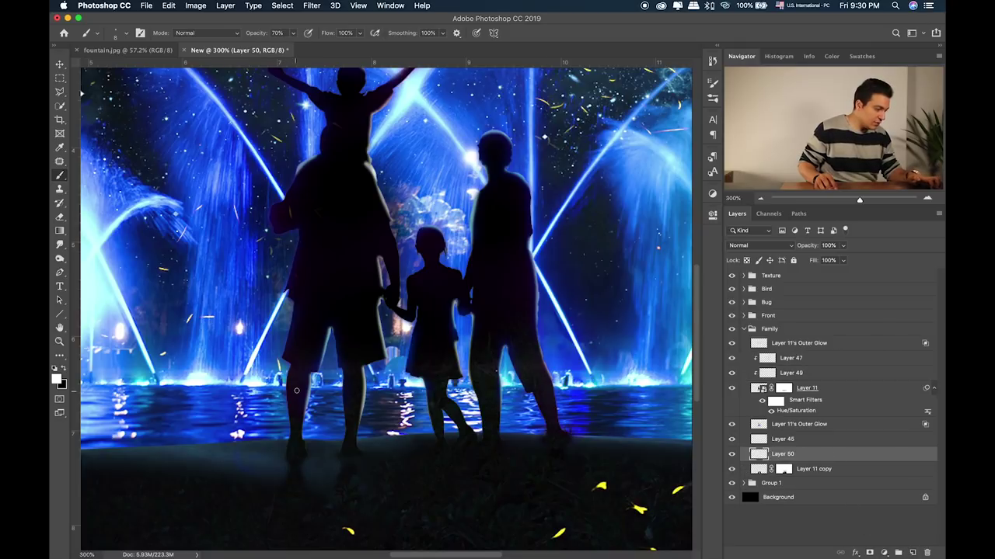
{"action": "left_click", "coordinate": [65, 370]}
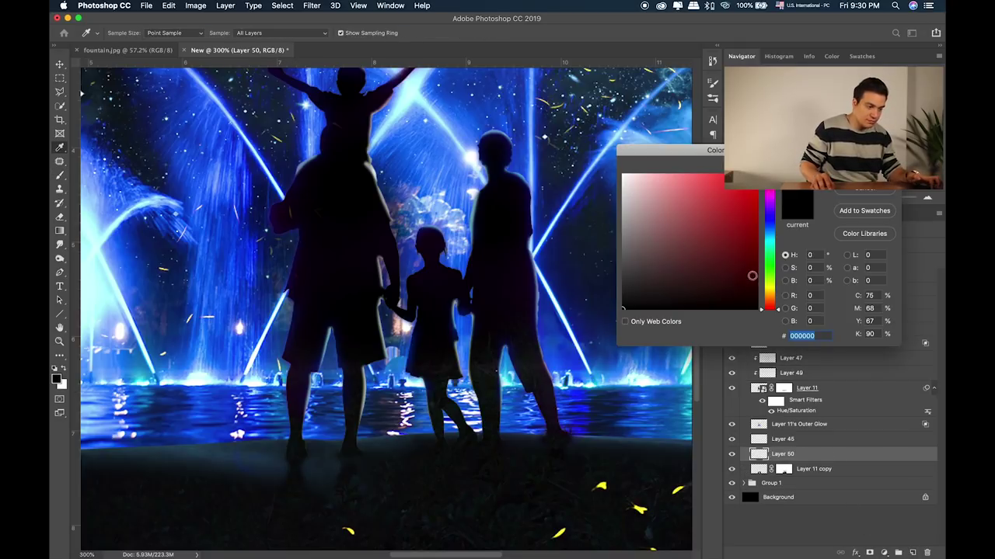
{"action": "left_click_drag", "start_coordinate": [769, 254], "coordinate": [769, 208]}
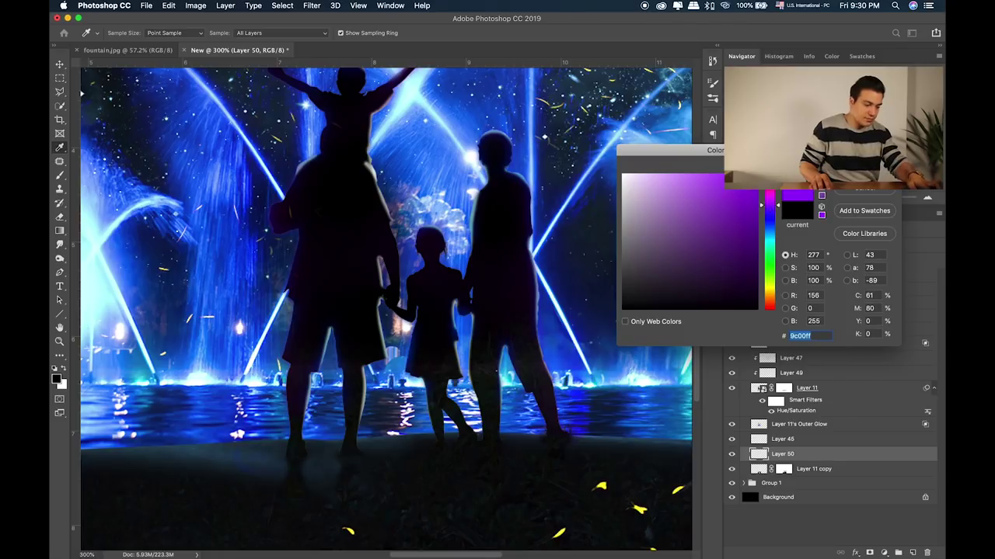
{"action": "key", "text": "Return"}
{"action": "key", "text": "ctrl+0"}
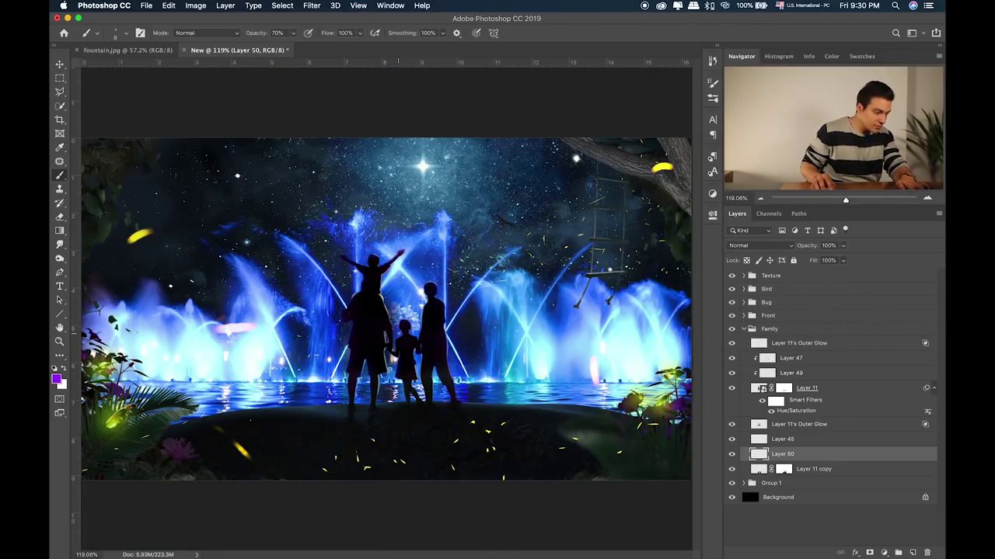
{"action": "key", "text": "bracketright"}
{"action": "key", "text": "bracketright"}
{"action": "key", "text": "bracketright"}
{"action": "key", "text": "bracketright"}
{"action": "key", "text": "bracketright"}
{"action": "key", "text": "bracketright"}
{"action": "key", "text": "bracketright"}
{"action": "key", "text": "bracketright"}
{"action": "key", "text": "bracketright"}
{"action": "key", "text": "bracketright"}
{"action": "key", "text": "bracketright"}
{"action": "key", "text": "bracketright"}
{"action": "left_click", "coordinate": [399, 353]}
Step: Flatten and widen the purple dab across the ground, then set its blend mode to Color
{"action": "key", "text": "ctrl+t"}
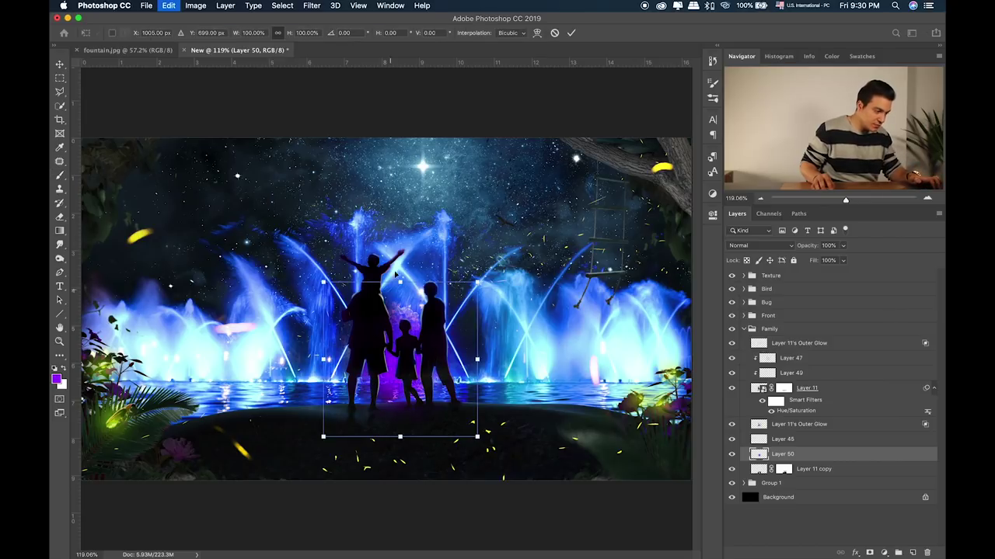
{"action": "left_click_drag", "start_coordinate": [400, 281], "coordinate": [400, 414]}
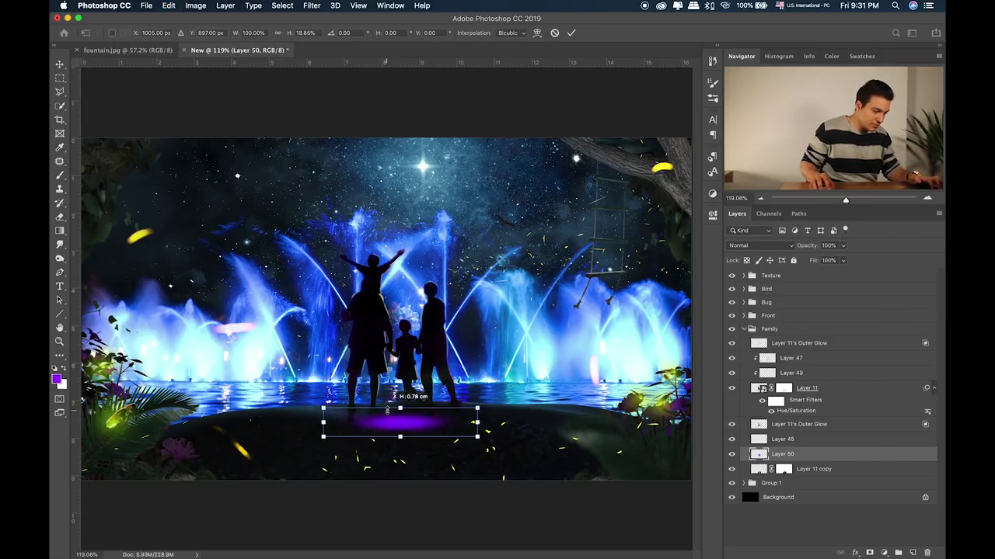
{"action": "left_click_drag", "start_coordinate": [477, 451], "coordinate": [592, 477]}
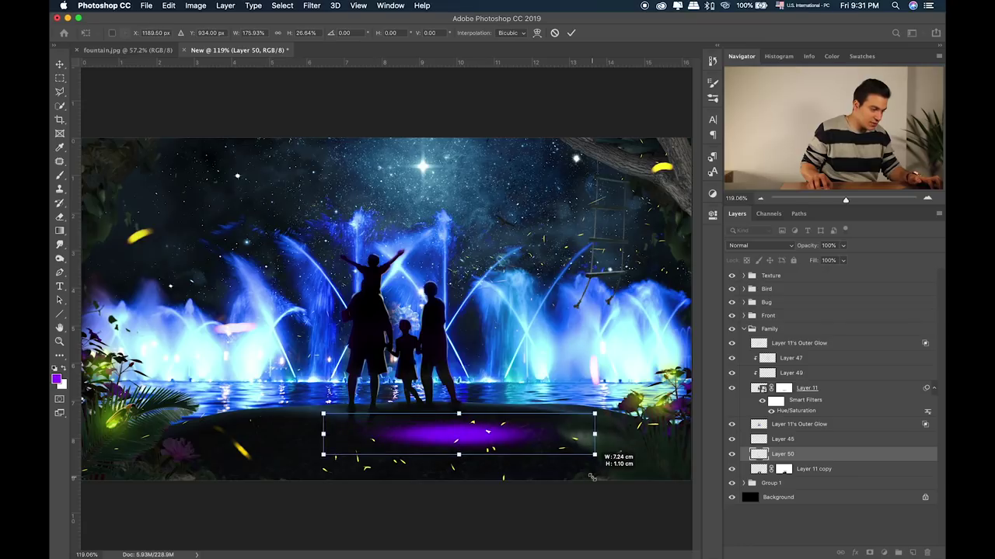
{"action": "key", "text": "Return"}
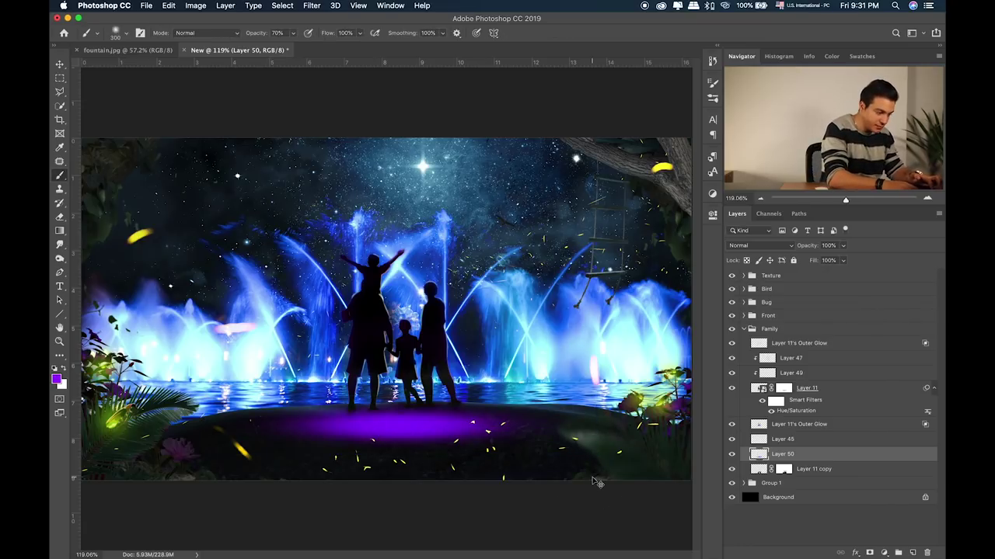
{"action": "key", "text": "shift+plus"}
{"action": "key", "text": "shift+plus"}
{"action": "key", "text": "shift+plus"}
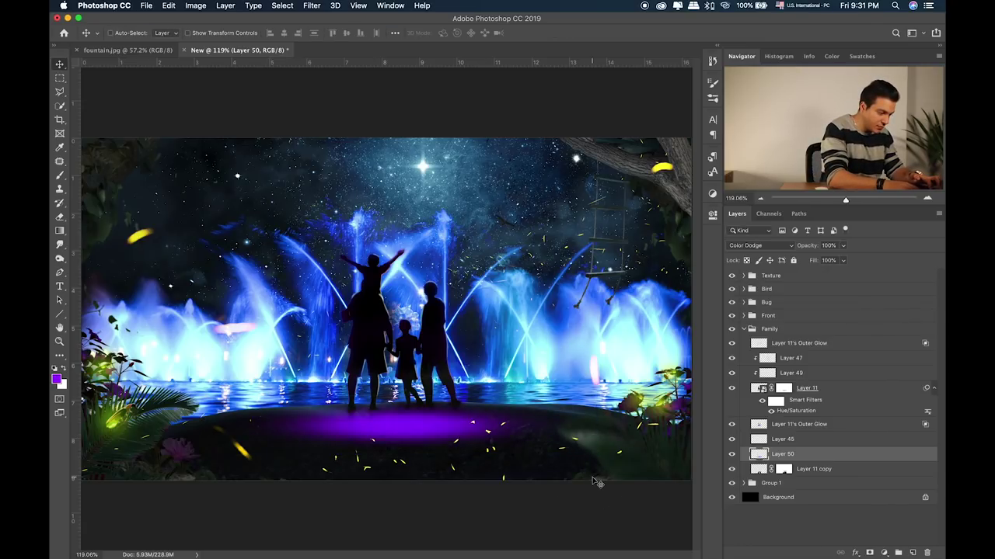
{"action": "key", "text": "shift+plus"}
{"action": "key", "text": "shift+plus"}
{"action": "key", "text": "shift+plus"}
{"action": "key", "text": "shift+plus"}
{"action": "key", "text": "shift+plus"}
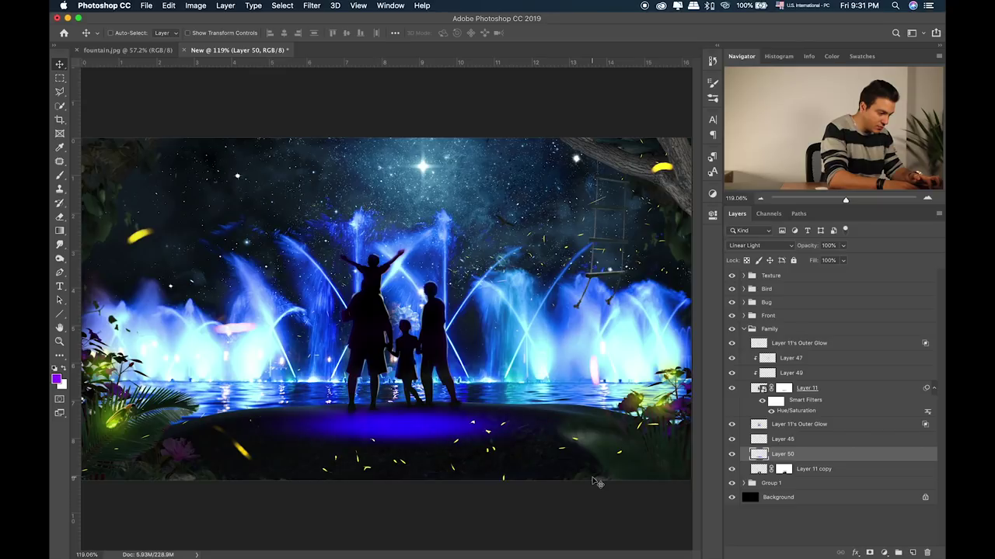
{"action": "key", "text": "shift+plus"}
{"action": "key", "text": "shift+plus"}
{"action": "key", "text": "shift+plus"}
{"action": "key", "text": "shift+plus"}
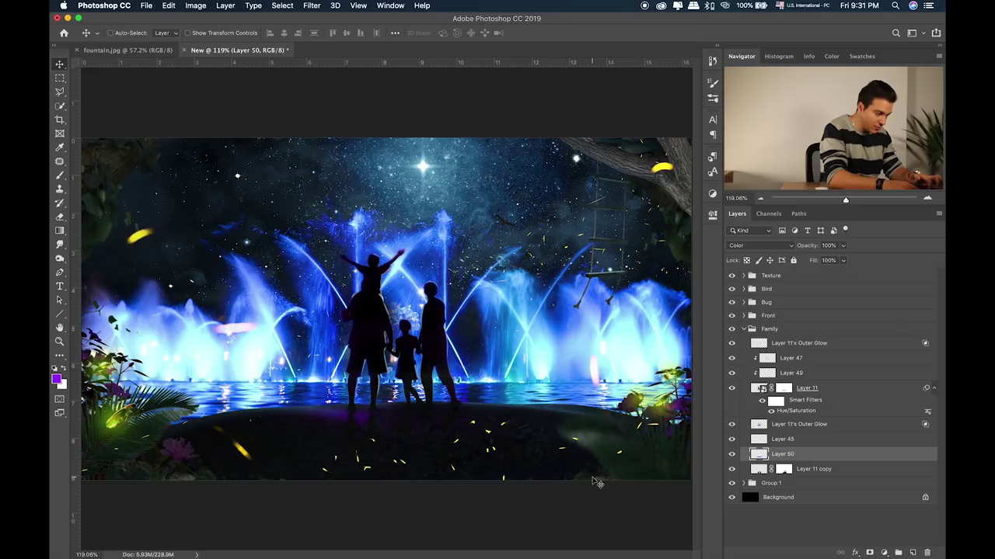
Step: Nudge the purple band lower under the family's feet and set the layer to 60% opacity
{"action": "key", "text": "super+plus"}
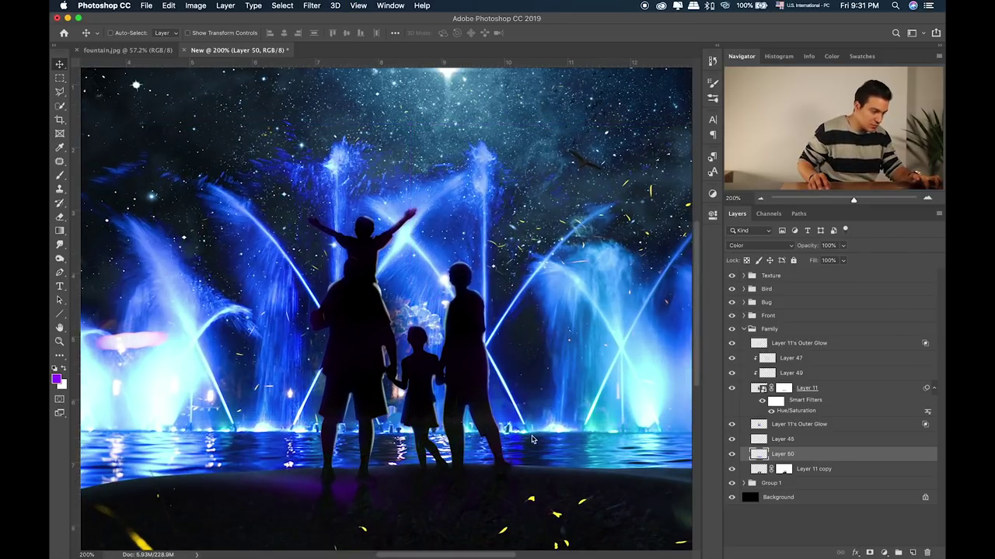
{"action": "left_click_drag", "start_coordinate": [537, 446], "coordinate": [539, 354]}
{"action": "left_click_drag", "start_coordinate": [468, 381], "coordinate": [471, 374]}
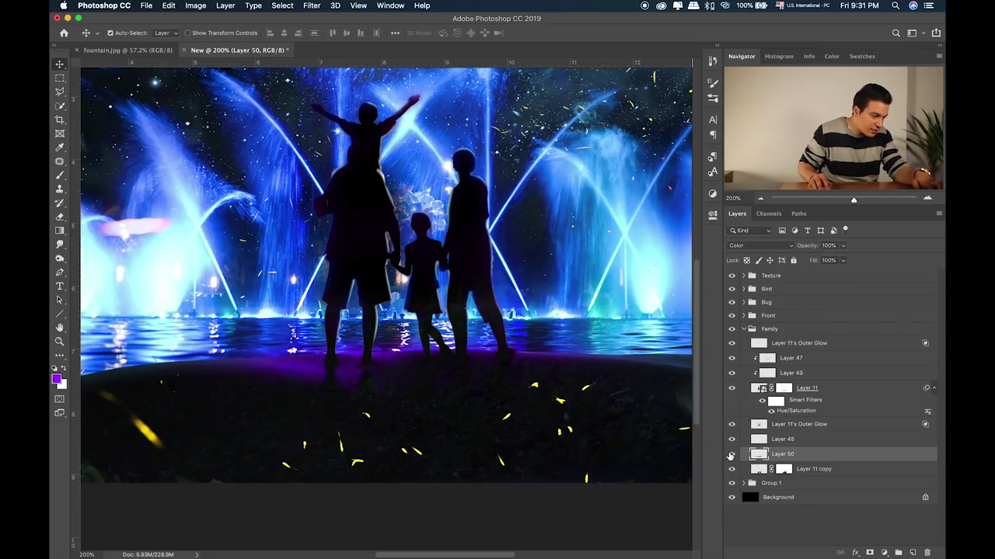
{"action": "key", "text": "super+plus"}
{"action": "left_click_drag", "start_coordinate": [482, 420], "coordinate": [459, 373]}
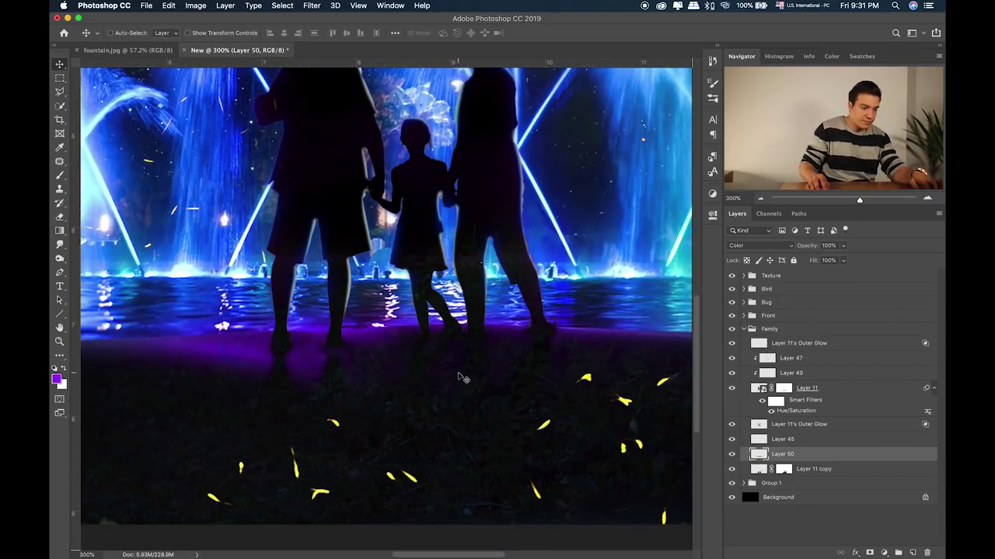
{"action": "left_click", "coordinate": [843, 245]}
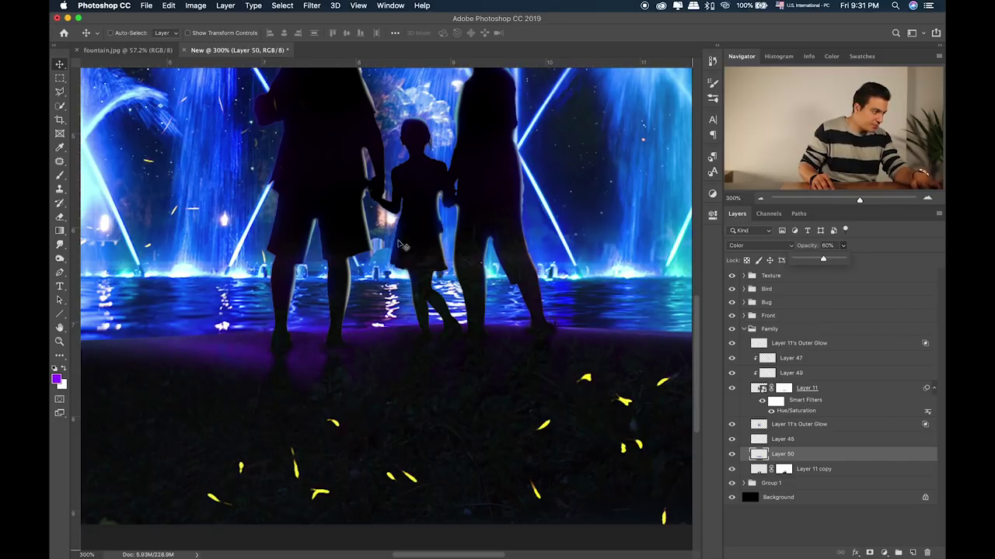
{"action": "left_click", "coordinate": [60, 78]}
{"action": "key", "text": "super+0"}
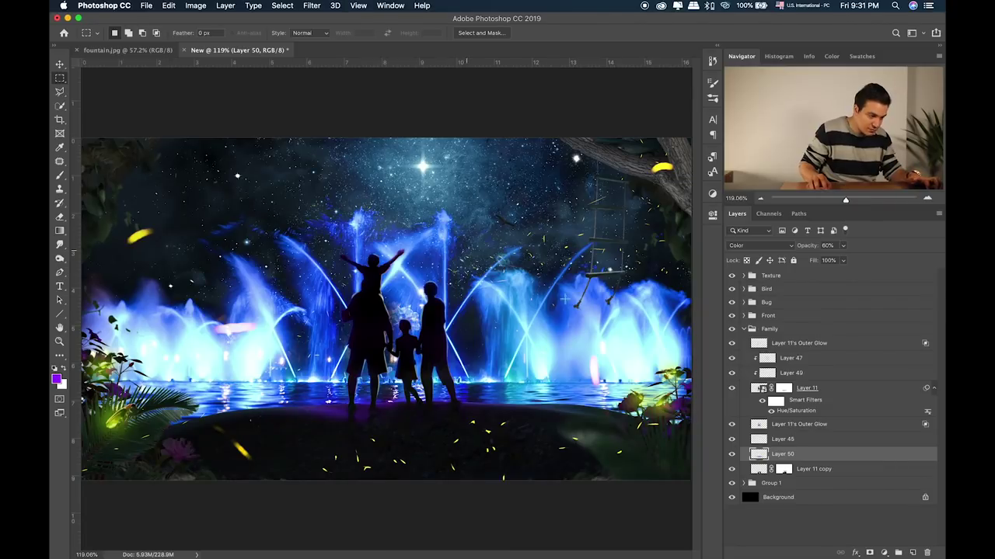
Step: In Group 1, add a new layer above shutterstock_521694289 and dab purple behind the family
{"action": "left_click", "coordinate": [746, 483]}
{"action": "left_click", "coordinate": [832, 494]}
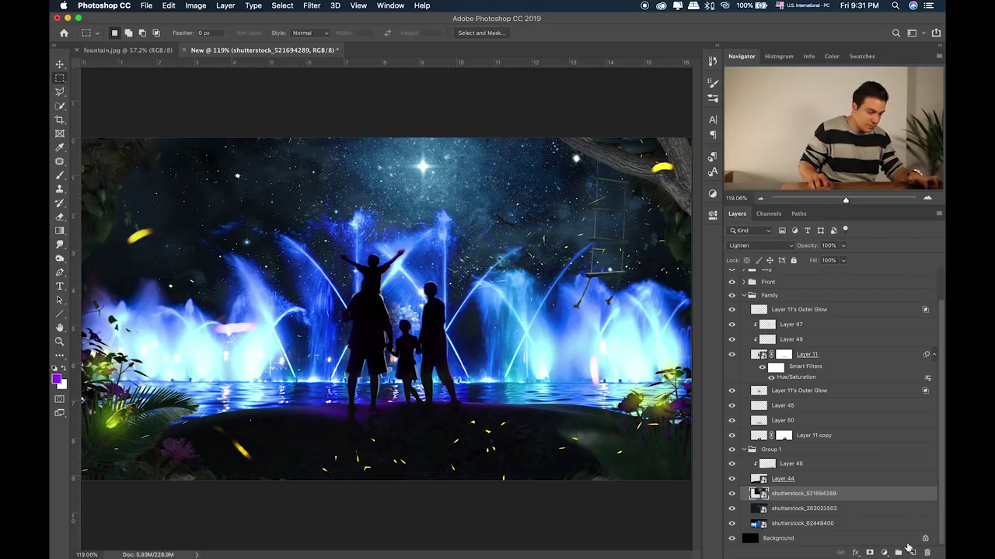
{"action": "left_click", "coordinate": [912, 552]}
{"action": "key", "text": "b"}
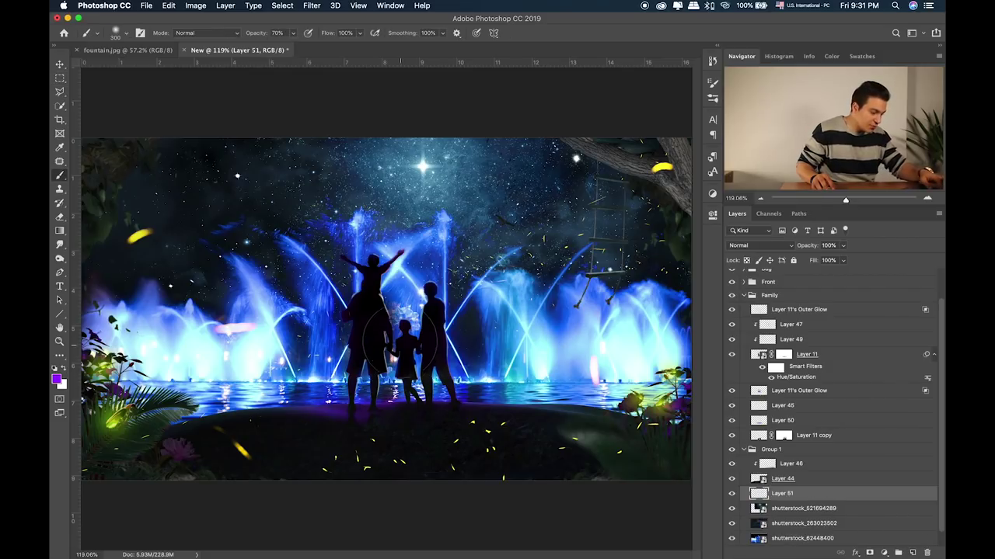
{"action": "left_click", "coordinate": [398, 334]}
Step: Squash the purple dab into a wide thin band at the waterline in Hue blend mode
{"action": "key", "text": "ctrl+t"}
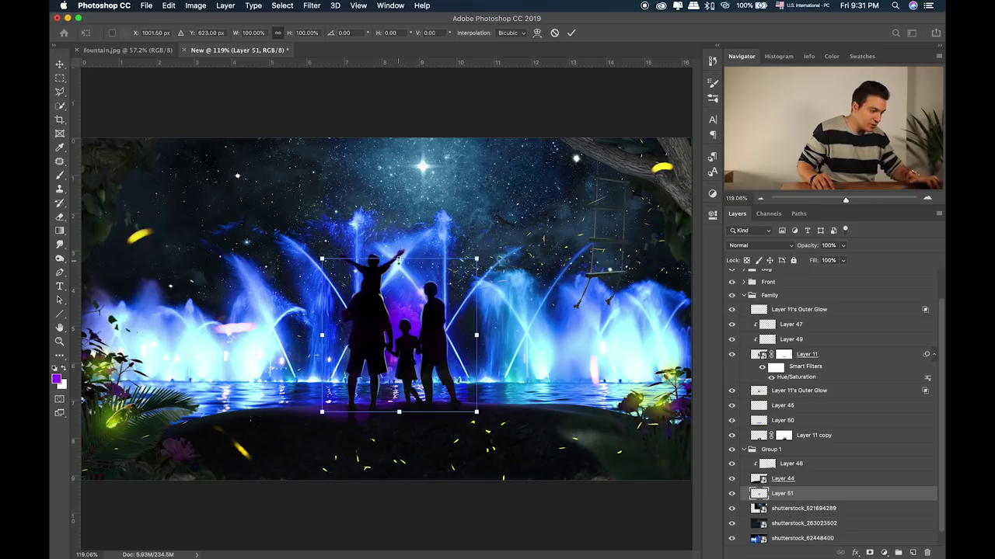
{"action": "left_click_drag", "start_coordinate": [399, 259], "coordinate": [398, 366]}
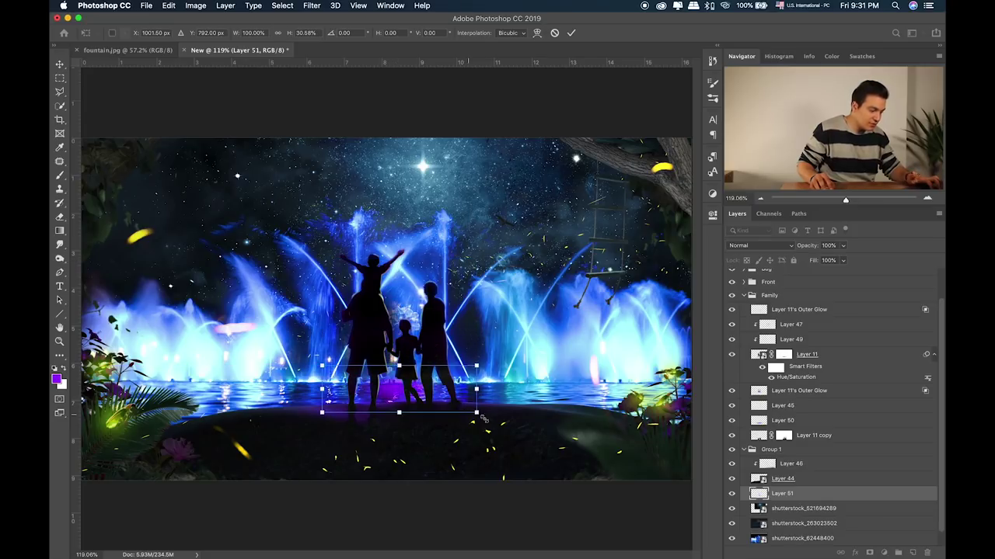
{"action": "left_click_drag", "start_coordinate": [476, 413], "coordinate": [631, 459]}
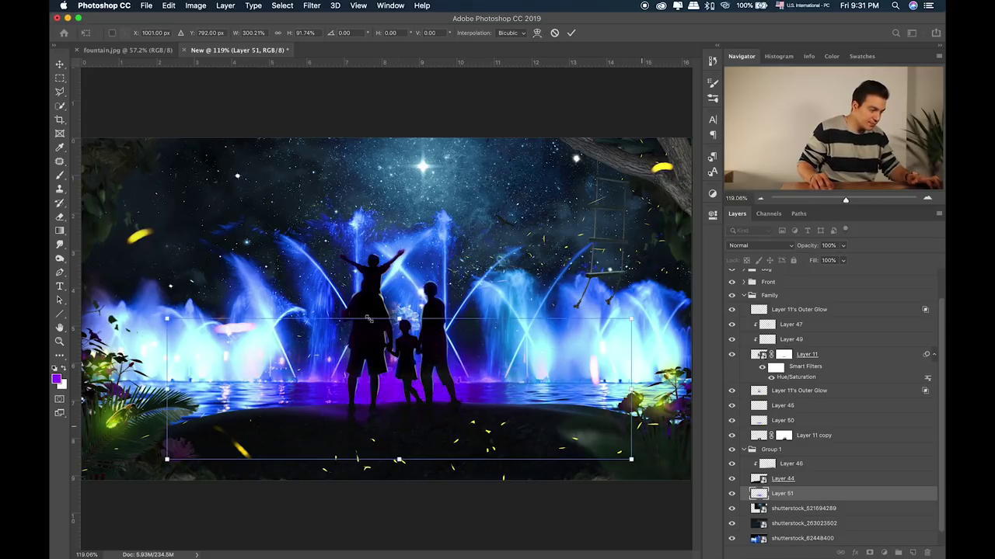
{"action": "left_click_drag", "start_coordinate": [398, 459], "coordinate": [398, 420]}
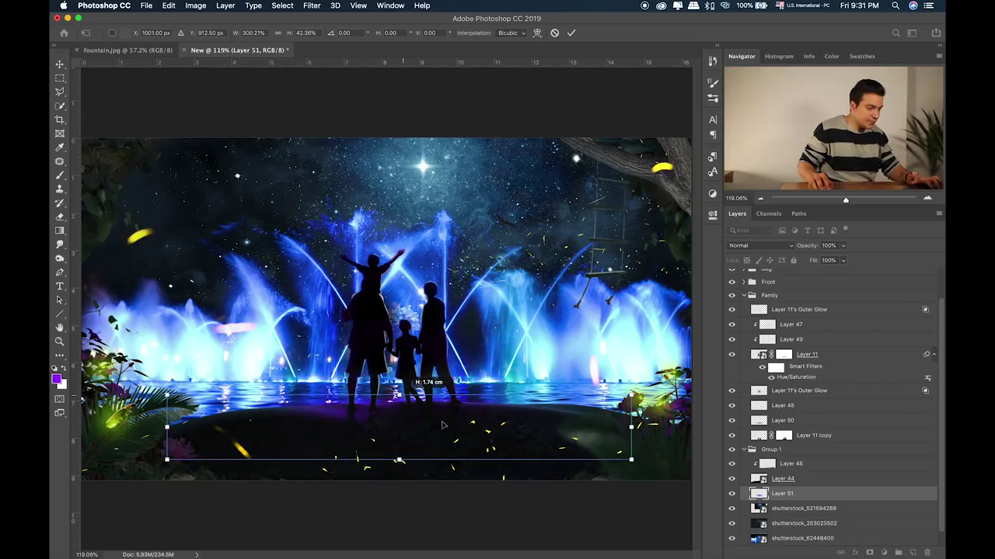
{"action": "left_click_drag", "start_coordinate": [445, 371], "coordinate": [445, 401]}
{"action": "key", "text": "Return"}
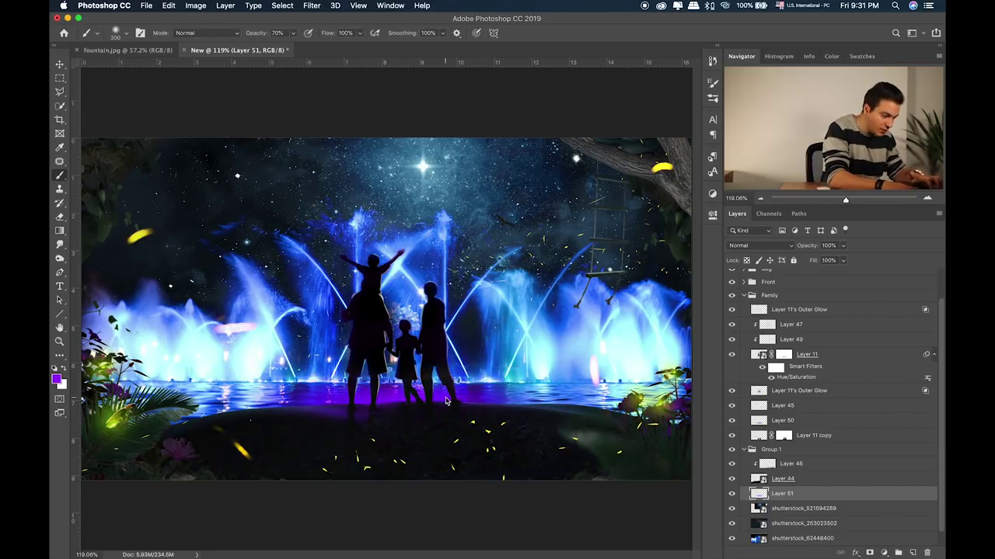
{"action": "key", "text": "shift+alt+a"}
{"action": "key", "text": "shift+plus"}
{"action": "key", "text": "shift+plus"}
{"action": "key", "text": "shift+plus"}
{"action": "key", "text": "shift+plus"}
{"action": "key", "text": "shift+plus"}
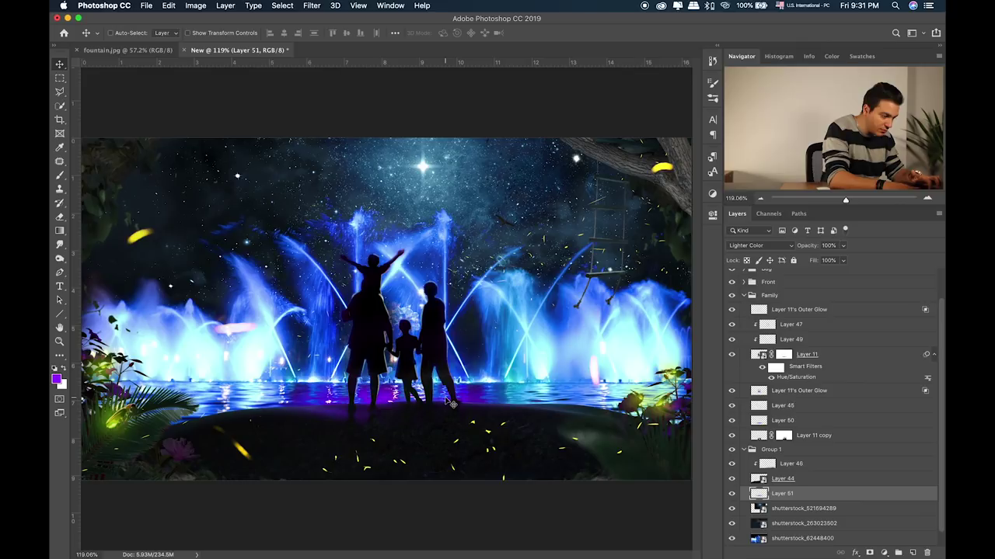
{"action": "key", "text": "shift+plus"}
{"action": "key", "text": "shift+plus"}
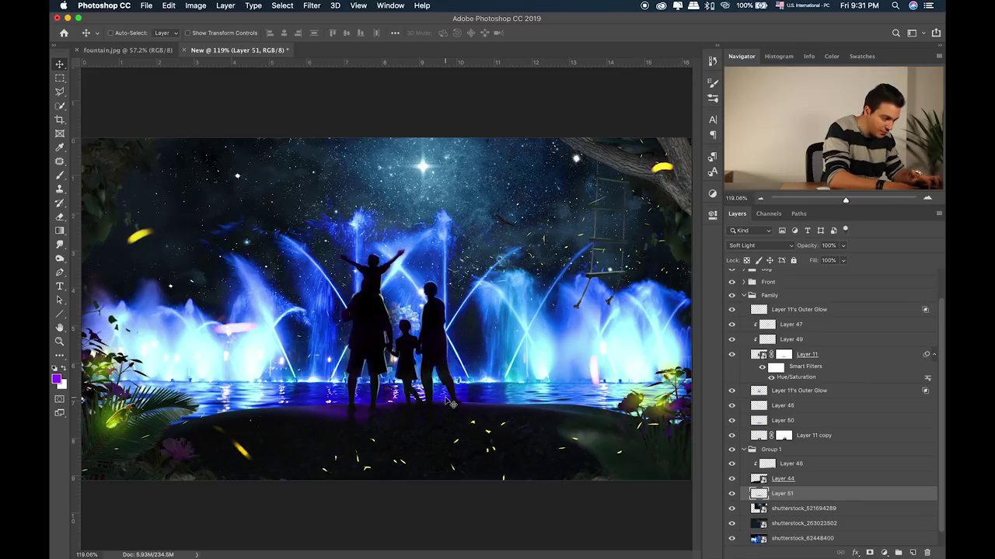
{"action": "key", "text": "shift+plus"}
{"action": "key", "text": "shift+plus"}
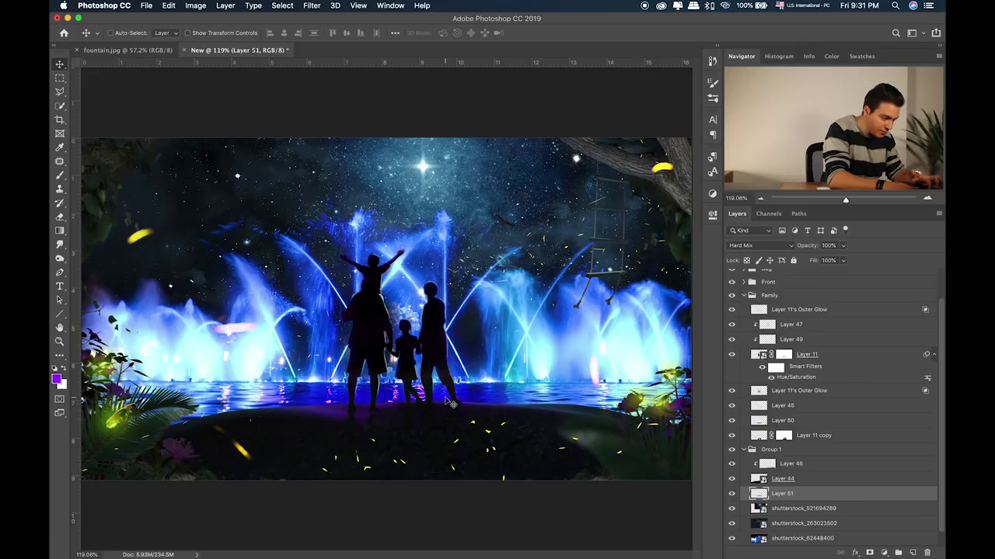
{"action": "key", "text": "shift+plus"}
{"action": "key", "text": "shift+plus"}
{"action": "key", "text": "shift+plus"}
{"action": "key", "text": "shift+plus"}
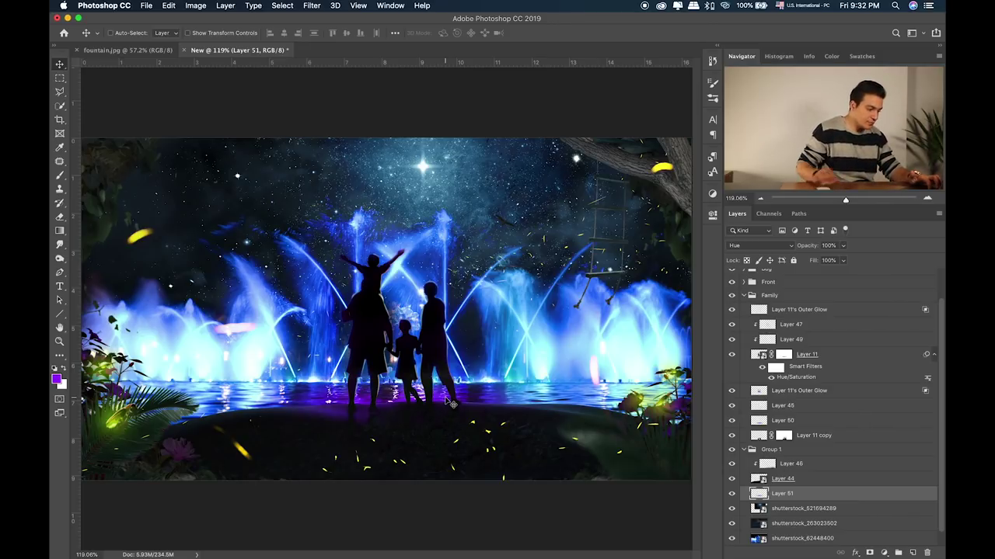
Step: Lower the band's opacity to 58%, fit the image, and collapse the Family group
{"action": "key", "text": "super+plus"}
{"action": "key", "text": "super+plus"}
{"action": "key", "text": "super+plus"}
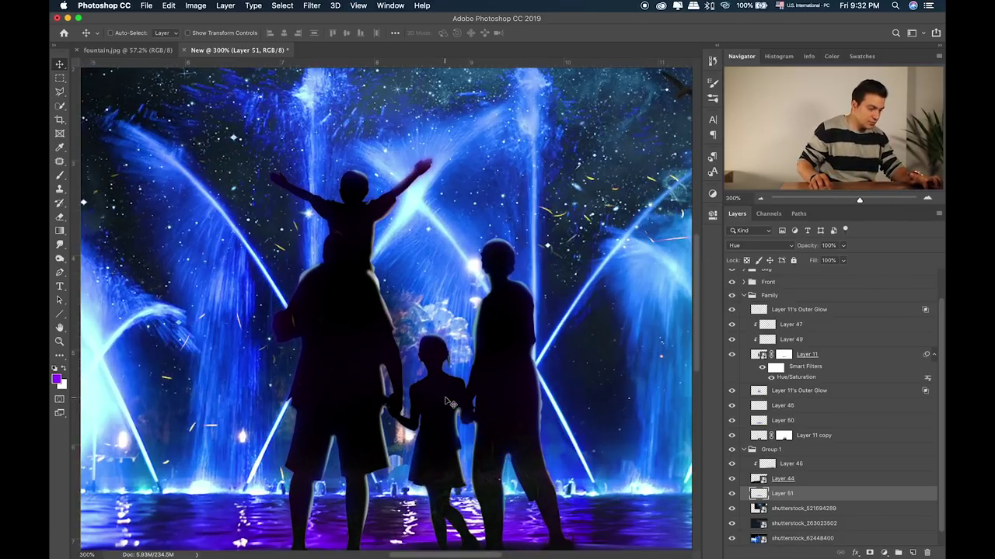
{"action": "left_click_drag", "start_coordinate": [445, 397], "coordinate": [437, 303]}
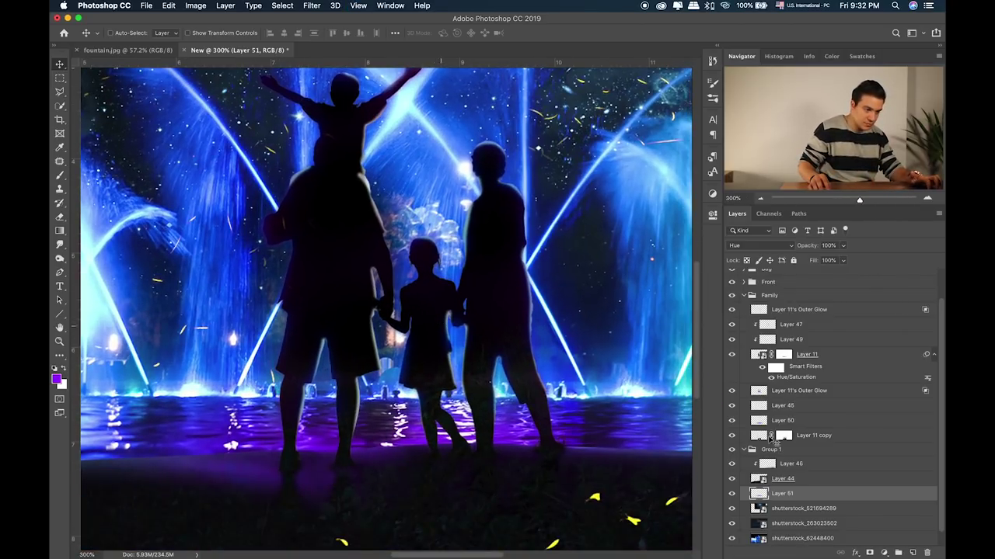
{"action": "left_click", "coordinate": [843, 246]}
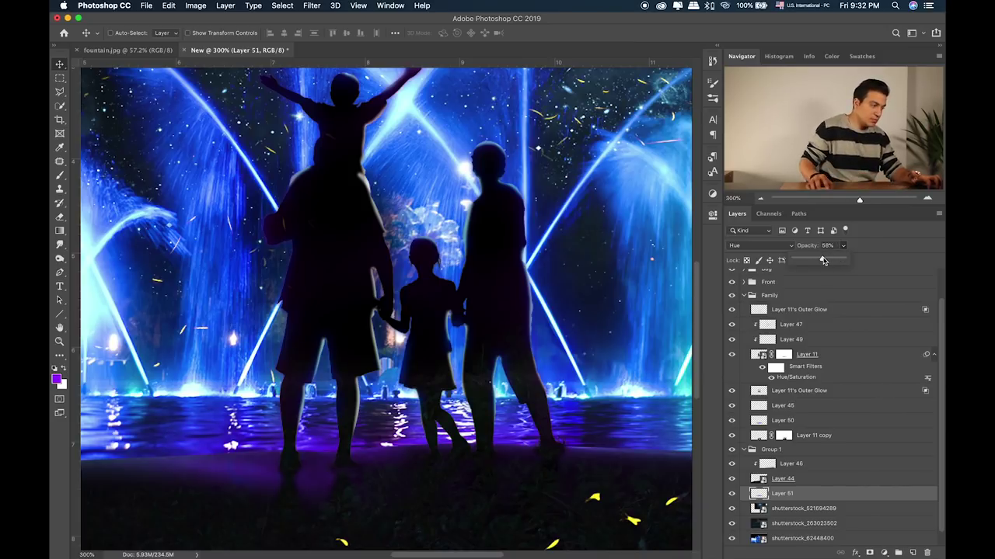
{"action": "key", "text": "m"}
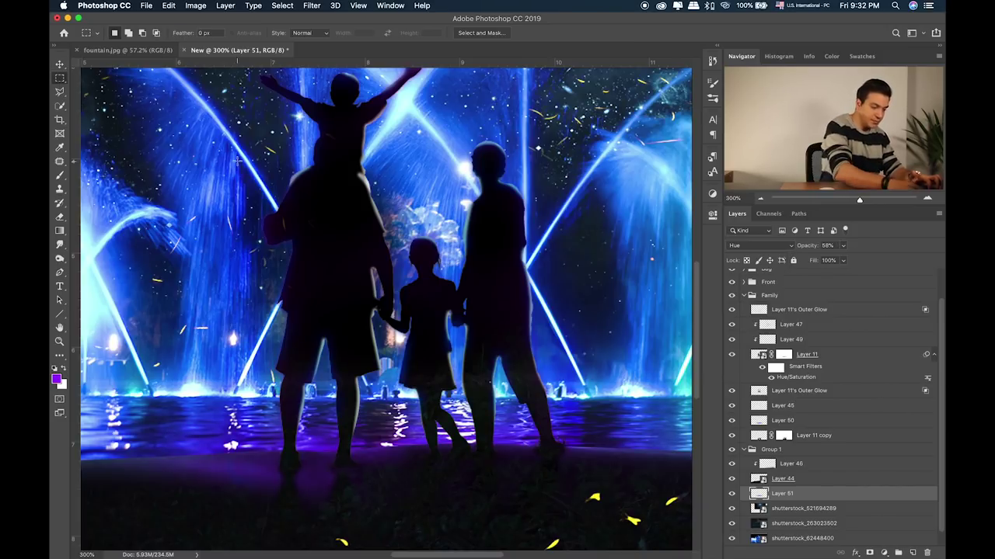
{"action": "key", "text": "super+0"}
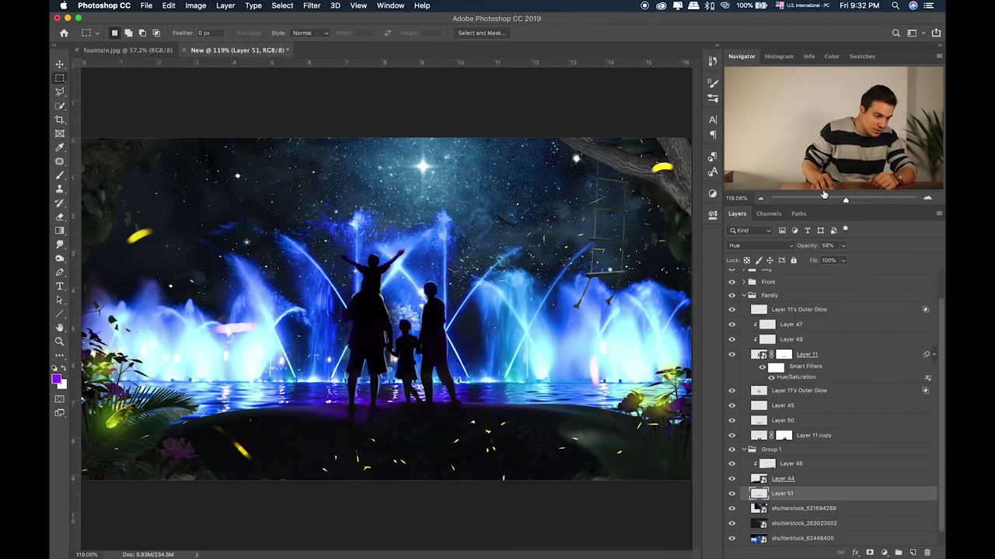
{"action": "left_click", "coordinate": [744, 297]}
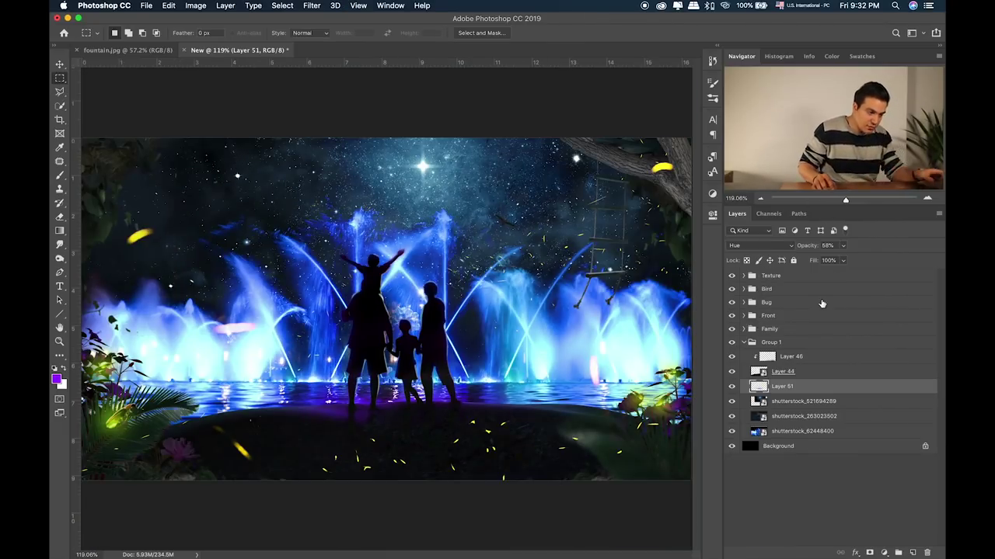
Step: Add a new empty layer above the dust-png-35070 layer inside the Texture group
{"action": "left_click", "coordinate": [743, 343]}
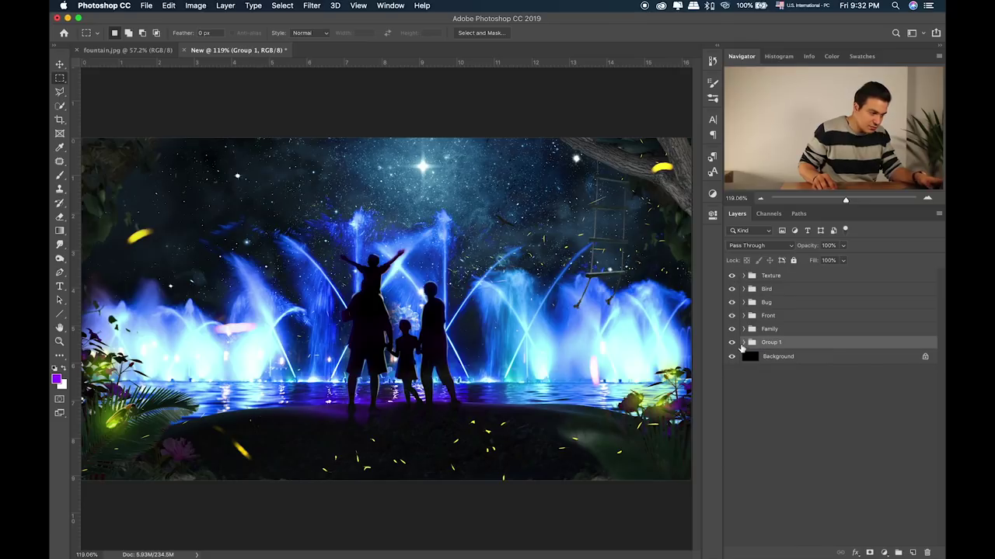
{"action": "left_click", "coordinate": [732, 344]}
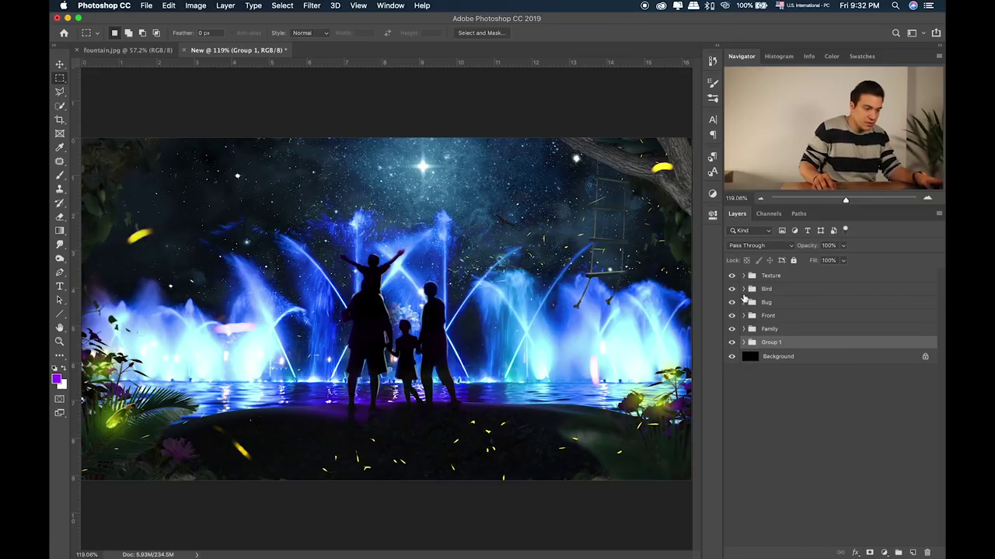
{"action": "left_click", "coordinate": [744, 276]}
{"action": "left_click", "coordinate": [830, 292]}
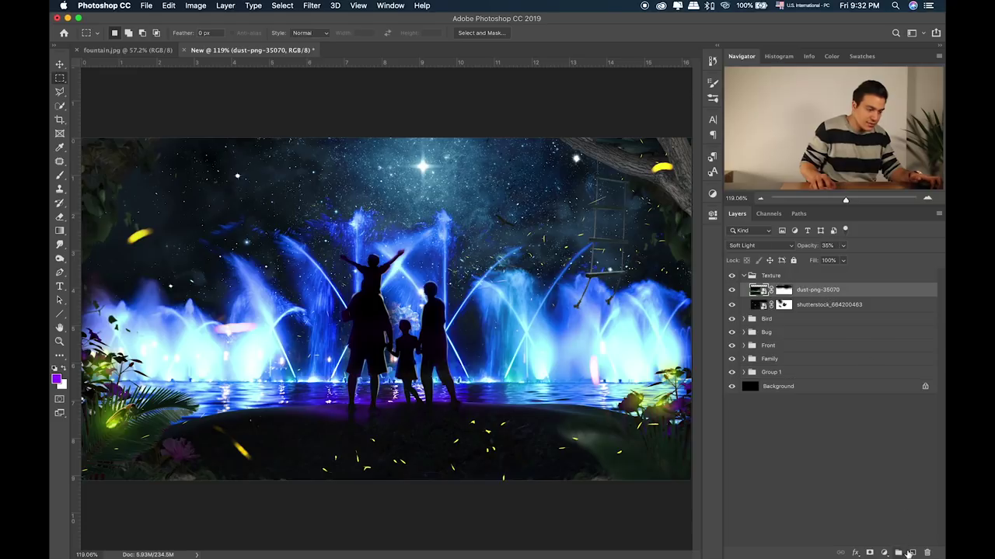
{"action": "left_click", "coordinate": [911, 552]}
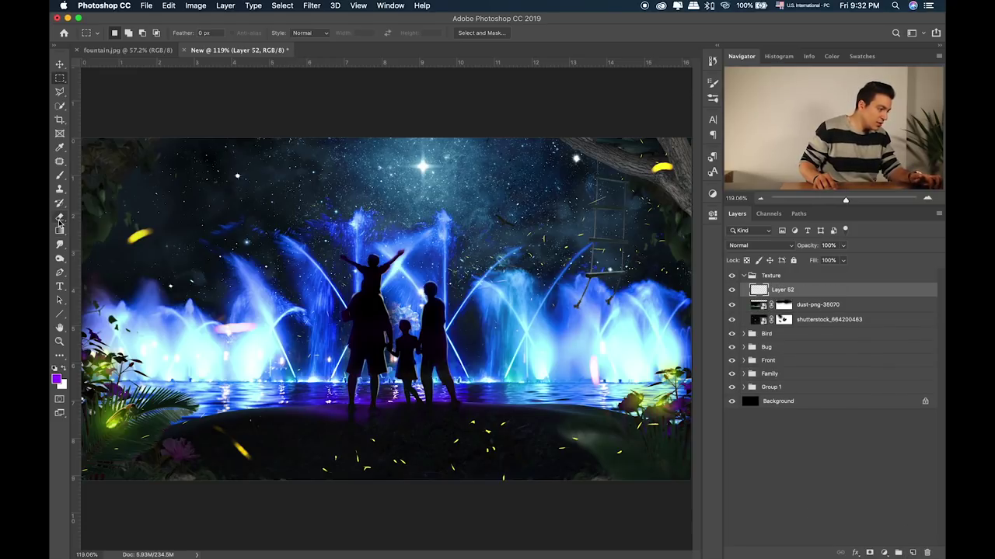
Step: Fill Layer 52 with purple using the Paint Bucket
{"action": "left_click", "coordinate": [60, 230]}
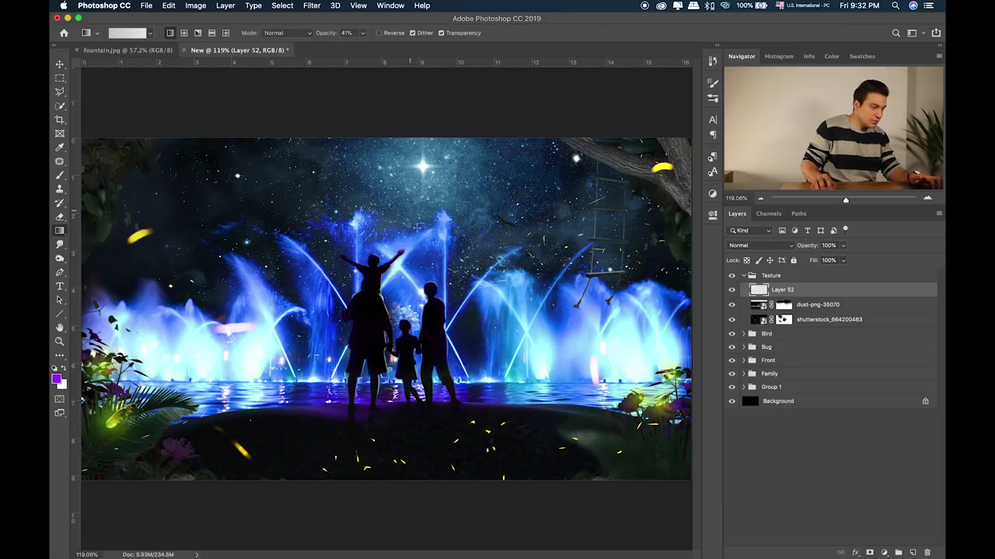
{"action": "right_click", "coordinate": [60, 230]}
{"action": "left_click", "coordinate": [100, 241]}
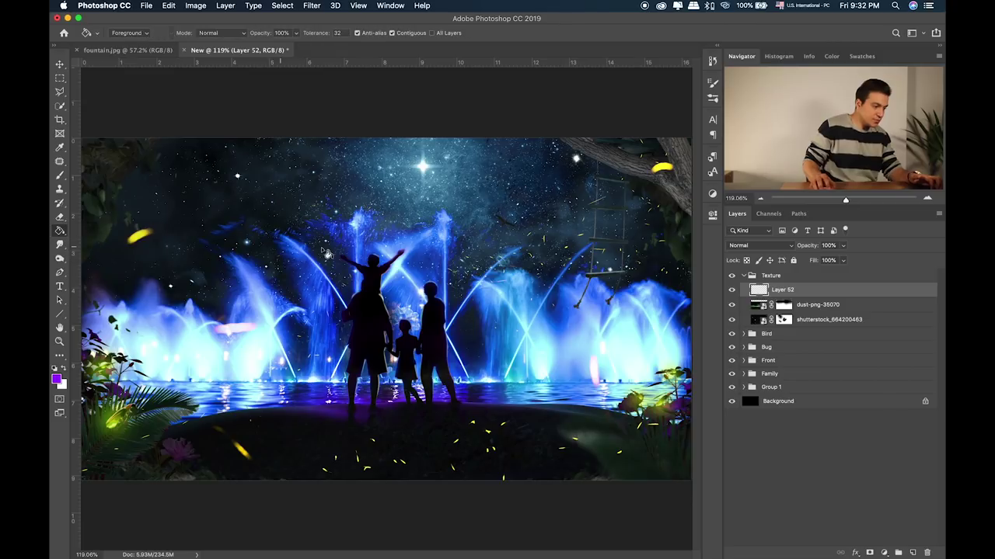
{"action": "left_click", "coordinate": [505, 261]}
Step: Set Layer 52 to Hue blend mode at 50% opacity
{"action": "key", "text": "v"}
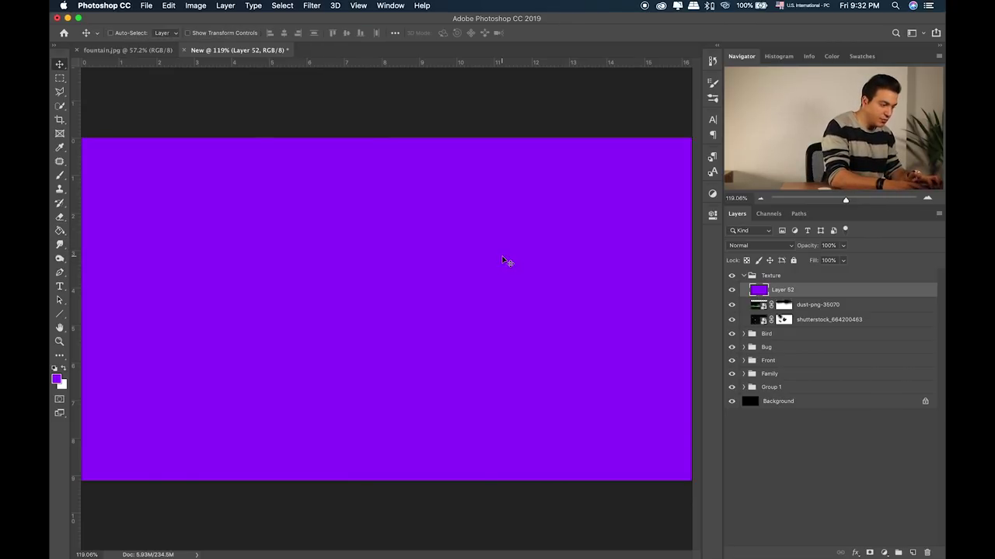
{"action": "key", "text": "shift+plus"}
{"action": "key", "text": "shift+plus"}
{"action": "key", "text": "shift+plus"}
{"action": "key", "text": "shift+plus"}
{"action": "key", "text": "shift+plus"}
{"action": "key", "text": "shift+plus"}
{"action": "key", "text": "shift+plus"}
{"action": "key", "text": "shift+plus"}
{"action": "key", "text": "shift+plus"}
{"action": "key", "text": "shift+plus"}
{"action": "key", "text": "shift+plus"}
{"action": "key", "text": "shift+plus"}
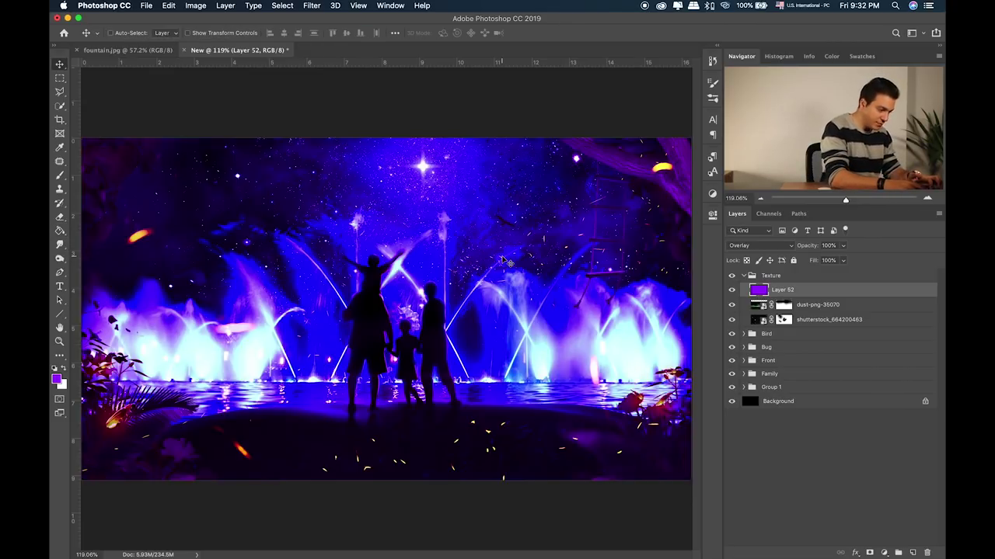
{"action": "key", "text": "shift+plus"}
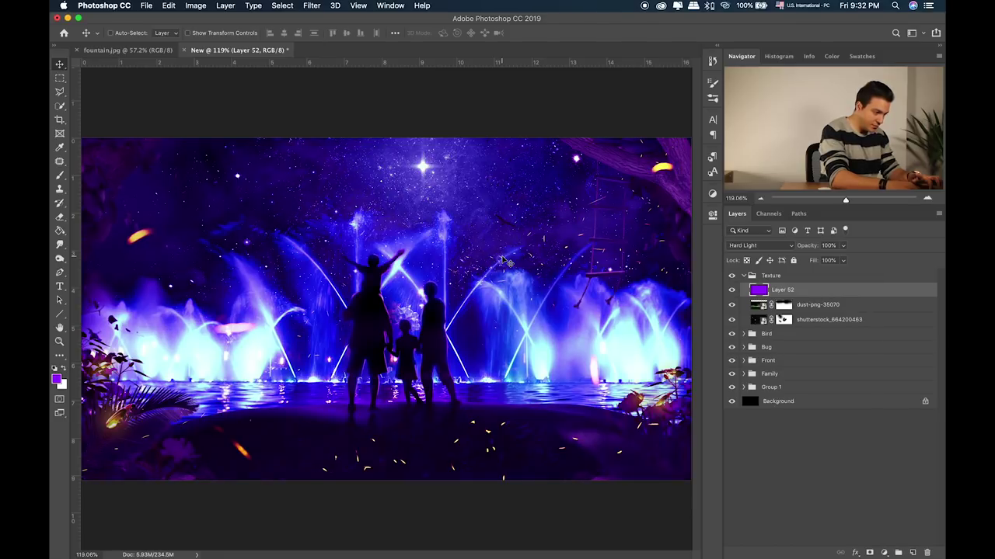
{"action": "key", "text": "shift+plus"}
{"action": "key", "text": "shift+plus"}
{"action": "key", "text": "shift+plus"}
{"action": "key", "text": "shift+plus"}
{"action": "key", "text": "shift+plus"}
{"action": "key", "text": "shift+plus"}
{"action": "key", "text": "shift+plus"}
{"action": "key", "text": "shift+plus"}
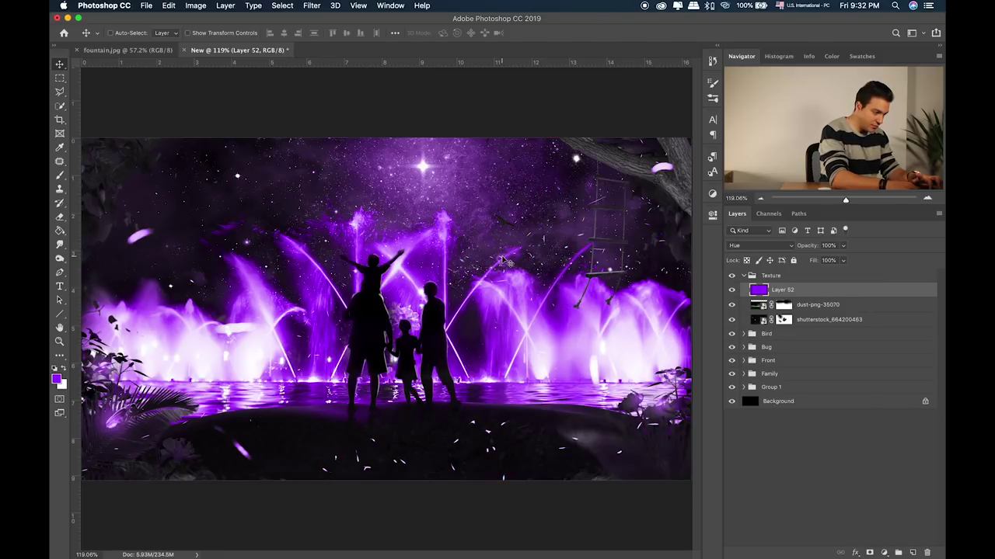
{"action": "key", "text": "shift+plus"}
{"action": "key", "text": "shift+minus"}
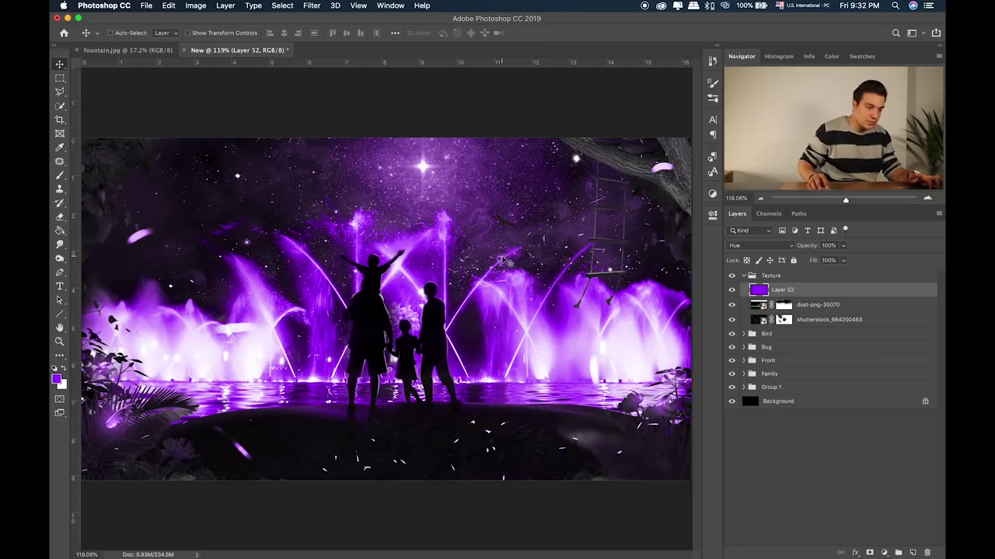
{"action": "left_click_drag", "start_coordinate": [844, 247], "coordinate": [819, 264]}
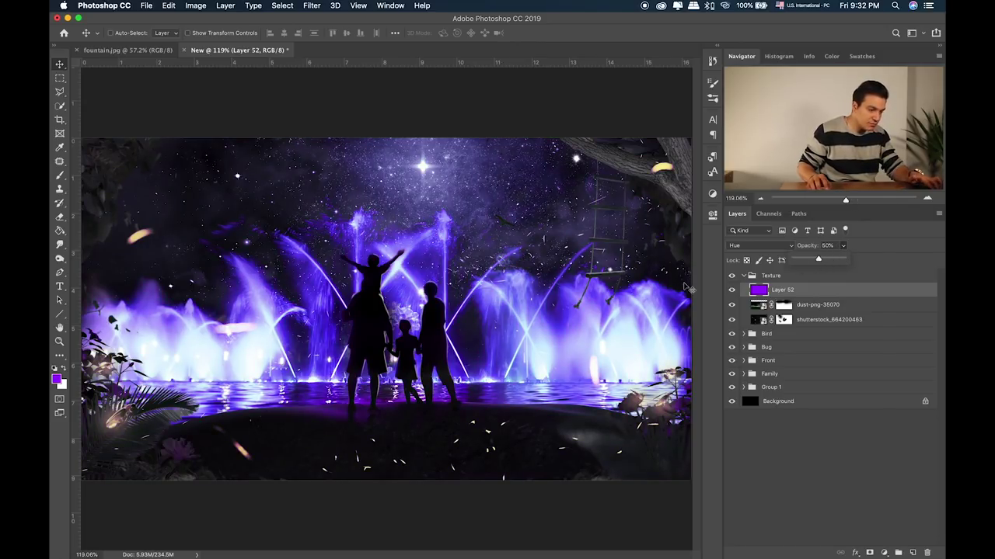
Step: Softly erase the purple over the central fountains with a 1200 px eraser at 30%
{"action": "key", "text": "e"}
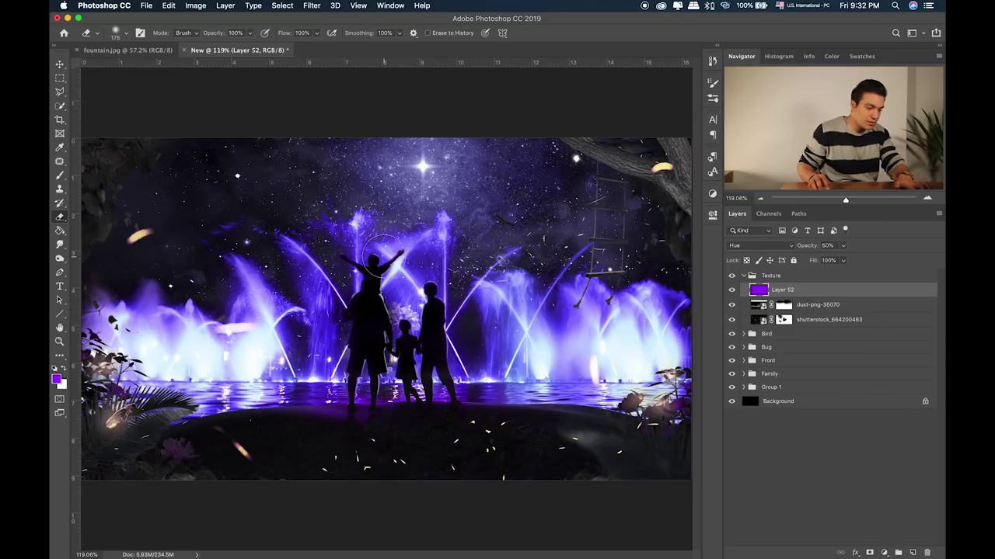
{"action": "key", "text": "bracketright"}
{"action": "key", "text": "bracketright"}
{"action": "key", "text": "bracketright"}
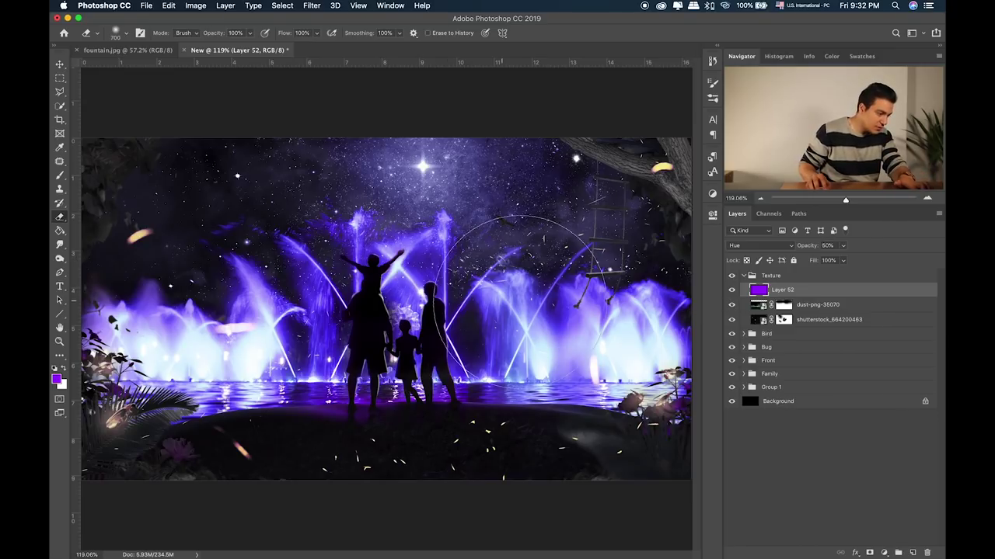
{"action": "key", "text": "bracketright"}
{"action": "mouse_move", "coordinate": [526, 305]}
{"action": "left_mouse_down"}
{"action": "mouse_move", "coordinate": [244, 321]}
{"action": "mouse_move", "coordinate": [277, 333]}
{"action": "mouse_move", "coordinate": [490, 308]}
{"action": "left_mouse_up"}
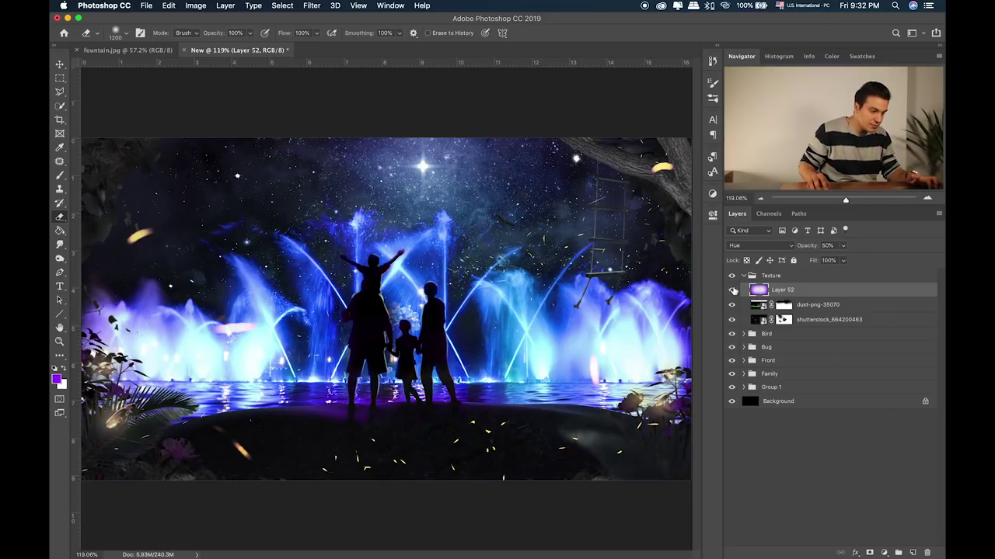
{"action": "left_click", "coordinate": [731, 289]}
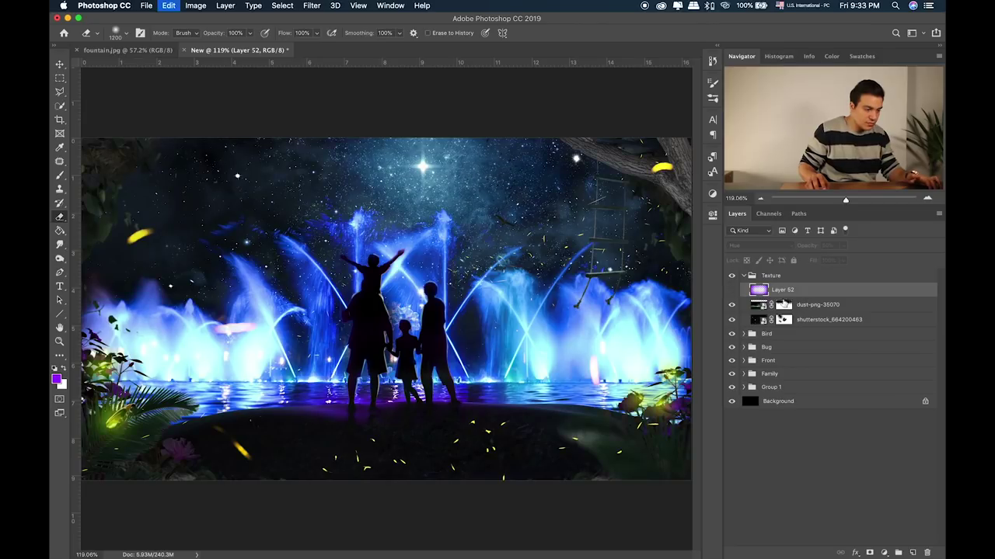
{"action": "key", "text": "alt+BackSpace"}
{"action": "key", "text": "3"}
{"action": "left_click_drag", "start_coordinate": [295, 310], "coordinate": [427, 331]}
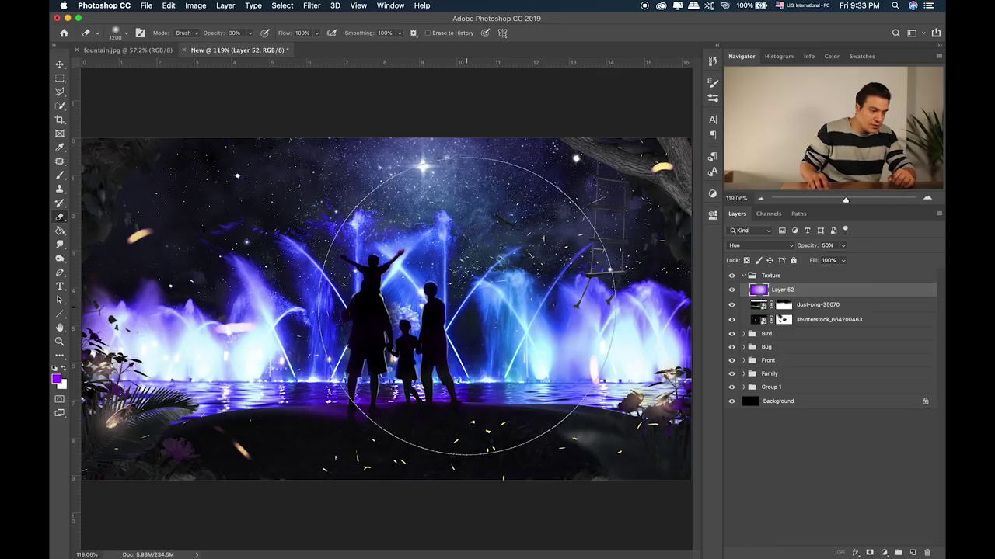
Step: Add a Color Lookup adjustment using 2Strip.look at 20% opacity
{"action": "left_click", "coordinate": [742, 276]}
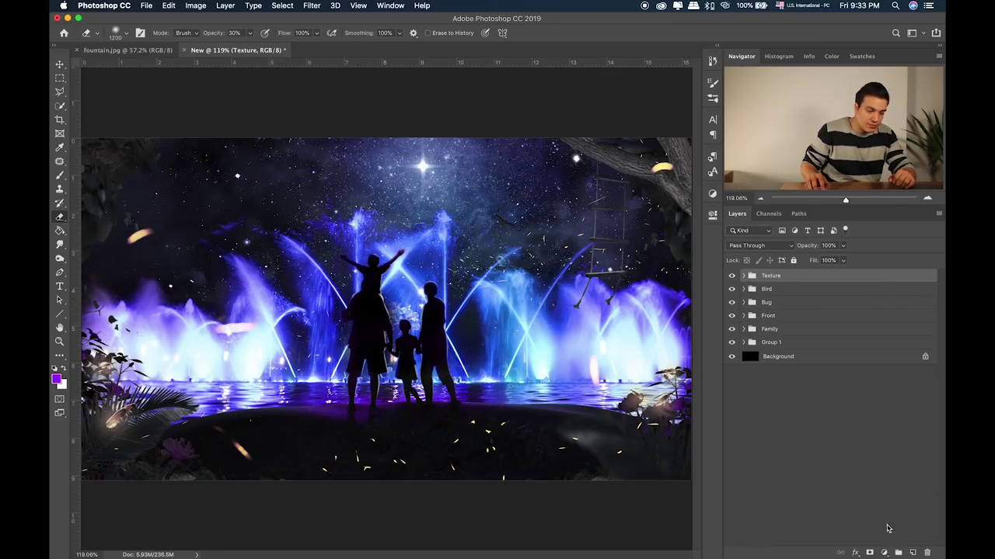
{"action": "left_click", "coordinate": [885, 552]}
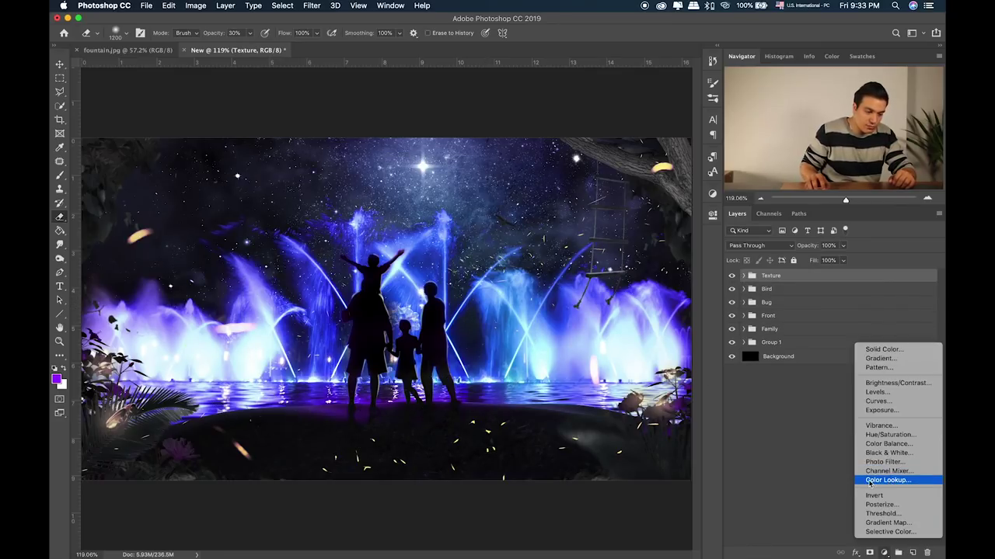
{"action": "left_click", "coordinate": [917, 480]}
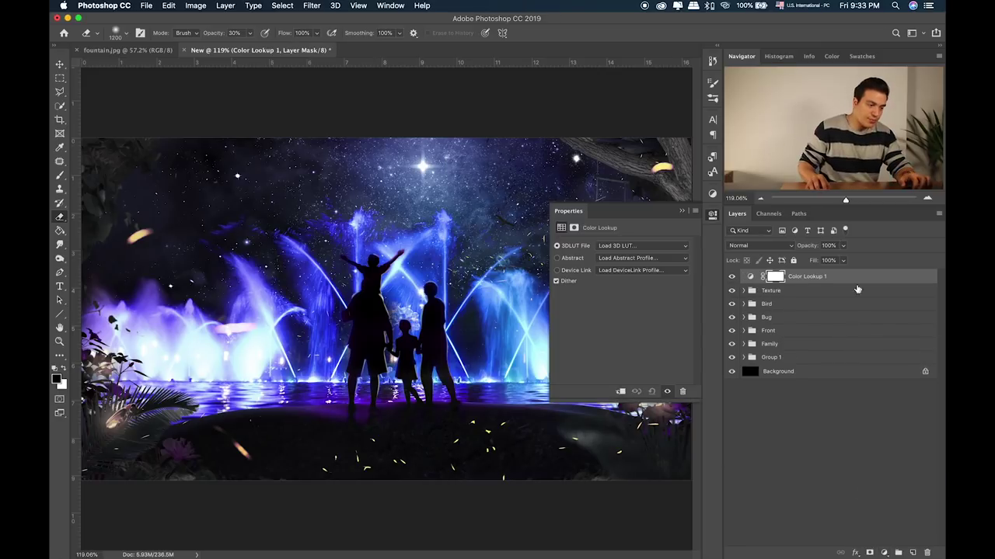
{"action": "left_click", "coordinate": [646, 246]}
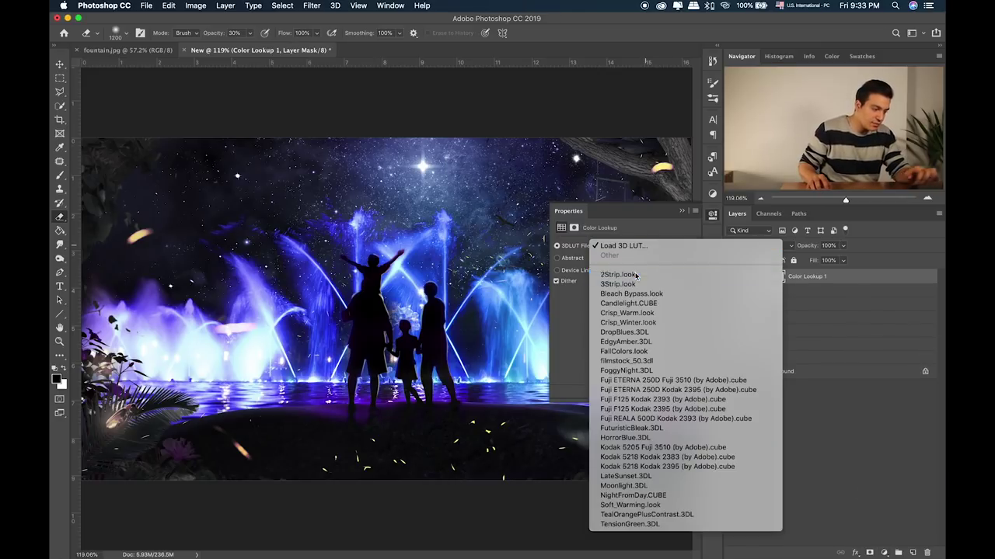
{"action": "left_click", "coordinate": [636, 272]}
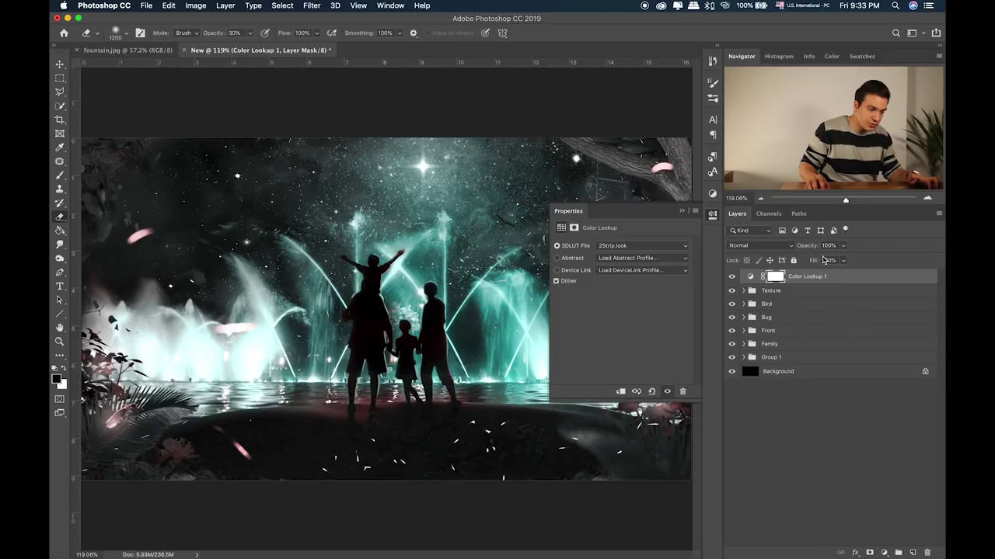
{"action": "left_click_drag", "start_coordinate": [847, 249], "coordinate": [805, 262]}
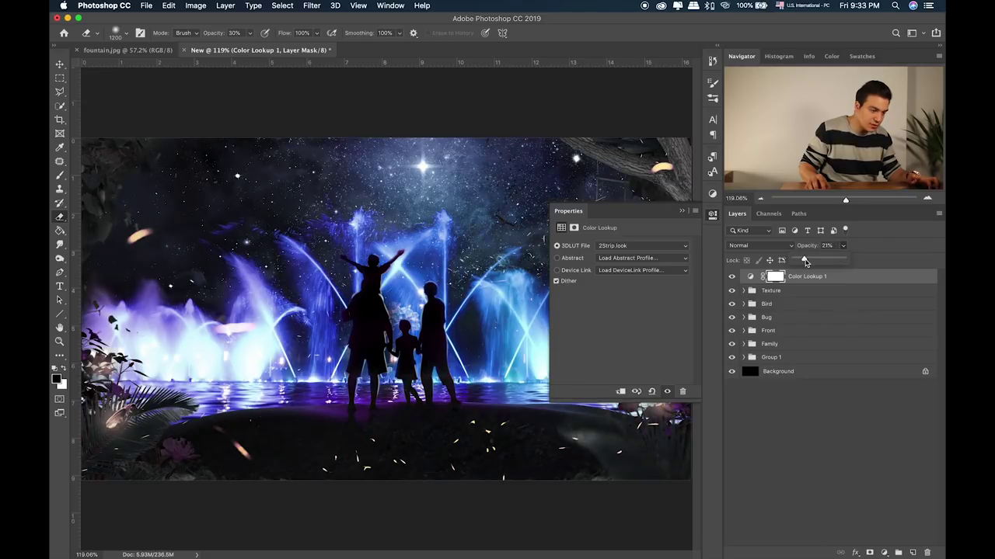
{"action": "left_click", "coordinate": [735, 278]}
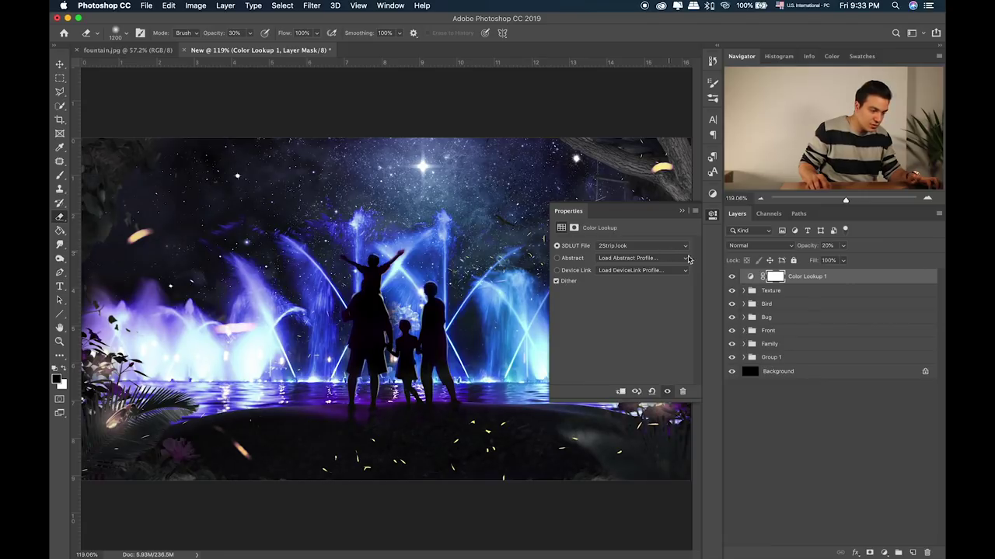
Step: Try the 3Strip.look grade, then add and delete an empty layer and deselect
{"action": "left_click", "coordinate": [664, 246]}
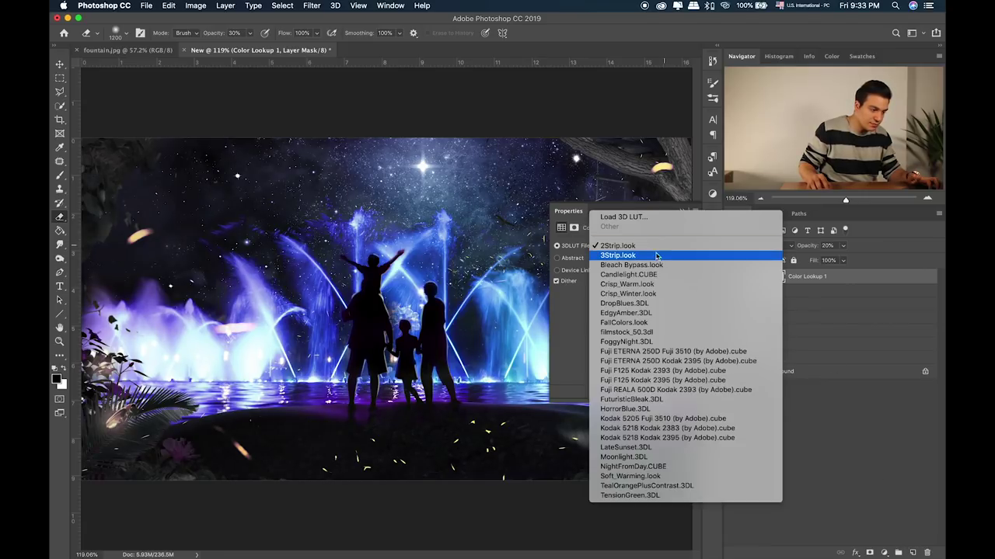
{"action": "left_click", "coordinate": [650, 256]}
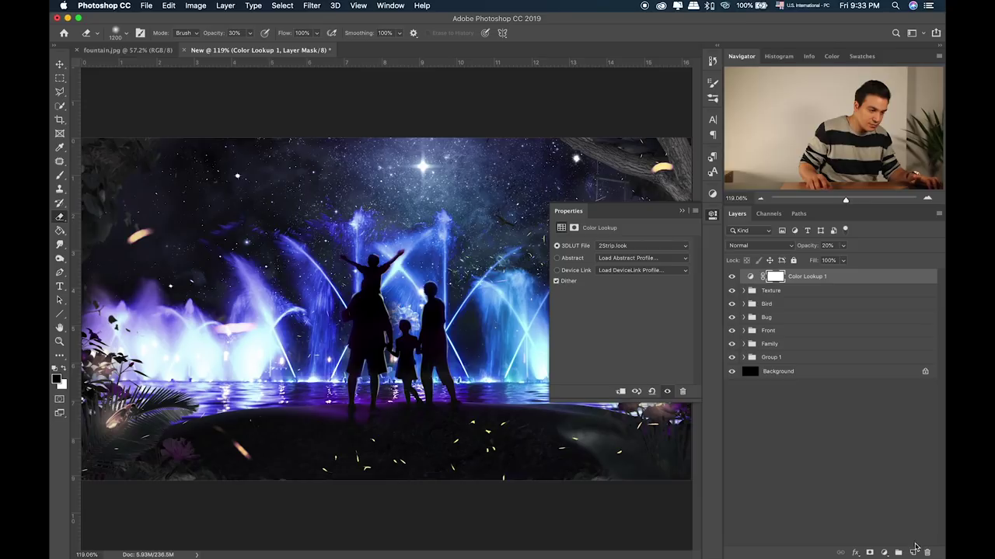
{"action": "left_click", "coordinate": [913, 552]}
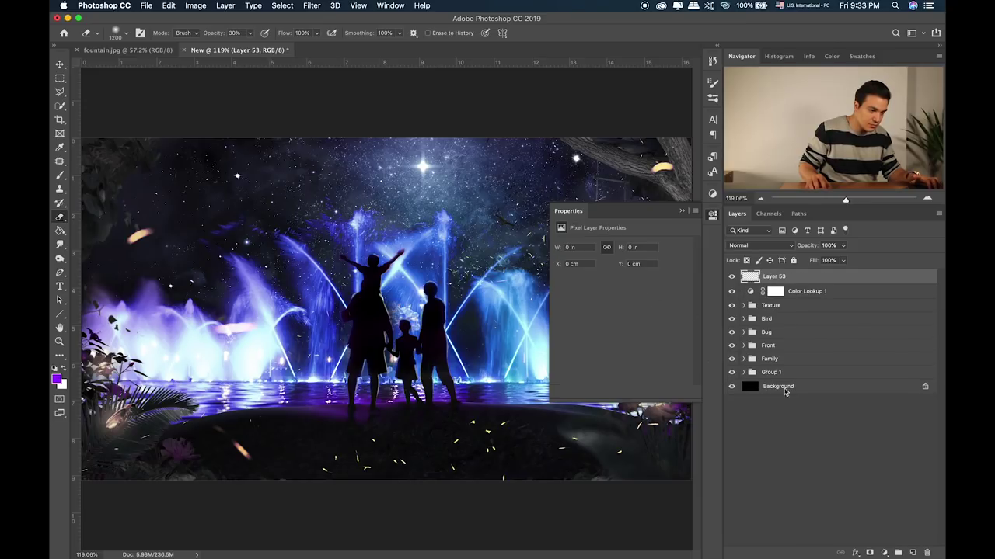
{"action": "key", "text": "Delete"}
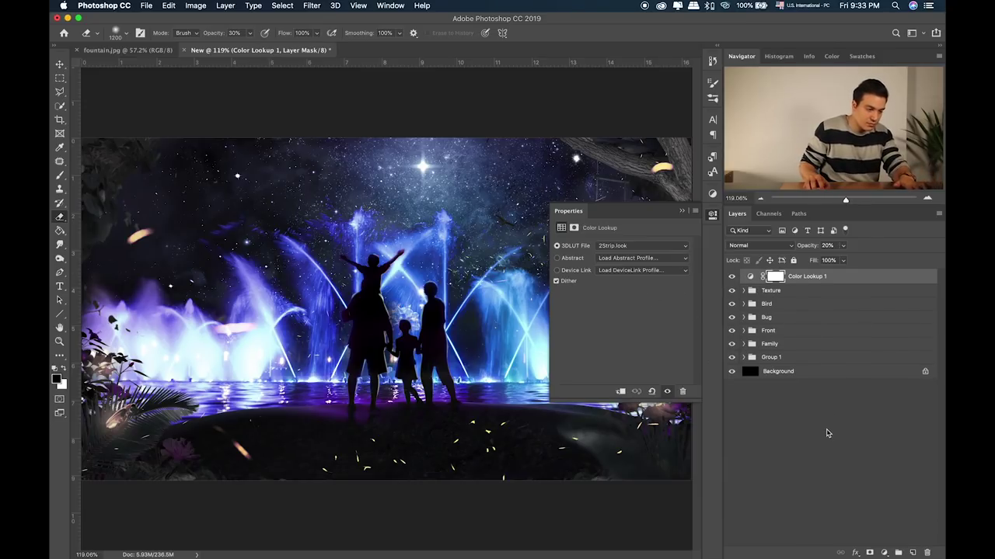
{"action": "left_click", "coordinate": [812, 392]}
Step: Add Color Lookup 2 with the 3Strip.look grade and compare it on and off
{"action": "left_click", "coordinate": [885, 552]}
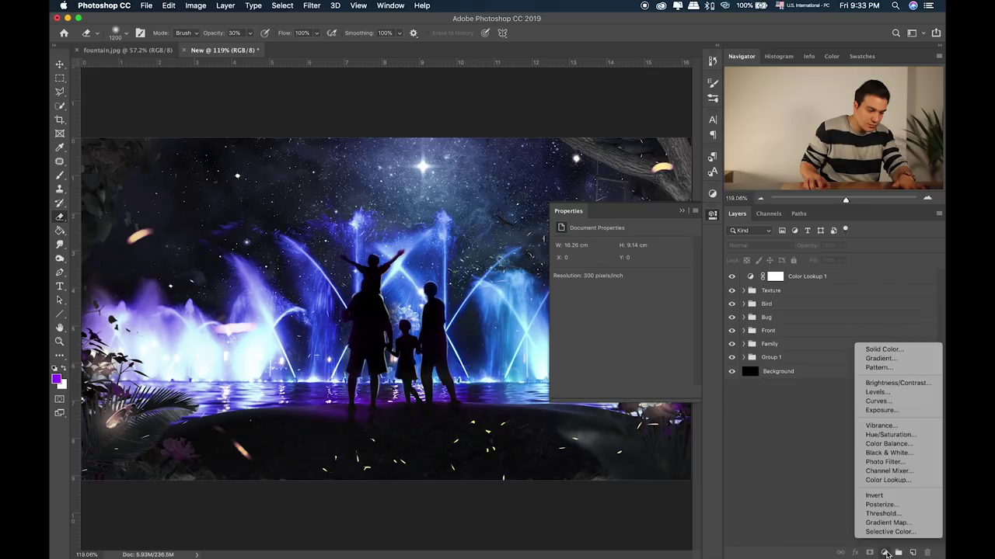
{"action": "left_click", "coordinate": [891, 482]}
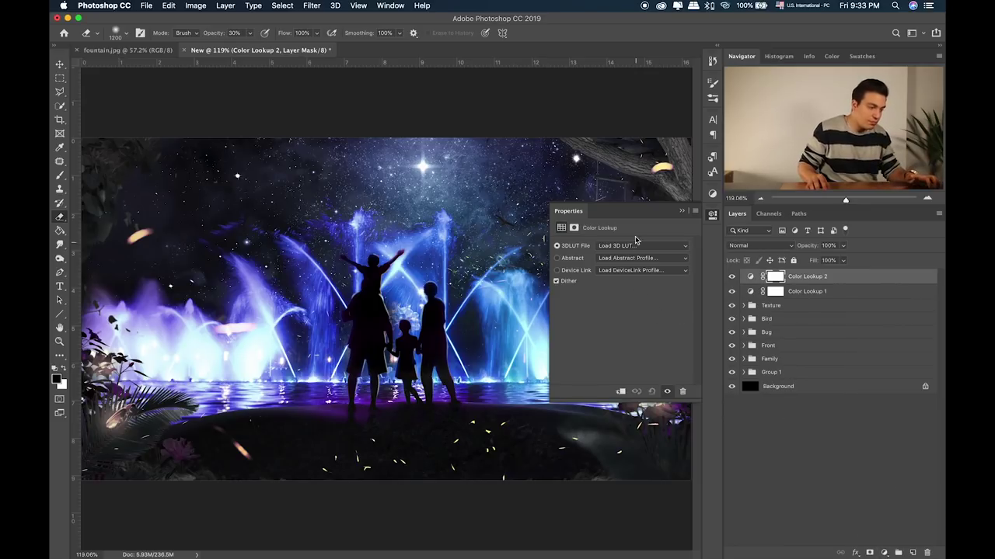
{"action": "left_click", "coordinate": [633, 247]}
{"action": "left_click", "coordinate": [618, 284]}
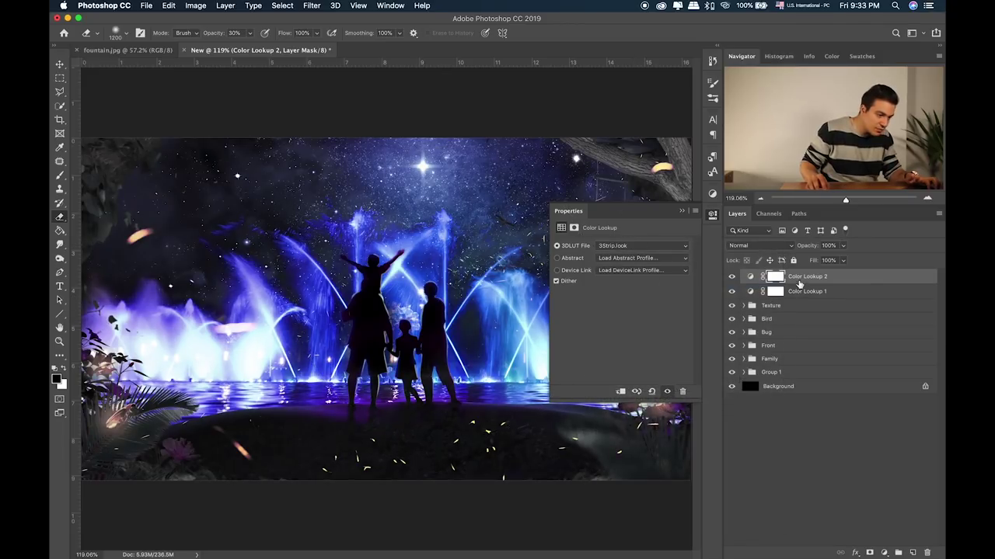
{"action": "left_click", "coordinate": [731, 276]}
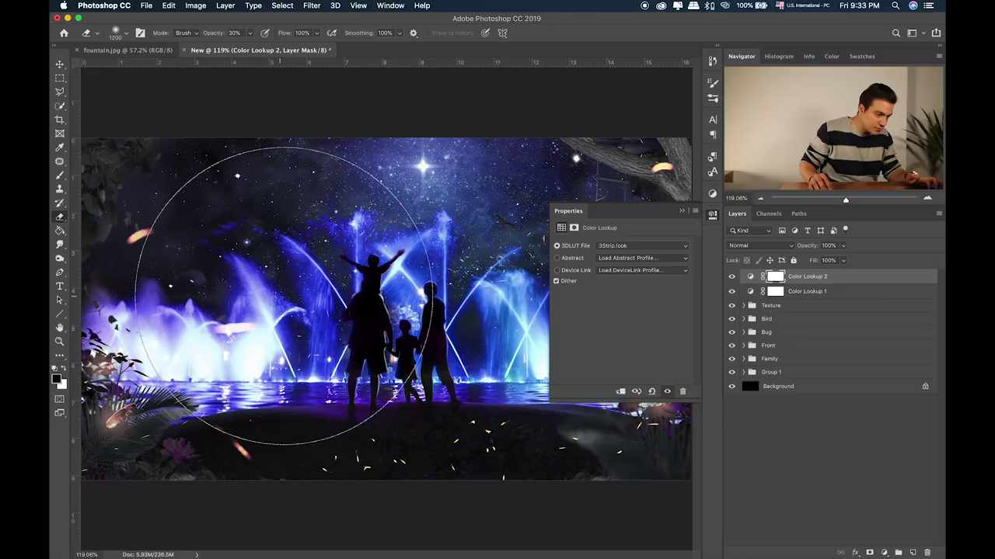
Step: Paint black over the centre of Color Lookup 2's mask with an 1100 px brush
{"action": "key", "text": "b"}
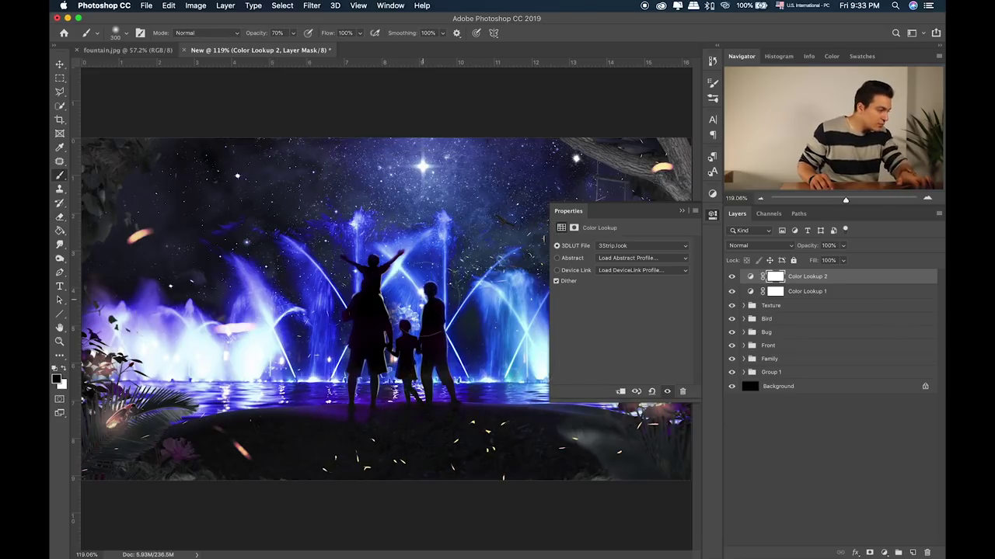
{"action": "key", "text": "bracketright"}
{"action": "key", "text": "bracketright"}
{"action": "key", "text": "bracketright"}
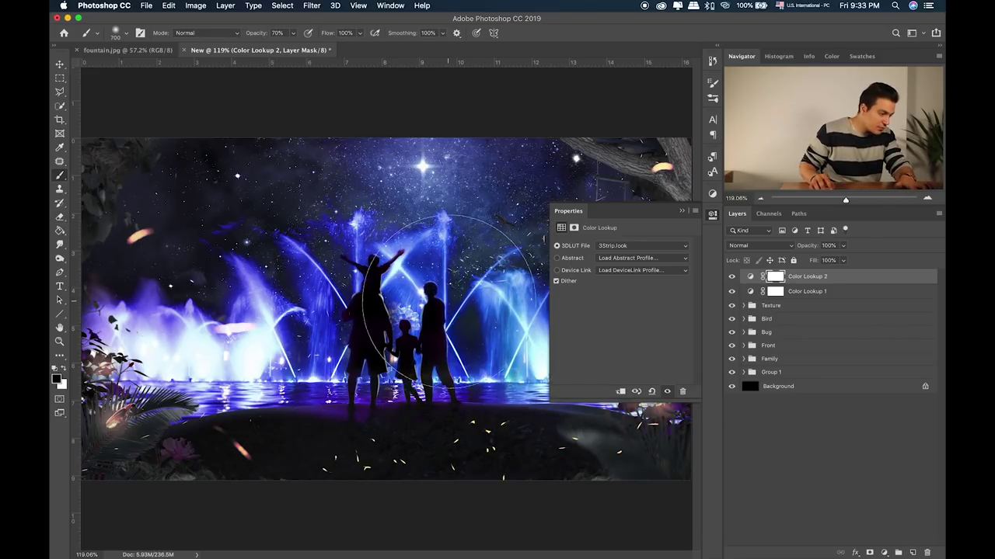
{"action": "mouse_move", "coordinate": [451, 303]}
{"action": "left_mouse_down"}
{"action": "mouse_move", "coordinate": [326, 288]}
{"action": "mouse_move", "coordinate": [388, 277]}
{"action": "left_mouse_up"}
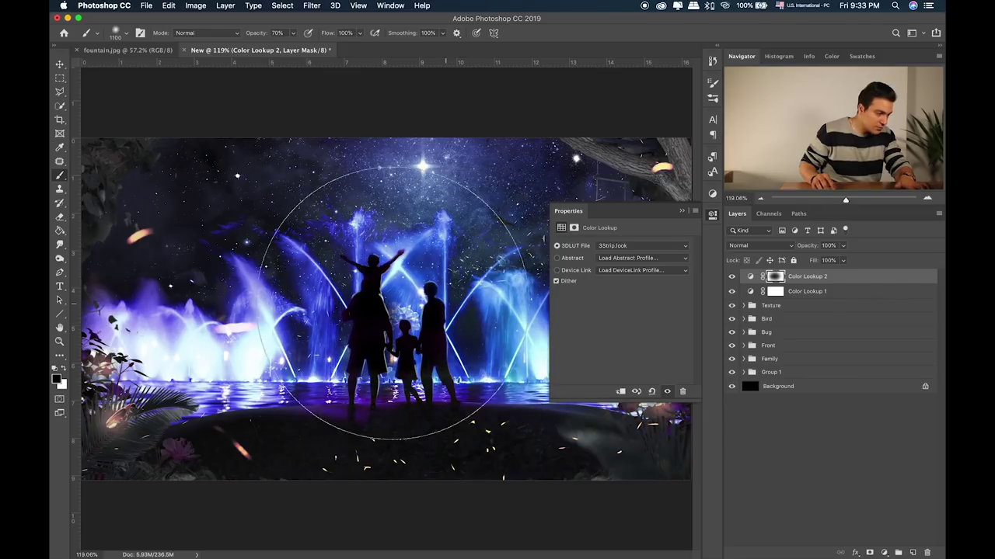
{"action": "left_click", "coordinate": [682, 211]}
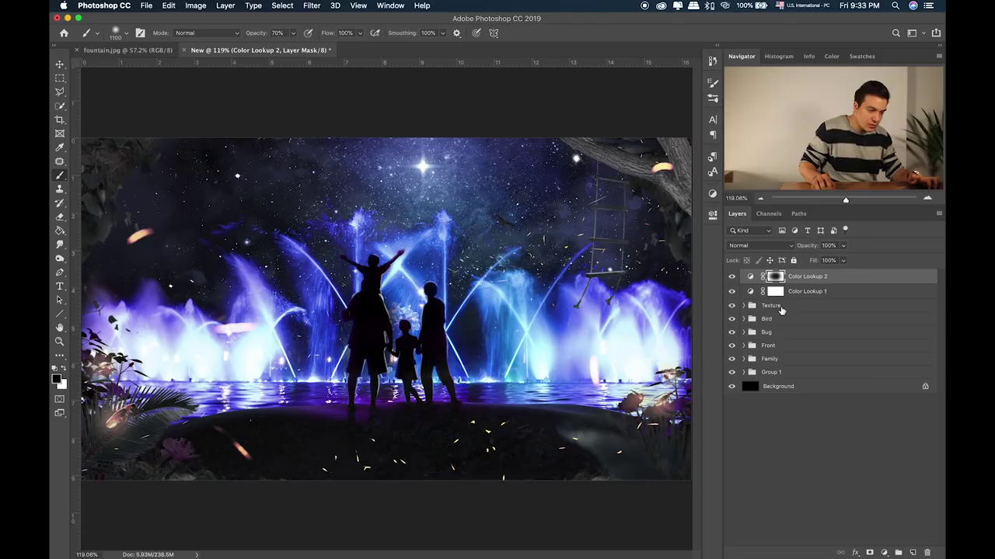
{"action": "left_click", "coordinate": [783, 307]}
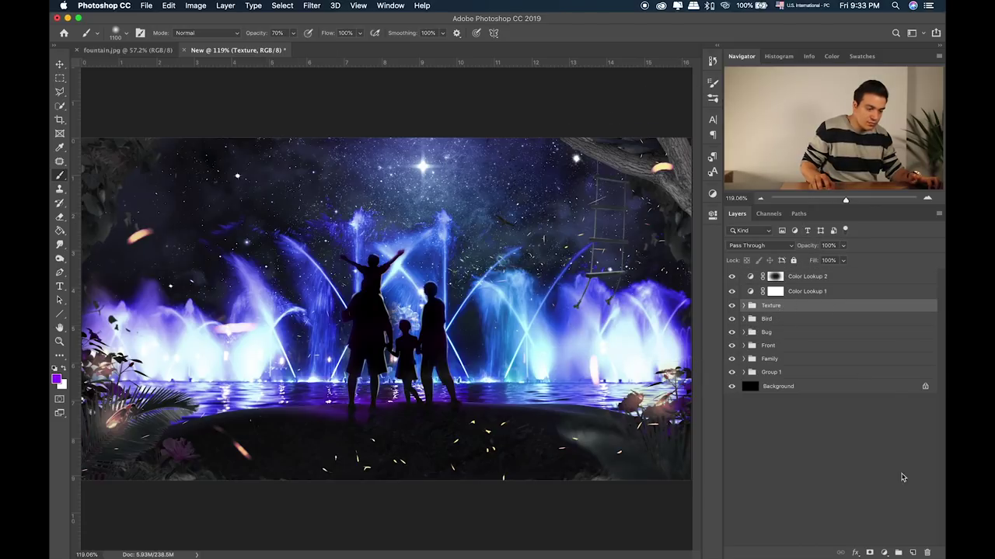
Step: Add Layer 53 above Color Lookup 2 and fill it with black
{"action": "left_click", "coordinate": [846, 278]}
{"action": "left_click", "coordinate": [913, 552]}
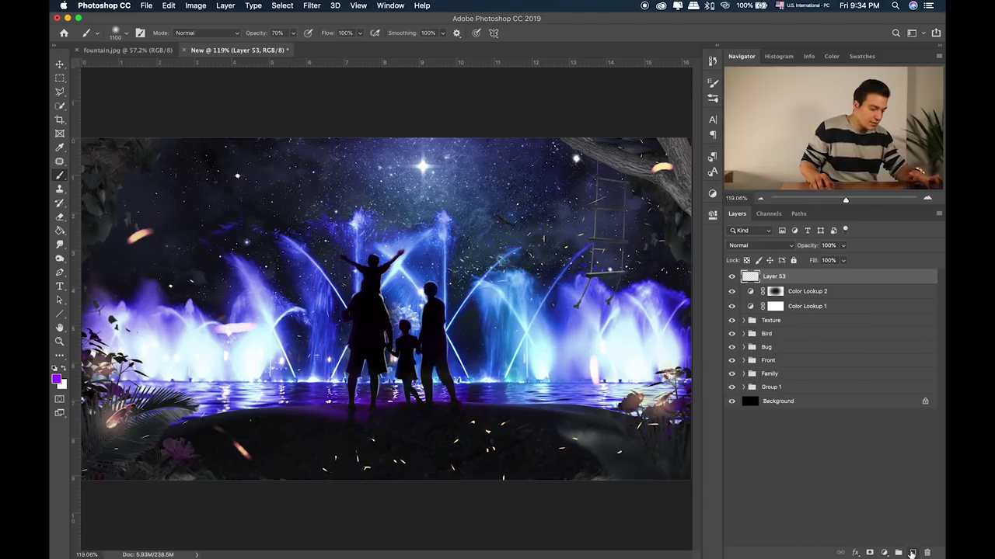
{"action": "key", "text": "g"}
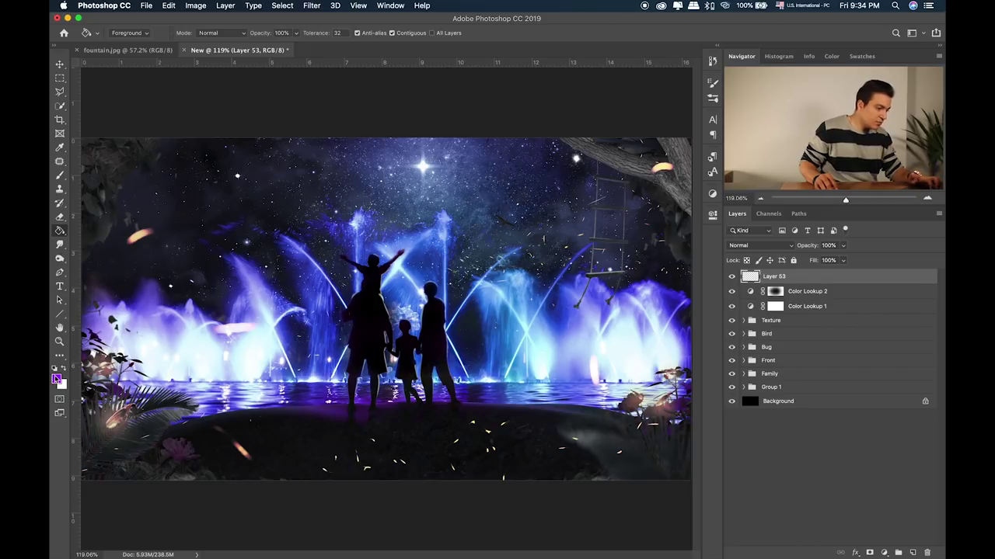
{"action": "left_click", "coordinate": [56, 378]}
{"action": "left_click", "coordinate": [519, 407]}
{"action": "key", "text": "Return"}
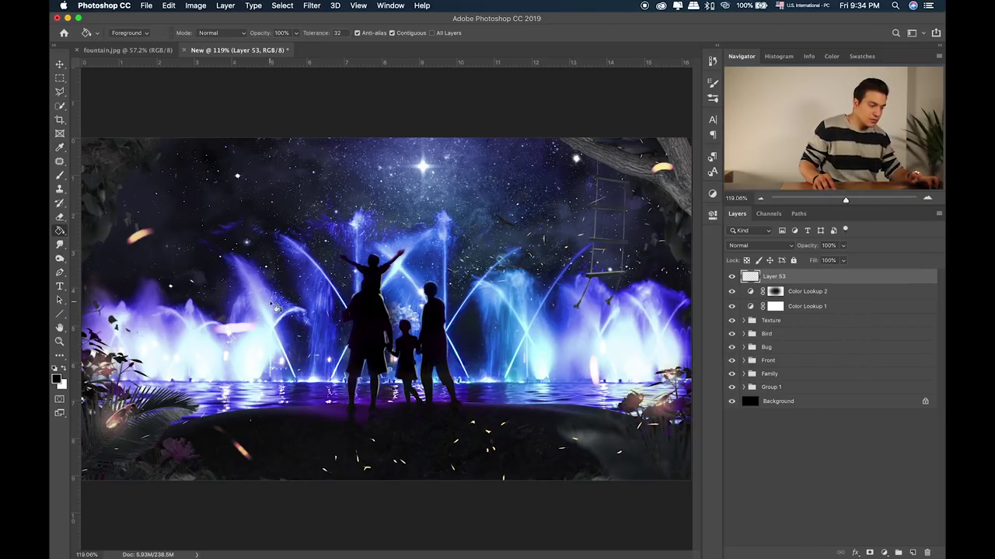
{"action": "left_click", "coordinate": [272, 305]}
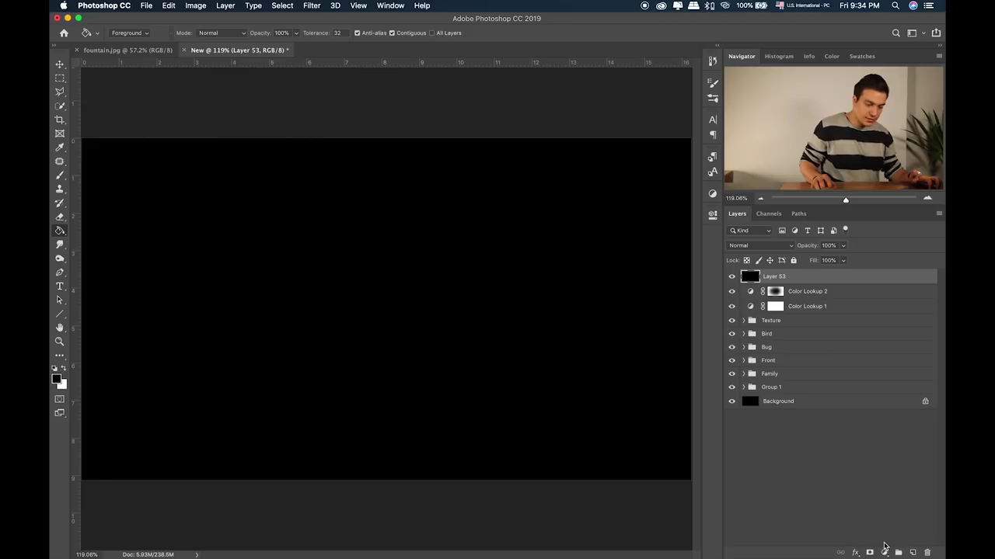
Step: Set Layer 53 to Soft Light blend mode at 20% opacity
{"action": "left_click", "coordinate": [883, 552]}
{"action": "key", "text": "Escape"}
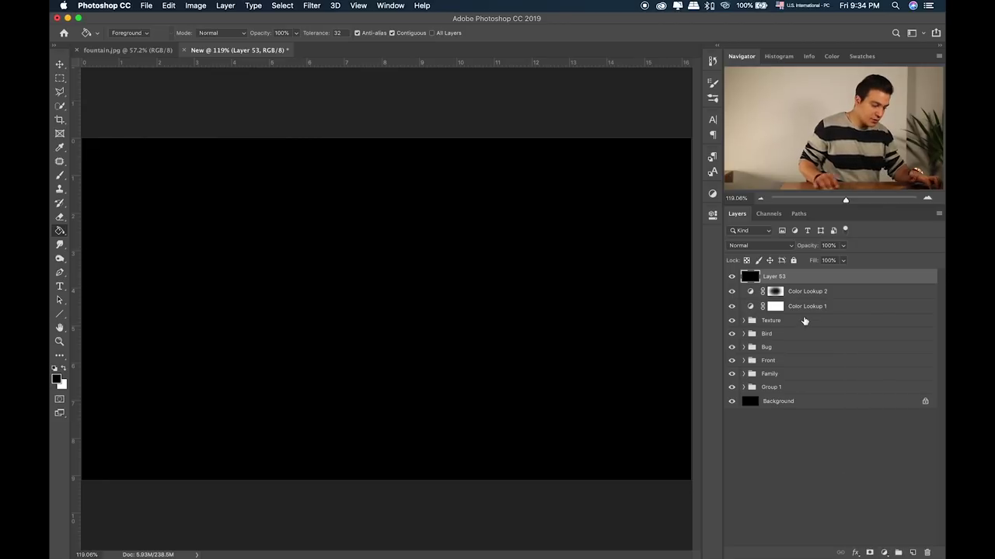
{"action": "key", "text": "v"}
{"action": "key", "text": "shift+alt+i"}
{"action": "key", "text": "shift+plus"}
{"action": "key", "text": "shift+plus"}
{"action": "key", "text": "shift+plus"}
{"action": "key", "text": "shift+plus"}
{"action": "key", "text": "shift+plus"}
{"action": "key", "text": "shift+plus"}
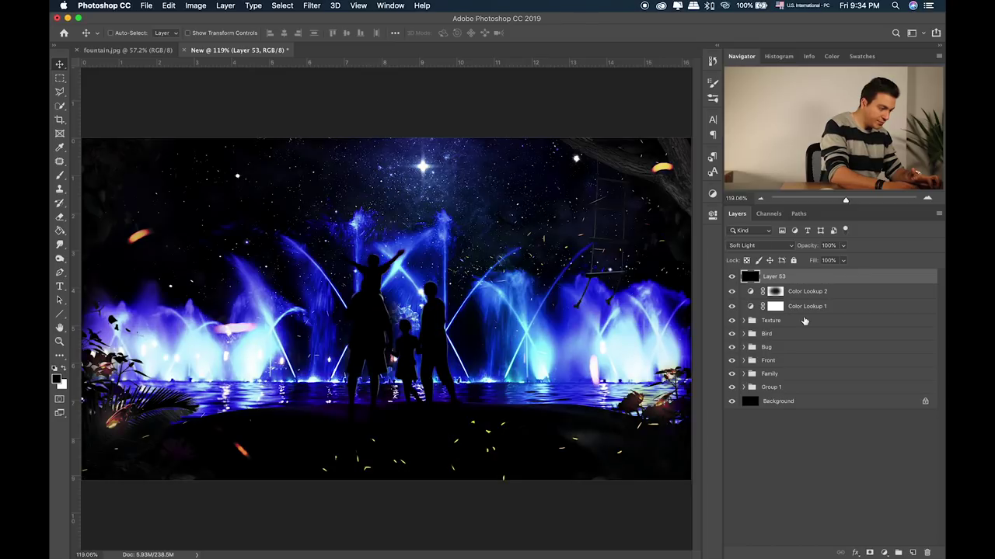
{"action": "key", "text": "shift+plus"}
{"action": "key", "text": "shift+plus"}
{"action": "key", "text": "shift+plus"}
{"action": "key", "text": "shift+plus"}
{"action": "key", "text": "shift+plus"}
{"action": "key", "text": "shift+plus"}
{"action": "key", "text": "shift+plus"}
{"action": "key", "text": "shift+plus"}
{"action": "key", "text": "shift+plus"}
{"action": "key", "text": "shift+plus"}
{"action": "key", "text": "shift+plus"}
{"action": "key", "text": "shift+plus"}
{"action": "key", "text": "shift+plus"}
{"action": "key", "text": "shift+plus"}
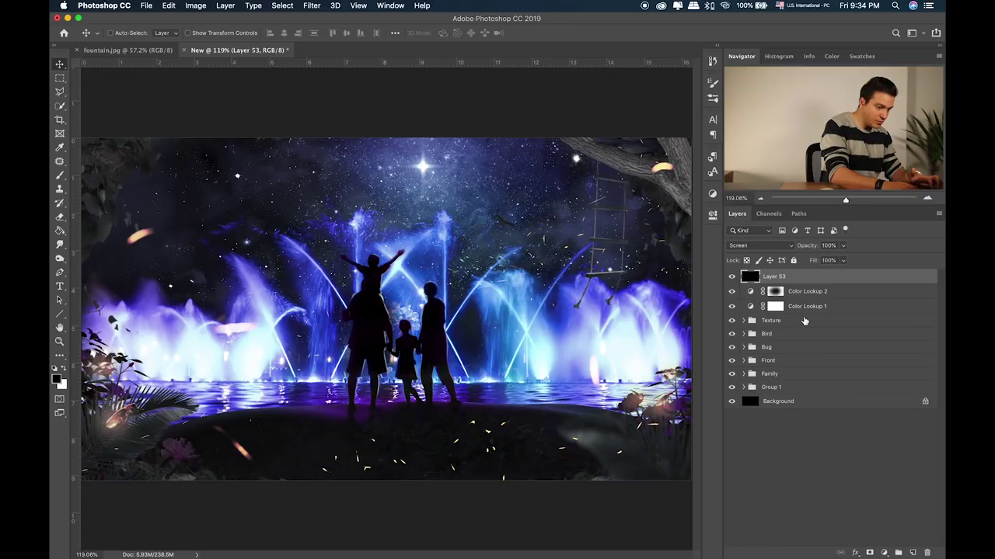
{"action": "key", "text": "shift+plus"}
{"action": "key", "text": "shift+plus"}
{"action": "left_click", "coordinate": [842, 246]}
{"action": "left_click_drag", "start_coordinate": [846, 259], "coordinate": [794, 262]}
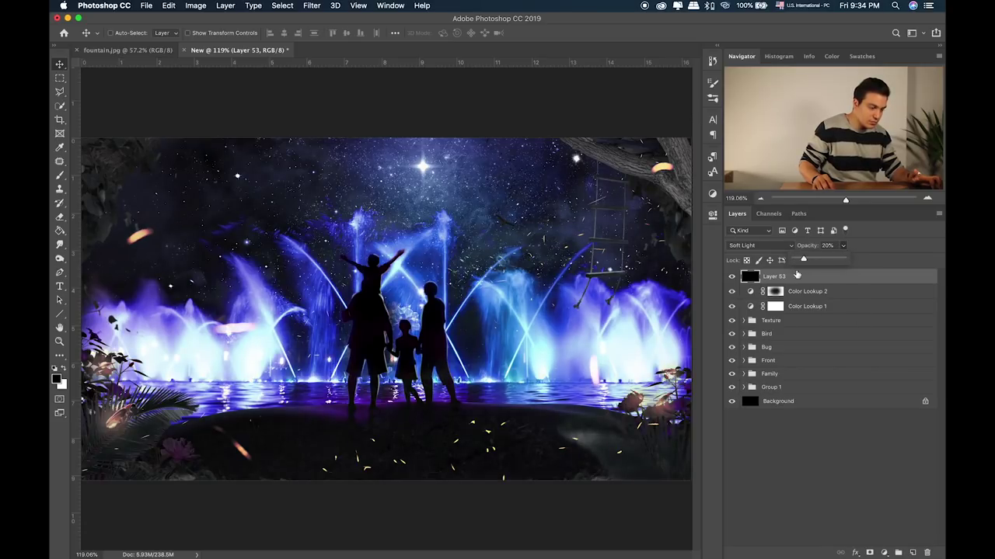
Step: Erase the black from Layer 53's centre, then add a Color Lookup adjustment
{"action": "key", "text": "e"}
{"action": "mouse_move", "coordinate": [439, 129]}
{"action": "left_mouse_down"}
{"action": "mouse_move", "coordinate": [295, 202]}
{"action": "mouse_move", "coordinate": [421, 189]}
{"action": "mouse_move", "coordinate": [444, 222]}
{"action": "mouse_move", "coordinate": [526, 251]}
{"action": "left_mouse_up"}
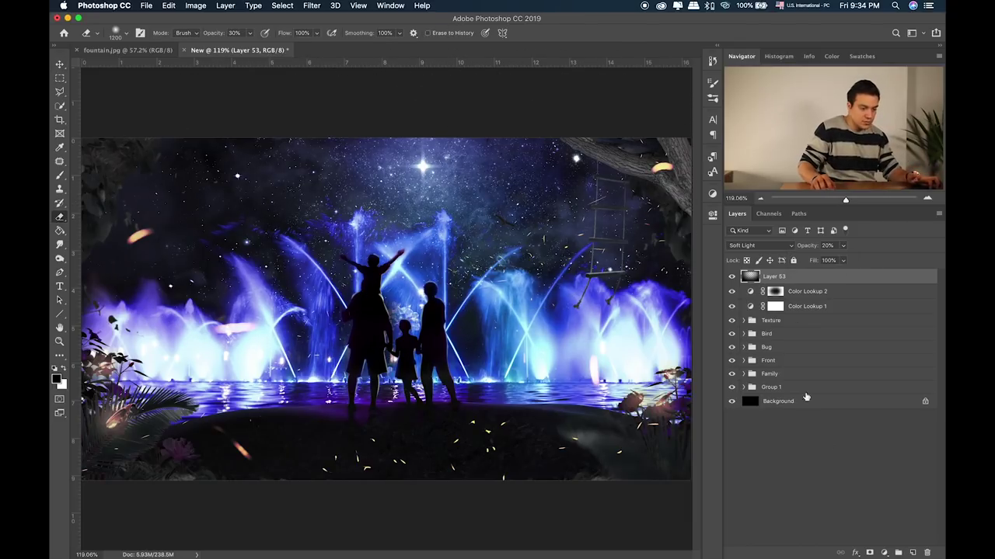
{"action": "left_click", "coordinate": [885, 553]}
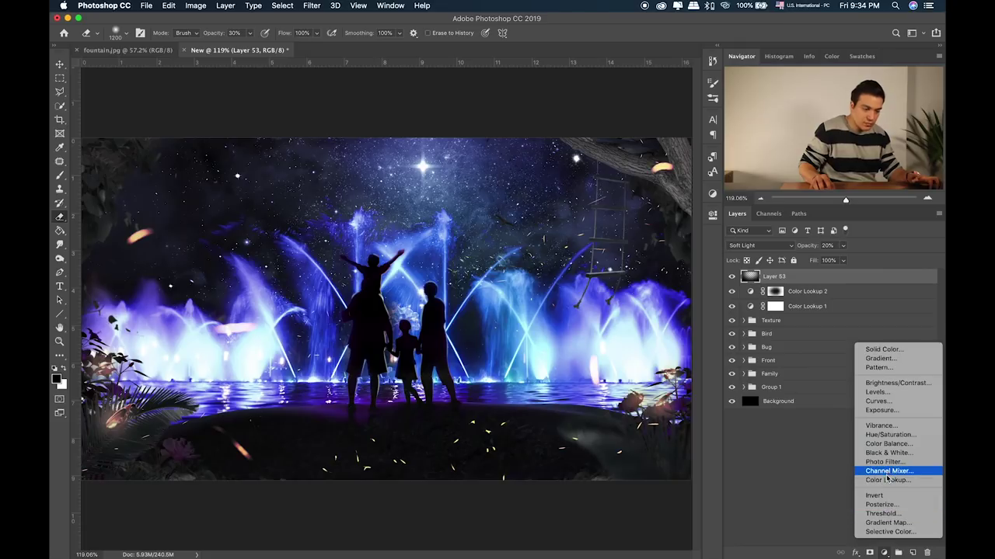
{"action": "left_click", "coordinate": [886, 481]}
Step: Try the FallColors.look and HorrorBlue.3DL lookups, deleting each layer
{"action": "left_click", "coordinate": [635, 245]}
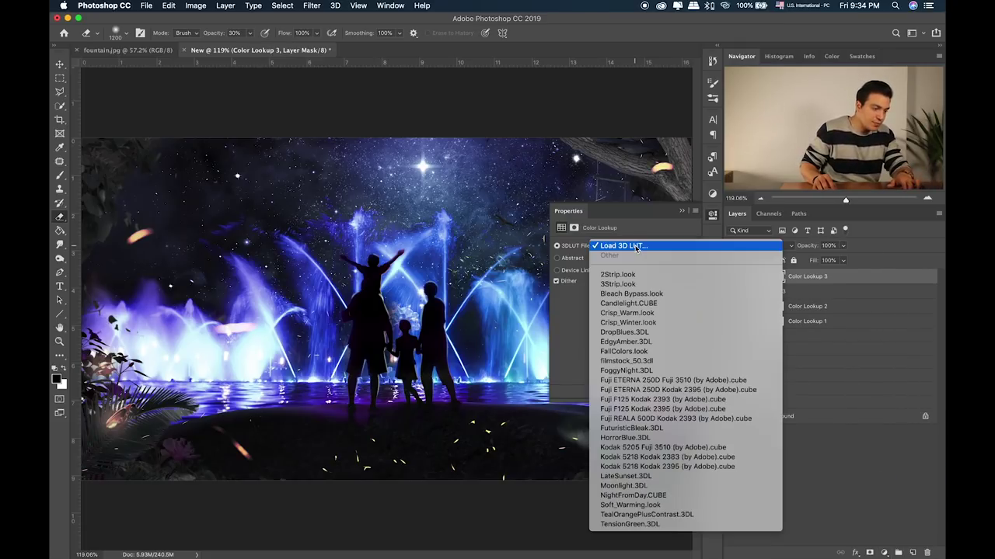
{"action": "left_click", "coordinate": [645, 352]}
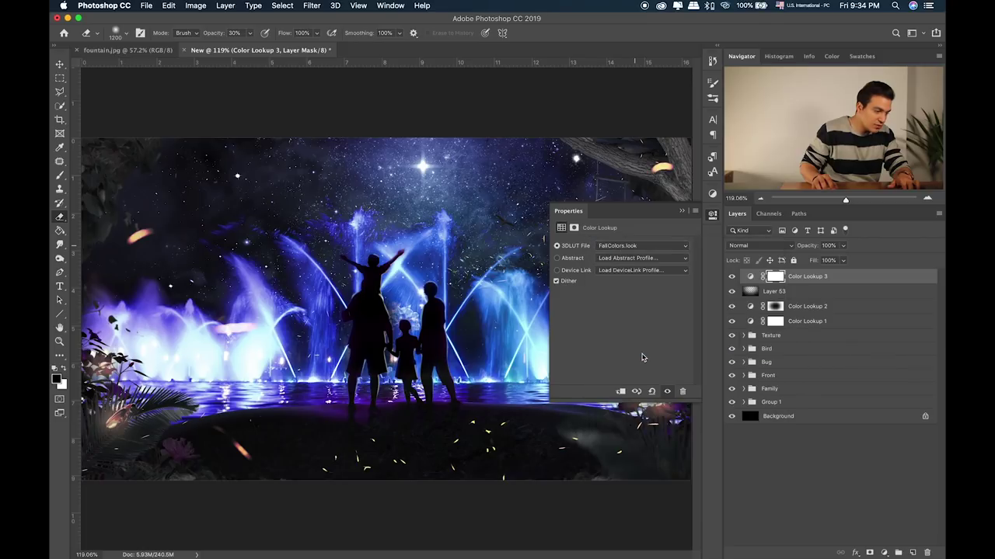
{"action": "left_click", "coordinate": [732, 276]}
{"action": "key", "text": "Delete"}
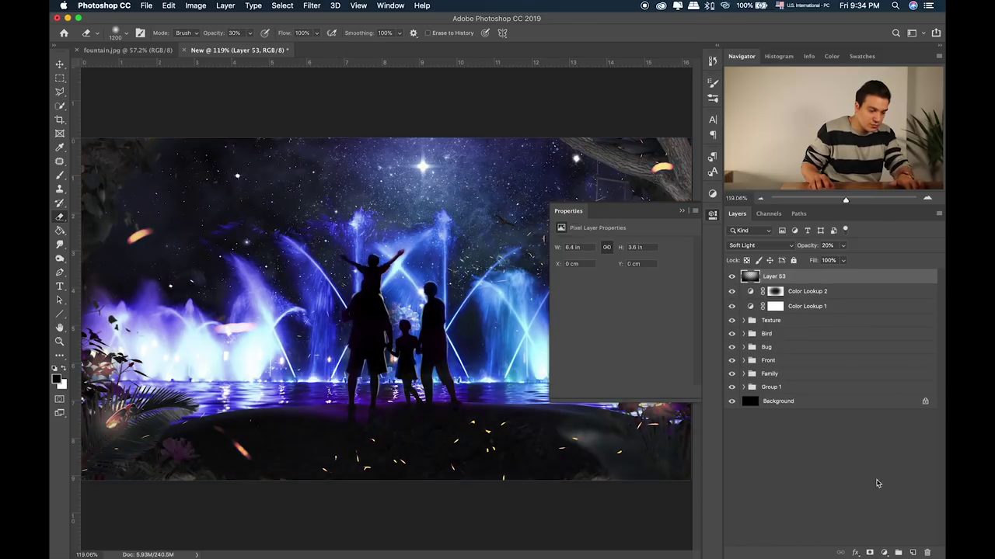
{"action": "left_click", "coordinate": [884, 553]}
{"action": "key", "text": "Return"}
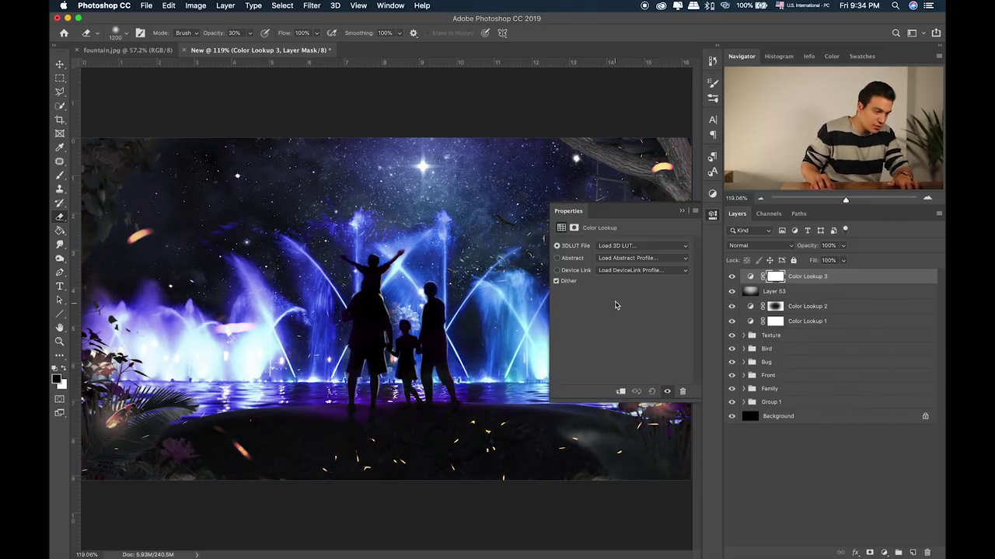
{"action": "left_click", "coordinate": [624, 246]}
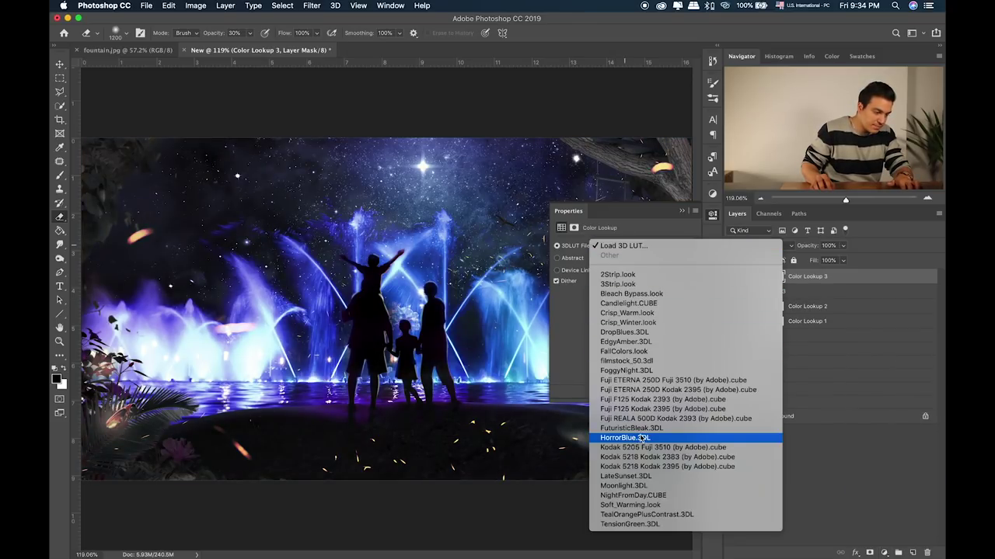
{"action": "left_click", "coordinate": [641, 439]}
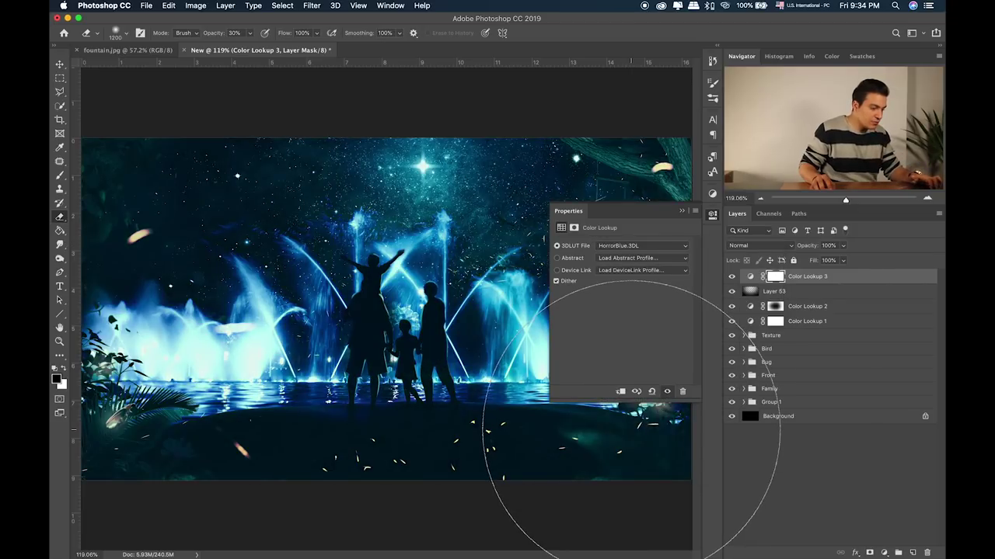
{"action": "key", "text": "BackSpace"}
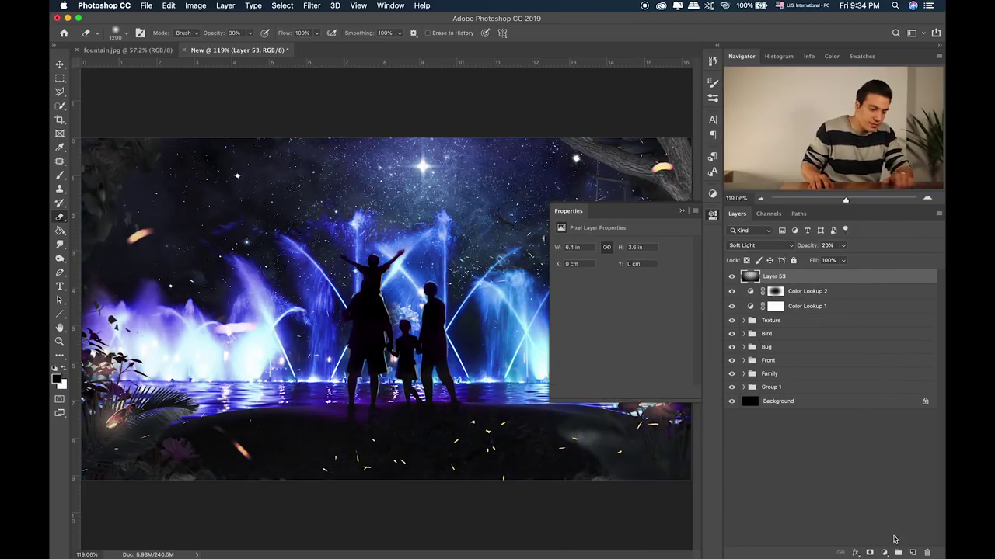
Step: Add Color Lookup 3 using the NightFromDay.CUBE 3DLUT file
{"action": "left_click", "coordinate": [884, 552]}
{"action": "left_click", "coordinate": [888, 480]}
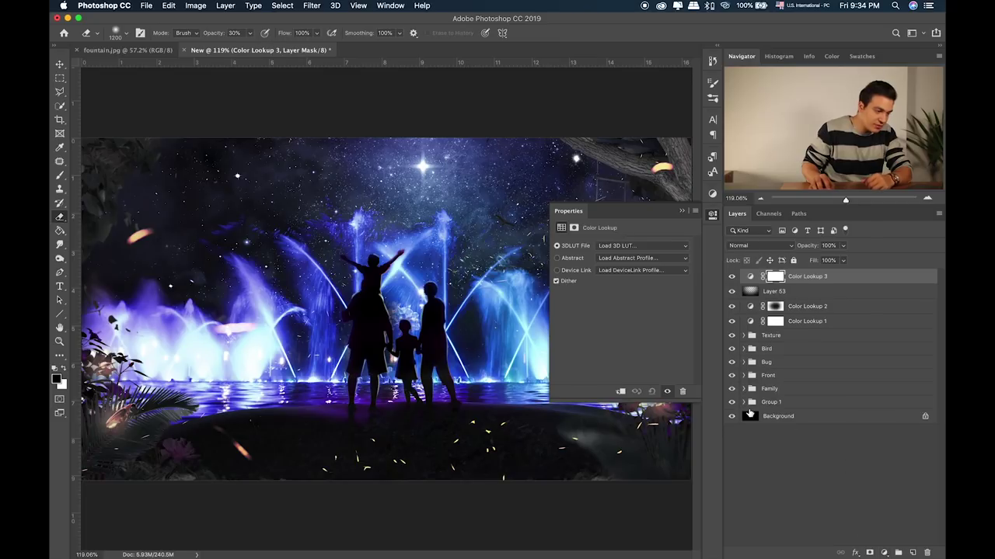
{"action": "left_click", "coordinate": [631, 247]}
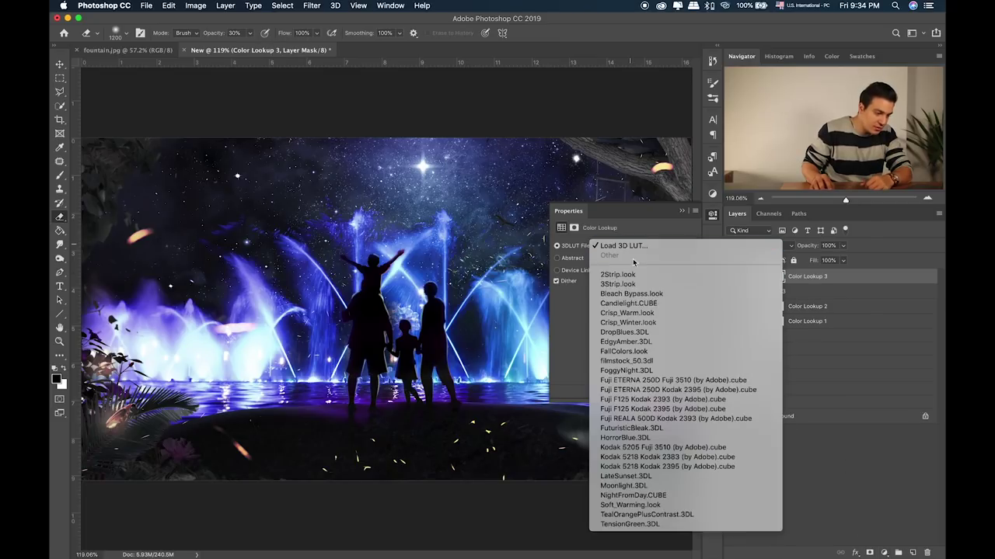
{"action": "left_click", "coordinate": [672, 495]}
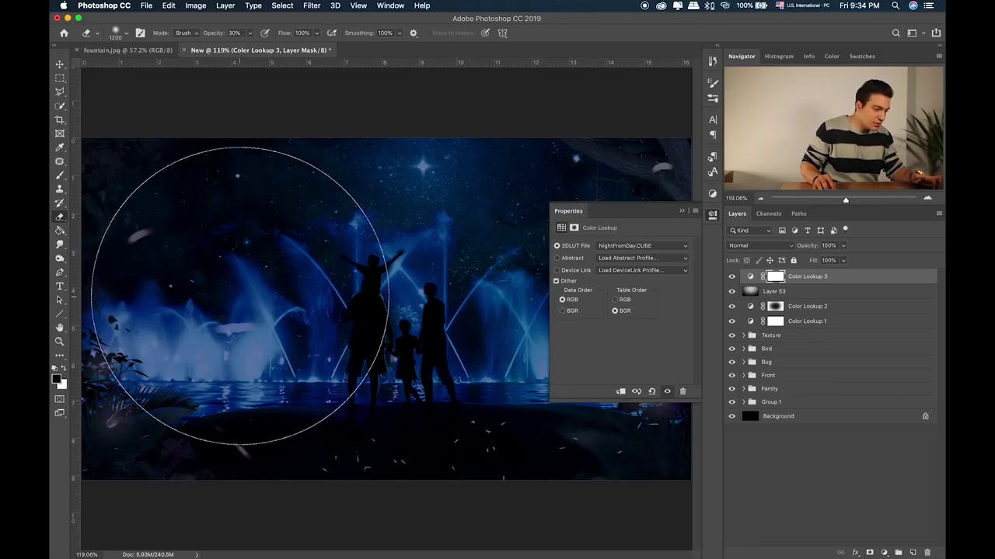
Step: Cycle Color Lookup 3's blend mode to Soft Light and close its properties
{"action": "left_click", "coordinate": [751, 276]}
{"action": "key", "text": "v"}
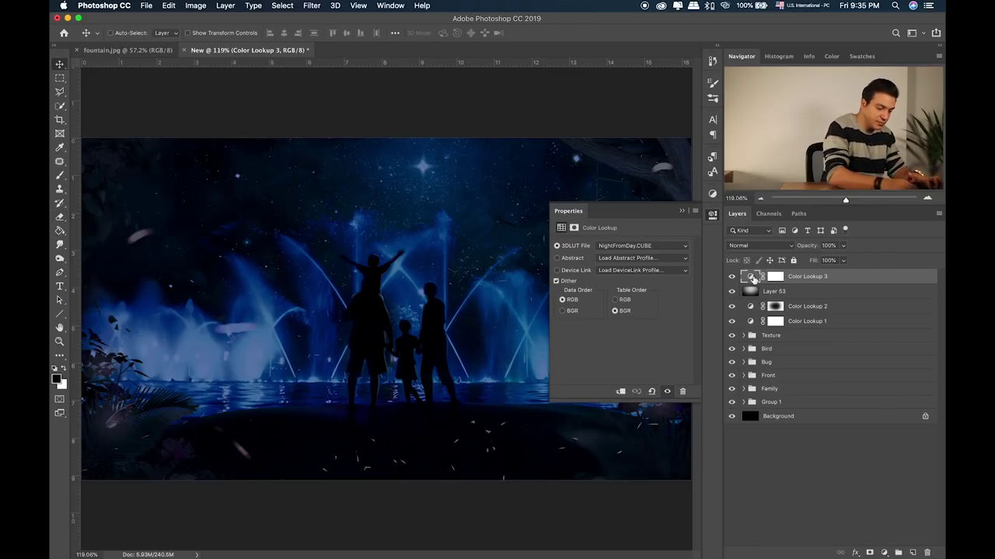
{"action": "key", "text": "shift+plus"}
{"action": "key", "text": "shift+plus"}
{"action": "key", "text": "shift+plus"}
{"action": "key", "text": "shift+plus"}
{"action": "key", "text": "shift+plus"}
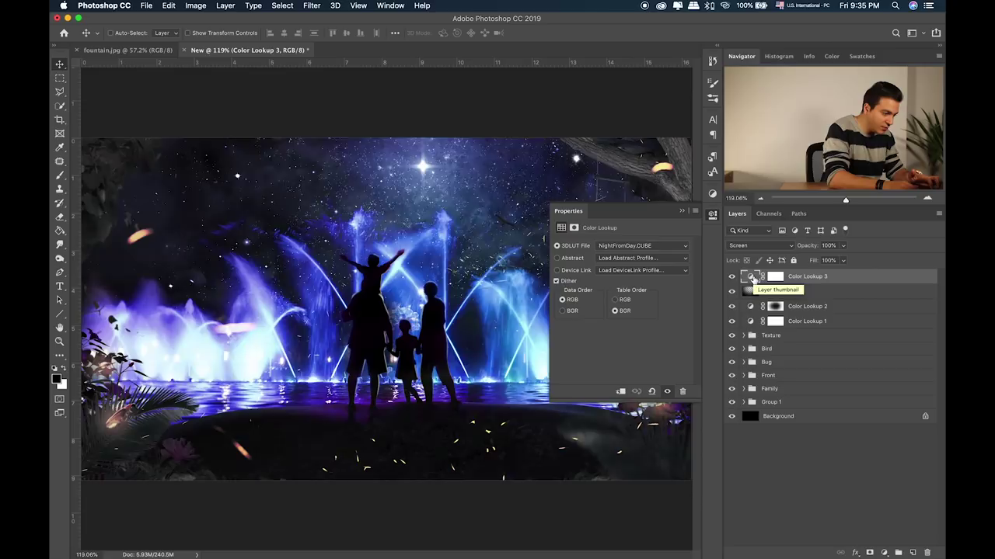
{"action": "key", "text": "shift+plus"}
{"action": "key", "text": "shift+plus"}
{"action": "key", "text": "shift+plus"}
{"action": "key", "text": "shift+plus"}
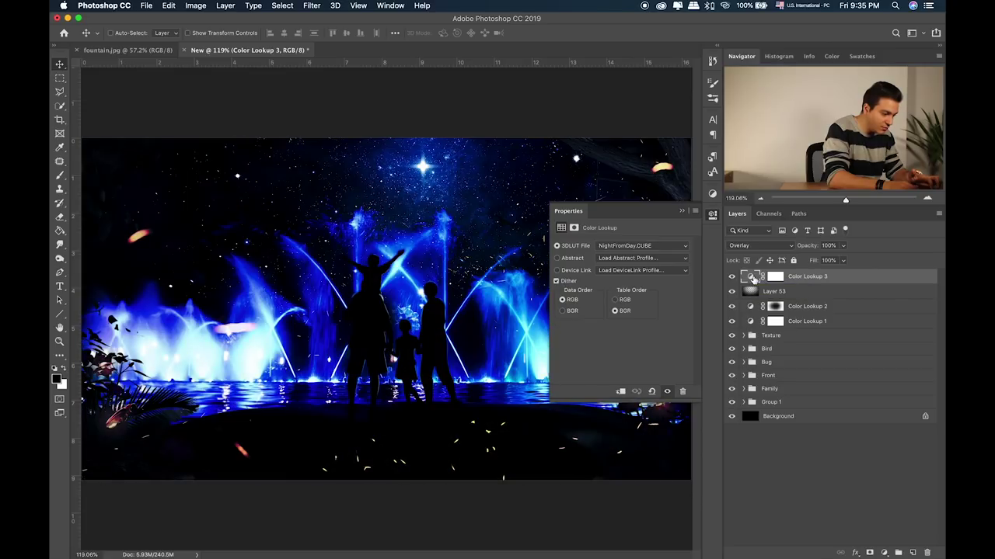
{"action": "key", "text": "shift+plus"}
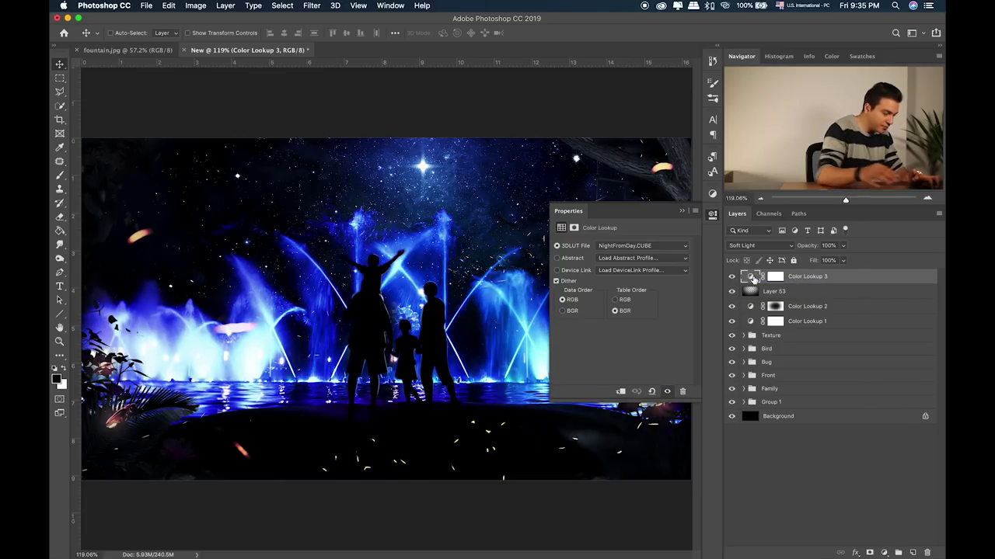
{"action": "left_click", "coordinate": [680, 213]}
Step: Paint black on Color Lookup 3's mask over the centre, then shrink the brush to 700
{"action": "key", "text": "ctrl+plus"}
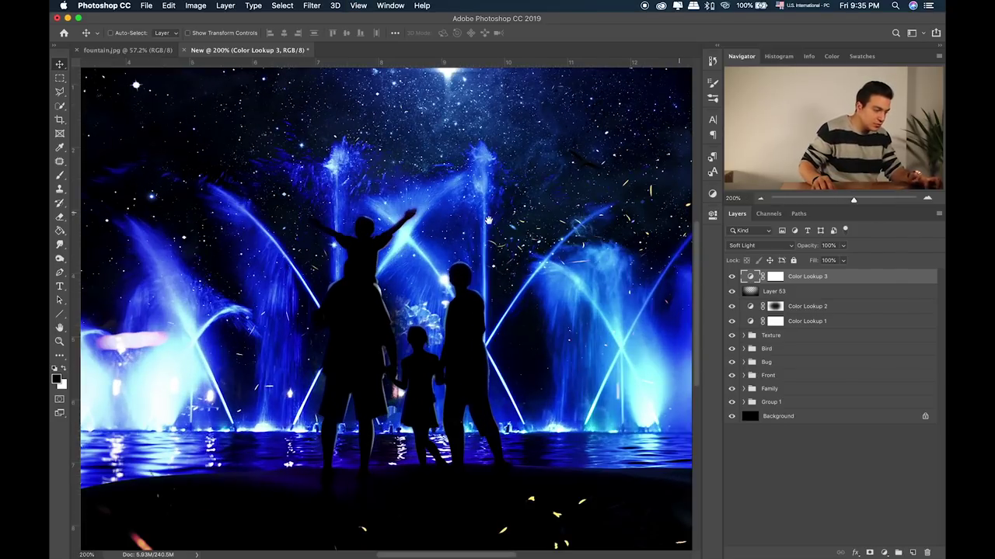
{"action": "key", "text": "ctrl+minus"}
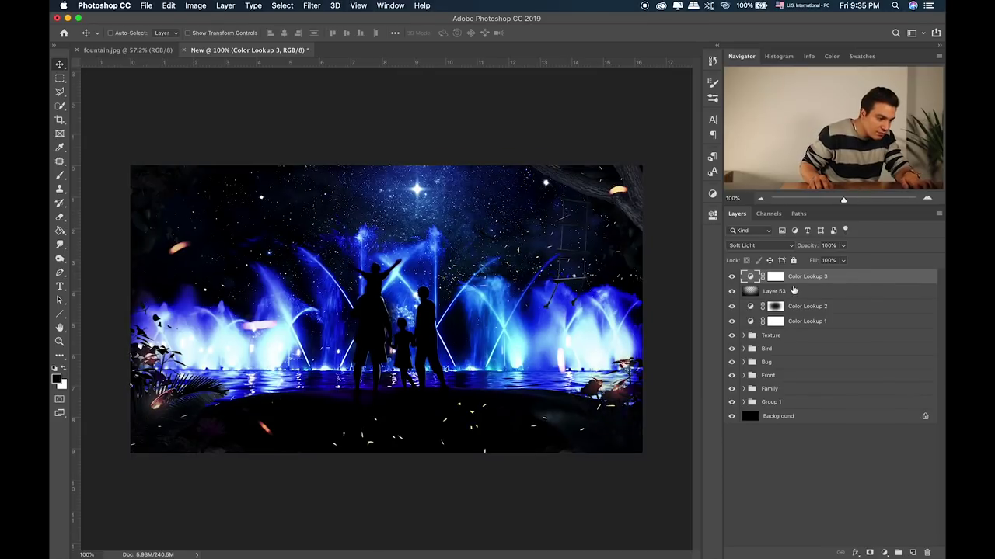
{"action": "left_click", "coordinate": [775, 277]}
{"action": "key", "text": "b"}
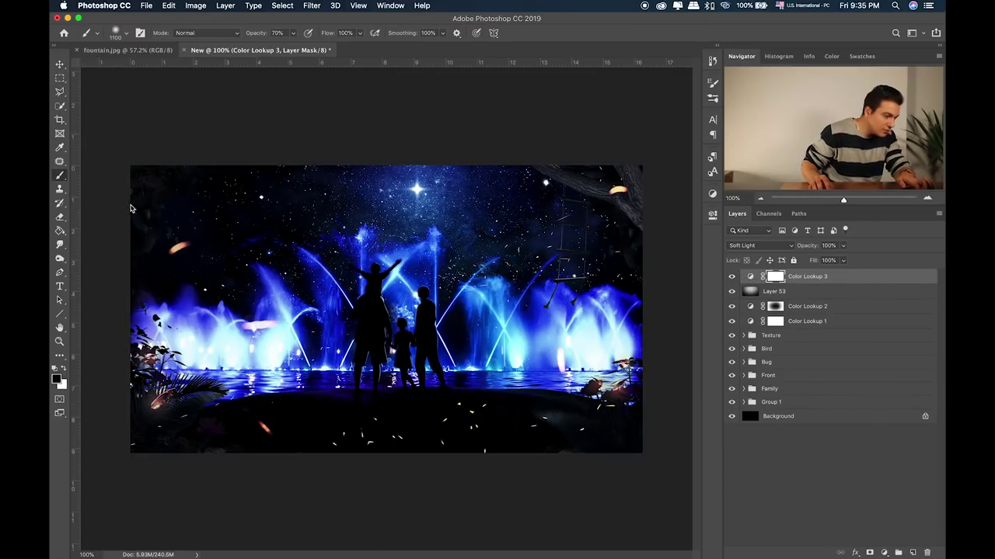
{"action": "mouse_move", "coordinate": [515, 282]}
{"action": "left_mouse_down"}
{"action": "mouse_move", "coordinate": [256, 295]}
{"action": "mouse_move", "coordinate": [347, 290]}
{"action": "left_mouse_up"}
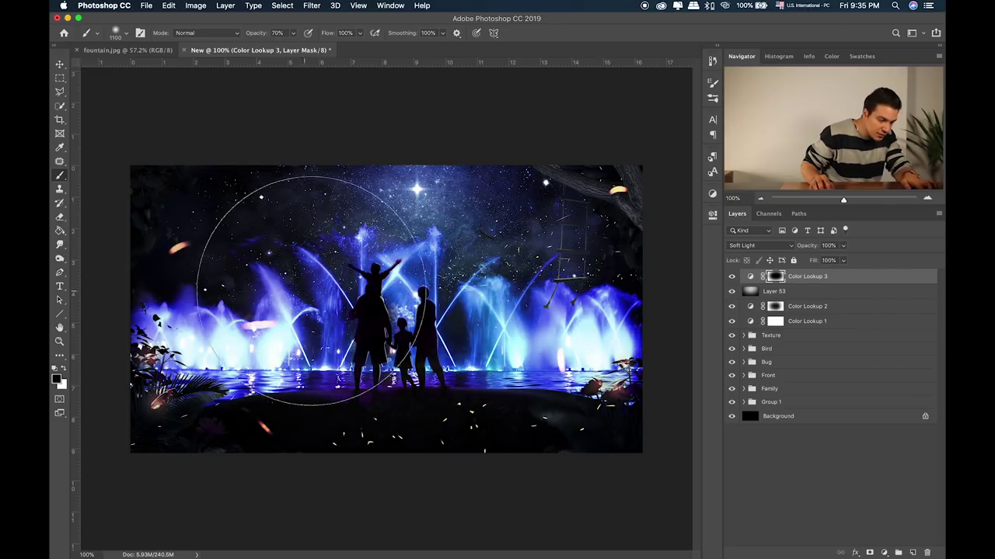
{"action": "key", "text": "bracketleft"}
{"action": "key", "text": "bracketleft"}
{"action": "key", "text": "bracketleft"}
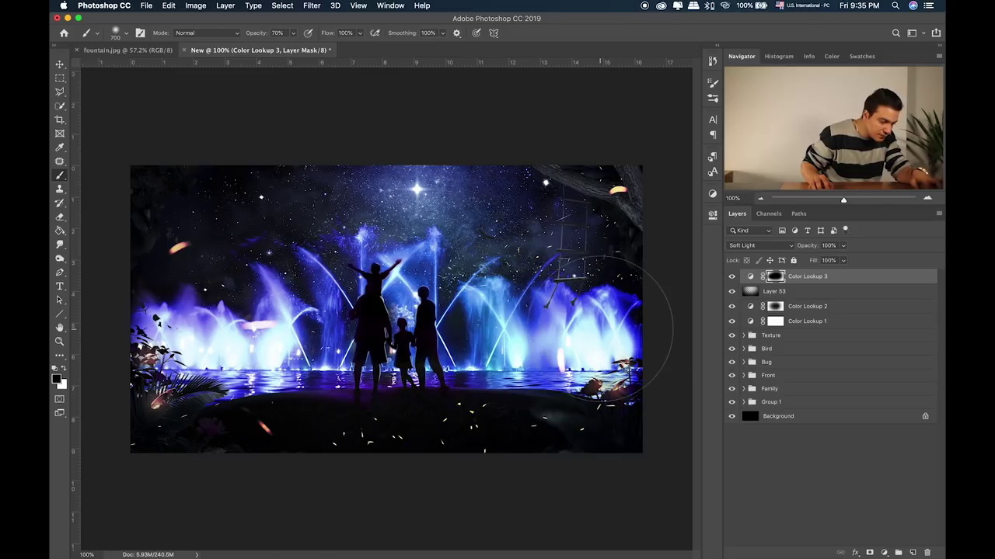
{"action": "scroll", "coordinate": [616, 322], "scroll_direction": "up", "scroll_amount": 2}
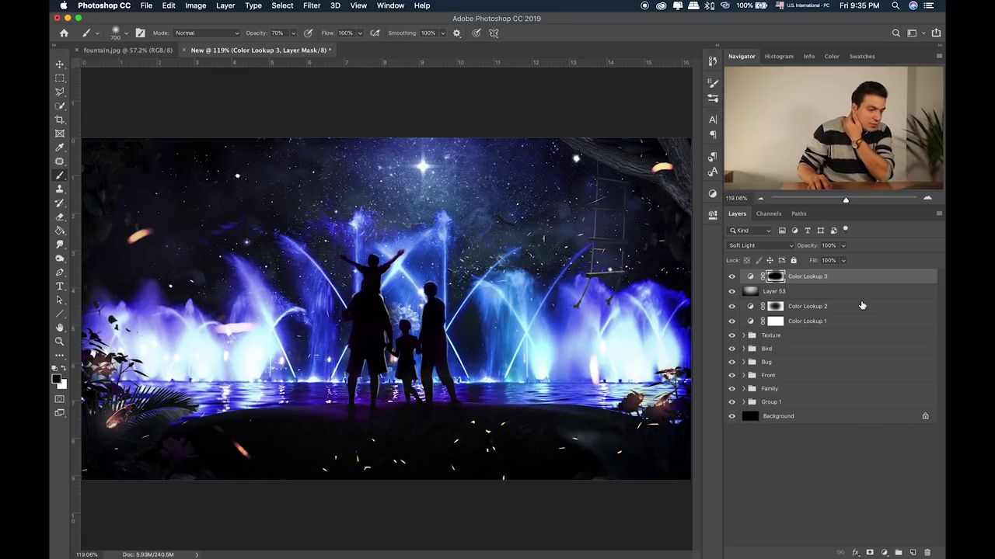
Step: Add Color Lookup 4 above Color Lookup 3 using Moonlight.3DL
{"action": "left_click", "coordinate": [846, 283]}
{"action": "left_click", "coordinate": [885, 551]}
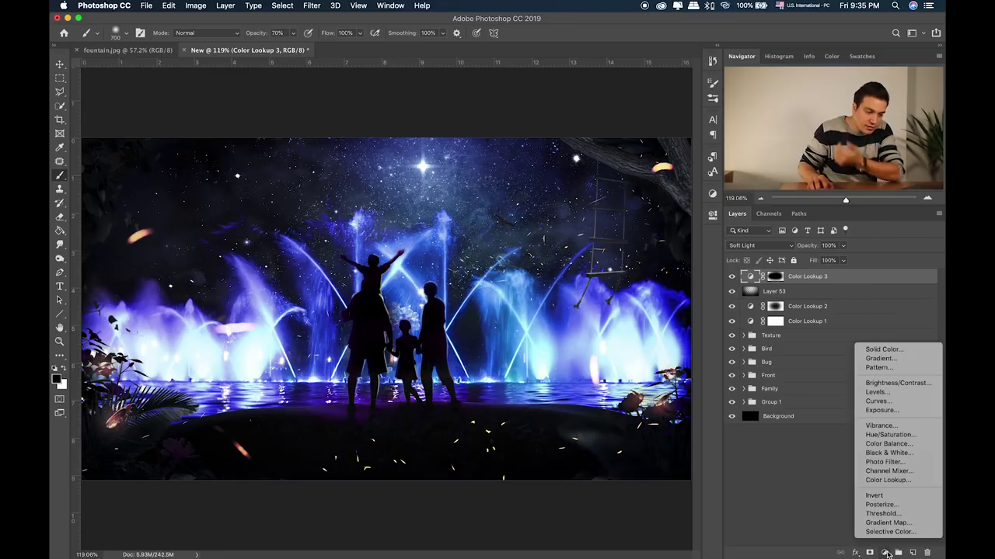
{"action": "left_click", "coordinate": [744, 273]}
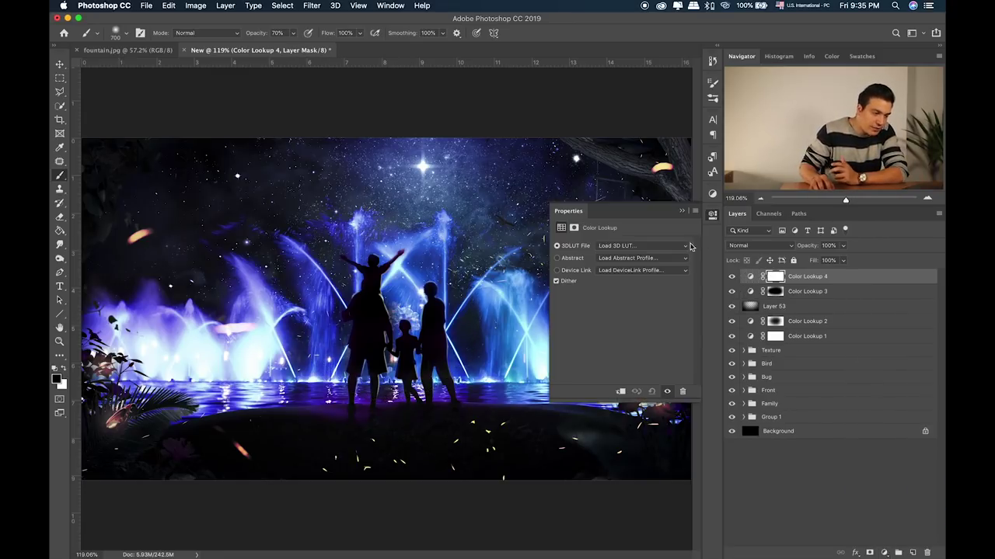
{"action": "left_click", "coordinate": [670, 247]}
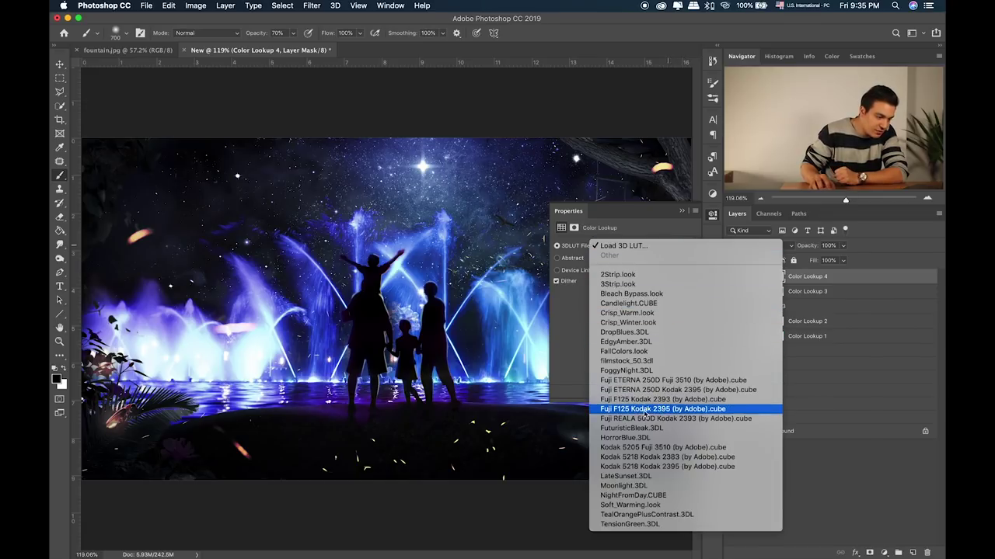
{"action": "left_click", "coordinate": [626, 485]}
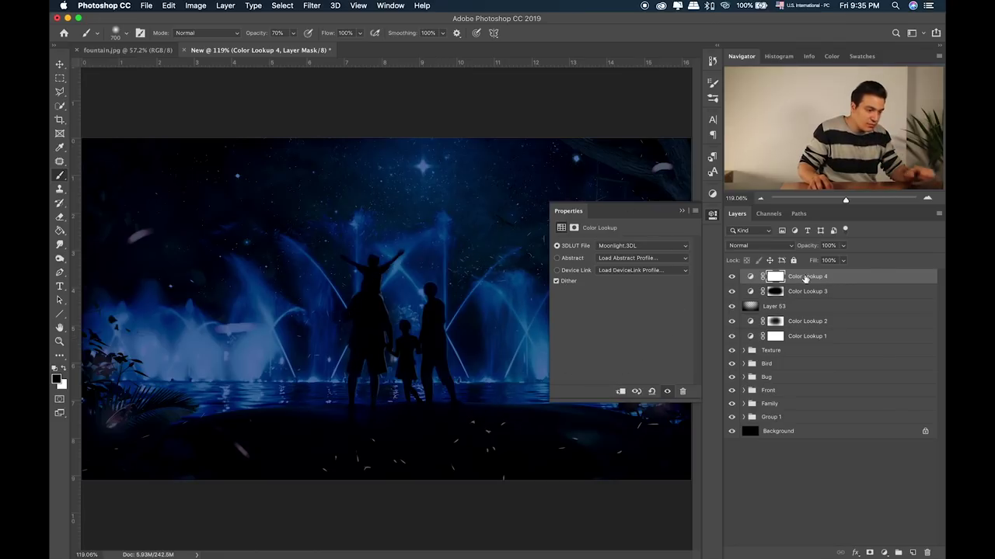
Step: Cycle Color Lookup 4's blend modes and settle on Screen, comparing on and off
{"action": "left_click", "coordinate": [750, 276]}
{"action": "key", "text": "v"}
{"action": "key", "text": "shift+plus"}
{"action": "key", "text": "shift+plus"}
{"action": "key", "text": "shift+plus"}
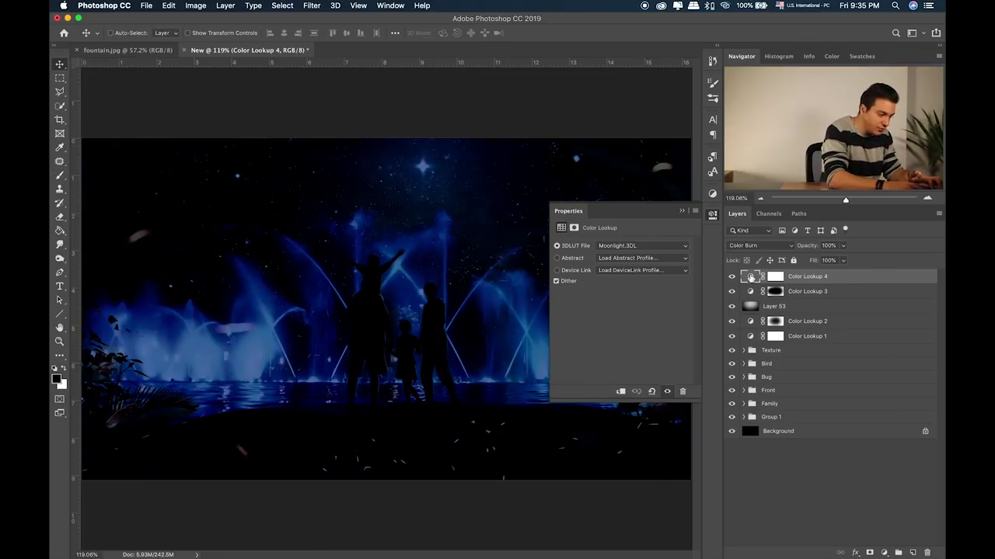
{"action": "key", "text": "shift+plus"}
{"action": "key", "text": "shift+plus"}
{"action": "key", "text": "shift+plus"}
{"action": "key", "text": "shift+plus"}
{"action": "key", "text": "shift+plus"}
{"action": "key", "text": "shift+plus"}
{"action": "key", "text": "shift+plus"}
{"action": "key", "text": "shift+plus"}
{"action": "key", "text": "shift+plus"}
{"action": "key", "text": "shift+plus"}
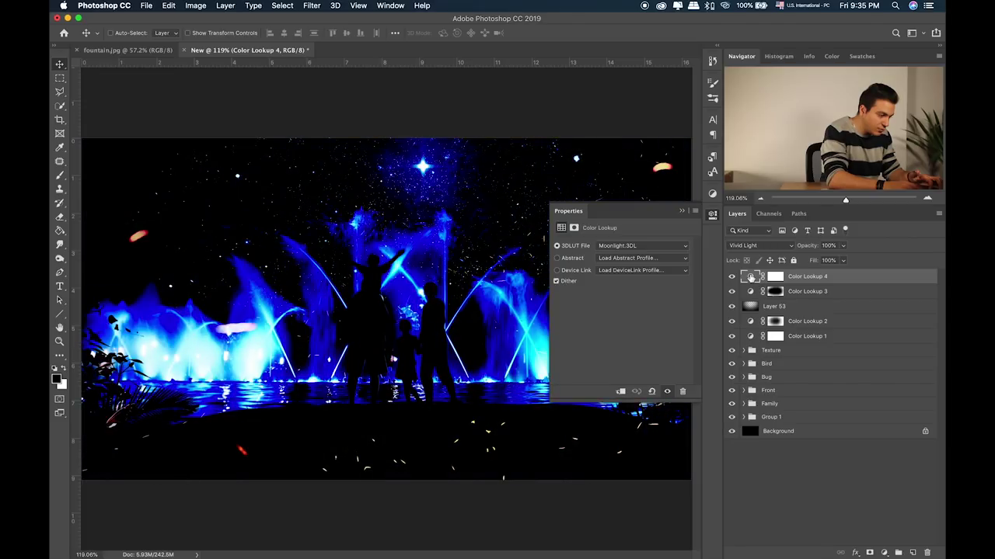
{"action": "key", "text": "shift+minus"}
{"action": "key", "text": "shift+plus"}
{"action": "key", "text": "shift+plus"}
{"action": "key", "text": "shift+plus"}
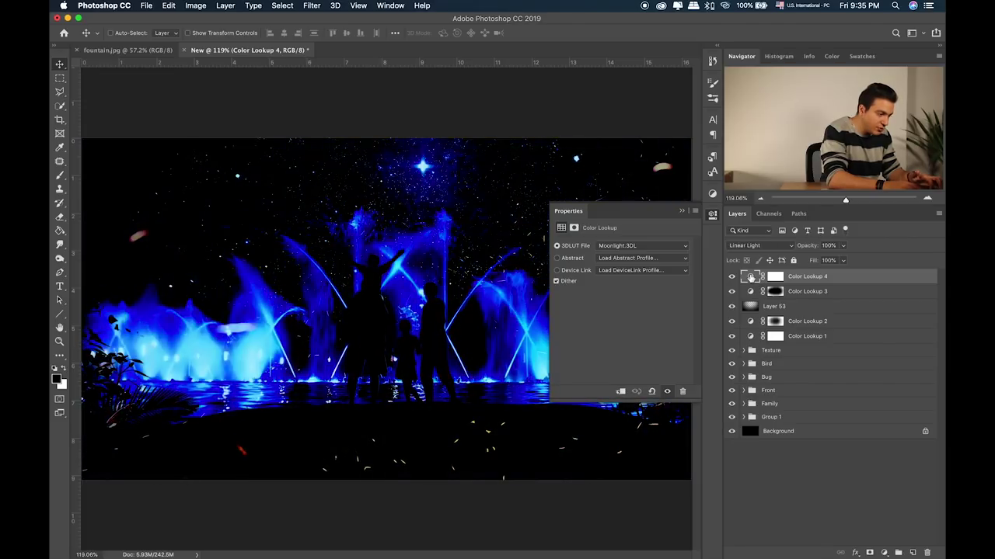
{"action": "key", "text": "shift+plus"}
{"action": "key", "text": "shift+plus"}
{"action": "key", "text": "shift+plus"}
{"action": "key", "text": "shift+plus"}
{"action": "key", "text": "shift+plus"}
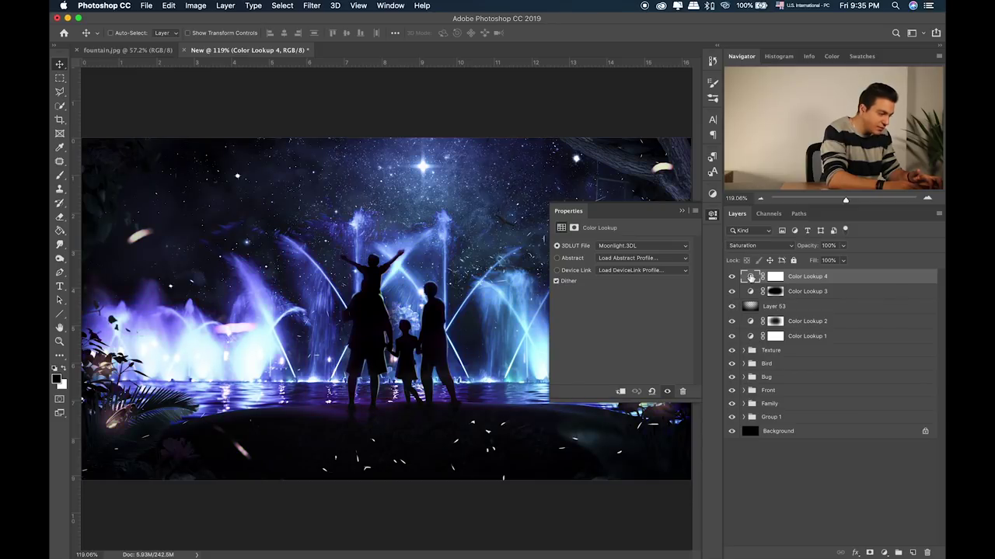
{"action": "key", "text": "shift+plus"}
{"action": "key", "text": "shift+plus"}
{"action": "key", "text": "shift+plus"}
{"action": "key", "text": "shift+plus"}
{"action": "key", "text": "shift+plus"}
{"action": "key", "text": "shift+plus"}
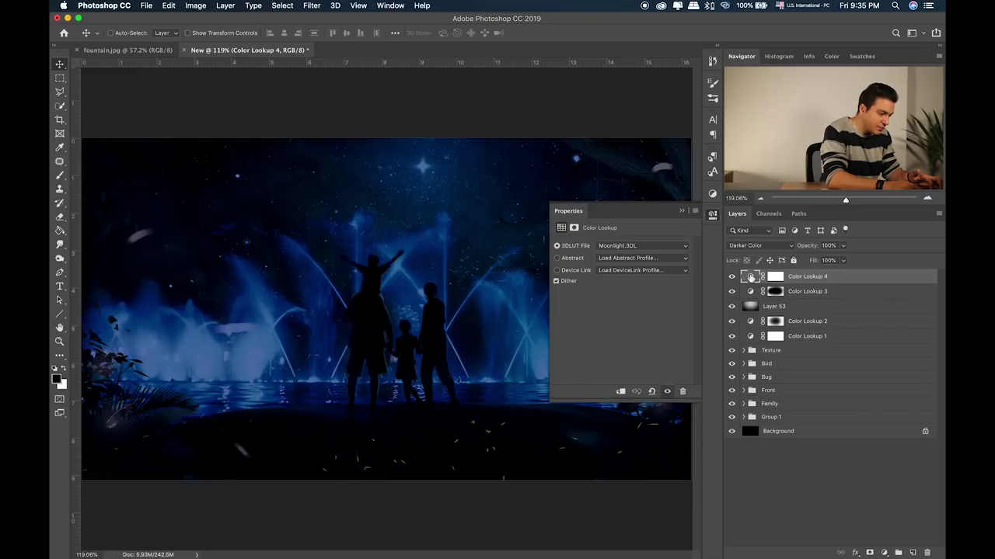
{"action": "key", "text": "shift+plus"}
{"action": "key", "text": "shift+plus"}
{"action": "key", "text": "shift+plus"}
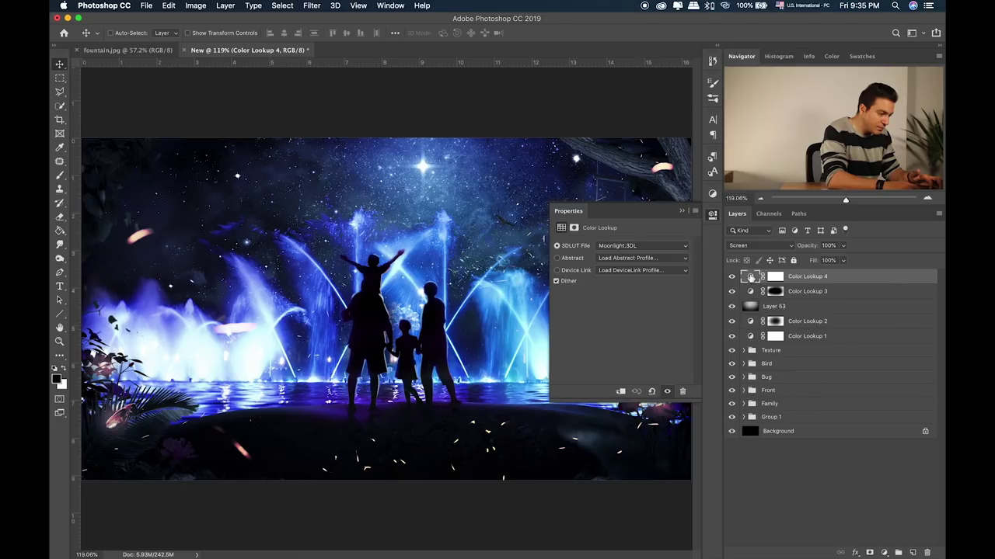
{"action": "key", "text": "shift+minus"}
{"action": "key", "text": "shift+plus"}
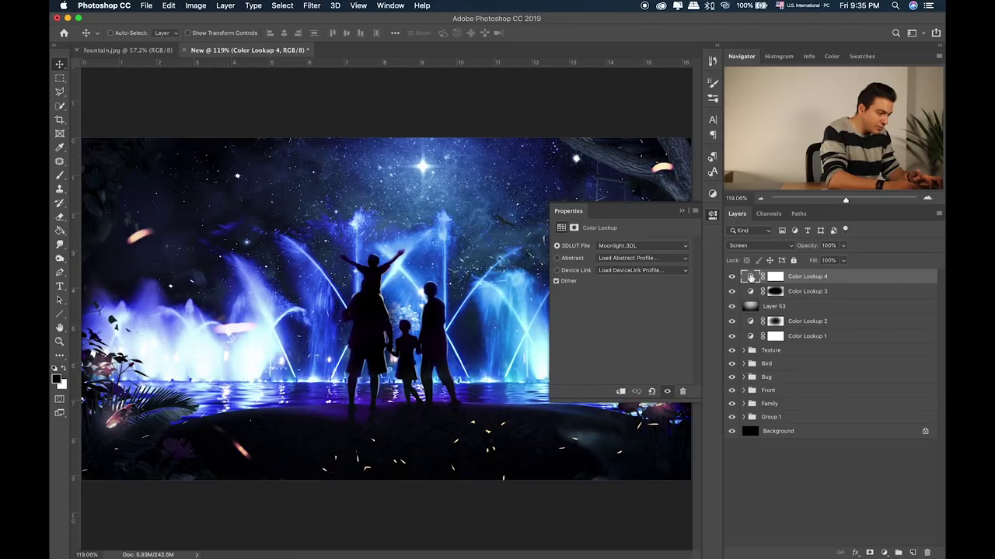
{"action": "left_click", "coordinate": [732, 276]}
{"action": "left_click", "coordinate": [731, 277]}
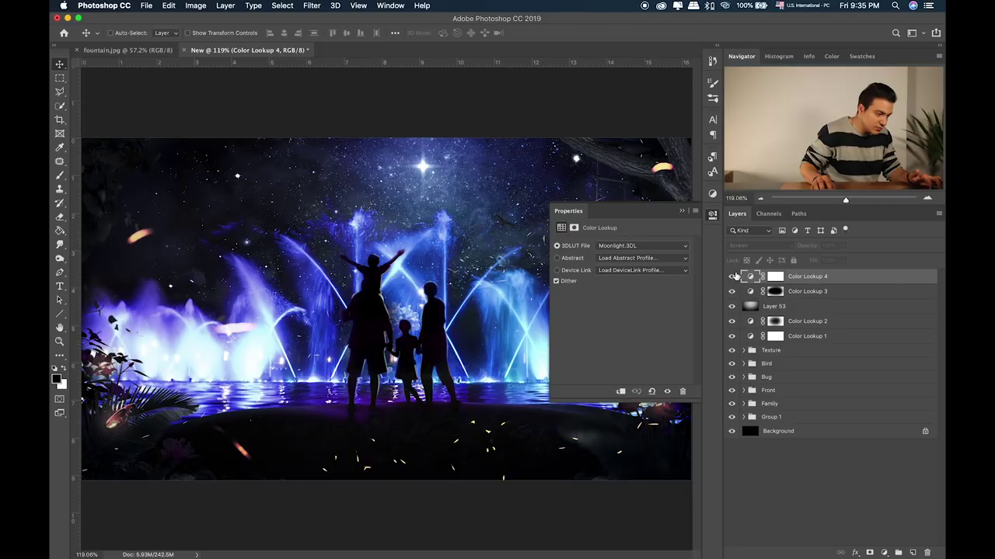
Step: Paint black on Color Lookup 4's mask over the lower-right fountains
{"action": "left_click", "coordinate": [775, 277]}
{"action": "left_click", "coordinate": [681, 211]}
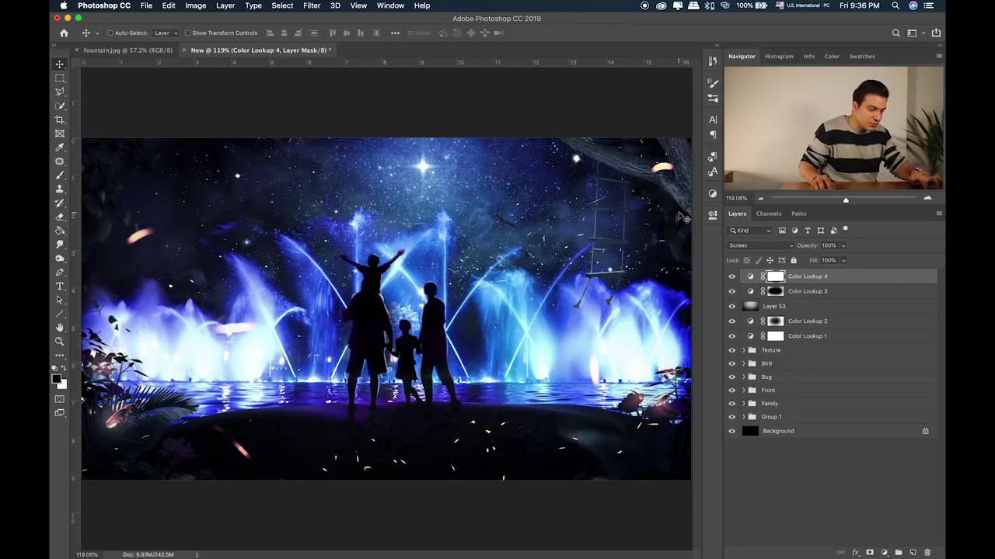
{"action": "key", "text": "b"}
{"action": "left_click_drag", "start_coordinate": [645, 389], "coordinate": [584, 433]}
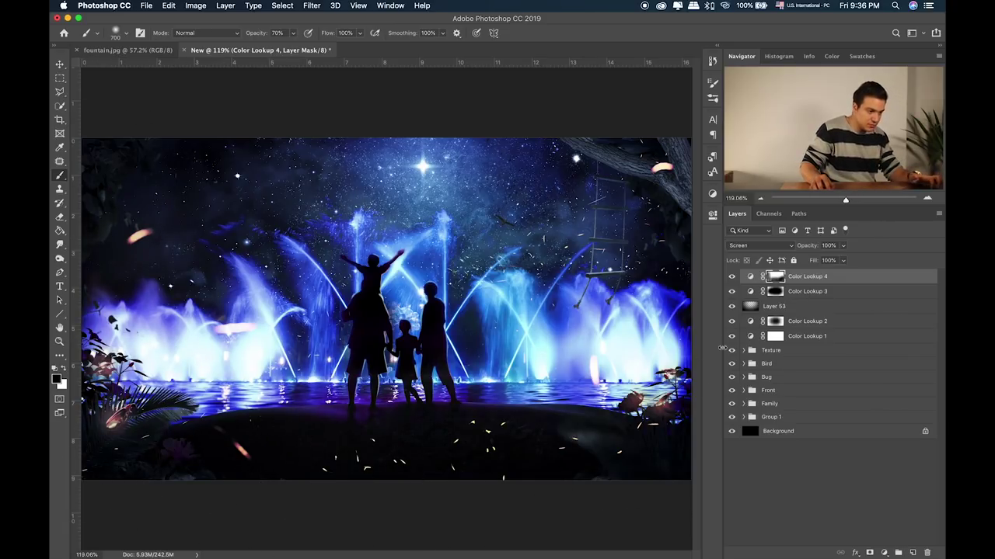
{"action": "left_click", "coordinate": [732, 276]}
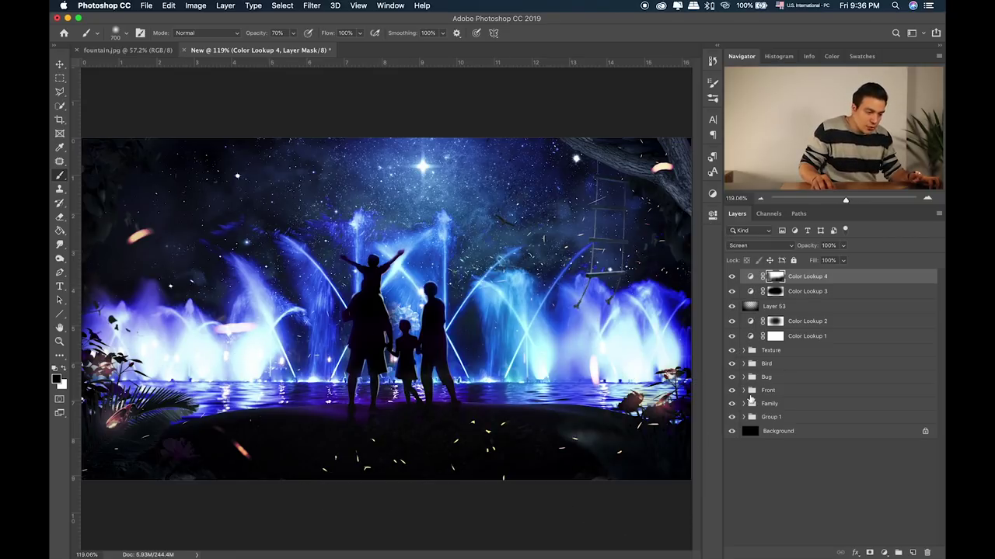
Step: Add a new layer above Layer 46 in Group 1 and pick a purple paint colour
{"action": "left_click", "coordinate": [746, 418]}
{"action": "left_click", "coordinate": [826, 436]}
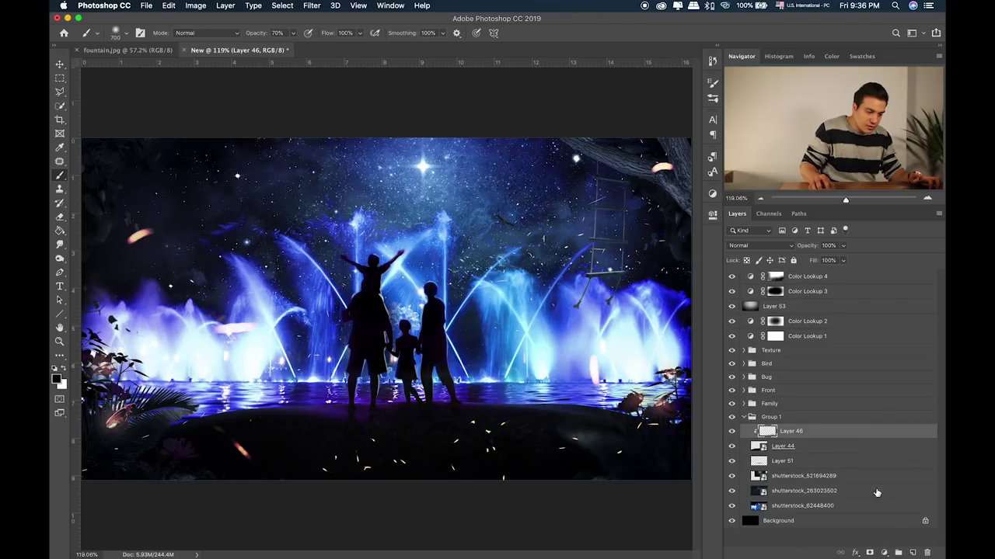
{"action": "left_click", "coordinate": [914, 553]}
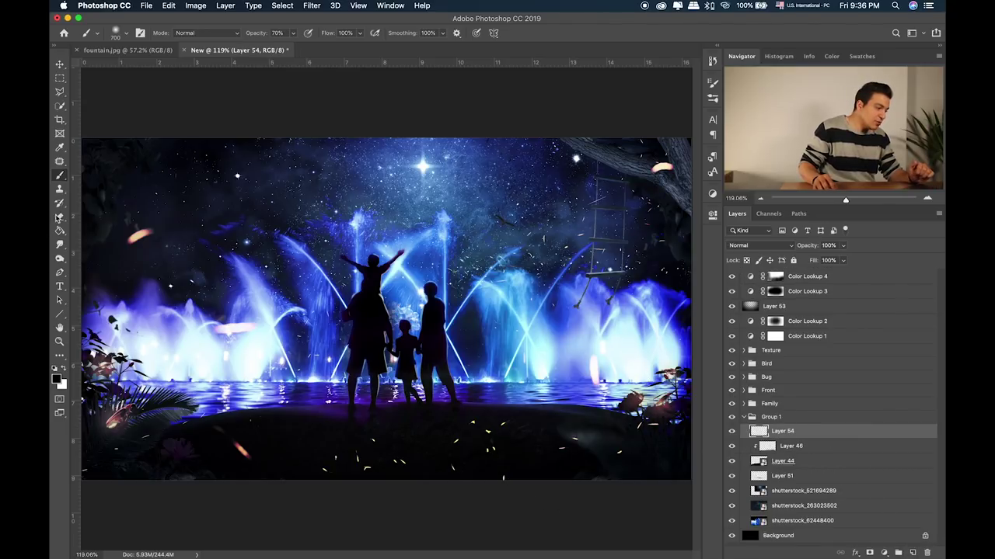
{"action": "left_click", "coordinate": [63, 370]}
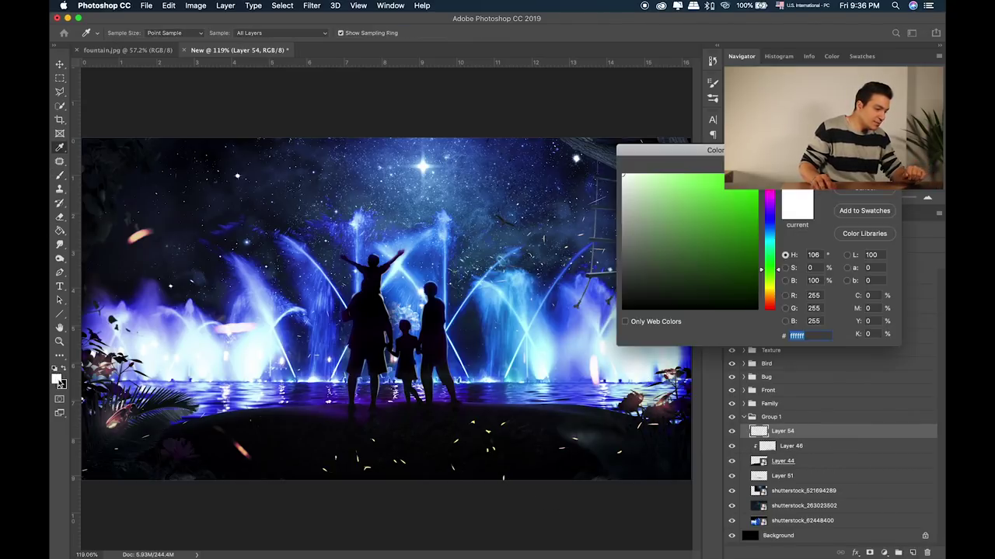
{"action": "left_click_drag", "start_coordinate": [645, 303], "coordinate": [596, 326]}
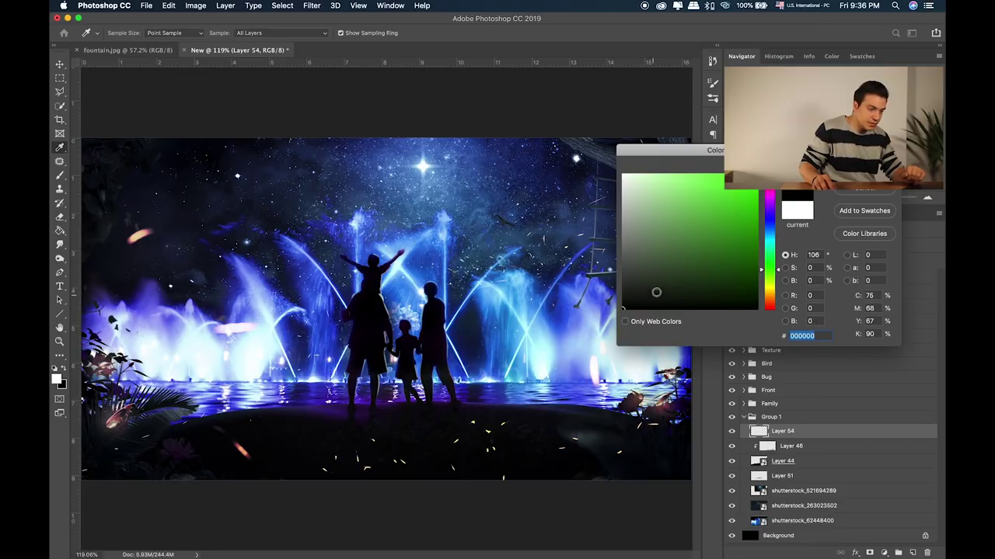
{"action": "left_click_drag", "start_coordinate": [768, 299], "coordinate": [769, 224]}
{"action": "left_click", "coordinate": [732, 225]}
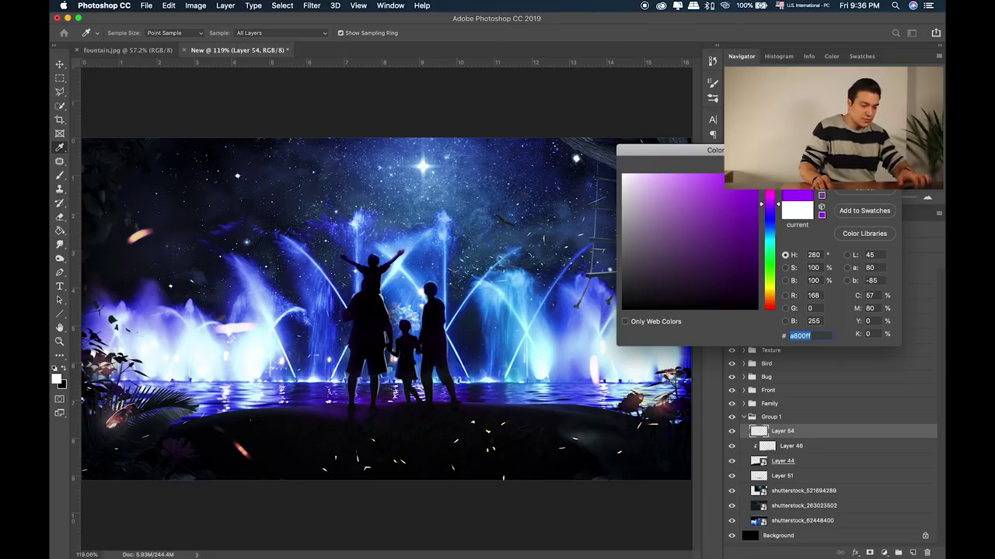
Step: Paint a purple band along the water line with a 400 px brush, blended in Screen
{"action": "key", "text": "Return"}
{"action": "key", "text": "b"}
{"action": "key", "text": "bracketleft"}
{"action": "key", "text": "bracketleft"}
{"action": "key", "text": "bracketleft"}
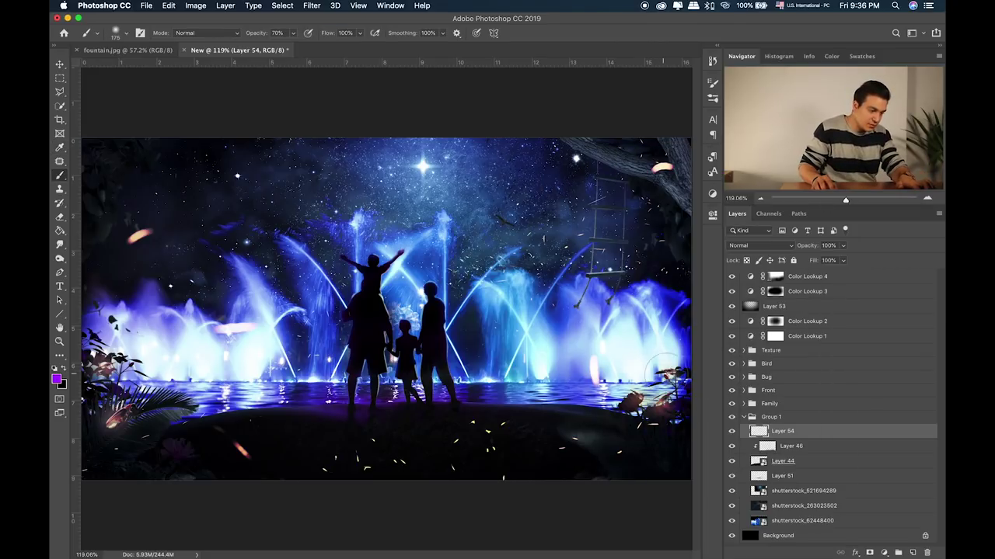
{"action": "key", "text": "0"}
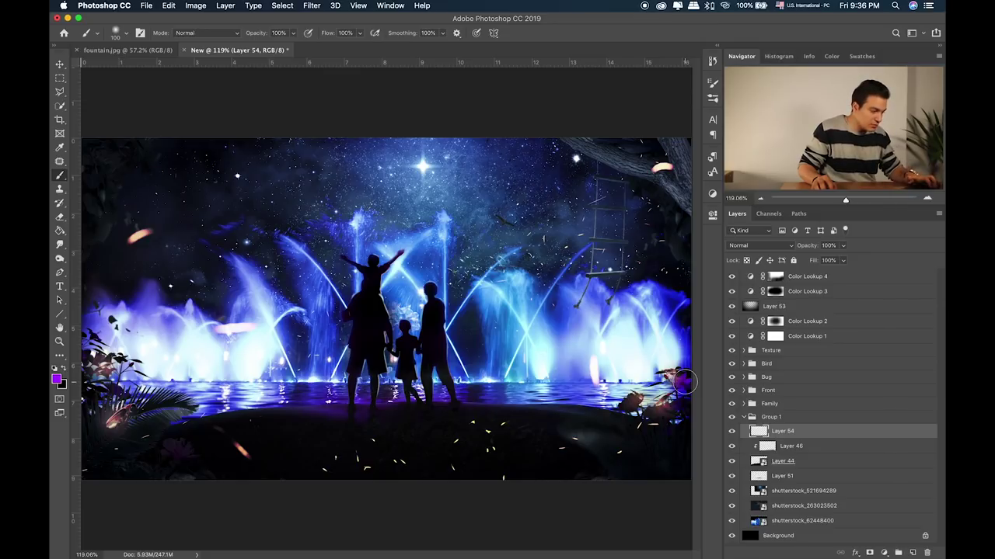
{"action": "left_click", "coordinate": [93, 382], "text": "shift"}
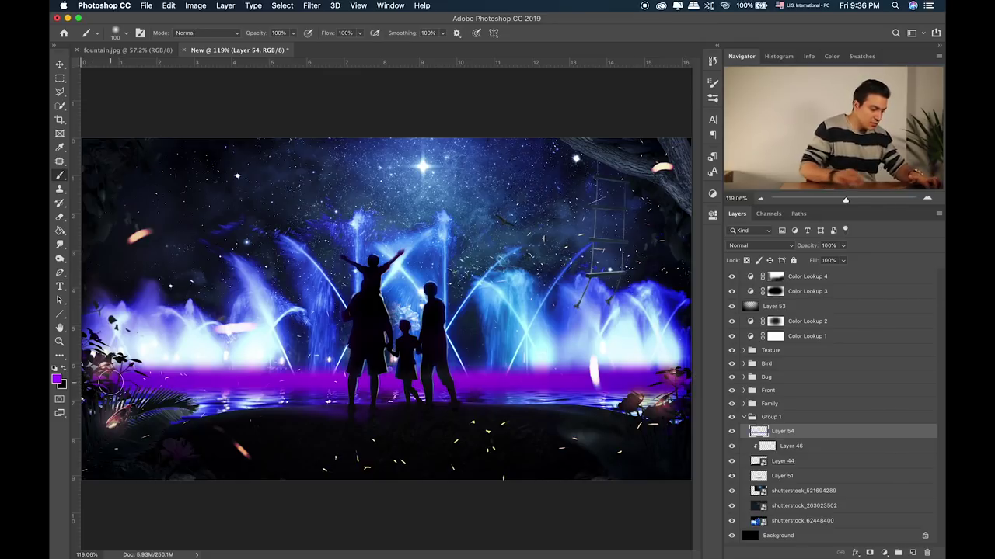
{"action": "key", "text": "v"}
{"action": "key", "text": "shift+plus"}
{"action": "key", "text": "shift+plus"}
{"action": "key", "text": "shift+plus"}
{"action": "key", "text": "shift+plus"}
{"action": "key", "text": "shift+plus"}
{"action": "key", "text": "shift+plus"}
{"action": "key", "text": "shift+plus"}
{"action": "key", "text": "shift+plus"}
{"action": "key", "text": "shift+plus"}
{"action": "key", "text": "shift+minus"}
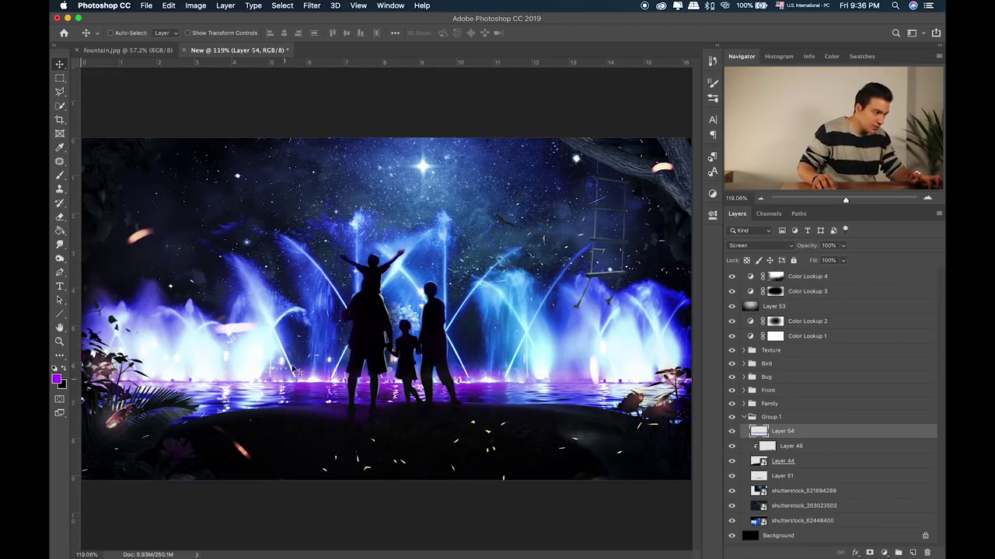
Step: Apply an 8.4 px Gaussian Blur to the purple band and compare before and after
{"action": "left_click", "coordinate": [311, 5]}
{"action": "mouse_move", "coordinate": [316, 132]}
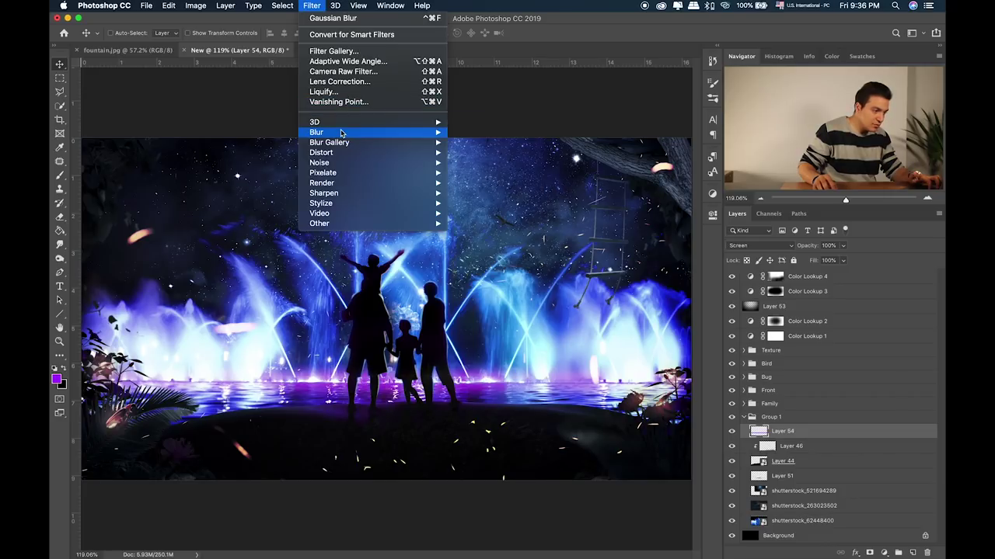
{"action": "left_click", "coordinate": [471, 173]}
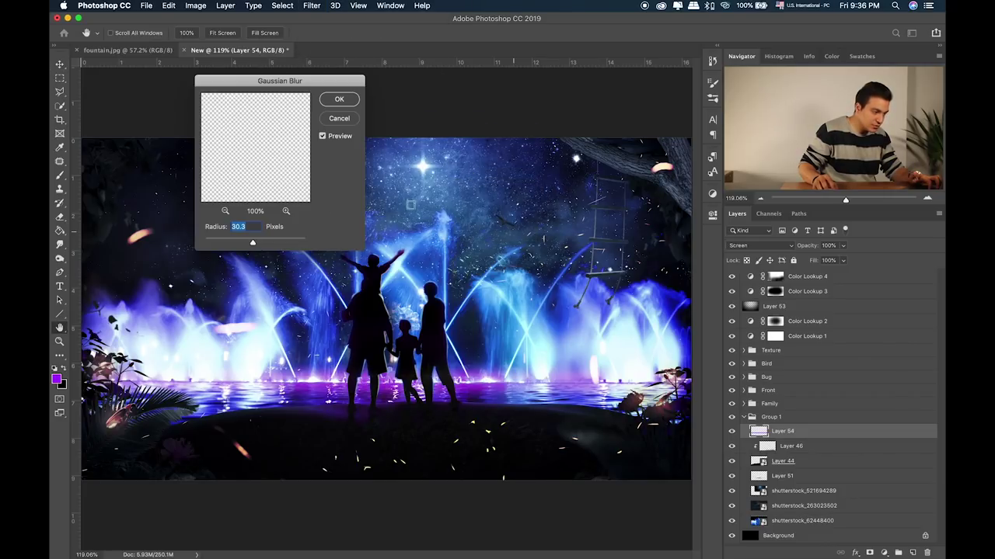
{"action": "left_click", "coordinate": [237, 244]}
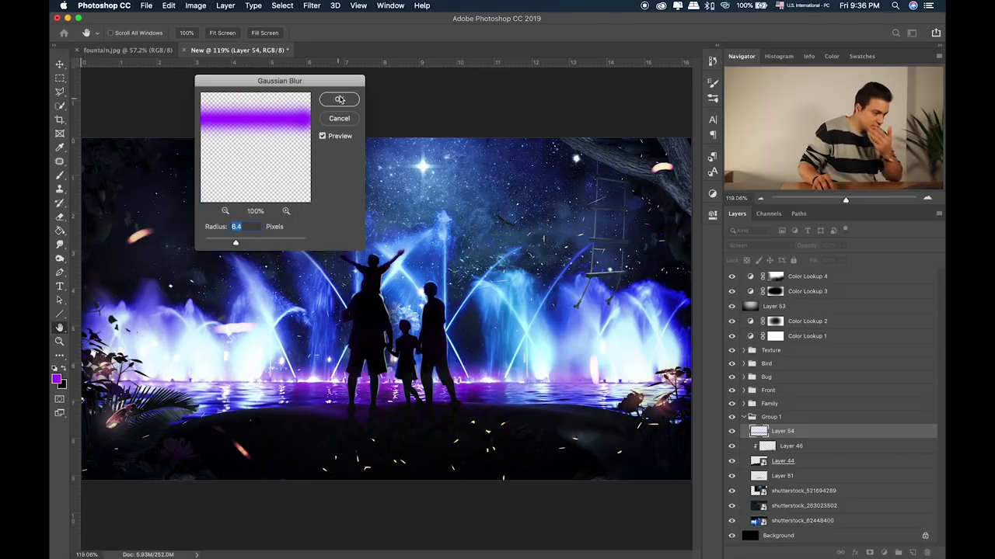
{"action": "key", "text": "Return"}
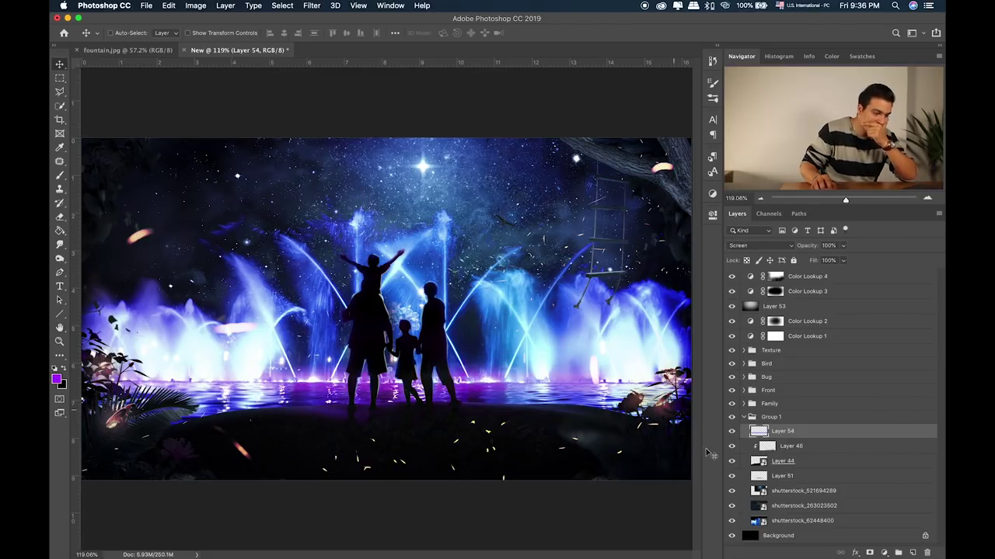
{"action": "left_click", "coordinate": [731, 432]}
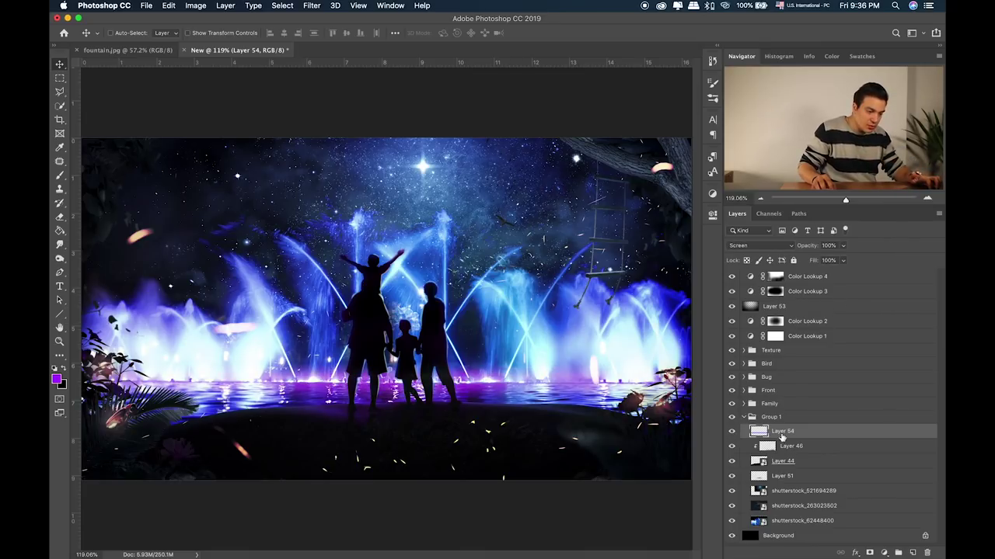
Step: Collapse Group 1, expand the Bug folder and select Group 2
{"action": "left_click", "coordinate": [747, 418]}
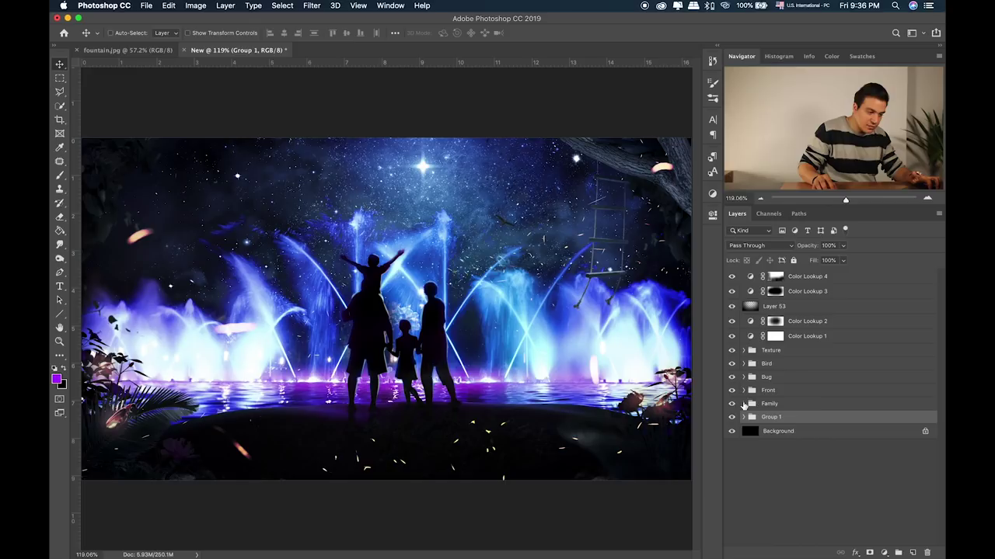
{"action": "left_click", "coordinate": [743, 377]}
{"action": "left_click", "coordinate": [815, 391]}
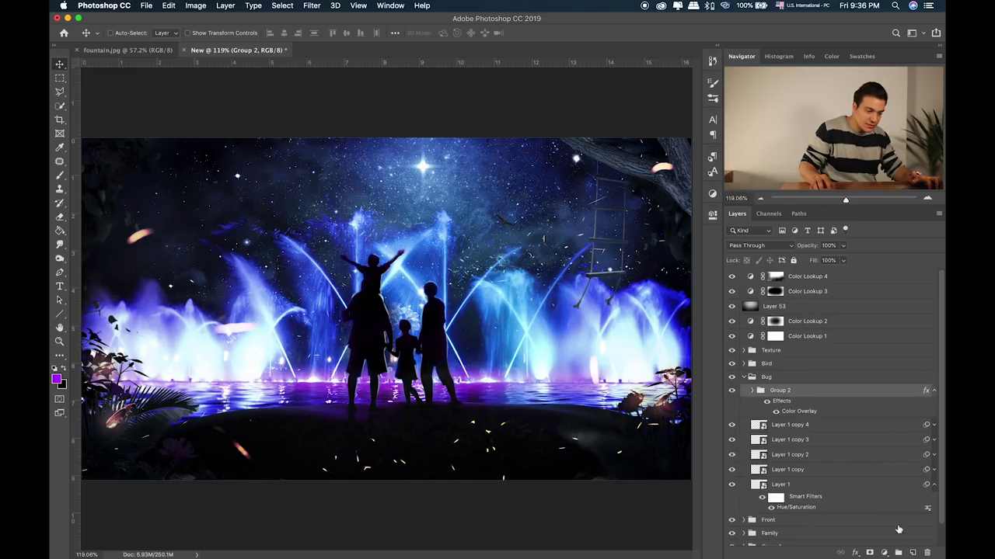
Step: Add a new layer above Group 2 and paint small purple dots with a smaller brush
{"action": "left_click", "coordinate": [912, 552]}
{"action": "key", "text": "b"}
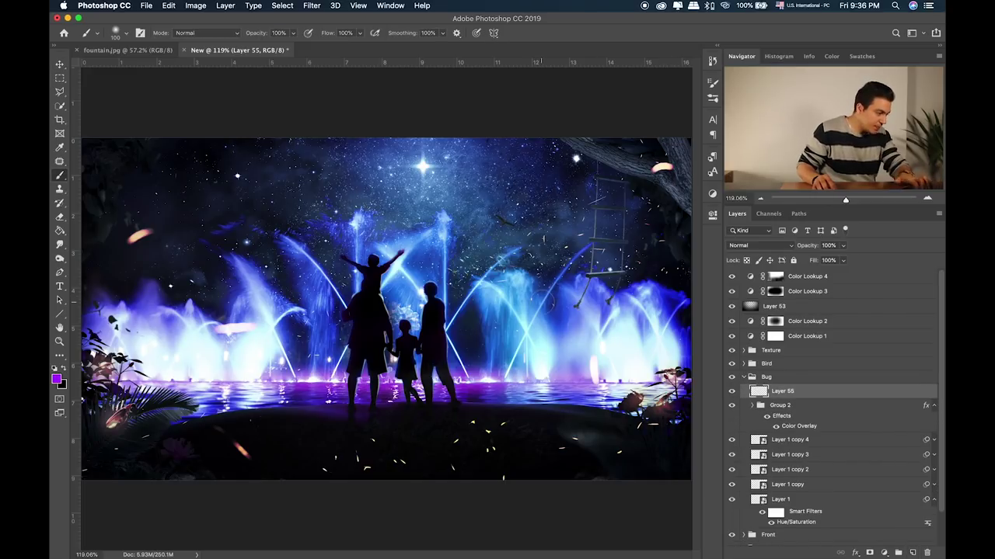
{"action": "key", "text": "bracketleft"}
{"action": "key", "text": "bracketleft"}
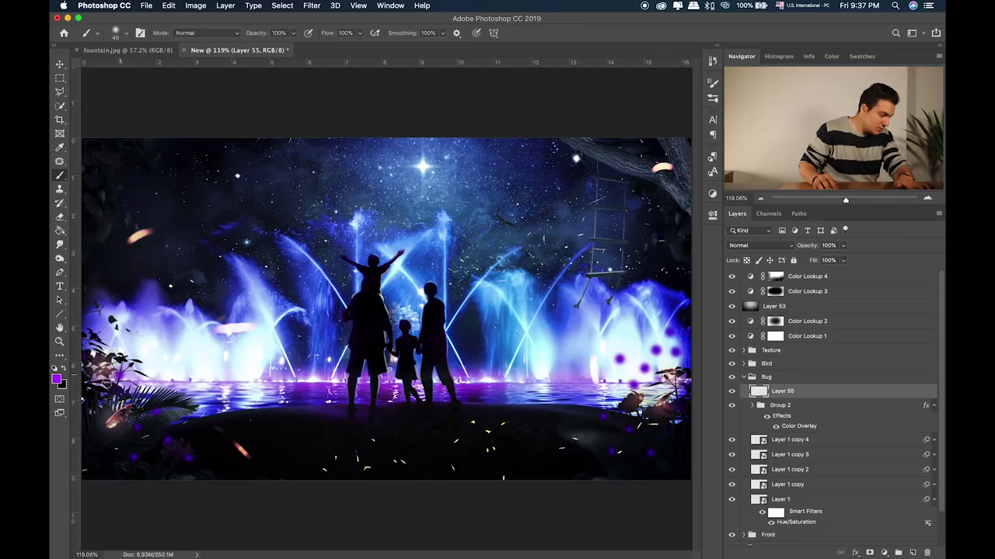
{"action": "left_click", "coordinate": [115, 343]}
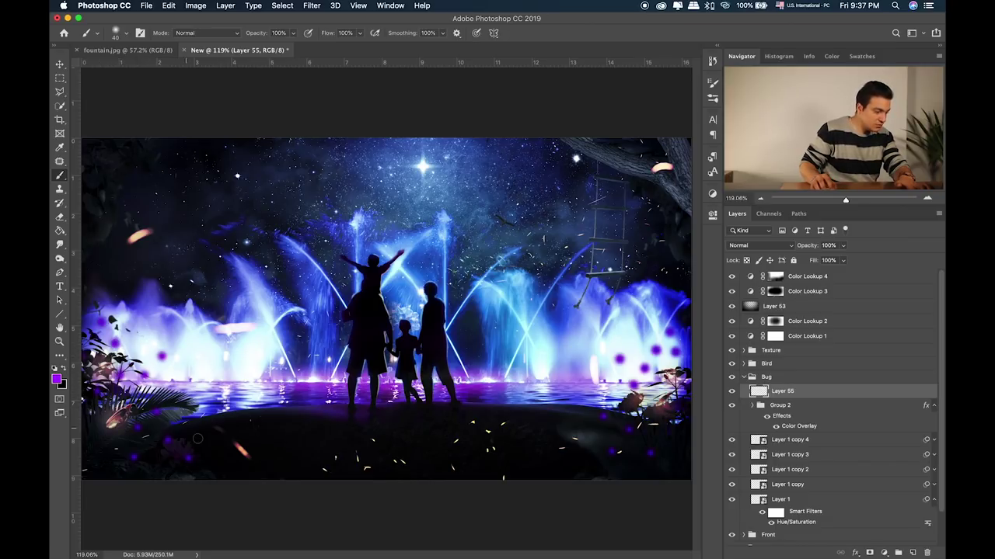
{"action": "left_click", "coordinate": [230, 467]}
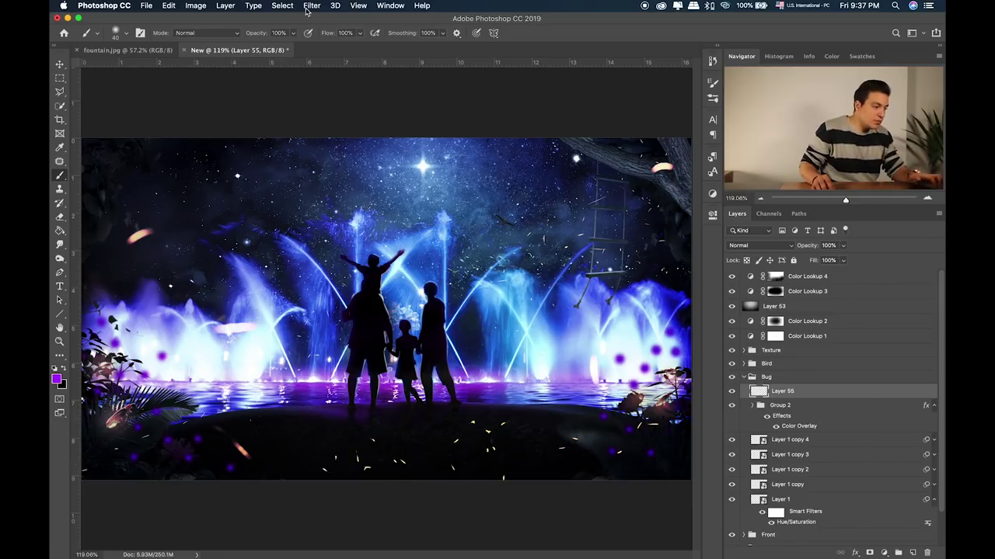
Step: Cycle the dots layer through blend modes, settling on Screen so the dots glow
{"action": "key", "text": "v"}
{"action": "key", "text": "shift+alt+d"}
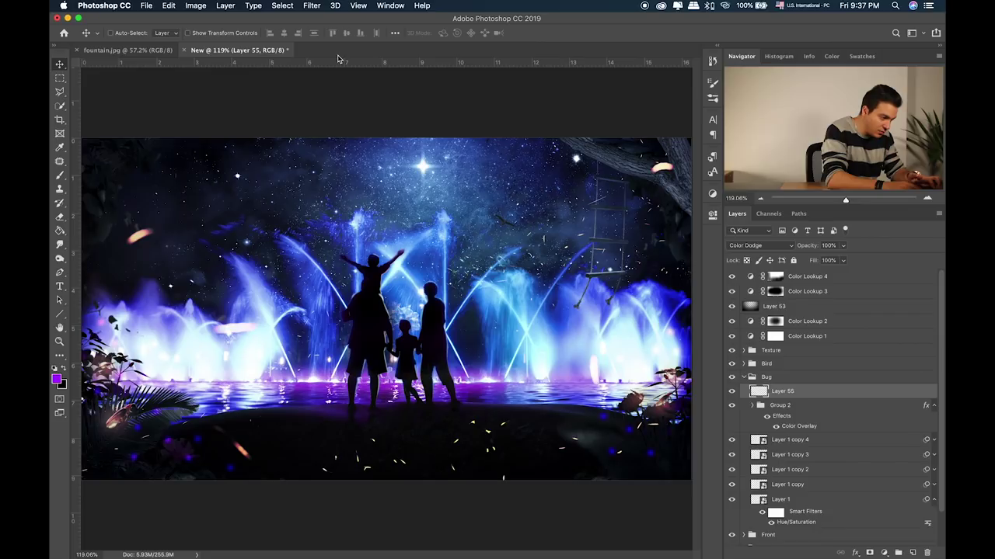
{"action": "key", "text": "shift+alt+f"}
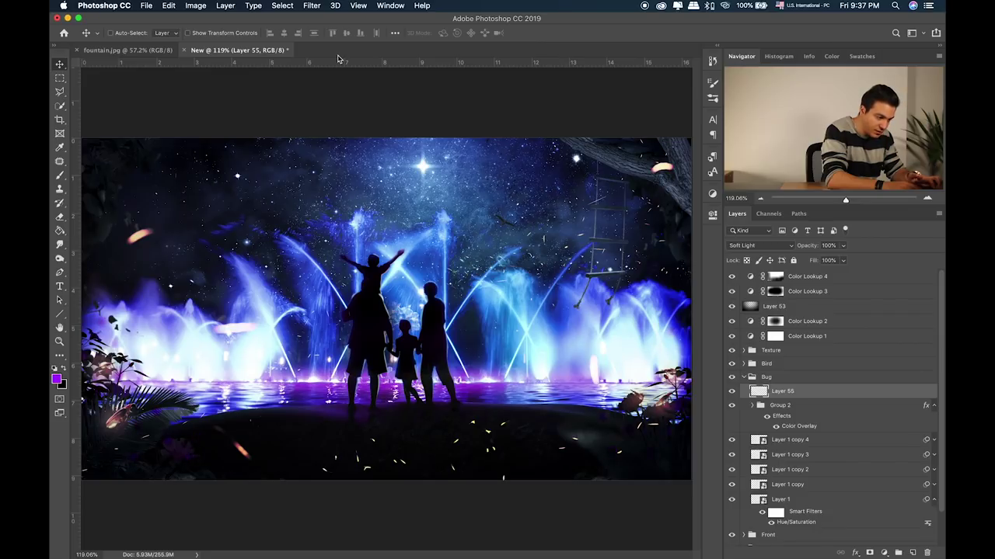
{"action": "key", "text": "shift+alt+h"}
{"action": "key", "text": "shift+alt+j"}
{"action": "key", "text": "shift+alt+z"}
{"action": "key", "text": "shift+alt+l"}
{"action": "key", "text": "shift+alt+e"}
{"action": "key", "text": "shift+alt+x"}
{"action": "key", "text": "shift+alt+u"}
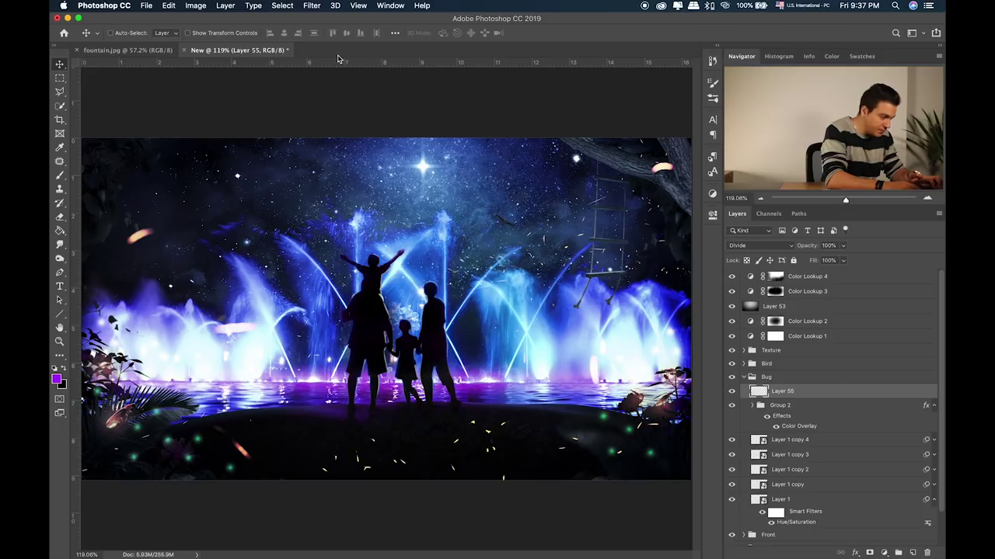
{"action": "key", "text": "shift+alt+n"}
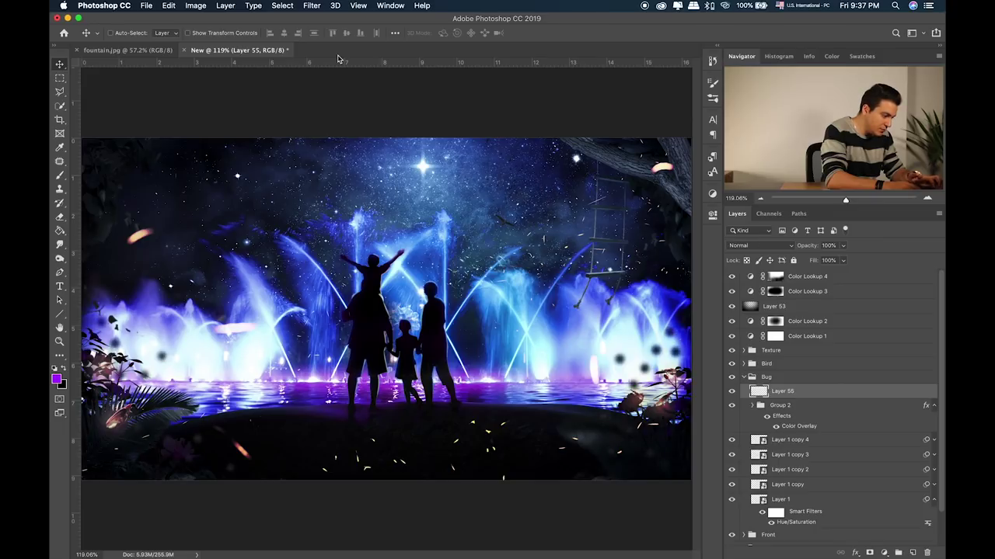
{"action": "key", "text": "shift+alt+a"}
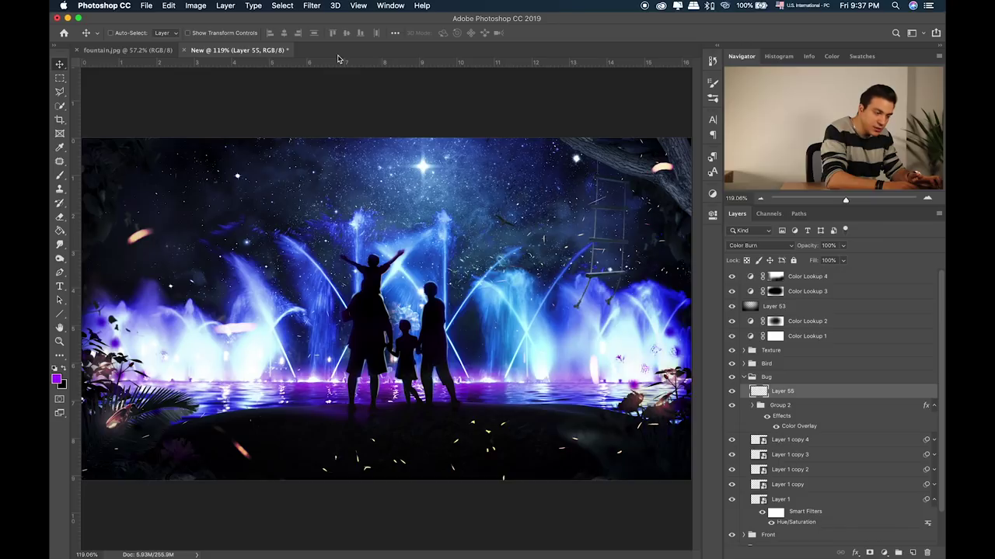
{"action": "key", "text": "shift+alt+g"}
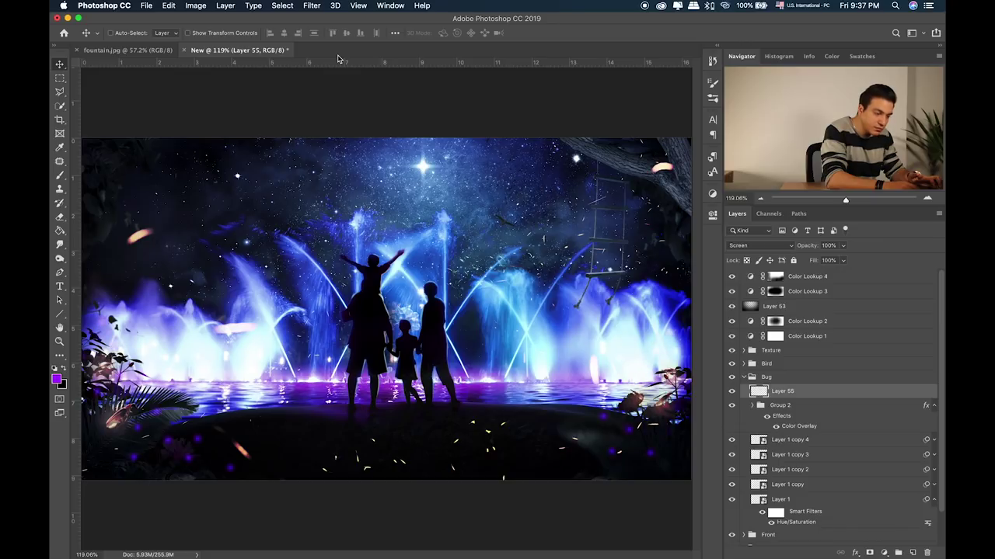
Step: Soften Layer 55's purple dots with an 8 px Gaussian Blur, leaving them untransformed
{"action": "left_click", "coordinate": [311, 6]}
{"action": "left_click", "coordinate": [482, 174]}
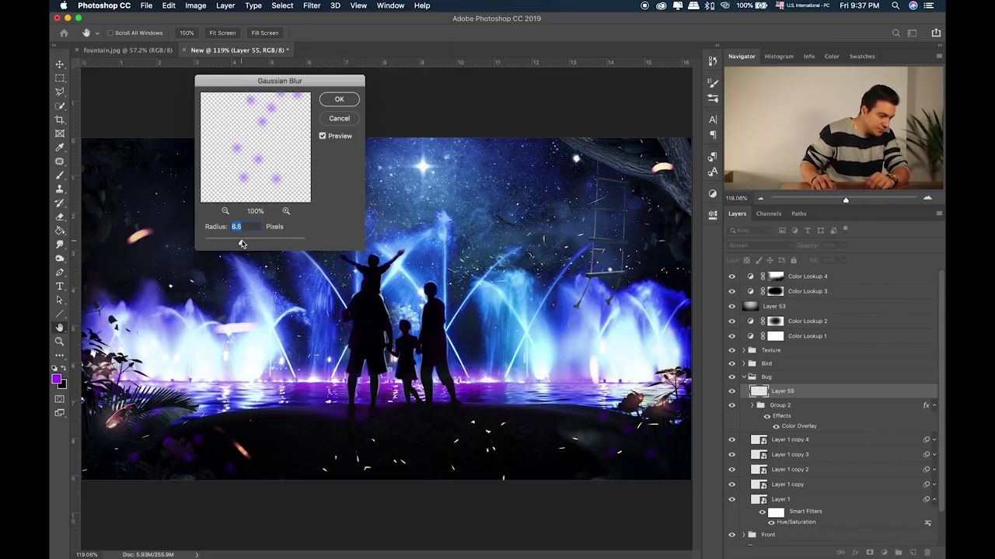
{"action": "left_click_drag", "start_coordinate": [240, 244], "coordinate": [239, 244]}
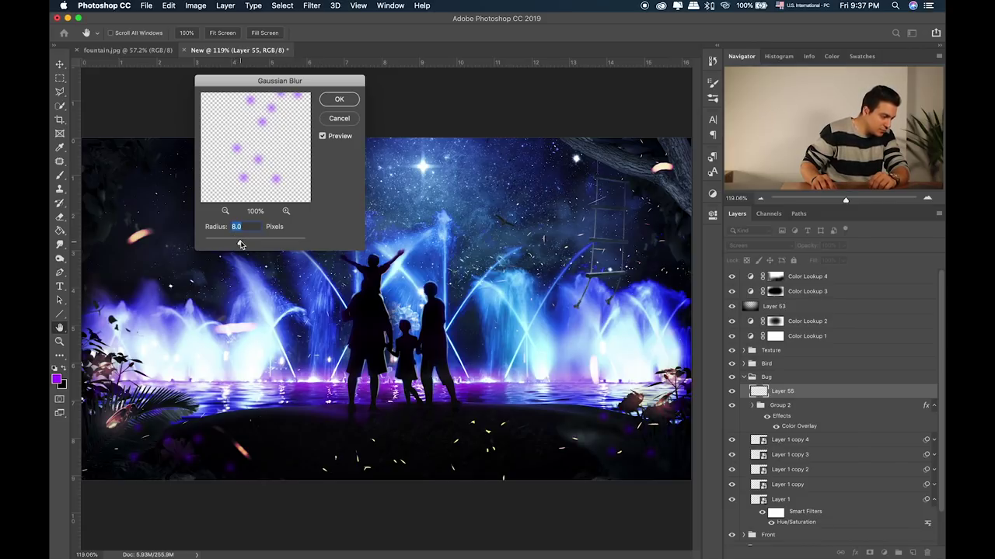
{"action": "key", "text": "Return"}
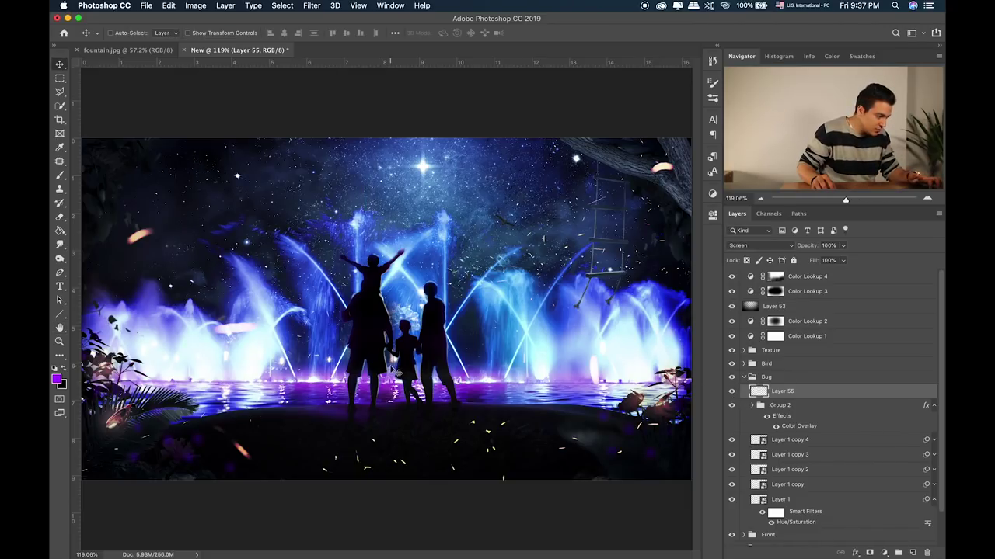
{"action": "key", "text": "ctrl+t"}
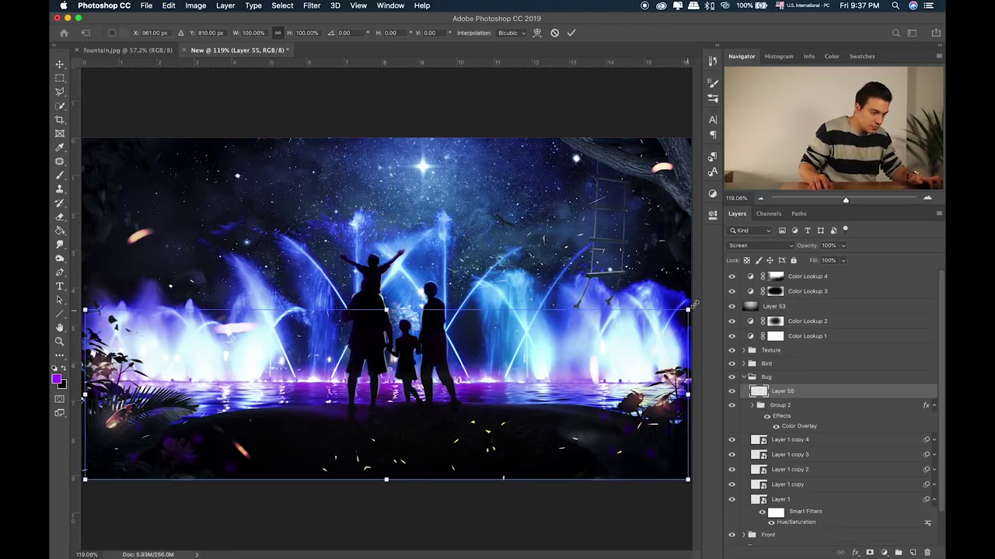
{"action": "key", "text": "Return"}
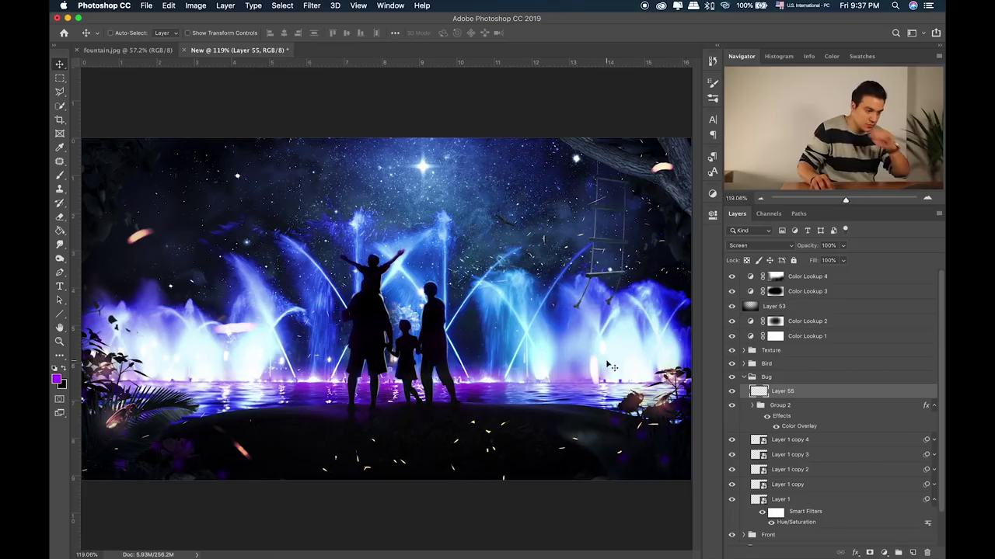
Step: Collapse the Bug folder and add a Curves adjustment above Color Lookup 4
{"action": "left_click", "coordinate": [743, 376]}
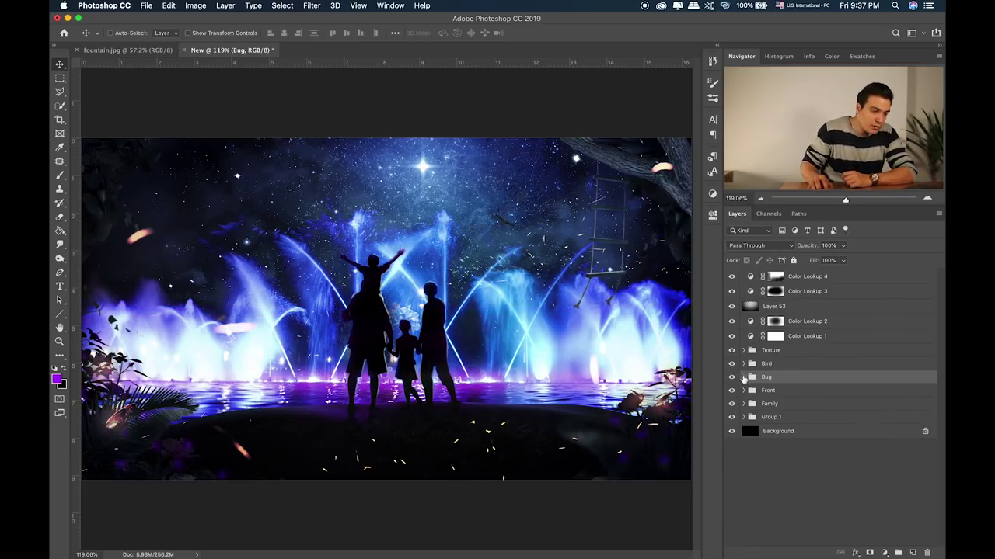
{"action": "left_click", "coordinate": [837, 279]}
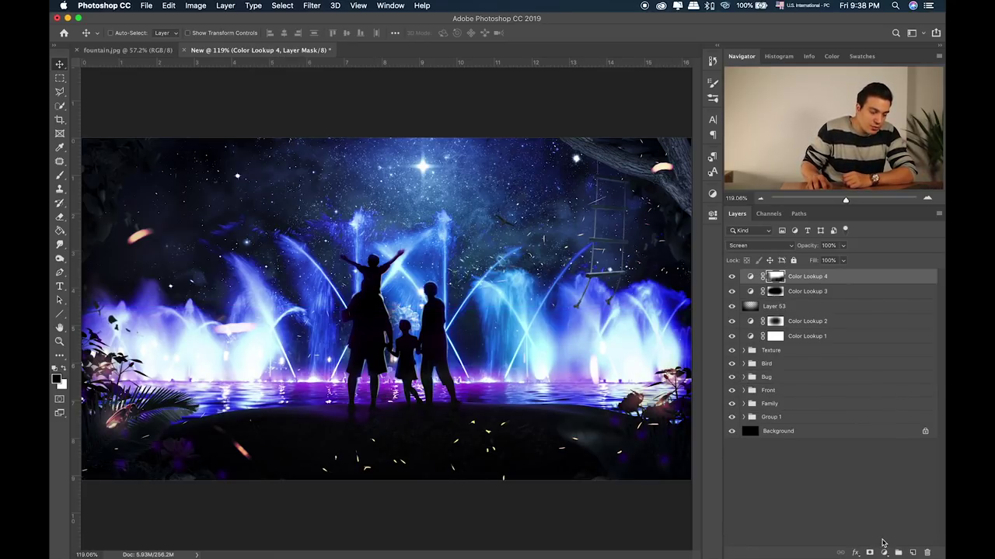
{"action": "left_click", "coordinate": [884, 552]}
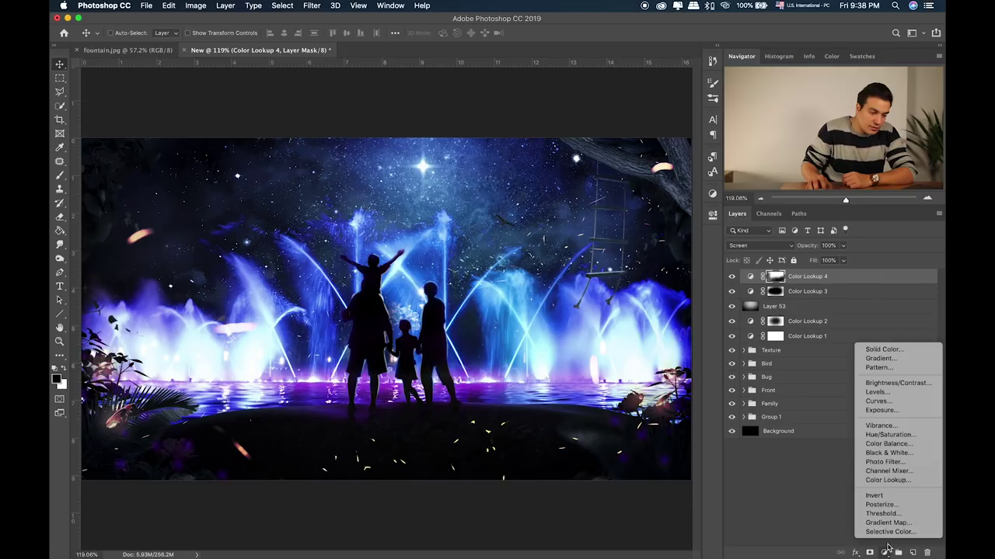
{"action": "left_click", "coordinate": [897, 403]}
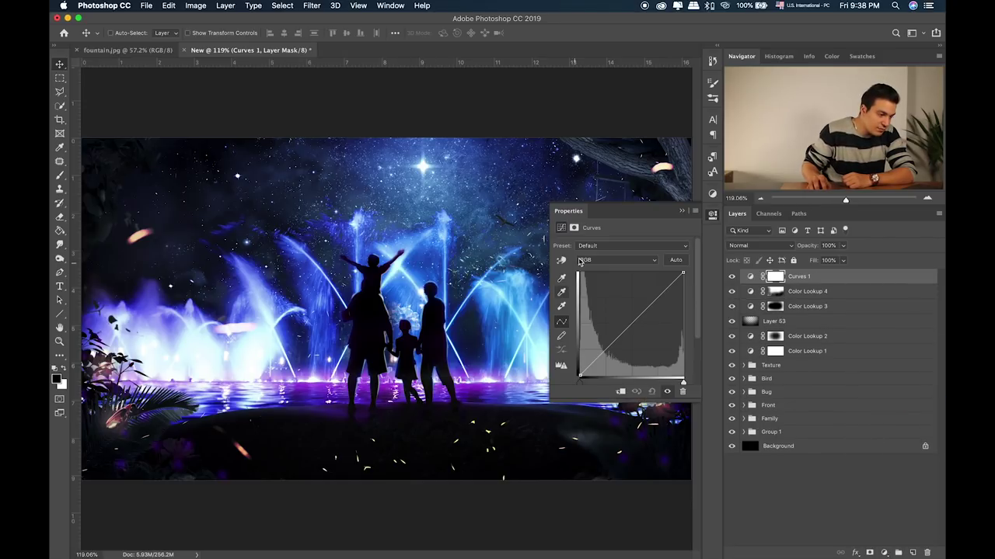
Step: Experiment with the Red and Blue curves, easing each back near neutral
{"action": "left_click", "coordinate": [603, 262]}
{"action": "left_click", "coordinate": [605, 269]}
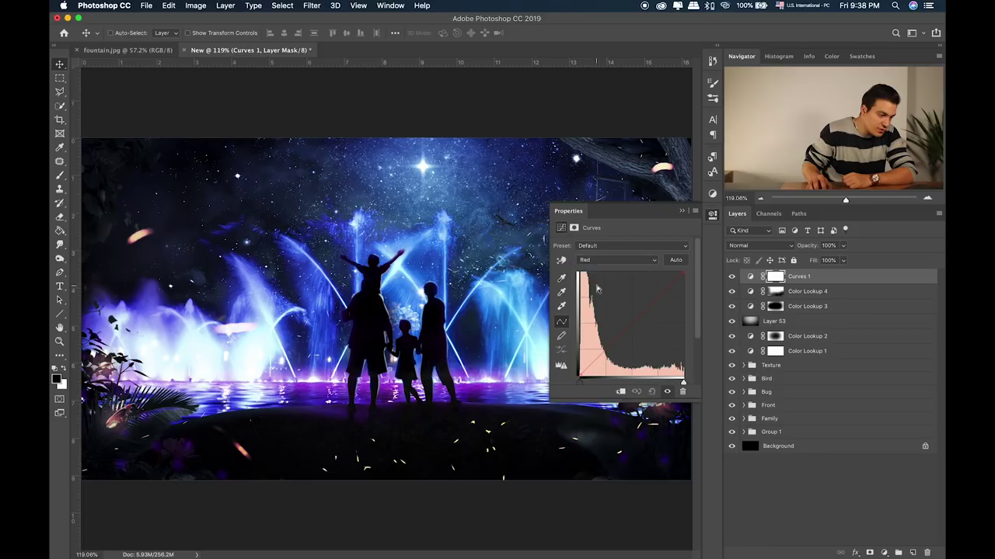
{"action": "mouse_move", "coordinate": [622, 335]}
{"action": "left_mouse_down"}
{"action": "mouse_move", "coordinate": [639, 348]}
{"action": "mouse_move", "coordinate": [627, 337]}
{"action": "left_mouse_up"}
{"action": "mouse_move", "coordinate": [682, 272]}
{"action": "left_mouse_down"}
{"action": "mouse_move", "coordinate": [643, 272]}
{"action": "mouse_move", "coordinate": [666, 282]}
{"action": "left_mouse_up"}
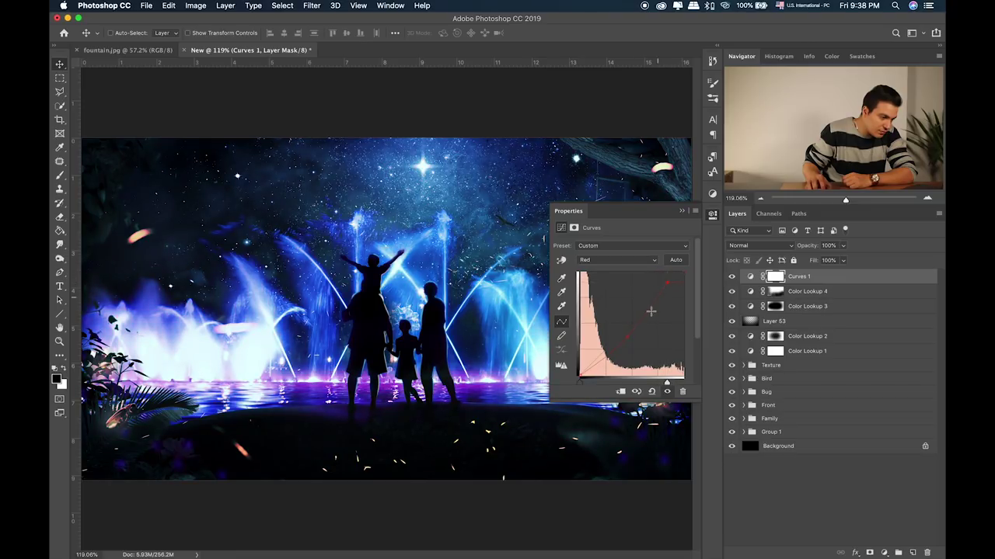
{"action": "left_click_drag", "start_coordinate": [667, 282], "coordinate": [683, 275]}
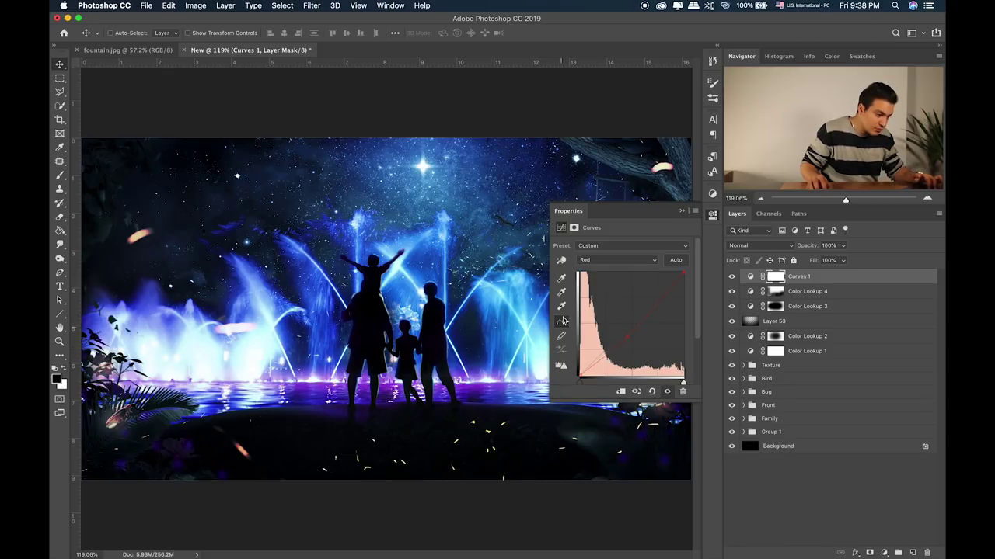
{"action": "left_click", "coordinate": [614, 260]}
{"action": "left_click", "coordinate": [602, 281]}
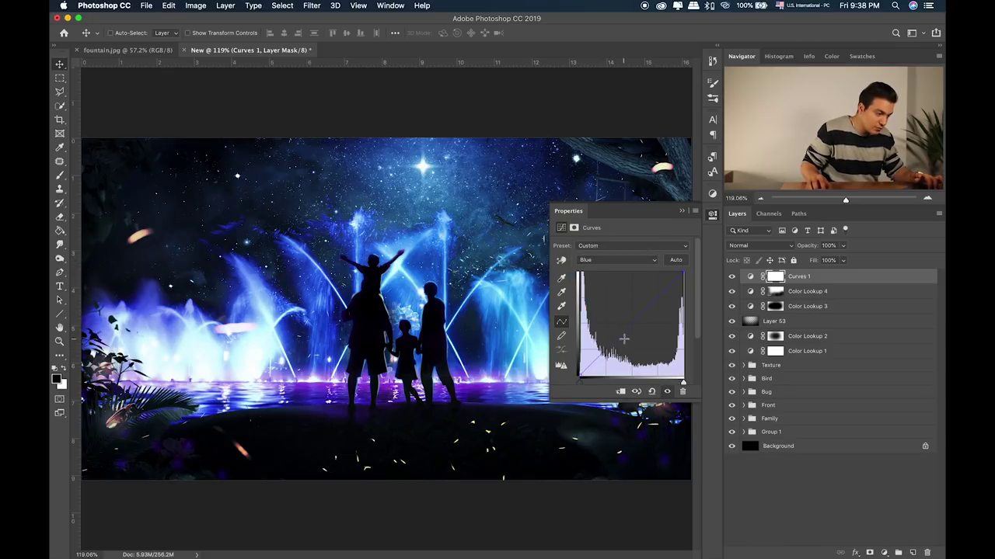
{"action": "mouse_move", "coordinate": [617, 337]}
{"action": "left_mouse_down"}
{"action": "mouse_move", "coordinate": [633, 356]}
{"action": "mouse_move", "coordinate": [611, 329]}
{"action": "mouse_move", "coordinate": [625, 318]}
{"action": "mouse_move", "coordinate": [652, 323]}
{"action": "left_mouse_up"}
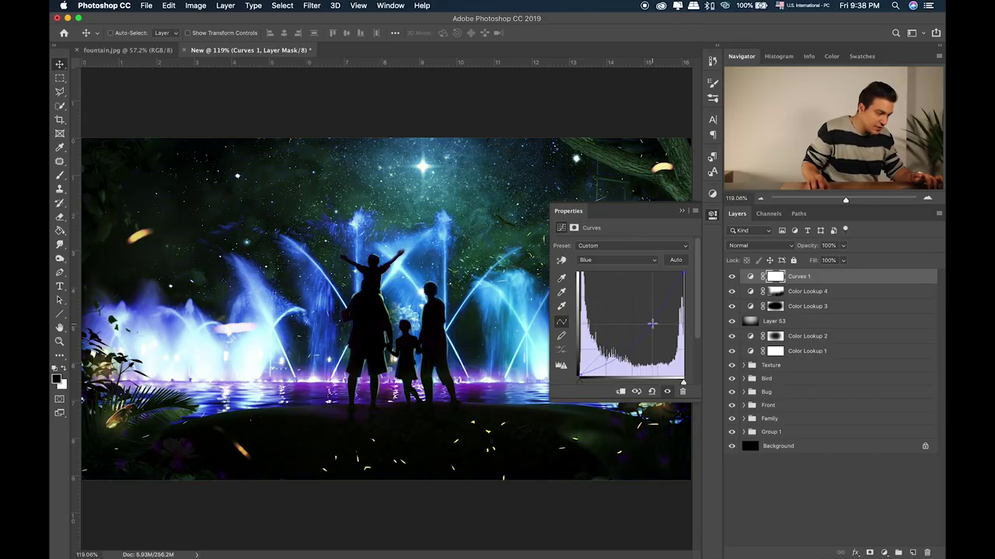
{"action": "left_click_drag", "start_coordinate": [651, 324], "coordinate": [646, 315]}
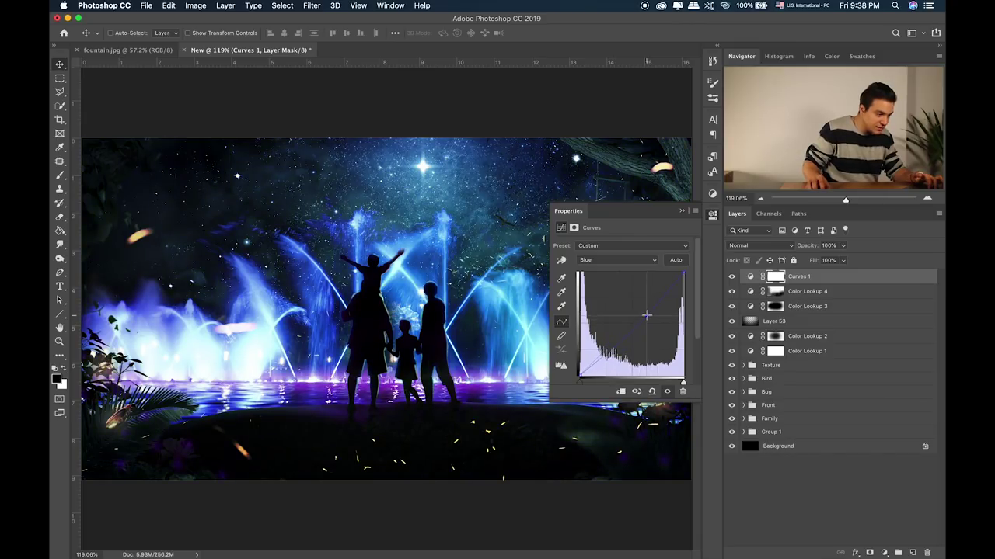
Step: Pull the Green curve down to reduce green, keeping the point after an undone delete
{"action": "left_click", "coordinate": [620, 261]}
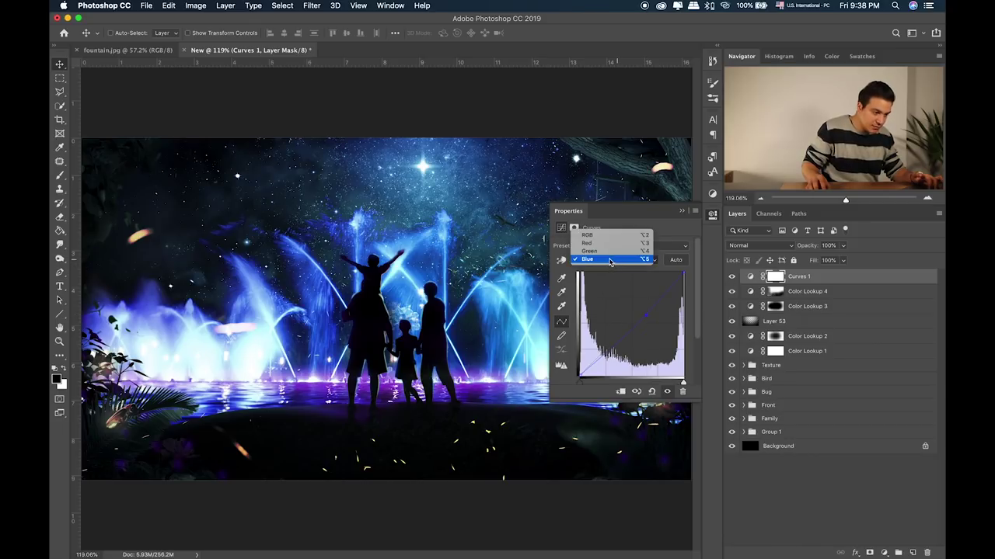
{"action": "left_click", "coordinate": [635, 348]}
{"action": "key", "text": "alt+4"}
{"action": "left_click_drag", "start_coordinate": [624, 330], "coordinate": [638, 341]}
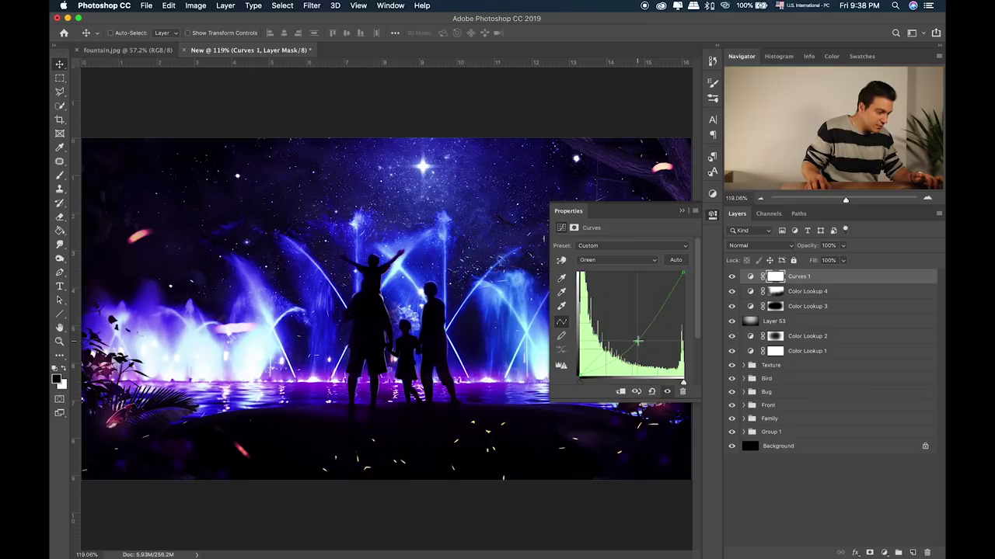
{"action": "key", "text": "Delete"}
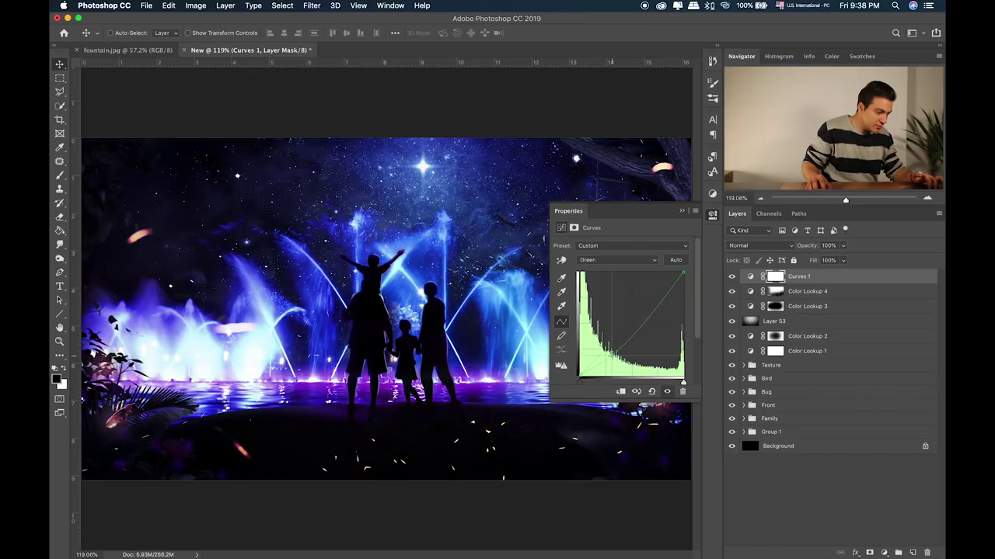
{"action": "key", "text": "ctrl+z"}
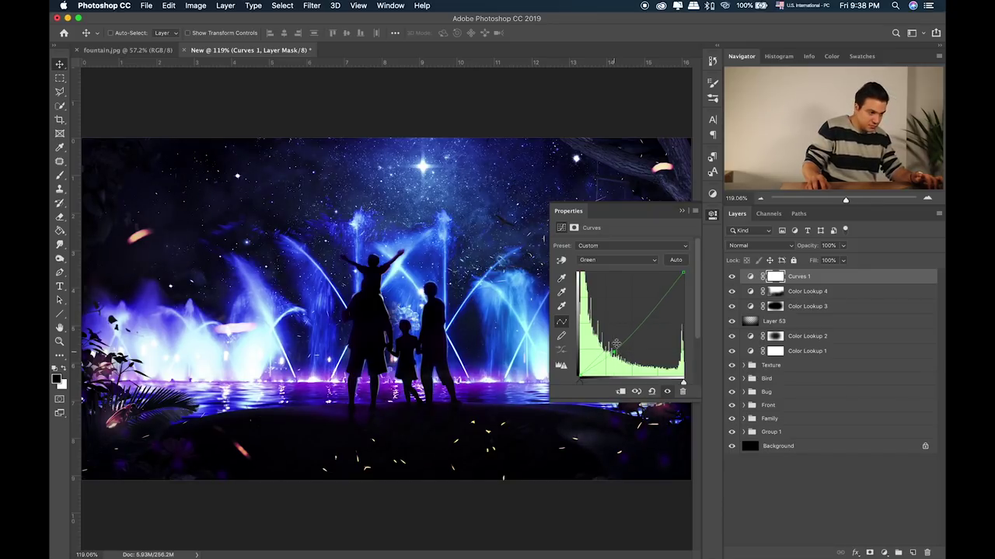
{"action": "left_click", "coordinate": [680, 211]}
Step: Set the brush to 700 px at 50% opacity and toggle Curves 1 to compare
{"action": "key", "text": "b"}
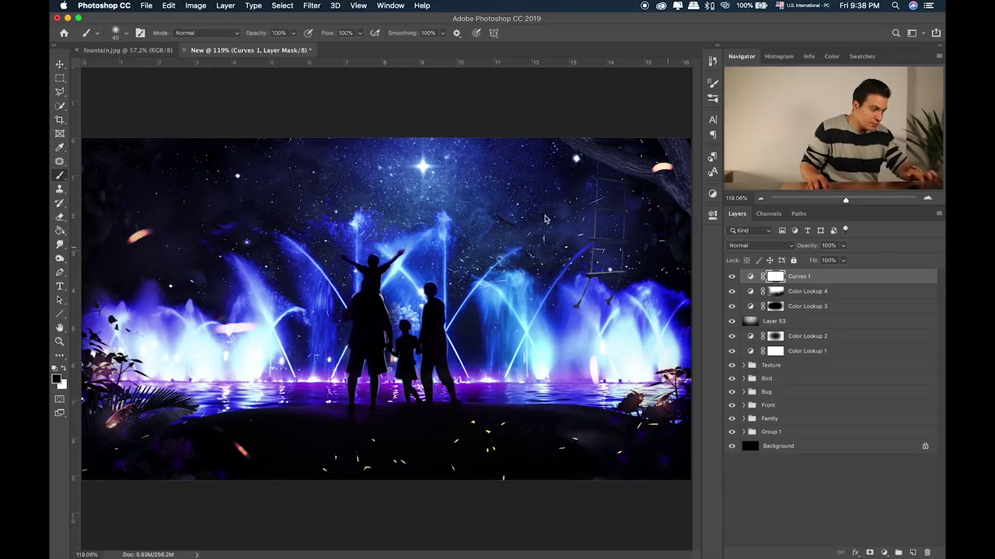
{"action": "key", "text": "bracketright"}
{"action": "key", "text": "bracketright"}
{"action": "key", "text": "bracketright"}
{"action": "key", "text": "bracketright"}
{"action": "key", "text": "bracketright"}
{"action": "key", "text": "bracketright"}
{"action": "key", "text": "bracketright"}
{"action": "key", "text": "bracketright"}
{"action": "key", "text": "bracketright"}
{"action": "key", "text": "5"}
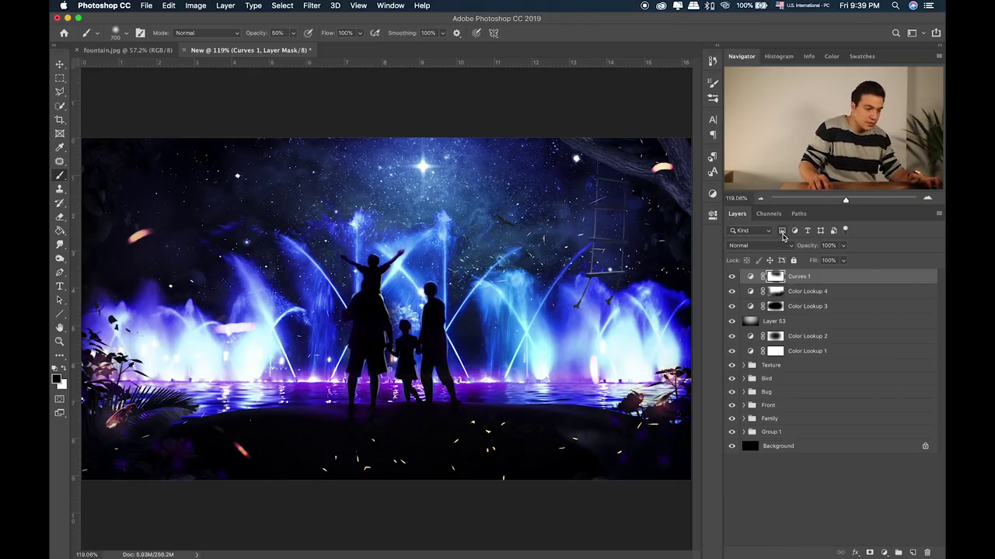
{"action": "left_click", "coordinate": [732, 276]}
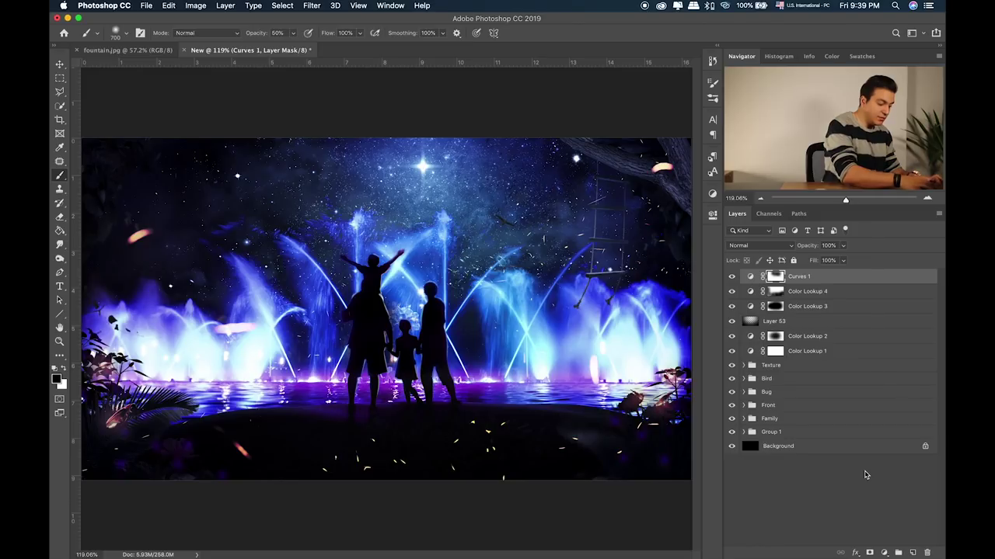
Step: Stamp all visible layers into a new Layer 56 and open the Camera Raw Filter on it
{"action": "key", "text": "ctrl+shift+alt+e"}
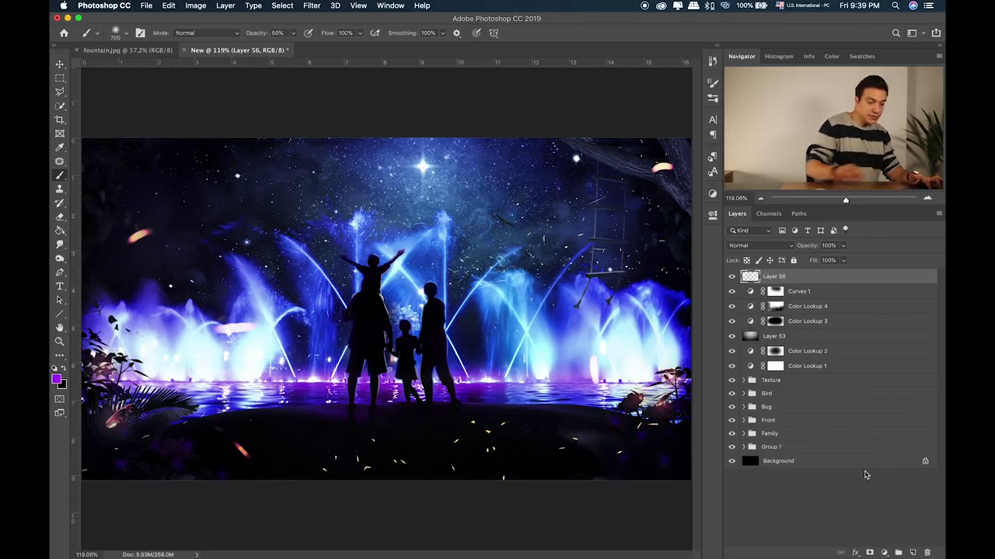
{"action": "left_click", "coordinate": [311, 6]}
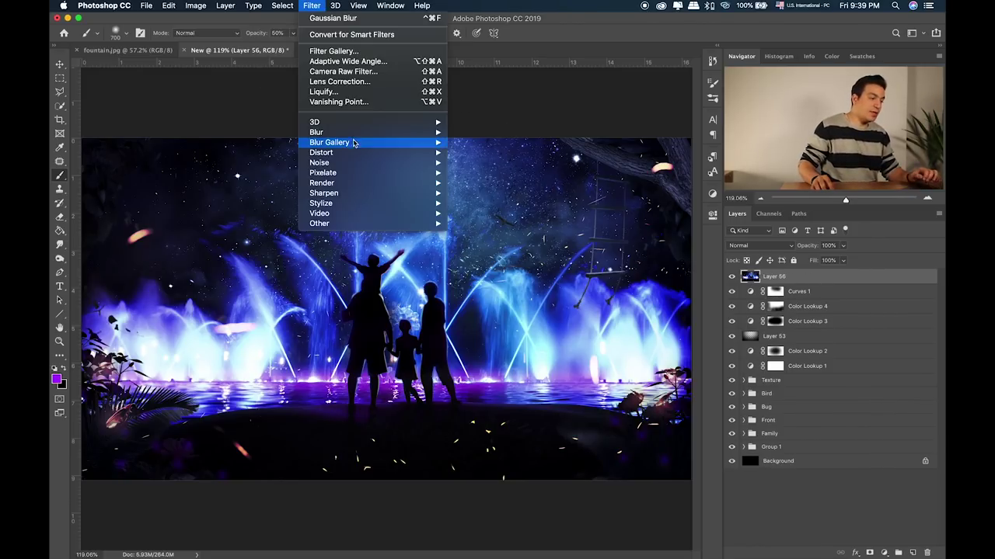
{"action": "left_click", "coordinate": [349, 73]}
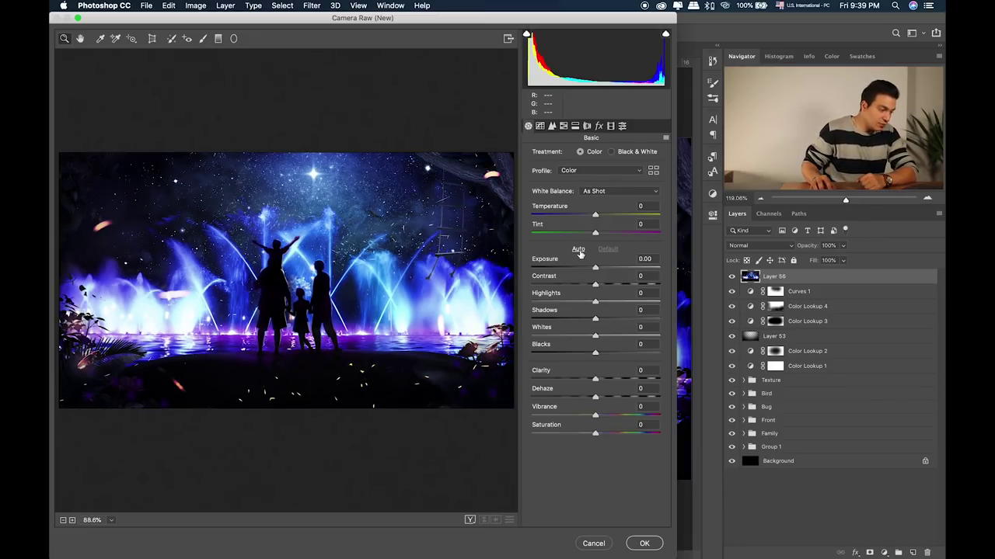
Step: Try Auto and Default tone settings, then raise Exposure to about +0.25
{"action": "left_click", "coordinate": [578, 249]}
{"action": "left_click", "coordinate": [606, 250]}
{"action": "left_click", "coordinate": [602, 251]}
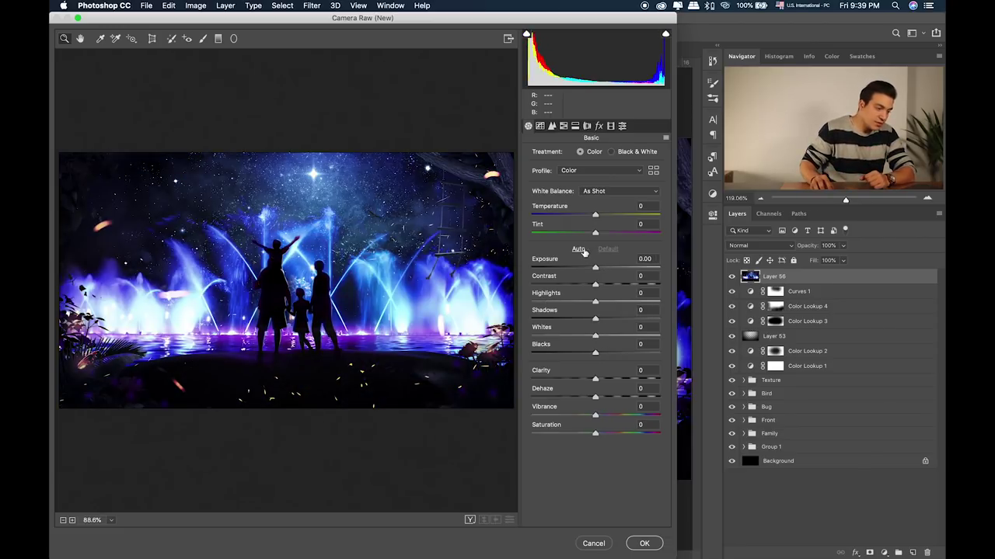
{"action": "left_click", "coordinate": [579, 249]}
{"action": "left_click", "coordinate": [609, 250]}
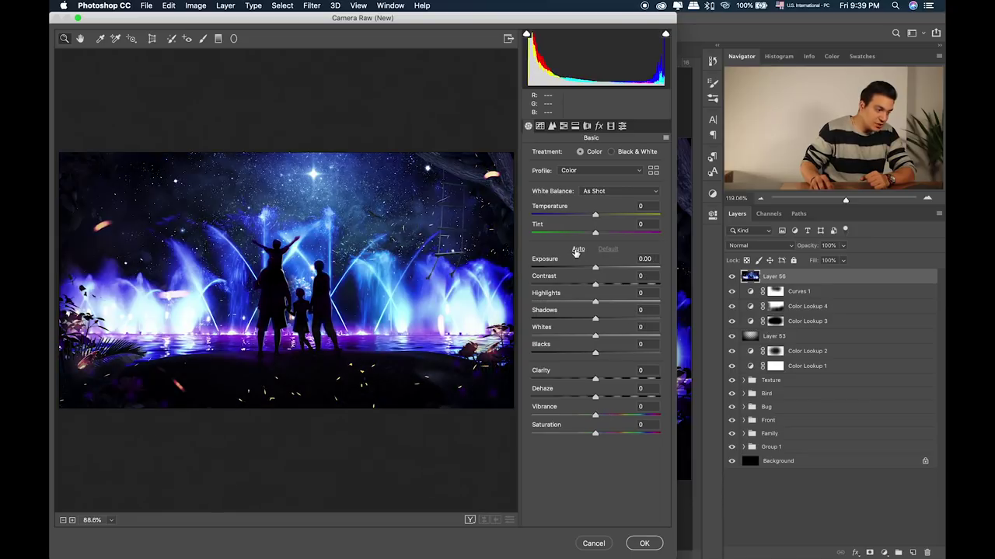
{"action": "left_click", "coordinate": [577, 250]}
{"action": "left_click", "coordinate": [605, 250]}
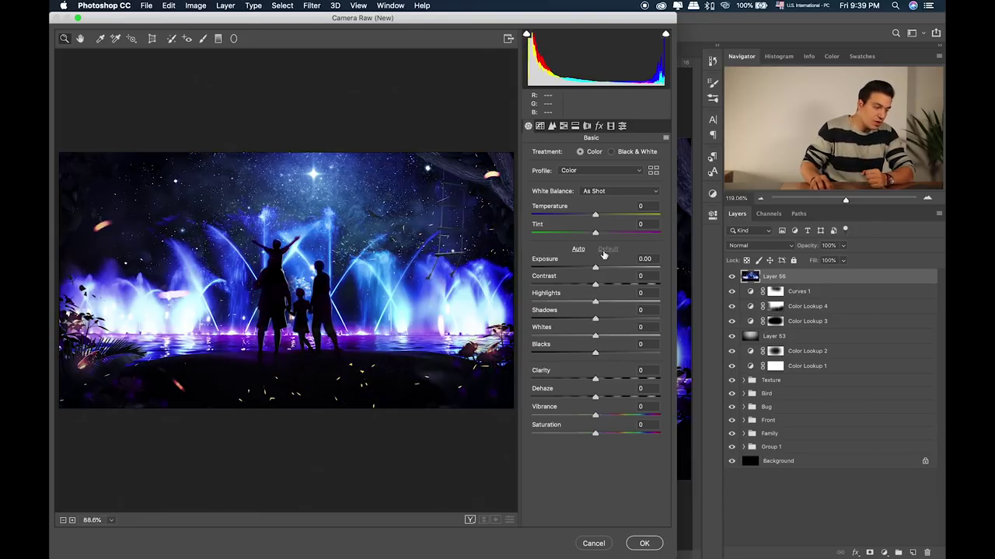
{"action": "mouse_move", "coordinate": [595, 268]}
{"action": "left_mouse_down"}
{"action": "mouse_move", "coordinate": [582, 289]}
{"action": "mouse_move", "coordinate": [610, 309]}
{"action": "mouse_move", "coordinate": [597, 302]}
{"action": "mouse_move", "coordinate": [574, 321]}
{"action": "mouse_move", "coordinate": [603, 323]}
{"action": "mouse_move", "coordinate": [565, 340]}
{"action": "mouse_move", "coordinate": [612, 340]}
{"action": "mouse_move", "coordinate": [561, 340]}
{"action": "mouse_move", "coordinate": [579, 341]}
{"action": "mouse_move", "coordinate": [557, 354]}
{"action": "mouse_move", "coordinate": [629, 356]}
{"action": "mouse_move", "coordinate": [600, 358]}
{"action": "left_mouse_up"}
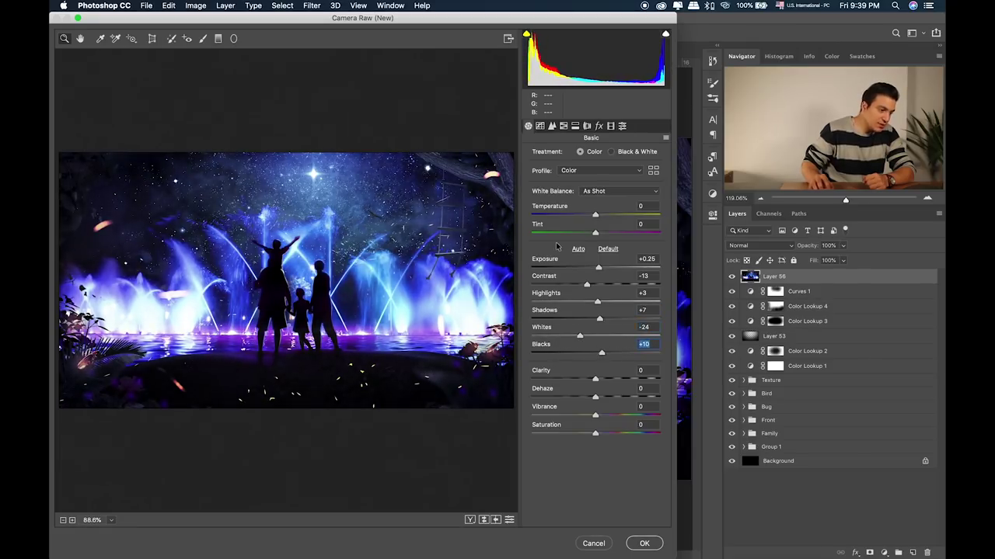
Step: Lift the tone curve darks and add a dark post-crop vignette
{"action": "left_click", "coordinate": [552, 128]}
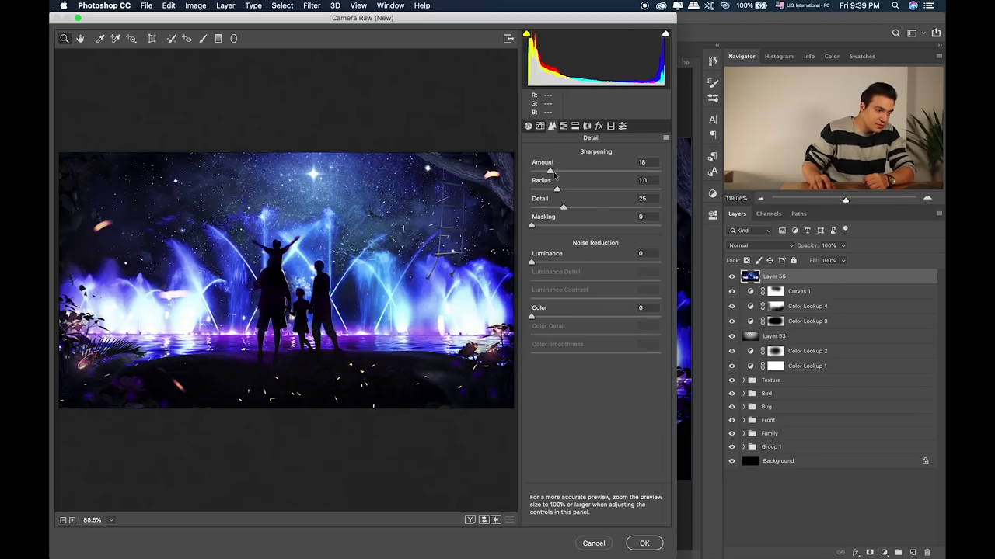
{"action": "left_click", "coordinate": [540, 127]}
{"action": "mouse_move", "coordinate": [596, 362]}
{"action": "left_mouse_down"}
{"action": "mouse_move", "coordinate": [600, 373]}
{"action": "mouse_move", "coordinate": [573, 382]}
{"action": "mouse_move", "coordinate": [589, 381]}
{"action": "left_mouse_up"}
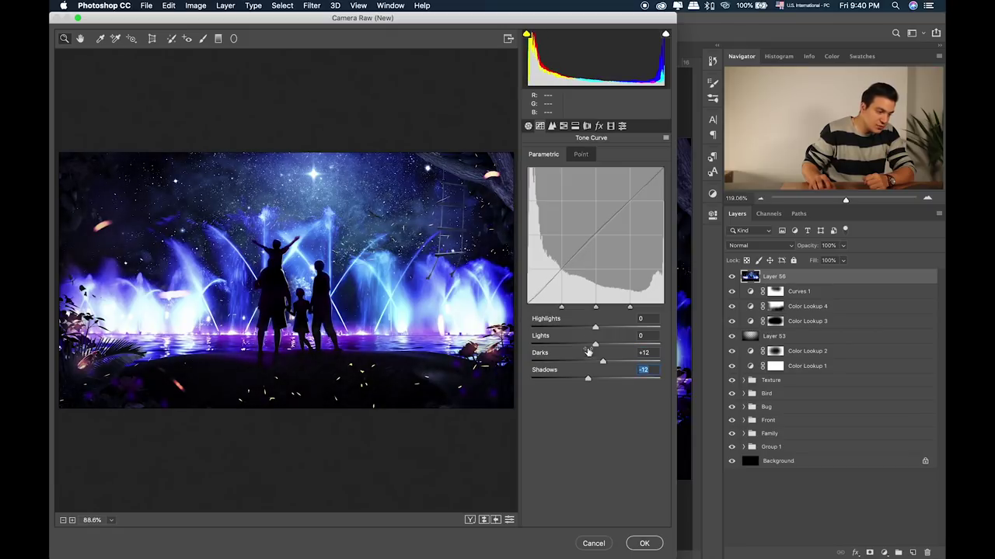
{"action": "left_click", "coordinate": [587, 126]}
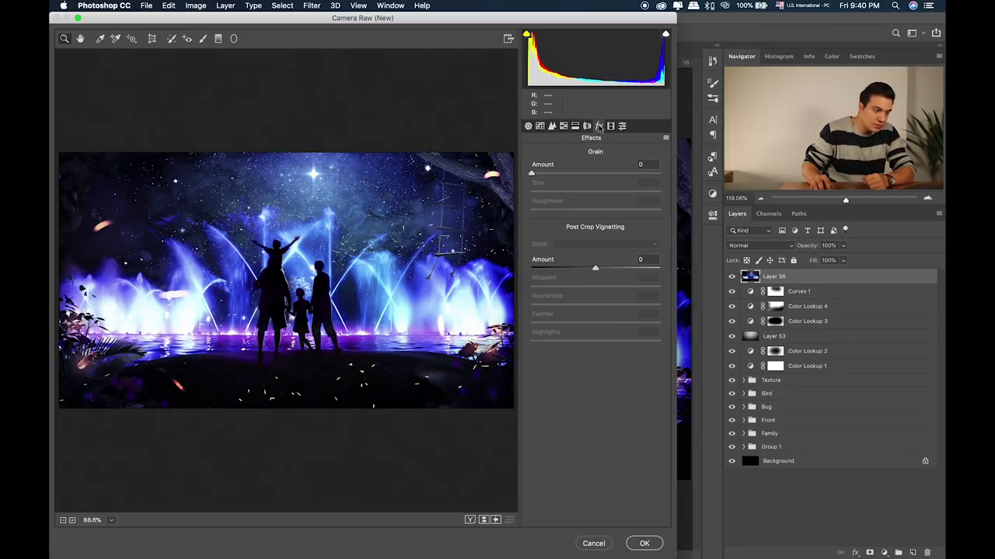
{"action": "mouse_move", "coordinate": [594, 268]}
{"action": "left_mouse_down"}
{"action": "mouse_move", "coordinate": [584, 269]}
{"action": "mouse_move", "coordinate": [592, 286]}
{"action": "mouse_move", "coordinate": [571, 337]}
{"action": "left_mouse_up"}
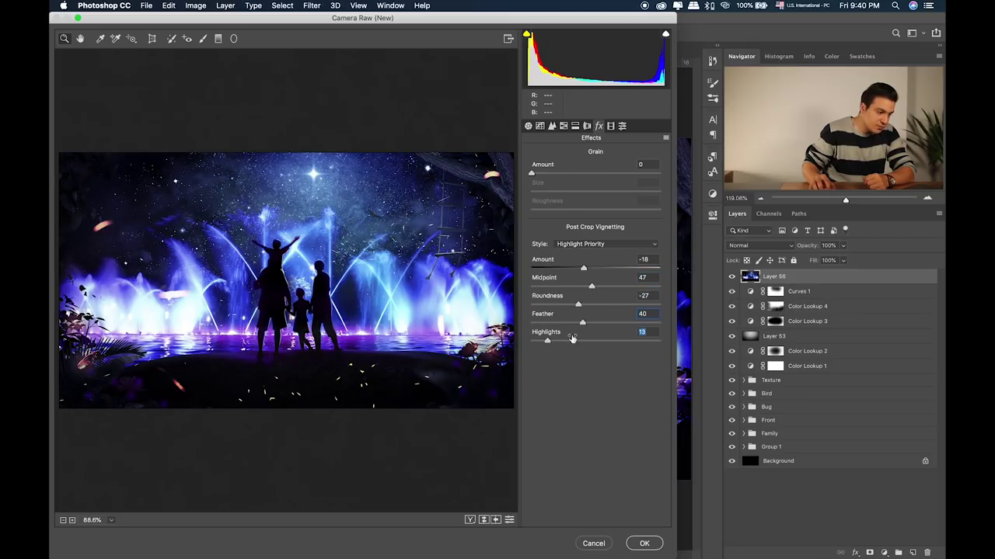
Step: Swing the HSL Blues hue back and forth, settling it toward violet
{"action": "left_click", "coordinate": [561, 125]}
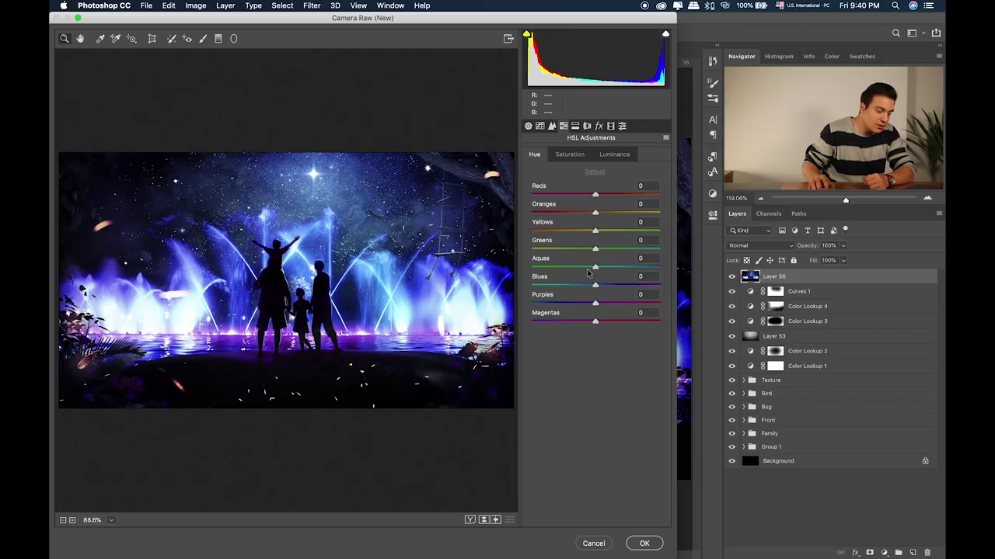
{"action": "left_click", "coordinate": [567, 154]}
{"action": "left_click", "coordinate": [613, 155]}
{"action": "left_click", "coordinate": [534, 154]}
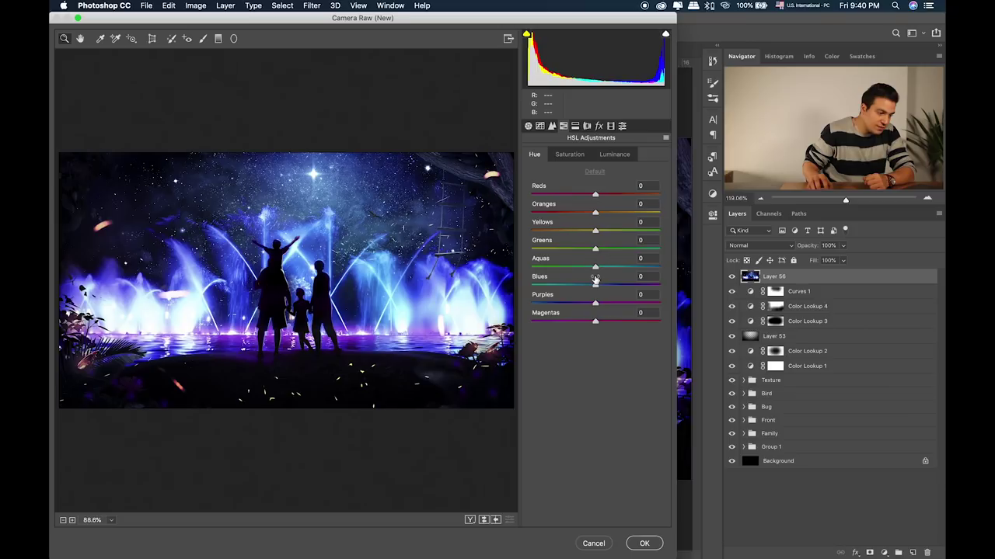
{"action": "mouse_move", "coordinate": [595, 286]}
{"action": "left_mouse_down"}
{"action": "mouse_move", "coordinate": [622, 289]}
{"action": "mouse_move", "coordinate": [511, 289]}
{"action": "mouse_move", "coordinate": [645, 288]}
{"action": "mouse_move", "coordinate": [536, 288]}
{"action": "mouse_move", "coordinate": [635, 286]}
{"action": "left_mouse_up"}
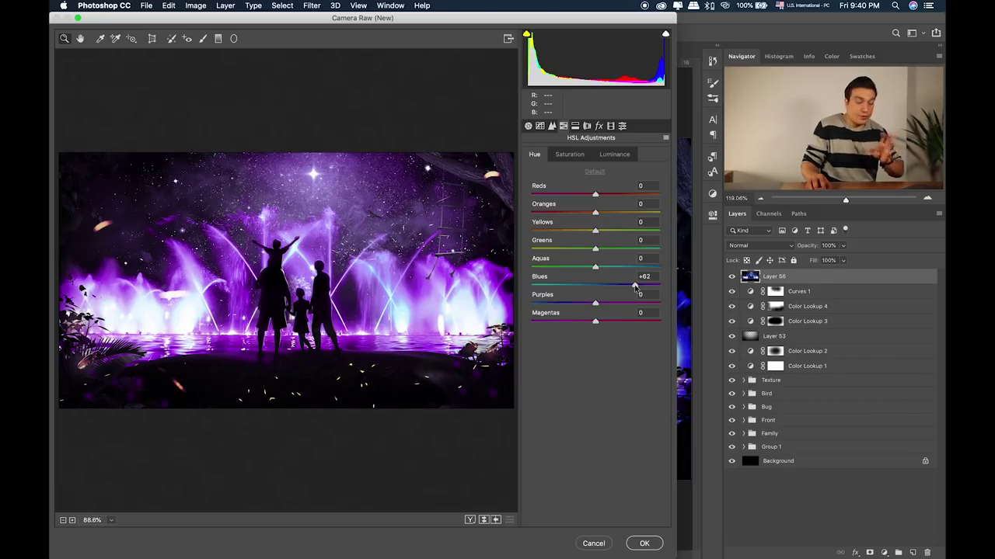
{"action": "left_click_drag", "start_coordinate": [635, 286], "coordinate": [527, 288]}
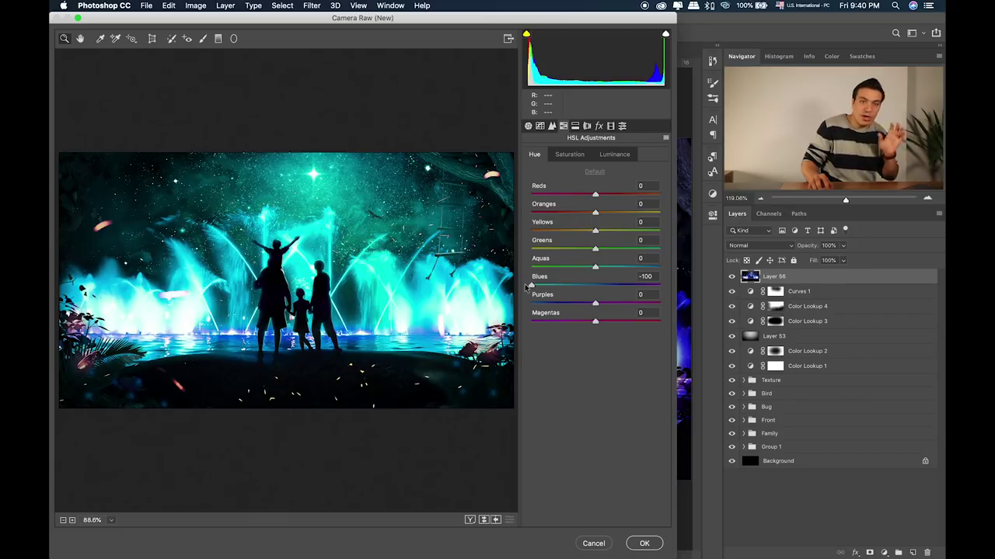
{"action": "left_click_drag", "start_coordinate": [527, 288], "coordinate": [664, 287]}
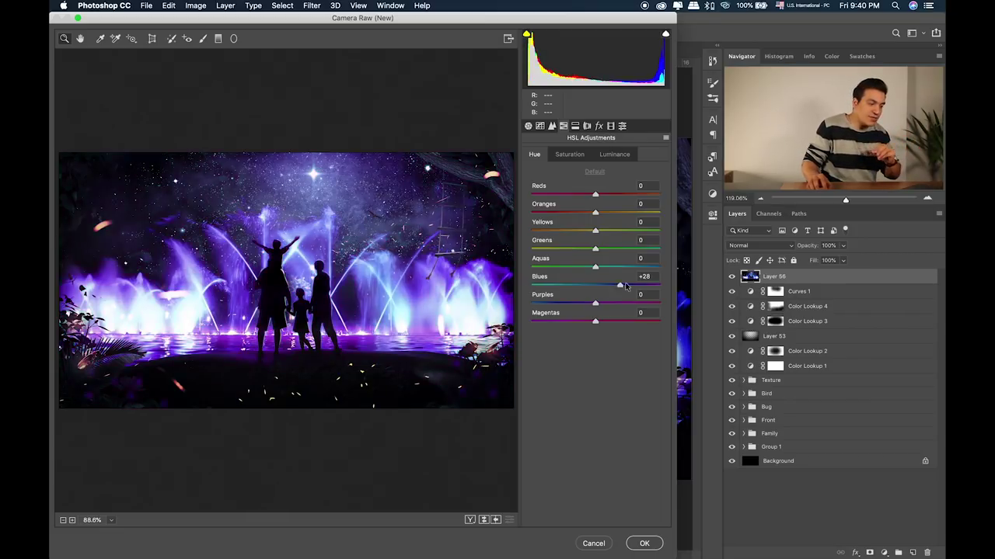
{"action": "left_click_drag", "start_coordinate": [598, 290], "coordinate": [532, 288]}
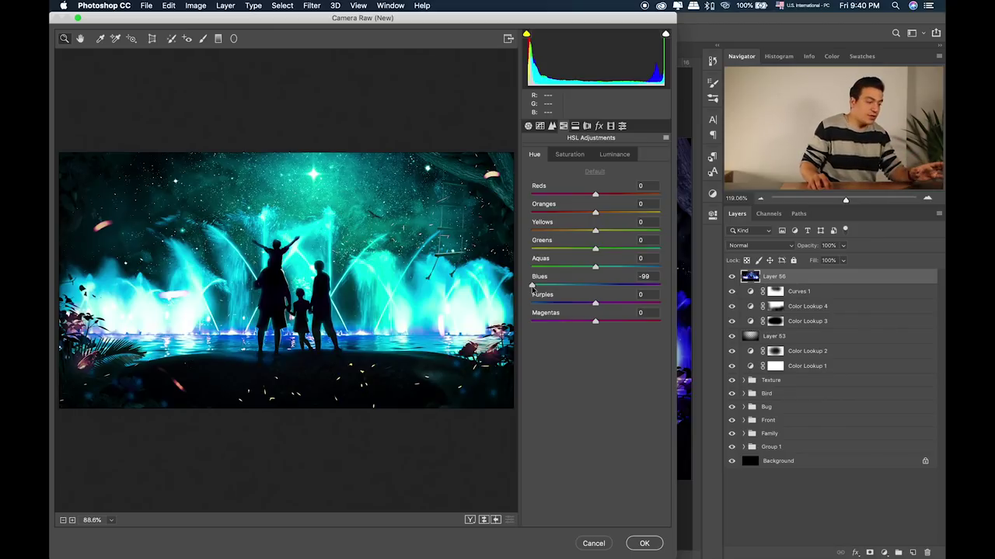
{"action": "mouse_move", "coordinate": [533, 287]}
{"action": "left_mouse_down"}
{"action": "mouse_move", "coordinate": [617, 286]}
{"action": "mouse_move", "coordinate": [590, 296]}
{"action": "mouse_move", "coordinate": [605, 298]}
{"action": "mouse_move", "coordinate": [555, 304]}
{"action": "mouse_move", "coordinate": [621, 308]}
{"action": "mouse_move", "coordinate": [606, 307]}
{"action": "left_mouse_up"}
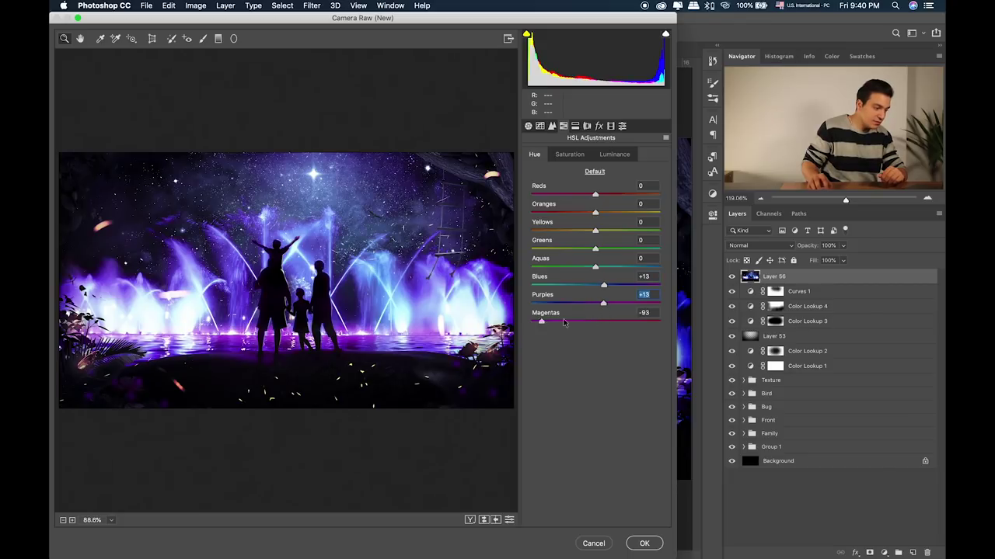
Step: Set Magentas hue -12, Greens hue -21, Yellows saturation +7, and apply the Camera Raw grade
{"action": "left_click", "coordinate": [587, 321]}
{"action": "left_click_drag", "start_coordinate": [639, 251], "coordinate": [572, 250]}
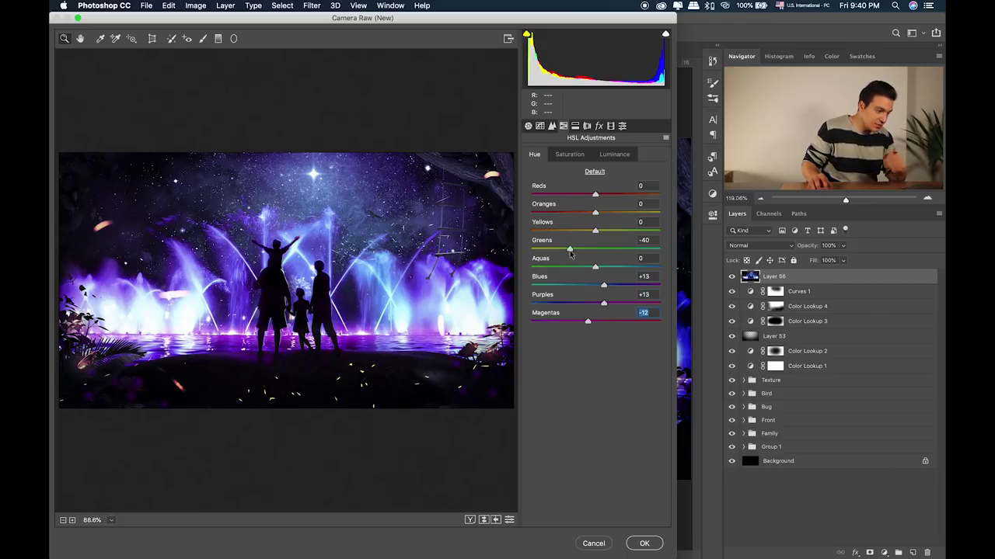
{"action": "left_click", "coordinate": [582, 249]}
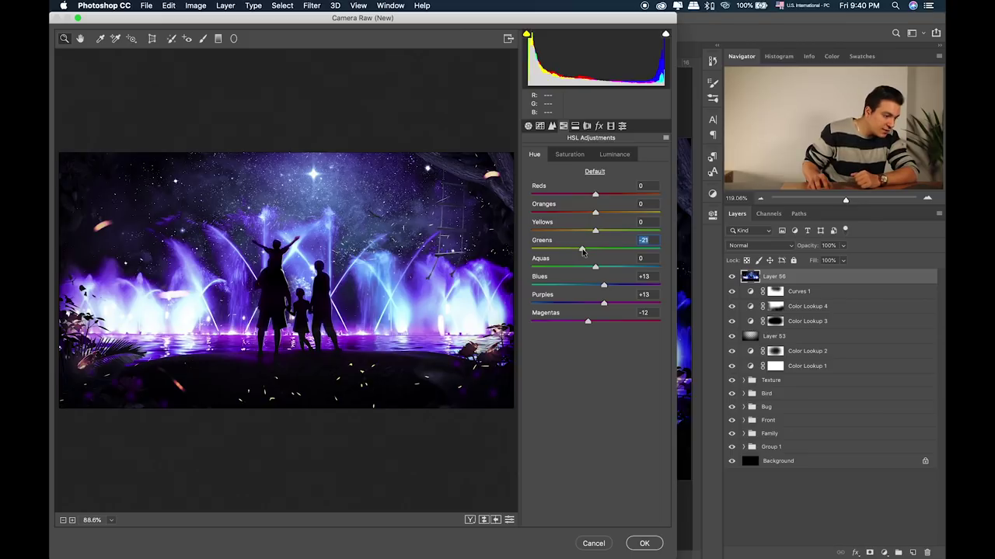
{"action": "double_click", "coordinate": [616, 213]}
{"action": "left_click", "coordinate": [576, 154]}
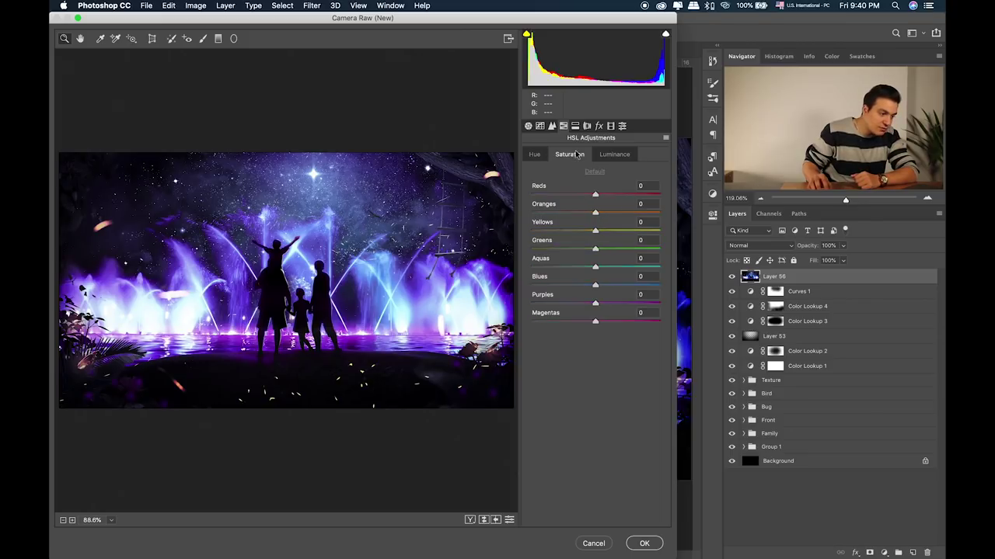
{"action": "left_click_drag", "start_coordinate": [595, 231], "coordinate": [579, 249]}
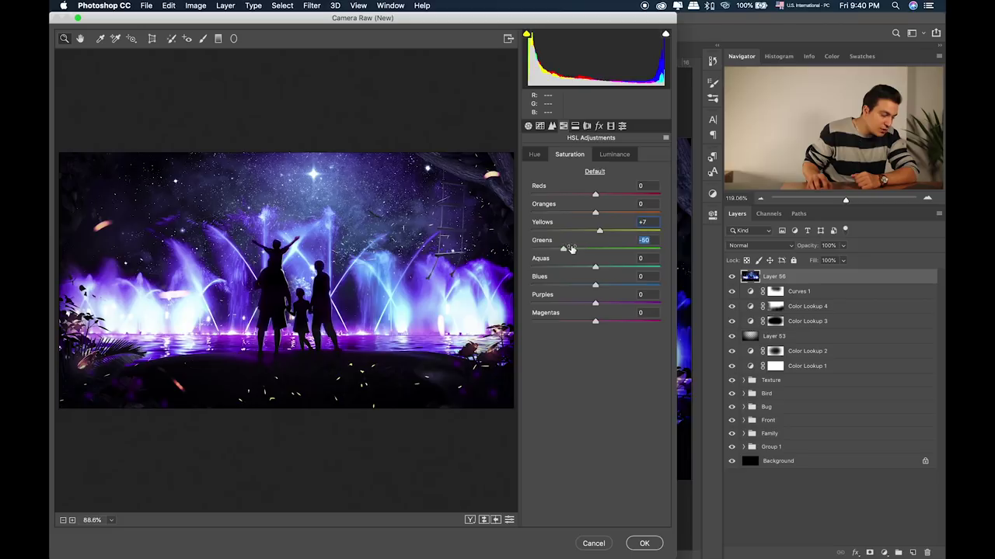
{"action": "left_click", "coordinate": [610, 155]}
{"action": "left_click", "coordinate": [644, 543]}
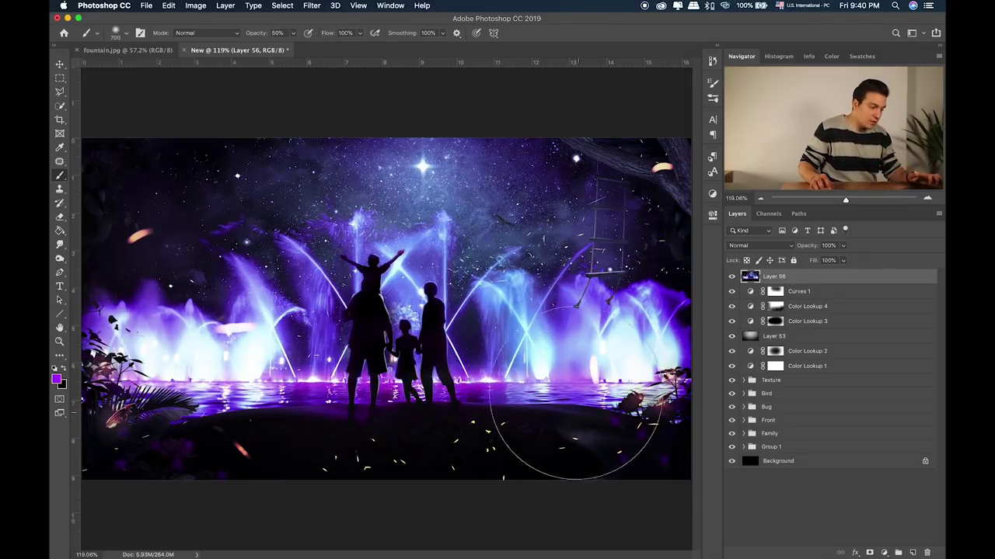
Step: Duplicate Layer 56 and run a 2.8-pixel High Pass filter on the copy
{"action": "left_click", "coordinate": [732, 275]}
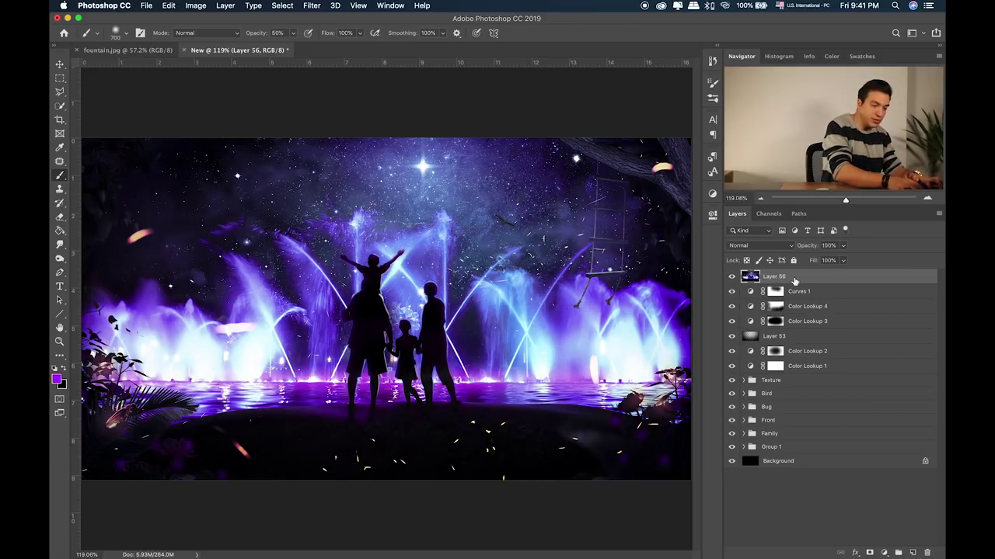
{"action": "key", "text": "super+j"}
{"action": "left_click", "coordinate": [311, 5]}
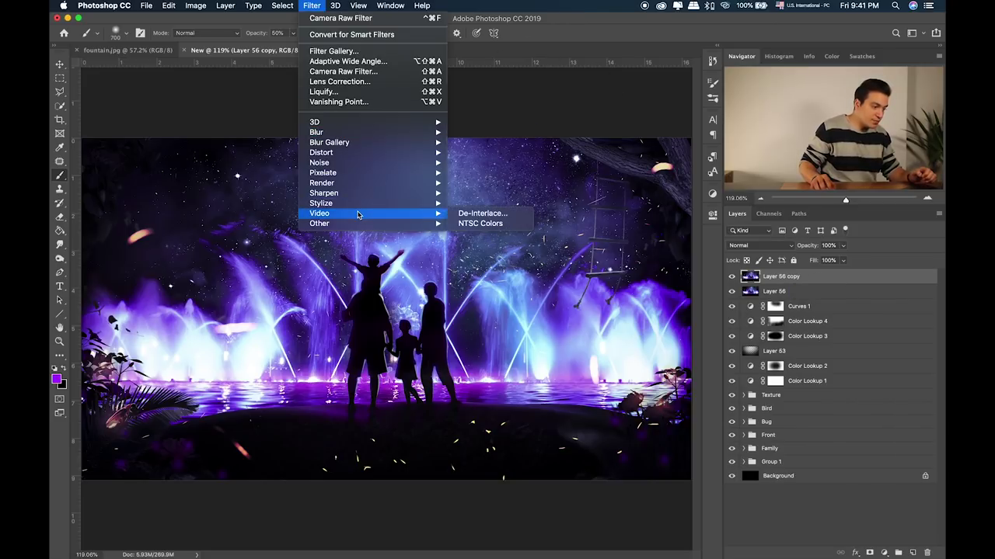
{"action": "mouse_move", "coordinate": [319, 223]}
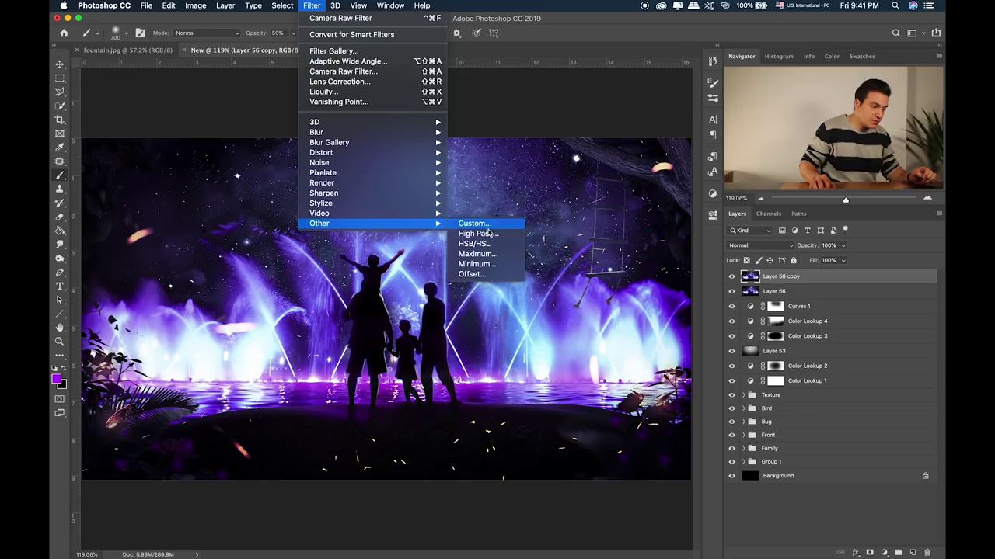
{"action": "left_click", "coordinate": [489, 233]}
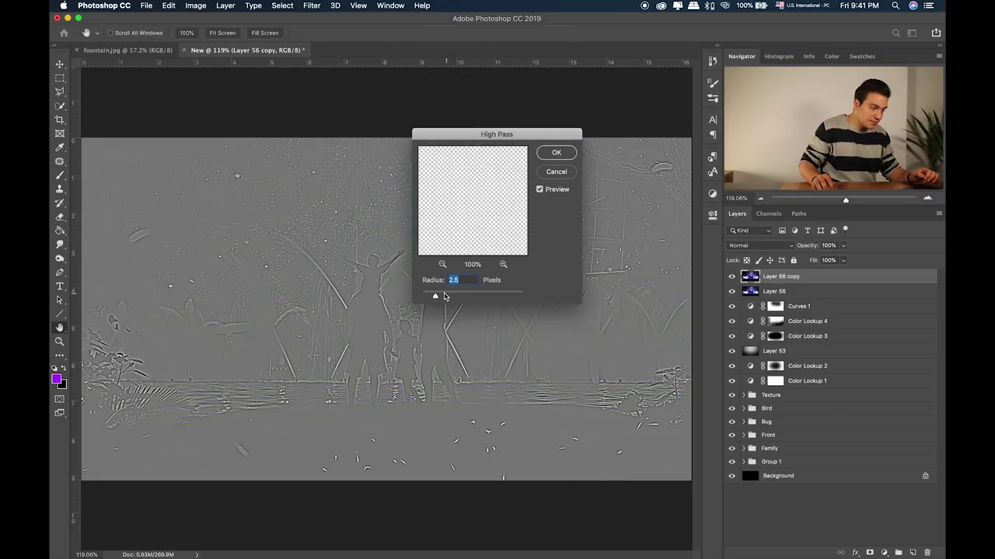
{"action": "left_click_drag", "start_coordinate": [443, 296], "coordinate": [436, 297]}
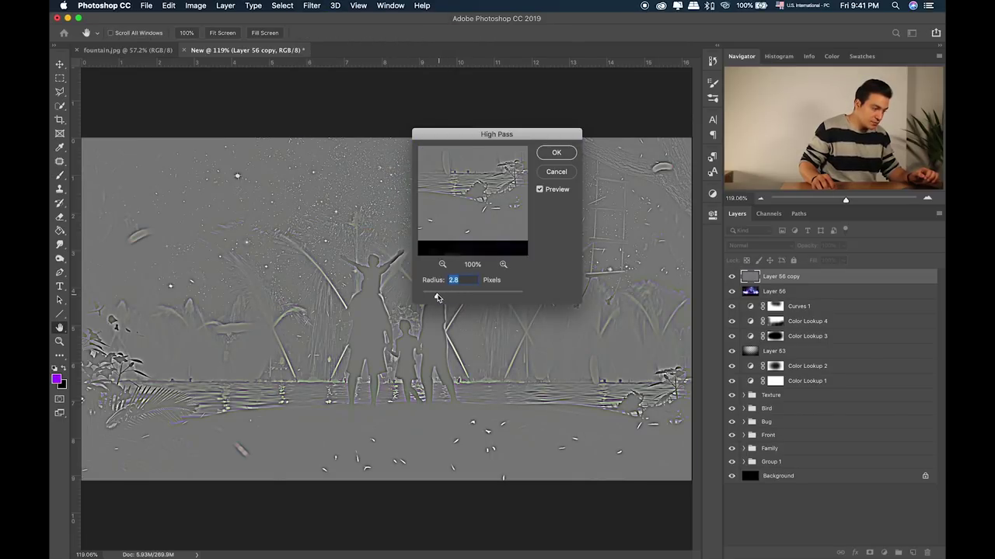
{"action": "key", "text": "Return"}
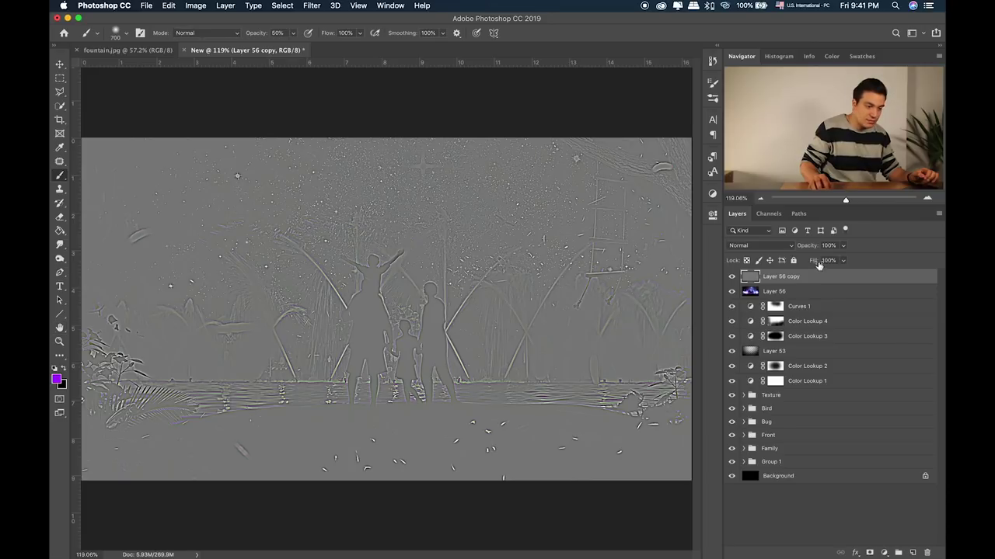
Step: Blend the high-pass copy in Linear Light and compare the sharpening on and off
{"action": "left_click", "coordinate": [797, 245]}
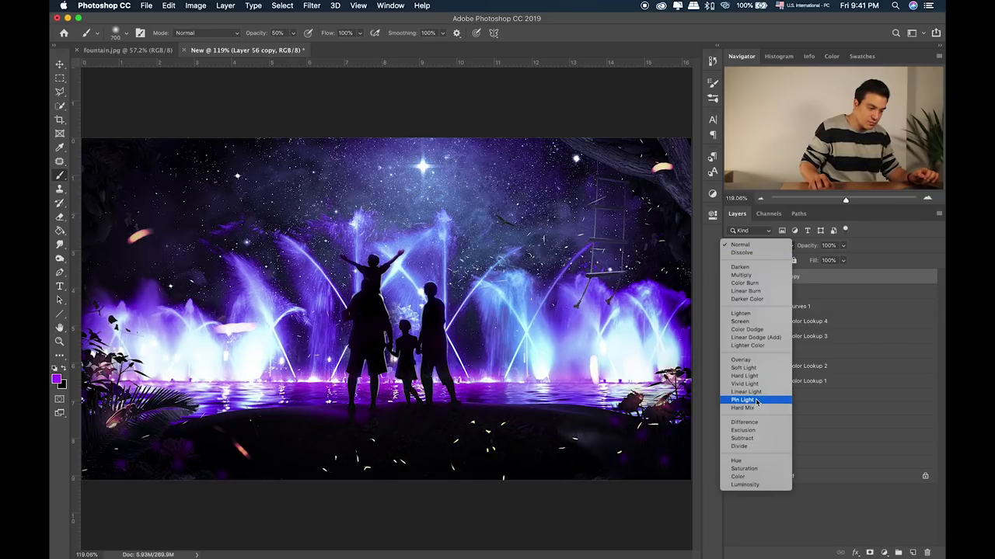
{"action": "left_click", "coordinate": [759, 395]}
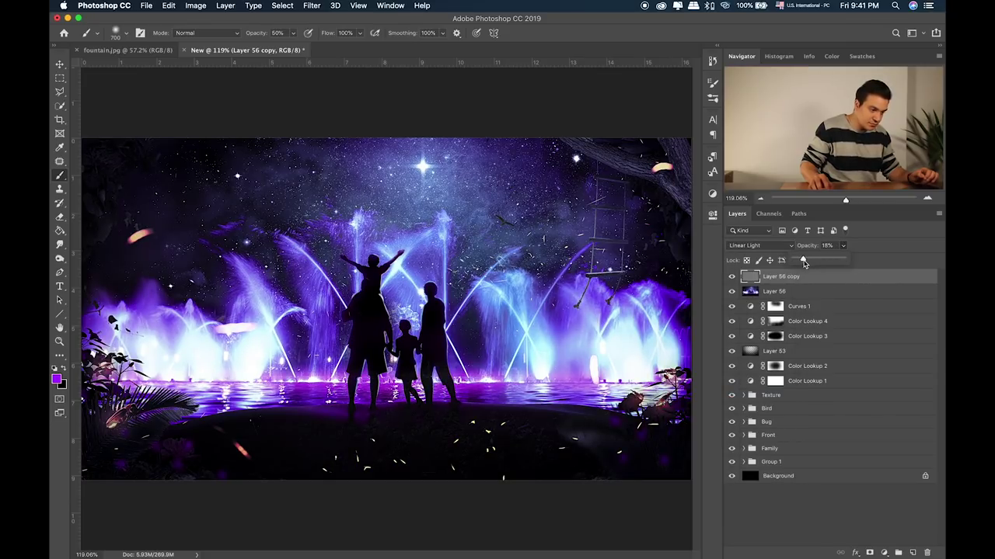
{"action": "left_click", "coordinate": [734, 278]}
{"action": "key", "text": "ctrl+plus"}
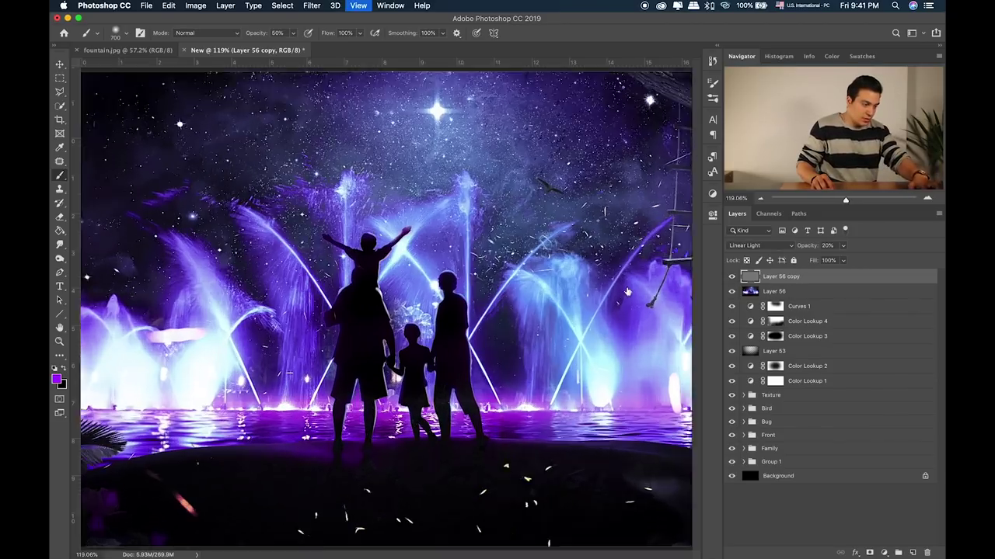
{"action": "key", "text": "ctrl+0"}
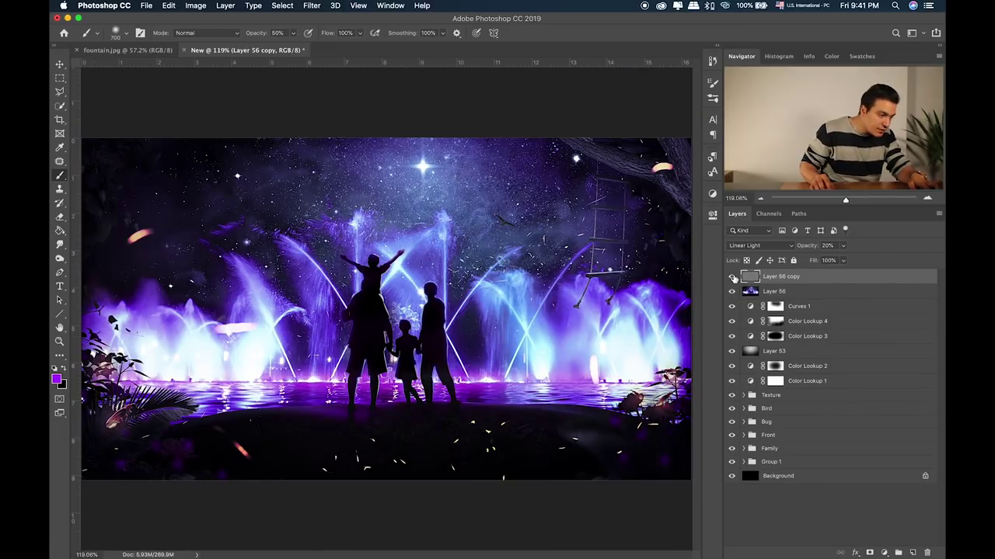
{"action": "left_click", "coordinate": [731, 277]}
{"action": "left_click", "coordinate": [731, 291]}
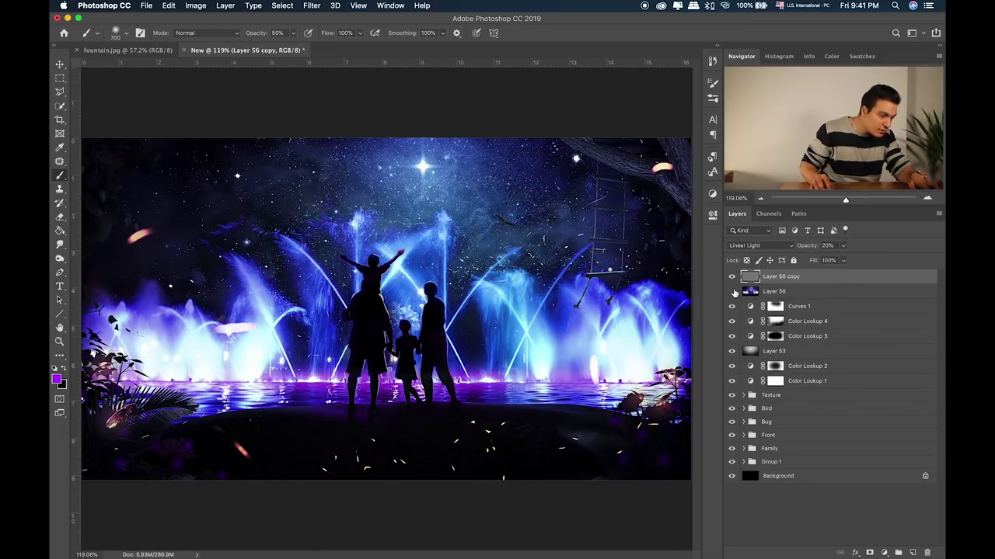
{"action": "left_click", "coordinate": [732, 291]}
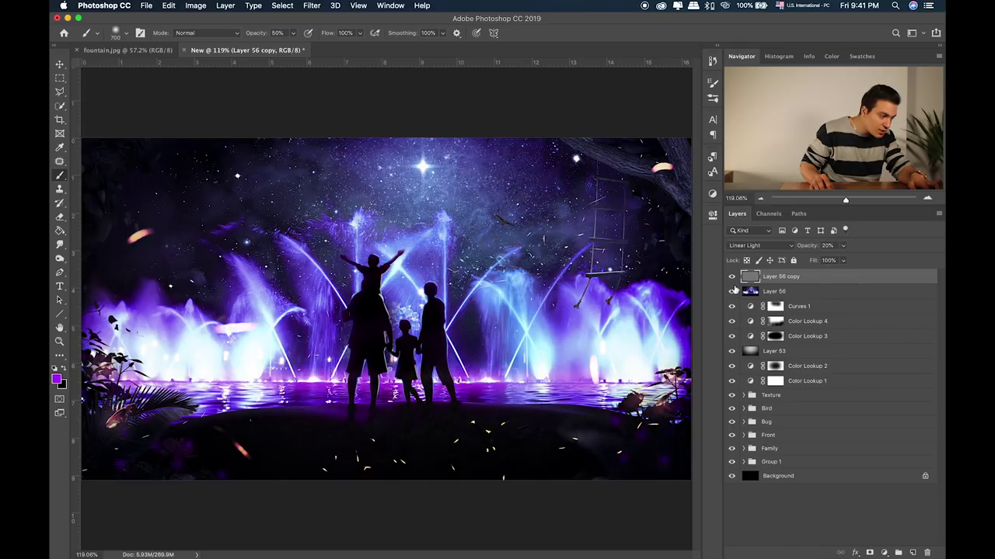
Step: Erase the sharpening over the sky and compare before and after
{"action": "key", "text": "e"}
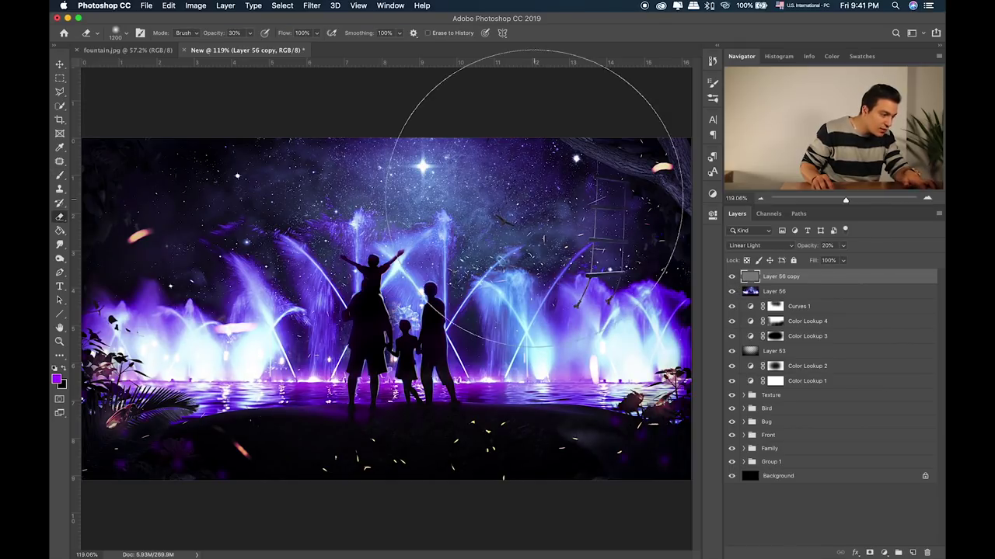
{"action": "left_click_drag", "start_coordinate": [498, 164], "coordinate": [563, 171]}
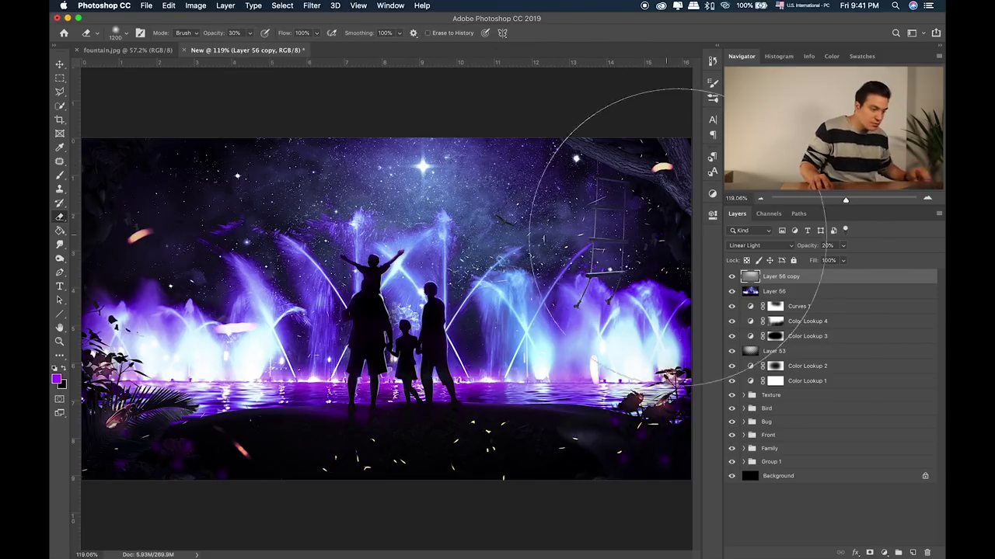
{"action": "left_click", "coordinate": [731, 278]}
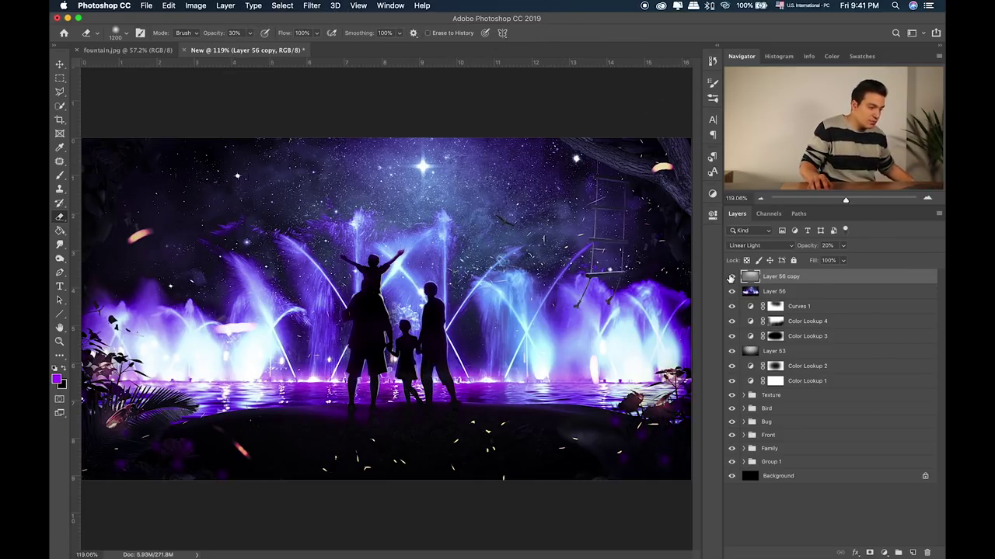
{"action": "left_click", "coordinate": [731, 276]}
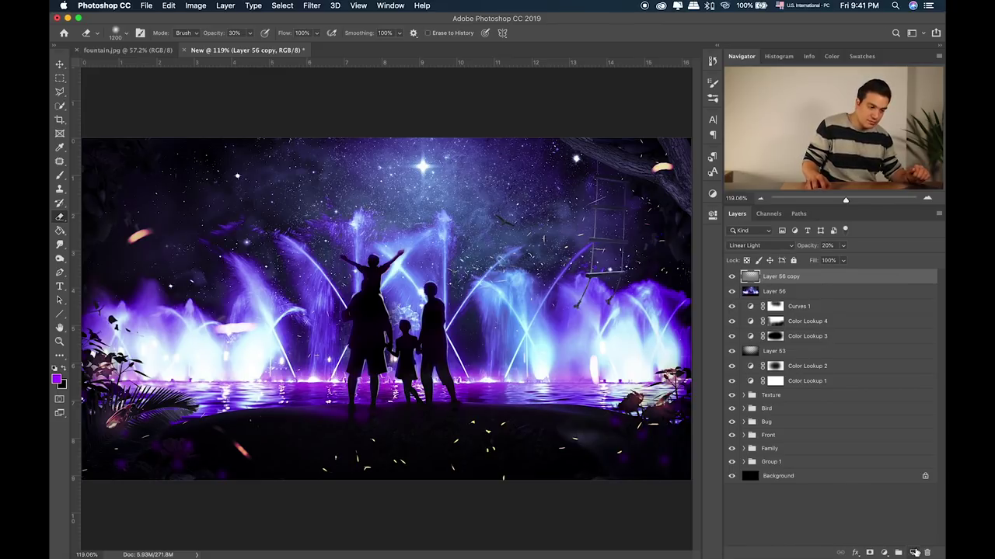
Step: Add a new layer filled with 50% gray and set it to Overlay
{"action": "left_click", "coordinate": [913, 551]}
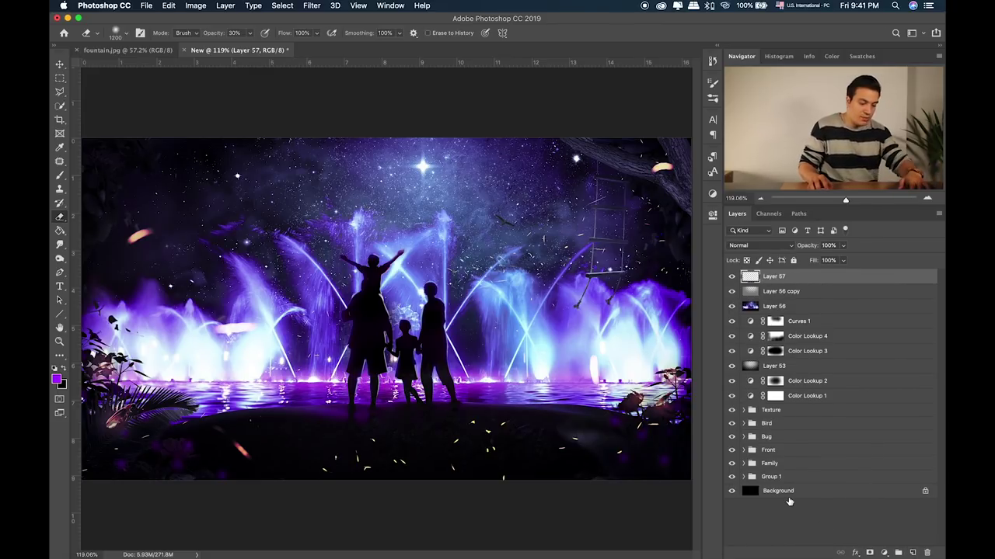
{"action": "key", "text": "shift+F5"}
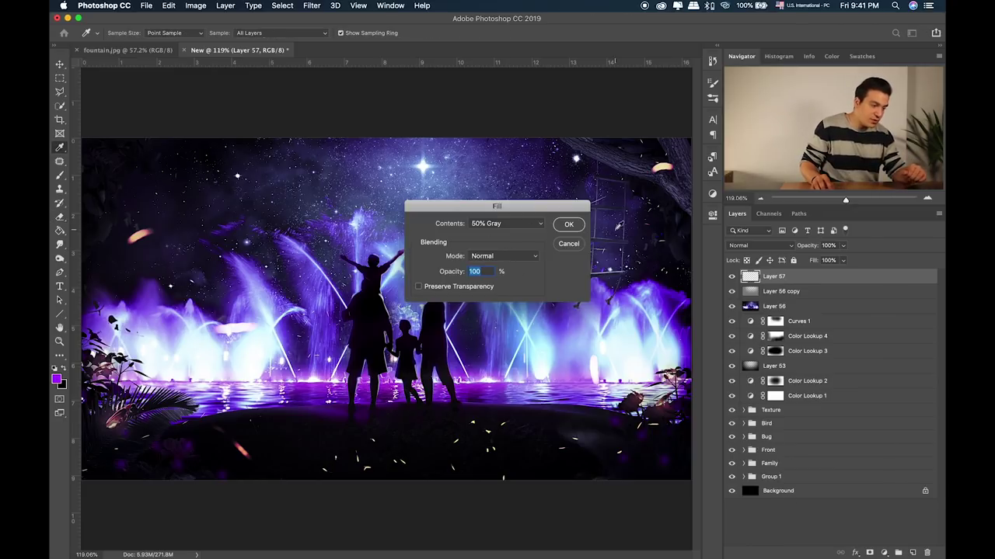
{"action": "left_click", "coordinate": [568, 225]}
{"action": "key", "text": "e"}
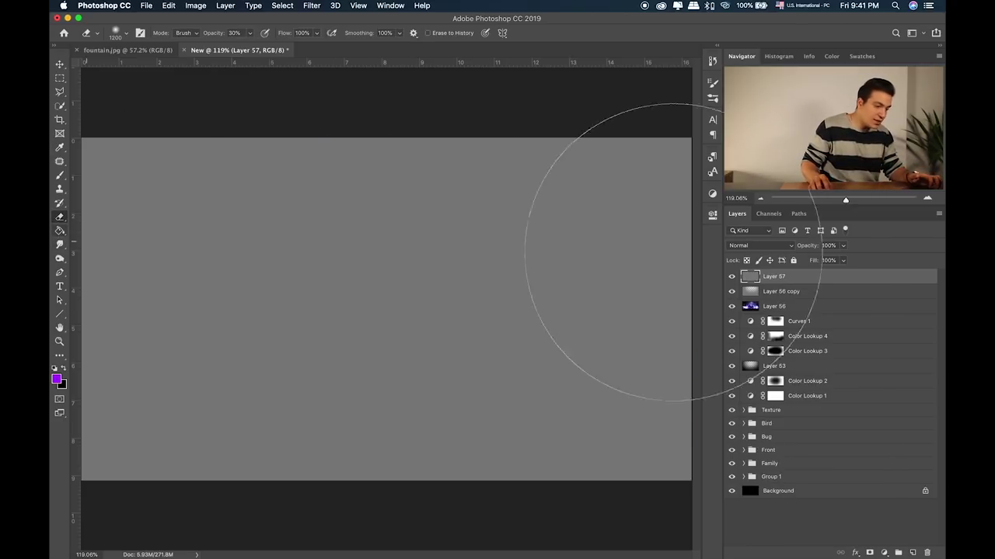
{"action": "left_click", "coordinate": [760, 246]}
{"action": "left_click", "coordinate": [740, 360]}
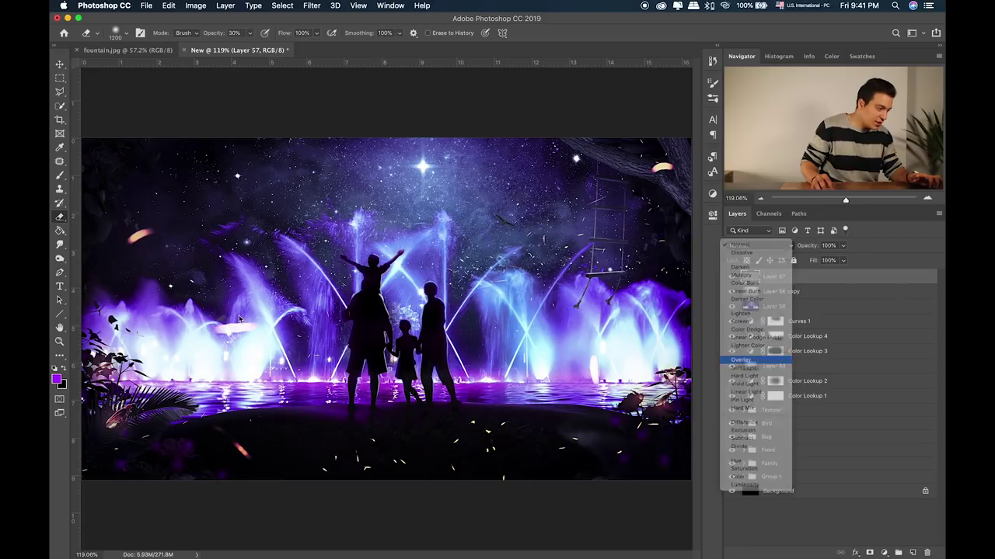
Step: Switch to the Dodge tool and brighten the father's shoulder and arm edges
{"action": "left_click", "coordinate": [60, 257]}
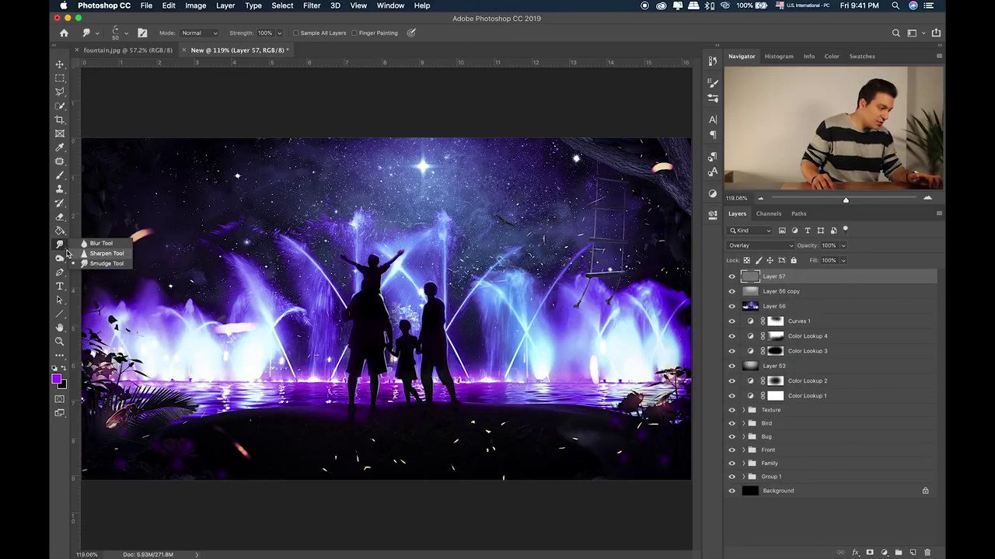
{"action": "left_click", "coordinate": [100, 267]}
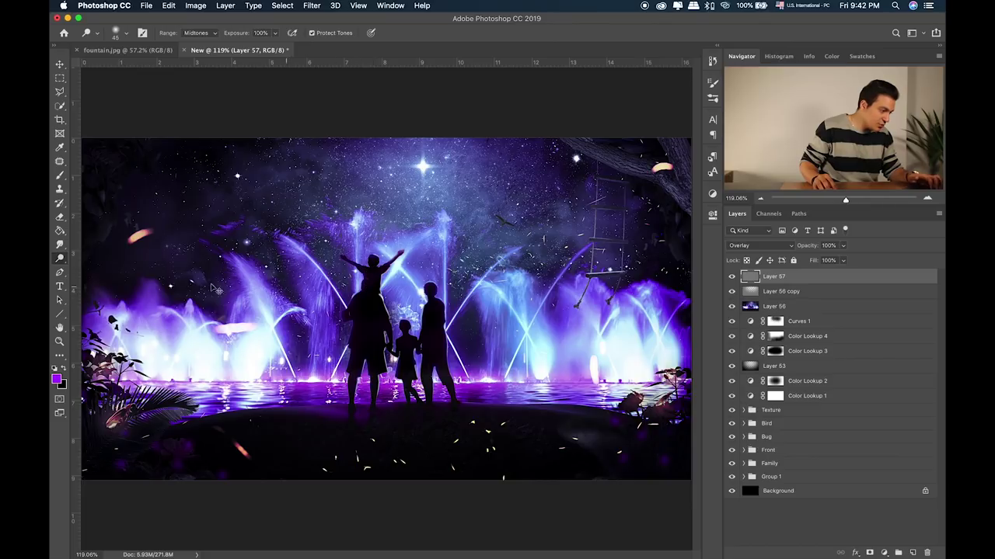
{"action": "left_click", "coordinate": [61, 261]}
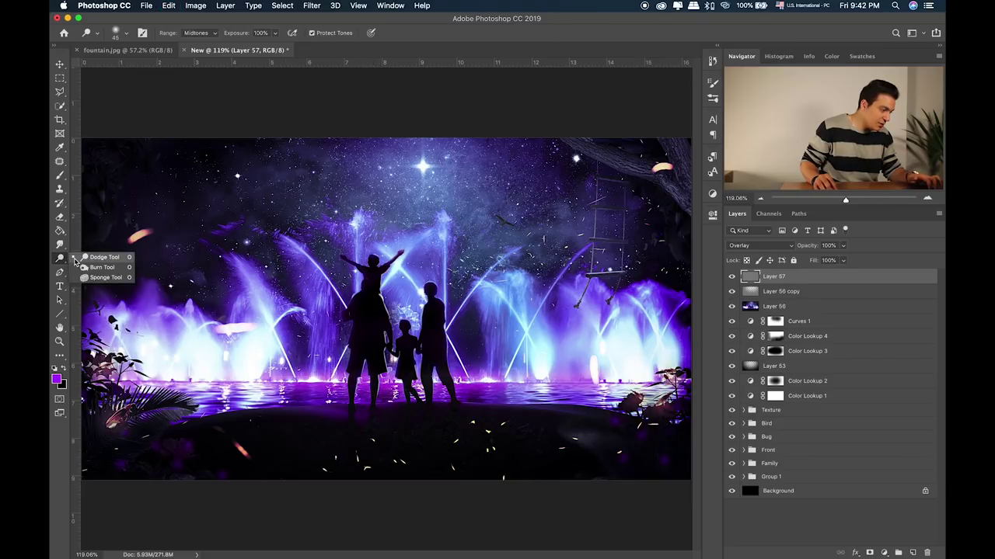
{"action": "left_click", "coordinate": [101, 257]}
{"action": "key", "text": "ctrl+plus"}
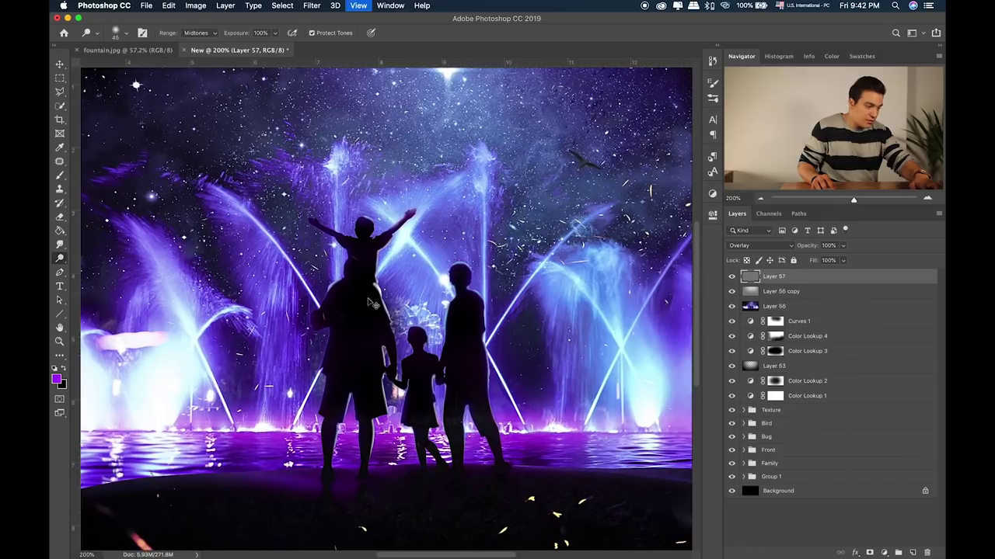
{"action": "key", "text": "ctrl+plus"}
{"action": "key", "text": "ctrl+plus"}
{"action": "mouse_move", "coordinate": [373, 297]}
{"action": "left_mouse_down"}
{"action": "mouse_move", "coordinate": [366, 277]}
{"action": "mouse_move", "coordinate": [403, 339]}
{"action": "left_mouse_up"}
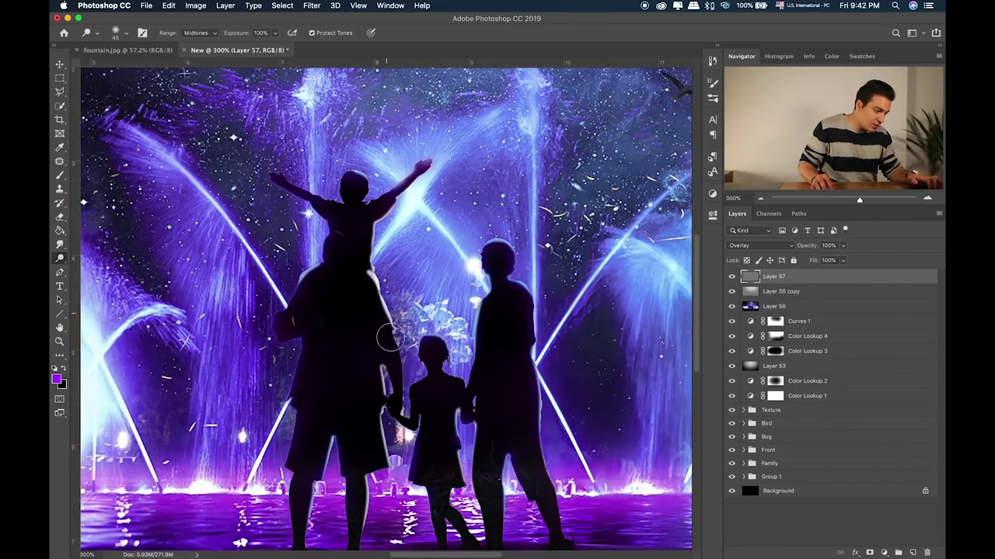
{"action": "key", "text": "bracketleft"}
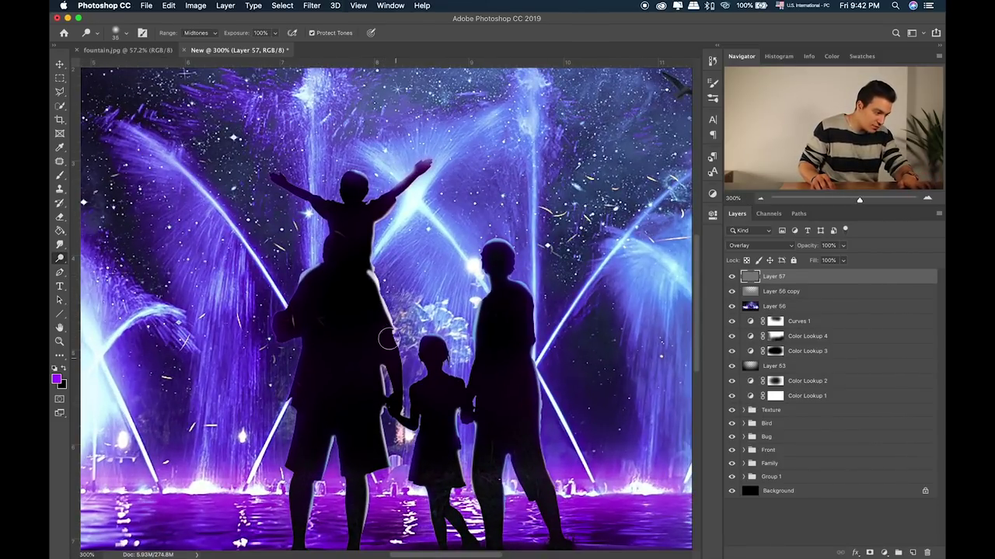
{"action": "left_click_drag", "start_coordinate": [394, 342], "coordinate": [398, 423]}
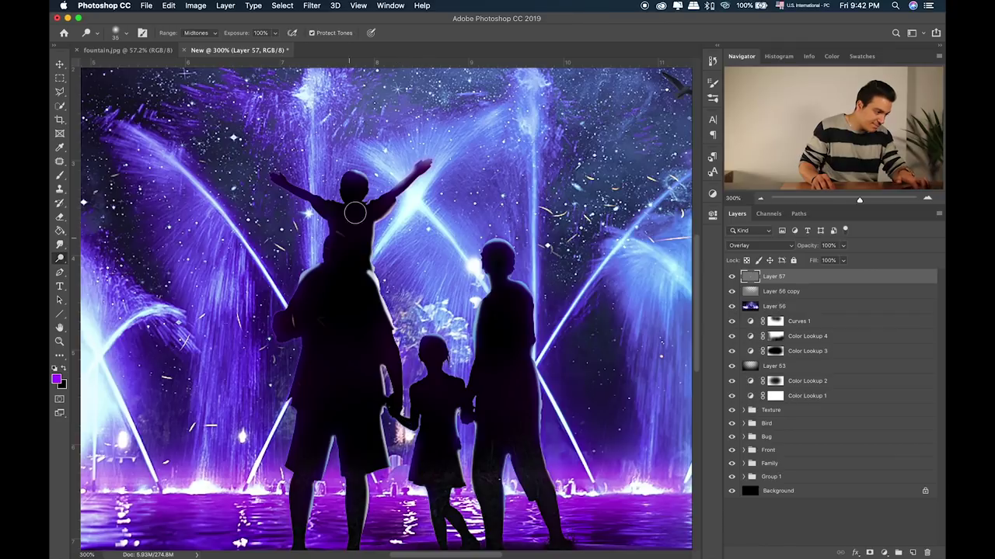
Step: Dodge the raised child's and right figure's shoulder edges, then compare the layer on and off
{"action": "mouse_move", "coordinate": [395, 194]}
{"action": "left_mouse_down"}
{"action": "mouse_move", "coordinate": [398, 221]}
{"action": "mouse_move", "coordinate": [362, 206]}
{"action": "left_mouse_up"}
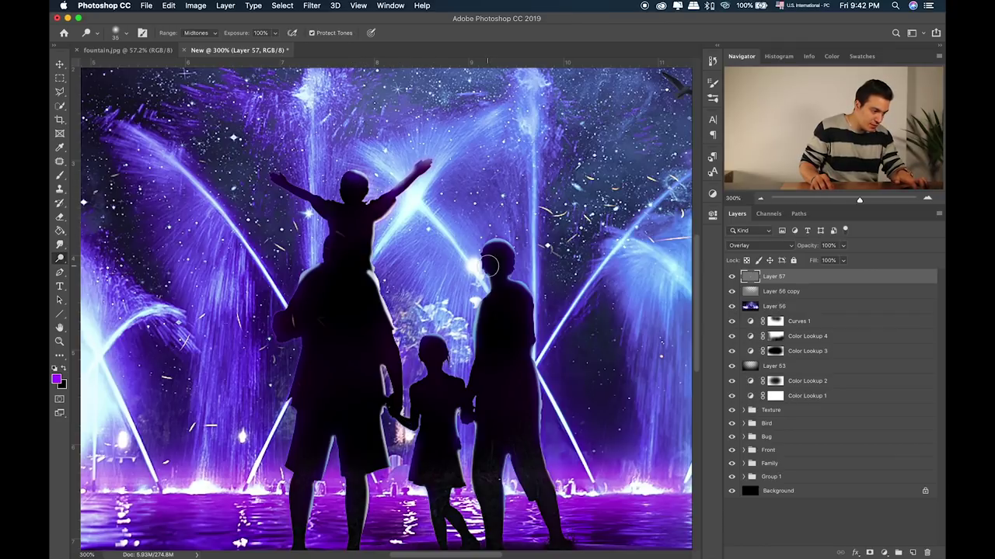
{"action": "left_click_drag", "start_coordinate": [494, 294], "coordinate": [471, 381]}
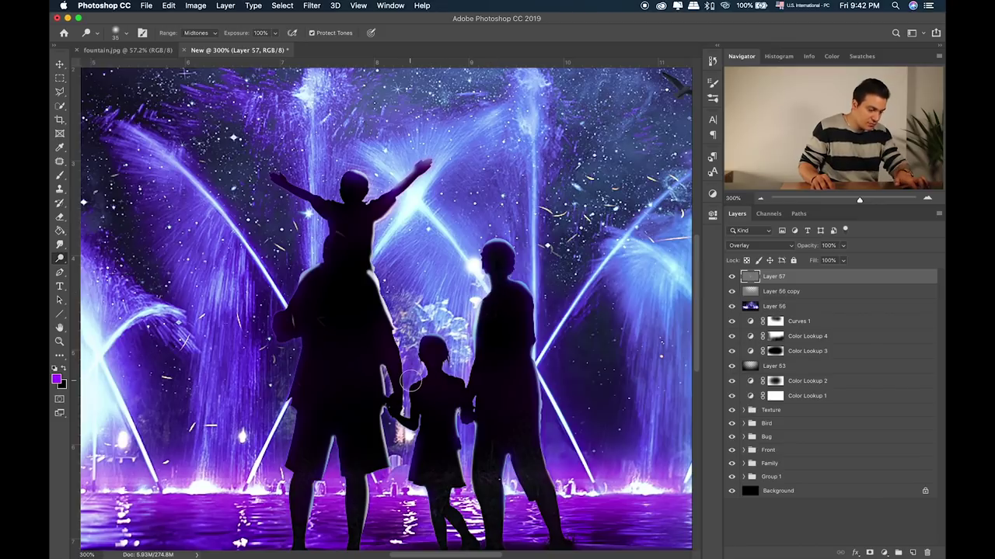
{"action": "mouse_move", "coordinate": [410, 378]}
{"action": "left_mouse_down"}
{"action": "mouse_move", "coordinate": [380, 281]}
{"action": "mouse_move", "coordinate": [488, 356]}
{"action": "mouse_move", "coordinate": [317, 413]}
{"action": "mouse_move", "coordinate": [334, 350]}
{"action": "left_mouse_up"}
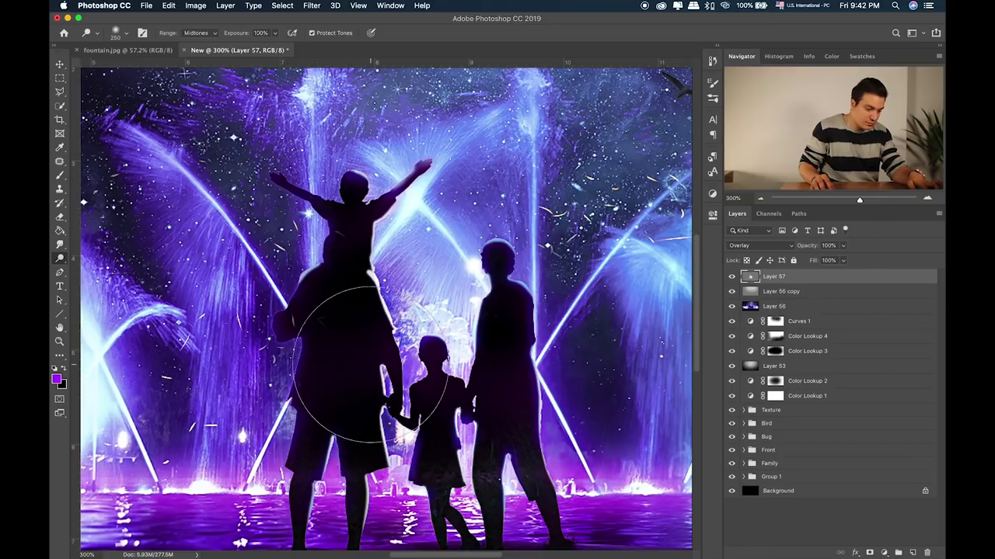
{"action": "key", "text": "super+minus"}
{"action": "key", "text": "super+minus"}
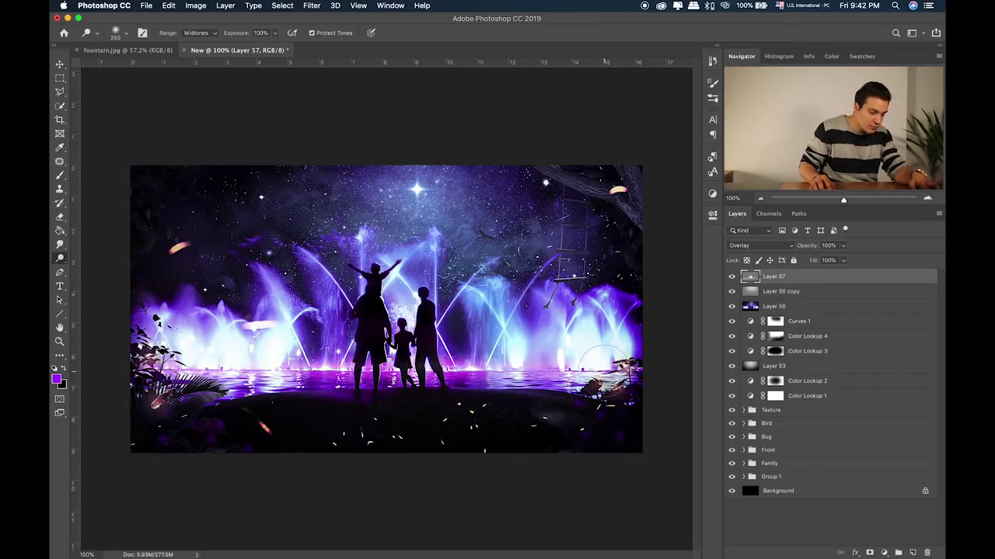
{"action": "scroll", "coordinate": [386, 309], "scroll_direction": "up", "scroll_amount": 2}
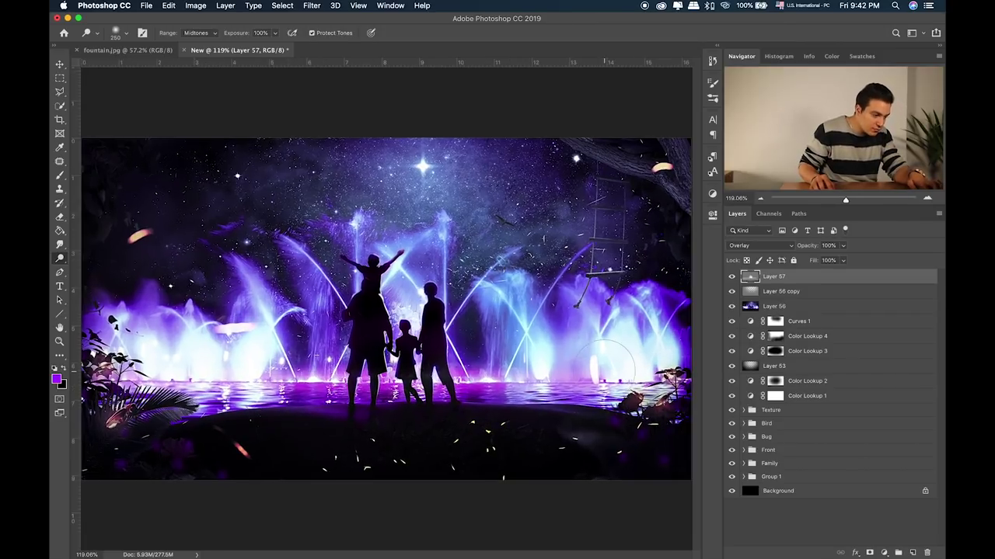
{"action": "left_click", "coordinate": [731, 286]}
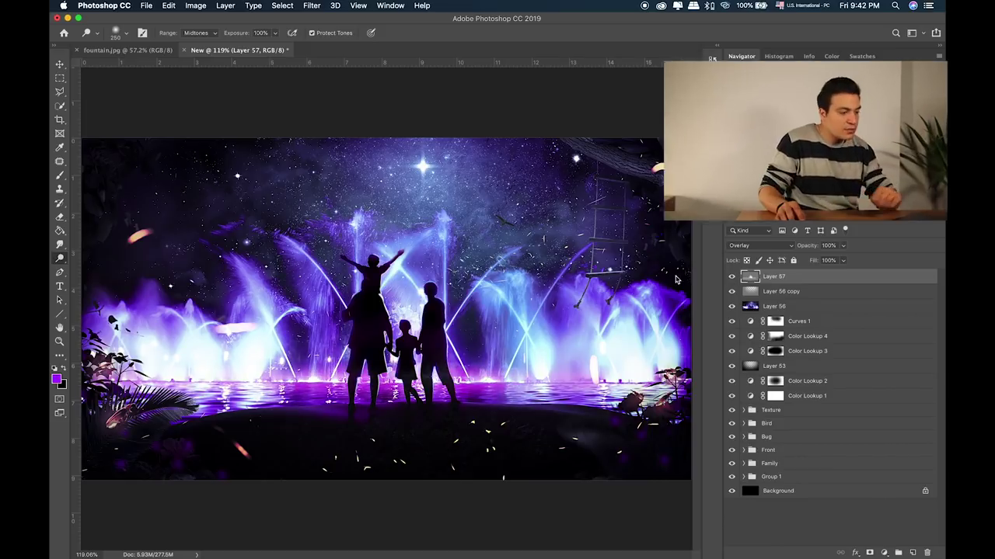